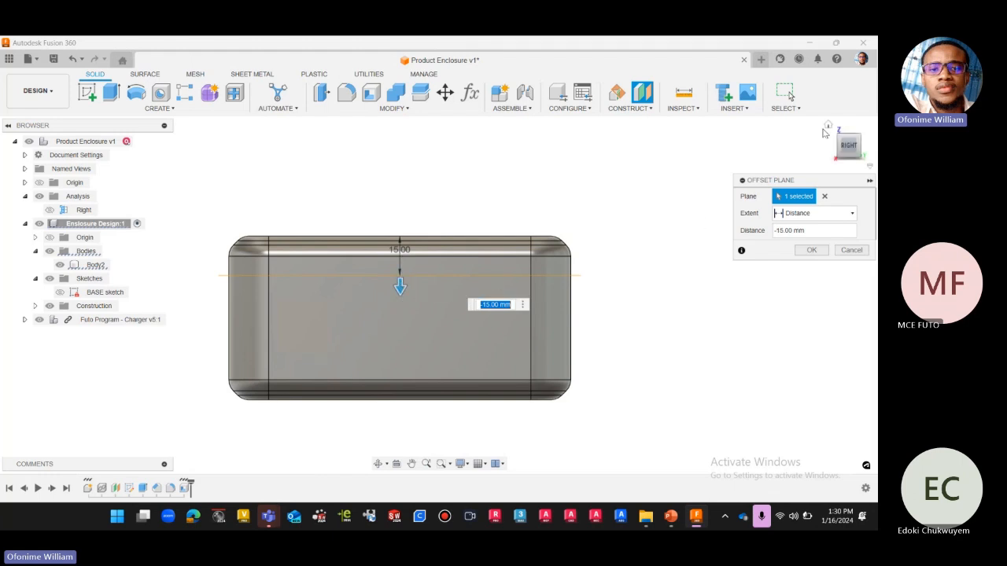
View the enclosure from the right in Wireframe style to compare the offset plane with the circuit board components inside
{"action": "left_click", "coordinate": [829, 125]}
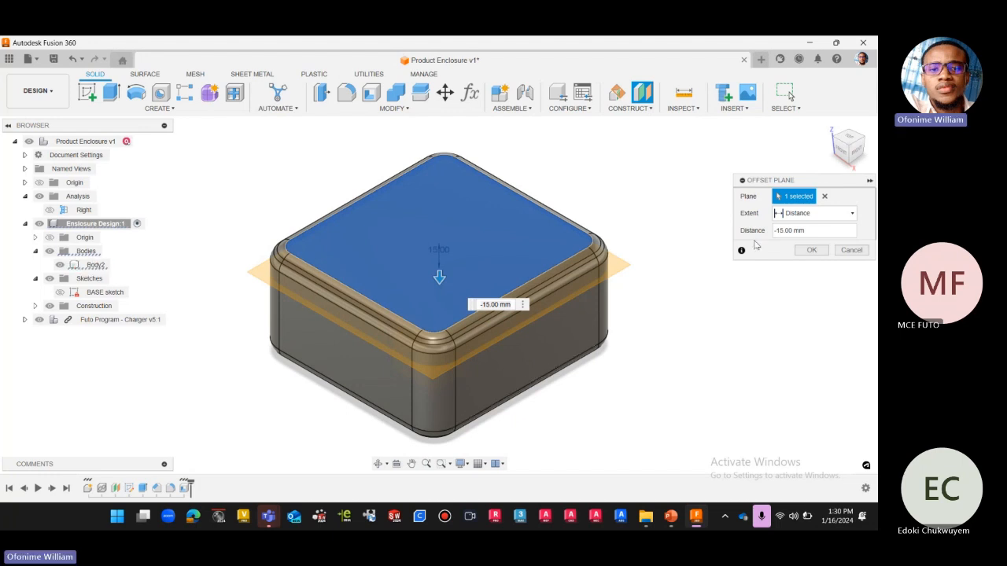
{"action": "left_click", "coordinate": [857, 158]}
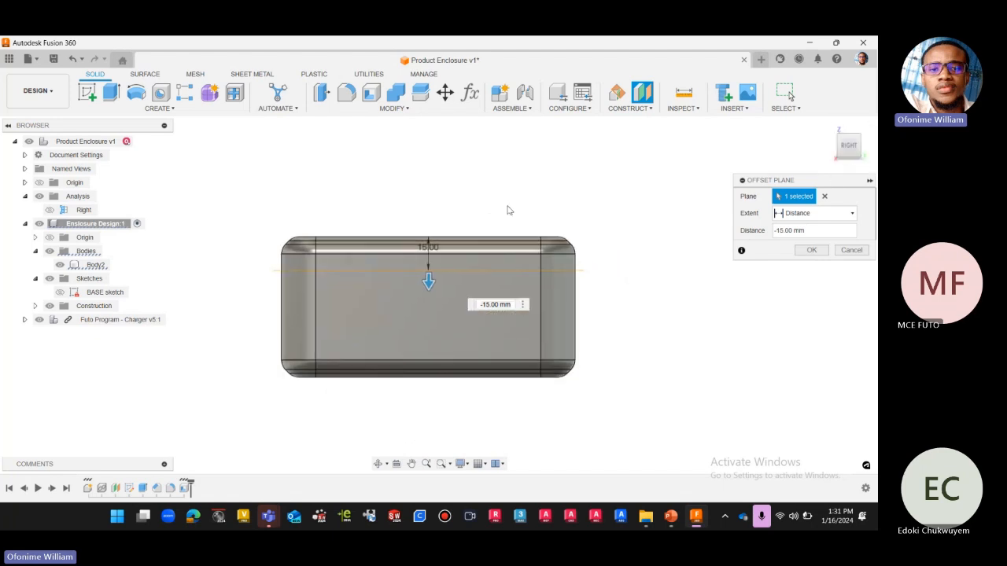
{"action": "left_click", "coordinate": [460, 463]}
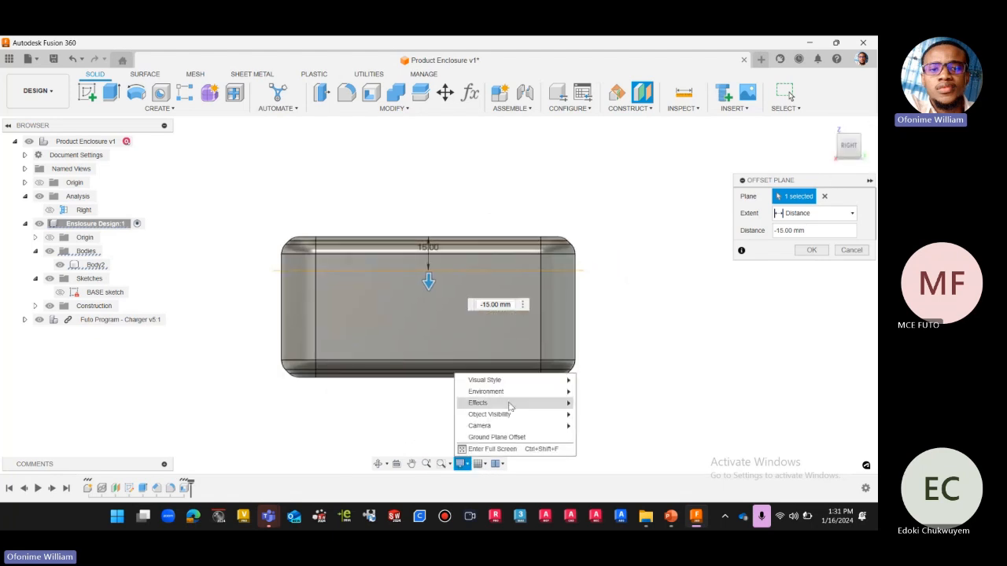
{"action": "mouse_move", "coordinate": [543, 380]}
{"action": "left_click", "coordinate": [597, 414]}
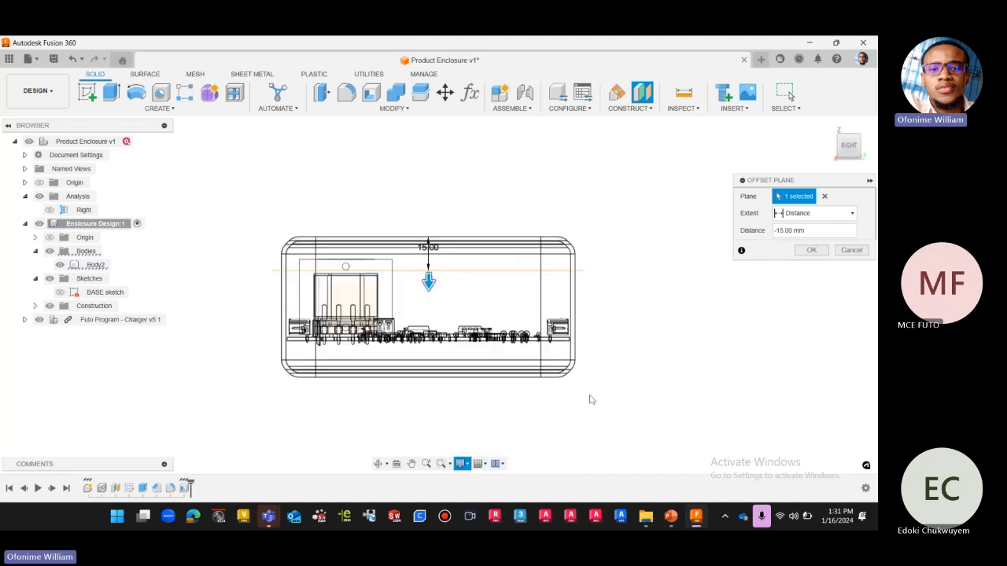
{"action": "scroll", "coordinate": [516, 272], "scroll_direction": "up", "scroll_amount": 4}
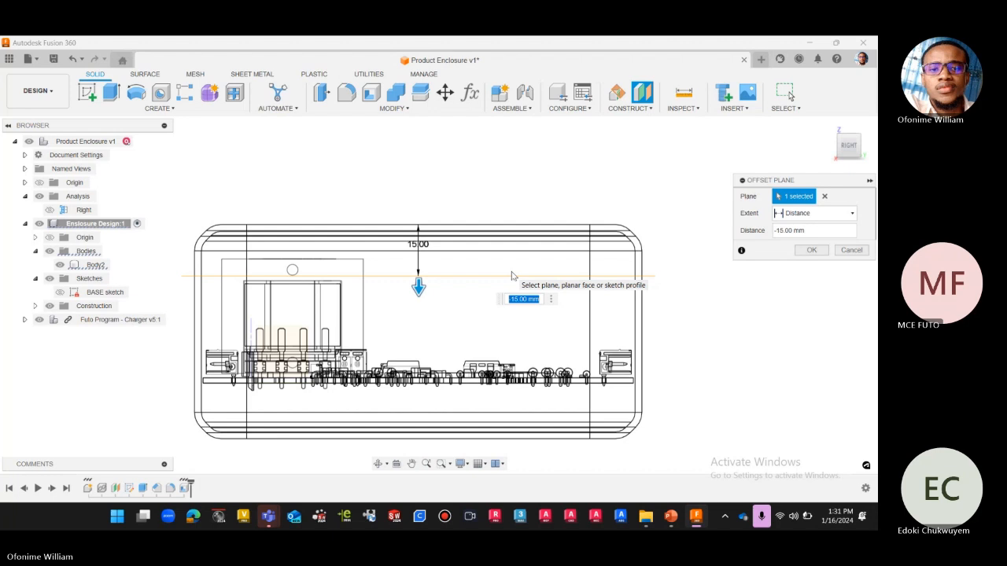
{"action": "left_click", "coordinate": [848, 146]}
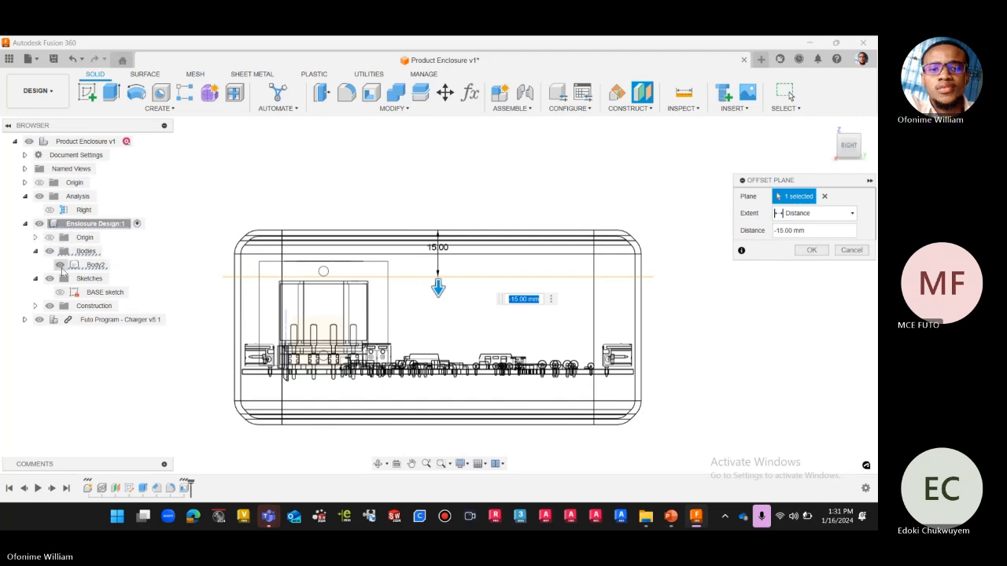
Hide the enclosure's Body2 and set the visual style to Shaded with Visible Edges Only
{"action": "left_click", "coordinate": [61, 266]}
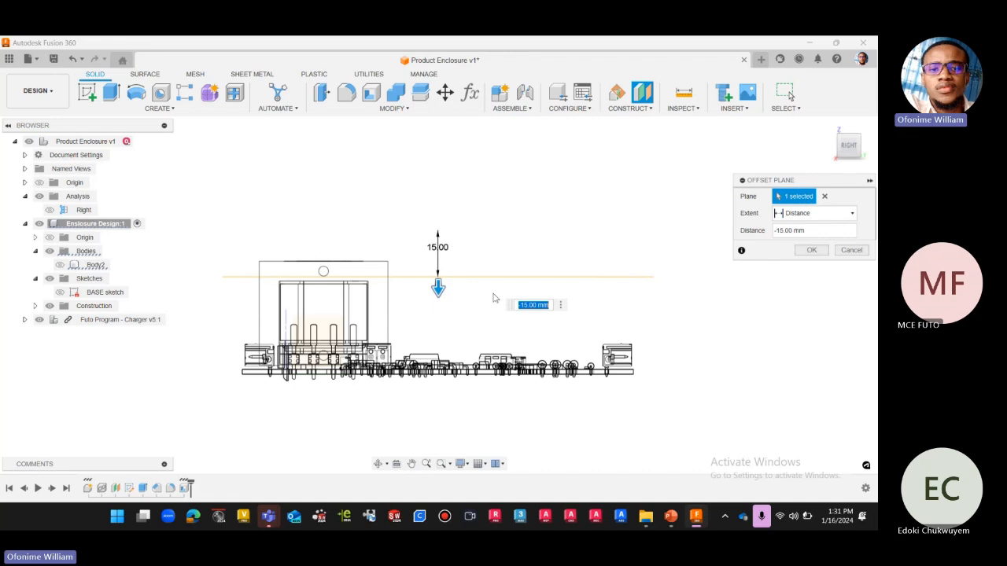
{"action": "left_click", "coordinate": [461, 463]}
{"action": "mouse_move", "coordinate": [511, 380]}
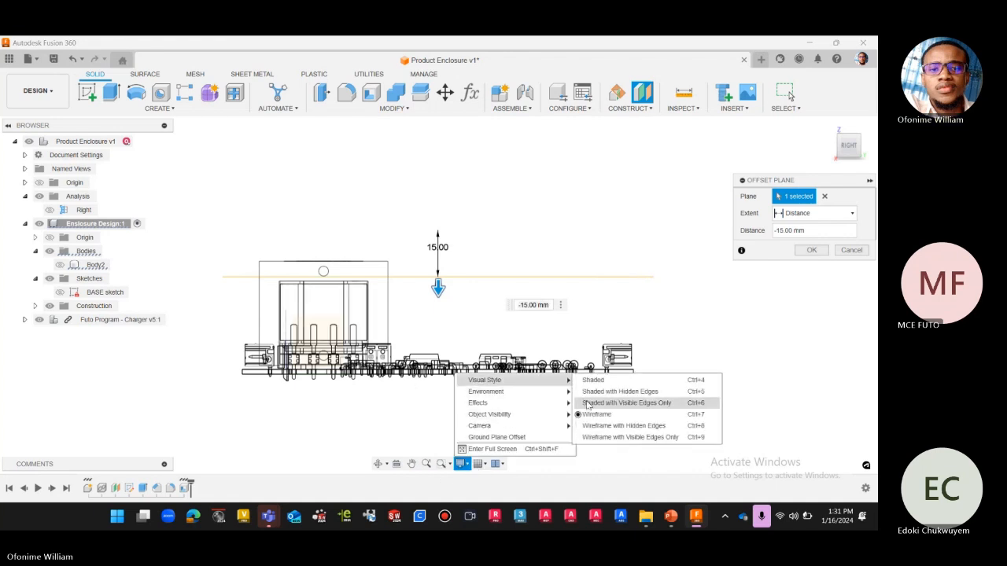
{"action": "left_click", "coordinate": [586, 402]}
Examine the green corner connectors on the circuit board up close and their position relative to the offset plane
{"action": "left_click", "coordinate": [849, 138]}
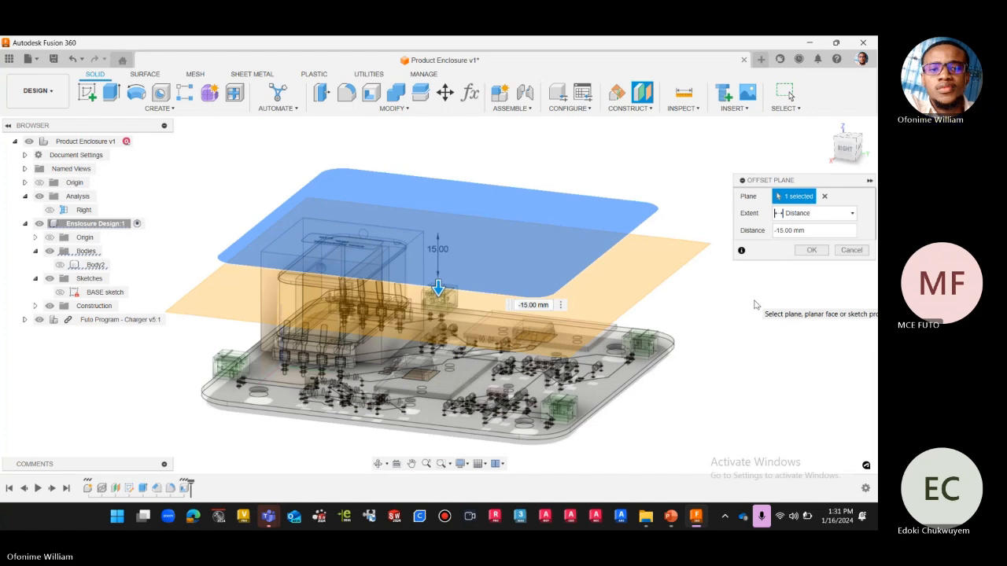
{"action": "scroll", "coordinate": [650, 352], "scroll_direction": "up", "scroll_amount": 2}
{"action": "scroll", "coordinate": [649, 352], "scroll_direction": "up", "scroll_amount": 4}
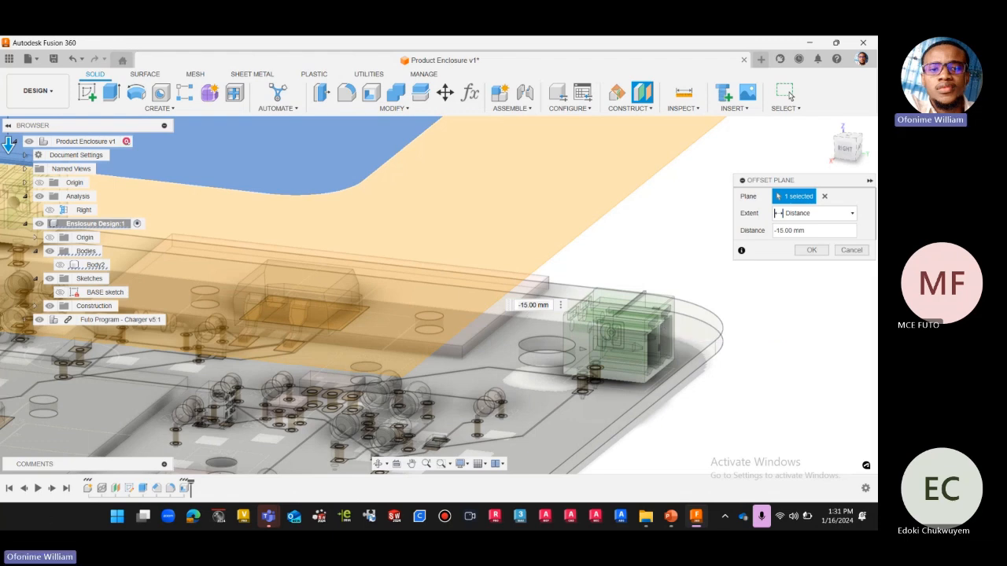
{"action": "scroll", "coordinate": [595, 326], "scroll_direction": "down", "scroll_amount": 3}
{"action": "scroll", "coordinate": [602, 340], "scroll_direction": "up", "scroll_amount": 5}
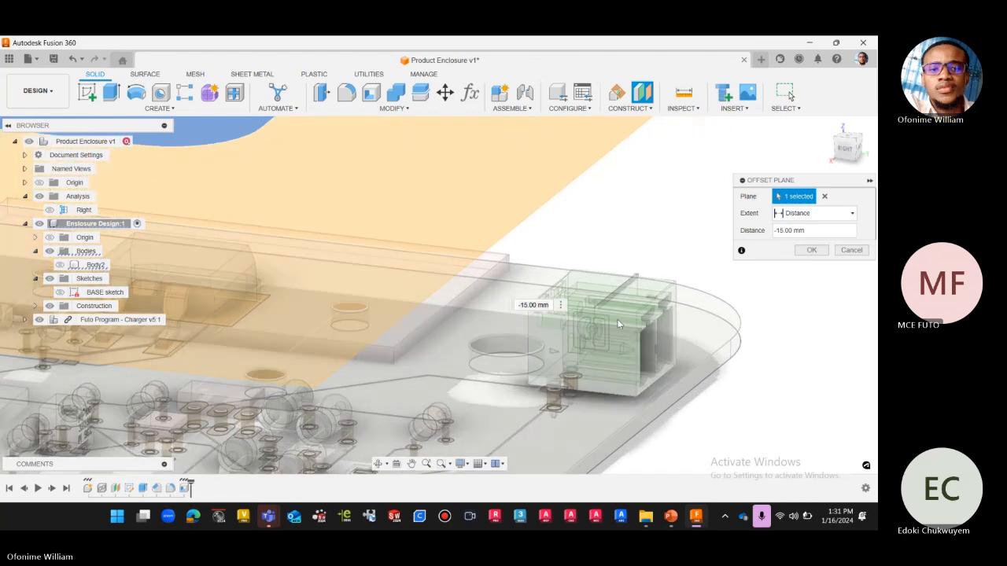
{"action": "scroll", "coordinate": [635, 352], "scroll_direction": "down", "scroll_amount": 3}
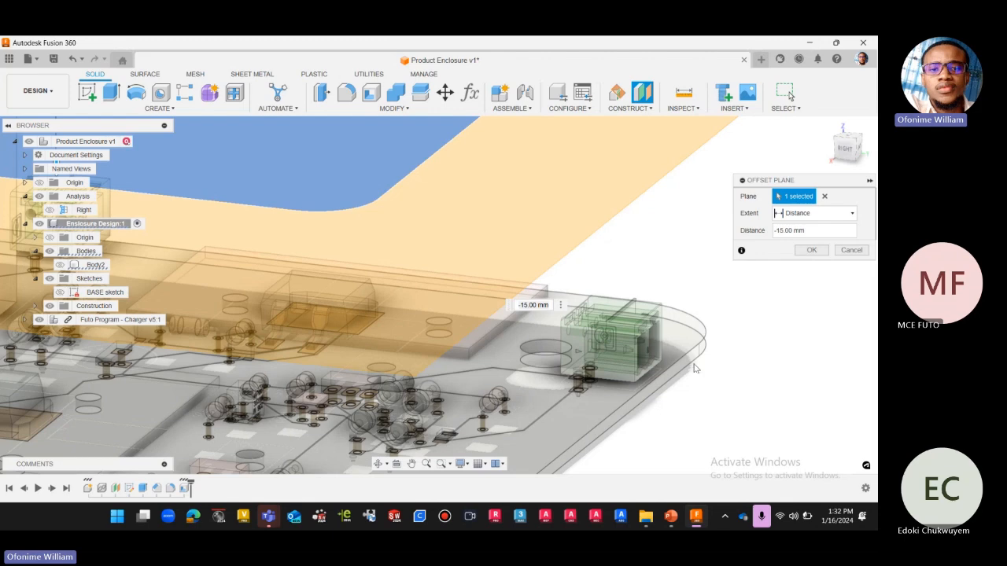
{"action": "scroll", "coordinate": [641, 346], "scroll_direction": "down", "scroll_amount": 4}
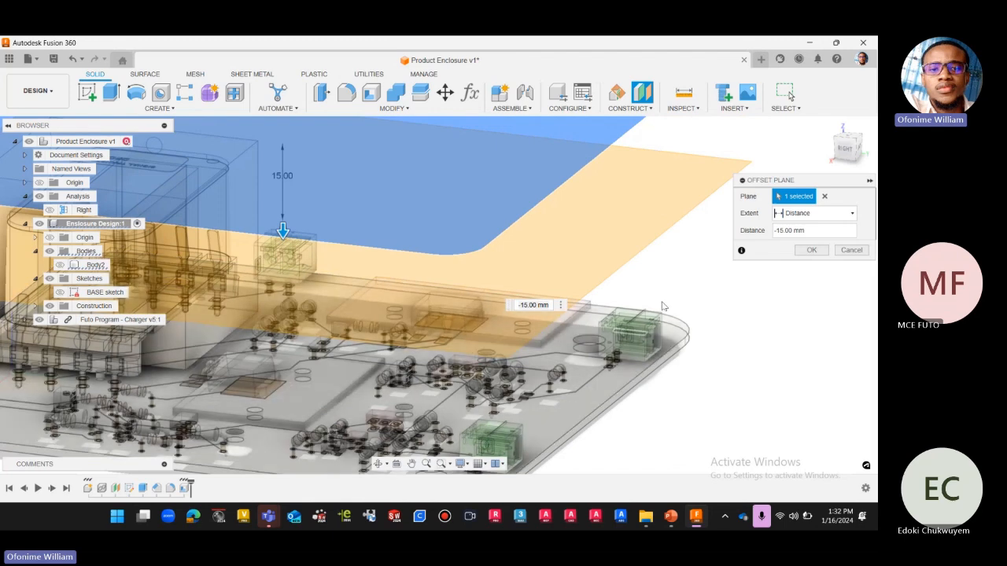
{"action": "scroll", "coordinate": [662, 306], "scroll_direction": "down", "scroll_amount": 3}
{"action": "scroll", "coordinate": [655, 323], "scroll_direction": "up", "scroll_amount": 3}
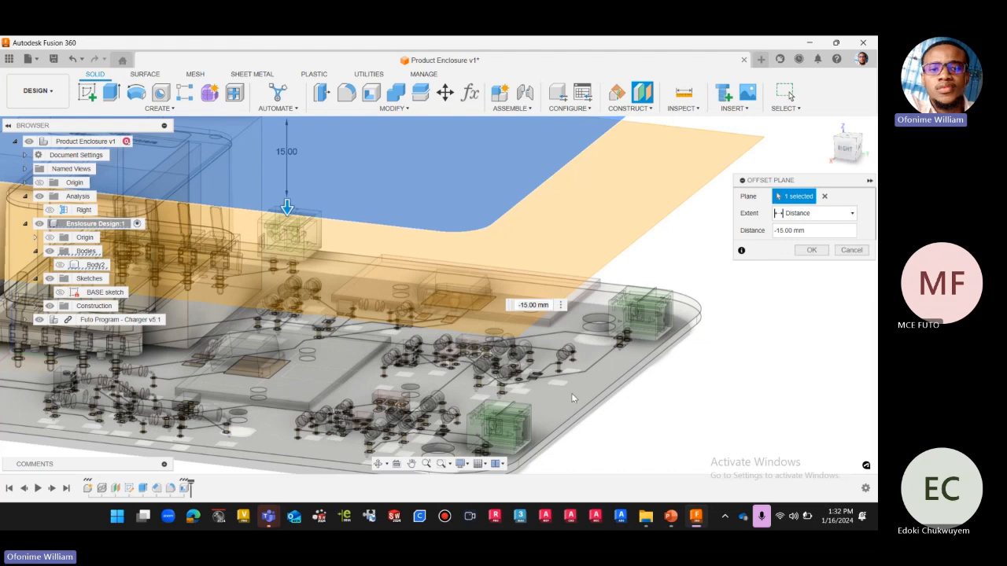
{"action": "scroll", "coordinate": [552, 404], "scroll_direction": "down", "scroll_amount": 2}
{"action": "scroll", "coordinate": [582, 382], "scroll_direction": "down", "scroll_amount": 2}
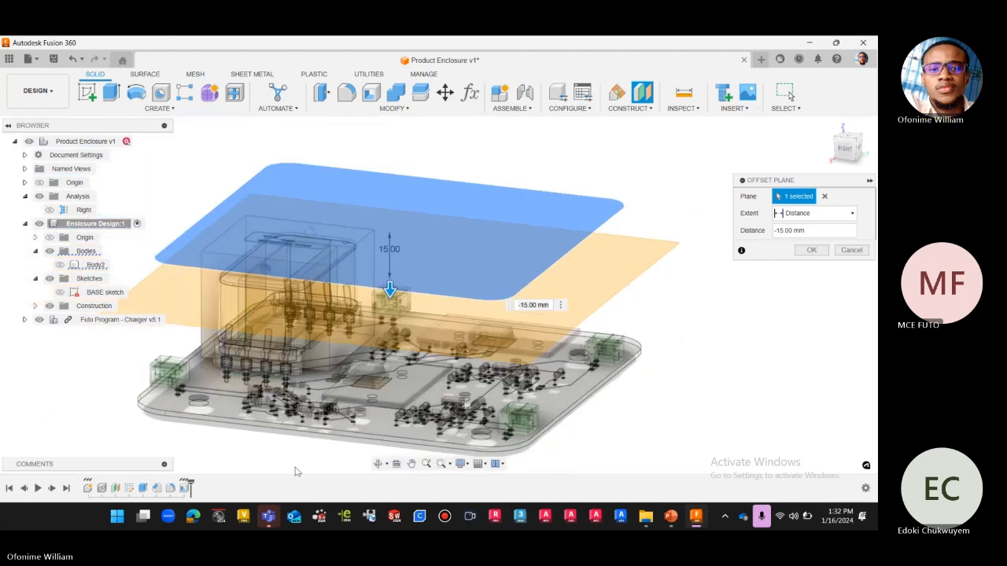
{"action": "scroll", "coordinate": [156, 367], "scroll_direction": "up", "scroll_amount": 2}
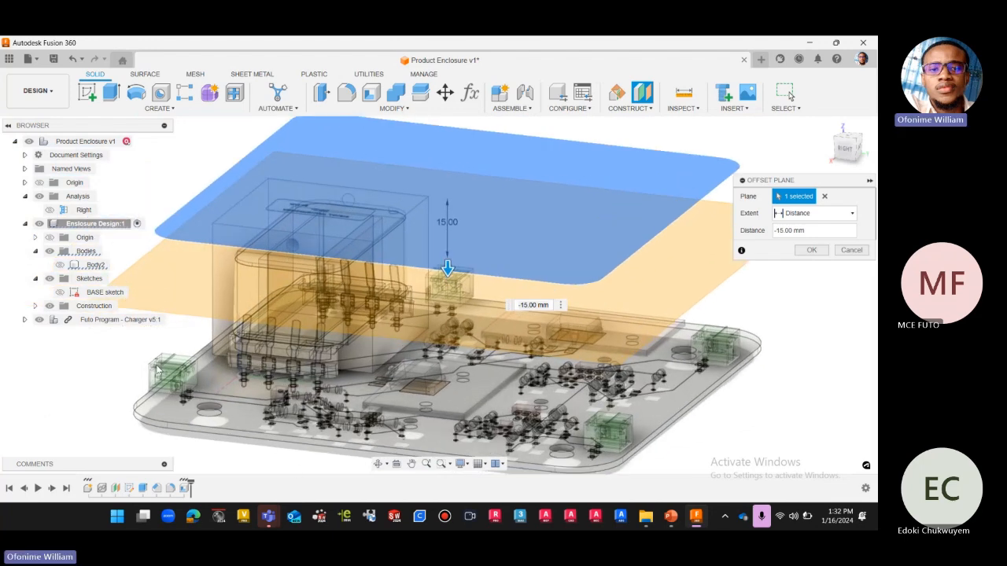
{"action": "scroll", "coordinate": [607, 278], "scroll_direction": "down", "scroll_amount": 2}
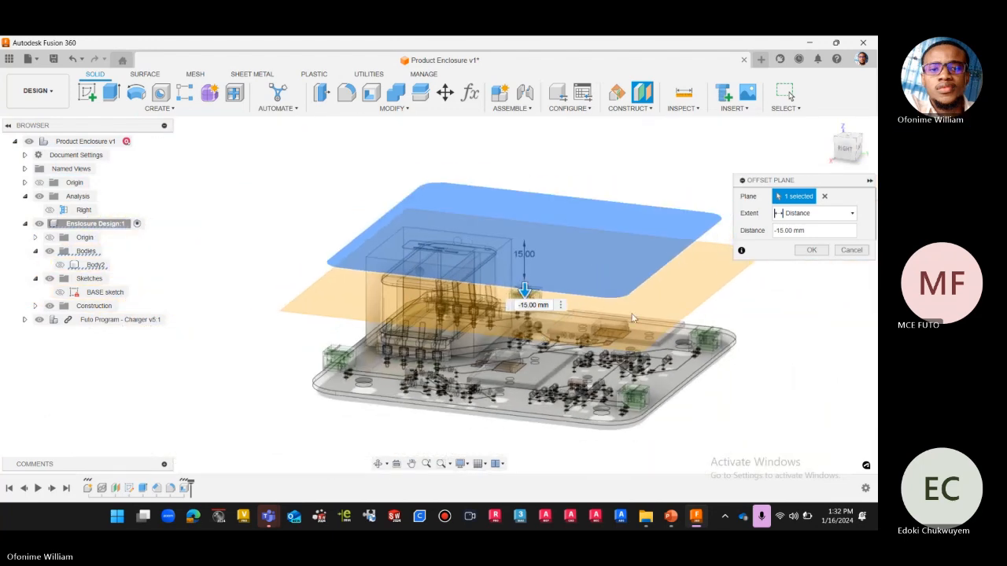
Examine the circuit board and its components from other isometric angles beneath the offset plane
{"action": "left_click", "coordinate": [835, 140]}
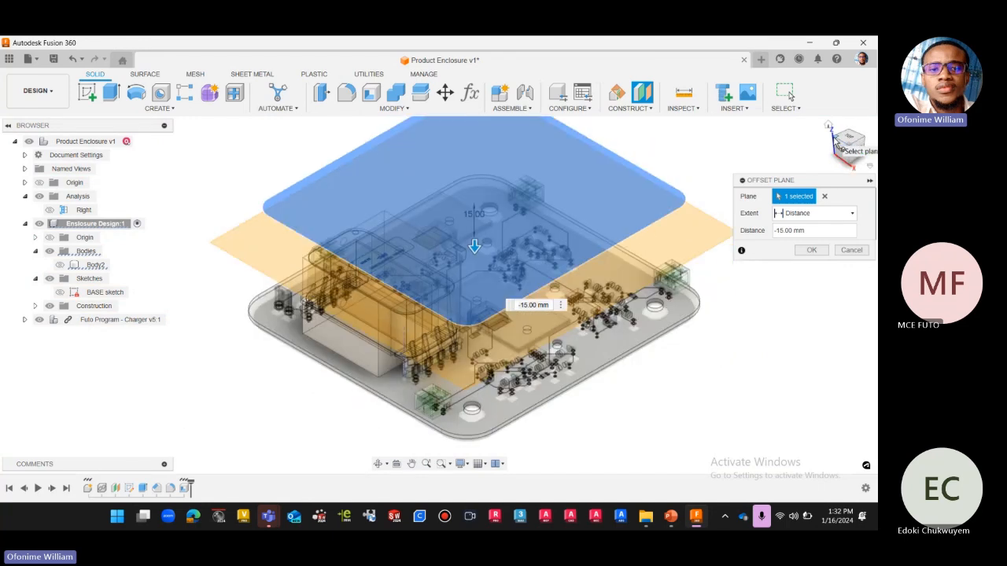
{"action": "left_click", "coordinate": [835, 141]}
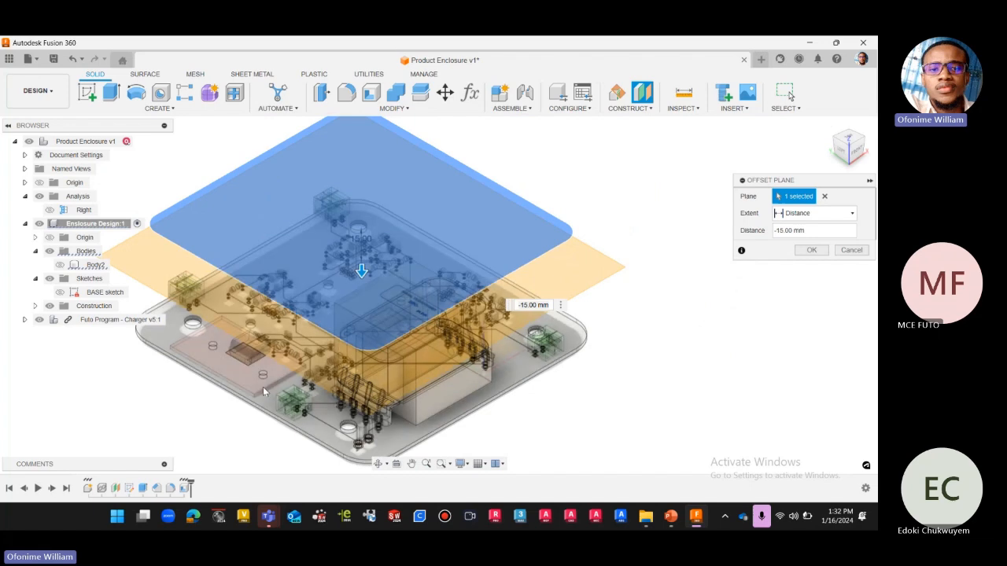
{"action": "scroll", "coordinate": [244, 373], "scroll_direction": "up", "scroll_amount": 3}
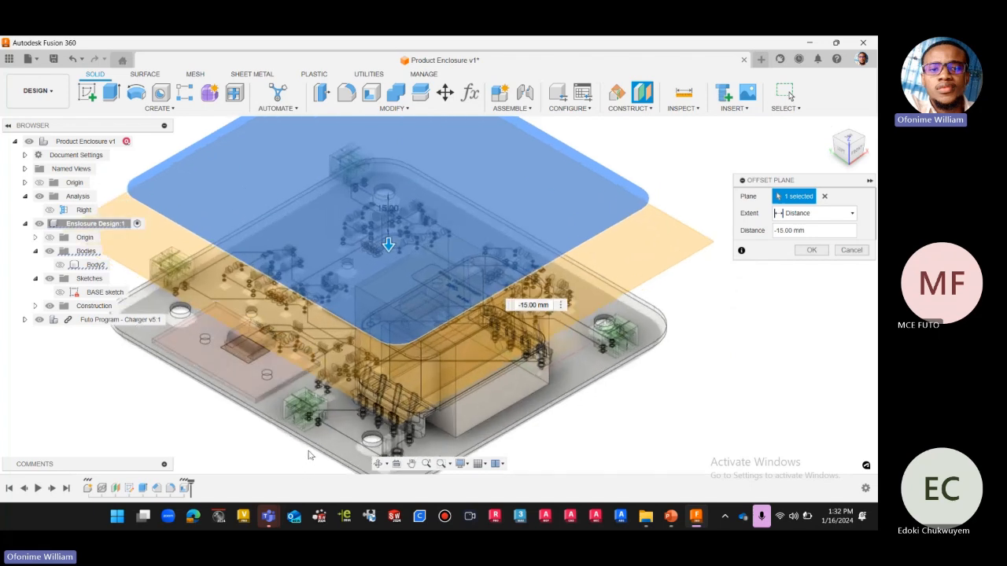
{"action": "scroll", "coordinate": [315, 449], "scroll_direction": "down", "scroll_amount": 3}
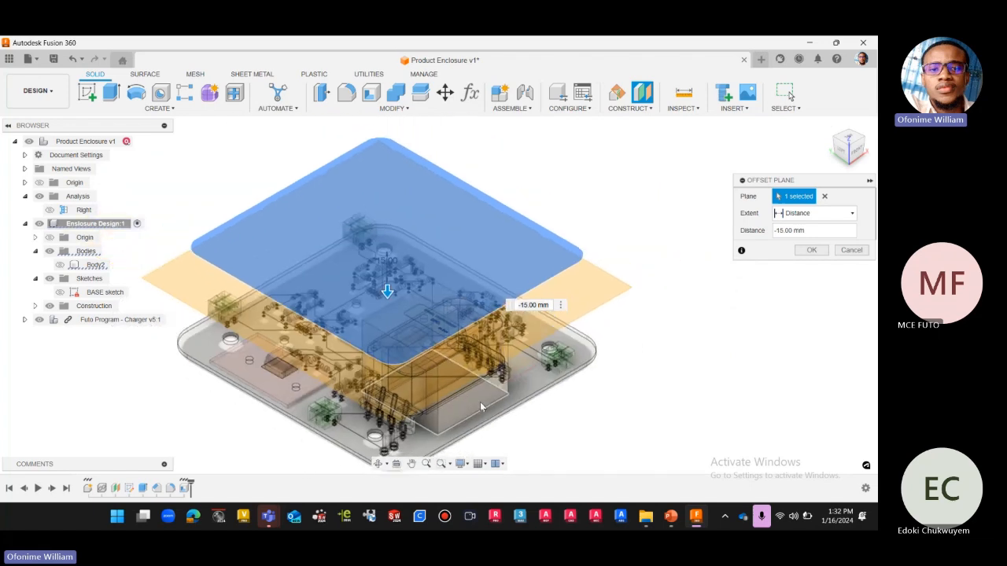
{"action": "scroll", "coordinate": [480, 406], "scroll_direction": "down", "scroll_amount": 2}
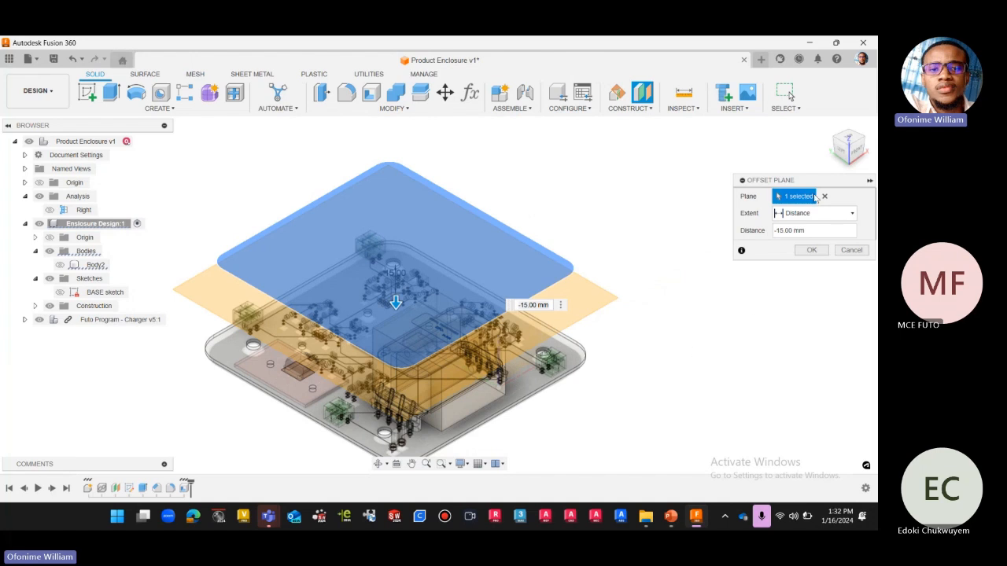
{"action": "left_click", "coordinate": [828, 129]}
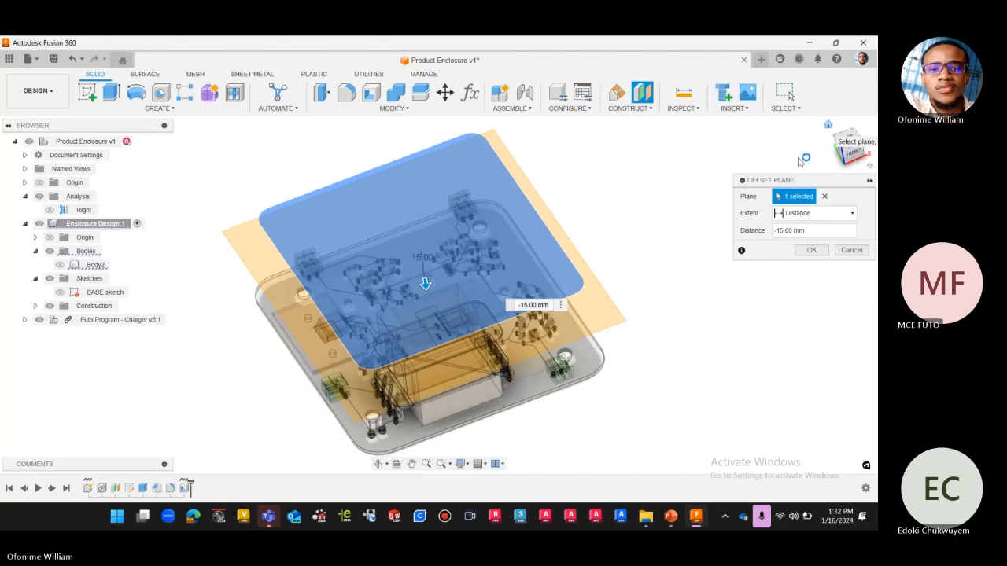
Show the enclosure's Body2 again and display the model in Wireframe style from the right side
{"action": "left_click", "coordinate": [858, 154]}
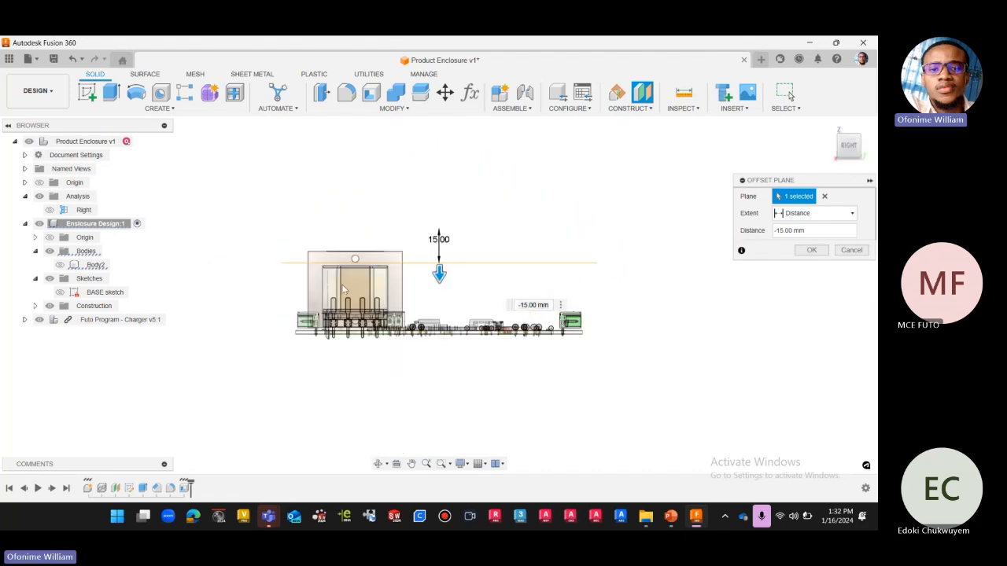
{"action": "left_click", "coordinate": [60, 265]}
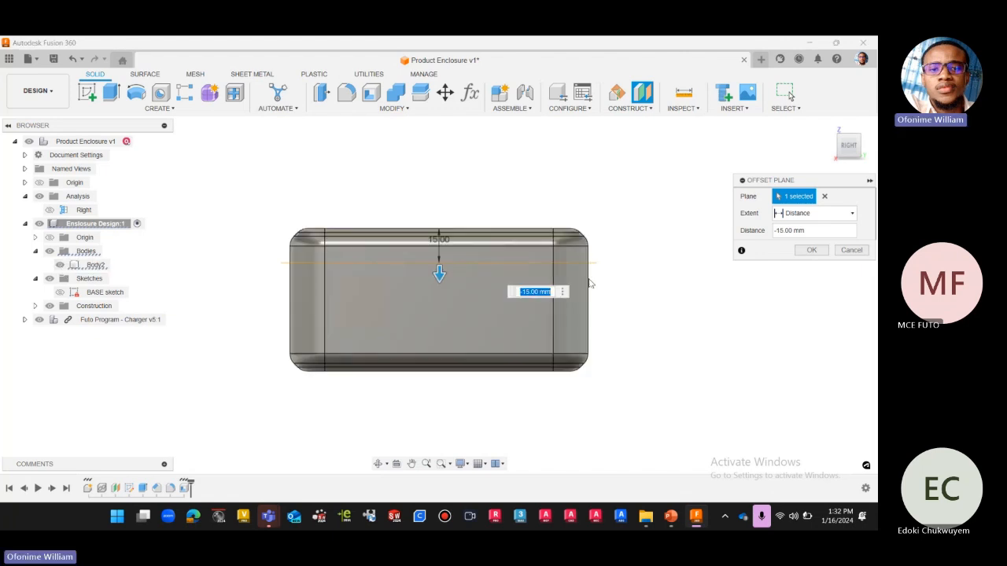
{"action": "left_click", "coordinate": [469, 466]}
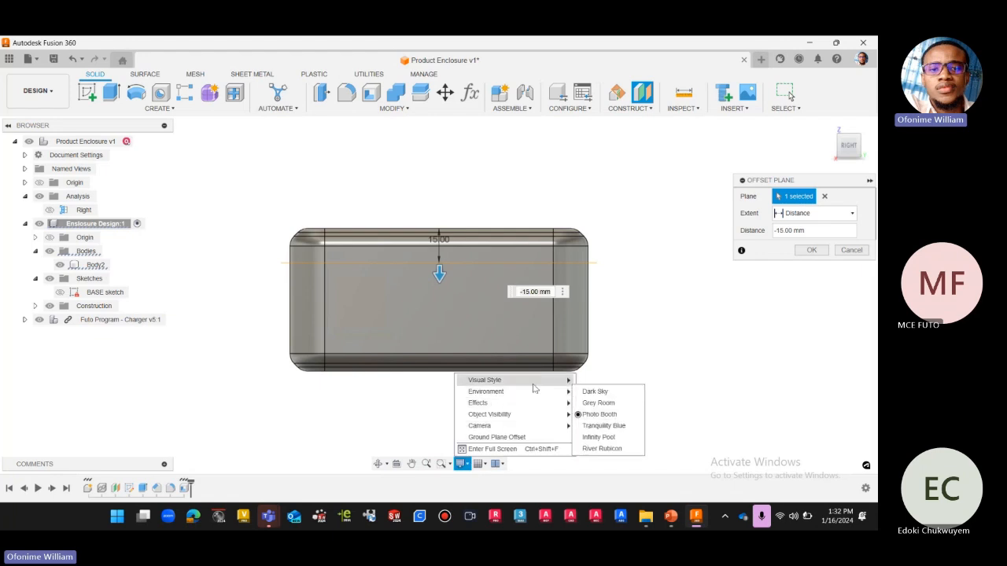
{"action": "mouse_move", "coordinate": [484, 380]}
{"action": "left_click", "coordinate": [604, 409]}
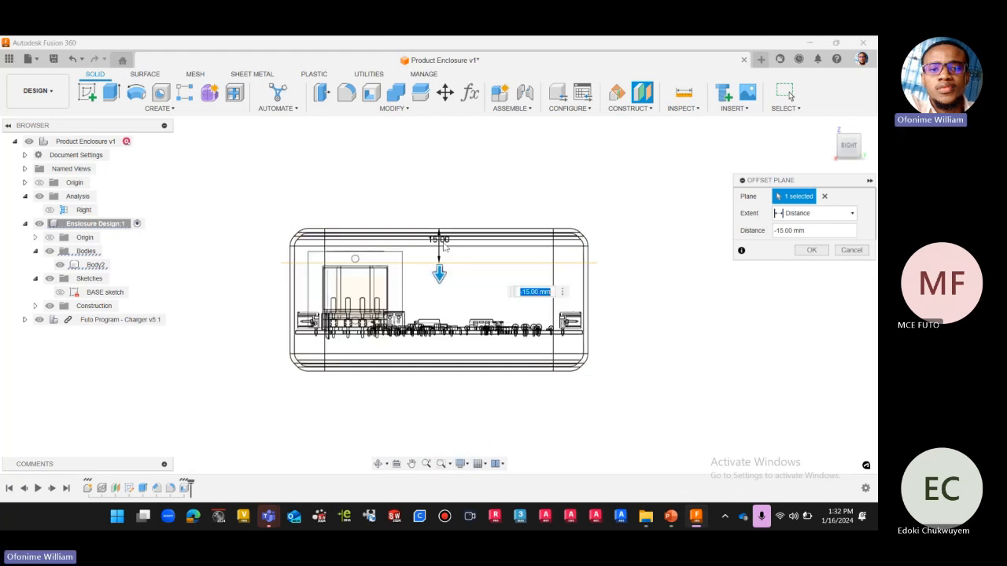
Move the offset plane to a distance of -40 mm and check its height against the board's corner connectors
{"action": "scroll", "coordinate": [445, 247], "scroll_direction": "up", "scroll_amount": 3}
{"action": "left_click_drag", "start_coordinate": [439, 290], "coordinate": [441, 370]}
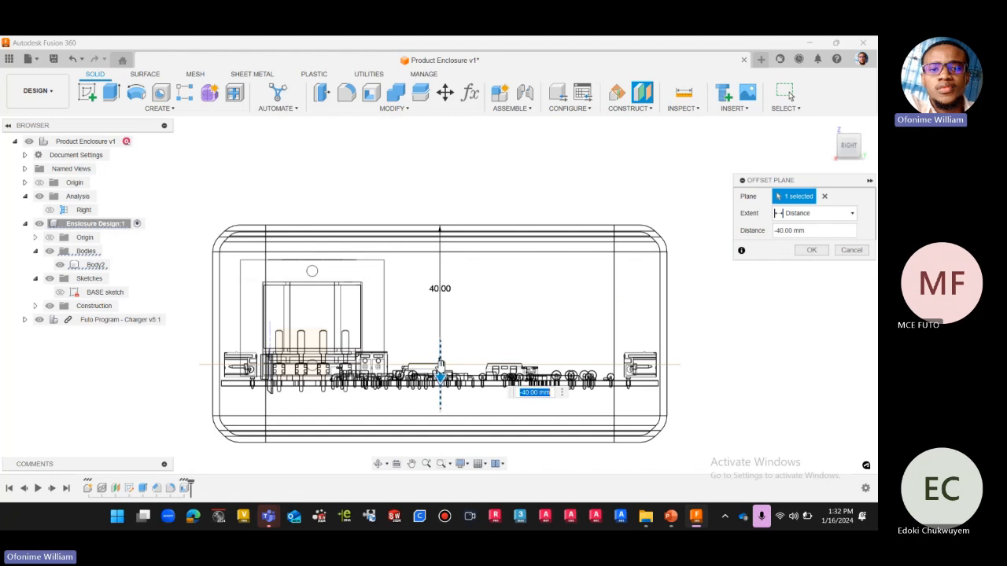
{"action": "scroll", "coordinate": [669, 358], "scroll_direction": "up", "scroll_amount": 4}
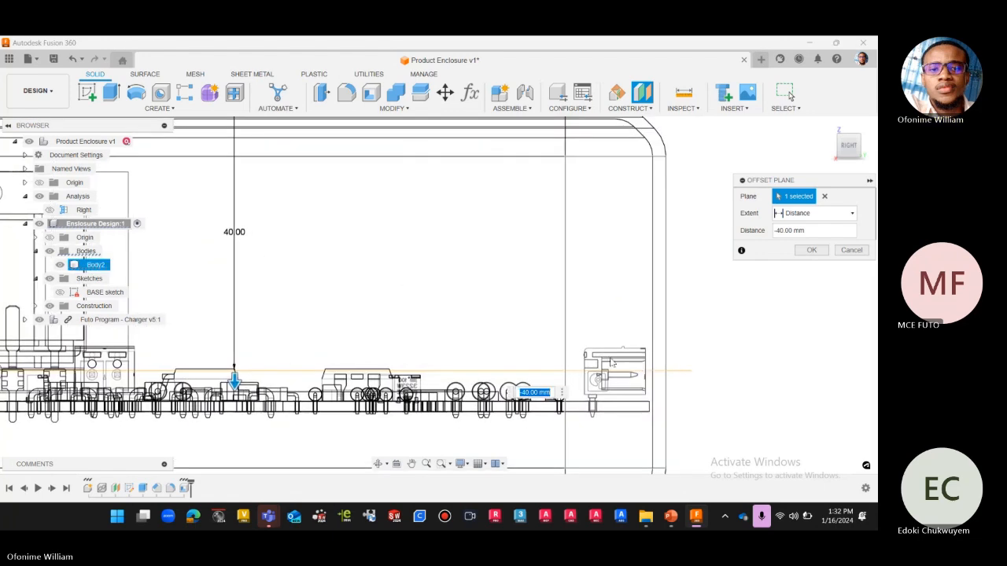
{"action": "scroll", "coordinate": [681, 346], "scroll_direction": "up", "scroll_amount": 1}
{"action": "scroll", "coordinate": [679, 344], "scroll_direction": "down", "scroll_amount": 5}
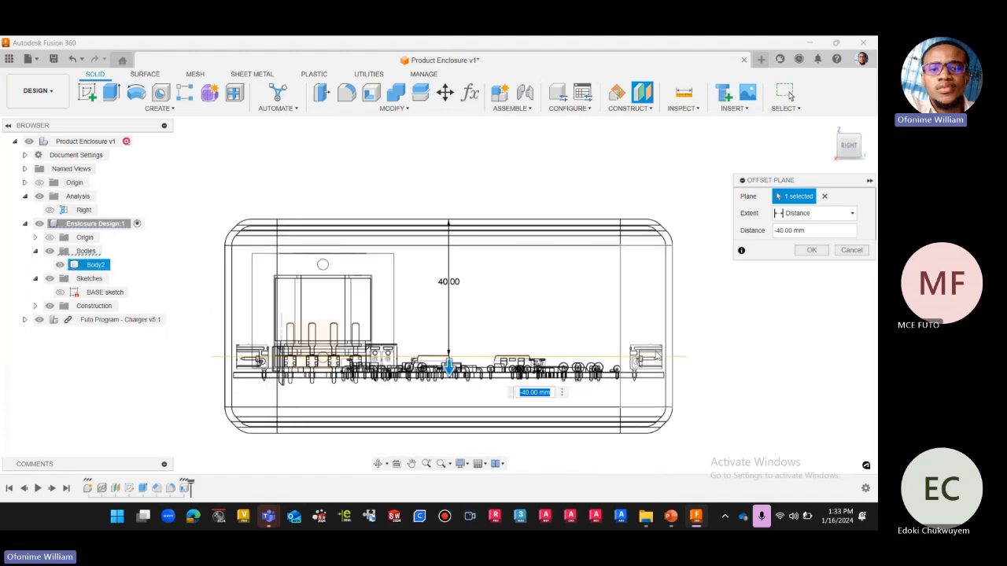
{"action": "scroll", "coordinate": [660, 354], "scroll_direction": "up", "scroll_amount": 1}
{"action": "scroll", "coordinate": [668, 358], "scroll_direction": "up", "scroll_amount": 2}
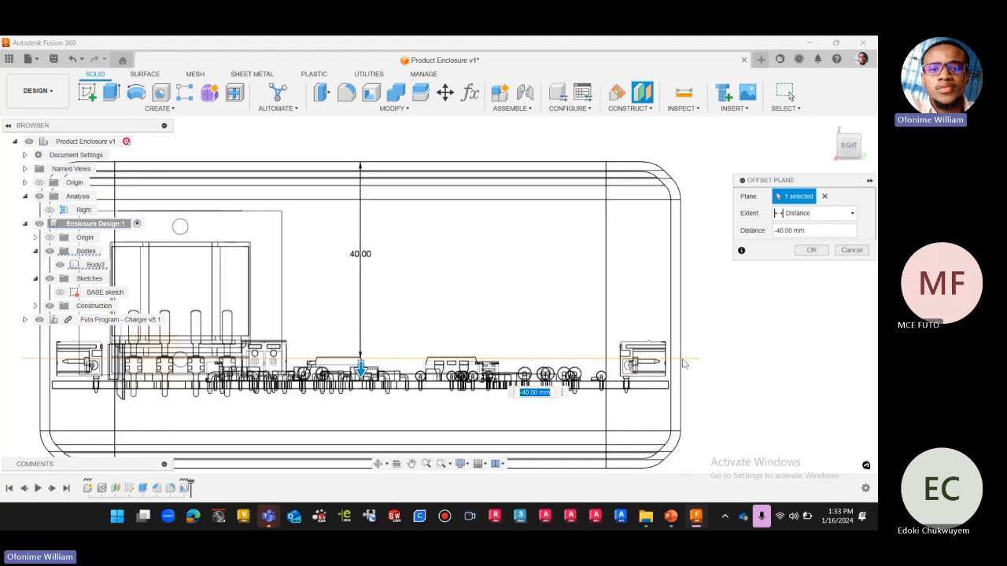
{"action": "scroll", "coordinate": [683, 363], "scroll_direction": "down", "scroll_amount": 2}
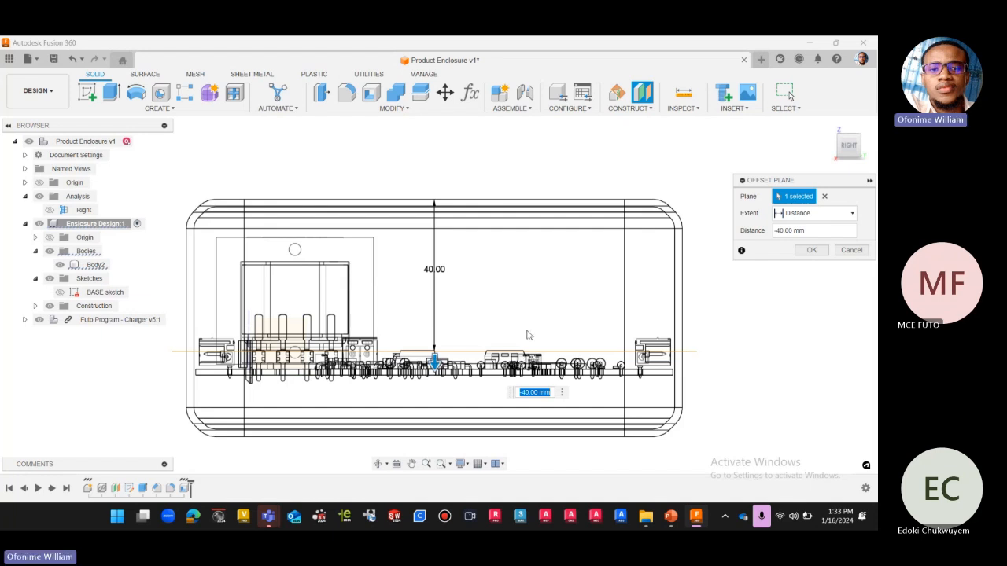
{"action": "scroll", "coordinate": [527, 335], "scroll_direction": "up", "scroll_amount": 1}
{"action": "scroll", "coordinate": [442, 322], "scroll_direction": "up", "scroll_amount": 1}
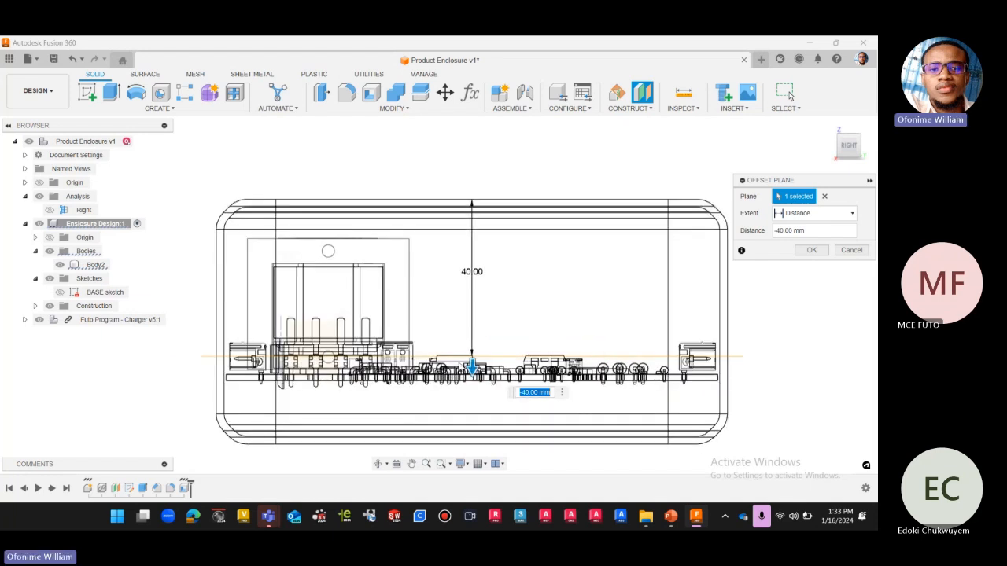
Raise the offset plane above the board components and set its distance to -25 mm
{"action": "left_click_drag", "start_coordinate": [472, 366], "coordinate": [475, 289]}
{"action": "scroll", "coordinate": [449, 306], "scroll_direction": "down", "scroll_amount": 2}
{"action": "left_click_drag", "start_coordinate": [823, 230], "coordinate": [761, 233]}
{"action": "type", "text": "25"}
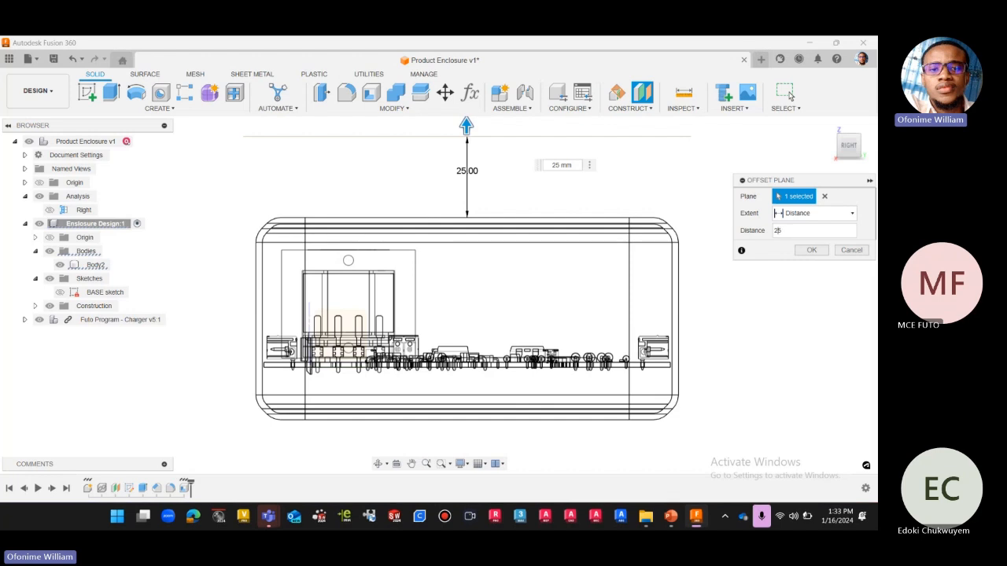
{"action": "type", "text": "-"}
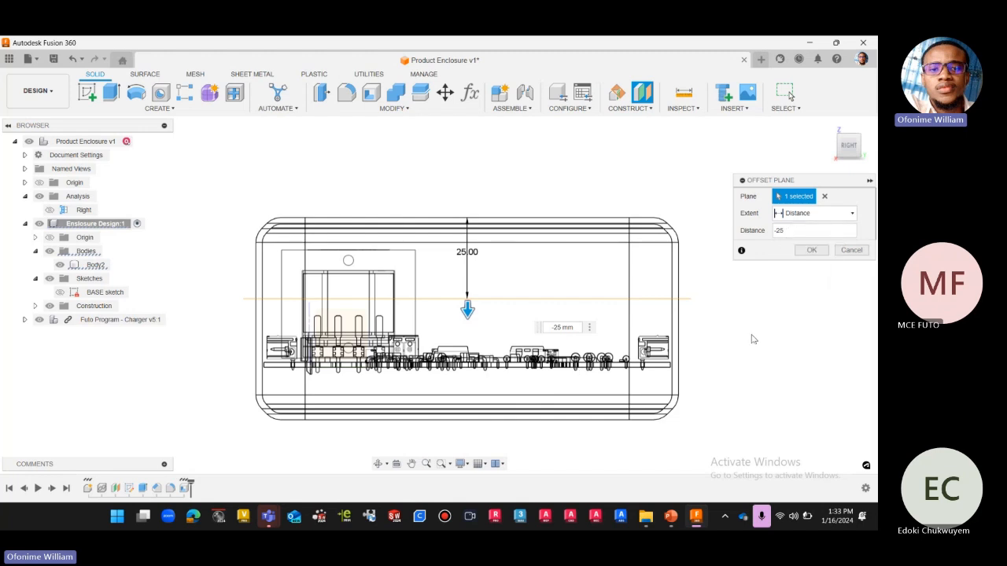
Check the offset plane's height over the circuit board from an angle and from the right side, and create it
{"action": "left_click_drag", "start_coordinate": [854, 160], "coordinate": [832, 169]}
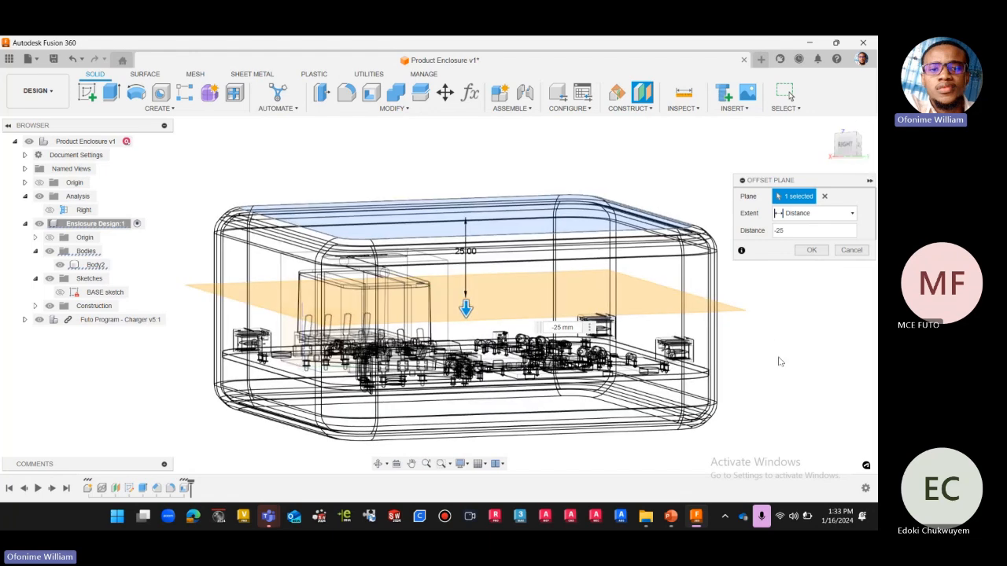
{"action": "left_click", "coordinate": [847, 149]}
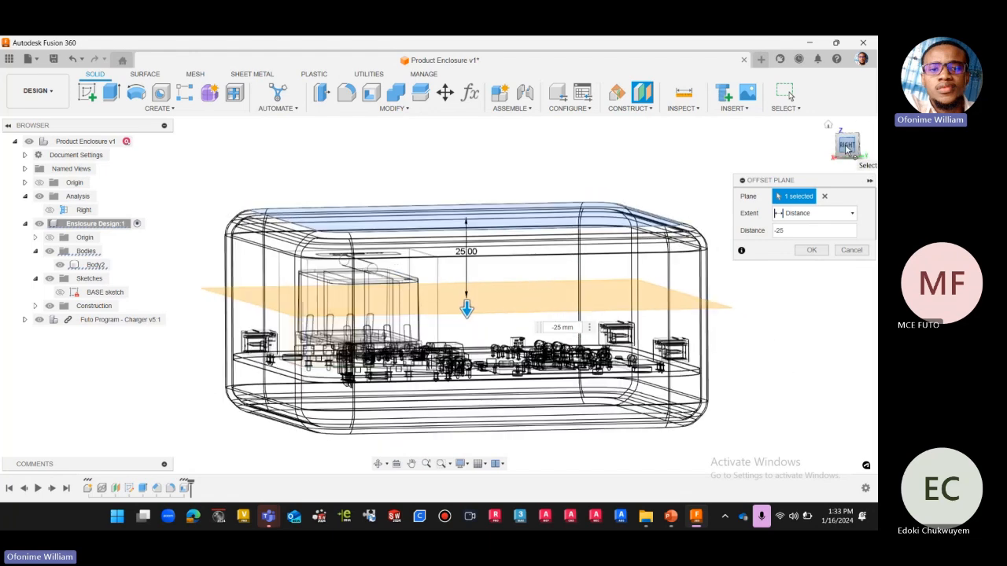
{"action": "left_click", "coordinate": [812, 251]}
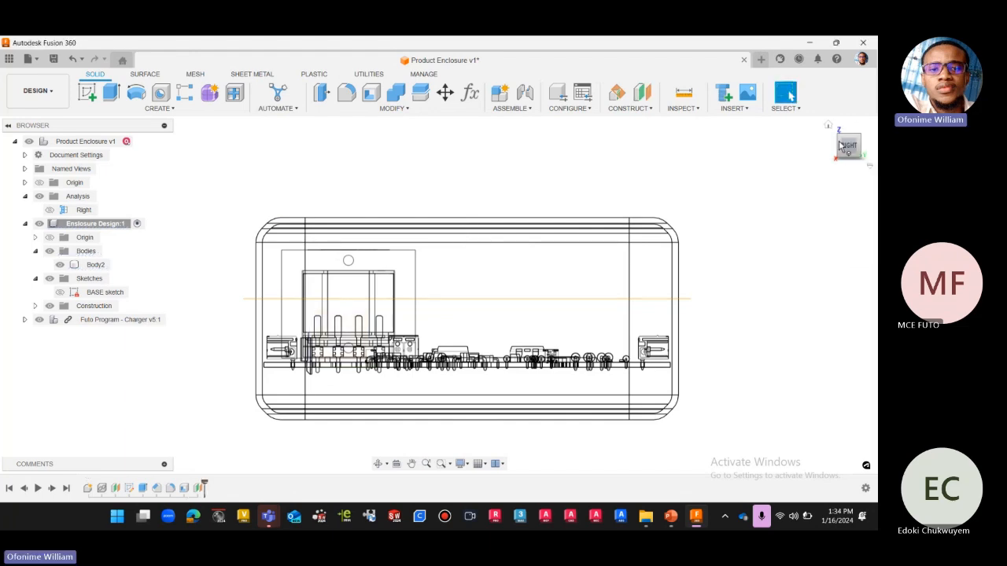
Orbit the enclosure to an angled view and change its display from Wireframe to Shaded with Visible Edges Only
{"action": "left_click_drag", "start_coordinate": [846, 146], "coordinate": [724, 282]}
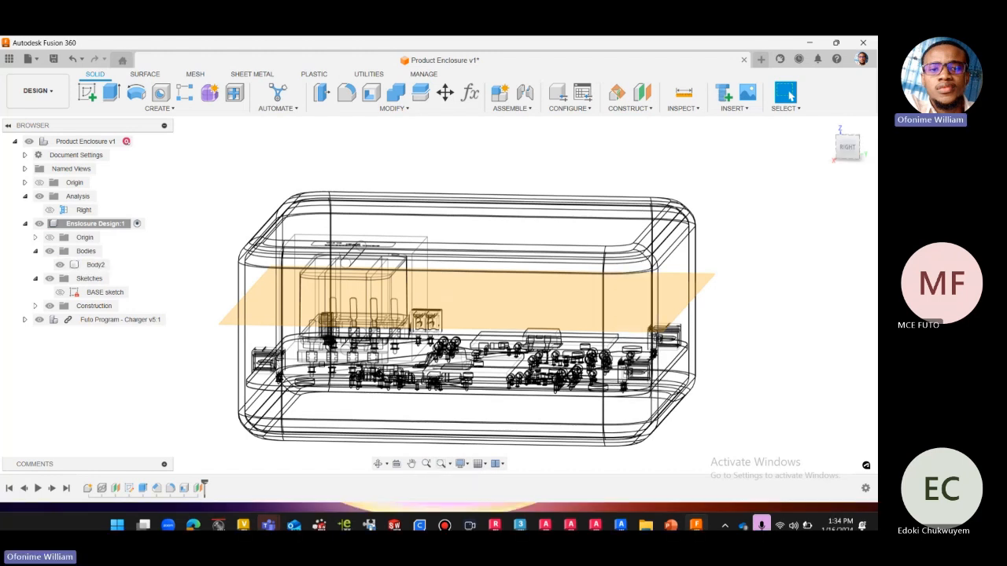
{"action": "key", "text": "ctrl+5"}
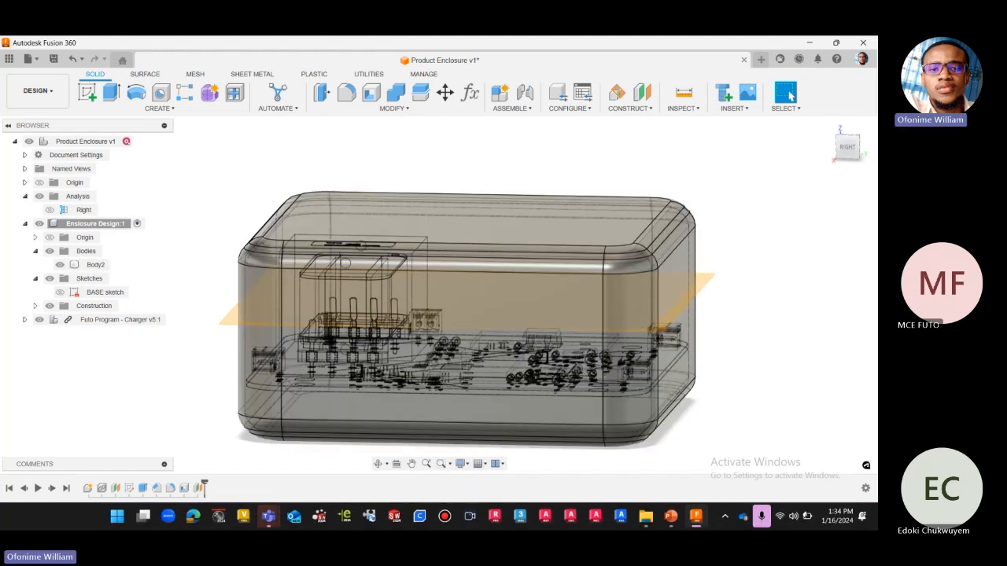
{"action": "key", "text": "ctrl+3"}
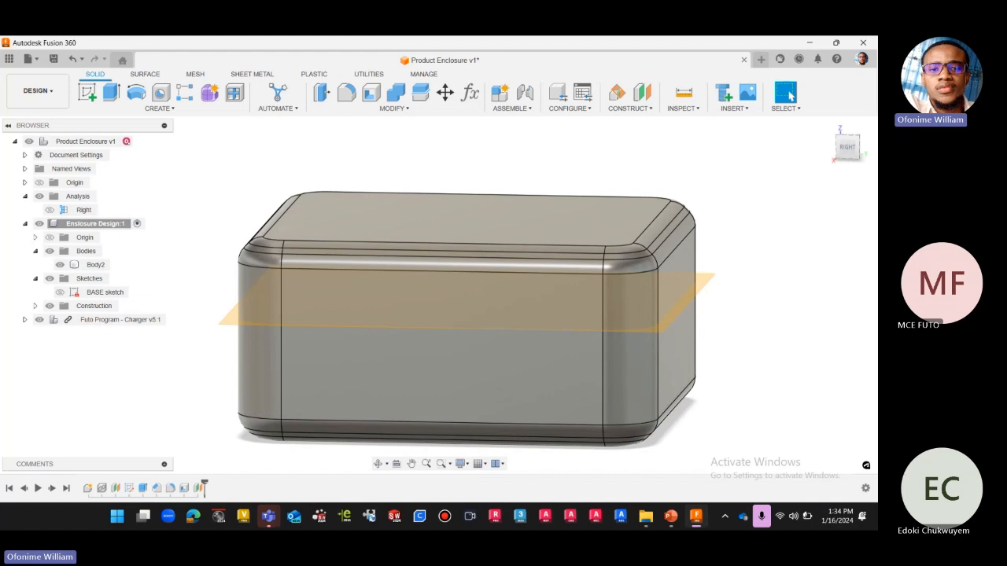
{"action": "scroll", "coordinate": [316, 379], "scroll_direction": "down", "scroll_amount": 2}
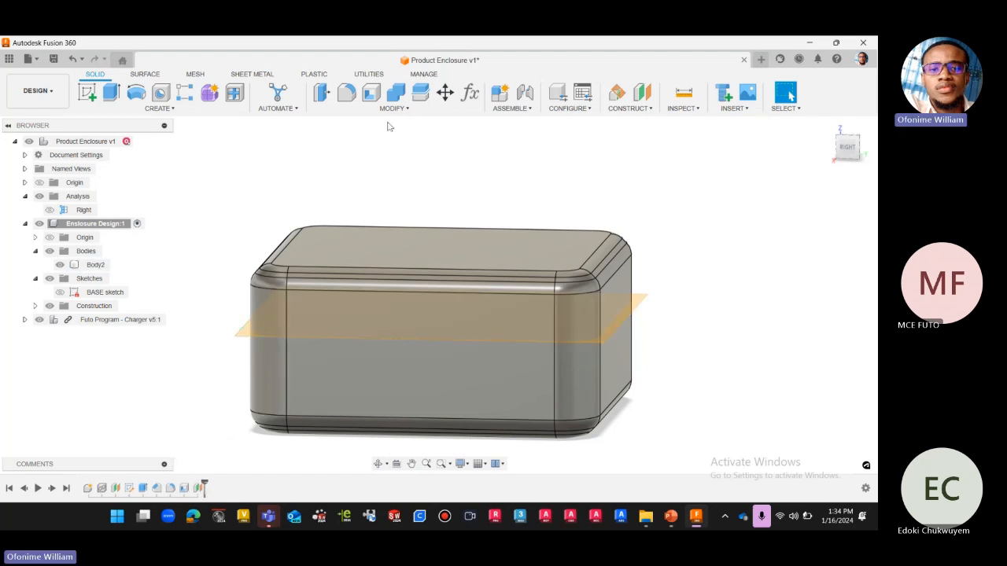
Rename the construction plane at the bottom of the enclosure as "Base plane"
{"action": "left_click", "coordinate": [35, 306]}
{"action": "left_click", "coordinate": [100, 322]}
{"action": "double_click", "coordinate": [102, 323]}
{"action": "type", "text": "E"}
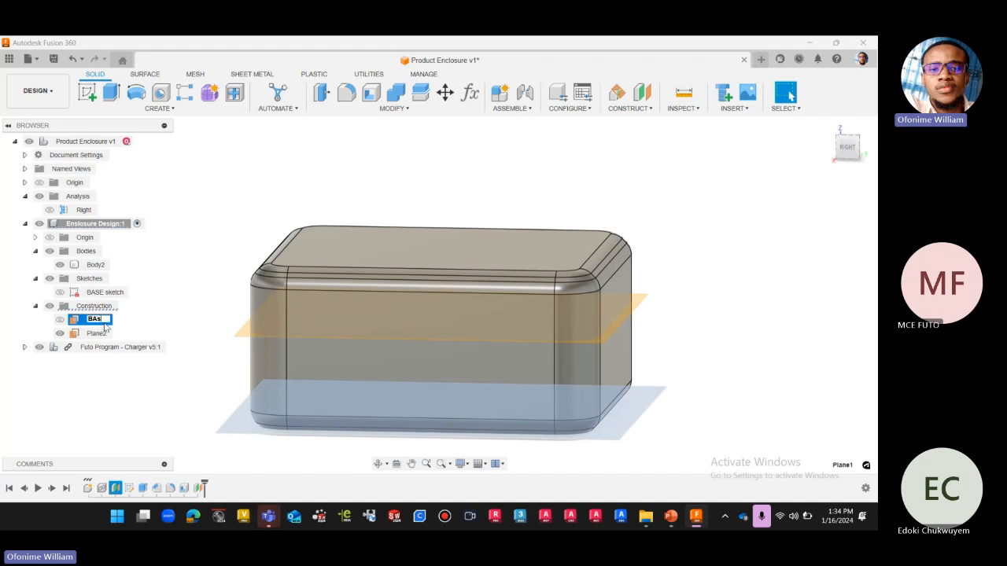
{"action": "type", "text": "ase plane"}
{"action": "key", "text": "Return"}
Rename the offset construction plane through the enclosure walls as "Split plane"
{"action": "double_click", "coordinate": [100, 334]}
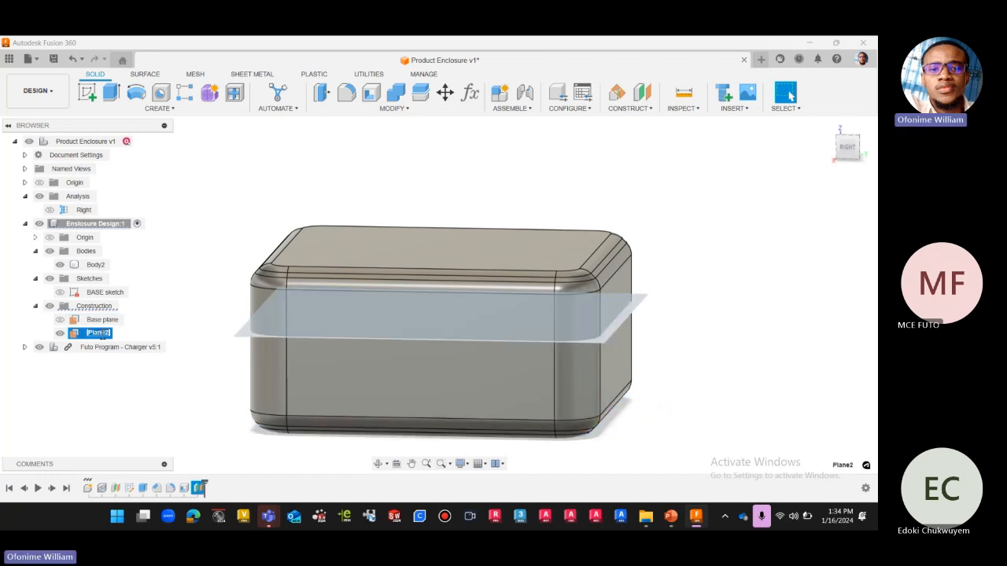
{"action": "type", "text": "Split plane"}
{"action": "left_click", "coordinate": [101, 387]}
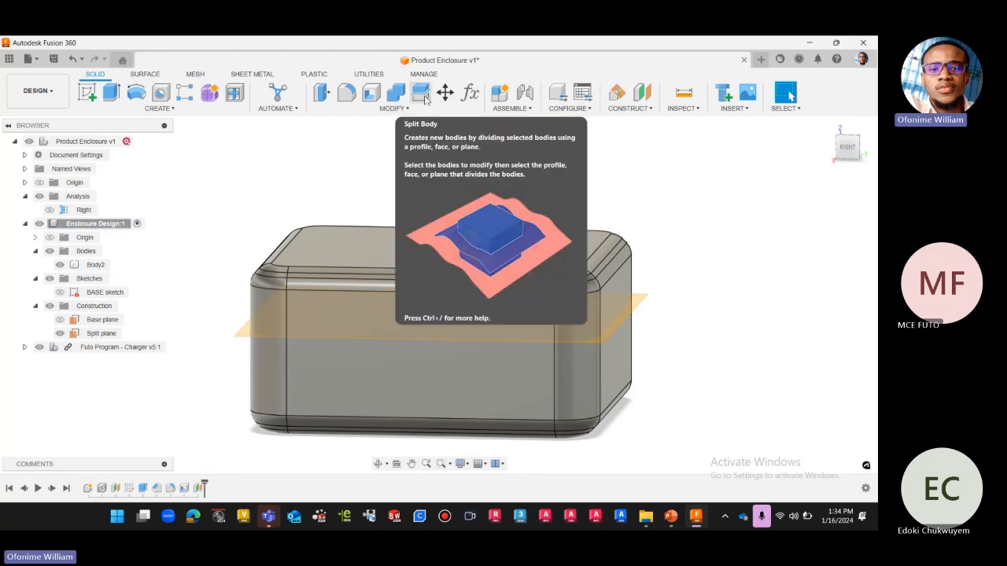
Split the enclosure's Body2 into two bodies with Split Body, using Split plane as the splitting tool
{"action": "left_click", "coordinate": [424, 97]}
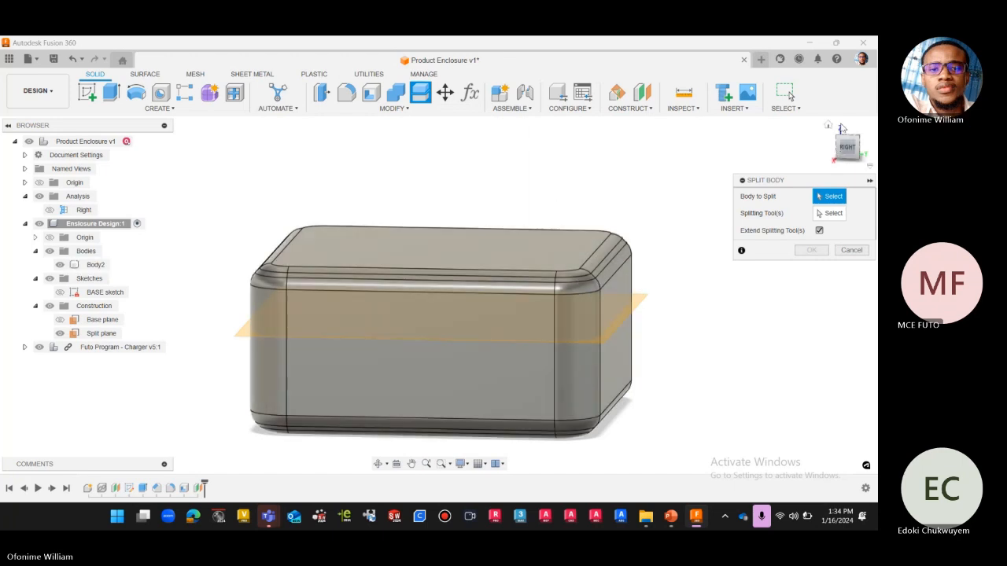
{"action": "left_click", "coordinate": [828, 125]}
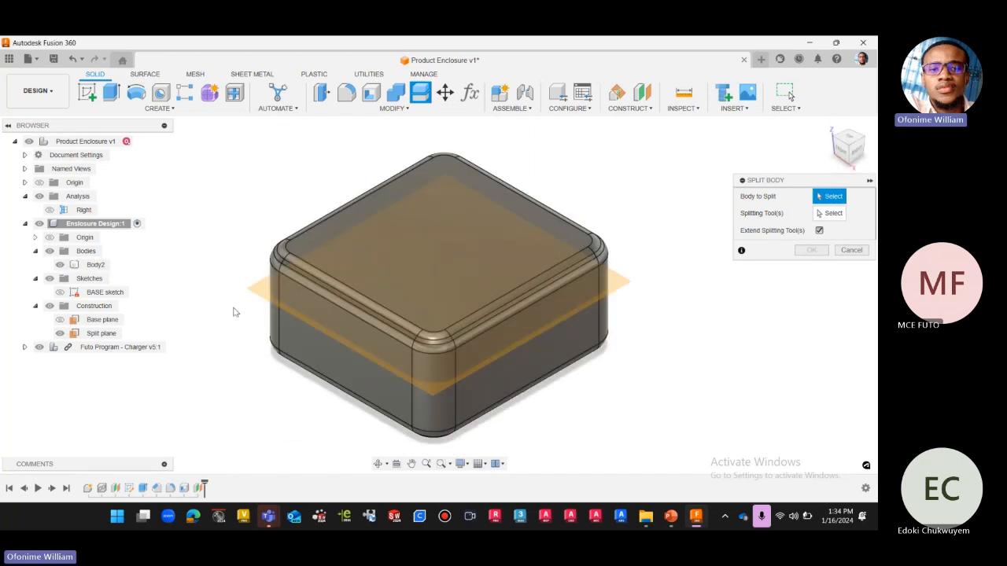
{"action": "left_click", "coordinate": [96, 265]}
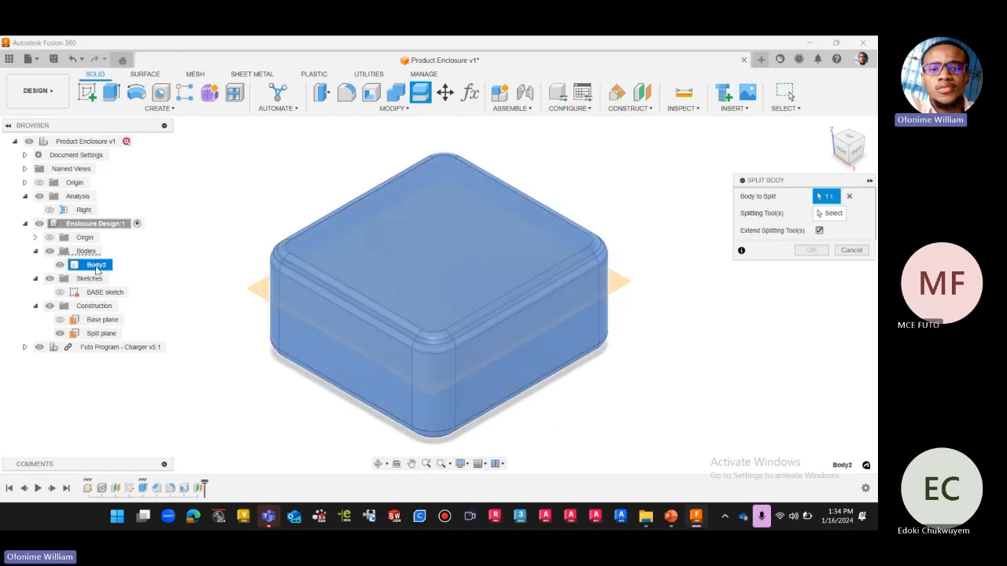
{"action": "left_click_drag", "start_coordinate": [788, 181], "coordinate": [653, 163]}
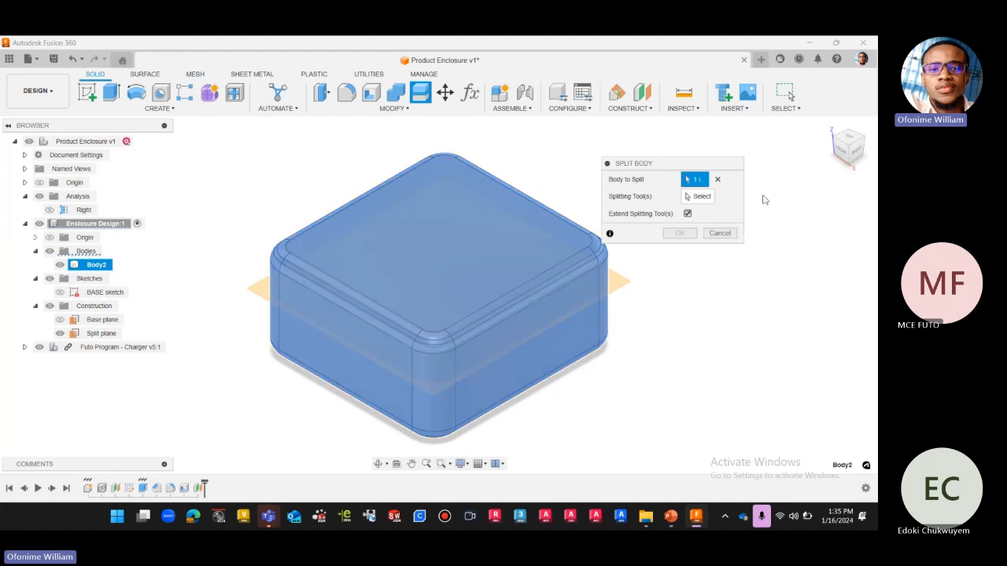
{"action": "left_click", "coordinate": [696, 196]}
{"action": "left_click", "coordinate": [630, 285]}
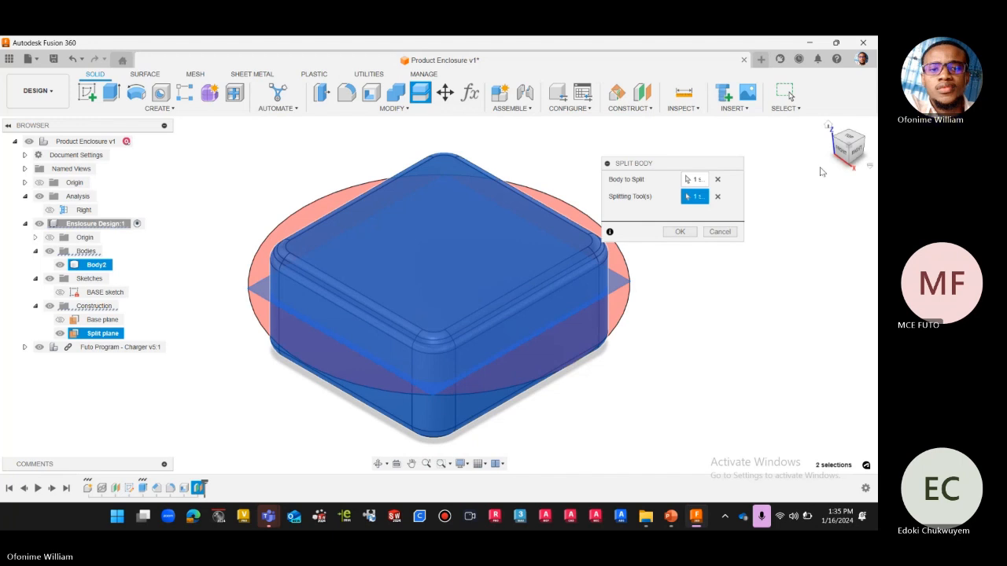
{"action": "left_click", "coordinate": [845, 136]}
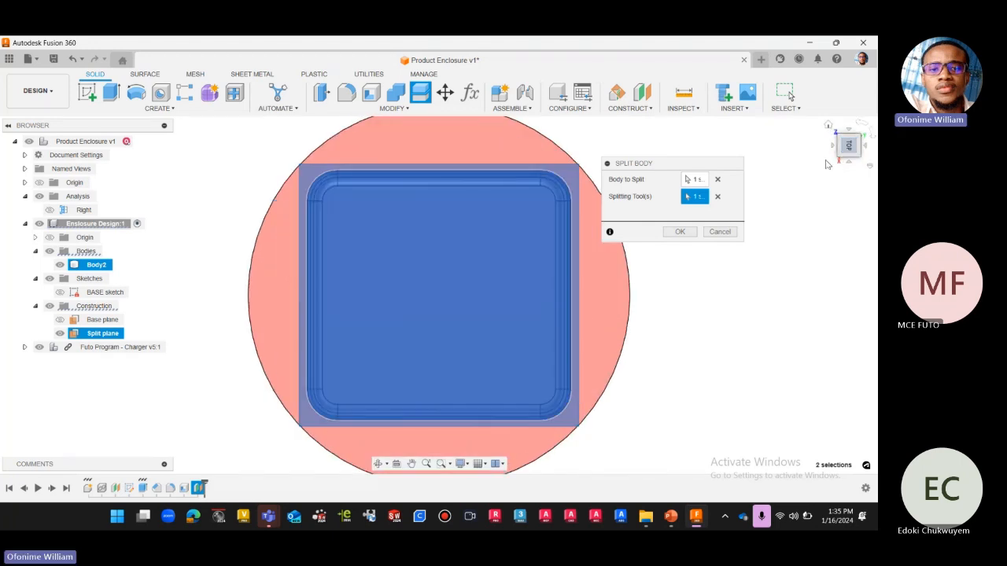
{"action": "left_click", "coordinate": [828, 125]}
{"action": "left_click_drag", "start_coordinate": [739, 242], "coordinate": [769, 324]}
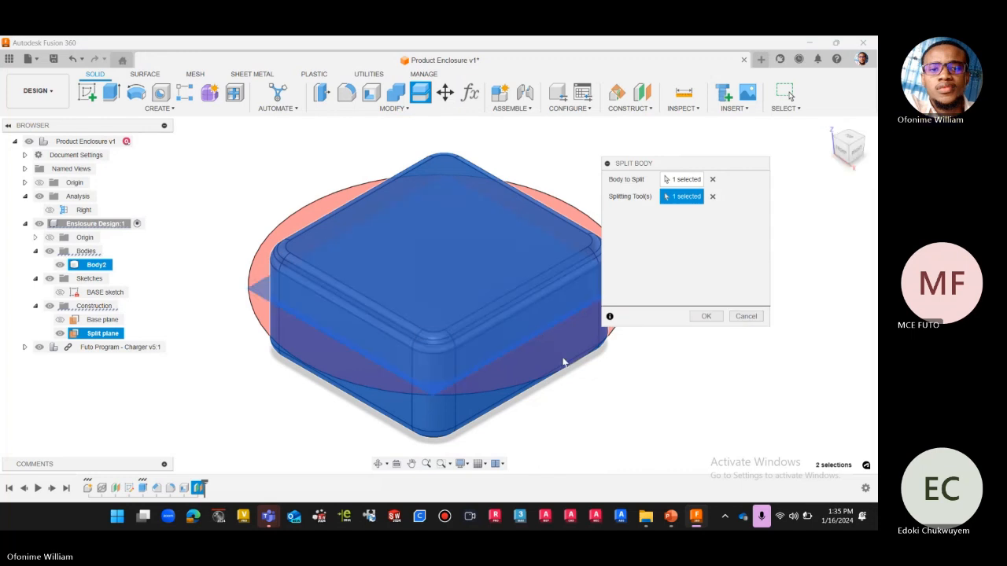
{"action": "left_click", "coordinate": [705, 315]}
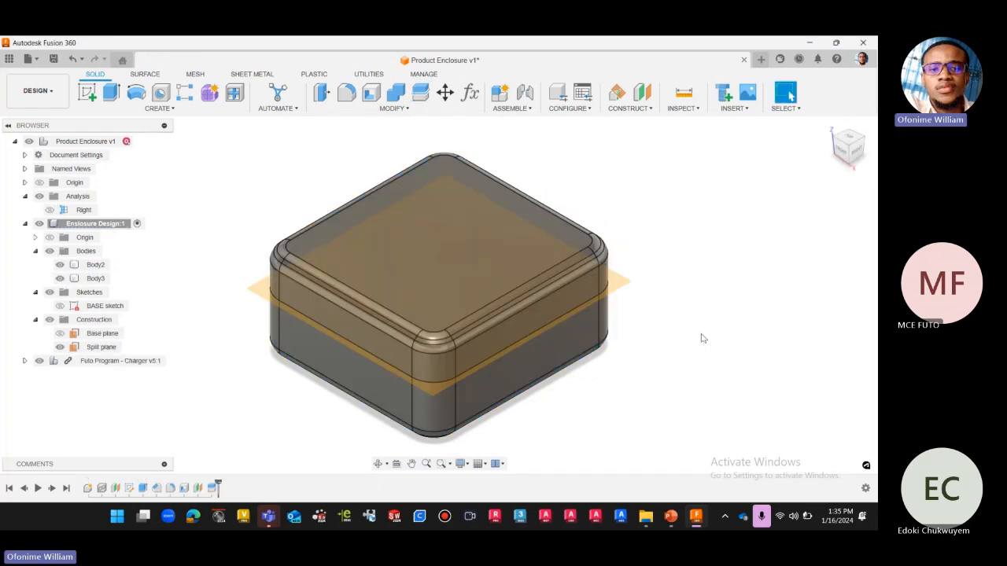
Identify which half of the enclosure each split body is, and rename the lower one "Bottom Enclosure"
{"action": "left_click", "coordinate": [95, 266]}
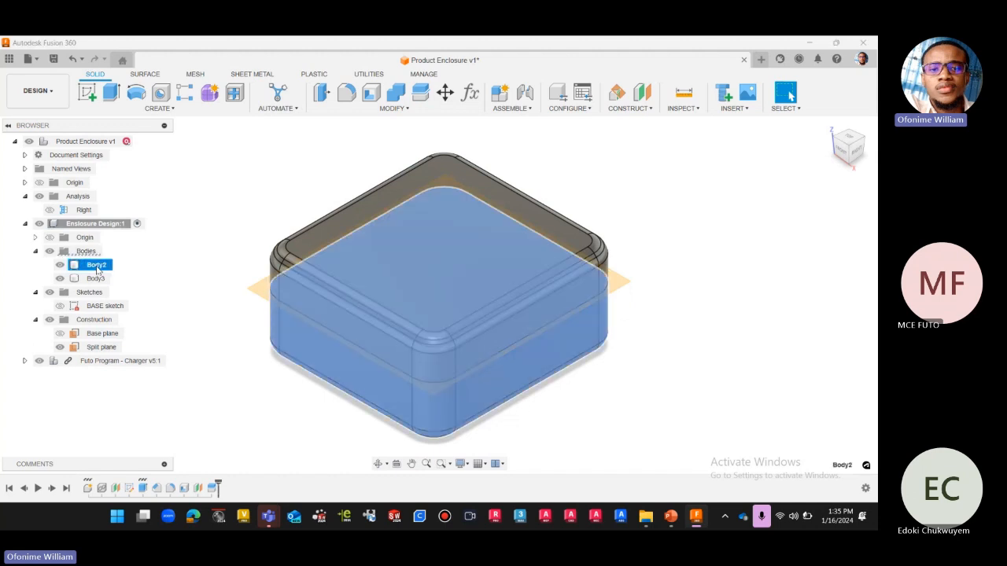
{"action": "left_click", "coordinate": [156, 245]}
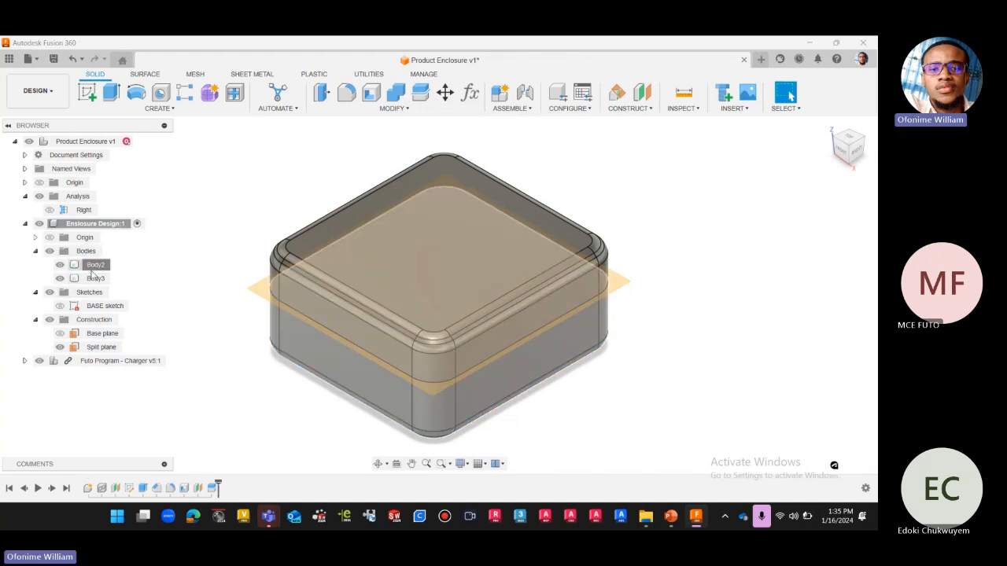
{"action": "left_click", "coordinate": [98, 278]}
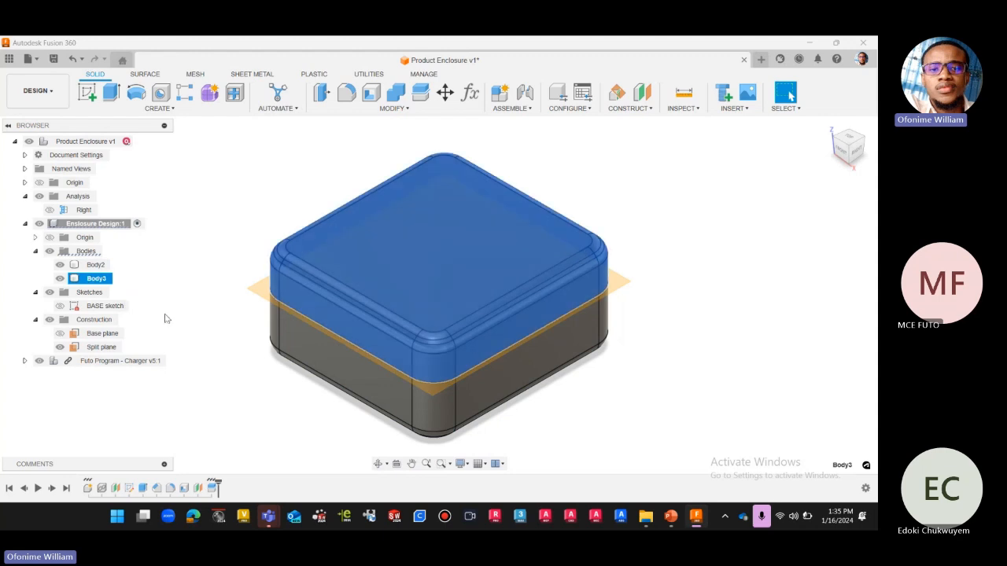
{"action": "left_click", "coordinate": [104, 266]}
{"action": "left_click", "coordinate": [104, 265]}
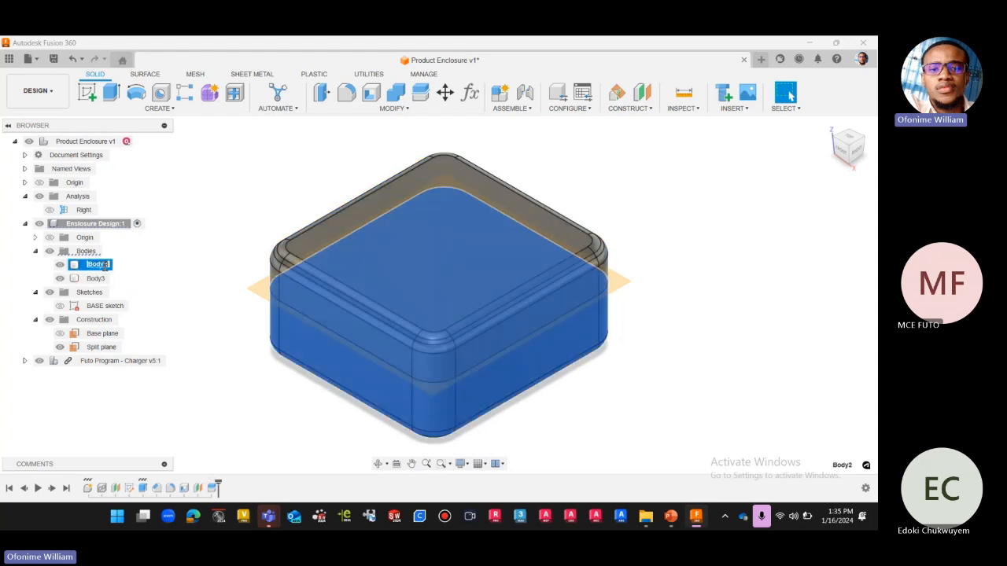
{"action": "type", "text": "Bo"}
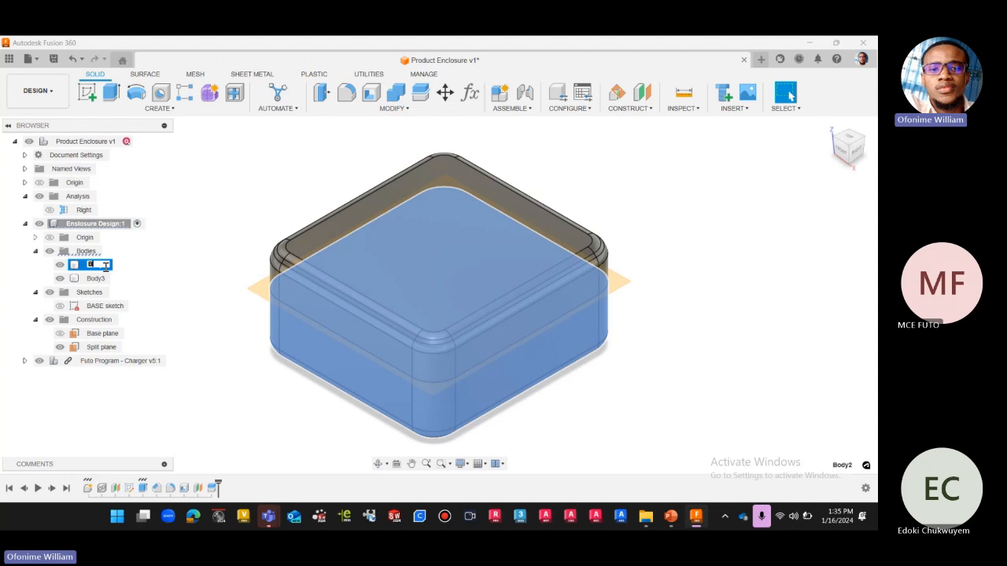
{"action": "type", "text": "ttom E"}
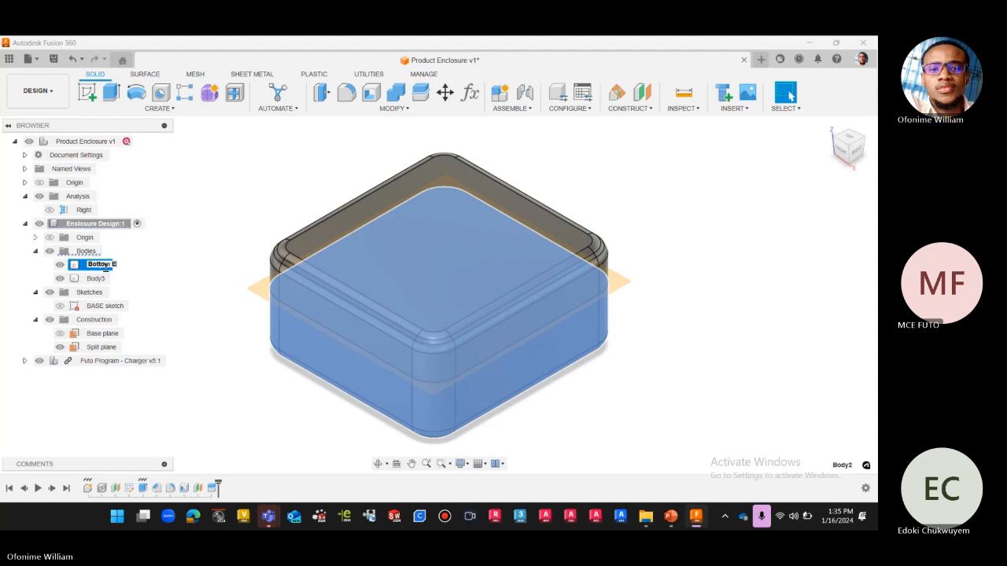
{"action": "type", "text": "nclosure"}
{"action": "key", "text": "Return"}
Rename the upper half of the split enclosure, Body3, as "Top Enclosure"
{"action": "double_click", "coordinate": [95, 278]}
{"action": "type", "text": "Top"}
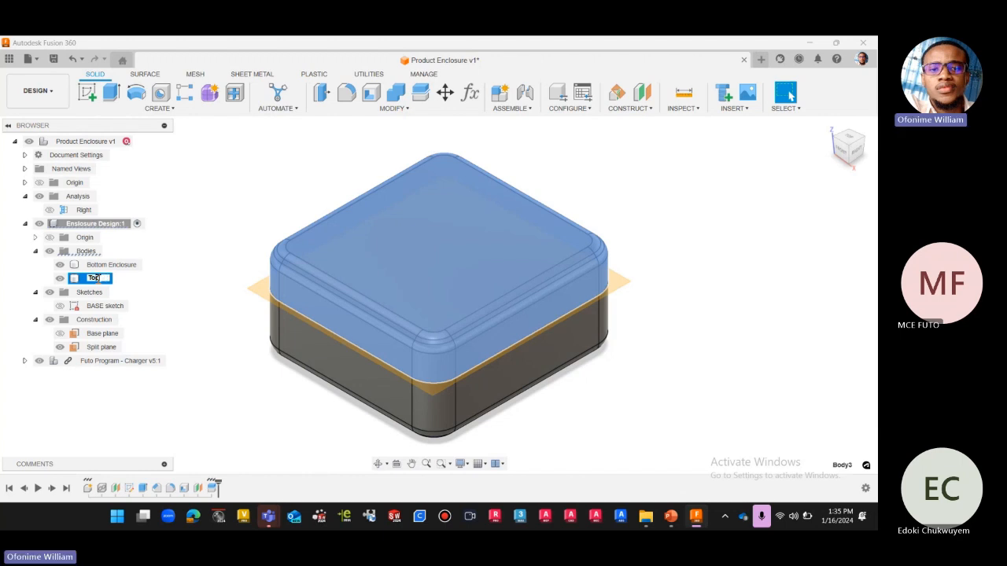
{"action": "type", "text": " Enclosure"}
{"action": "key", "text": "Return"}
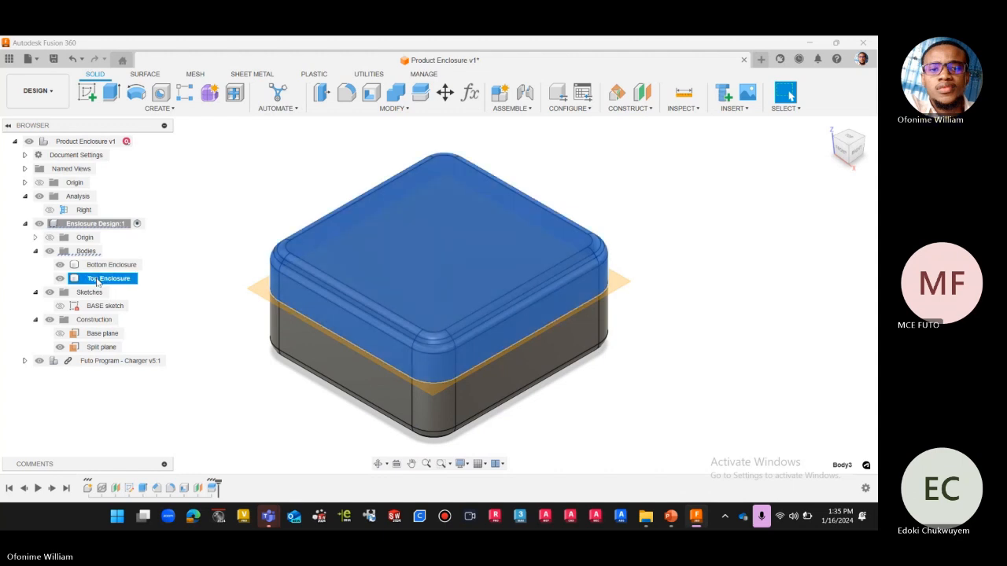
{"action": "left_click", "coordinate": [126, 392]}
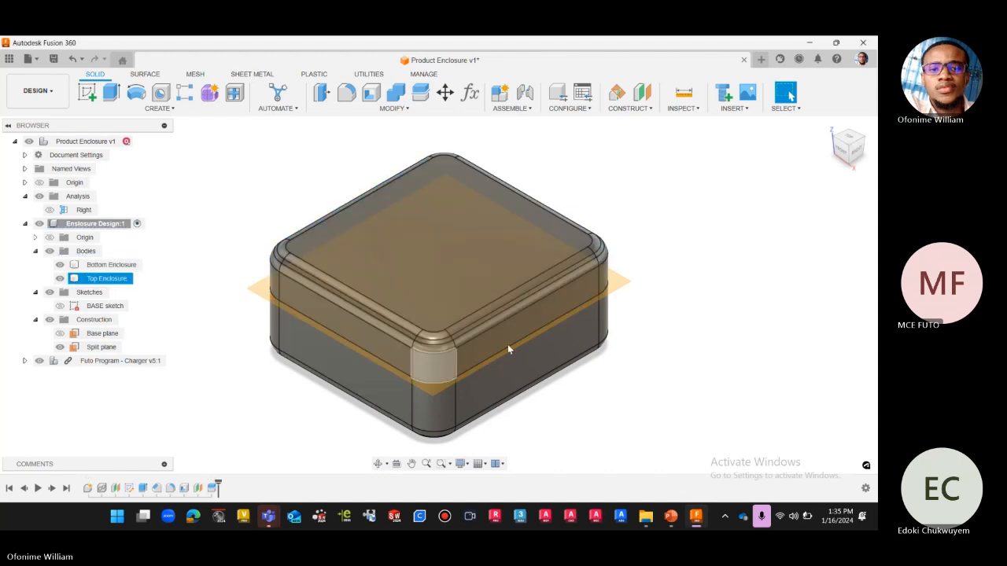
Hide the Top Enclosure body and the Split plane to expose the circuit board inside the bottom half
{"action": "left_click", "coordinate": [60, 279]}
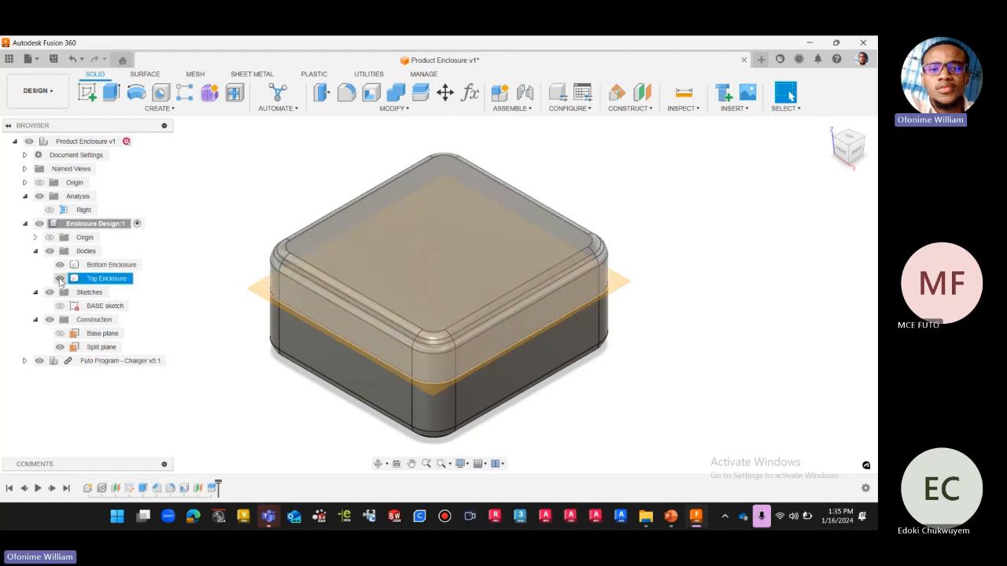
{"action": "left_click", "coordinate": [60, 278]}
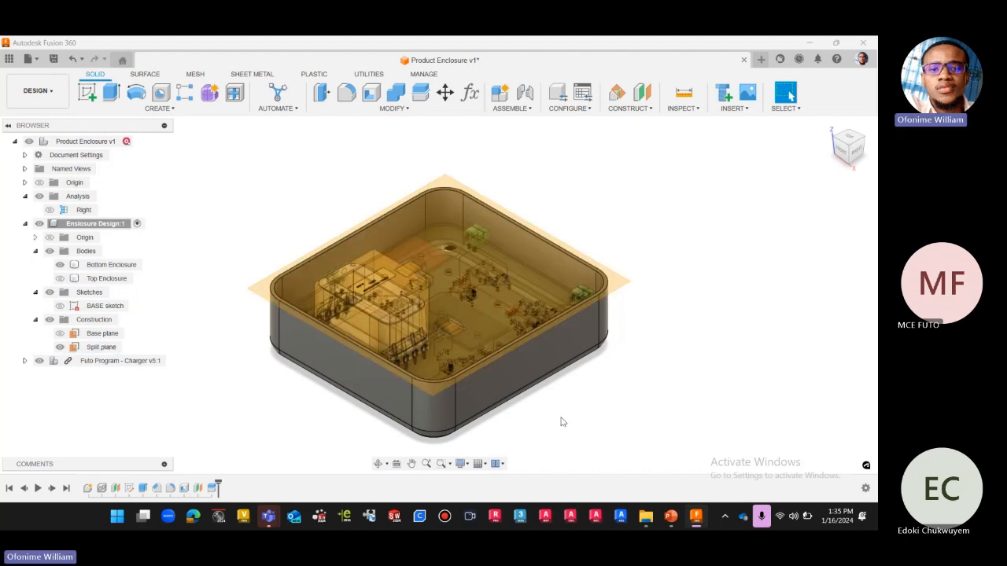
{"action": "left_click", "coordinate": [260, 291]}
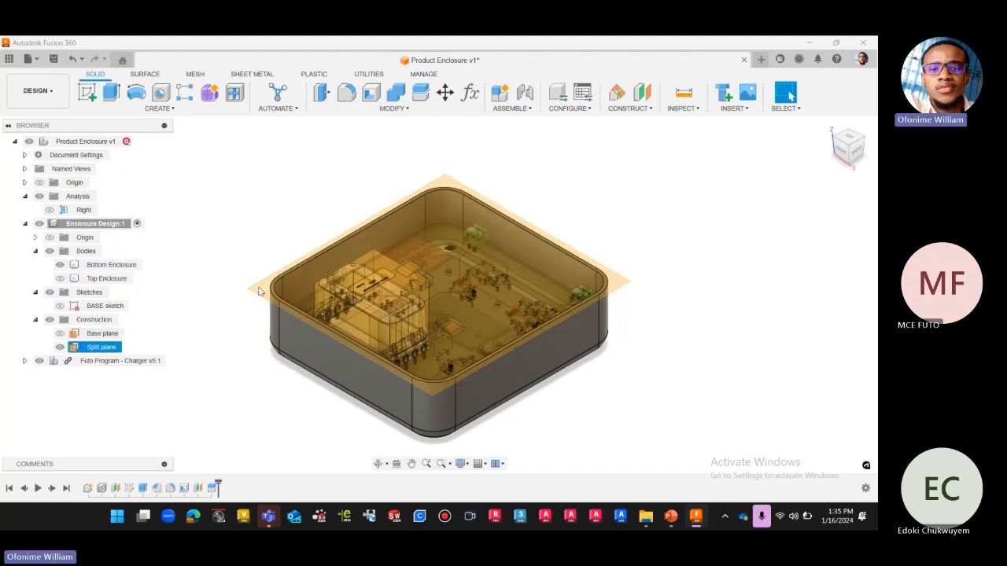
{"action": "left_click", "coordinate": [61, 347]}
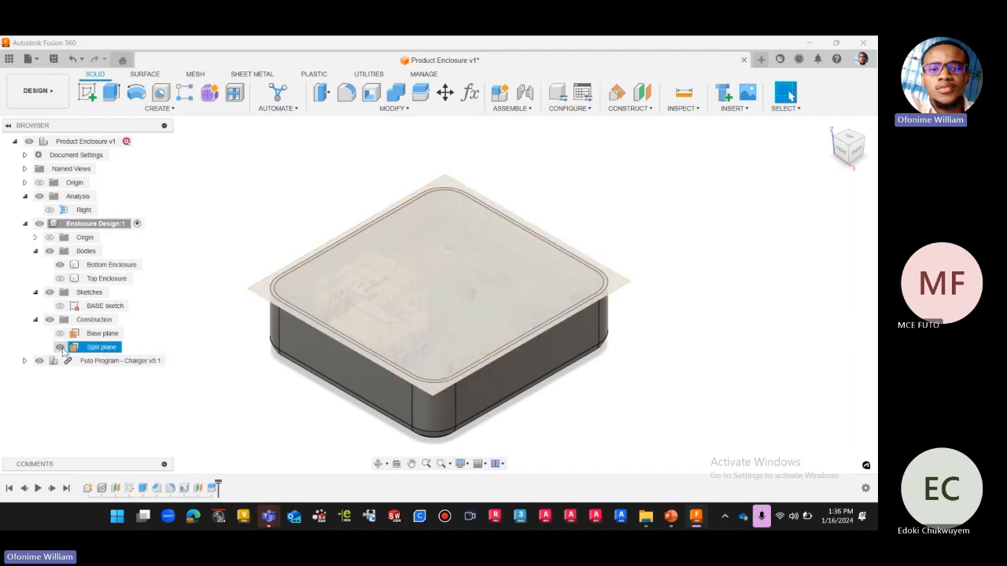
{"action": "left_click", "coordinate": [61, 347]}
{"action": "left_click", "coordinate": [550, 242]}
Examine the circuit board's fit in the open bottom enclosure from above and from the right side
{"action": "scroll", "coordinate": [575, 227], "scroll_direction": "up", "scroll_amount": 3}
{"action": "scroll", "coordinate": [723, 196], "scroll_direction": "down", "scroll_amount": 1}
{"action": "left_click", "coordinate": [848, 143]}
{"action": "left_click", "coordinate": [849, 143]}
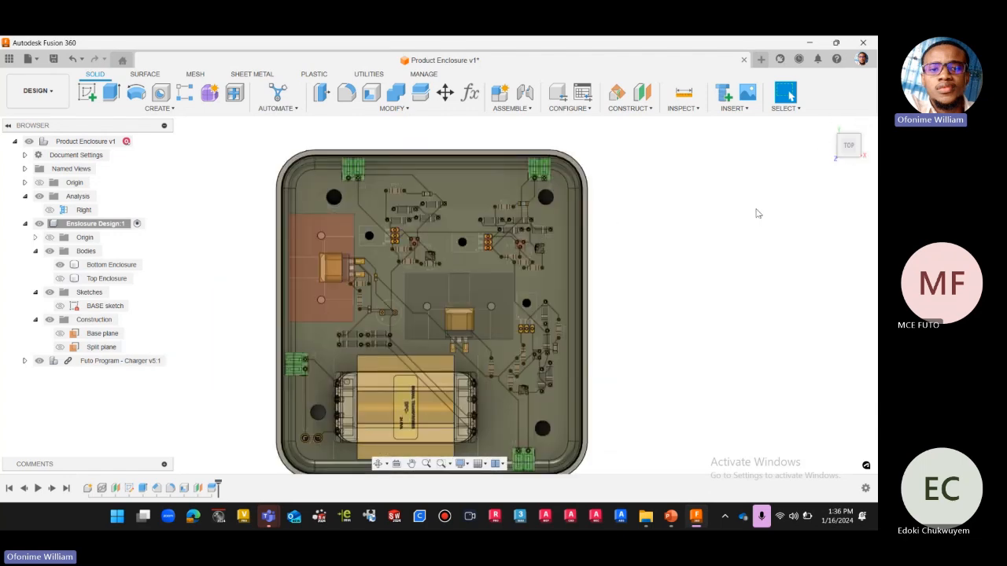
{"action": "left_click", "coordinate": [867, 127]}
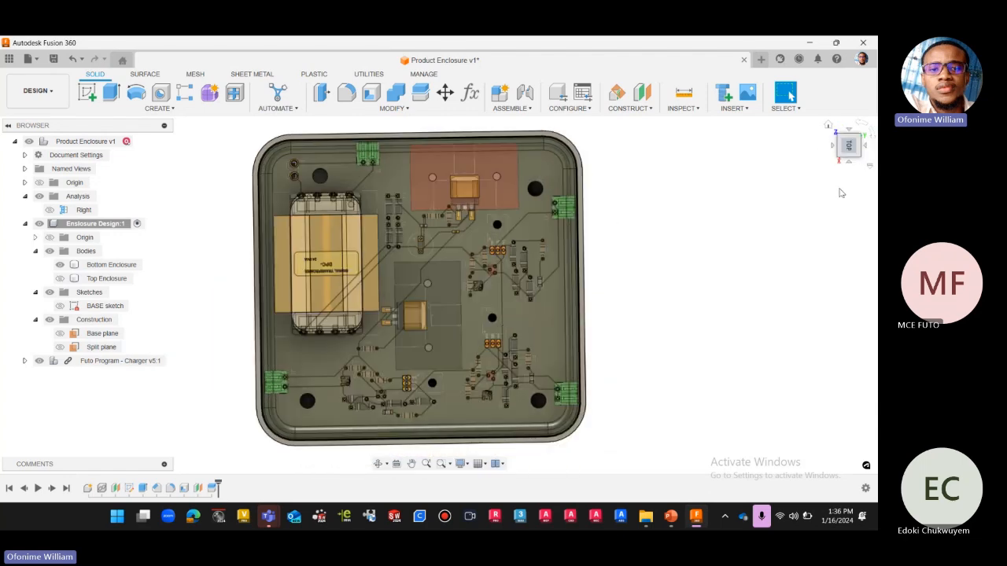
{"action": "scroll", "coordinate": [695, 299], "scroll_direction": "down", "scroll_amount": 2}
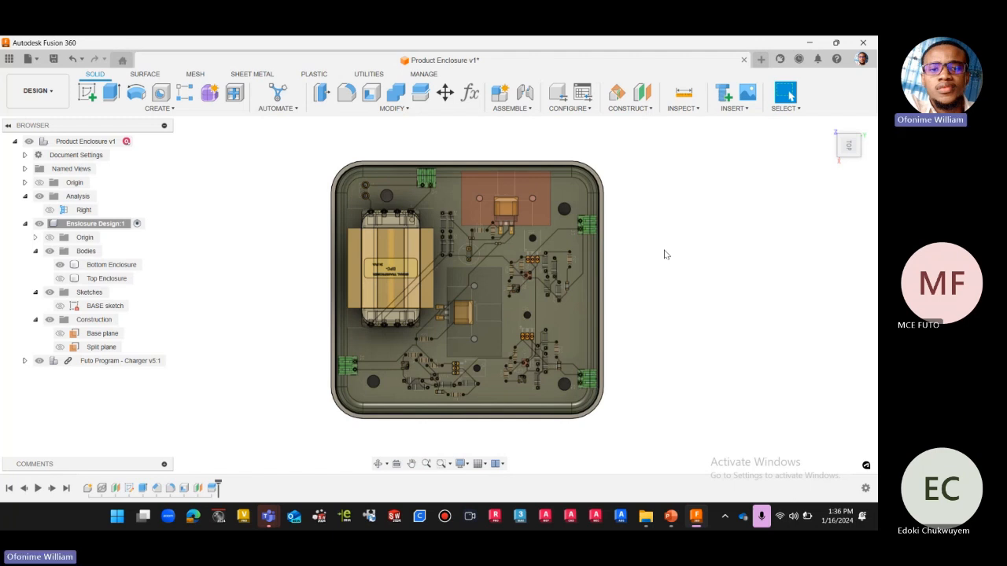
{"action": "left_click", "coordinate": [848, 165]}
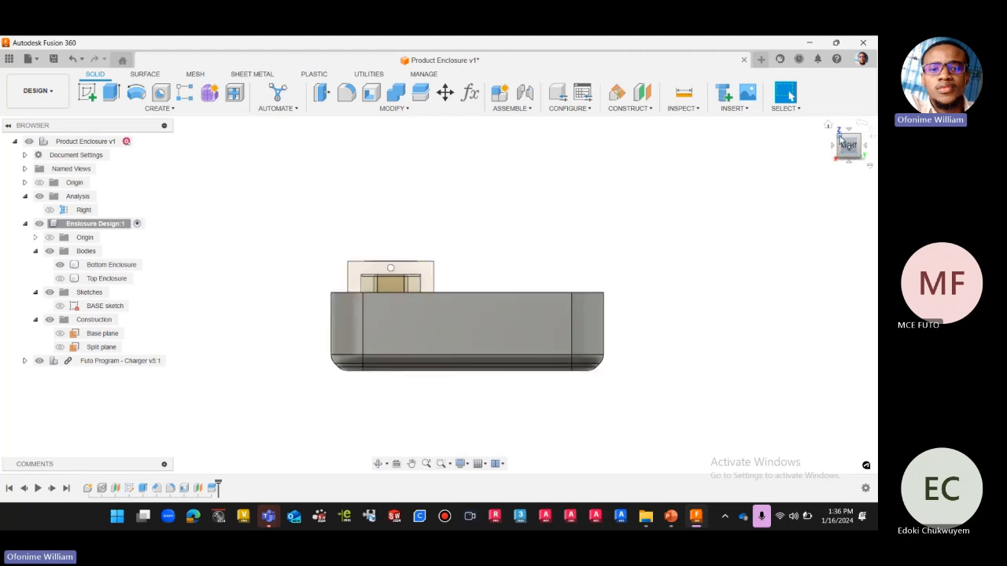
Turn on the Right section analysis and inspect the circuit board inside the bottom enclosure from the right side
{"action": "left_click", "coordinate": [840, 138]}
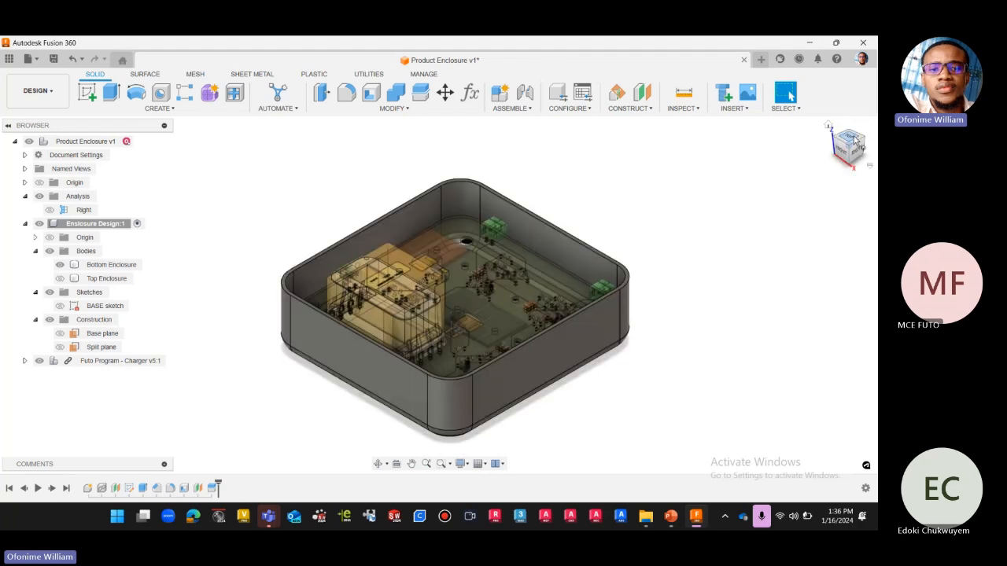
{"action": "left_click", "coordinate": [845, 156]}
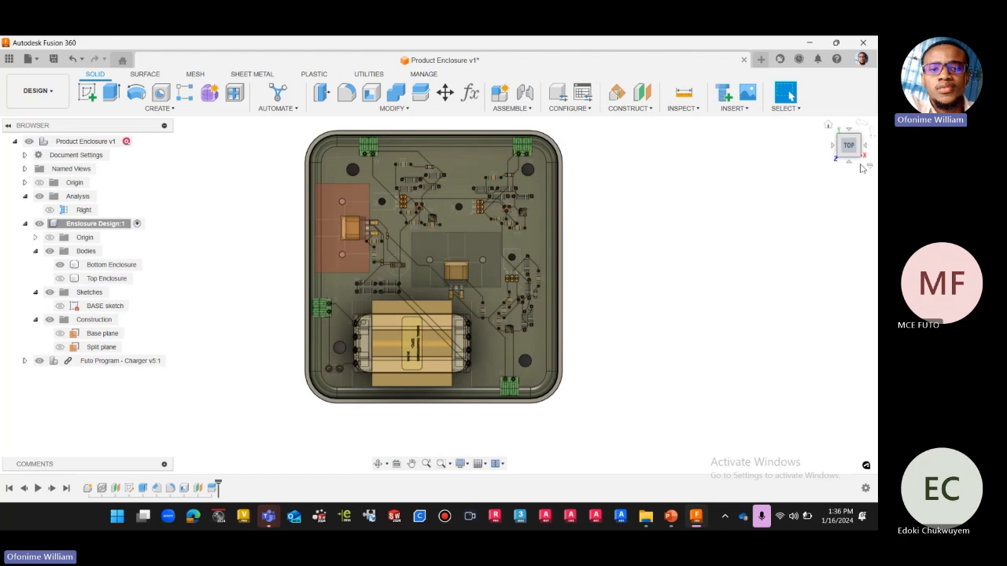
{"action": "left_click", "coordinate": [858, 157]}
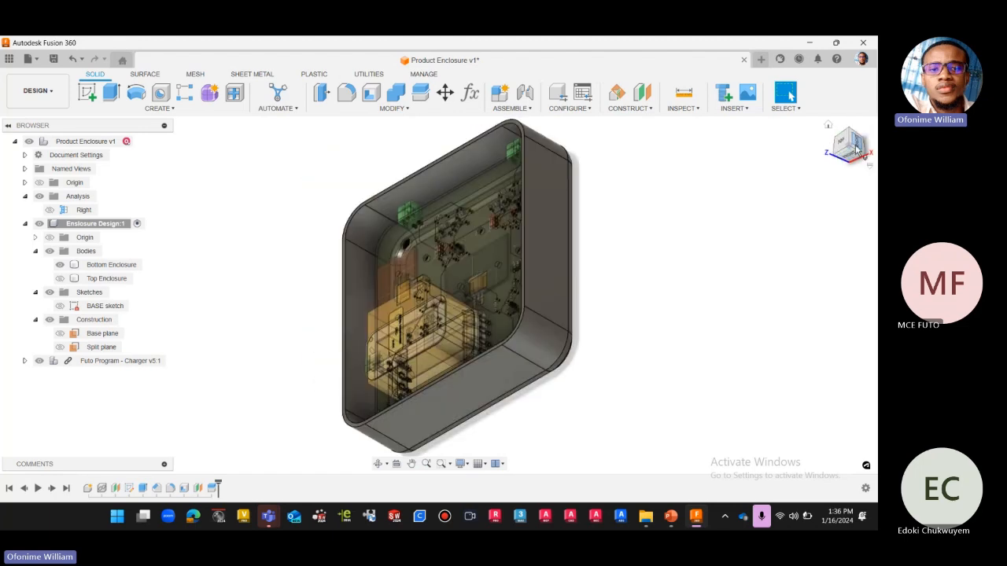
{"action": "left_click", "coordinate": [856, 150]}
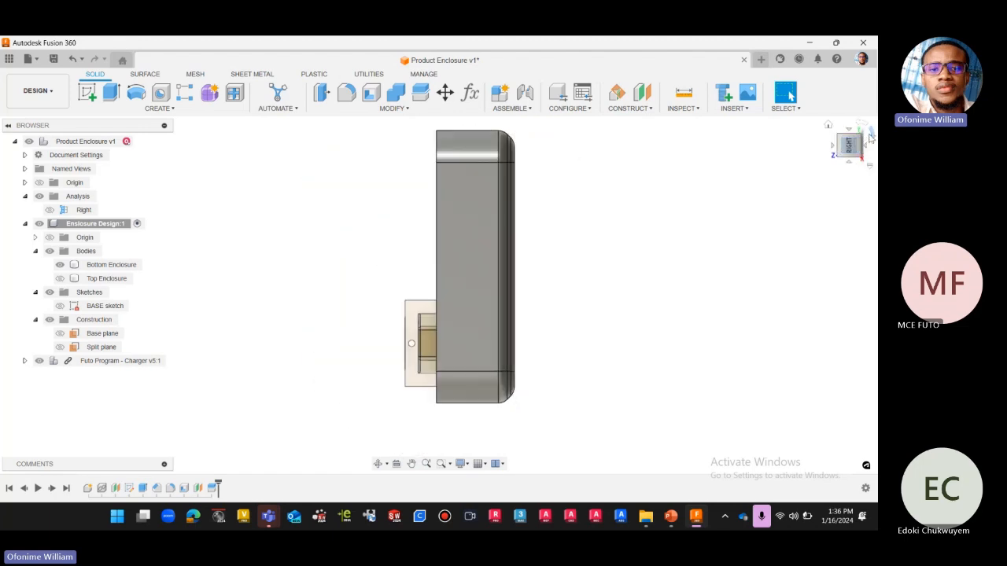
{"action": "left_click", "coordinate": [869, 133]}
{"action": "left_click", "coordinate": [52, 210]}
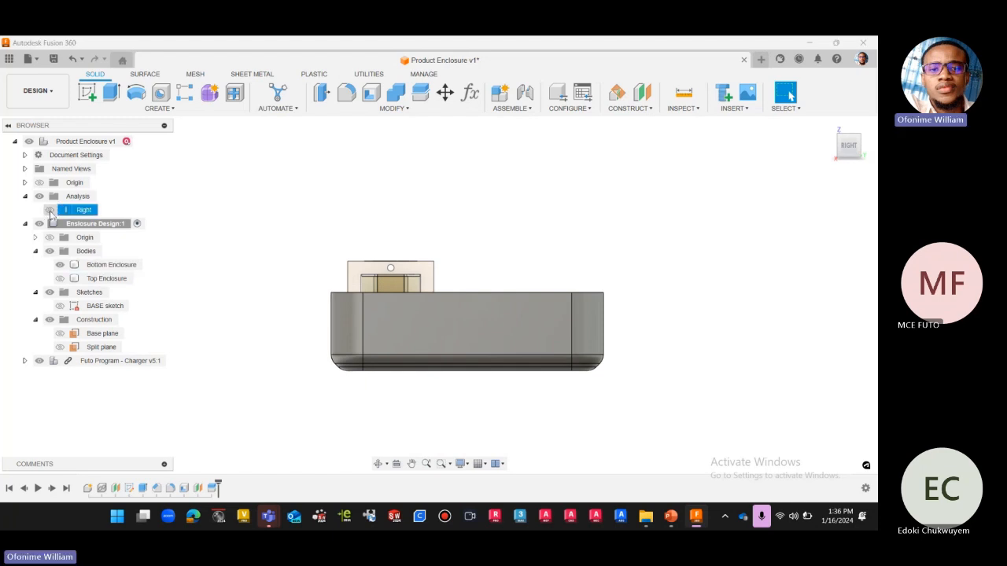
{"action": "left_click", "coordinate": [50, 211]}
{"action": "scroll", "coordinate": [494, 359], "scroll_direction": "up", "scroll_amount": 4}
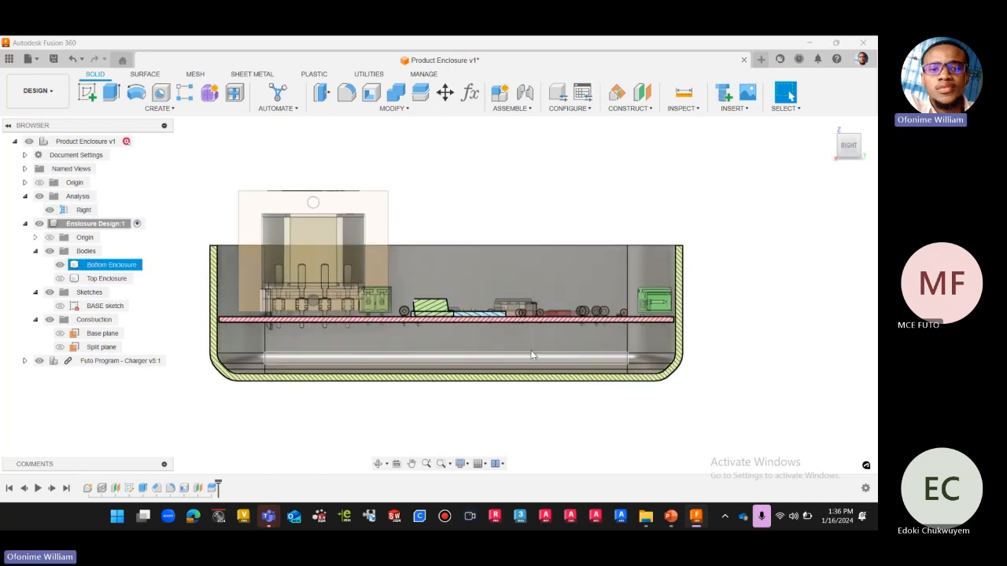
{"action": "left_click", "coordinate": [604, 412]}
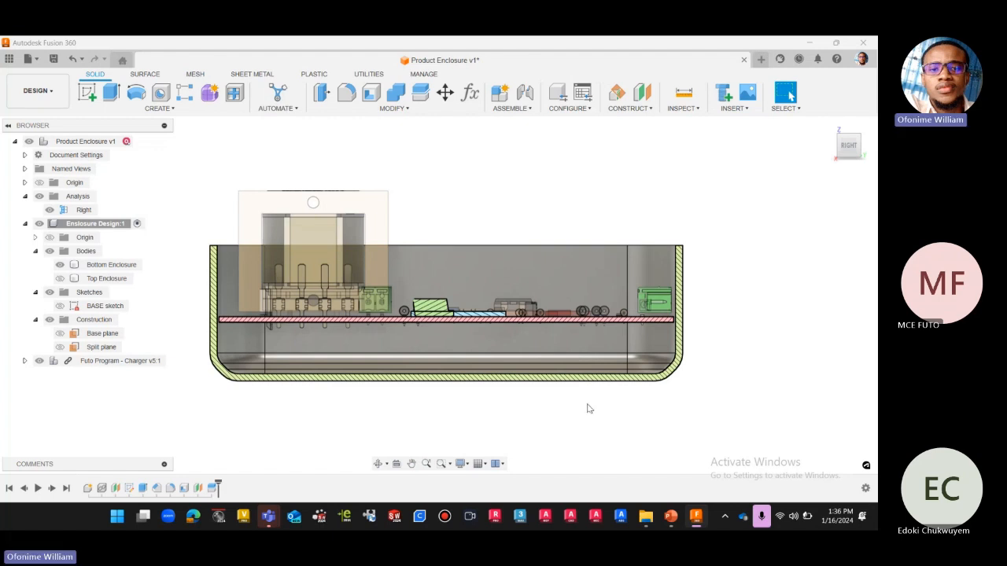
Examine the space beneath the circuit board and the enclosure walls in the section from a tilted angle
{"action": "left_click_drag", "start_coordinate": [834, 162], "coordinate": [830, 153]}
{"action": "left_click", "coordinate": [425, 353]}
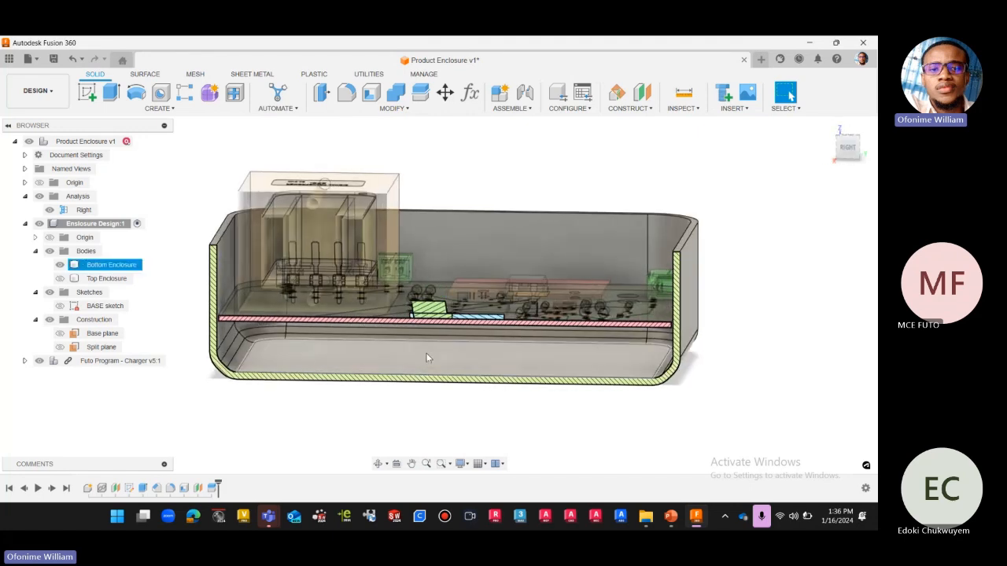
{"action": "scroll", "coordinate": [361, 356], "scroll_direction": "up", "scroll_amount": 2}
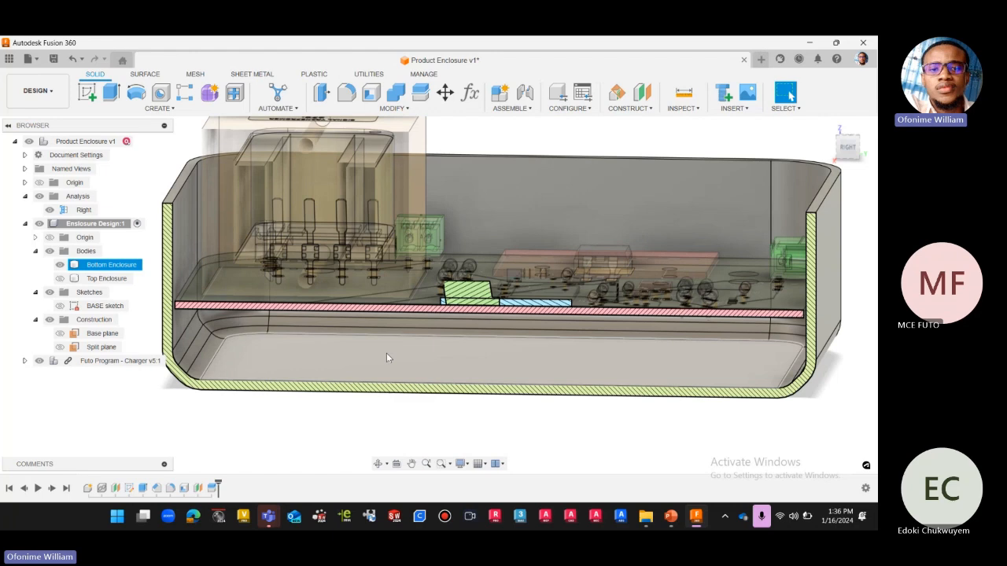
{"action": "scroll", "coordinate": [433, 351], "scroll_direction": "down", "scroll_amount": 2}
{"action": "left_click", "coordinate": [336, 434]}
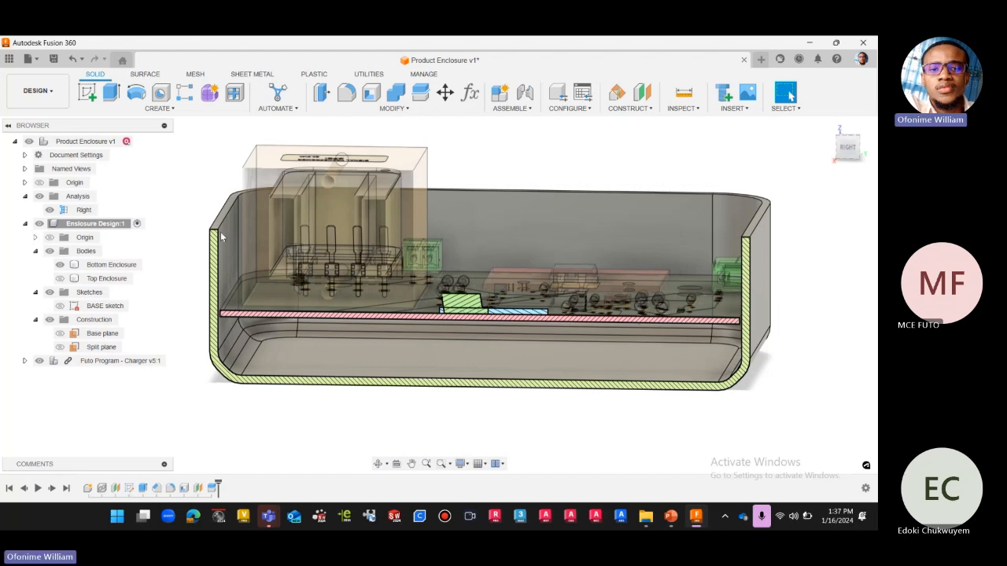
Compare the creation commands offered for solid modelling with those for plastic parts, such as Boss, Snap Fit, Lip and Rest
{"action": "left_click", "coordinate": [159, 108]}
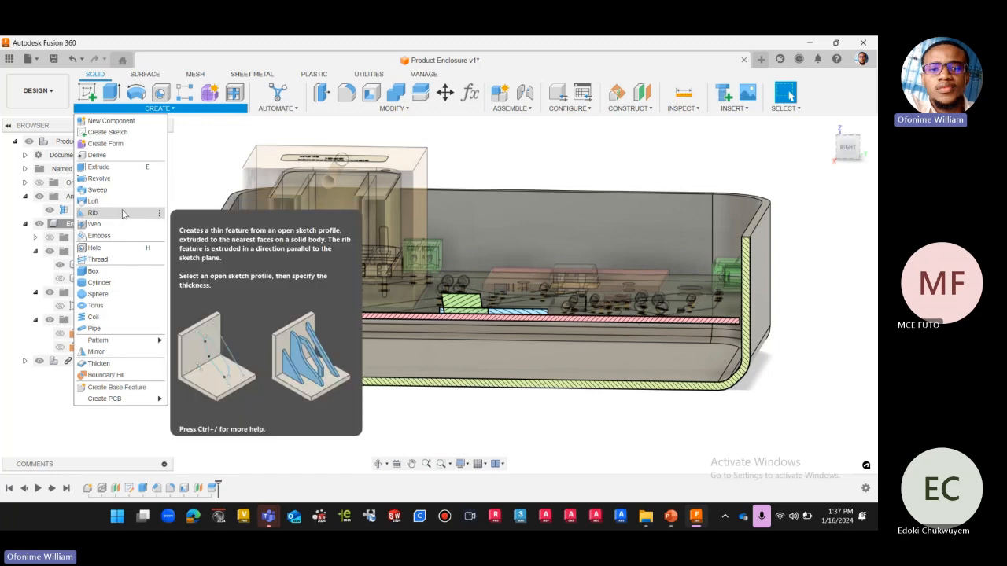
{"action": "left_click", "coordinate": [307, 76]}
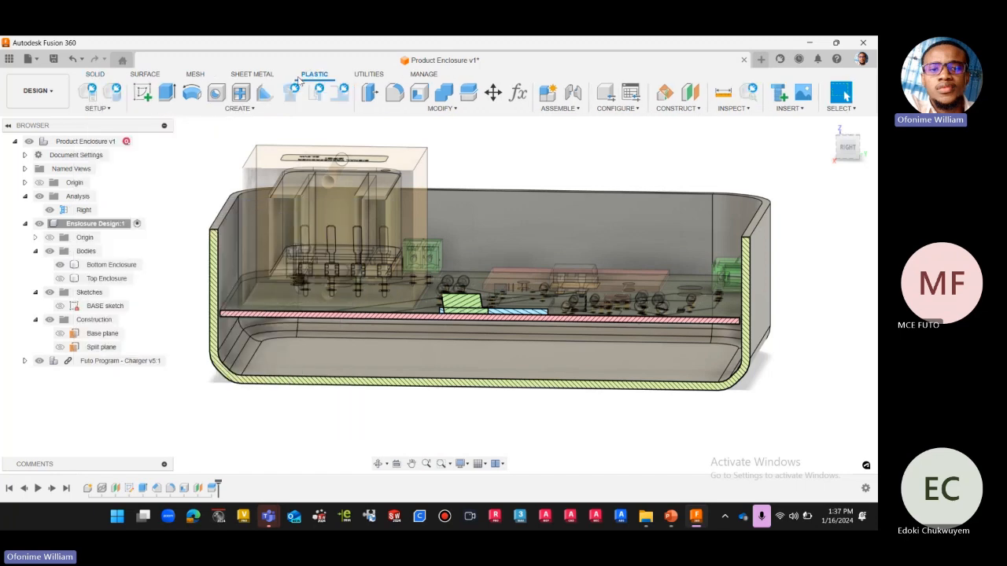
{"action": "left_click", "coordinate": [251, 110]}
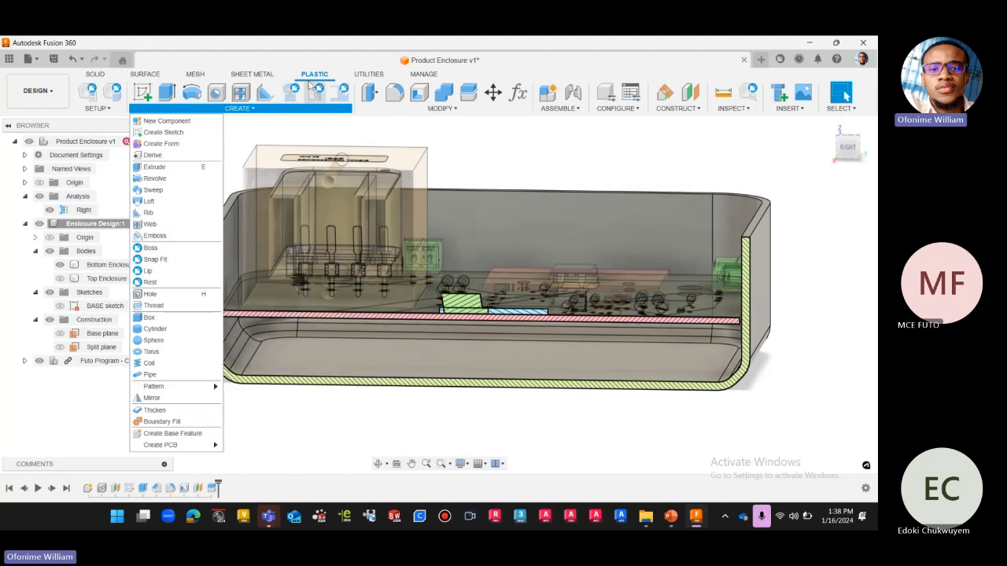
{"action": "left_click", "coordinate": [96, 74]}
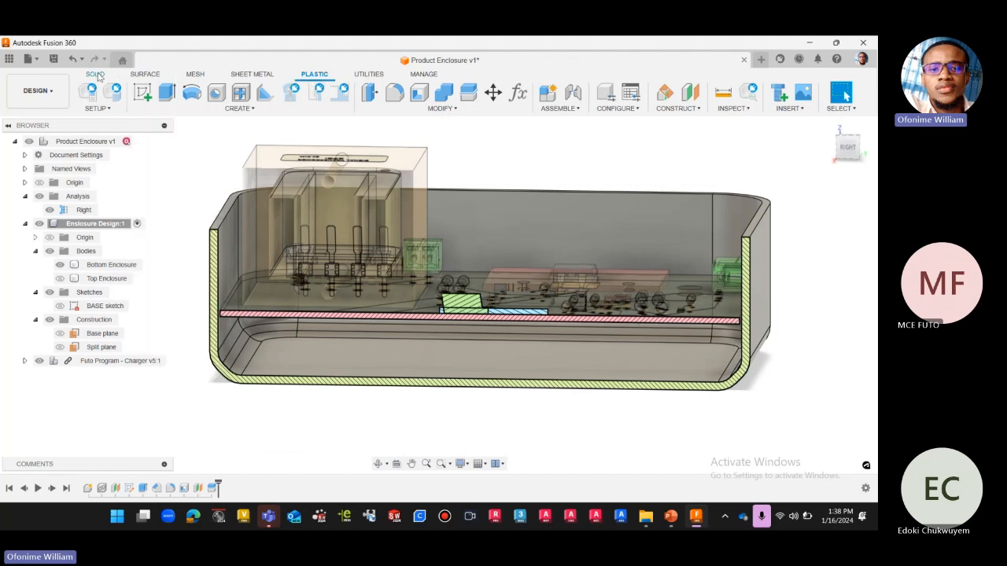
{"action": "left_click", "coordinate": [311, 74]}
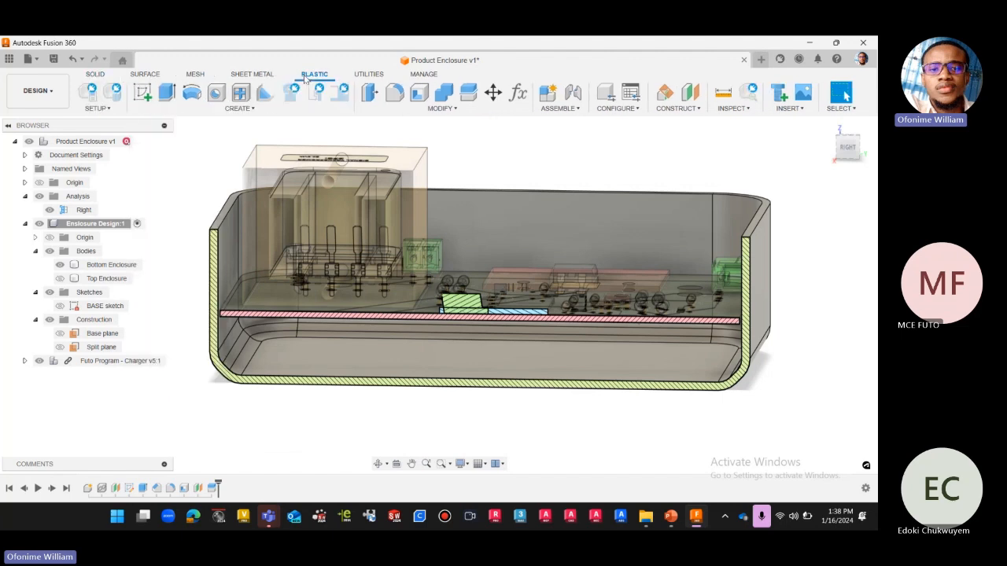
{"action": "left_click", "coordinate": [236, 109]}
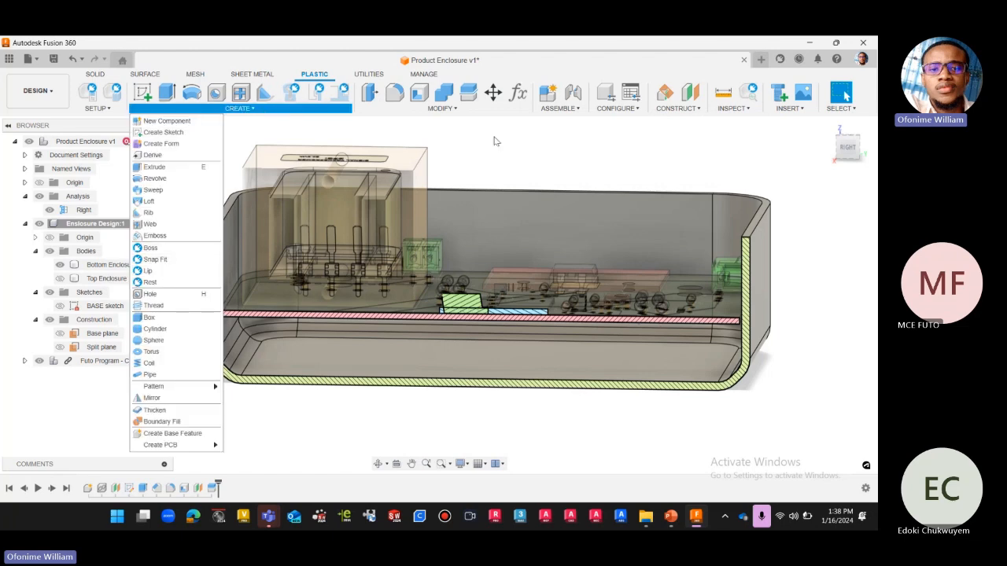
{"action": "left_click", "coordinate": [496, 143]}
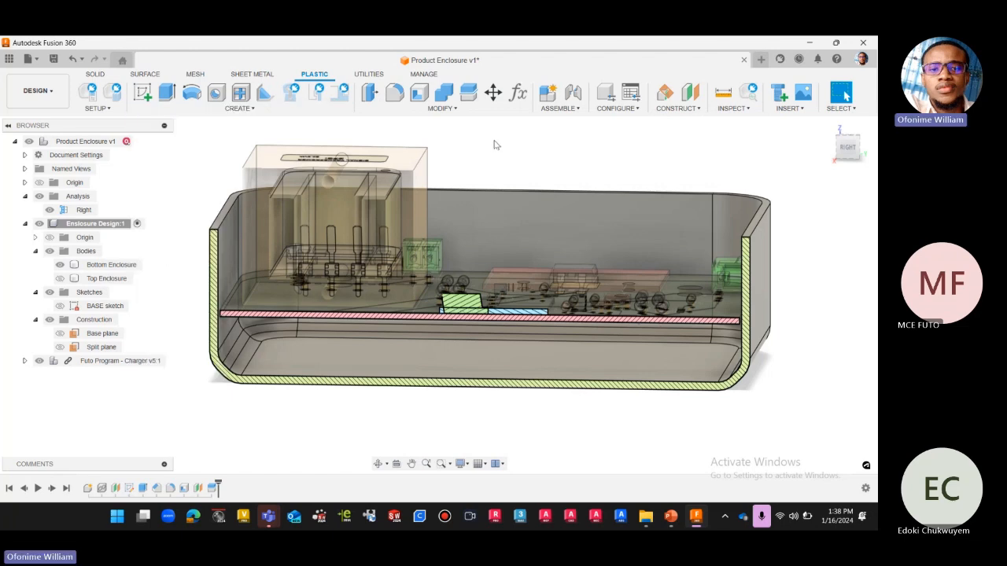
{"action": "left_click", "coordinate": [96, 74]}
{"action": "left_click", "coordinate": [158, 109]}
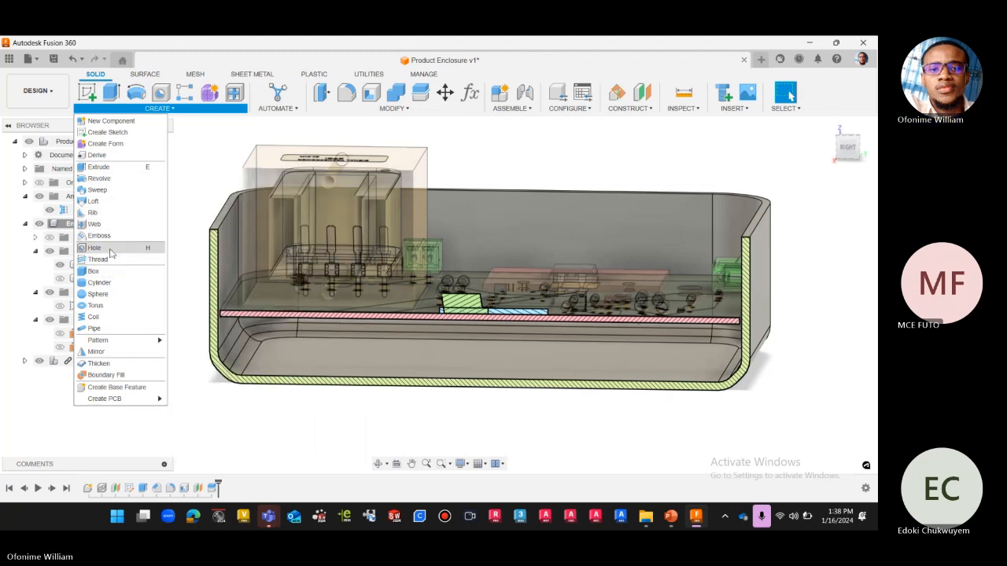
{"action": "left_click", "coordinate": [428, 420]}
Hide the Right section analysis and the Futo Program - Charger board so only the bottom enclosure is displayed
{"action": "scroll", "coordinate": [472, 393], "scroll_direction": "down", "scroll_amount": 5}
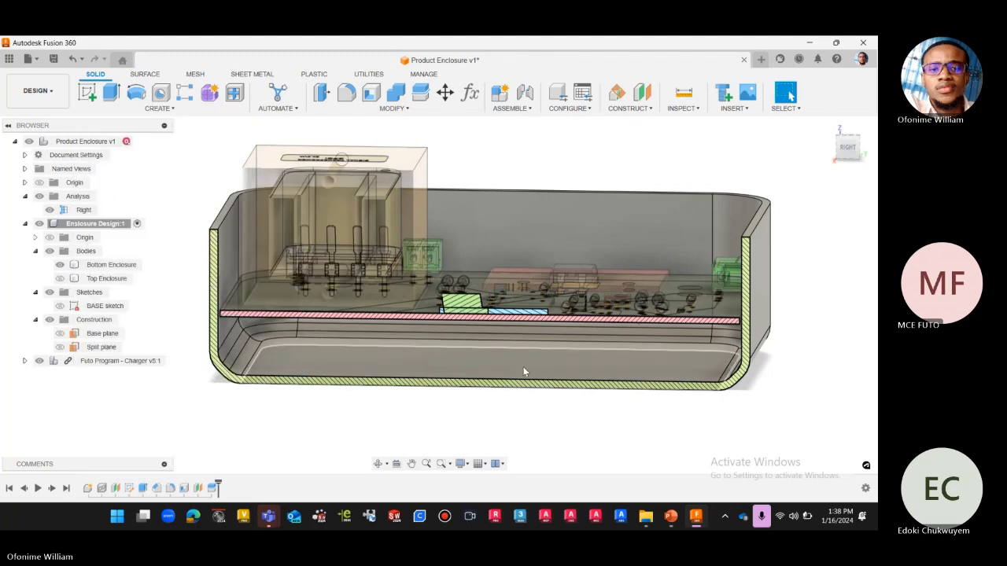
{"action": "left_click", "coordinate": [850, 148]}
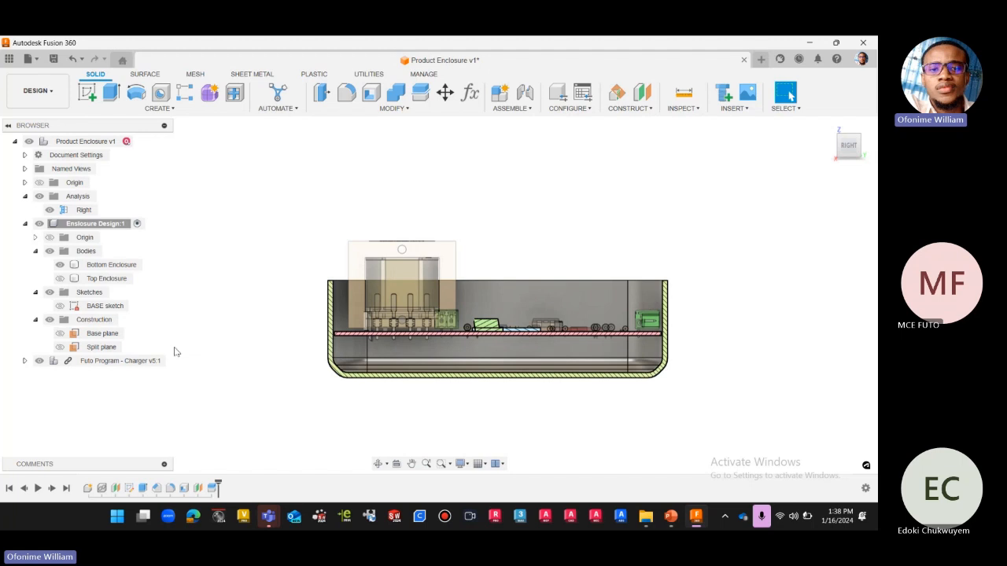
{"action": "left_click", "coordinate": [50, 211]}
{"action": "left_click", "coordinate": [49, 210]}
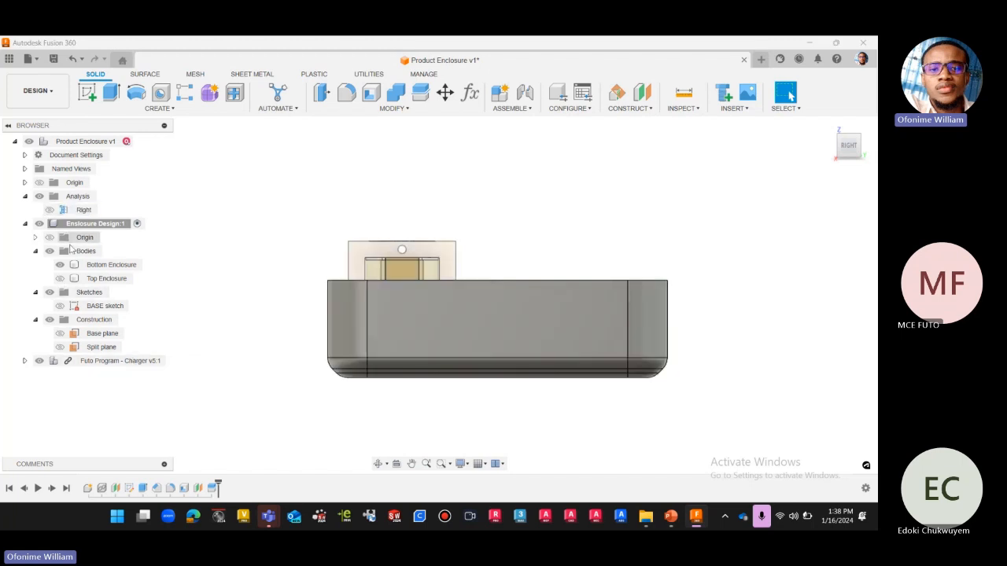
{"action": "left_click", "coordinate": [68, 350]}
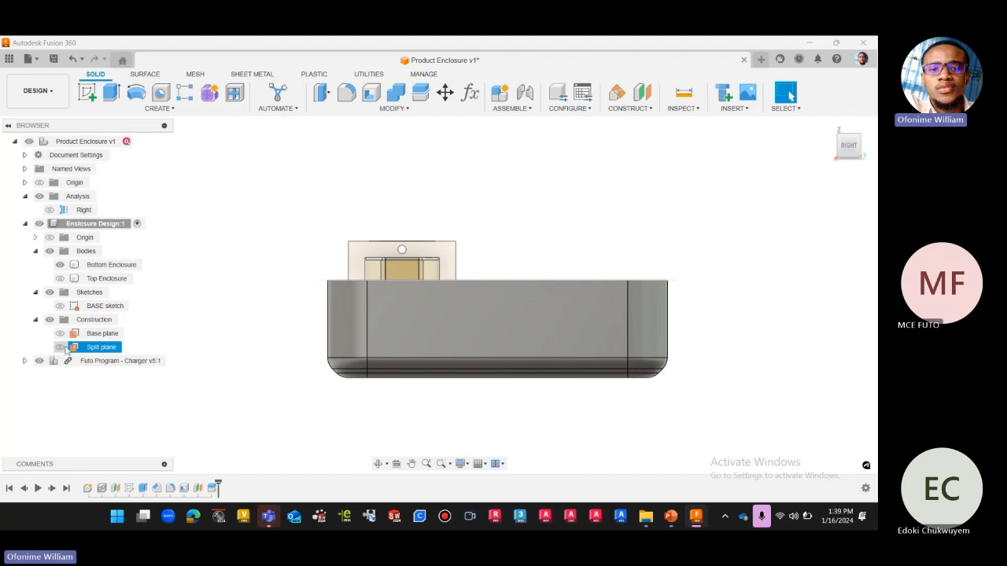
{"action": "left_click", "coordinate": [69, 280]}
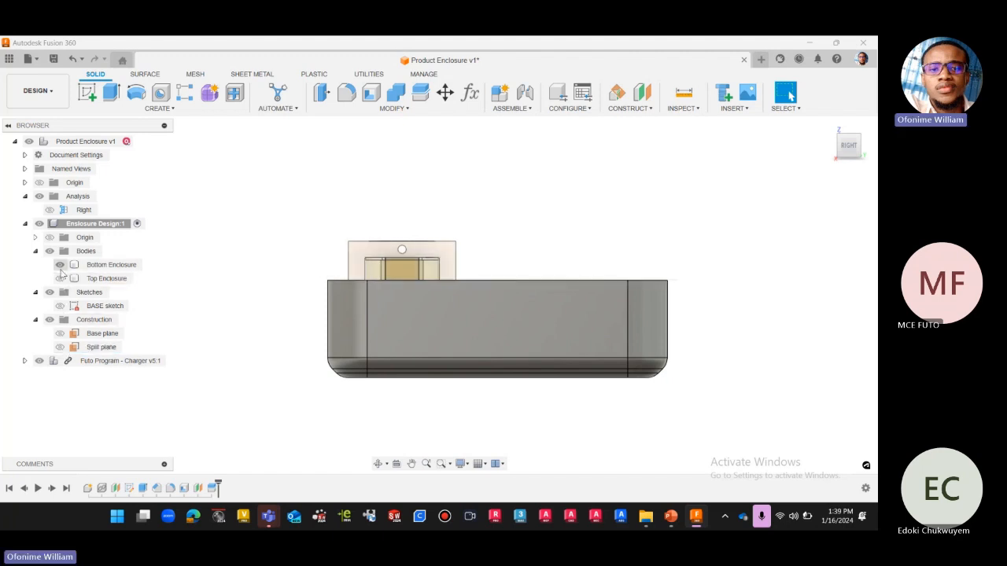
{"action": "left_click", "coordinate": [39, 360]}
{"action": "left_click", "coordinate": [838, 132]}
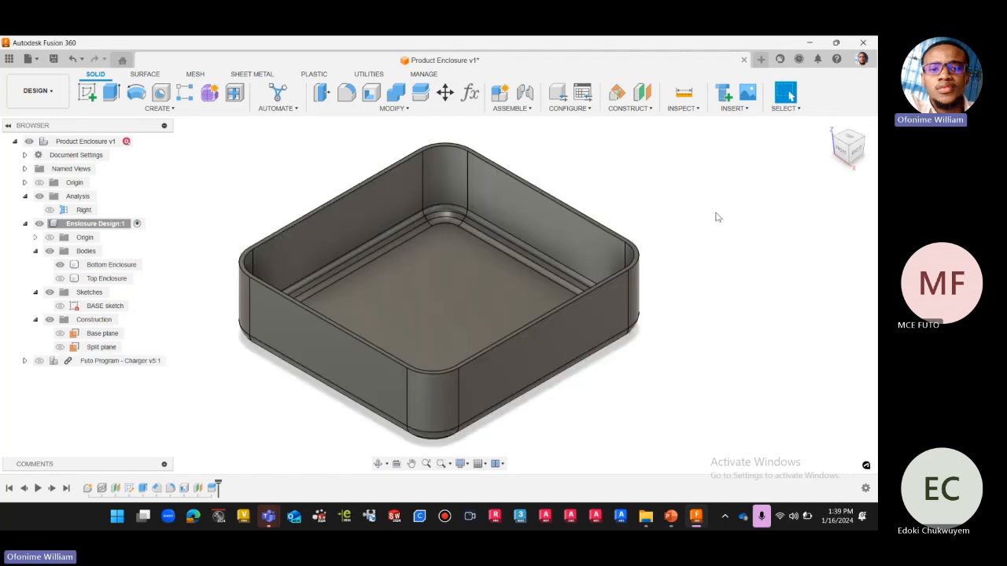
{"action": "left_click", "coordinate": [417, 305]}
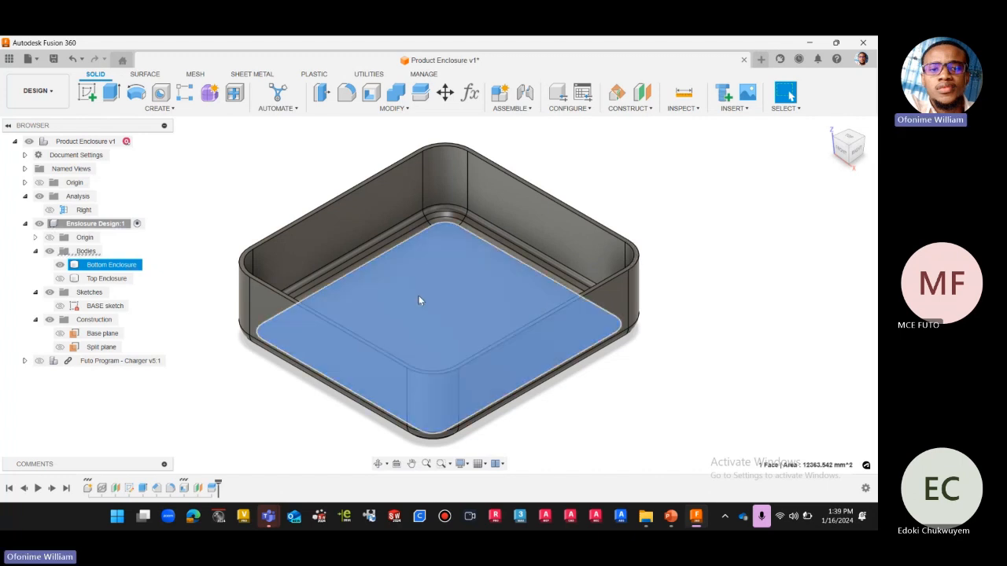
{"action": "scroll", "coordinate": [438, 309], "scroll_direction": "up", "scroll_amount": 1}
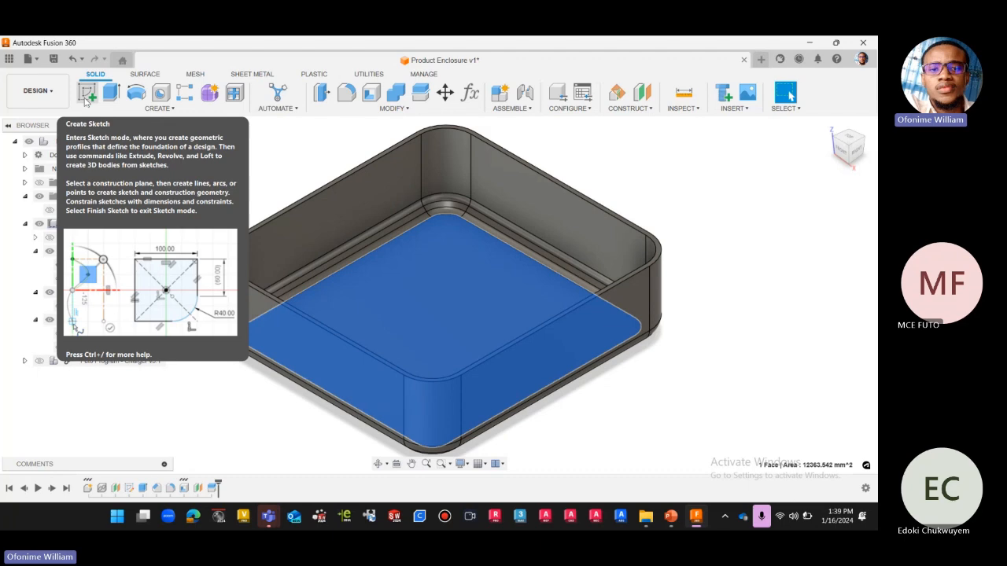
{"action": "right_click", "coordinate": [422, 292]}
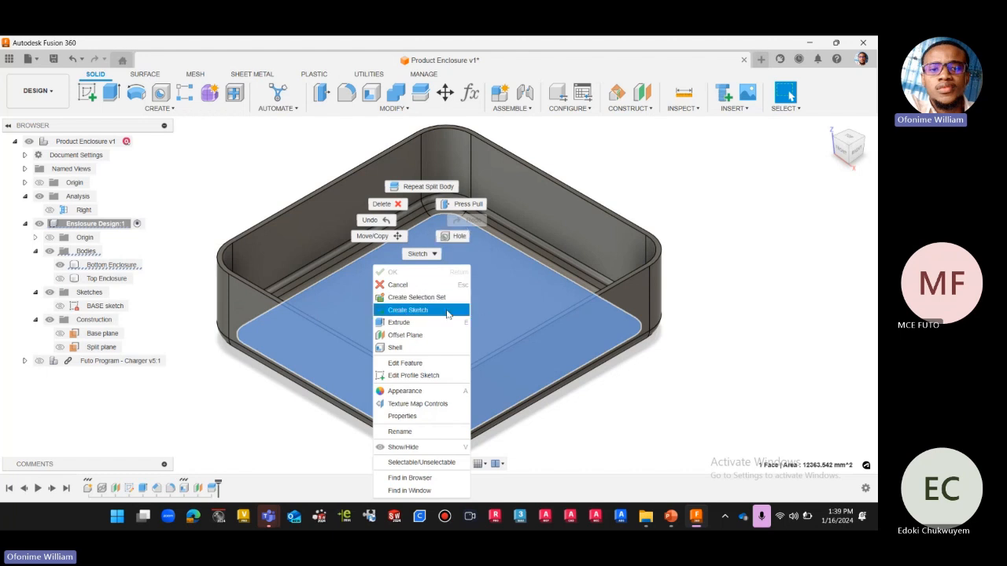
{"action": "left_click", "coordinate": [729, 376]}
{"action": "left_click", "coordinate": [746, 379]}
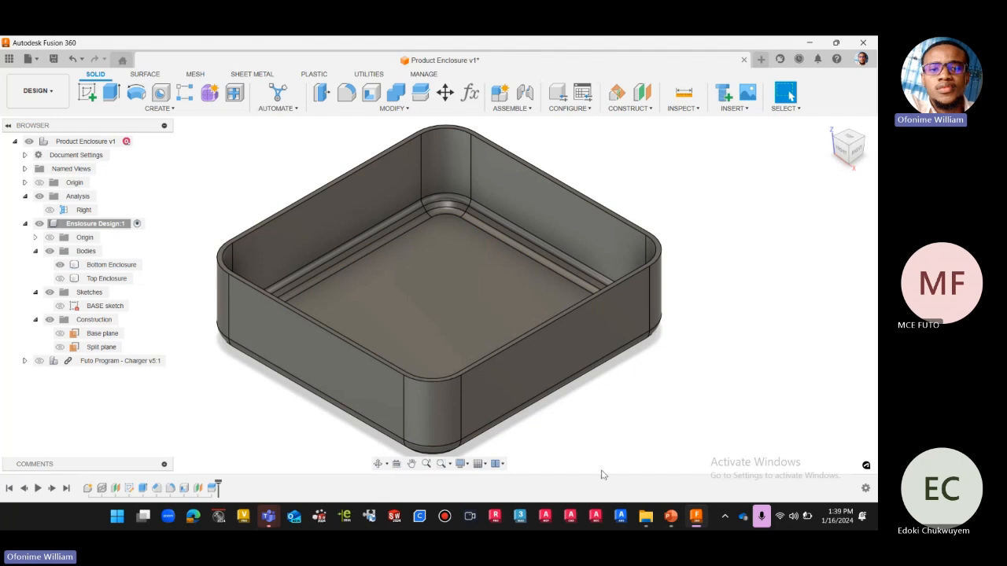
Start a new sketch on the inner floor face of the bottom enclosure
{"action": "left_click", "coordinate": [462, 298]}
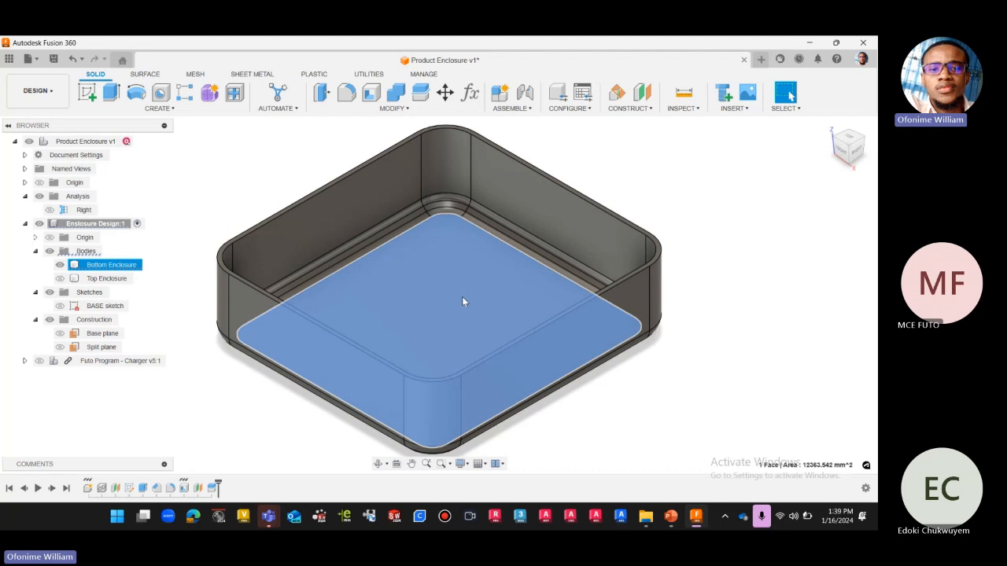
{"action": "key", "text": "l"}
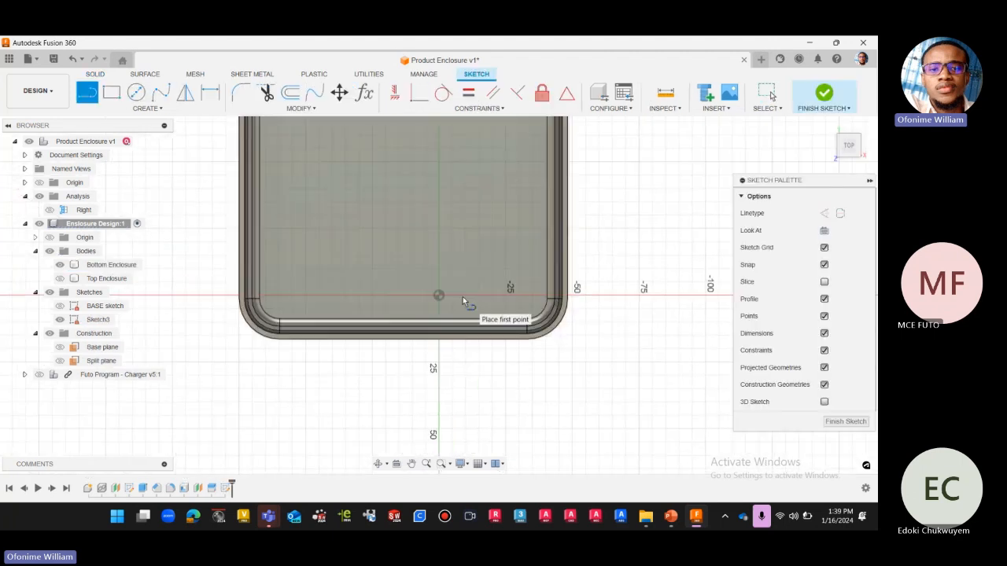
{"action": "scroll", "coordinate": [447, 336], "scroll_direction": "down", "scroll_amount": 4}
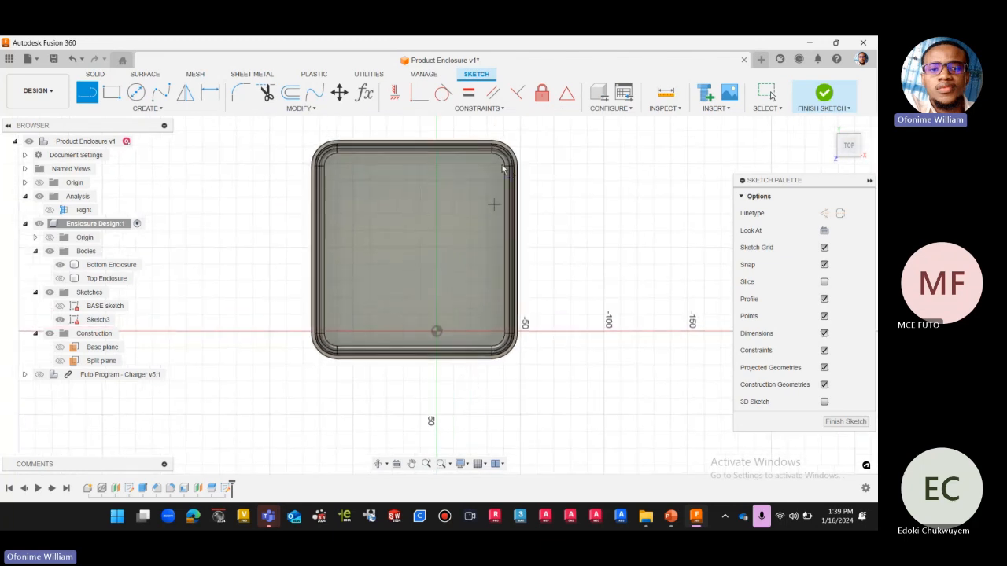
{"action": "scroll", "coordinate": [516, 135], "scroll_direction": "up", "scroll_amount": 3}
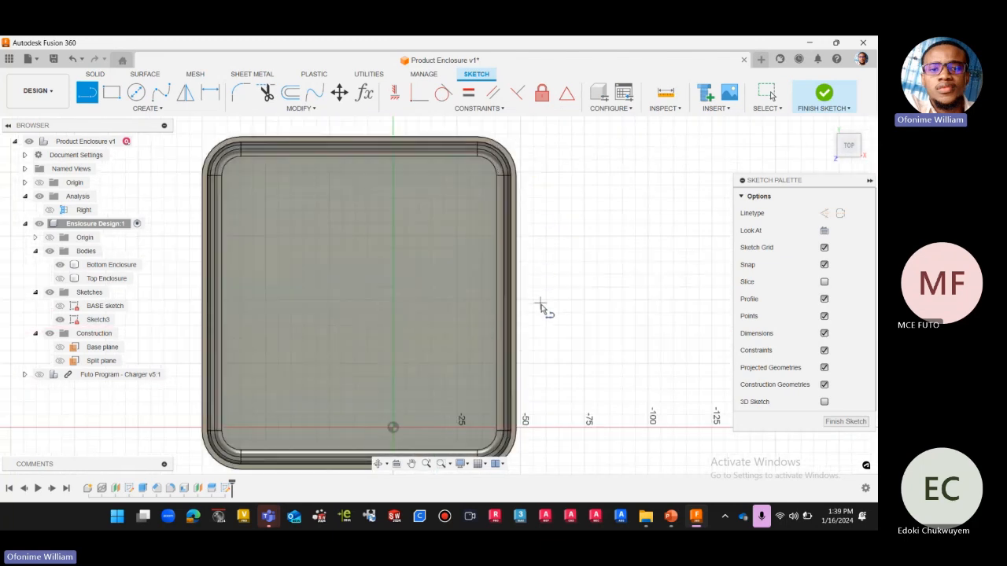
{"action": "key", "text": "Escape"}
{"action": "scroll", "coordinate": [670, 207], "scroll_direction": "down", "scroll_amount": 2}
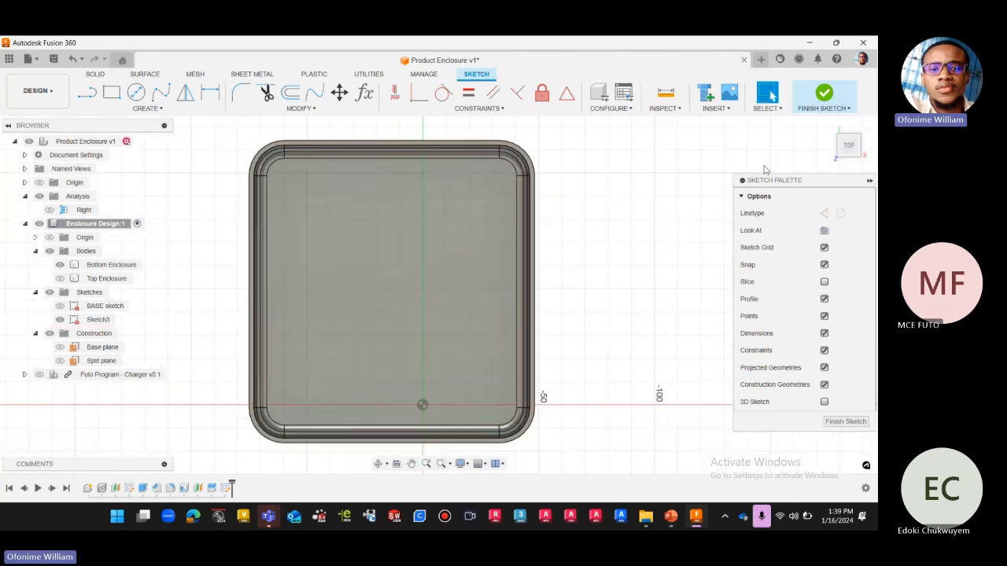
{"action": "left_click", "coordinate": [870, 137]}
{"action": "scroll", "coordinate": [606, 187], "scroll_direction": "up", "scroll_amount": 2}
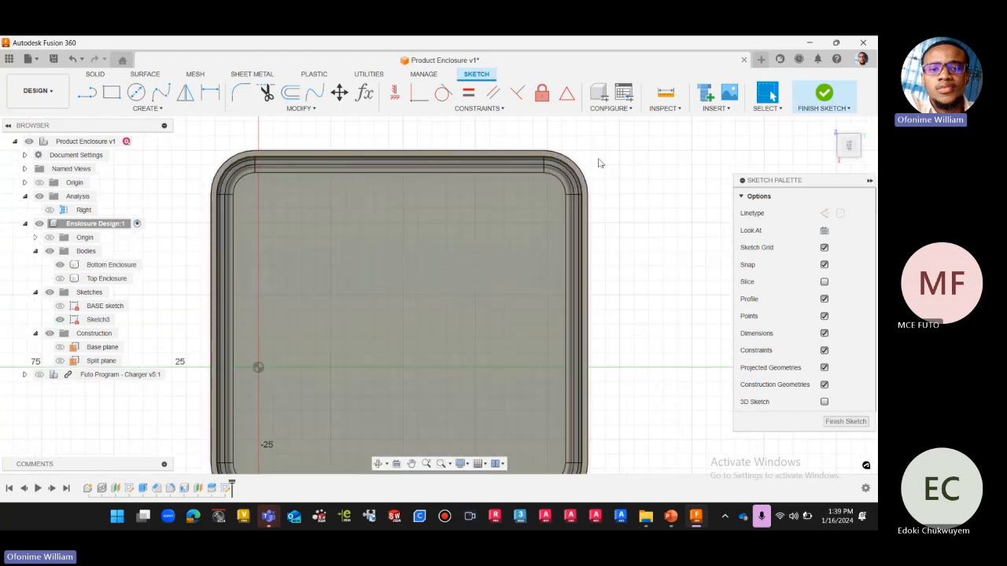
{"action": "scroll", "coordinate": [283, 194], "scroll_direction": "down", "scroll_amount": 1}
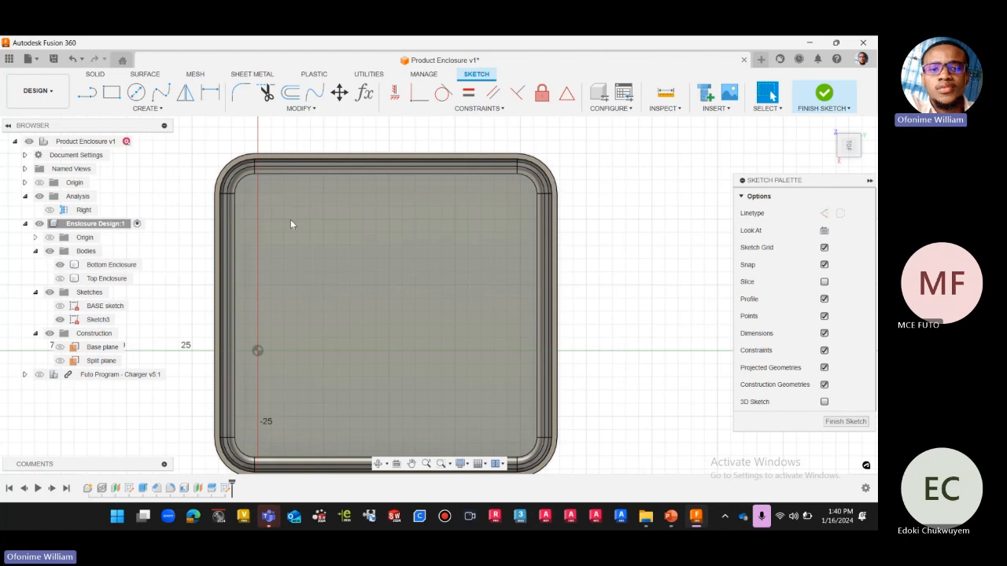
Examine the profile formed by the inner floor face from a tilted angle and from directly above
{"action": "left_click", "coordinate": [413, 297]}
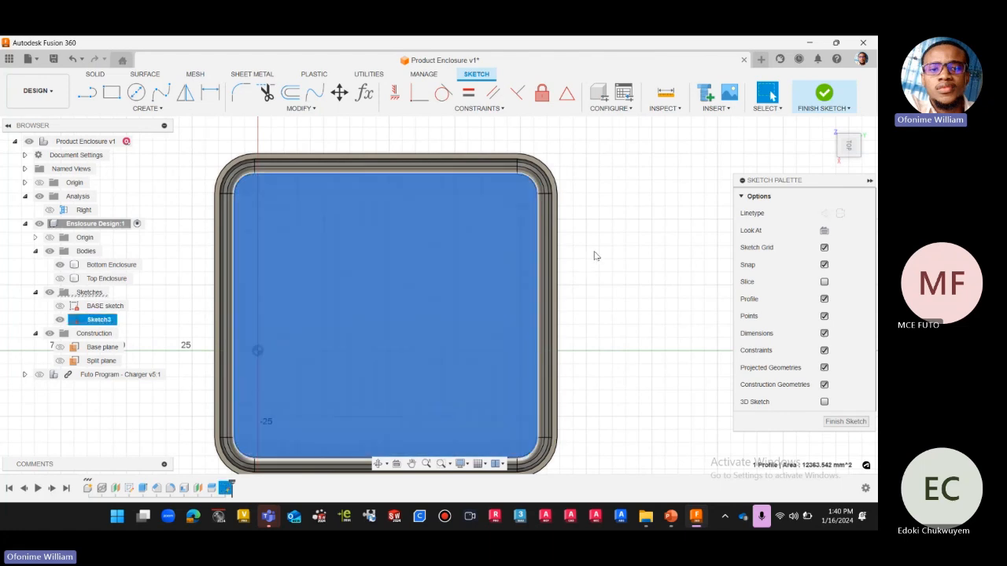
{"action": "scroll", "coordinate": [594, 252], "scroll_direction": "down", "scroll_amount": 2}
{"action": "left_click", "coordinate": [827, 127]}
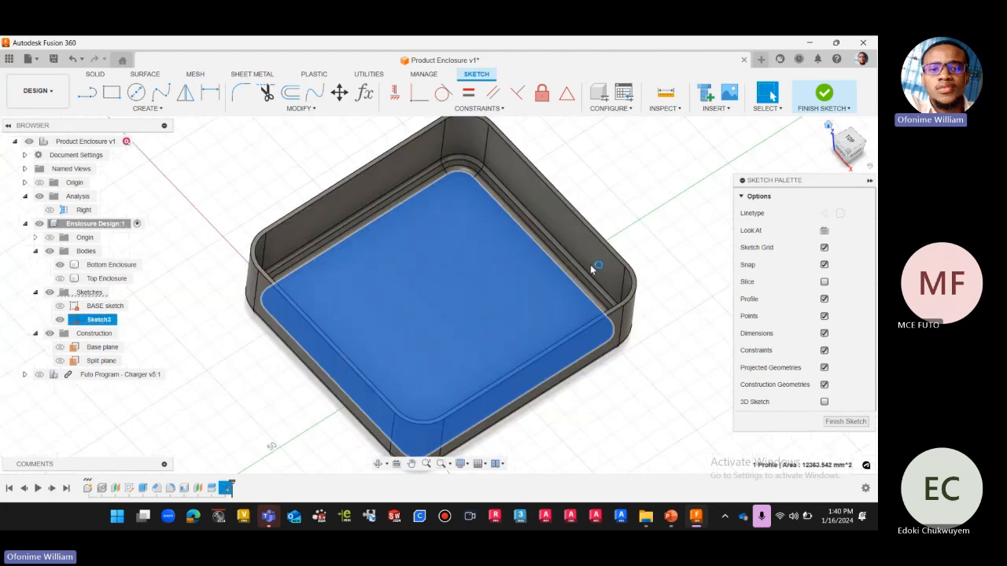
{"action": "left_click", "coordinate": [849, 141]}
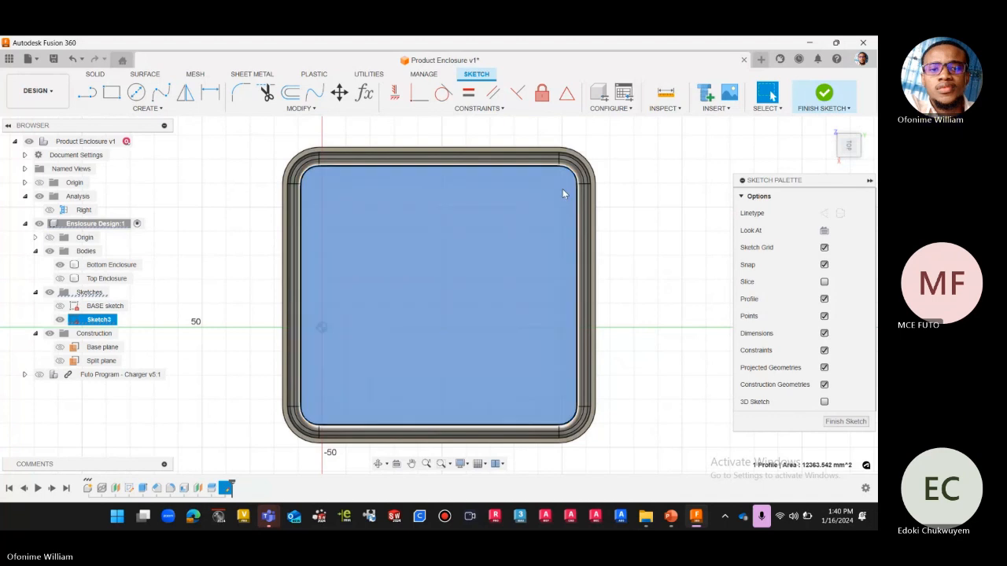
{"action": "left_click", "coordinate": [614, 169]}
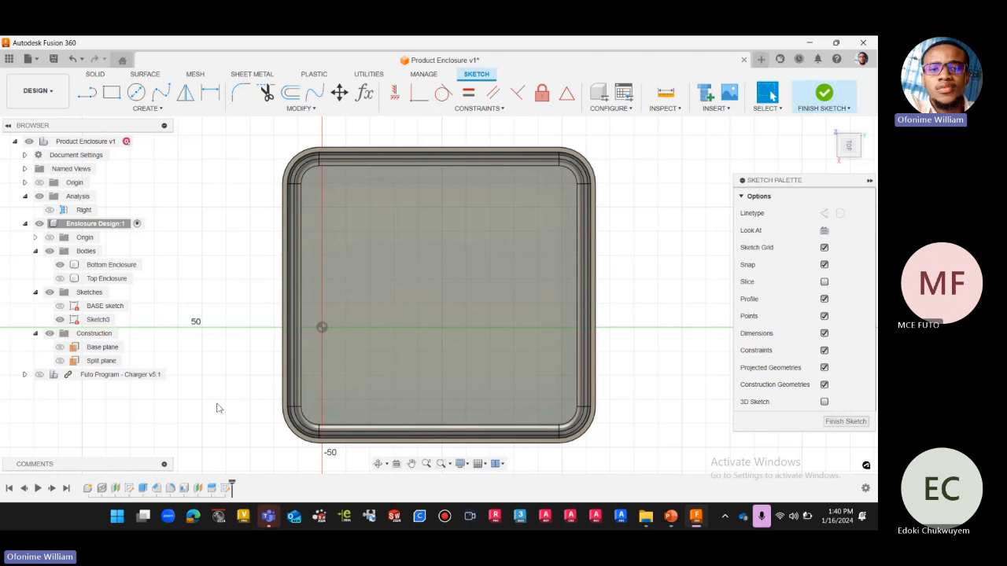
Show the Futo Program - Charger board over the enclosure floor and examine its mounting holes up close
{"action": "left_click", "coordinate": [40, 375]}
{"action": "left_click", "coordinate": [40, 375]}
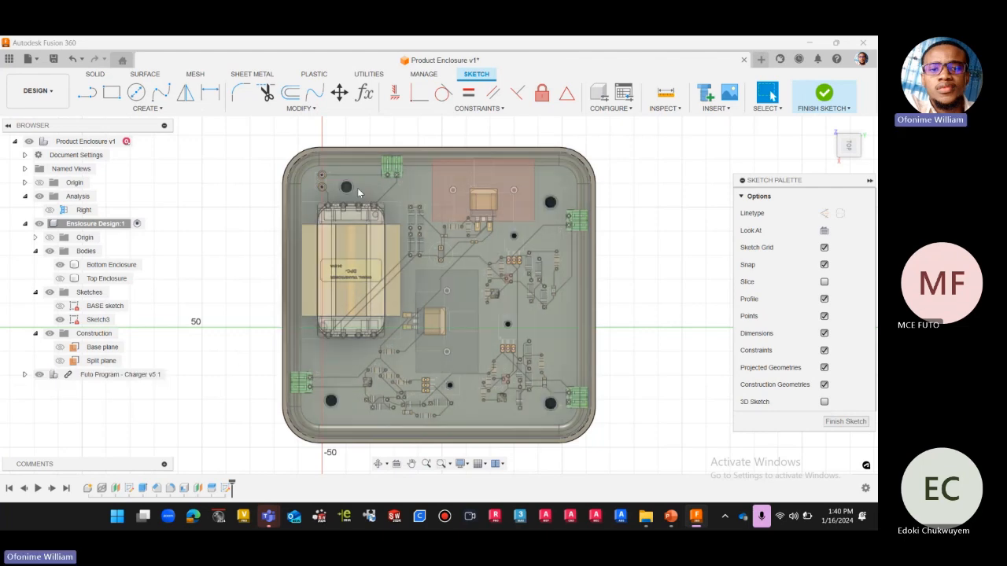
{"action": "scroll", "coordinate": [350, 195], "scroll_direction": "up", "scroll_amount": 3}
{"action": "scroll", "coordinate": [351, 195], "scroll_direction": "up", "scroll_amount": 2}
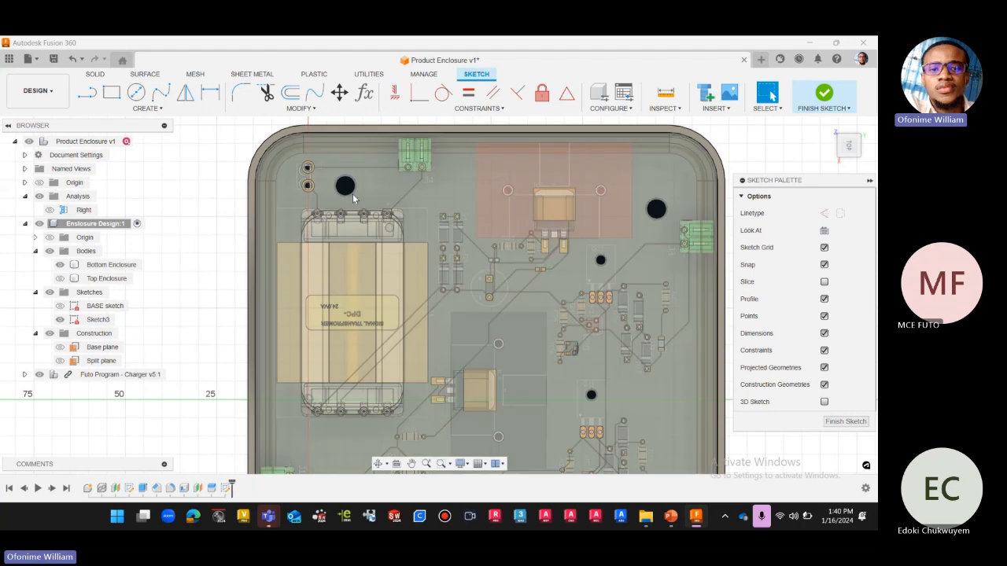
{"action": "scroll", "coordinate": [351, 196], "scroll_direction": "down", "scroll_amount": 2}
{"action": "scroll", "coordinate": [350, 199], "scroll_direction": "down", "scroll_amount": 1}
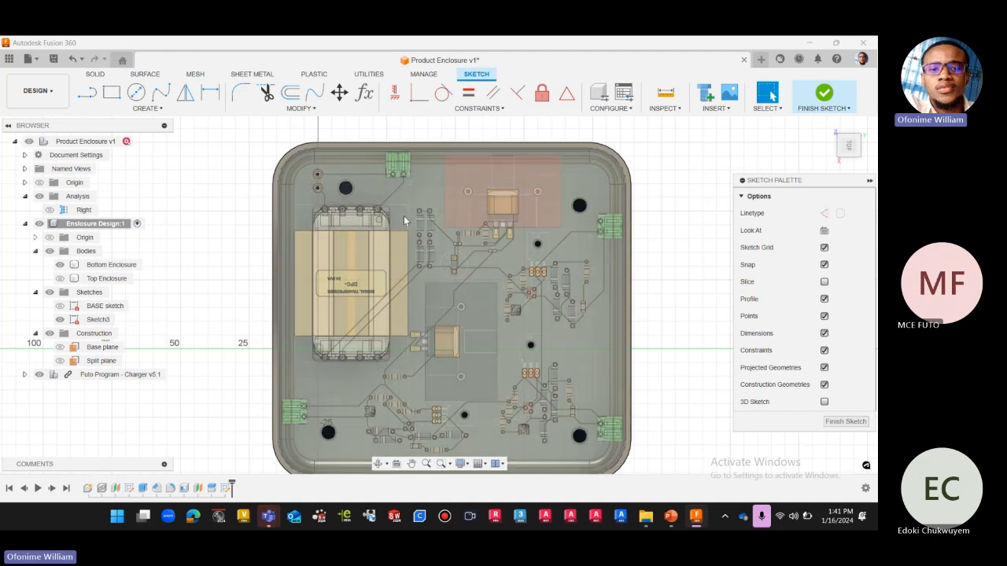
{"action": "scroll", "coordinate": [367, 407], "scroll_direction": "down", "scroll_amount": 2}
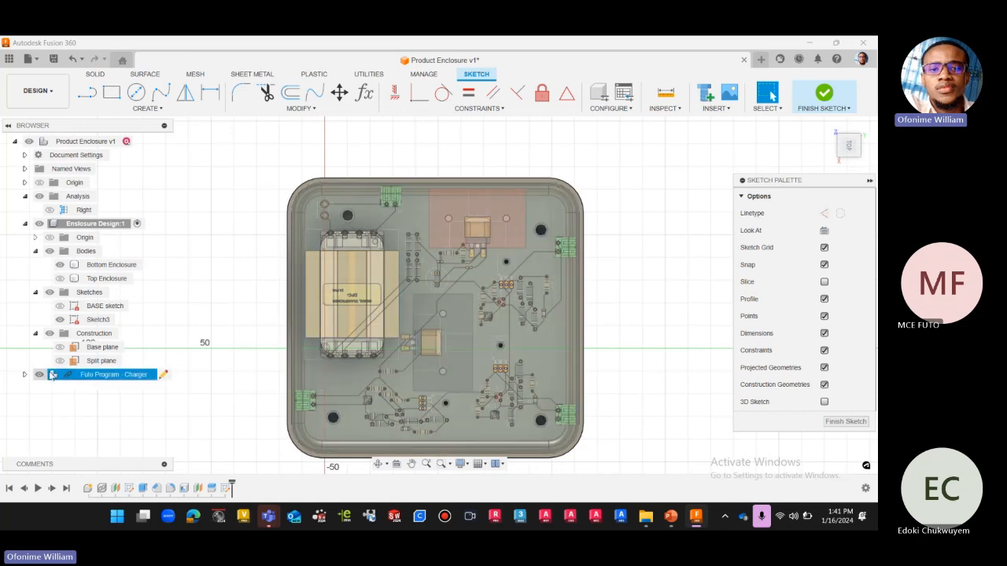
{"action": "scroll", "coordinate": [338, 215], "scroll_direction": "up", "scroll_amount": 3}
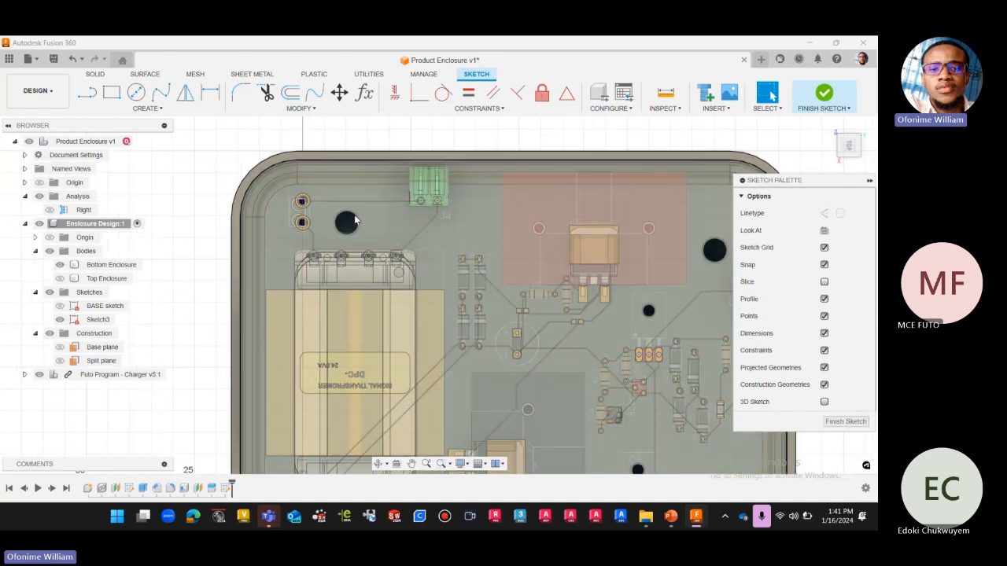
{"action": "scroll", "coordinate": [337, 201], "scroll_direction": "down", "scroll_amount": 2}
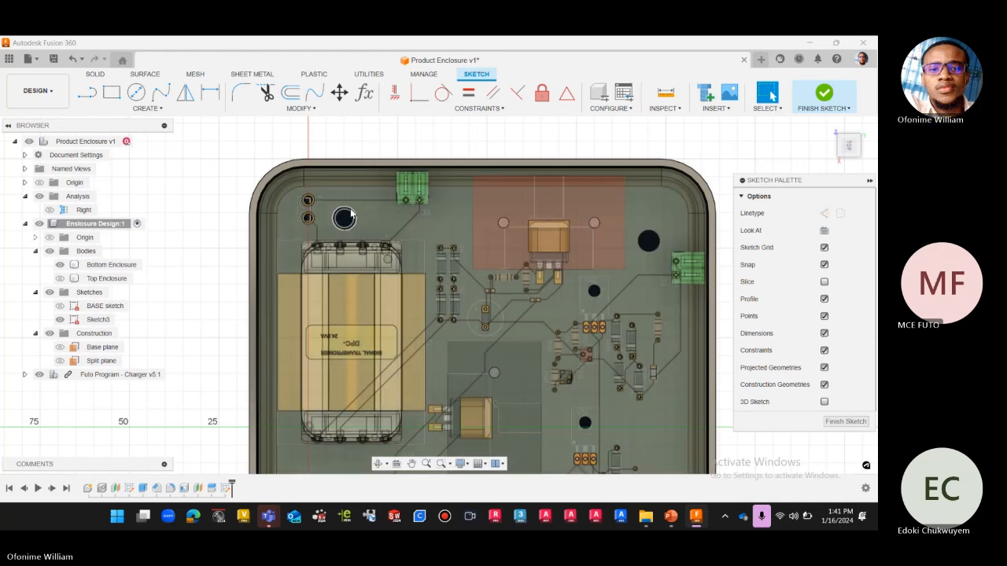
{"action": "scroll", "coordinate": [353, 208], "scroll_direction": "down", "scroll_amount": 3}
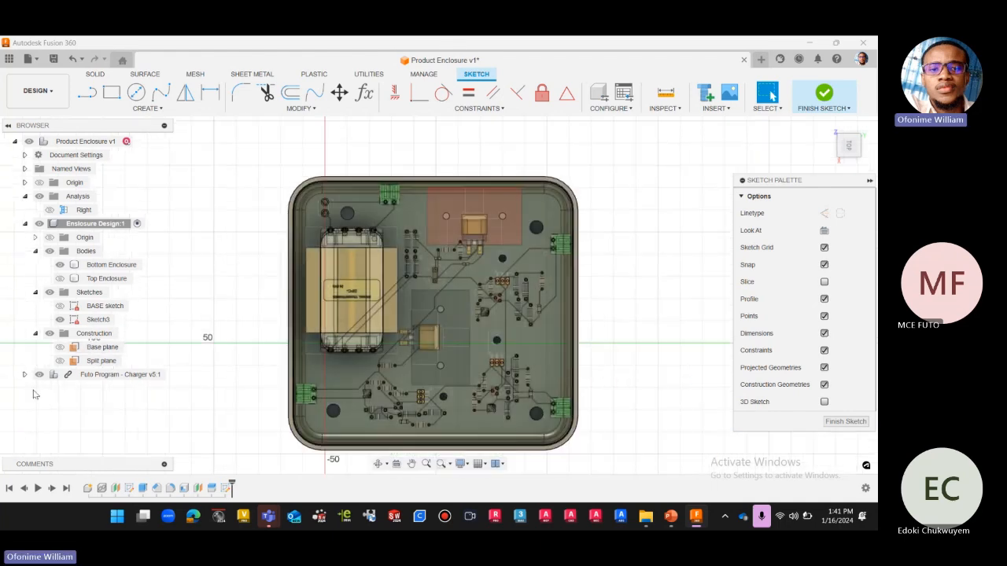
Compare the board's mounting hole positions with the bare enclosure floor by hiding and showing the charger board
{"action": "left_click", "coordinate": [40, 376]}
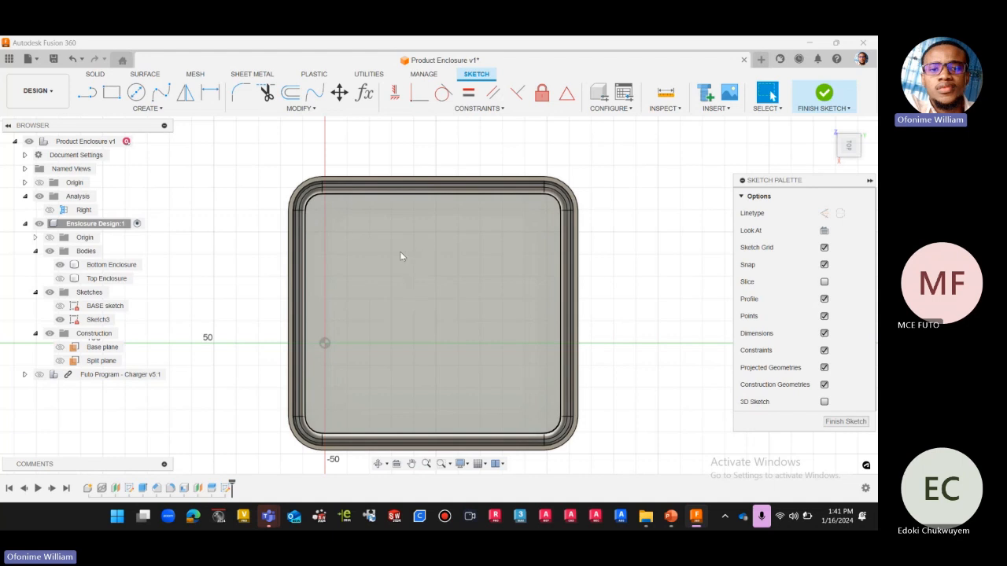
{"action": "scroll", "coordinate": [387, 244], "scroll_direction": "up", "scroll_amount": 1}
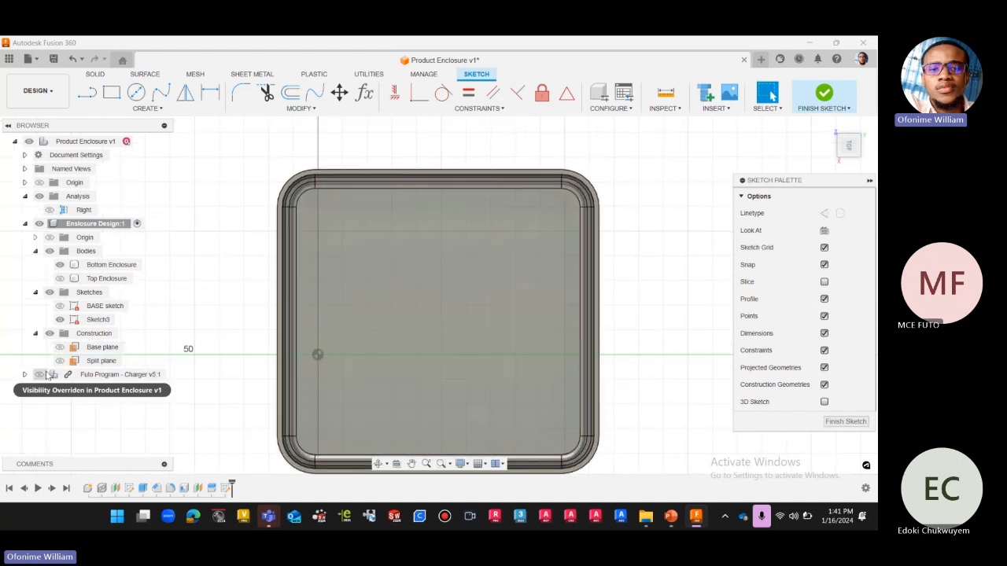
{"action": "left_click", "coordinate": [39, 374]}
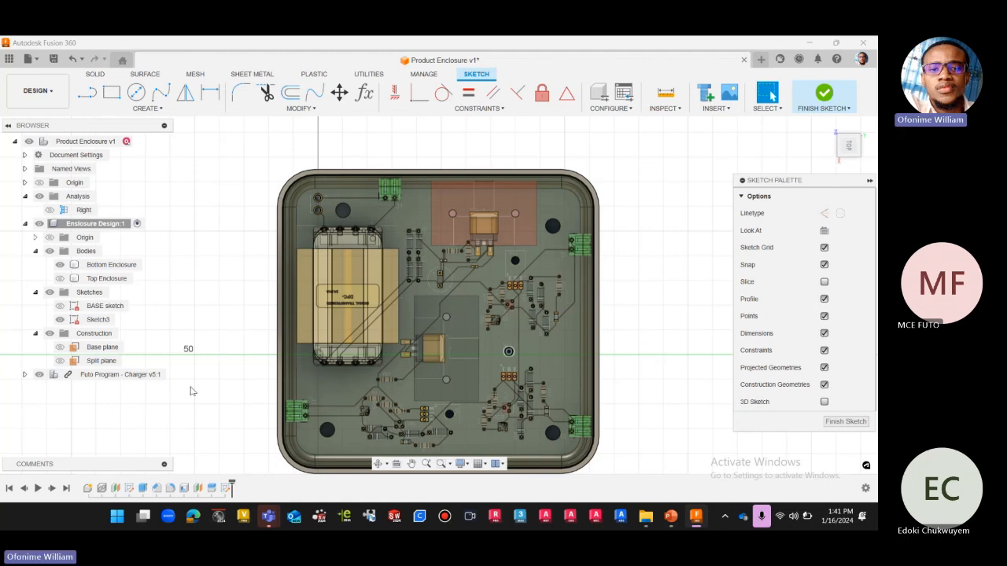
{"action": "left_click", "coordinate": [39, 374]}
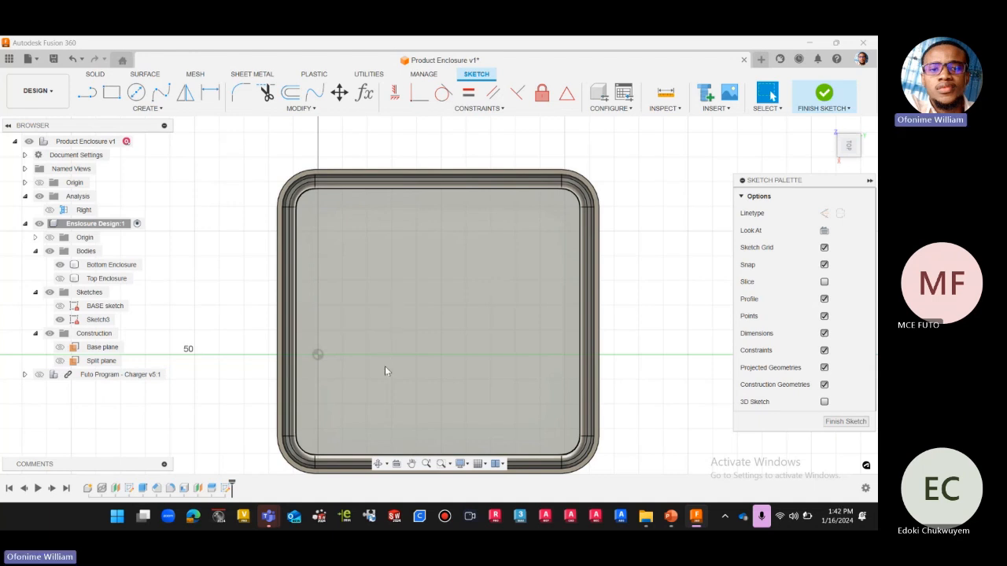
{"action": "scroll", "coordinate": [385, 365], "scroll_direction": "down", "scroll_amount": 1}
{"action": "left_click", "coordinate": [41, 375]}
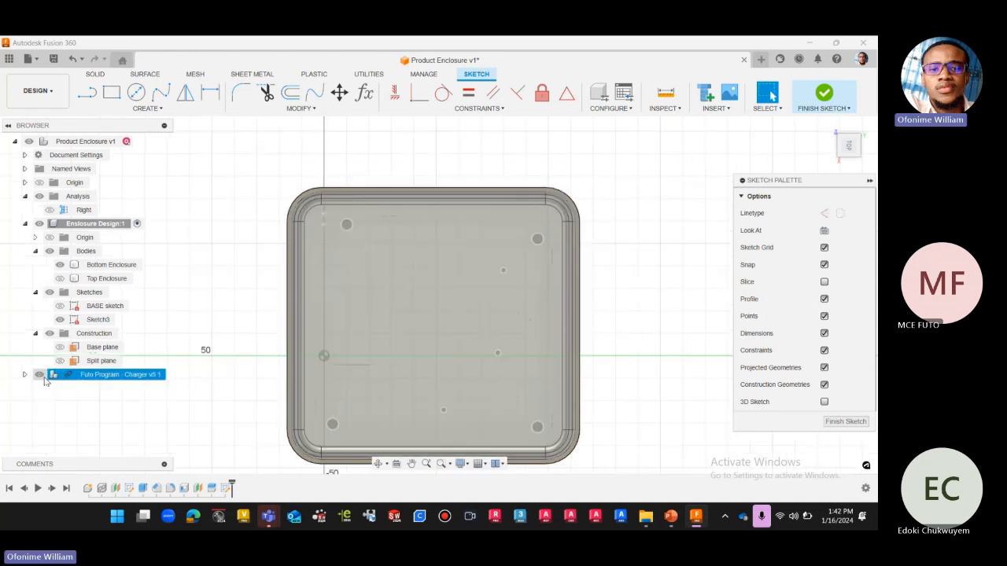
{"action": "scroll", "coordinate": [353, 227], "scroll_direction": "up", "scroll_amount": 2}
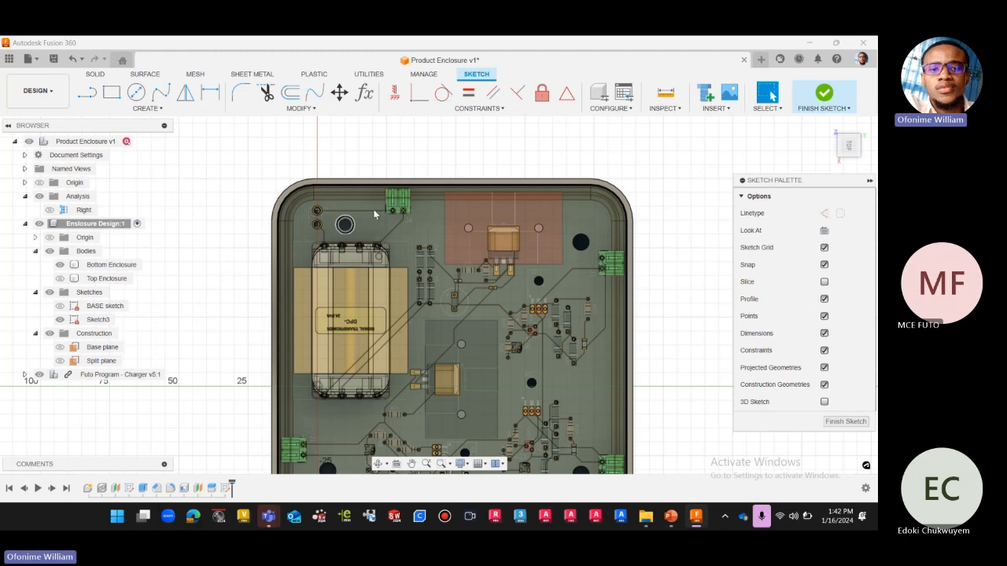
{"action": "scroll", "coordinate": [350, 222], "scroll_direction": "down", "scroll_amount": 2}
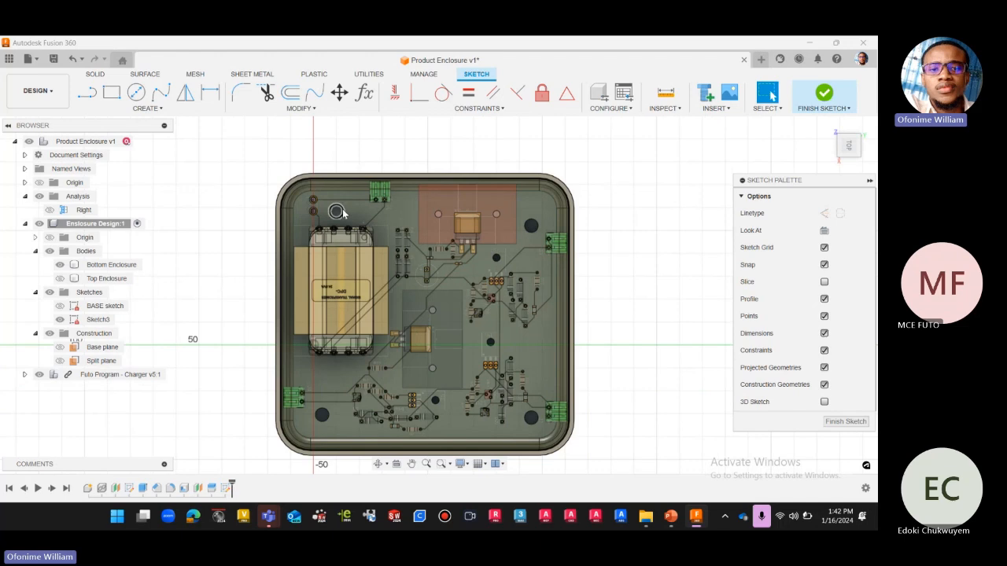
Project the edges of the charger board's four corner mounting holes into the sketch on the enclosure's inner floor
{"action": "scroll", "coordinate": [342, 213], "scroll_direction": "up", "scroll_amount": 2}
{"action": "left_click", "coordinate": [148, 108]}
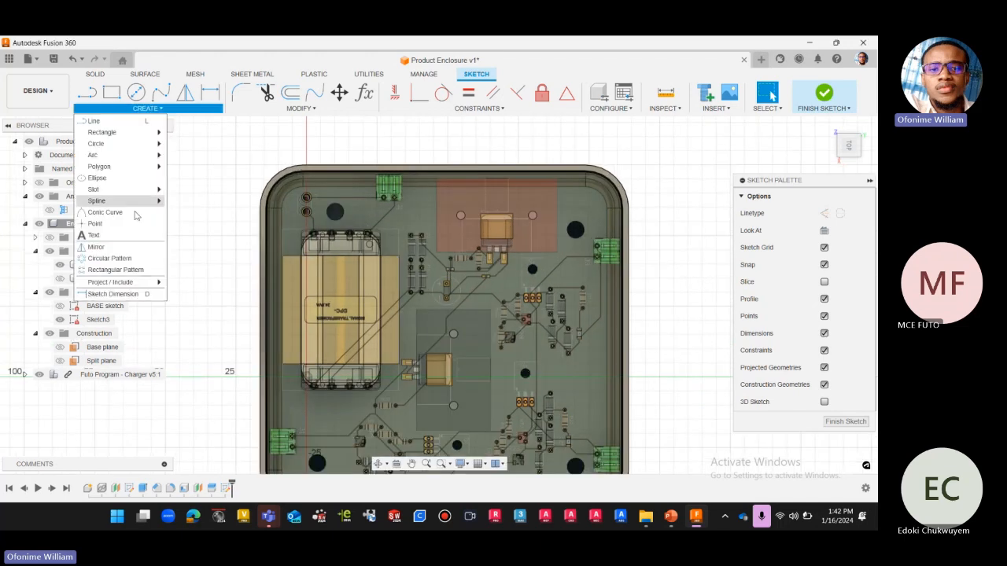
{"action": "mouse_move", "coordinate": [141, 281]}
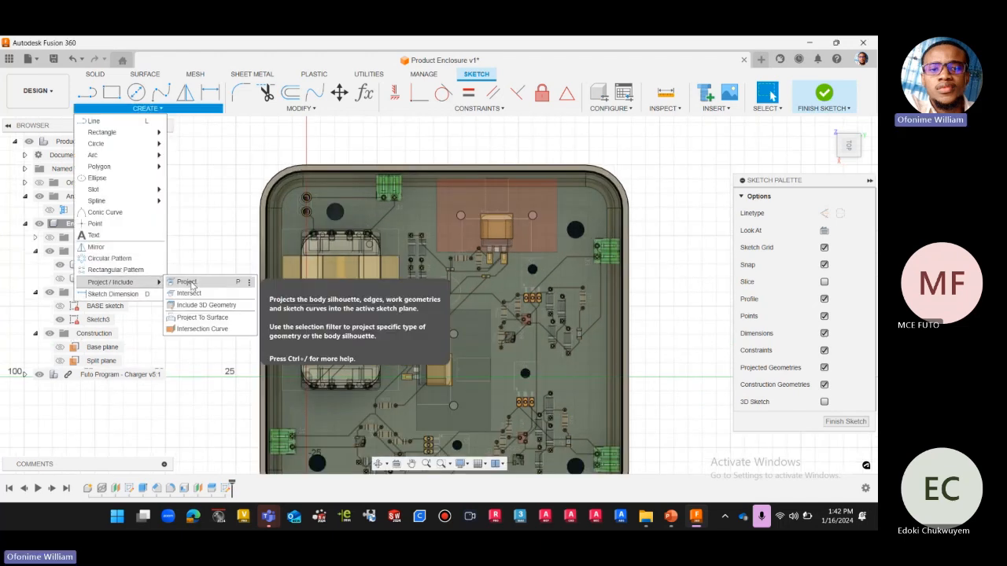
{"action": "left_click", "coordinate": [185, 282]}
{"action": "left_click", "coordinate": [335, 212]}
{"action": "left_click", "coordinate": [575, 229]}
{"action": "scroll", "coordinate": [364, 238], "scroll_direction": "down", "scroll_amount": 3}
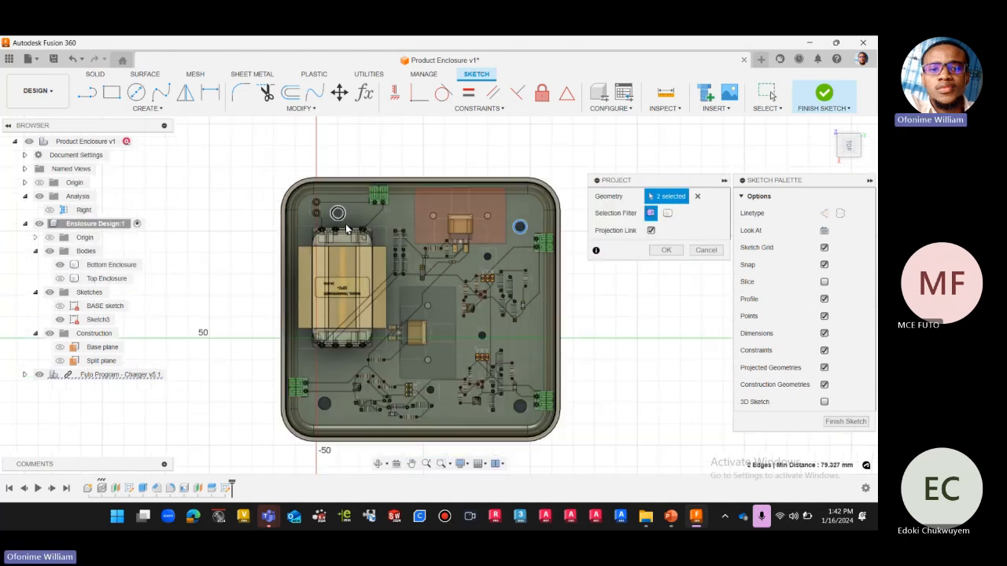
{"action": "left_click", "coordinate": [324, 404]}
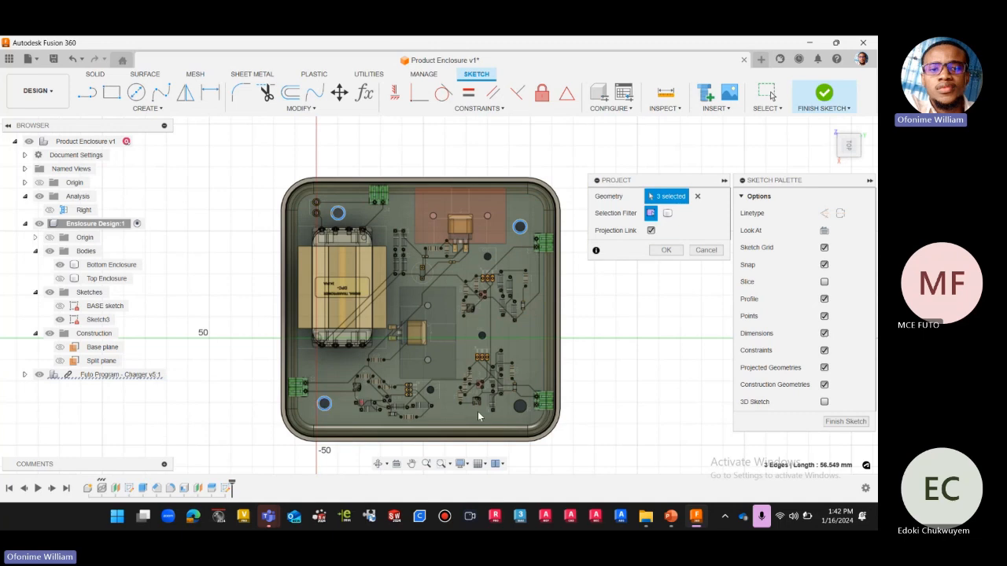
{"action": "left_click", "coordinate": [519, 407]}
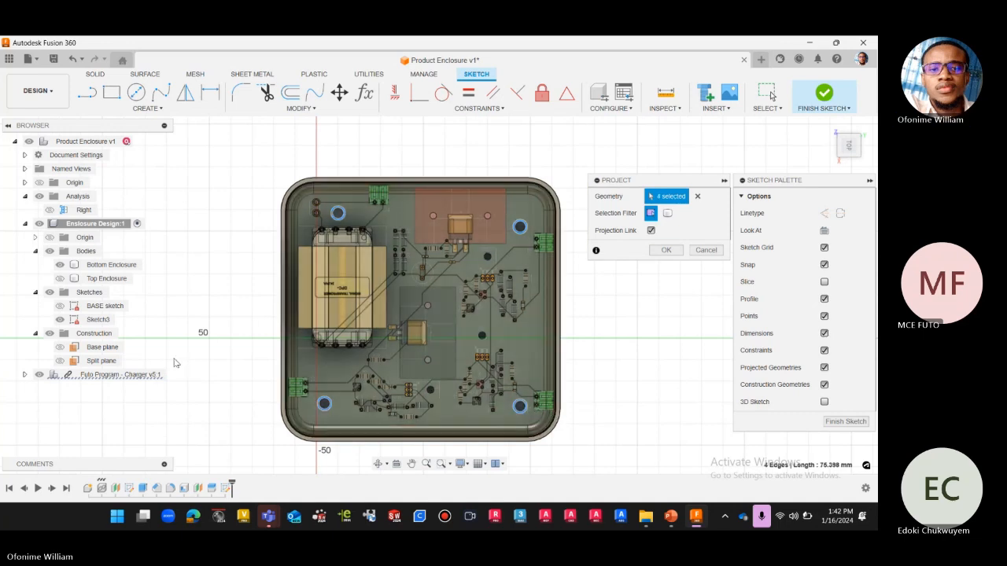
{"action": "left_click", "coordinate": [665, 250]}
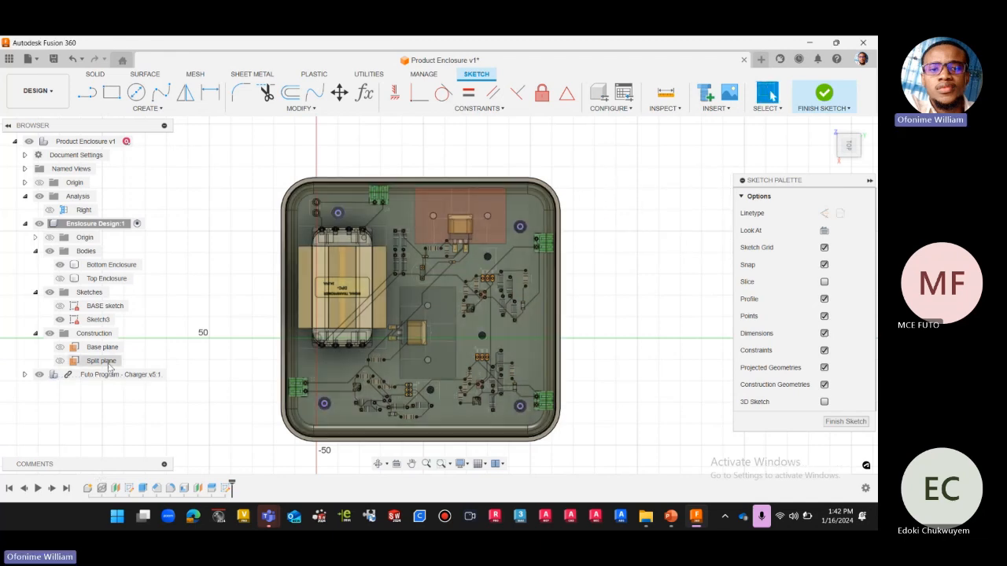
Hide the Futo Program - Charger board and check the four projected hole circles on the enclosure floor
{"action": "left_click", "coordinate": [55, 375]}
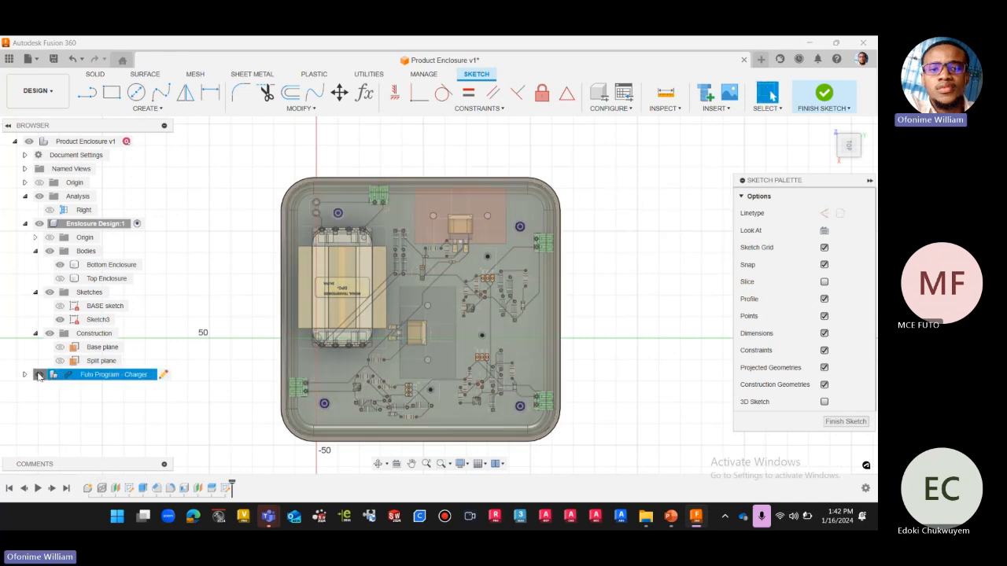
{"action": "left_click", "coordinate": [39, 375]}
{"action": "scroll", "coordinate": [523, 233], "scroll_direction": "up", "scroll_amount": 2}
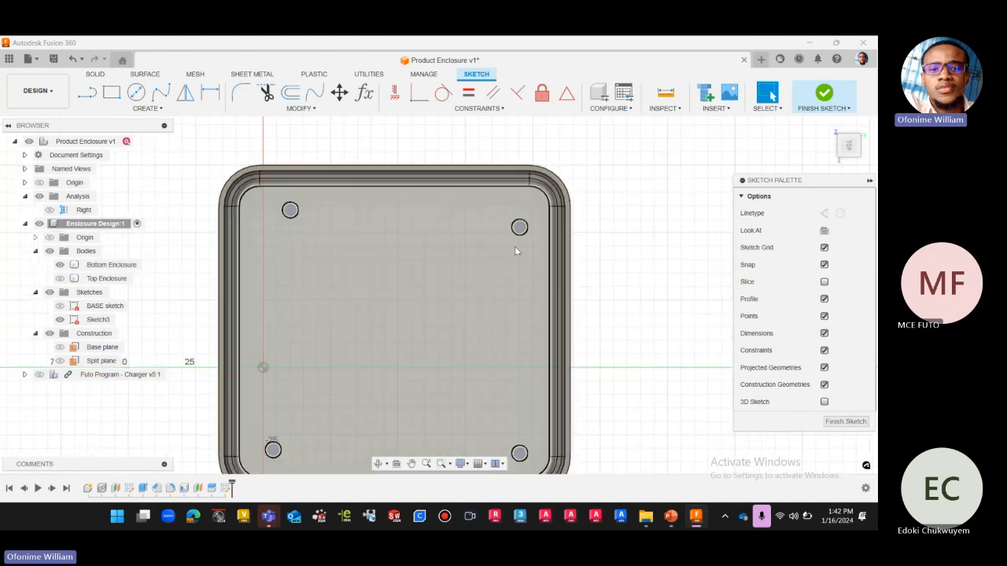
{"action": "scroll", "coordinate": [514, 246], "scroll_direction": "down", "scroll_amount": 2}
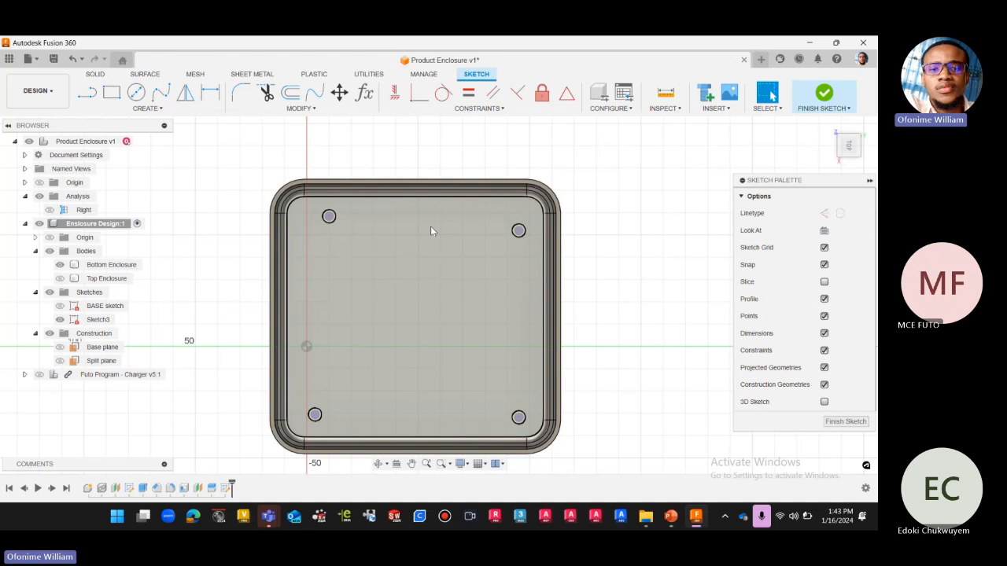
{"action": "scroll", "coordinate": [328, 217], "scroll_direction": "up", "scroll_amount": 5}
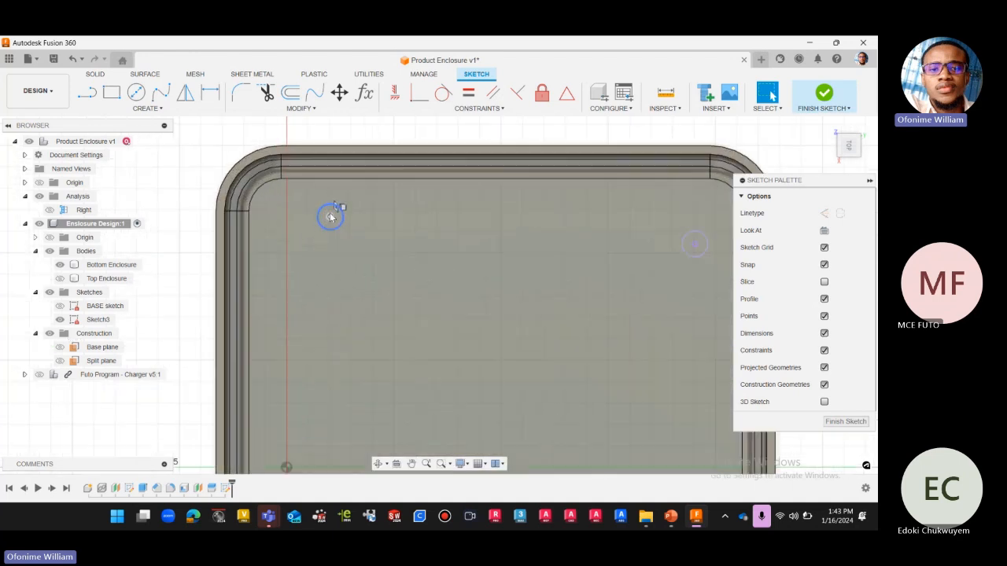
{"action": "scroll", "coordinate": [326, 216], "scroll_direction": "down", "scroll_amount": 5}
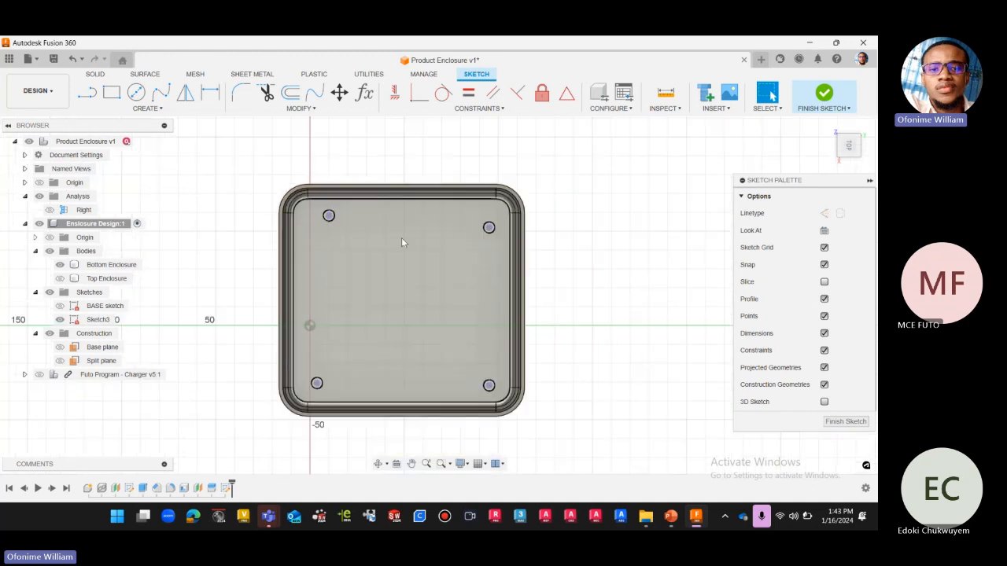
{"action": "left_click", "coordinate": [328, 216]}
Draw a circle about 14 mm in diameter centred on the upper-left projected mounting hole on the enclosure floor
{"action": "scroll", "coordinate": [335, 212], "scroll_direction": "up", "scroll_amount": 4}
{"action": "scroll", "coordinate": [334, 220], "scroll_direction": "up", "scroll_amount": 2}
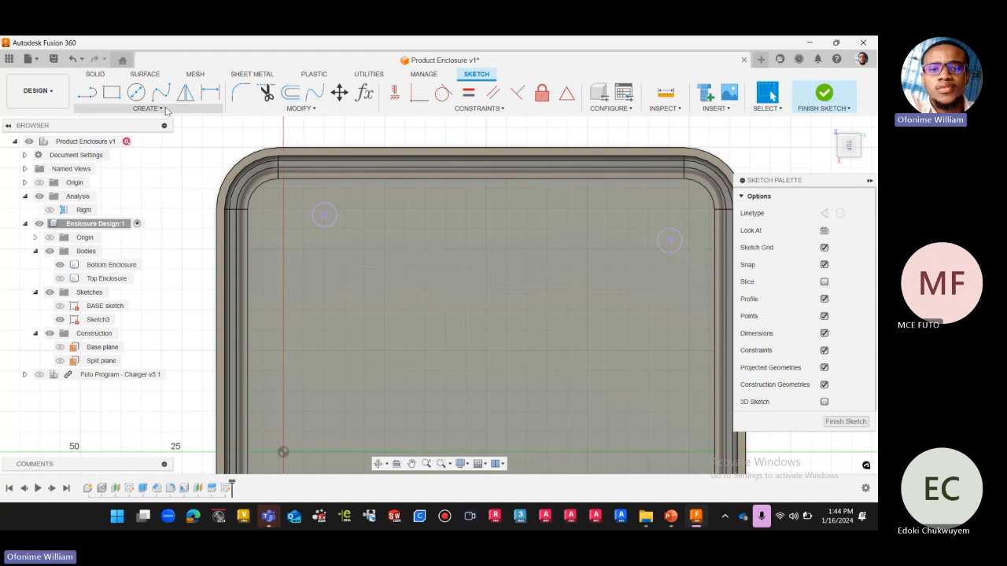
{"action": "left_click", "coordinate": [136, 92]}
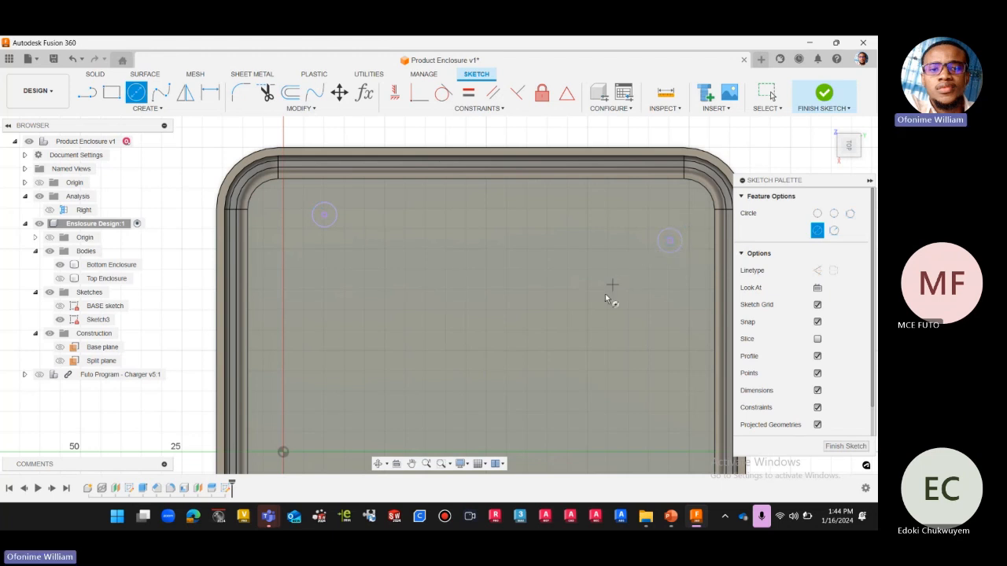
{"action": "left_click", "coordinate": [330, 233]}
{"action": "key", "text": "c"}
{"action": "scroll", "coordinate": [322, 220], "scroll_direction": "up", "scroll_amount": 4}
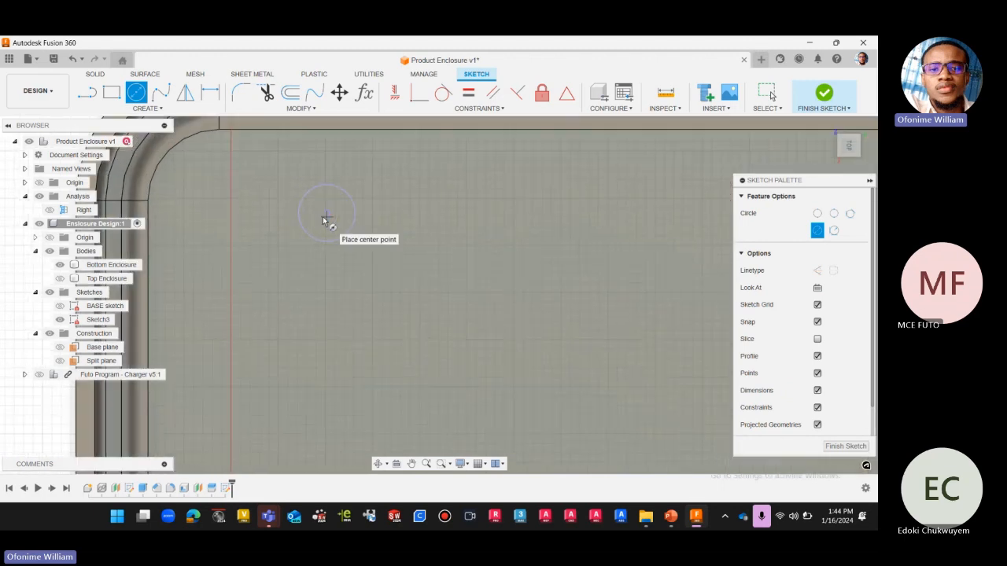
{"action": "left_click", "coordinate": [327, 220]}
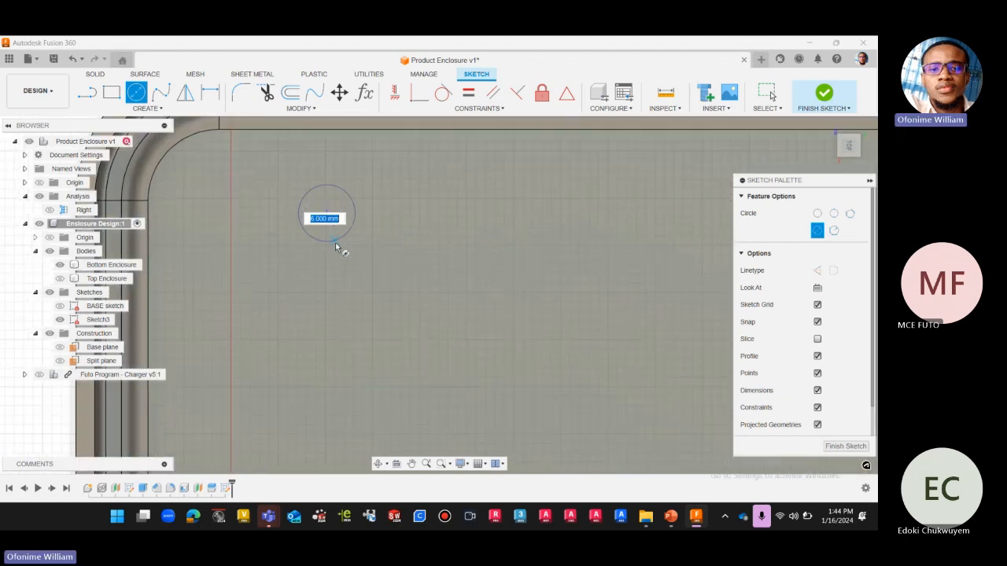
{"action": "scroll", "coordinate": [339, 243], "scroll_direction": "down", "scroll_amount": 3}
{"action": "left_click", "coordinate": [345, 262]}
{"action": "scroll", "coordinate": [333, 278], "scroll_direction": "down", "scroll_amount": 3}
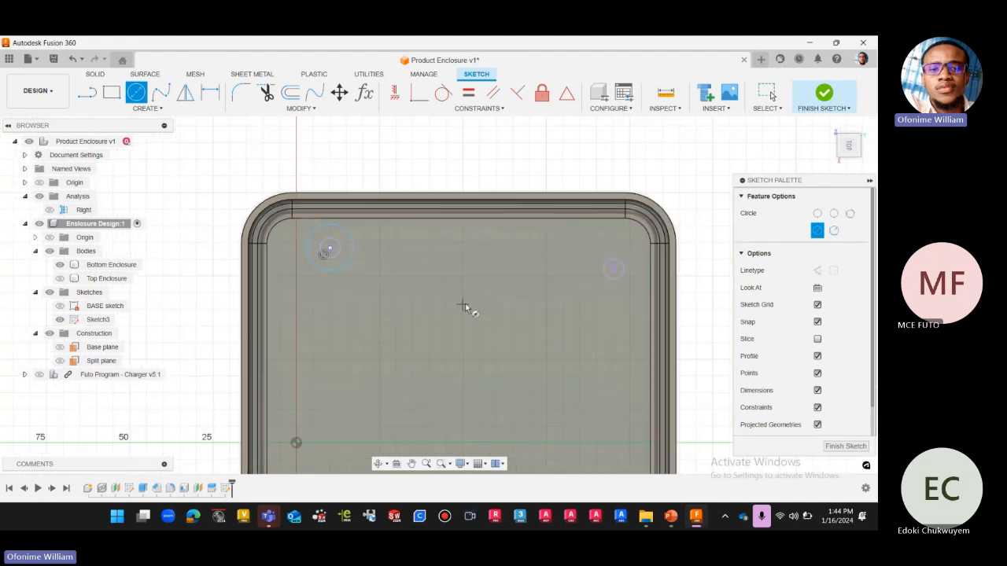
Draw larger circles centred on the other three projected holes, about 15 mm in diameter at the two right corners
{"action": "left_click", "coordinate": [614, 269]}
{"action": "left_click", "coordinate": [618, 299]}
{"action": "scroll", "coordinate": [375, 385], "scroll_direction": "down", "scroll_amount": 5}
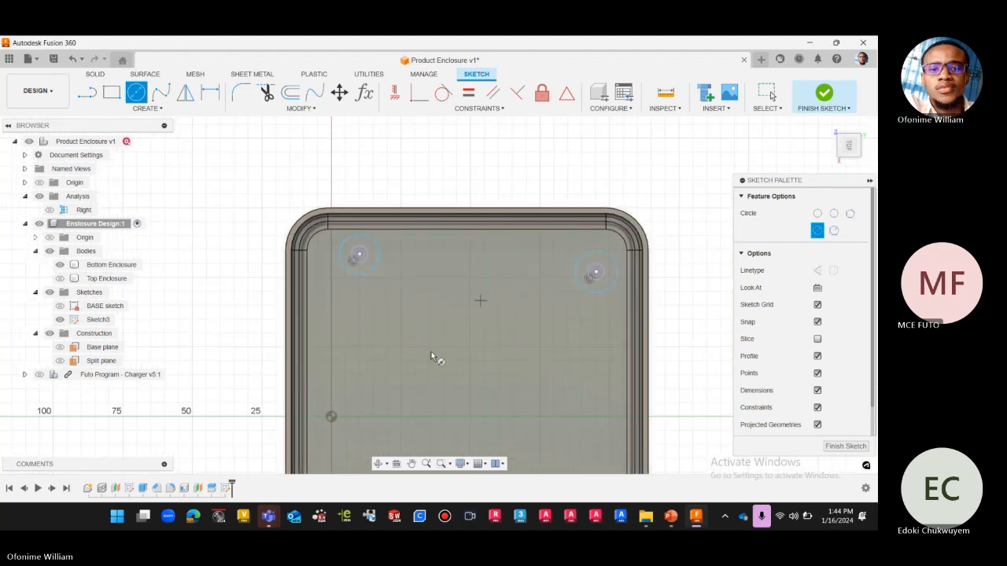
{"action": "scroll", "coordinate": [361, 441], "scroll_direction": "up", "scroll_amount": 4}
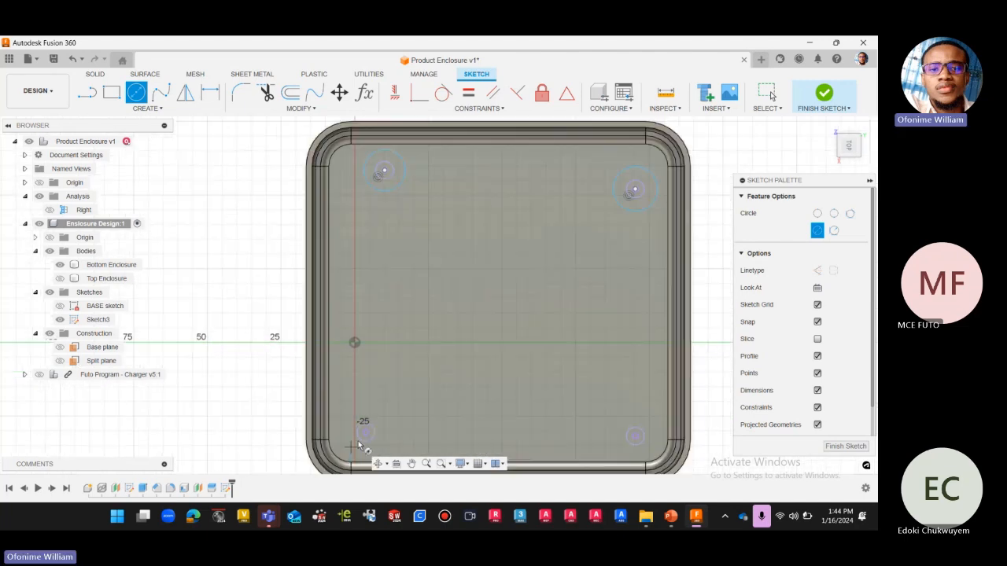
{"action": "left_click", "coordinate": [367, 435]}
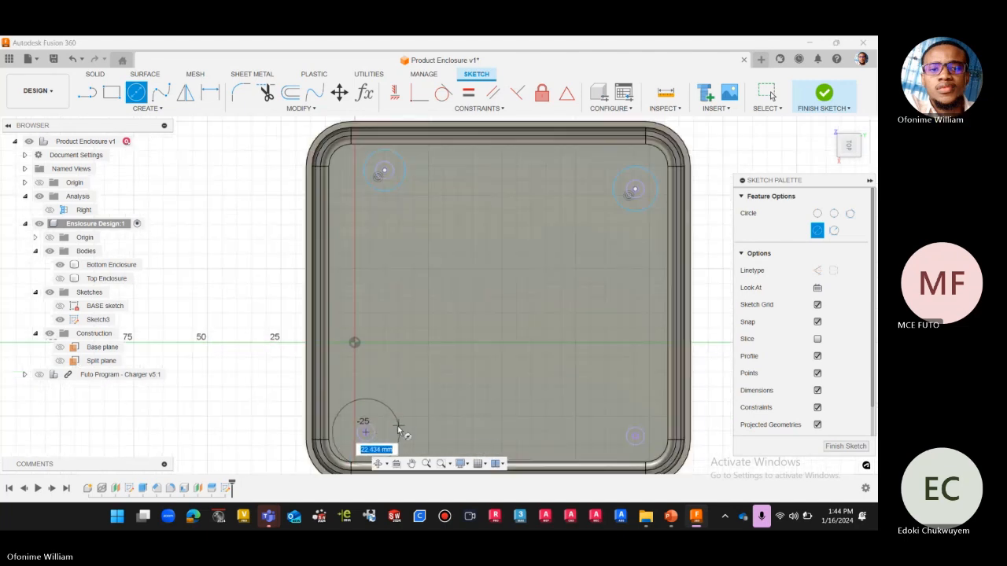
{"action": "left_click", "coordinate": [395, 437]}
{"action": "left_click", "coordinate": [634, 436]}
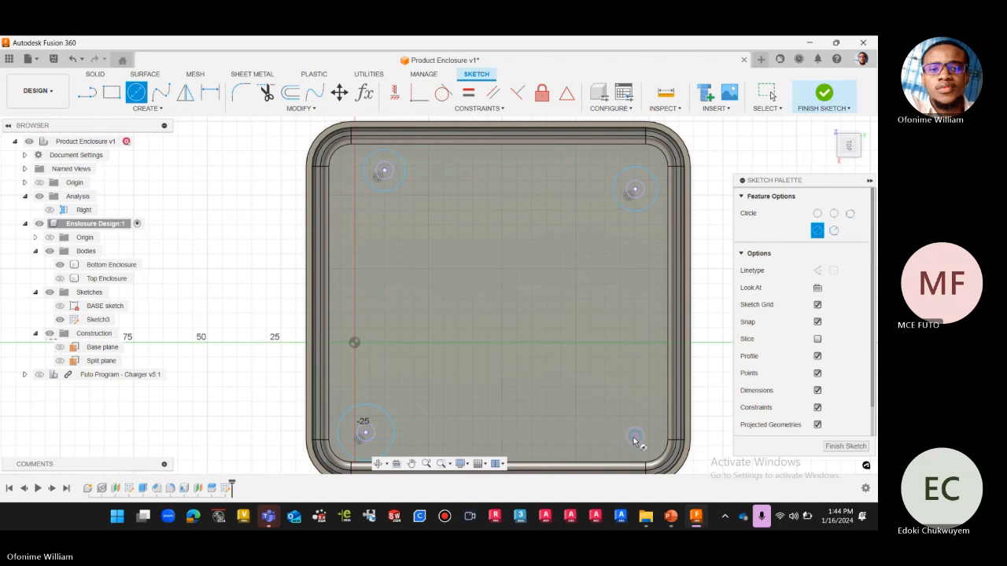
{"action": "left_click", "coordinate": [607, 418]}
{"action": "scroll", "coordinate": [480, 361], "scroll_direction": "down", "scroll_amount": 2}
{"action": "scroll", "coordinate": [641, 271], "scroll_direction": "up", "scroll_amount": 3}
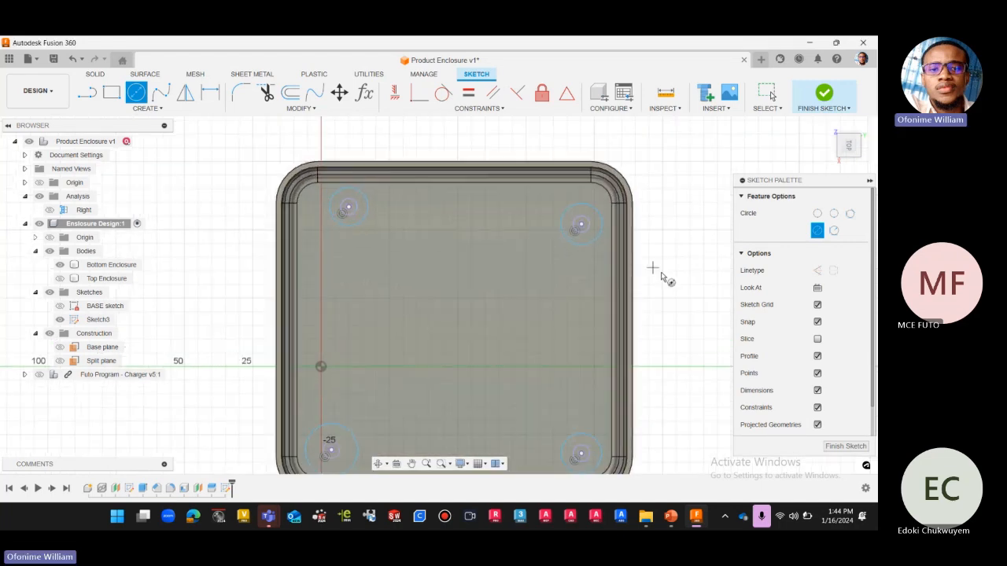
{"action": "scroll", "coordinate": [480, 267], "scroll_direction": "down", "scroll_amount": 2}
{"action": "scroll", "coordinate": [496, 236], "scroll_direction": "down", "scroll_amount": 1}
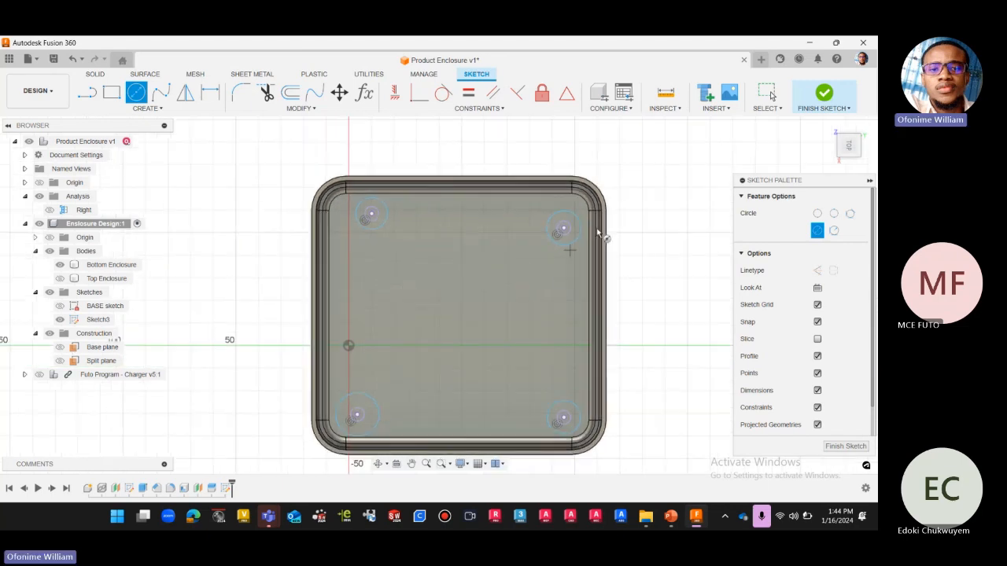
{"action": "scroll", "coordinate": [622, 245], "scroll_direction": "up", "scroll_amount": 1}
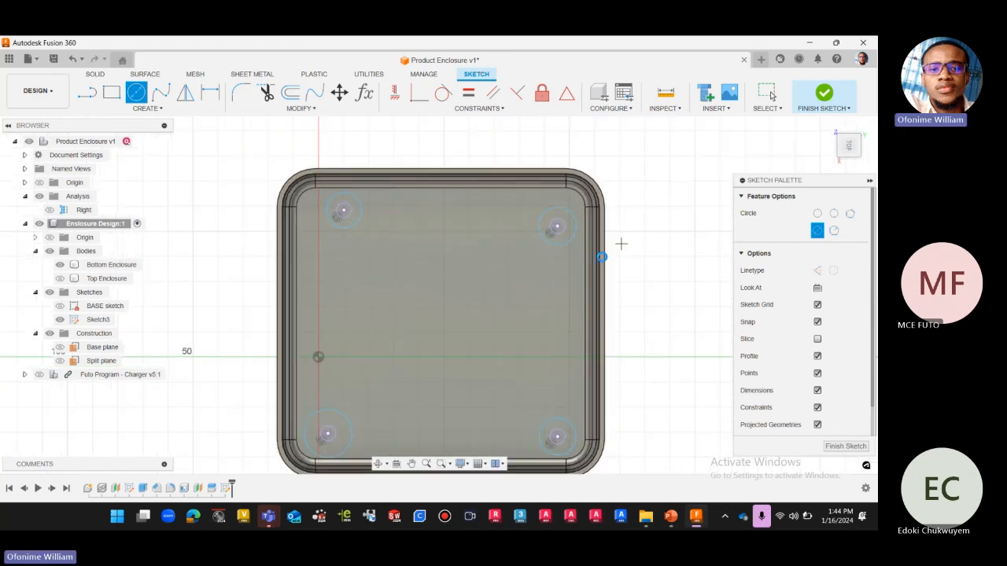
{"action": "key", "text": "Escape"}
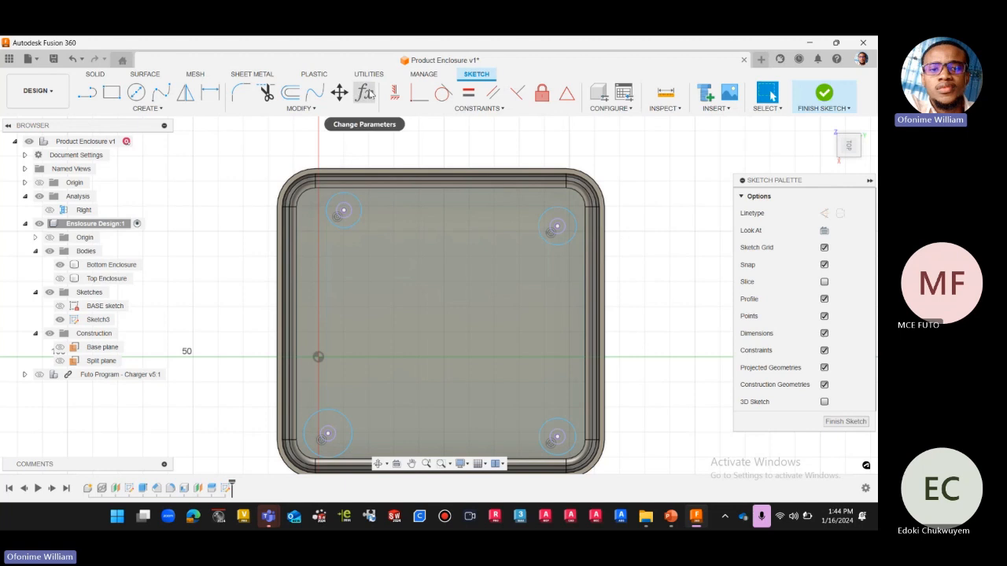
Review the user parameters and dimension the upper-left boss circle's diameter with the BossDIA parameter
{"action": "left_click", "coordinate": [366, 94]}
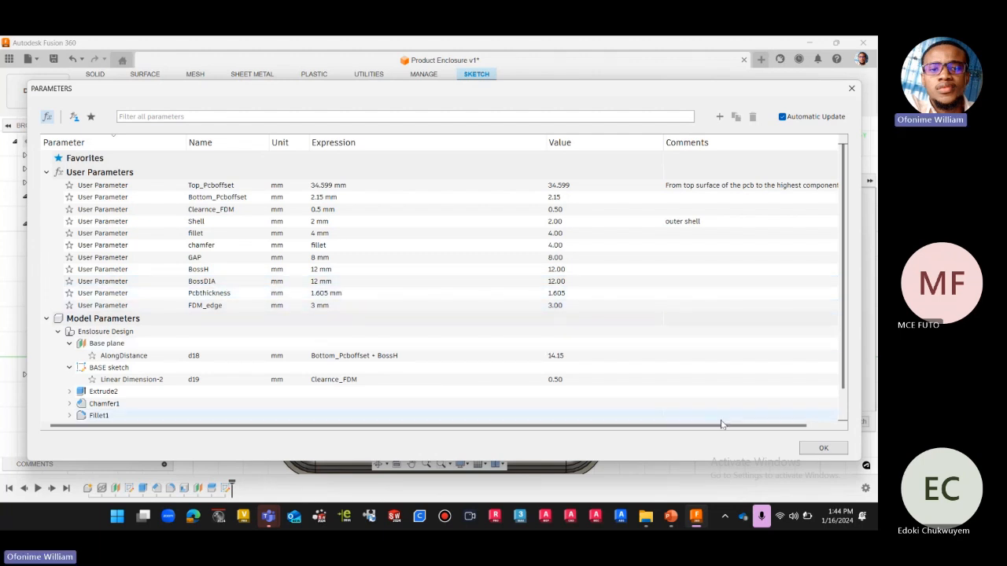
{"action": "left_click", "coordinate": [822, 447]}
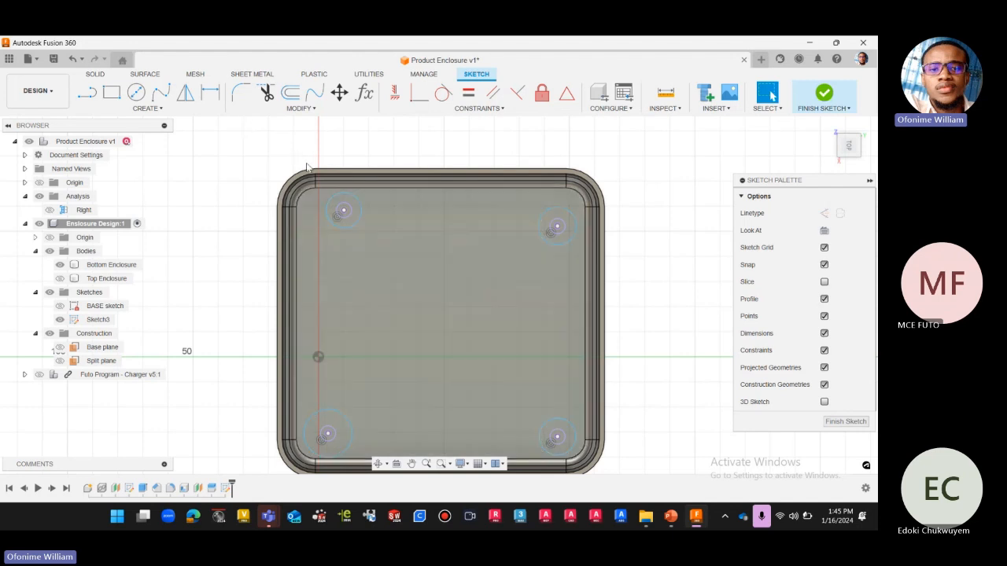
{"action": "left_click", "coordinate": [210, 93]}
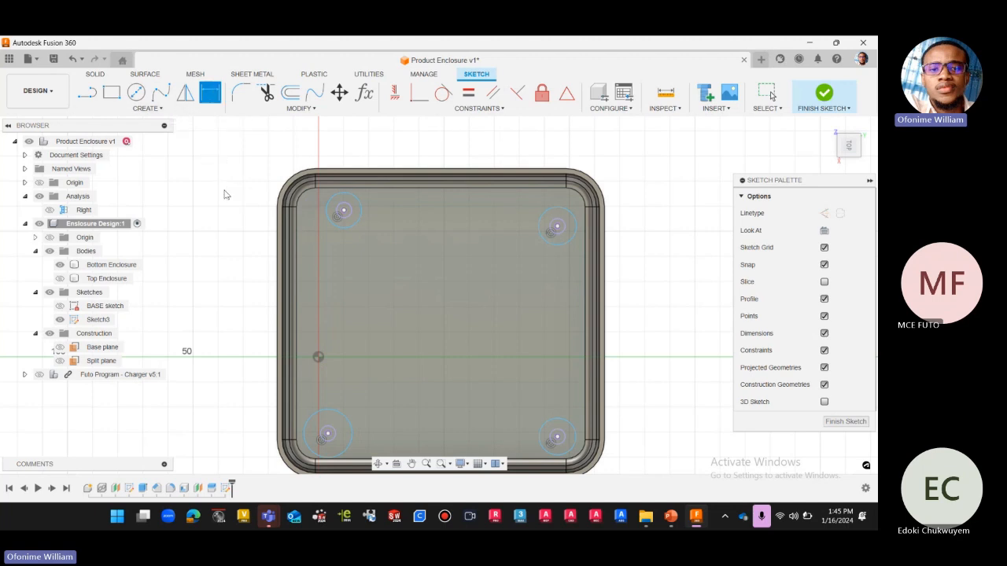
{"action": "key", "text": "Escape"}
{"action": "key", "text": "d"}
{"action": "left_click", "coordinate": [334, 228]}
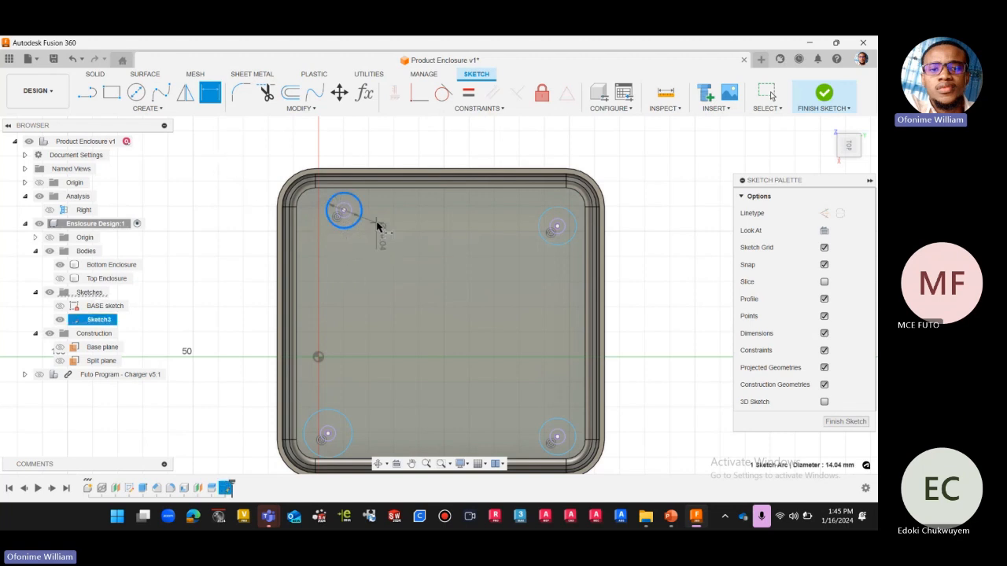
{"action": "left_click", "coordinate": [375, 230]}
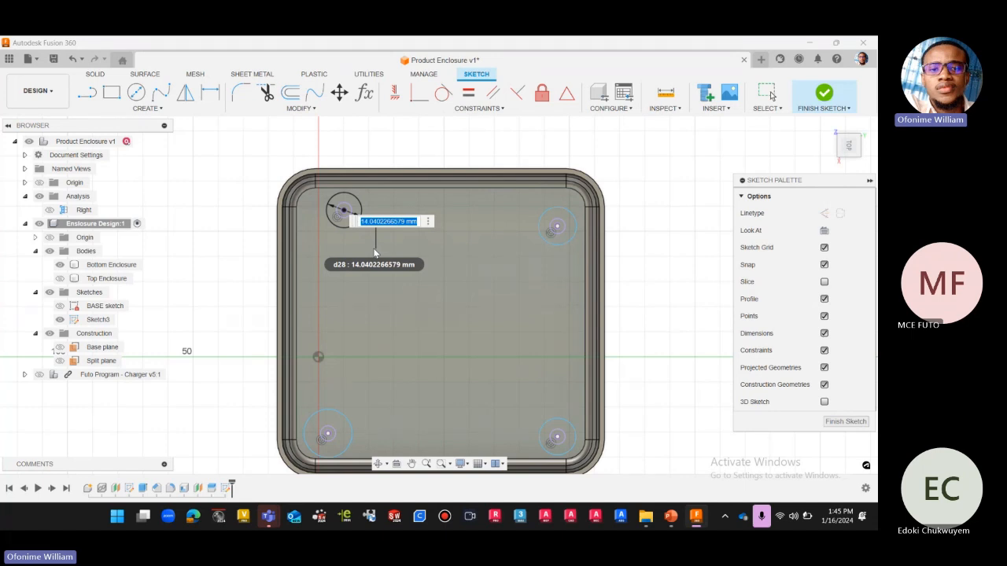
{"action": "type", "text": "b"}
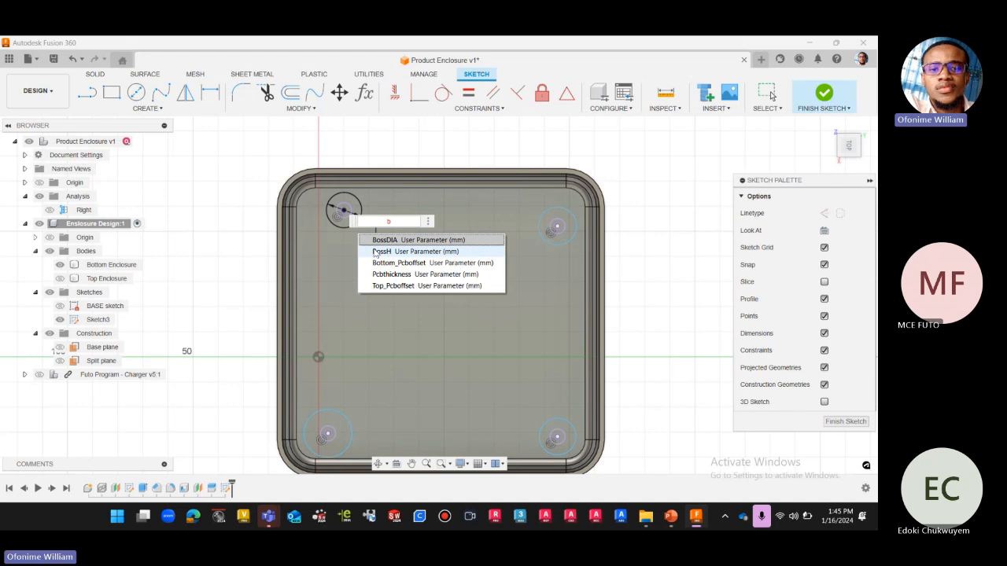
{"action": "left_click", "coordinate": [396, 237]}
{"action": "key", "text": "Return"}
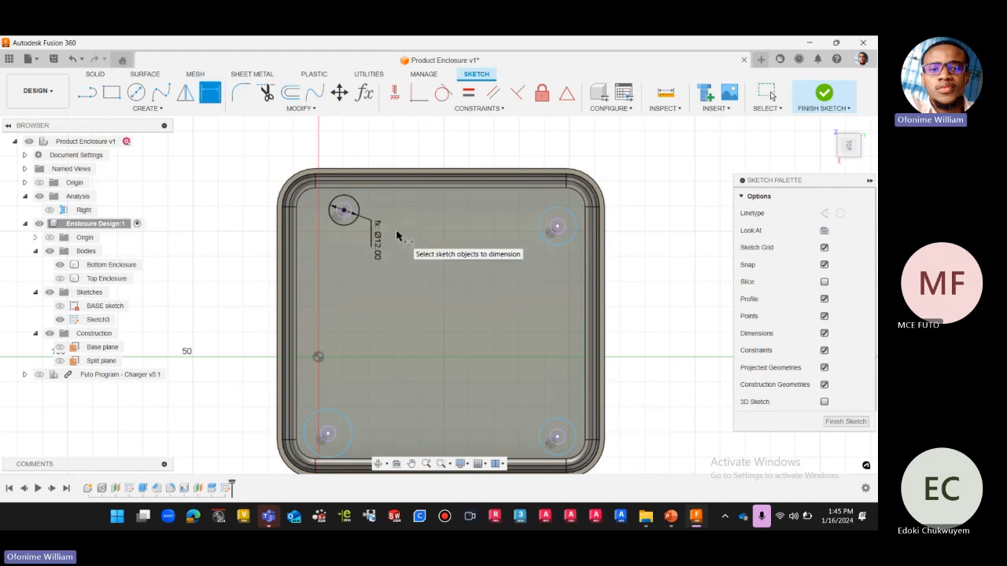
{"action": "left_click", "coordinate": [542, 237]}
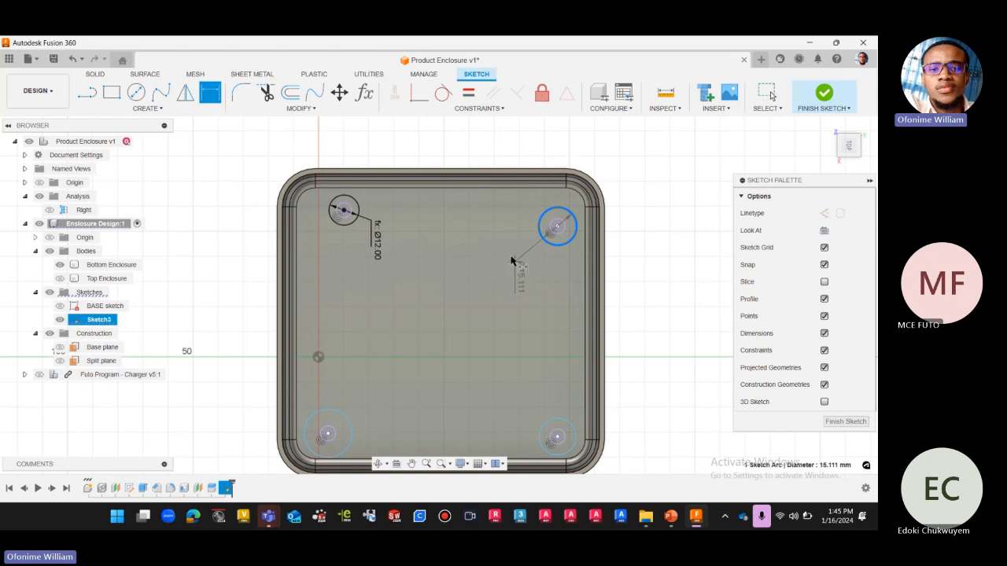
{"action": "scroll", "coordinate": [502, 248], "scroll_direction": "down", "scroll_amount": 1}
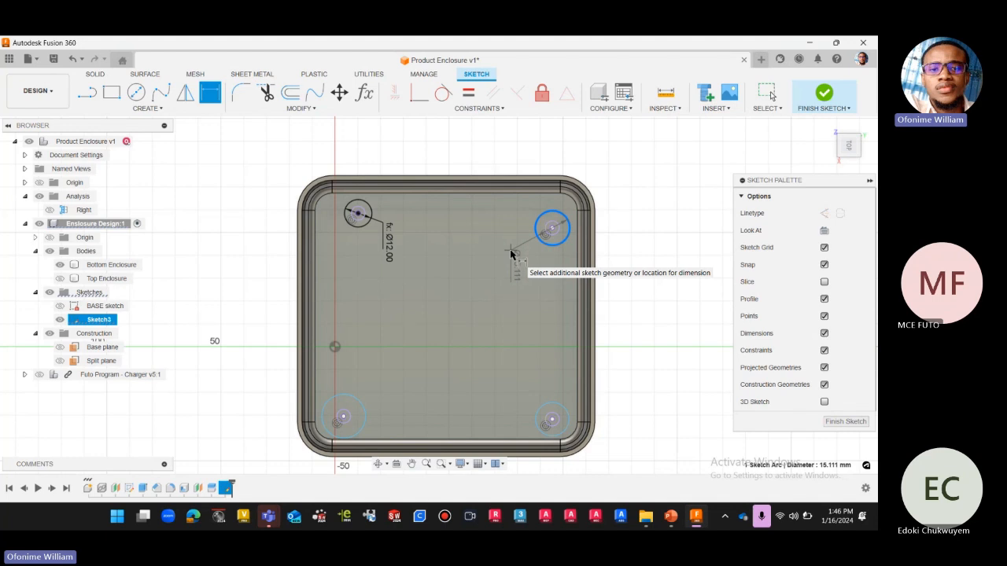
{"action": "key", "text": "Escape"}
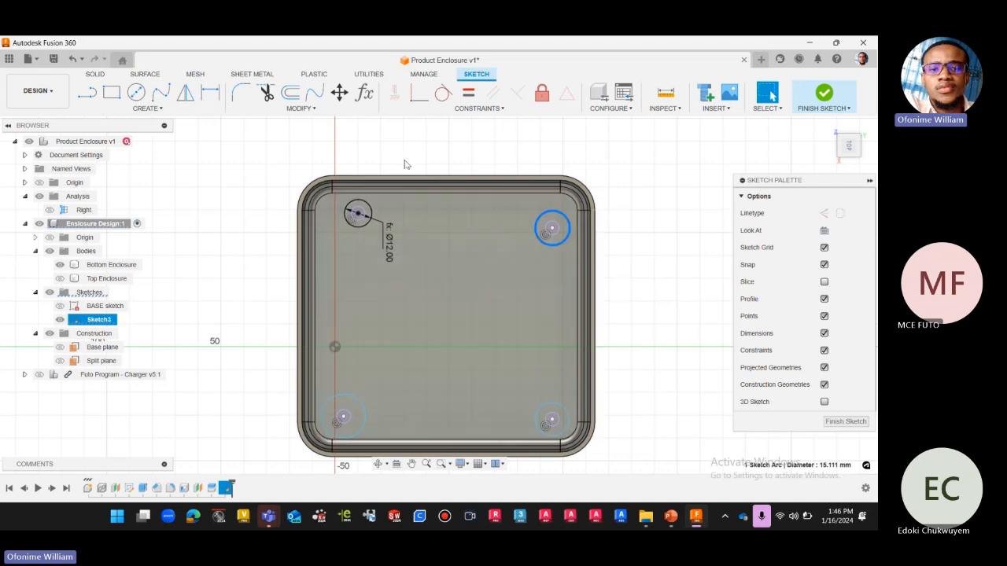
{"action": "left_click", "coordinate": [619, 222]}
{"action": "left_click", "coordinate": [474, 109]}
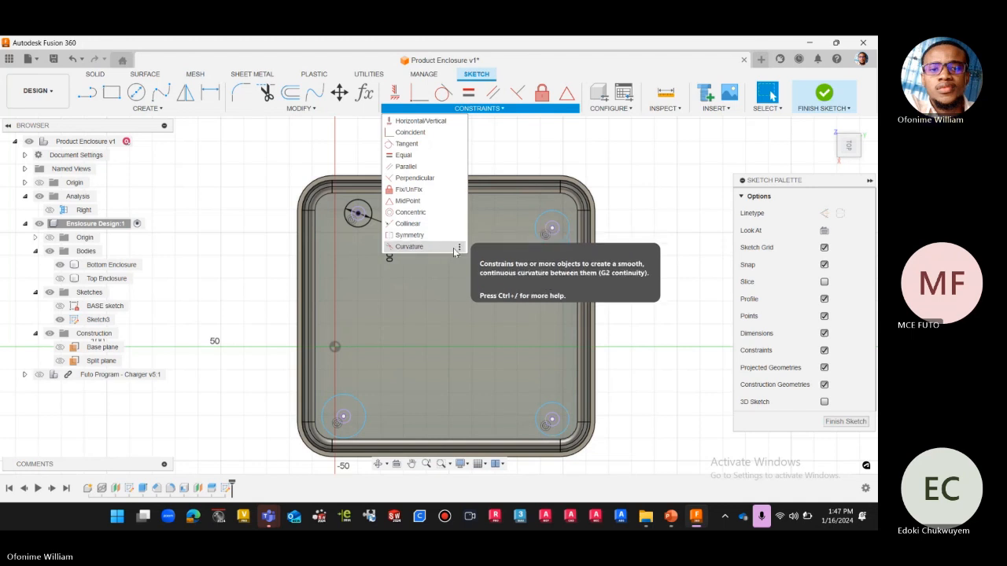
{"action": "scroll", "coordinate": [606, 232], "scroll_direction": "up", "scroll_amount": 2}
{"action": "scroll", "coordinate": [567, 245], "scroll_direction": "down", "scroll_amount": 3}
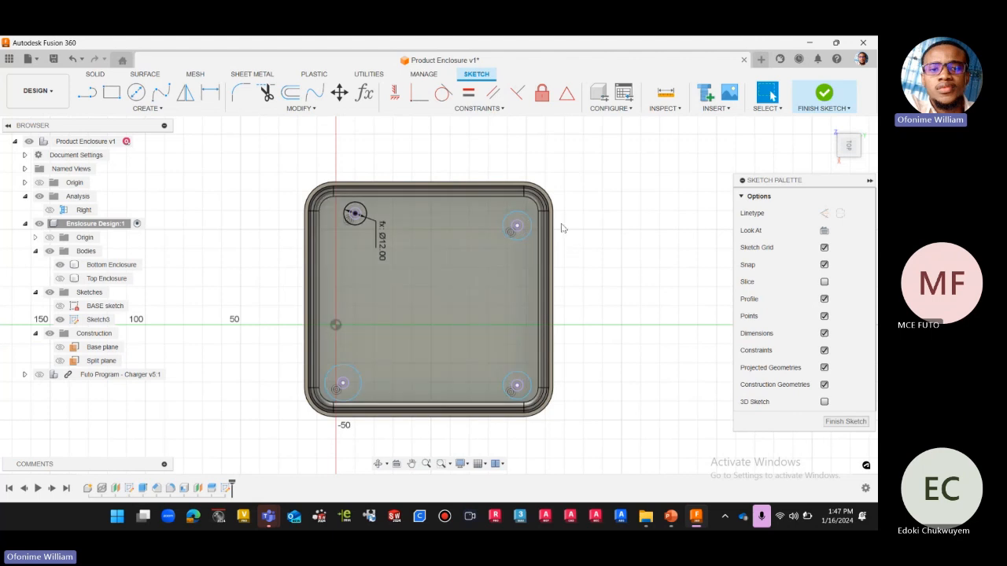
{"action": "scroll", "coordinate": [566, 246], "scroll_direction": "up", "scroll_amount": 2}
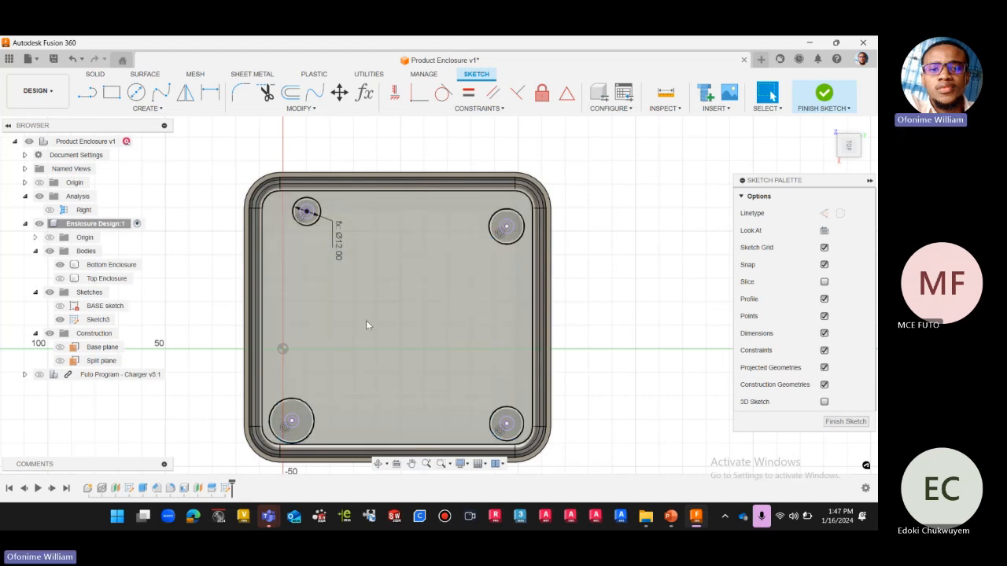
Apply Equal constraints to make the other three boss circles match the dimensioned upper-left circle
{"action": "left_click", "coordinate": [494, 113]}
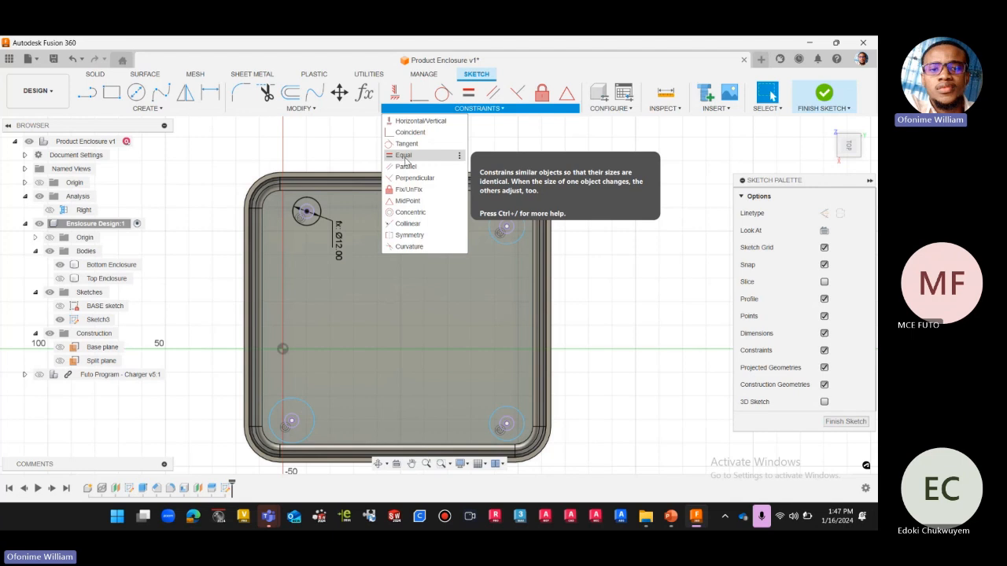
{"action": "left_click", "coordinate": [404, 157]}
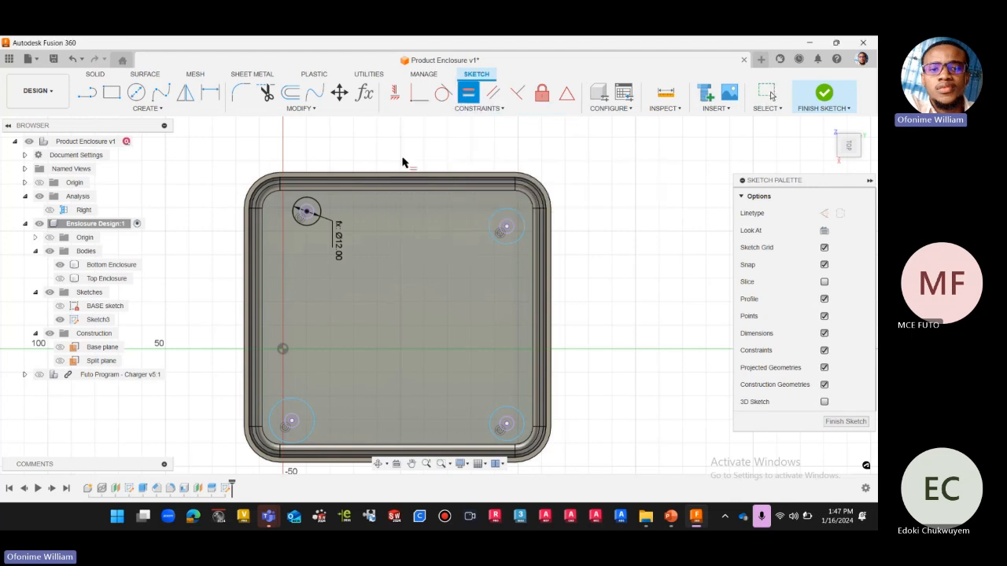
{"action": "left_click", "coordinate": [506, 249]}
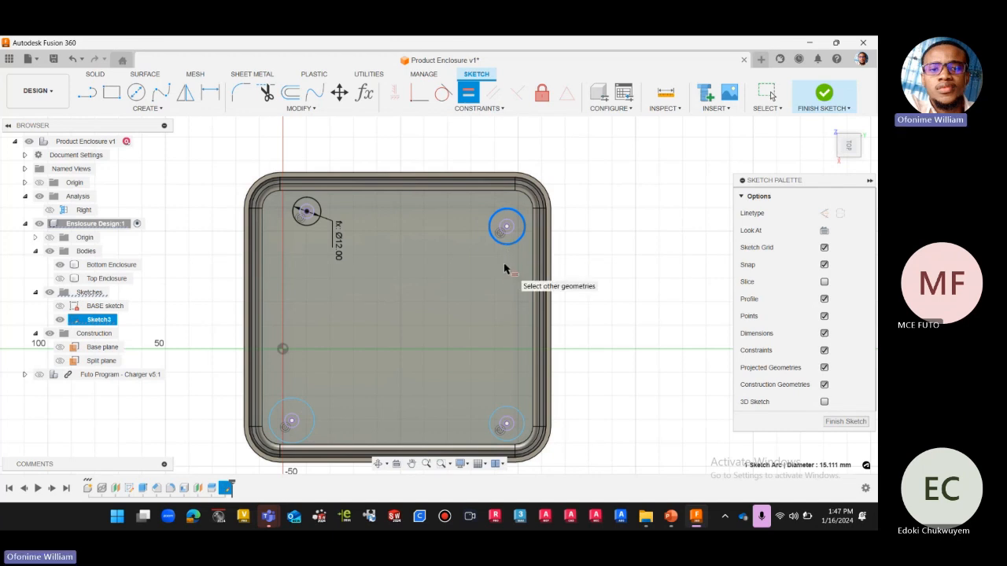
{"action": "left_click", "coordinate": [315, 223]}
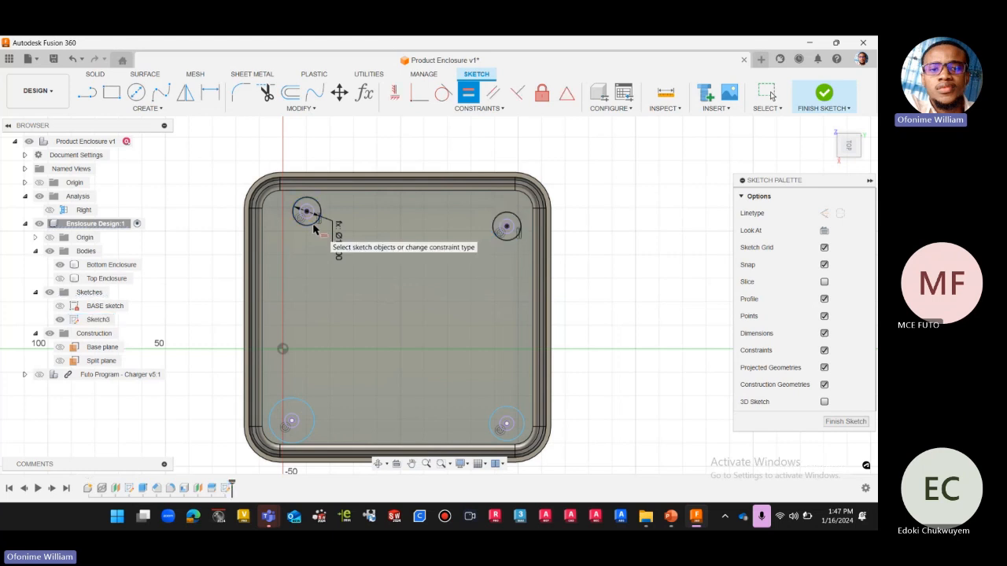
{"action": "scroll", "coordinate": [497, 269], "scroll_direction": "down", "scroll_amount": 1}
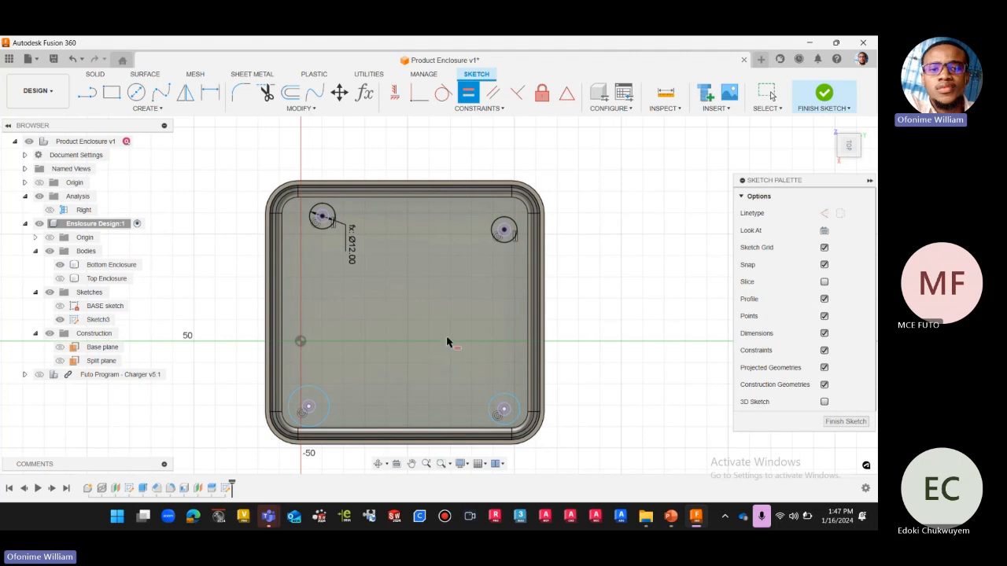
{"action": "left_click", "coordinate": [328, 401]}
{"action": "left_click", "coordinate": [317, 230]}
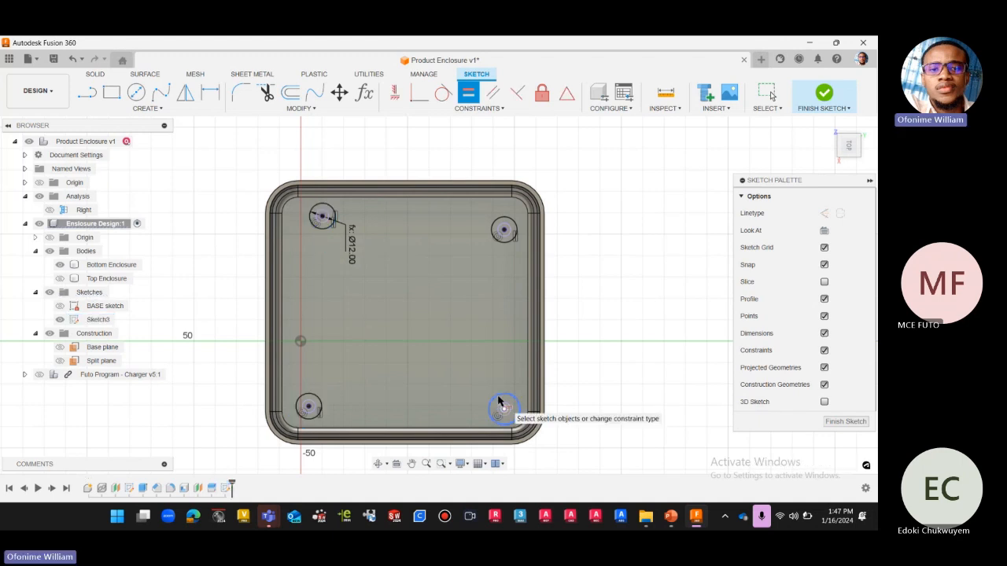
{"action": "left_click", "coordinate": [498, 402]}
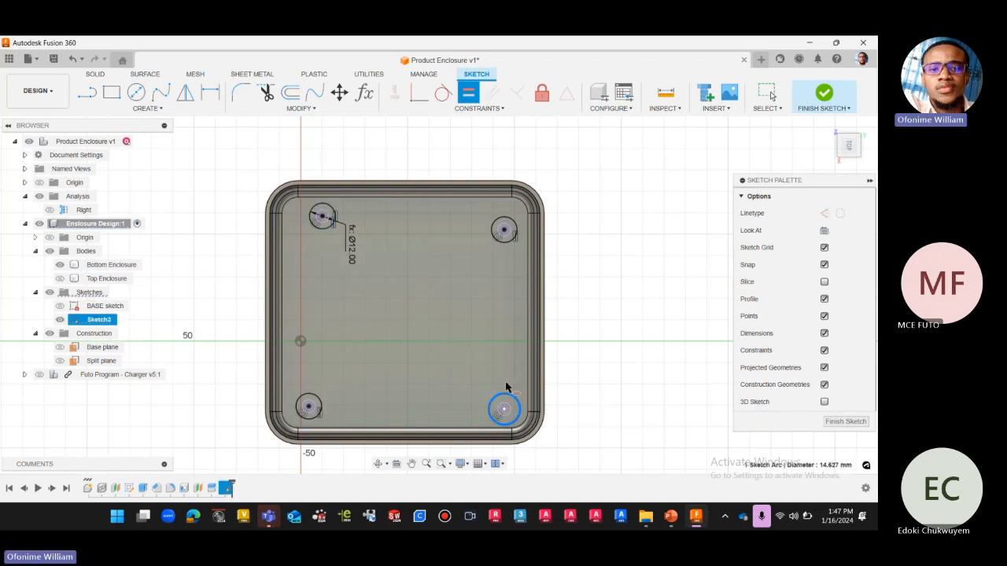
{"action": "key", "text": "Escape"}
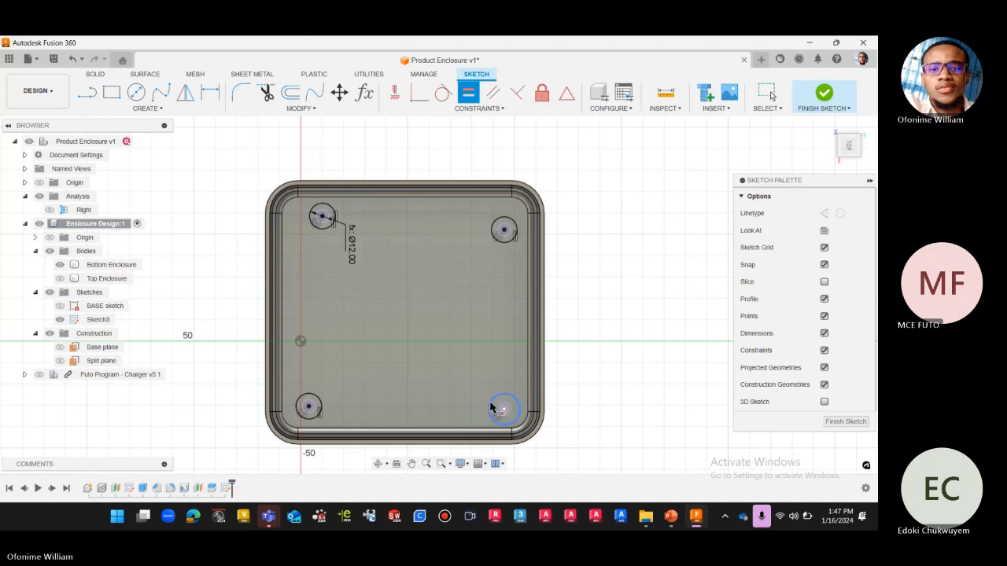
{"action": "left_click", "coordinate": [491, 407]}
{"action": "left_click", "coordinate": [325, 218]}
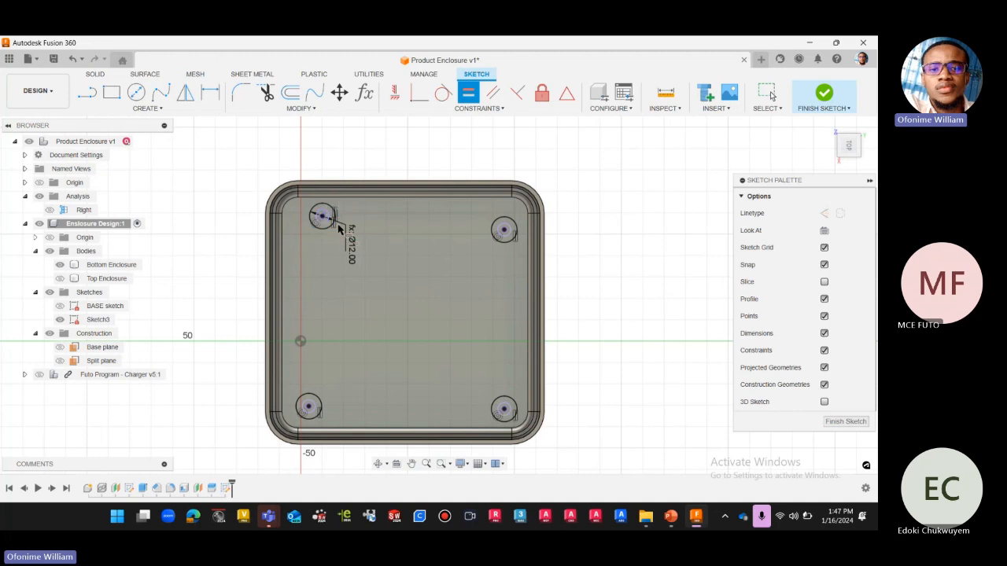
{"action": "key", "text": "Escape"}
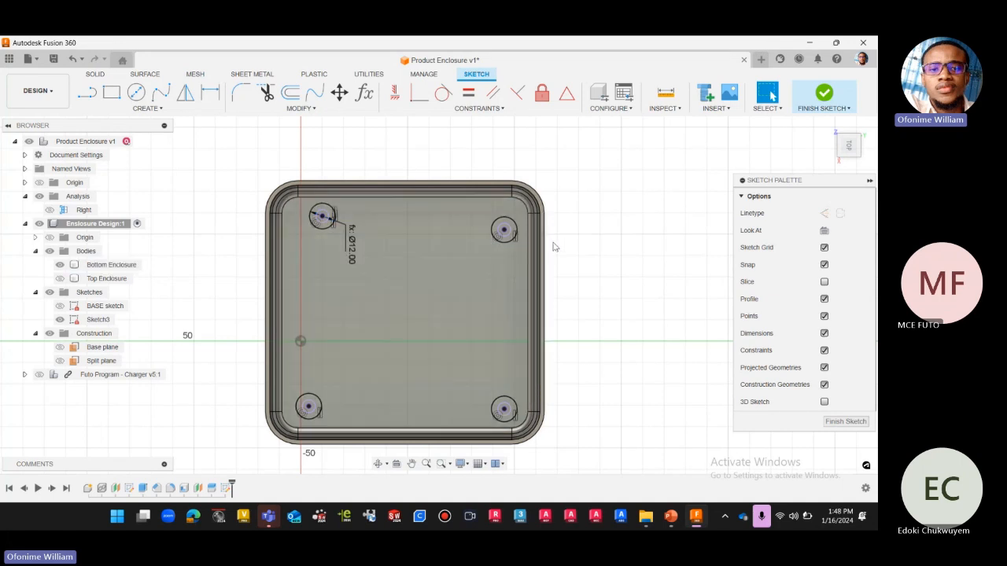
{"action": "scroll", "coordinate": [443, 173], "scroll_direction": "up", "scroll_amount": 2}
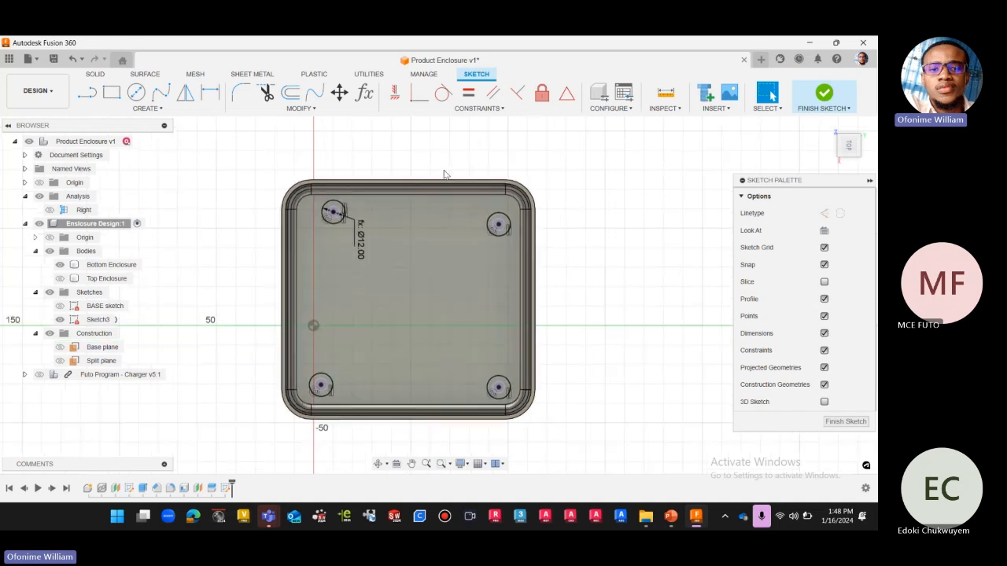
{"action": "scroll", "coordinate": [520, 174], "scroll_direction": "up", "scroll_amount": 1}
{"action": "scroll", "coordinate": [528, 173], "scroll_direction": "down", "scroll_amount": 2}
{"action": "scroll", "coordinate": [540, 178], "scroll_direction": "up", "scroll_amount": 1}
{"action": "scroll", "coordinate": [543, 182], "scroll_direction": "down", "scroll_amount": 1}
{"action": "scroll", "coordinate": [544, 180], "scroll_direction": "up", "scroll_amount": 1}
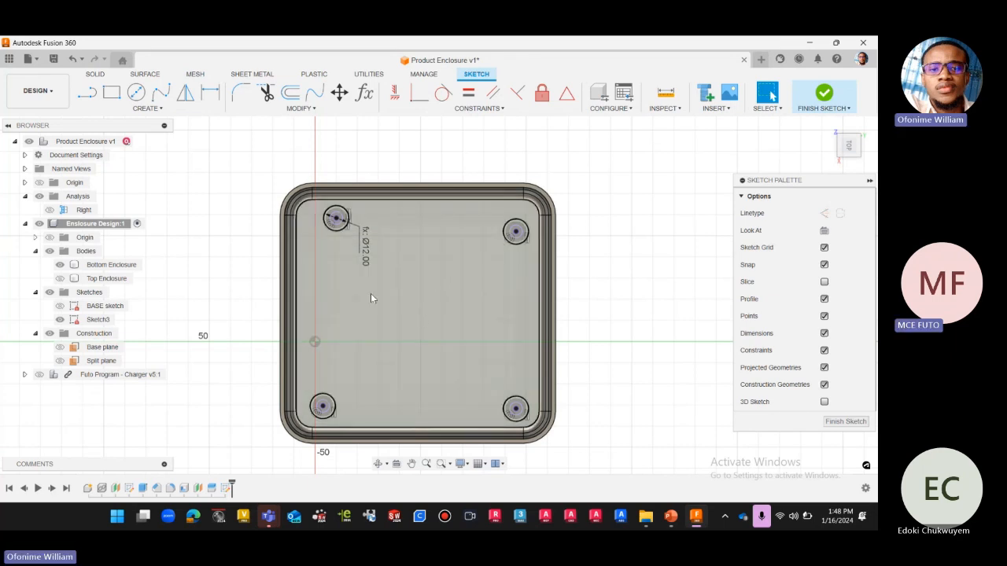
{"action": "scroll", "coordinate": [389, 262], "scroll_direction": "up", "scroll_amount": 1}
{"action": "scroll", "coordinate": [397, 285], "scroll_direction": "down", "scroll_amount": 1}
{"action": "scroll", "coordinate": [396, 287], "scroll_direction": "up", "scroll_amount": 1}
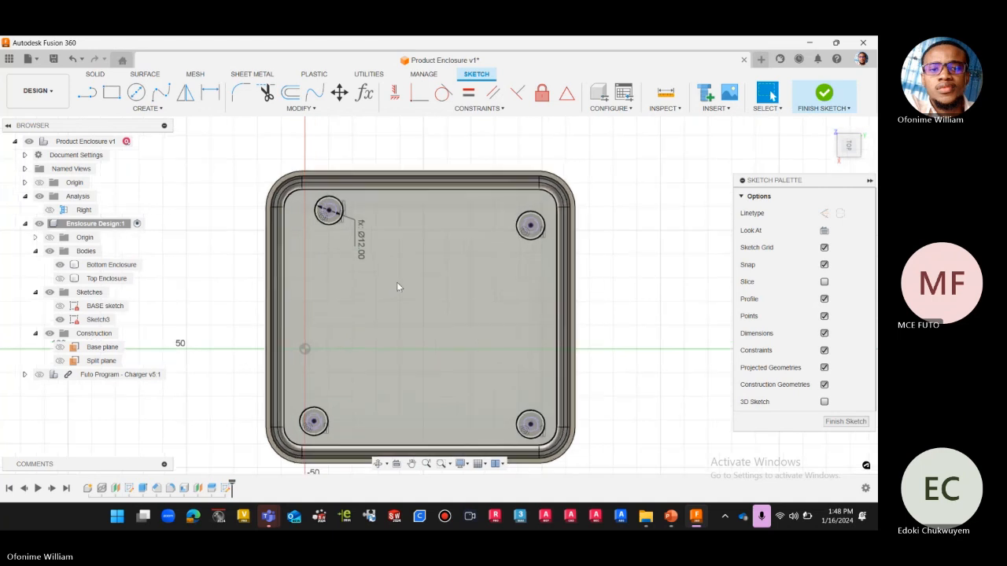
{"action": "scroll", "coordinate": [398, 286], "scroll_direction": "down", "scroll_amount": 1}
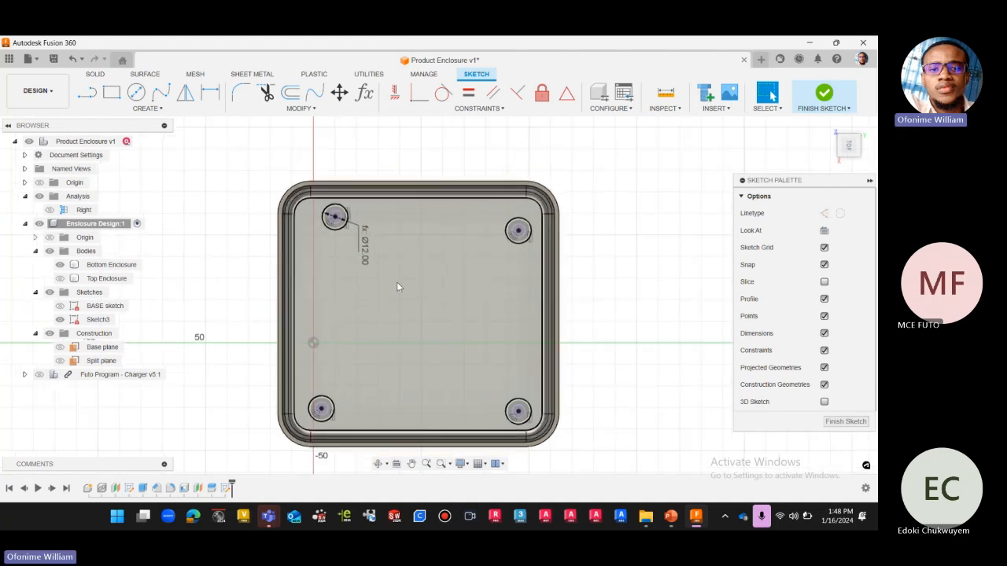
{"action": "scroll", "coordinate": [396, 283], "scroll_direction": "up", "scroll_amount": 1}
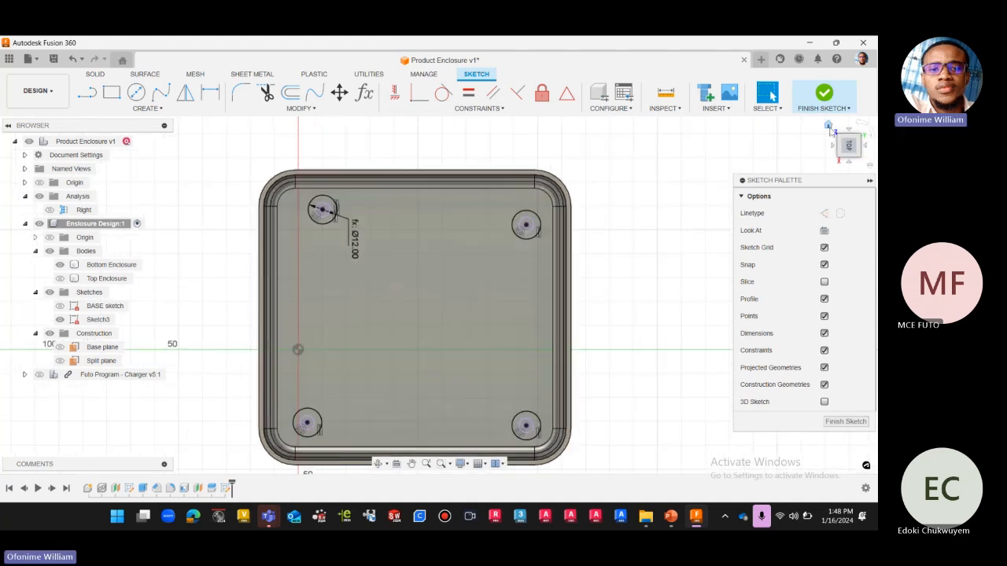
Inspect the four boss circles on the enclosure floor in the isometric home view
{"action": "left_click", "coordinate": [828, 127]}
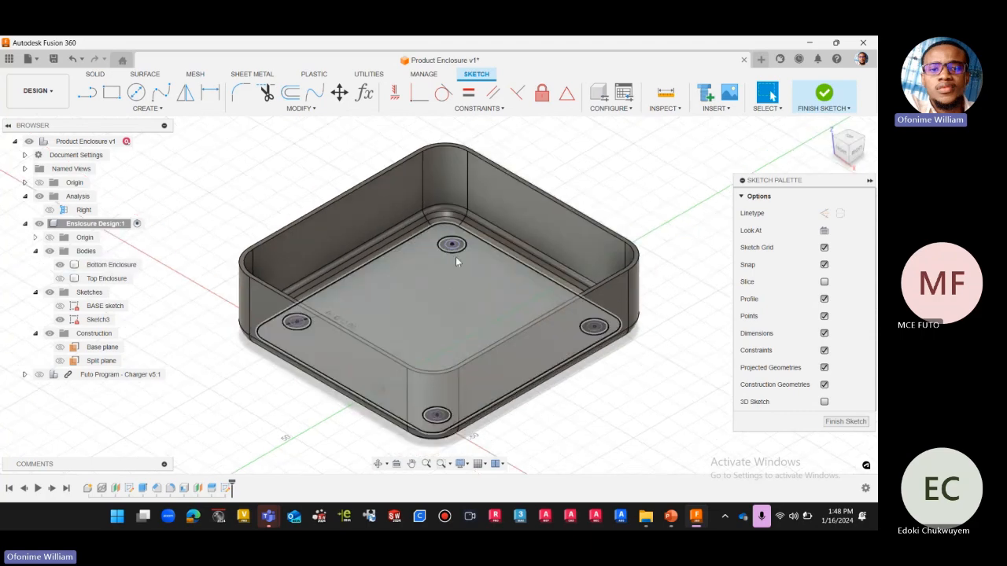
{"action": "scroll", "coordinate": [455, 255], "scroll_direction": "up", "scroll_amount": 4}
{"action": "scroll", "coordinate": [427, 276], "scroll_direction": "down", "scroll_amount": 1}
{"action": "scroll", "coordinate": [427, 274], "scroll_direction": "down", "scroll_amount": 5}
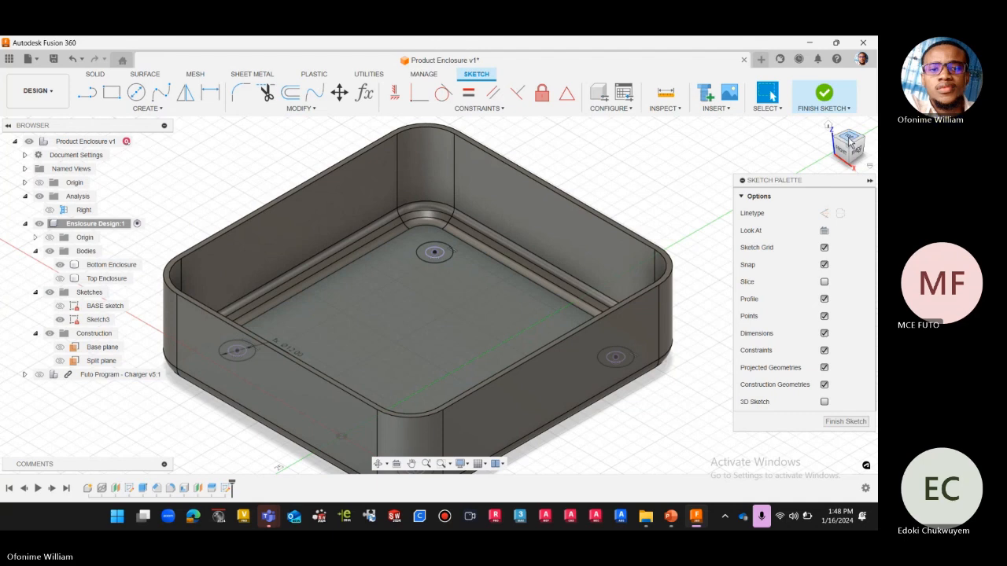
{"action": "scroll", "coordinate": [437, 258], "scroll_direction": "down", "scroll_amount": 2}
{"action": "scroll", "coordinate": [437, 258], "scroll_direction": "up", "scroll_amount": 3}
{"action": "scroll", "coordinate": [414, 264], "scroll_direction": "down", "scroll_amount": 1}
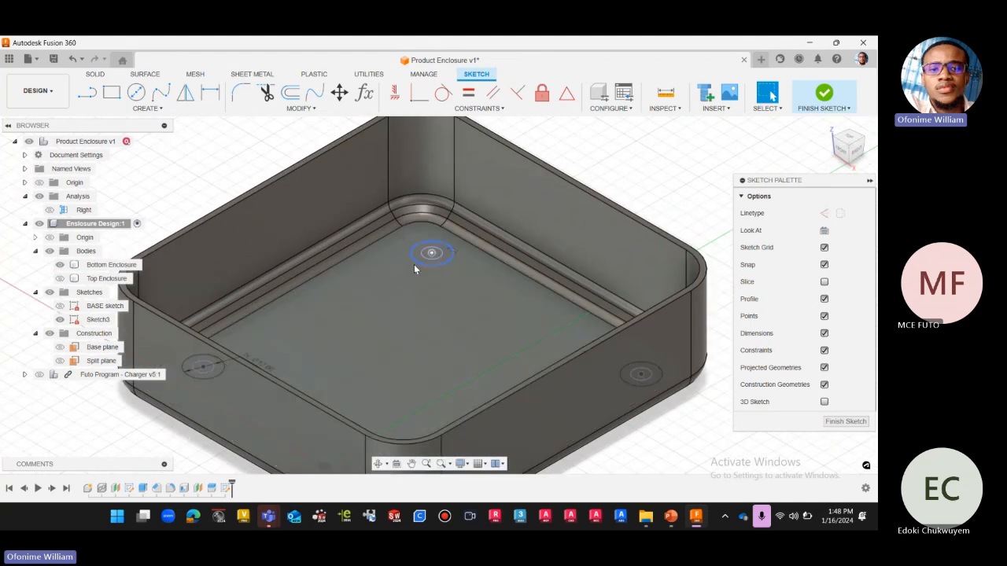
{"action": "scroll", "coordinate": [415, 267], "scroll_direction": "down", "scroll_amount": 1}
{"action": "scroll", "coordinate": [391, 248], "scroll_direction": "down", "scroll_amount": 3}
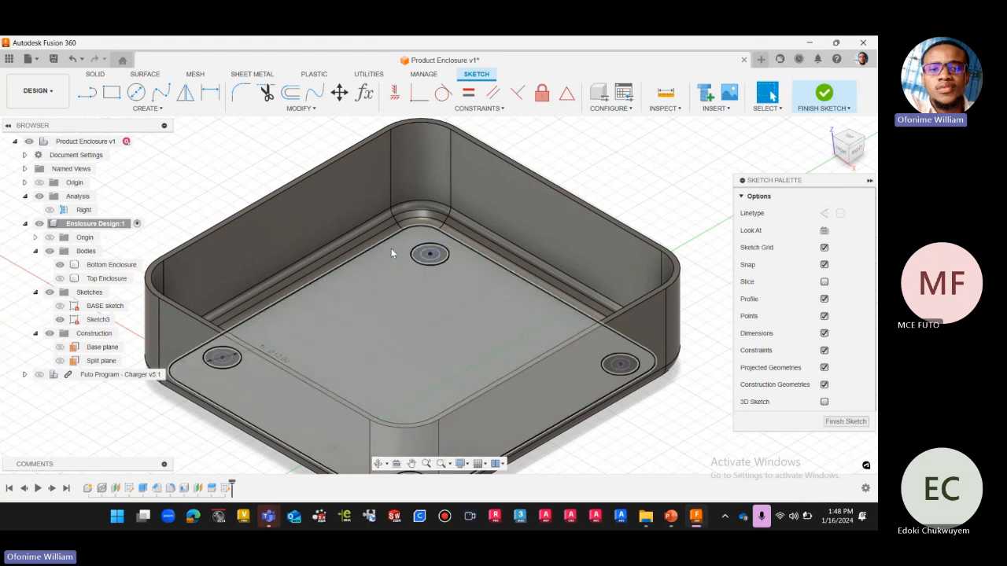
Start an extrusion and select the ring and inner-circle profiles of the boss at the top view's upper-right corner
{"action": "left_click", "coordinate": [98, 75]}
{"action": "left_click", "coordinate": [111, 93]}
{"action": "scroll", "coordinate": [382, 278], "scroll_direction": "up", "scroll_amount": 2}
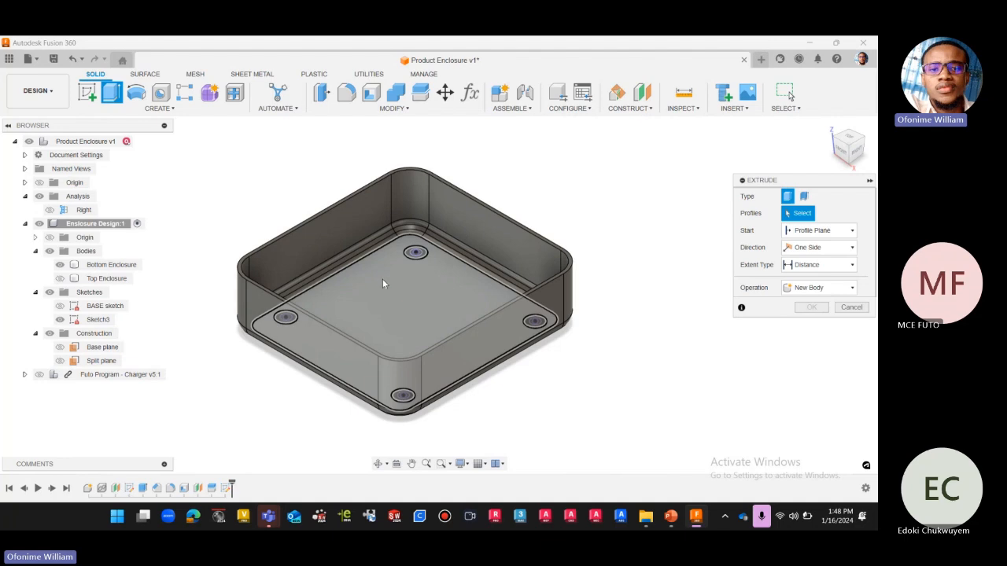
{"action": "scroll", "coordinate": [424, 254], "scroll_direction": "up", "scroll_amount": 5}
{"action": "scroll", "coordinate": [424, 254], "scroll_direction": "up", "scroll_amount": 3}
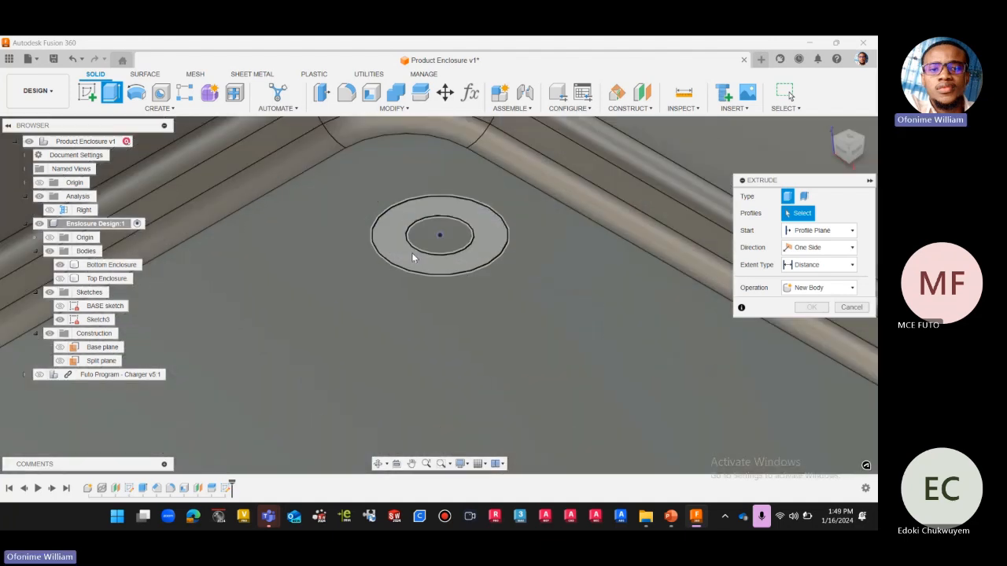
{"action": "left_click", "coordinate": [409, 257]}
{"action": "scroll", "coordinate": [409, 257], "scroll_direction": "down", "scroll_amount": 10}
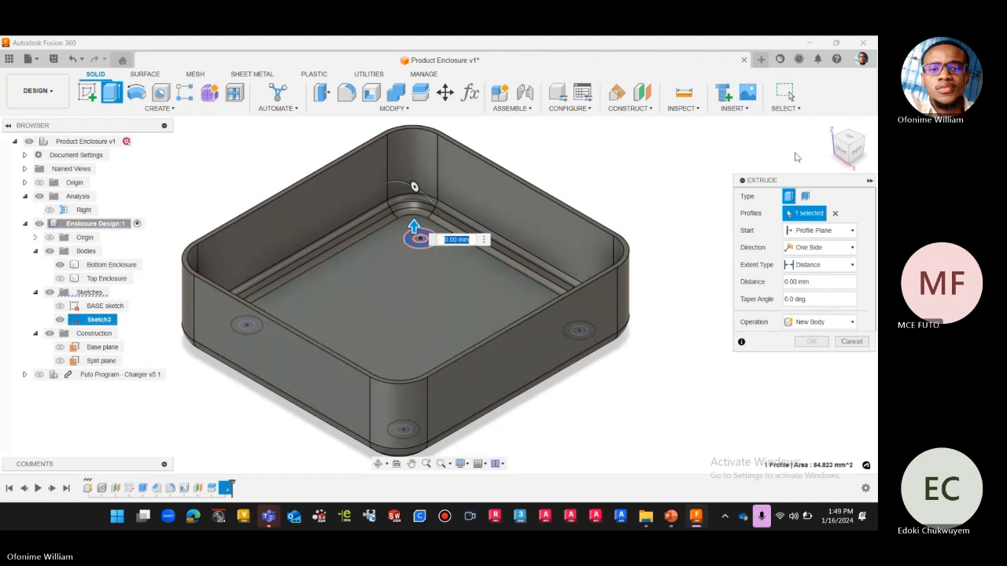
{"action": "left_click_drag", "start_coordinate": [846, 139], "coordinate": [833, 158]}
{"action": "left_click", "coordinate": [833, 158]}
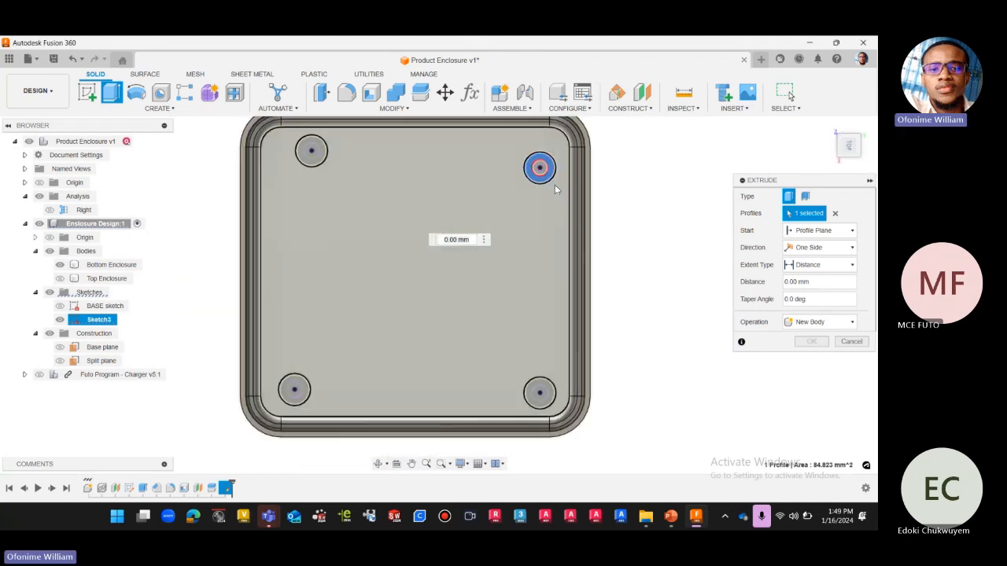
{"action": "scroll", "coordinate": [509, 179], "scroll_direction": "up", "scroll_amount": 6}
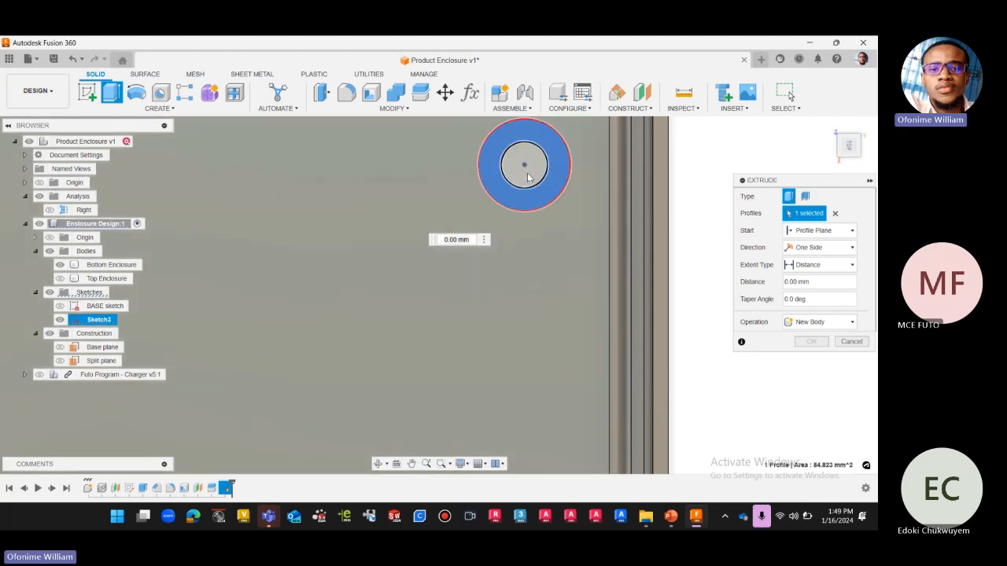
{"action": "left_click", "coordinate": [524, 167]}
{"action": "scroll", "coordinate": [541, 260], "scroll_direction": "down", "scroll_amount": 2}
{"action": "scroll", "coordinate": [555, 340], "scroll_direction": "down", "scroll_amount": 5}
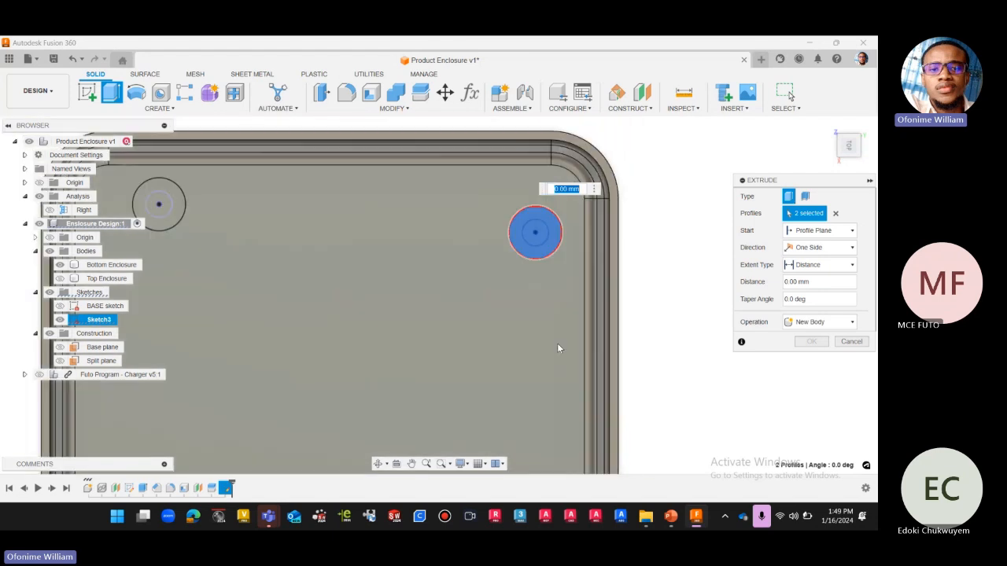
Add the ring and inner-circle profiles of the other three corner bosses to the extrusion
{"action": "scroll", "coordinate": [253, 222], "scroll_direction": "up", "scroll_amount": 2}
{"action": "scroll", "coordinate": [268, 251], "scroll_direction": "up", "scroll_amount": 2}
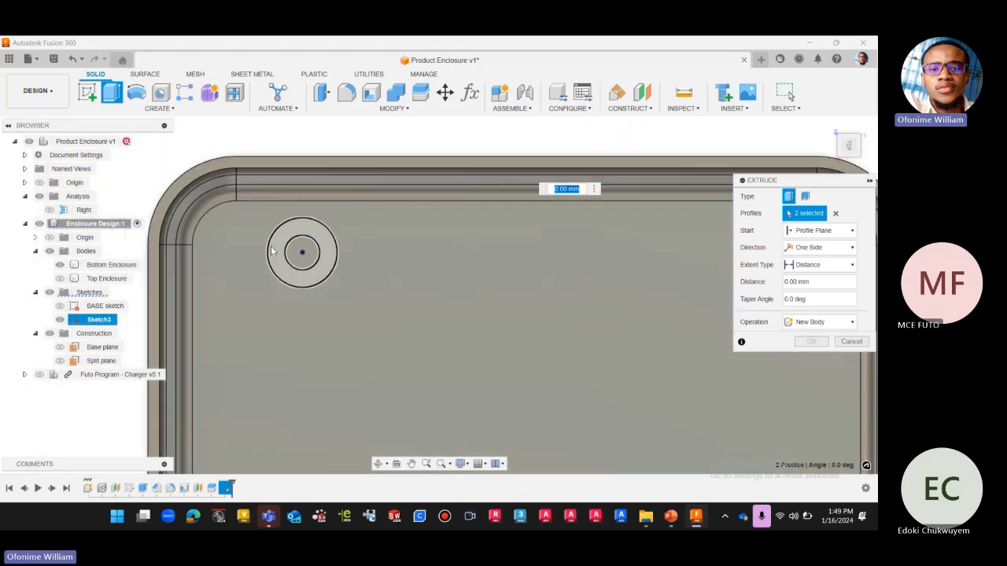
{"action": "left_click", "coordinate": [280, 256]}
{"action": "left_click", "coordinate": [299, 257]}
{"action": "scroll", "coordinate": [300, 256], "scroll_direction": "down", "scroll_amount": 6}
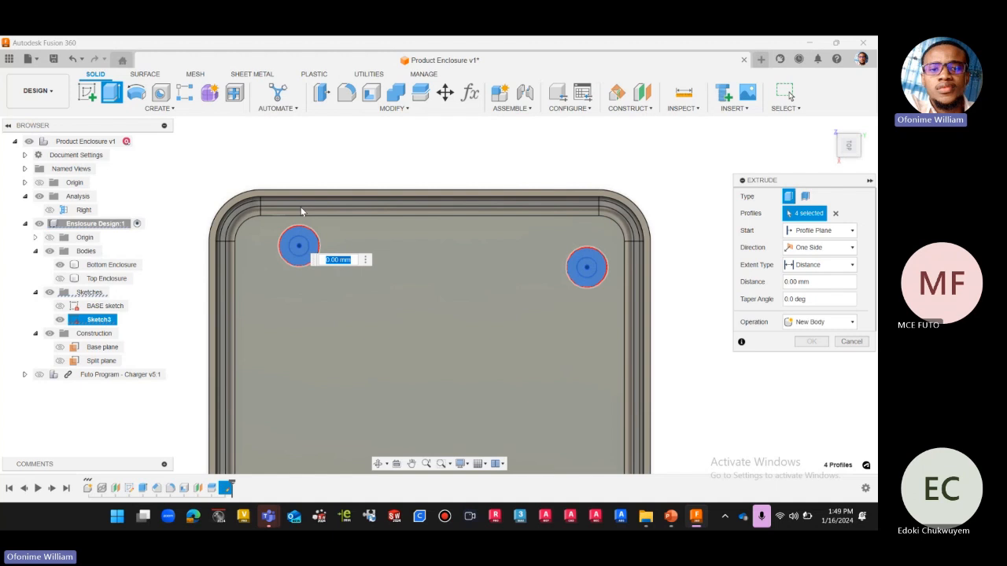
{"action": "scroll", "coordinate": [309, 336], "scroll_direction": "up", "scroll_amount": 4}
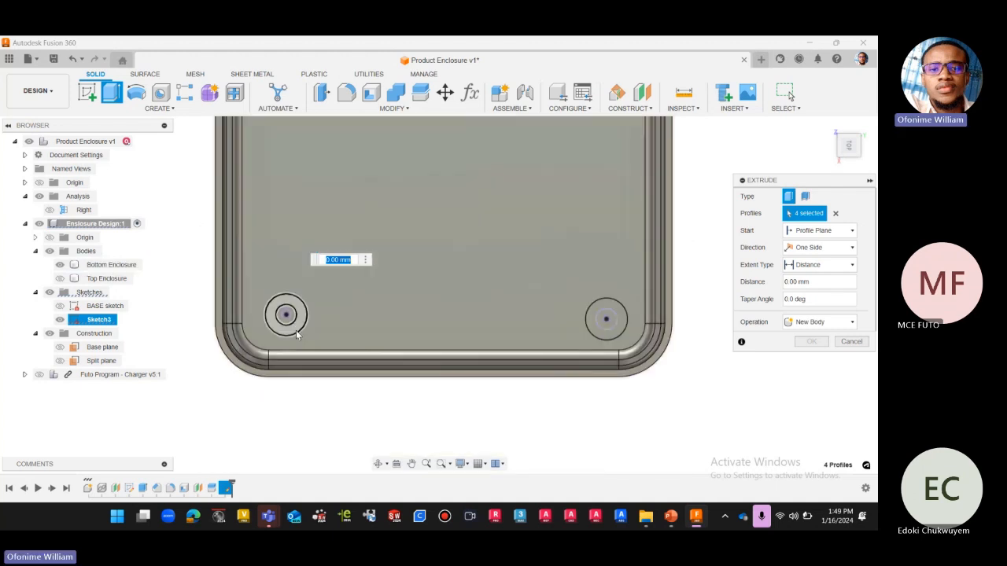
{"action": "left_click", "coordinate": [296, 329]}
{"action": "left_click", "coordinate": [309, 317]}
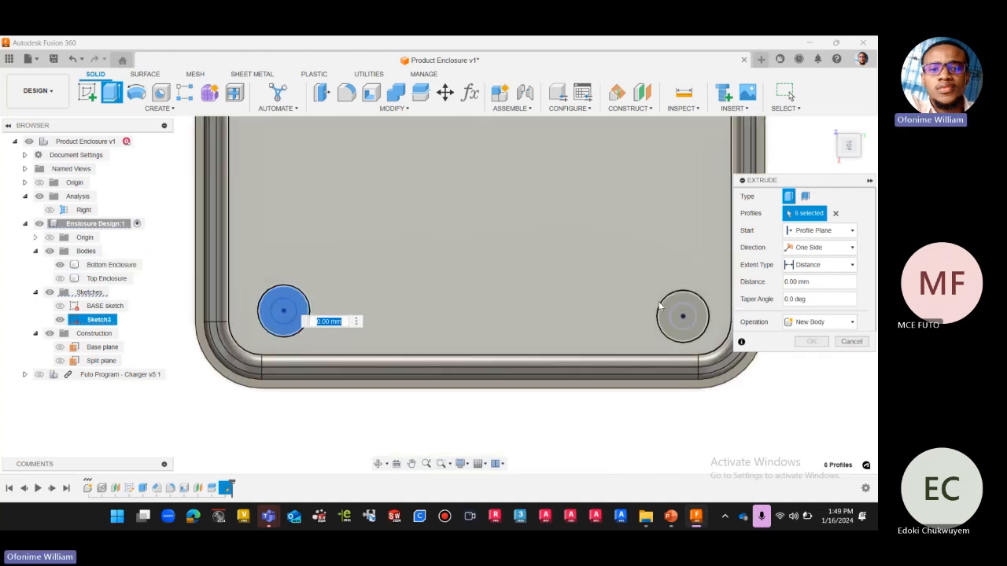
{"action": "left_click", "coordinate": [681, 316]}
{"action": "left_click", "coordinate": [681, 316]}
{"action": "scroll", "coordinate": [420, 338], "scroll_direction": "down", "scroll_amount": 5}
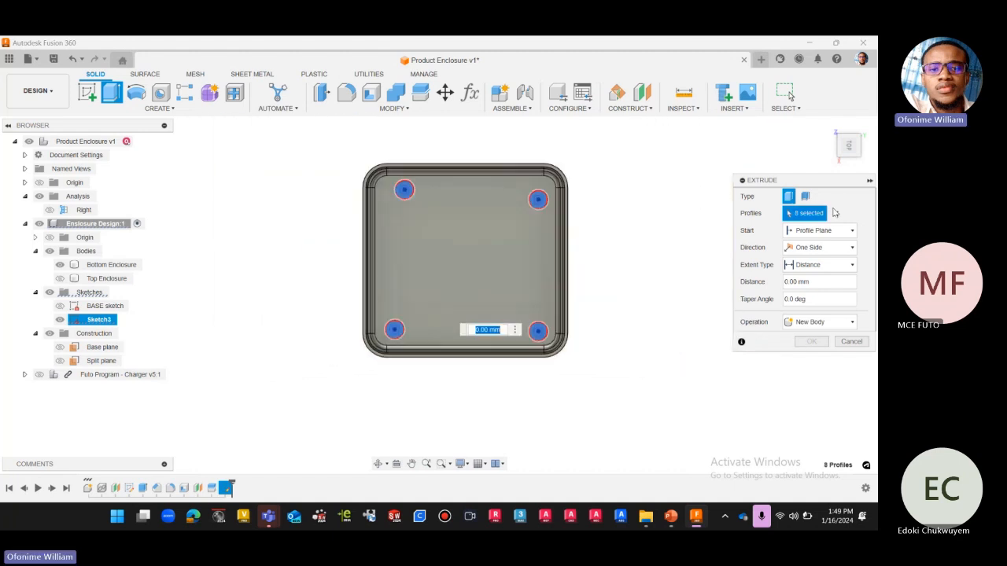
Try extruding the four boss profiles upward 50 mm from the enclosure floor
{"action": "left_click", "coordinate": [830, 128]}
{"action": "left_click_drag", "start_coordinate": [595, 322], "coordinate": [582, 258]}
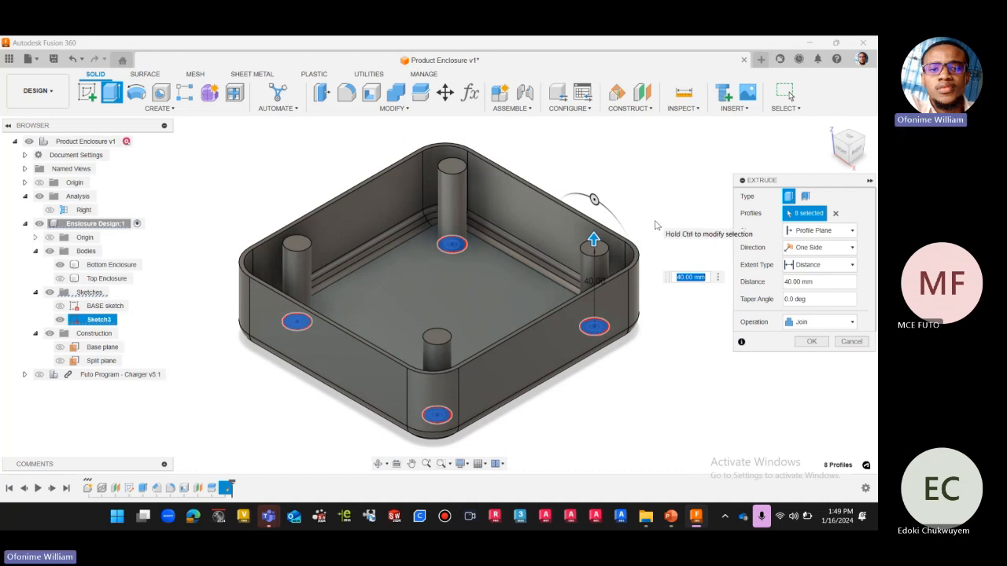
{"action": "mouse_move", "coordinate": [594, 240]}
{"action": "left_mouse_down"}
{"action": "mouse_move", "coordinate": [589, 153]}
{"action": "mouse_move", "coordinate": [584, 295]}
{"action": "mouse_move", "coordinate": [592, 226]}
{"action": "left_mouse_up"}
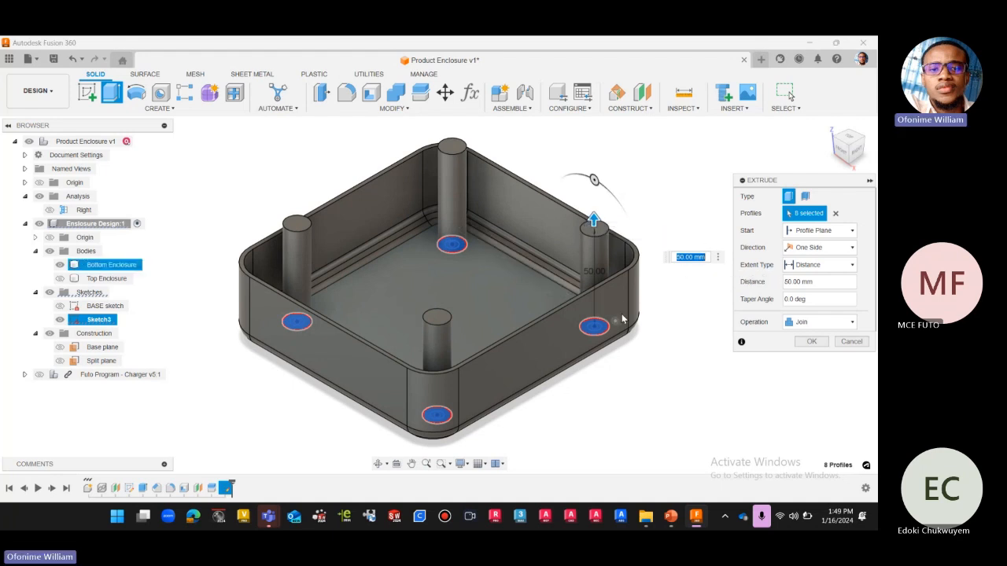
Show the Futo Program - Charger component and compare the boss height with it from the right side
{"action": "left_click", "coordinate": [39, 376]}
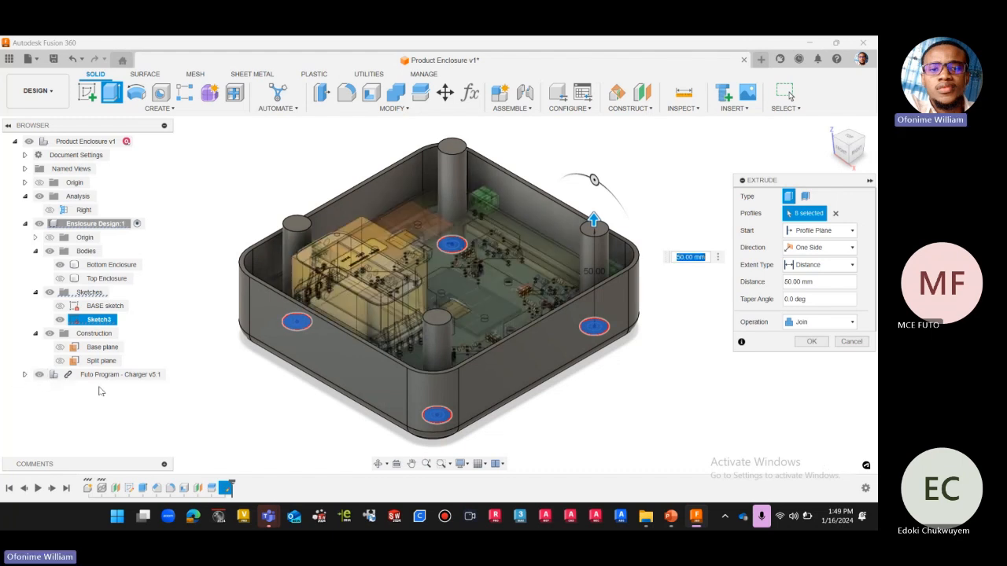
{"action": "left_click", "coordinate": [854, 150]}
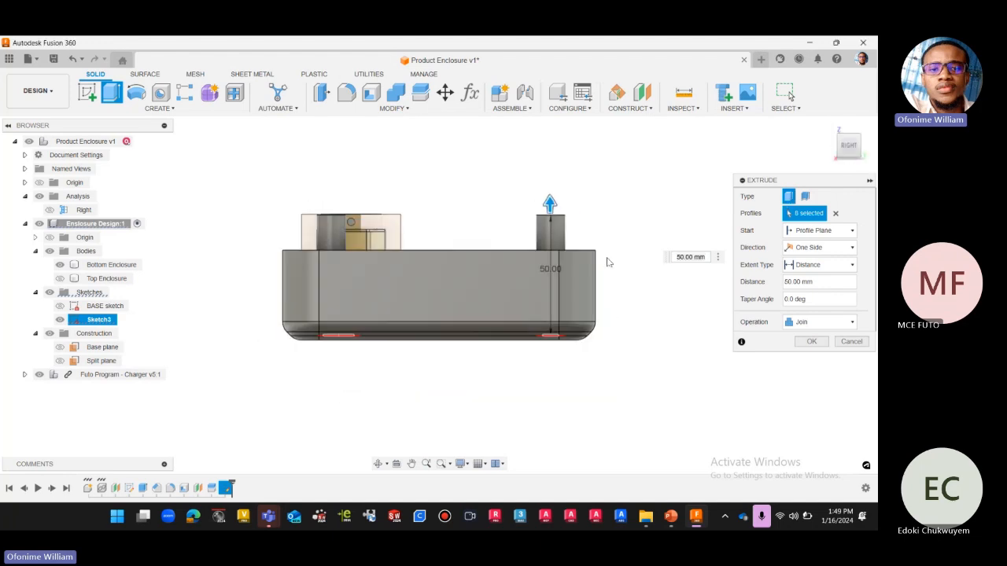
{"action": "scroll", "coordinate": [568, 326], "scroll_direction": "up", "scroll_amount": 5}
{"action": "scroll", "coordinate": [620, 346], "scroll_direction": "down", "scroll_amount": 3}
{"action": "scroll", "coordinate": [620, 349], "scroll_direction": "down", "scroll_amount": 1}
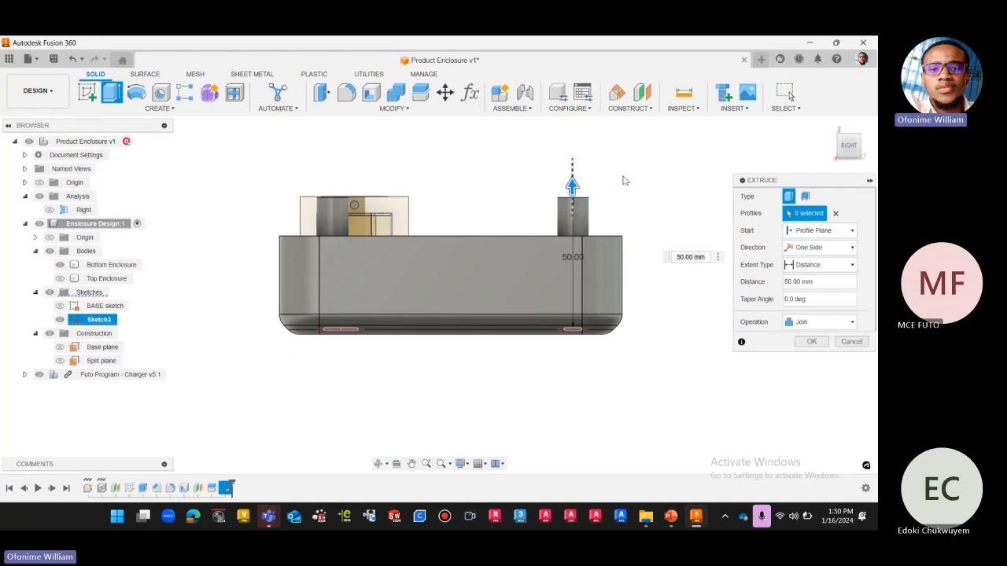
Reduce the four bosses' extrusion distance to 10 mm
{"action": "left_click", "coordinate": [849, 136]}
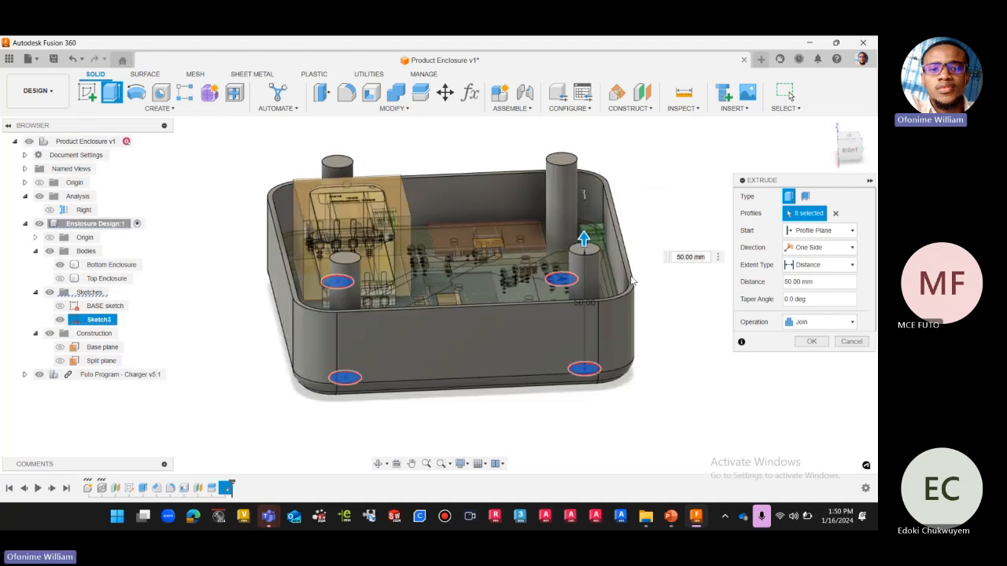
{"action": "left_click_drag", "start_coordinate": [849, 142], "coordinate": [849, 152]}
{"action": "left_click_drag", "start_coordinate": [584, 272], "coordinate": [584, 356]}
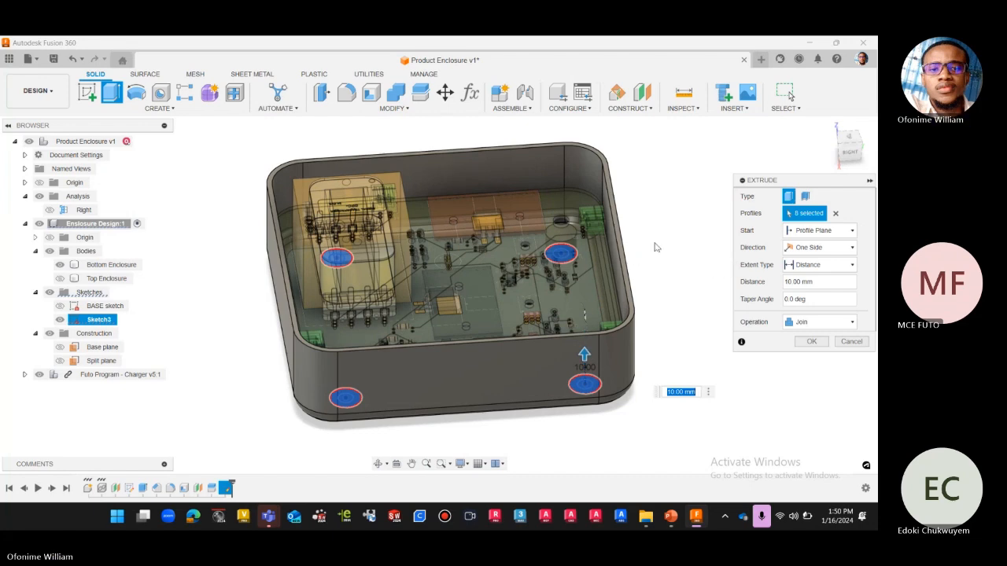
Show the Right section analysis and inspect the gap between a boss and the charger board from the right side
{"action": "left_click", "coordinate": [49, 210]}
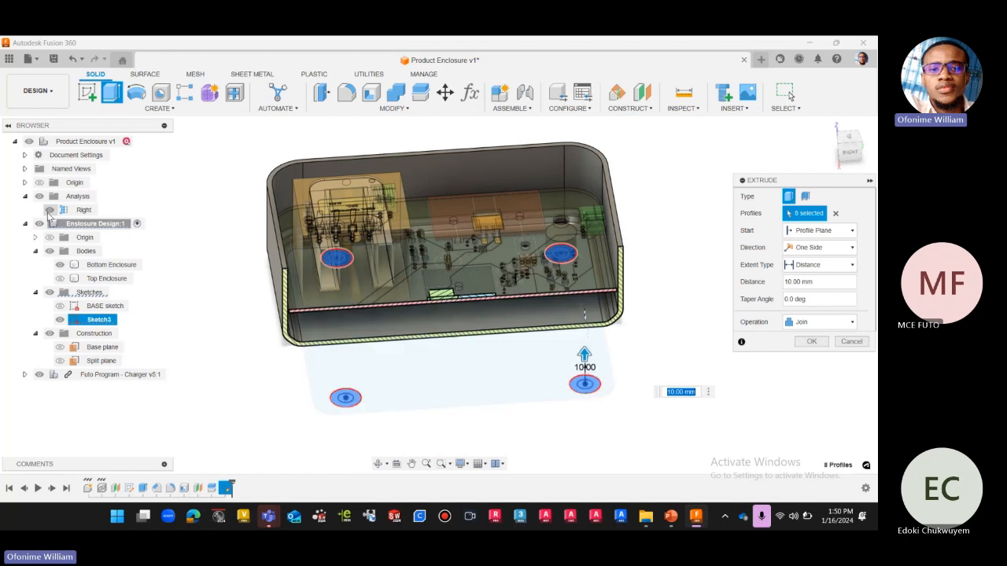
{"action": "left_click", "coordinate": [849, 155]}
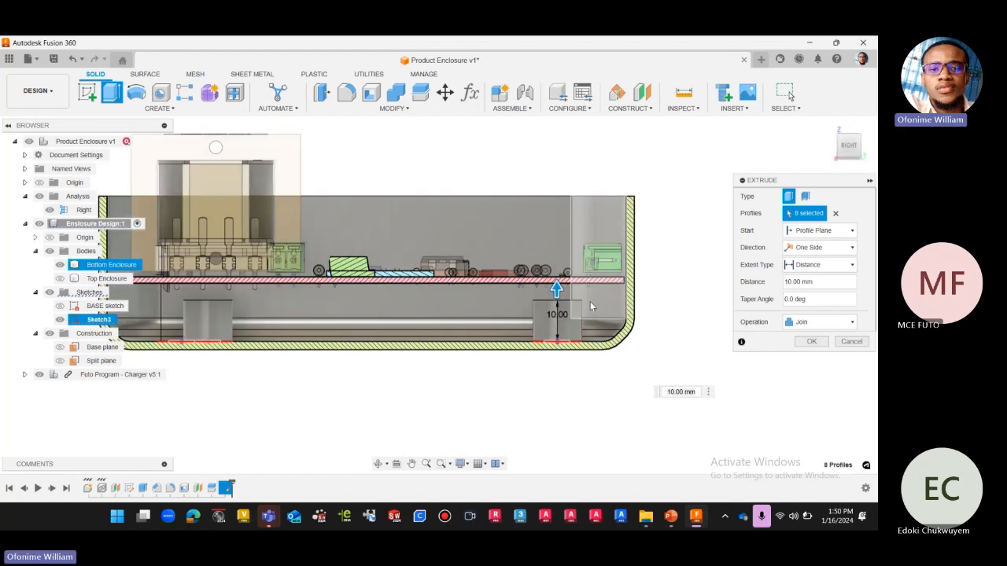
{"action": "scroll", "coordinate": [589, 303], "scroll_direction": "up", "scroll_amount": 5}
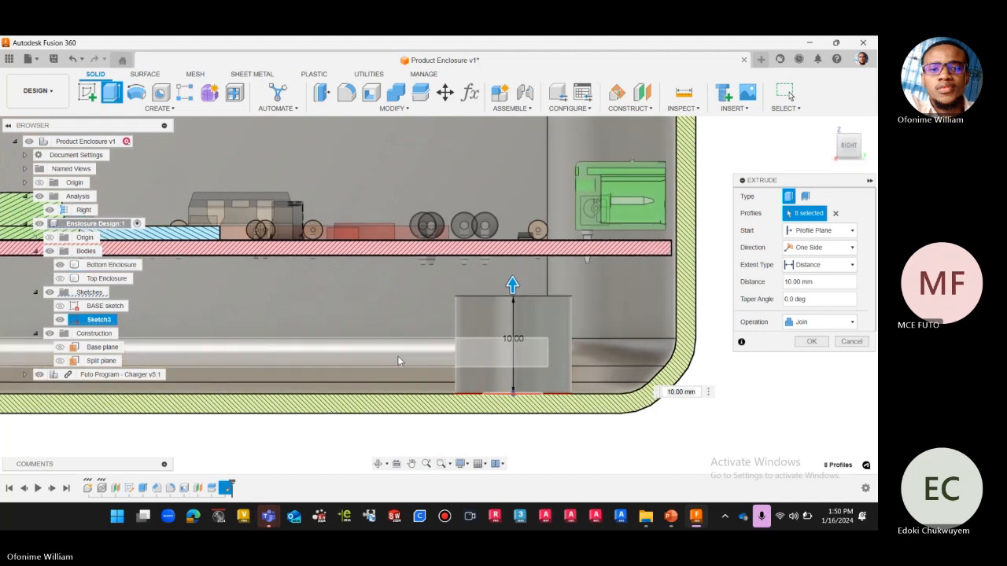
{"action": "scroll", "coordinate": [397, 360], "scroll_direction": "up", "scroll_amount": 2}
{"action": "scroll", "coordinate": [624, 273], "scroll_direction": "up", "scroll_amount": 2}
{"action": "scroll", "coordinate": [374, 340], "scroll_direction": "down", "scroll_amount": 3}
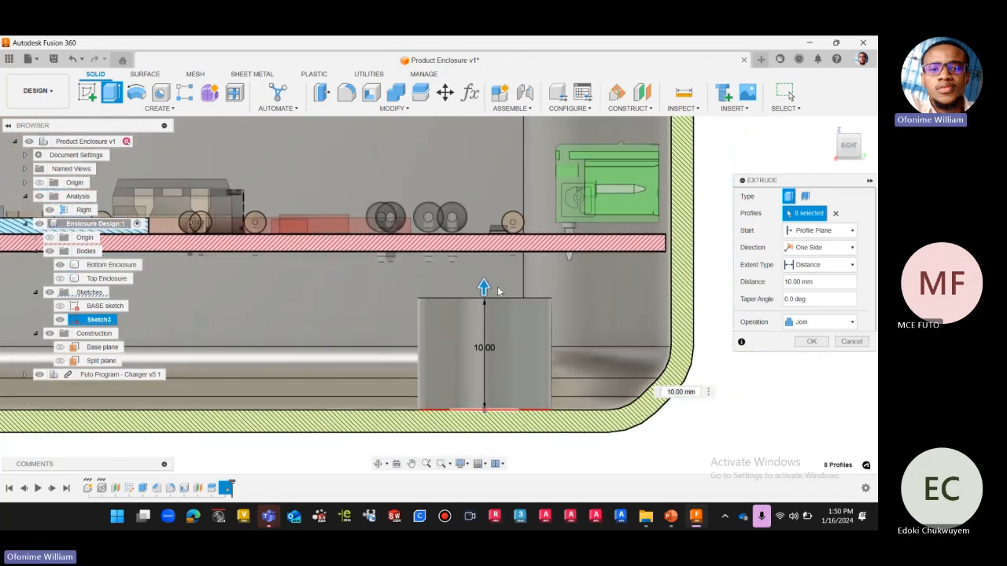
{"action": "scroll", "coordinate": [550, 286], "scroll_direction": "up", "scroll_amount": 2}
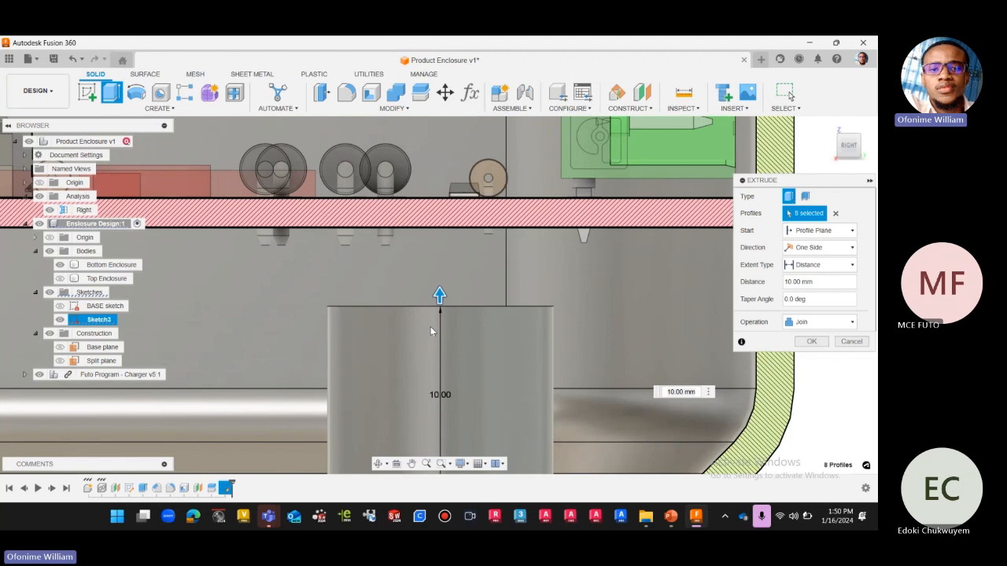
Try raising the four bosses' extrusion distance to 11 mm and compare it with the board's underside
{"action": "left_click_drag", "start_coordinate": [439, 294], "coordinate": [440, 277]}
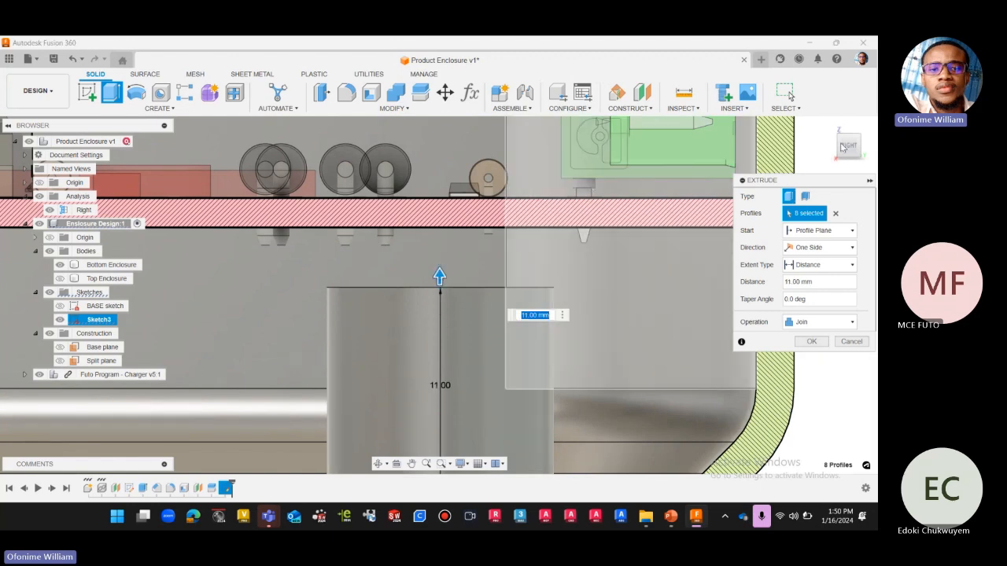
{"action": "left_click_drag", "start_coordinate": [843, 141], "coordinate": [844, 145]}
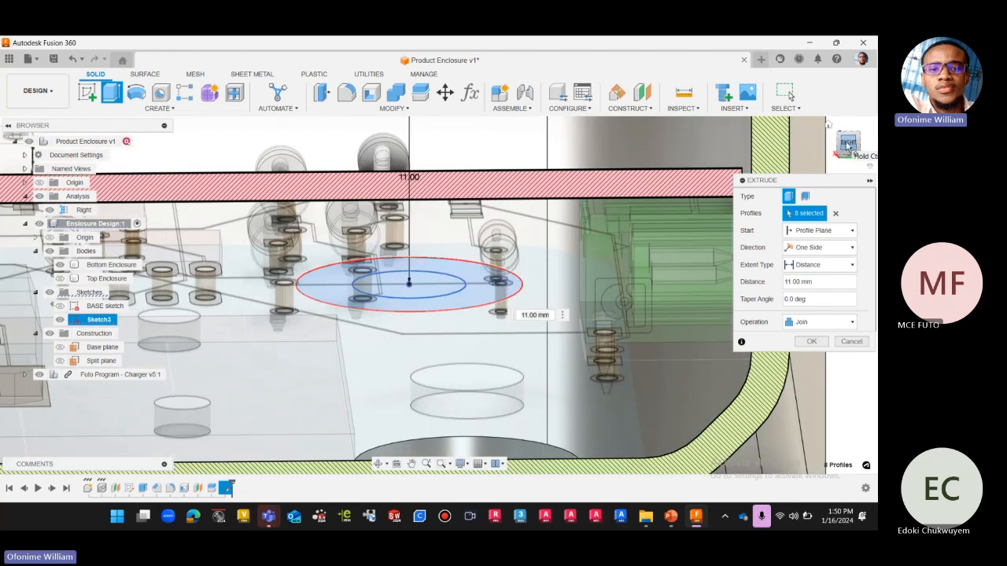
{"action": "left_click", "coordinate": [847, 144]}
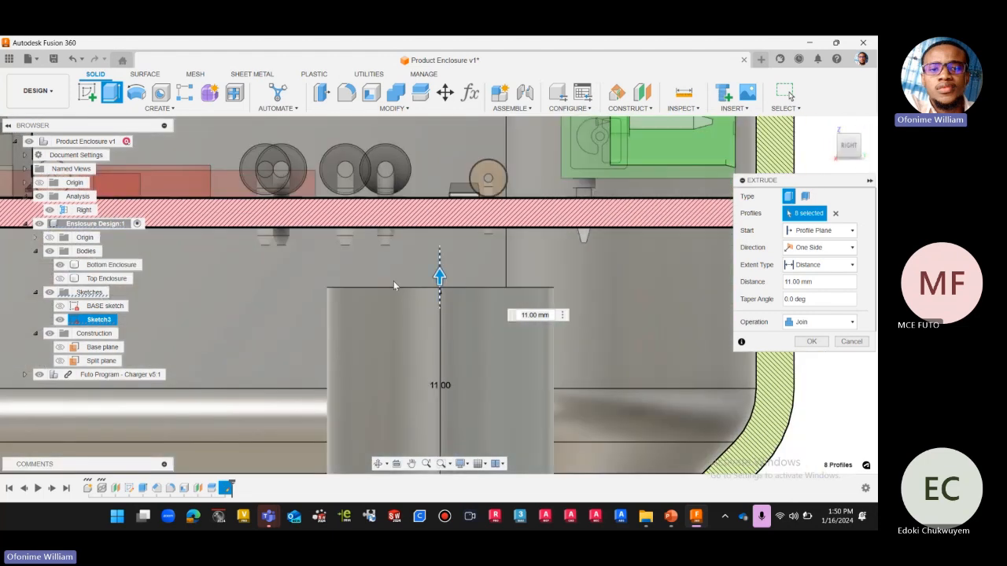
{"action": "scroll", "coordinate": [389, 284], "scroll_direction": "down", "scroll_amount": 1}
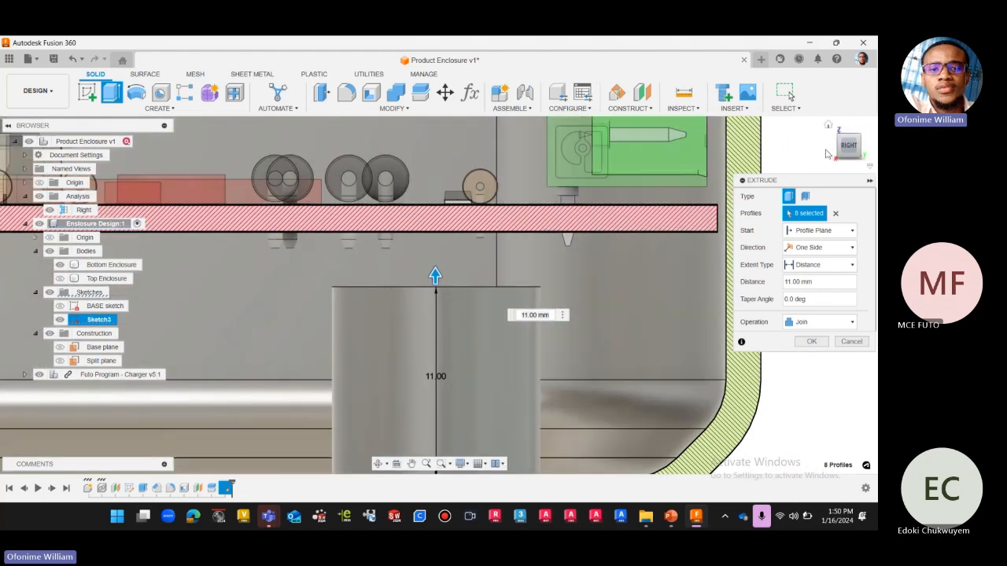
{"action": "left_click_drag", "start_coordinate": [848, 145], "coordinate": [847, 157]}
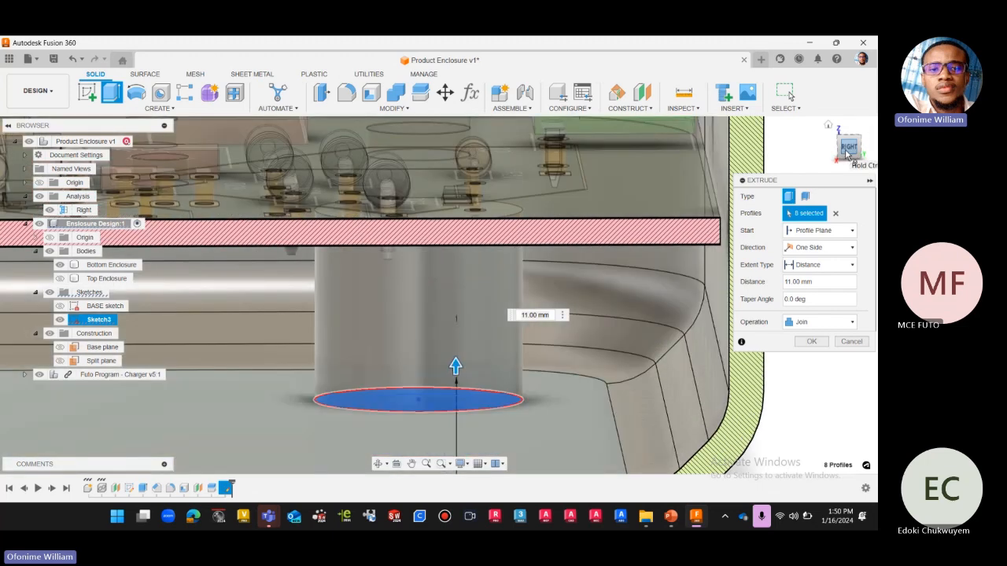
{"action": "left_click", "coordinate": [847, 153]}
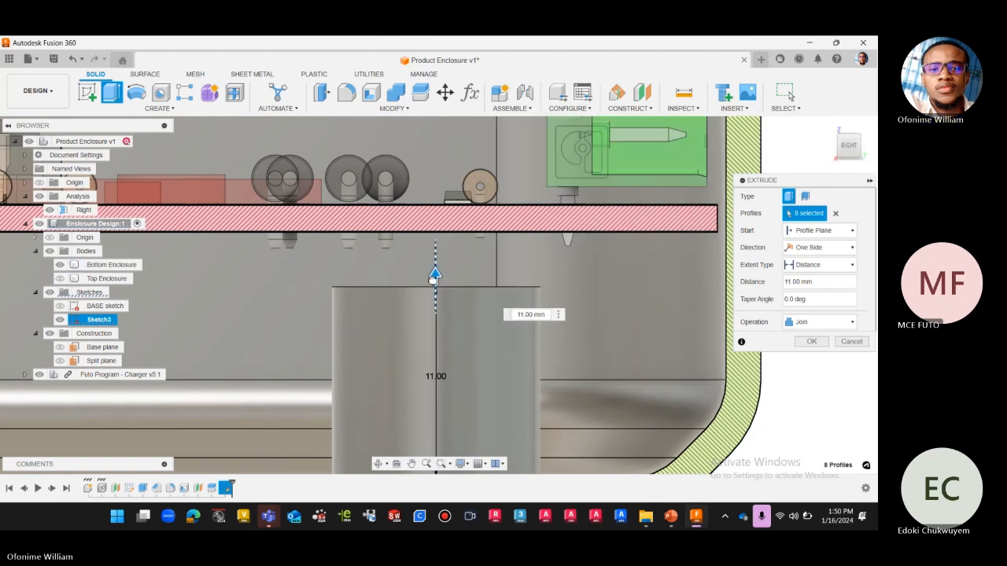
Examine the remaining clearance between the boss tops and the charger board along the sectioned enclosure
{"action": "scroll", "coordinate": [393, 260], "scroll_direction": "down", "scroll_amount": 5}
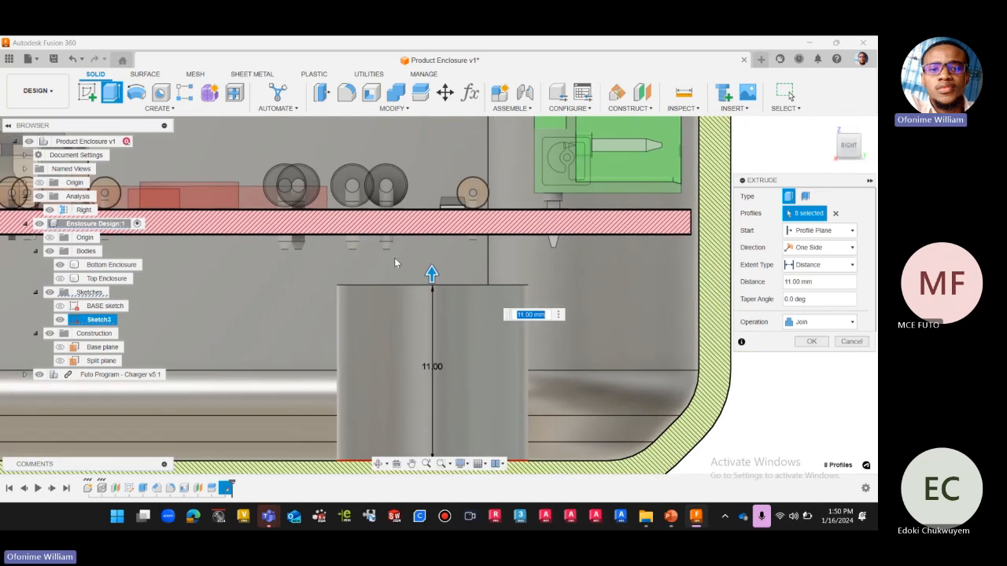
{"action": "scroll", "coordinate": [436, 283], "scroll_direction": "down", "scroll_amount": 5}
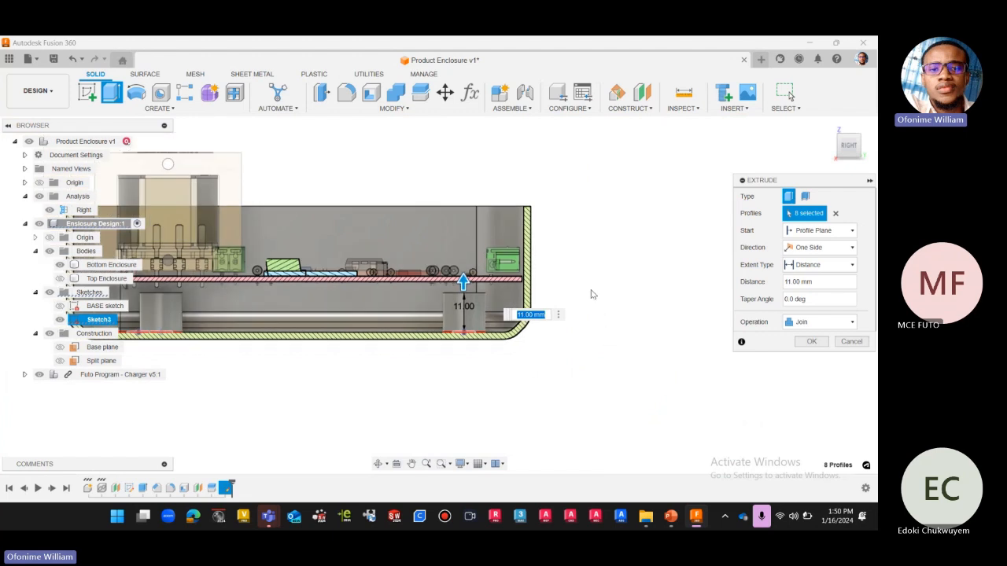
{"action": "scroll", "coordinate": [475, 291], "scroll_direction": "up", "scroll_amount": 2}
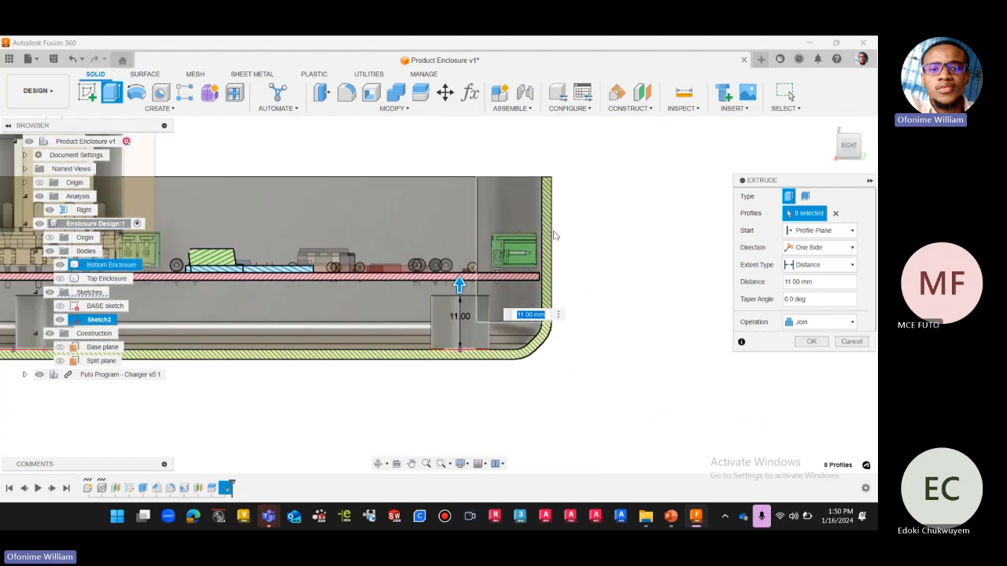
{"action": "scroll", "coordinate": [541, 230], "scroll_direction": "up", "scroll_amount": 3}
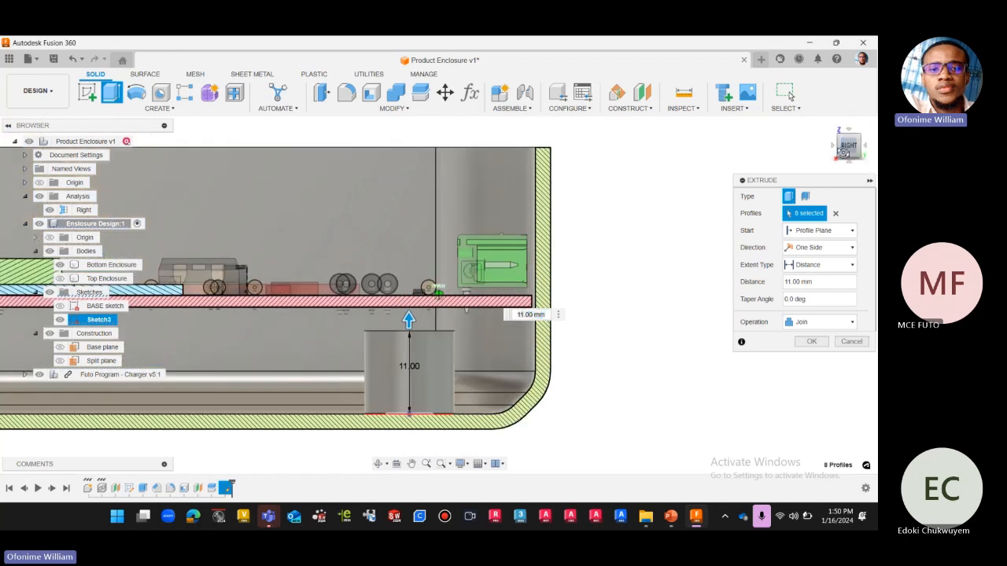
{"action": "left_click", "coordinate": [843, 151]}
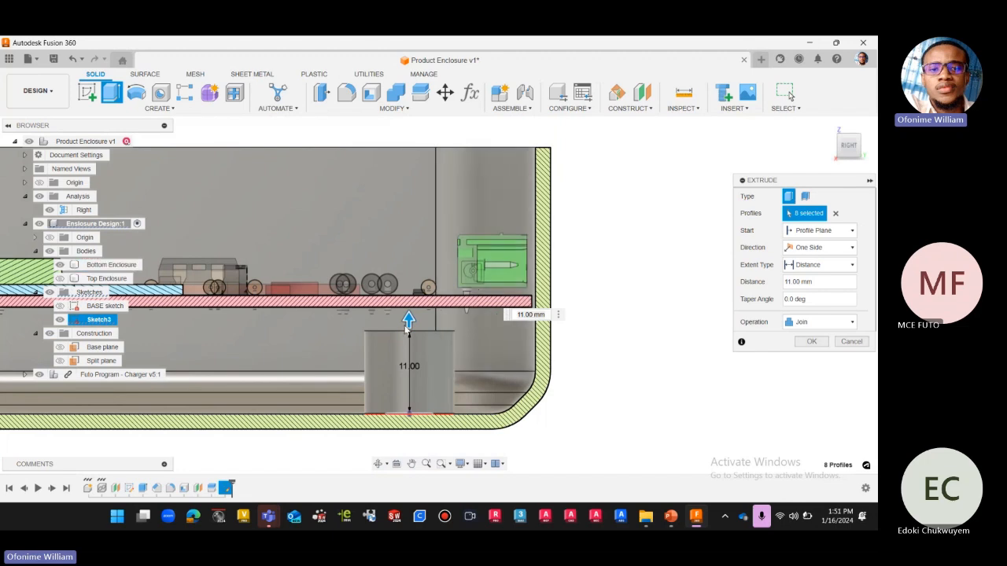
{"action": "scroll", "coordinate": [406, 330], "scroll_direction": "up", "scroll_amount": 2}
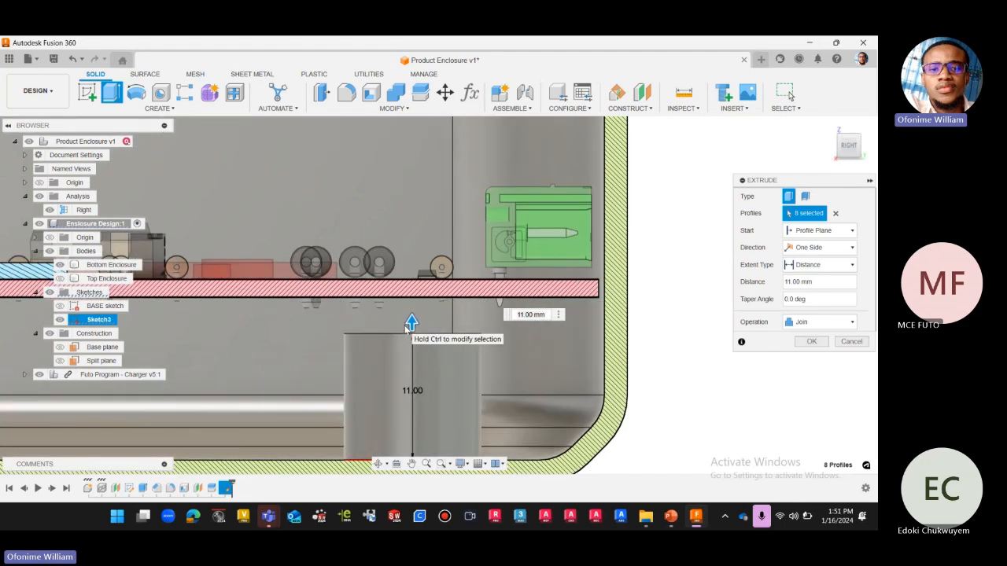
{"action": "left_click", "coordinate": [847, 150]}
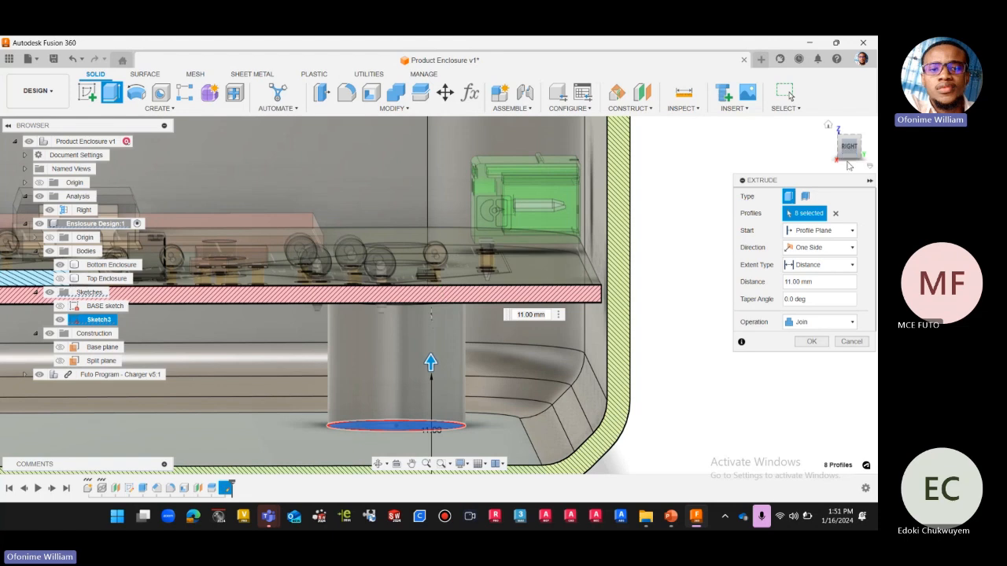
{"action": "left_click", "coordinate": [848, 162]}
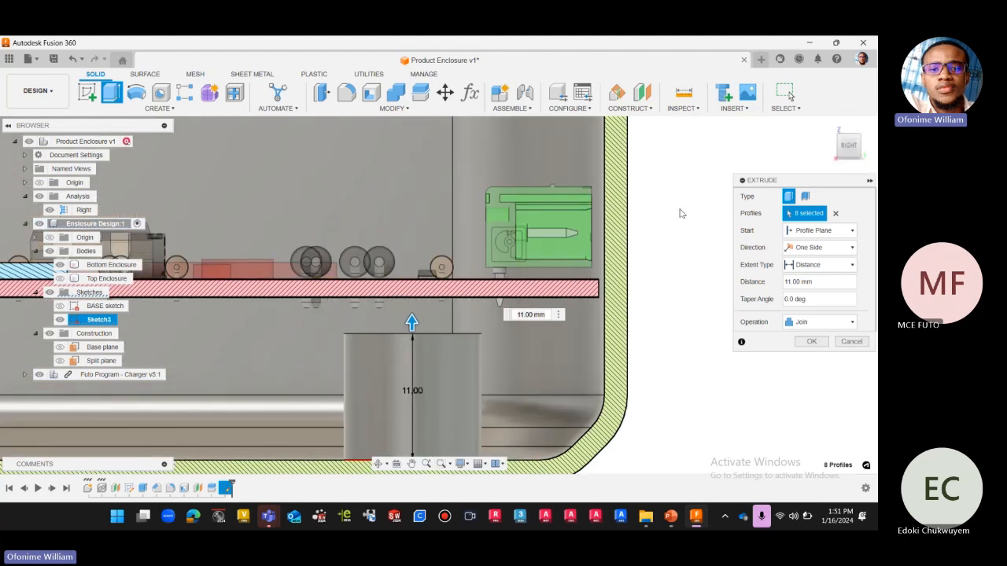
{"action": "scroll", "coordinate": [674, 241], "scroll_direction": "down", "scroll_amount": 3}
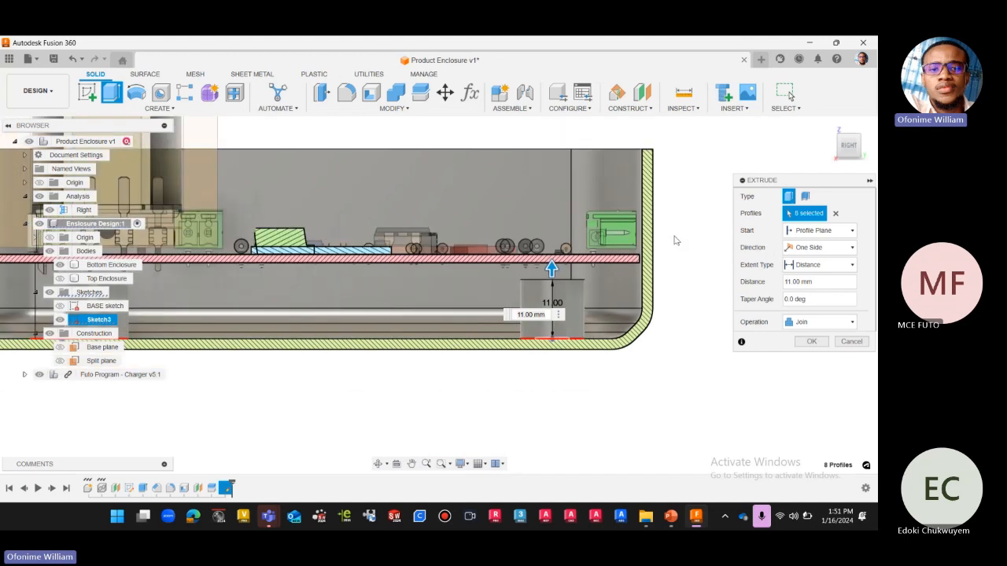
{"action": "scroll", "coordinate": [674, 245], "scroll_direction": "down", "scroll_amount": 2}
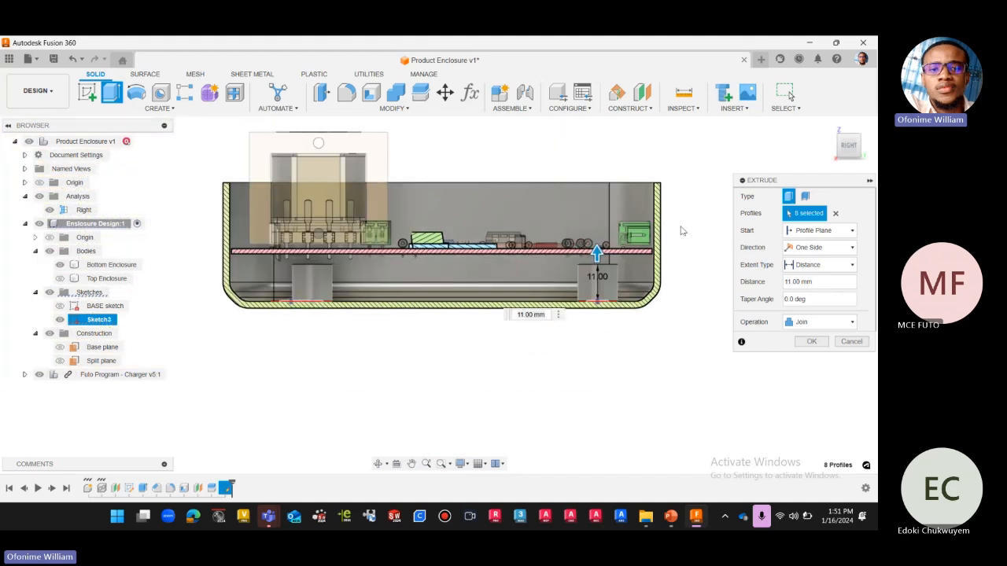
{"action": "scroll", "coordinate": [682, 180], "scroll_direction": "up", "scroll_amount": 1}
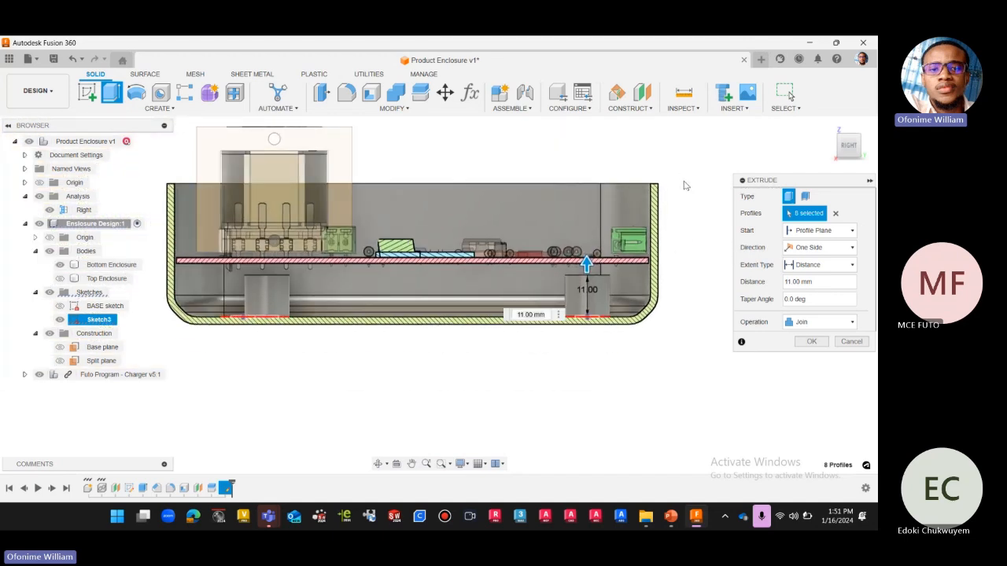
{"action": "scroll", "coordinate": [683, 190], "scroll_direction": "up", "scroll_amount": 2}
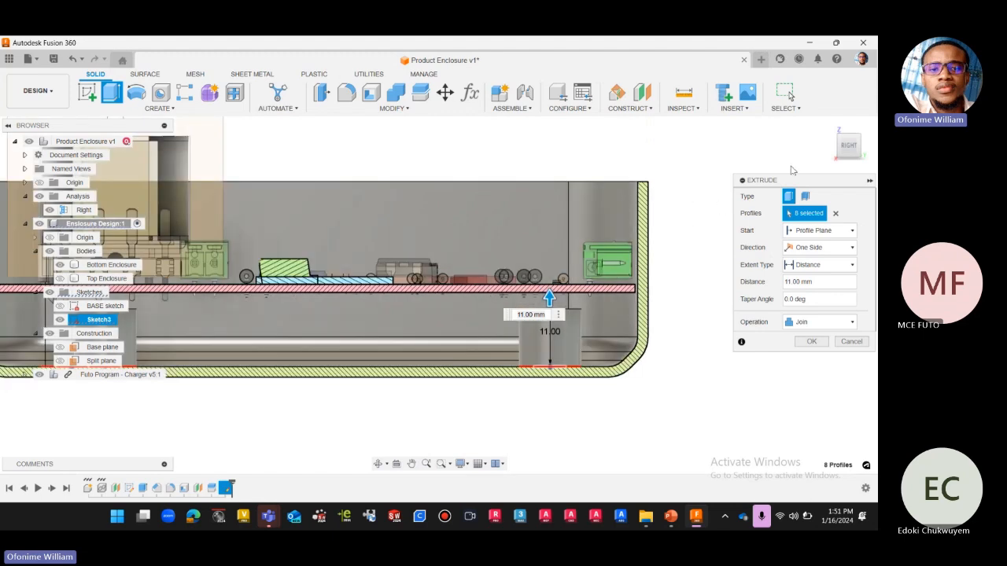
{"action": "left_click_drag", "start_coordinate": [845, 143], "coordinate": [827, 167]}
{"action": "left_click", "coordinate": [846, 145]}
{"action": "scroll", "coordinate": [556, 308], "scroll_direction": "up", "scroll_amount": 3}
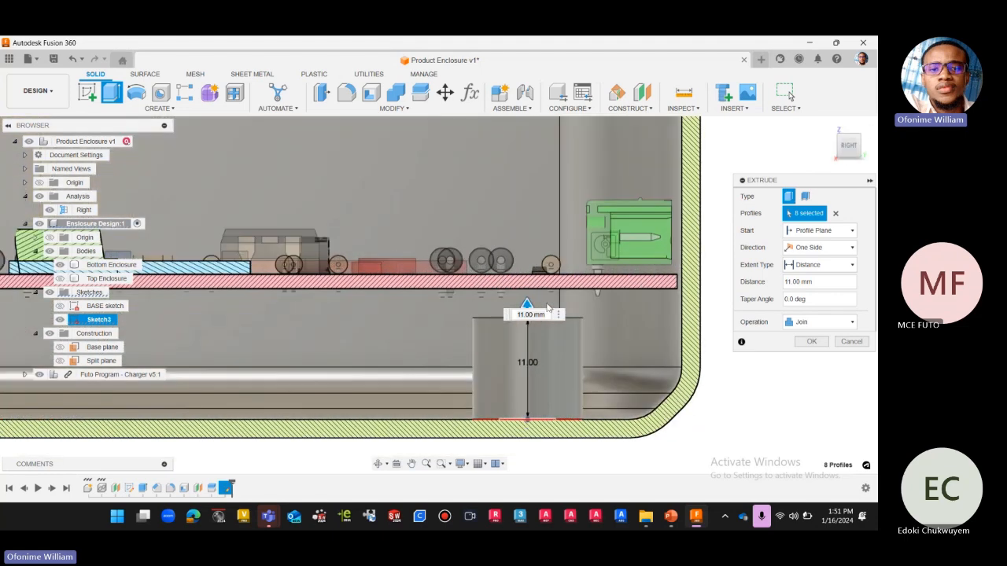
{"action": "scroll", "coordinate": [415, 361], "scroll_direction": "down", "scroll_amount": 3}
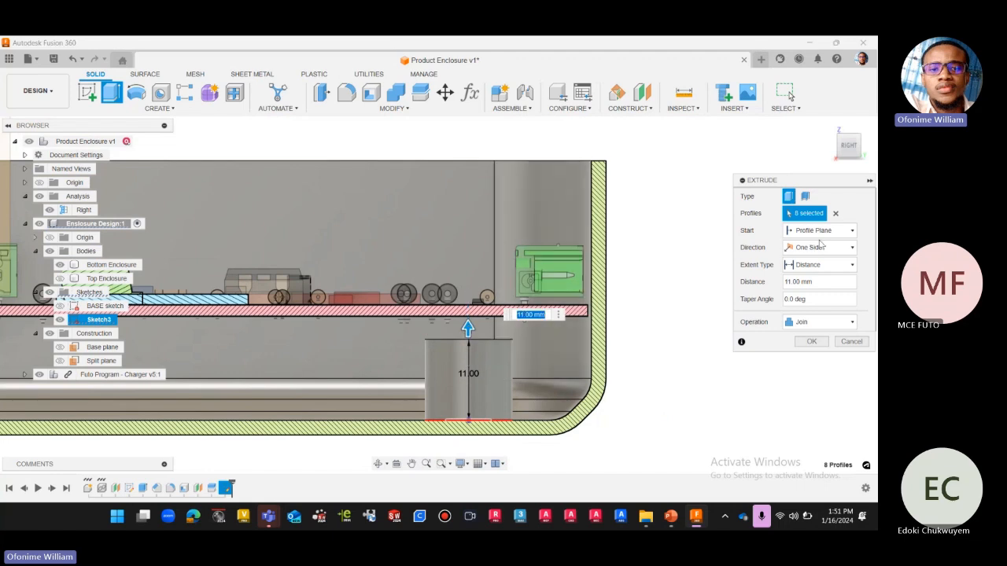
Change the bosses' extrusion extent to To Object and choose the underside of the charger board as the limit
{"action": "left_click_drag", "start_coordinate": [777, 180], "coordinate": [516, 185]}
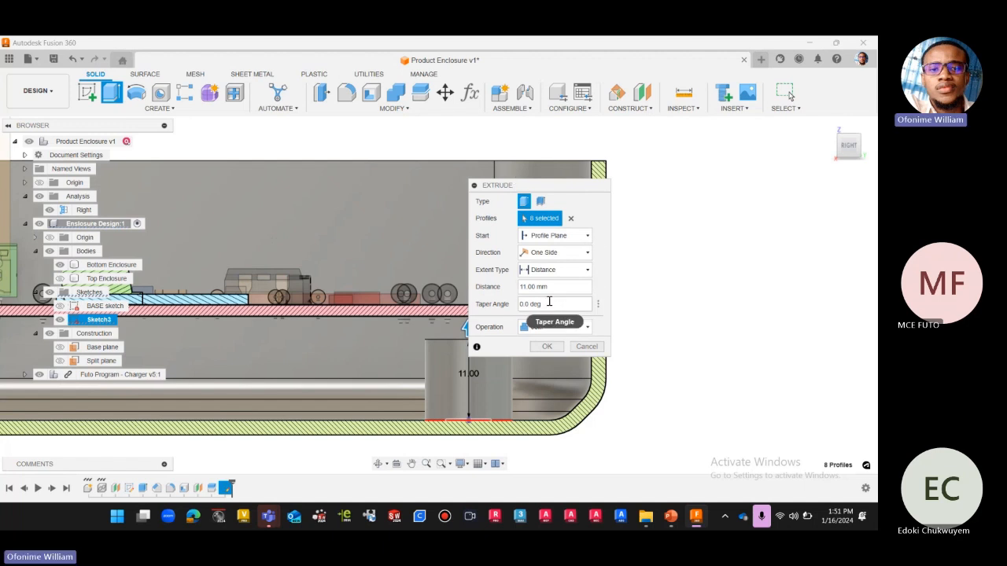
{"action": "left_click_drag", "start_coordinate": [550, 186], "coordinate": [659, 197]}
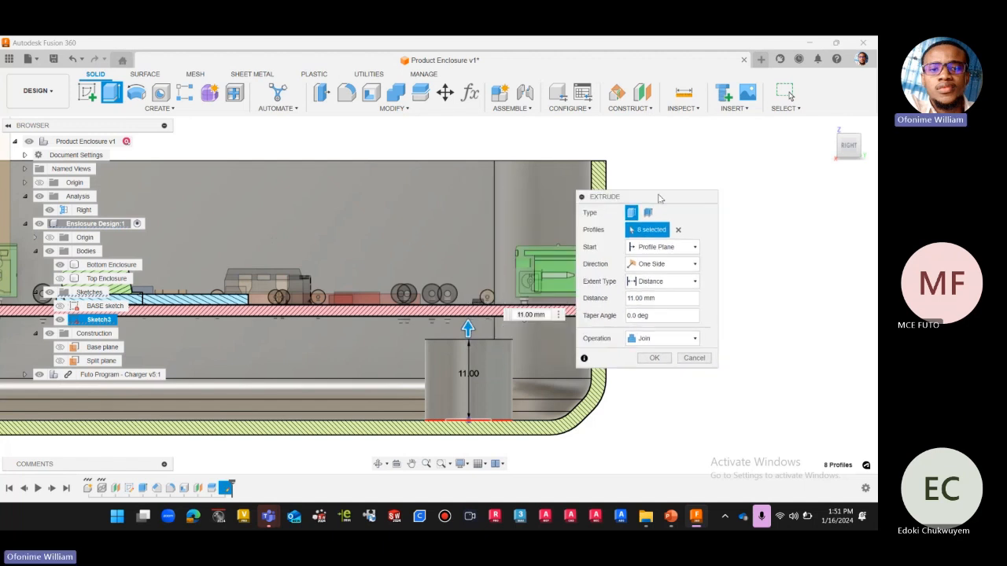
{"action": "left_click", "coordinate": [649, 283]}
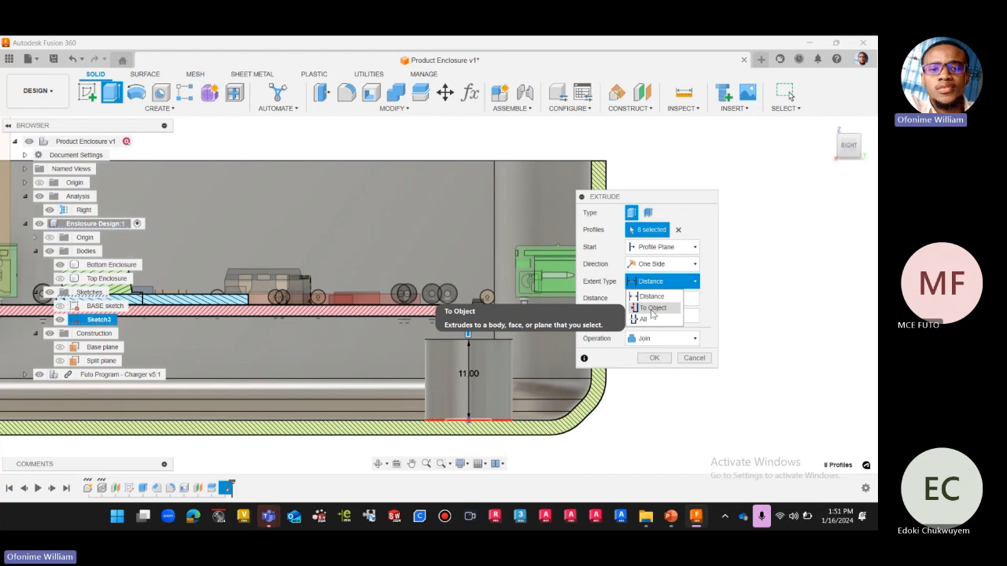
{"action": "left_click", "coordinate": [651, 311]}
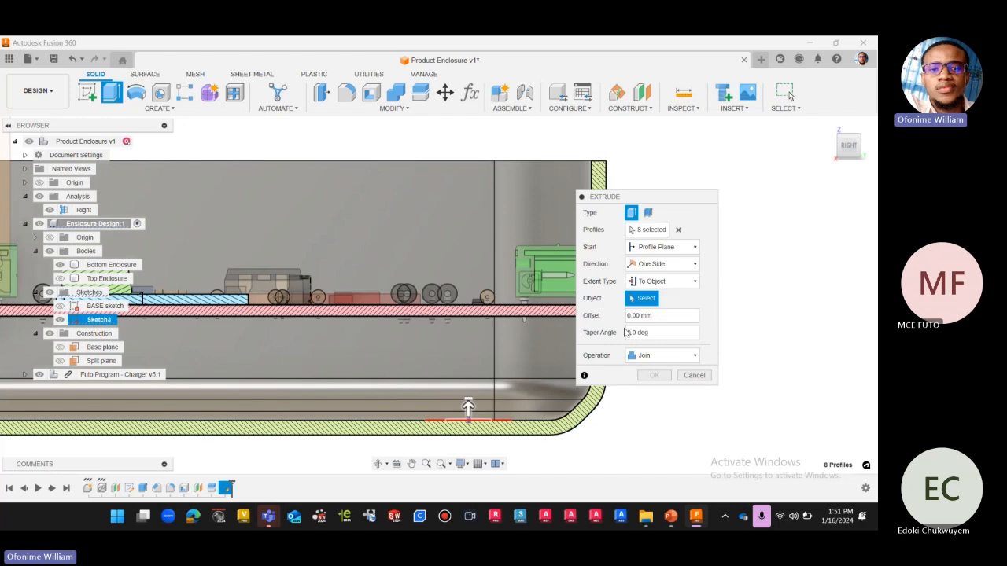
{"action": "left_click", "coordinate": [846, 155]}
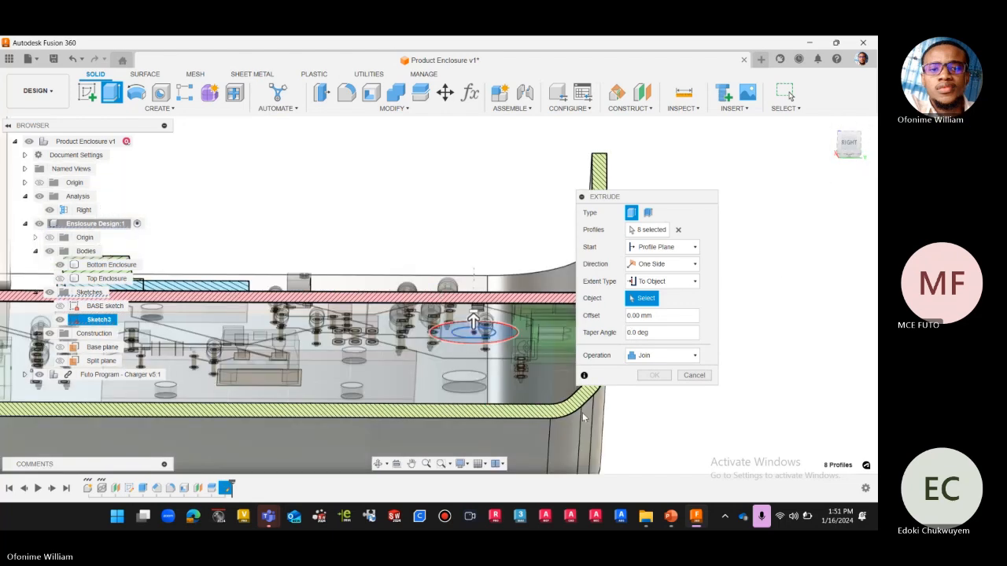
{"action": "scroll", "coordinate": [493, 385], "scroll_direction": "up", "scroll_amount": 4}
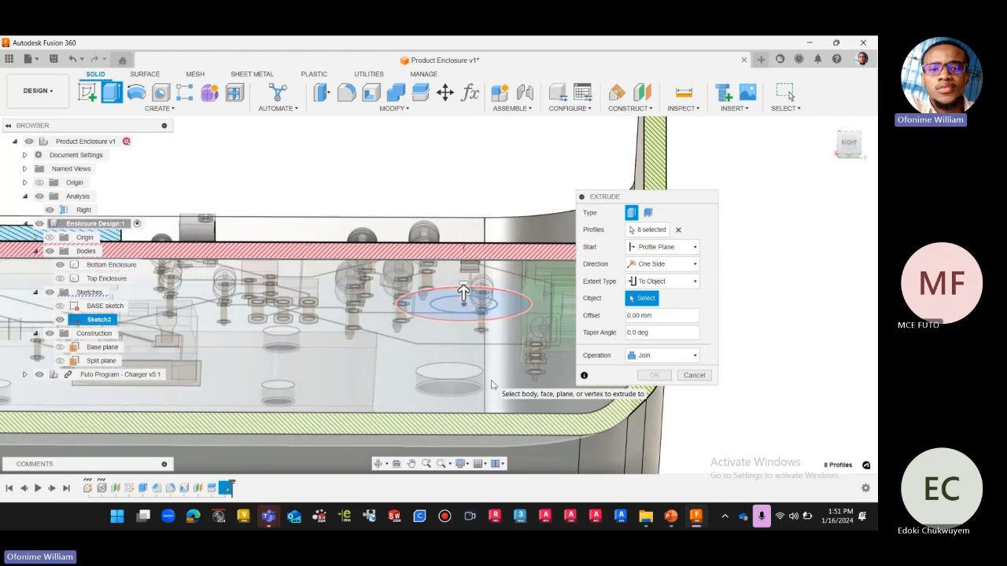
{"action": "left_click", "coordinate": [492, 383]}
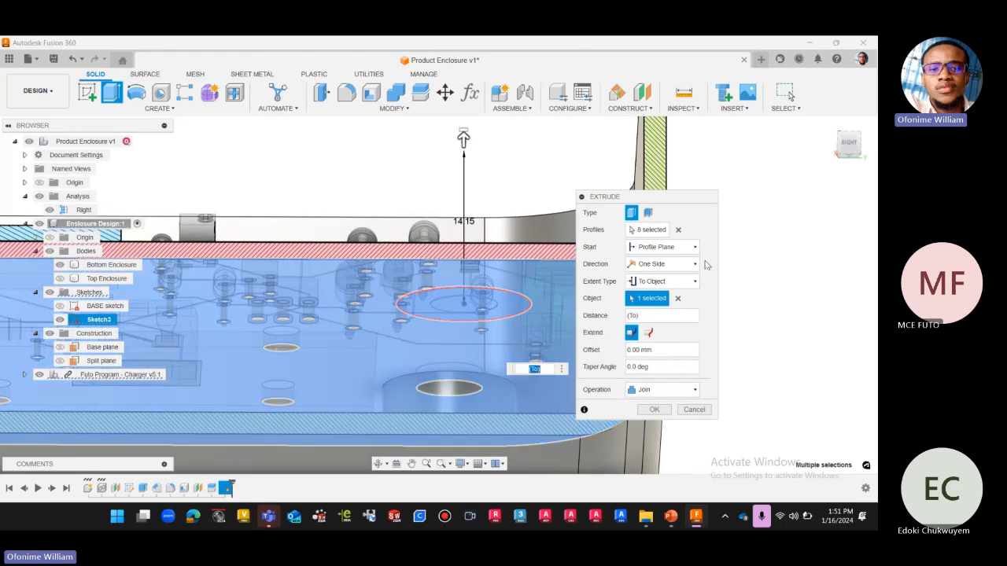
{"action": "left_click", "coordinate": [848, 144]}
{"action": "scroll", "coordinate": [447, 183], "scroll_direction": "down", "scroll_amount": 5}
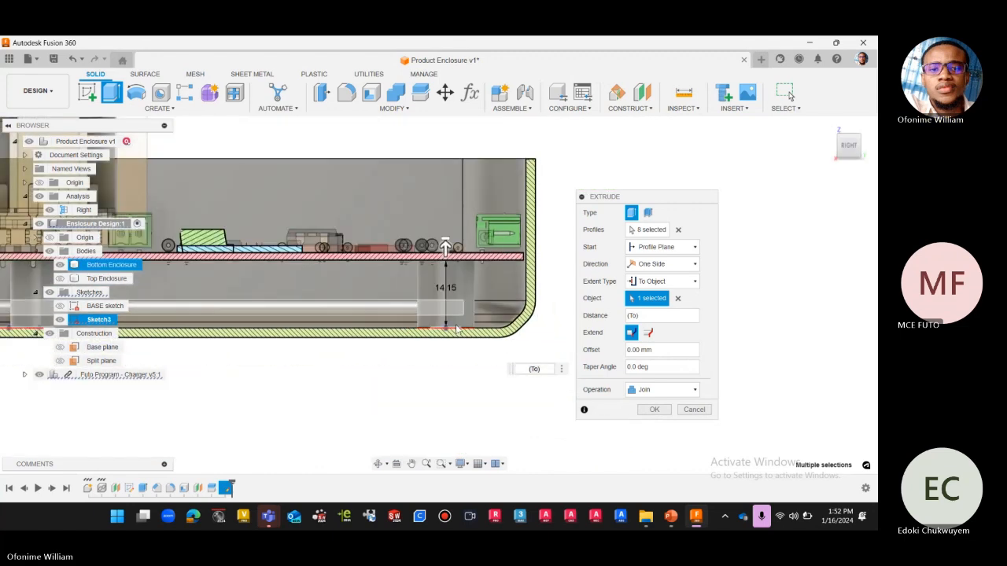
{"action": "scroll", "coordinate": [468, 344], "scroll_direction": "down", "scroll_amount": 2}
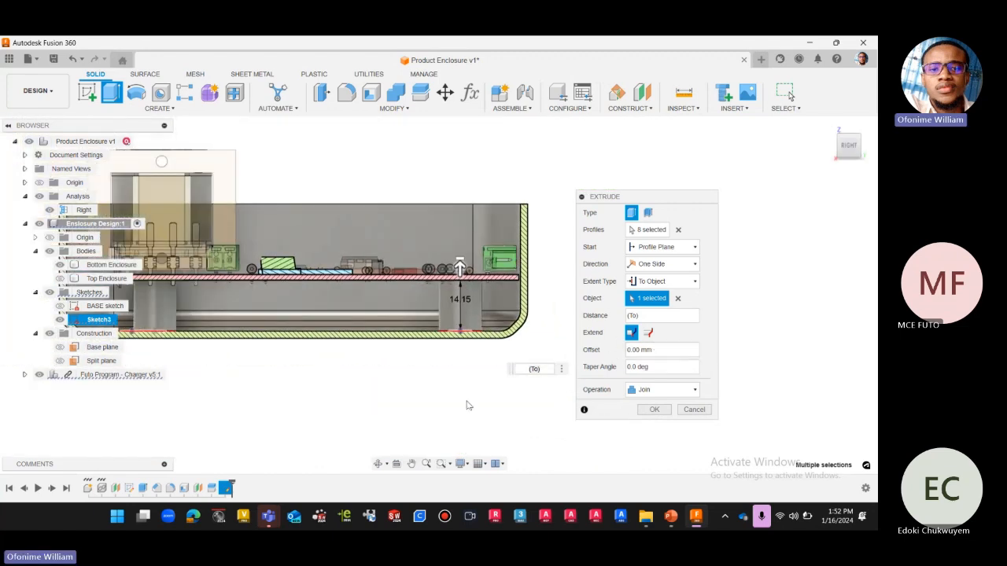
{"action": "scroll", "coordinate": [458, 292], "scroll_direction": "up", "scroll_amount": 3}
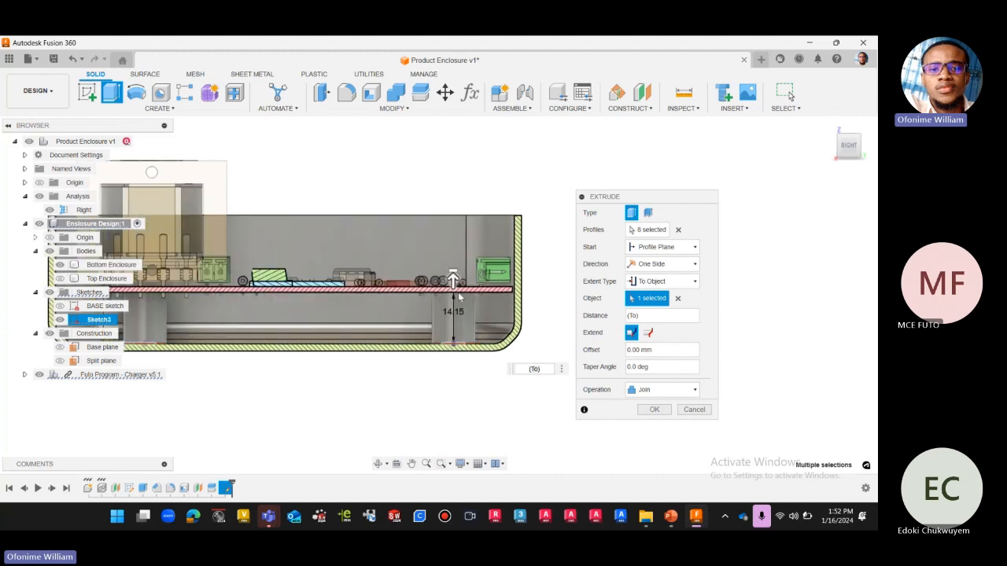
Offset the bosses' extrusion end from the charger board's underside by the Clearnce_FDM user parameter
{"action": "scroll", "coordinate": [457, 290], "scroll_direction": "up", "scroll_amount": 1}
{"action": "left_click", "coordinate": [631, 352]}
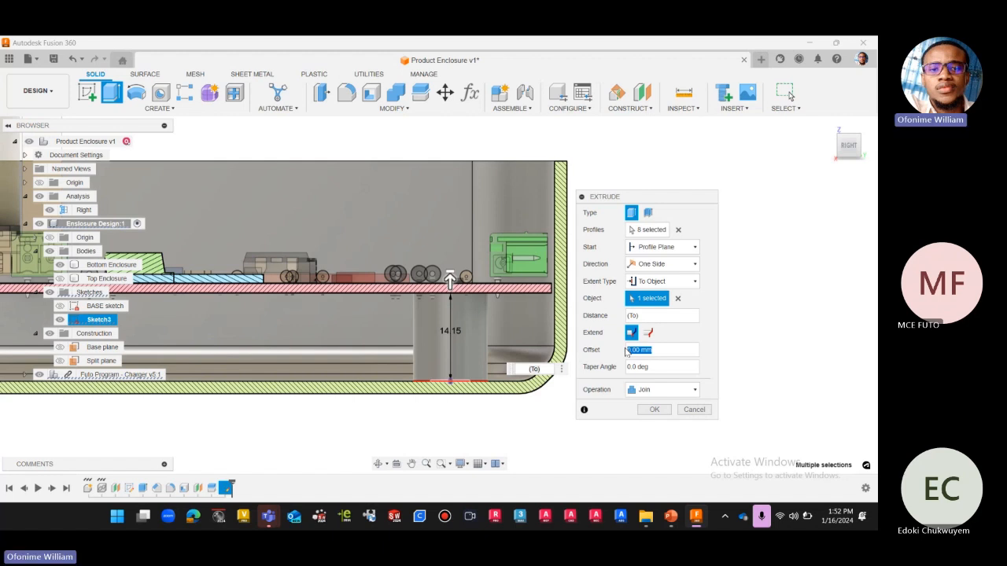
{"action": "type", "text": "c"}
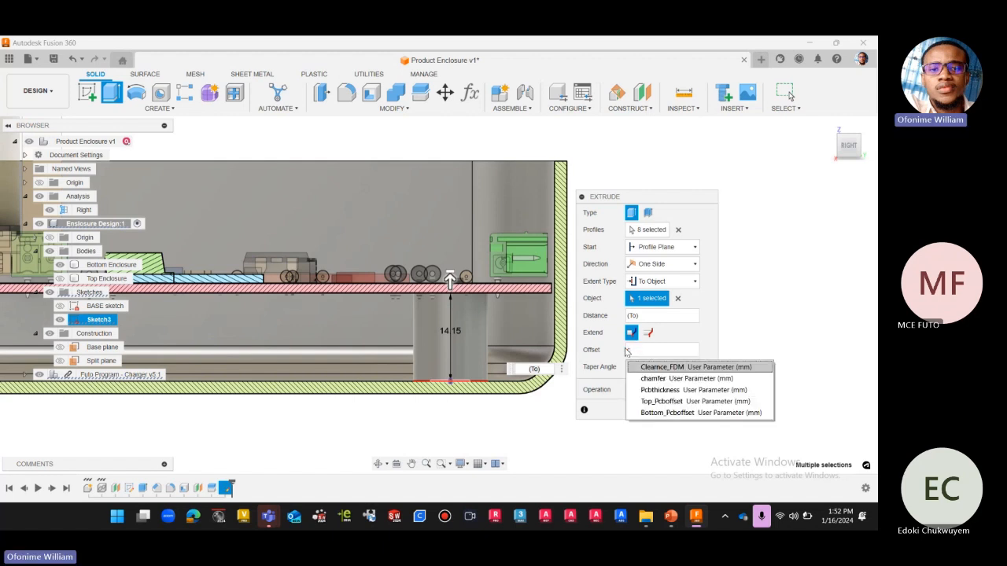
{"action": "left_click", "coordinate": [684, 367]}
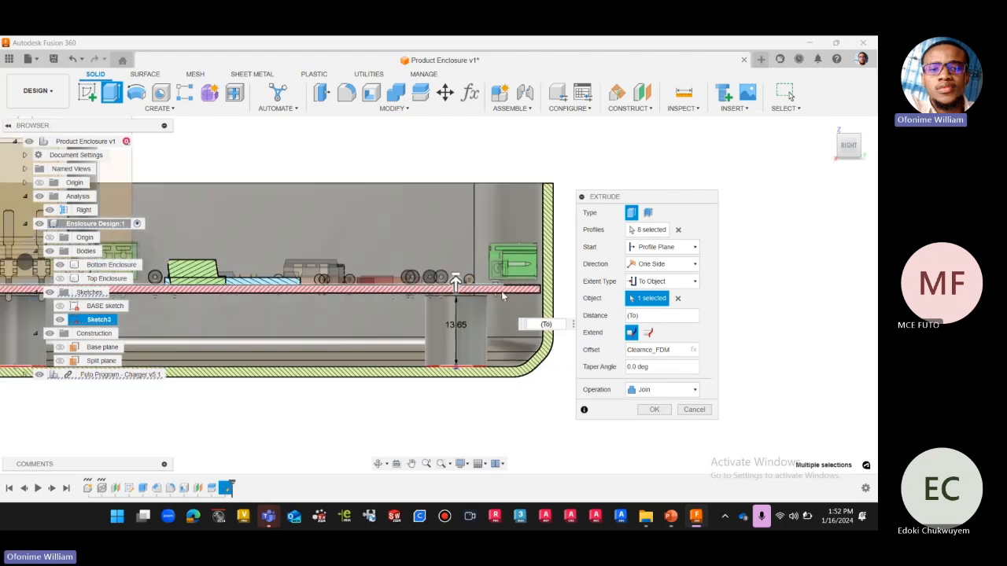
Move the Extrude dialog clear of the sectioned enclosure and review how the bosses sit beneath the charger board
{"action": "scroll", "coordinate": [472, 292], "scroll_direction": "up", "scroll_amount": 5}
{"action": "scroll", "coordinate": [464, 346], "scroll_direction": "down", "scroll_amount": 5}
{"action": "scroll", "coordinate": [520, 393], "scroll_direction": "down", "scroll_amount": 4}
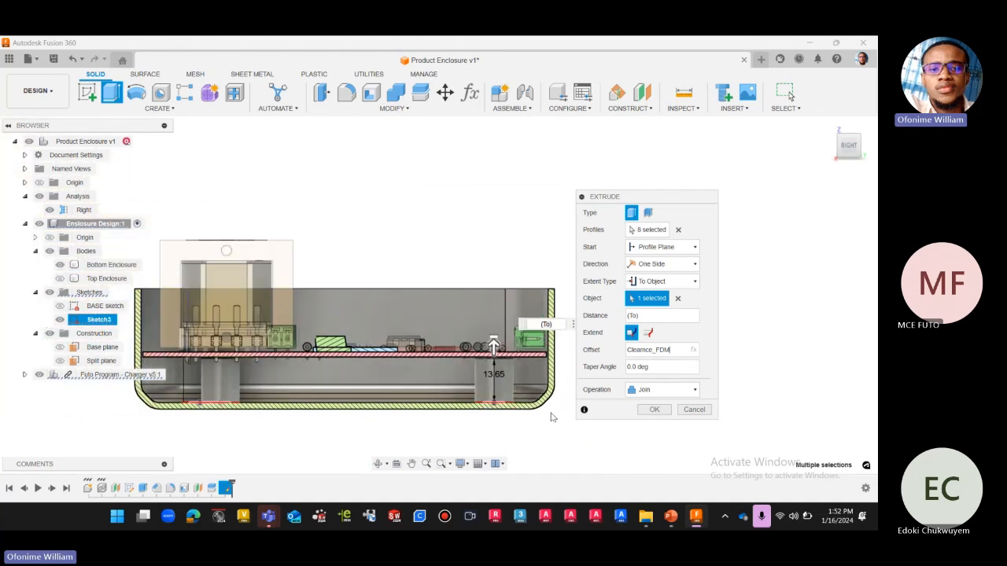
{"action": "scroll", "coordinate": [553, 417], "scroll_direction": "up", "scroll_amount": 1}
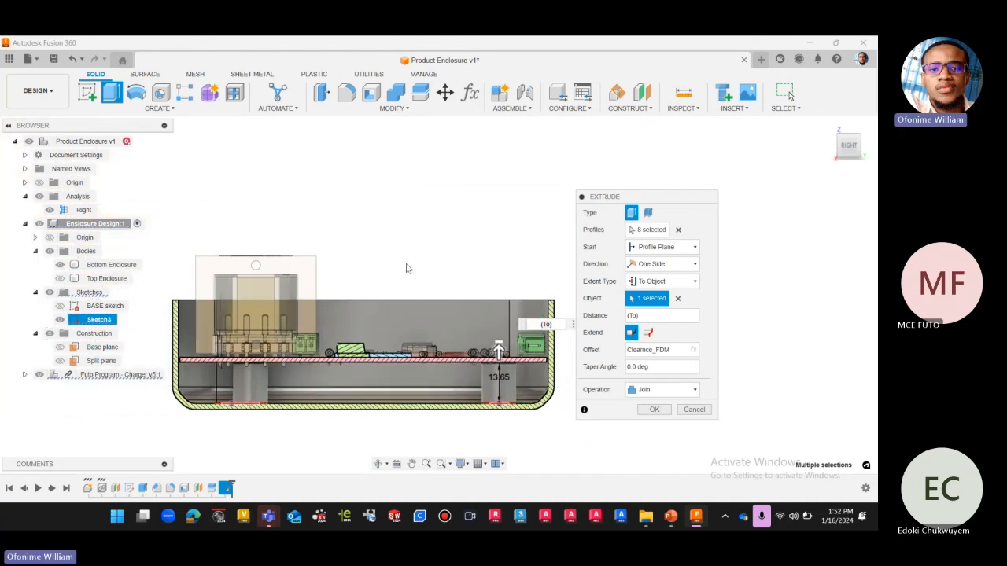
{"action": "scroll", "coordinate": [404, 279], "scroll_direction": "down", "scroll_amount": 2}
{"action": "scroll", "coordinate": [364, 399], "scroll_direction": "up", "scroll_amount": 3}
{"action": "scroll", "coordinate": [479, 407], "scroll_direction": "down", "scroll_amount": 2}
{"action": "left_click_drag", "start_coordinate": [617, 202], "coordinate": [684, 195]}
{"action": "scroll", "coordinate": [506, 232], "scroll_direction": "down", "scroll_amount": 1}
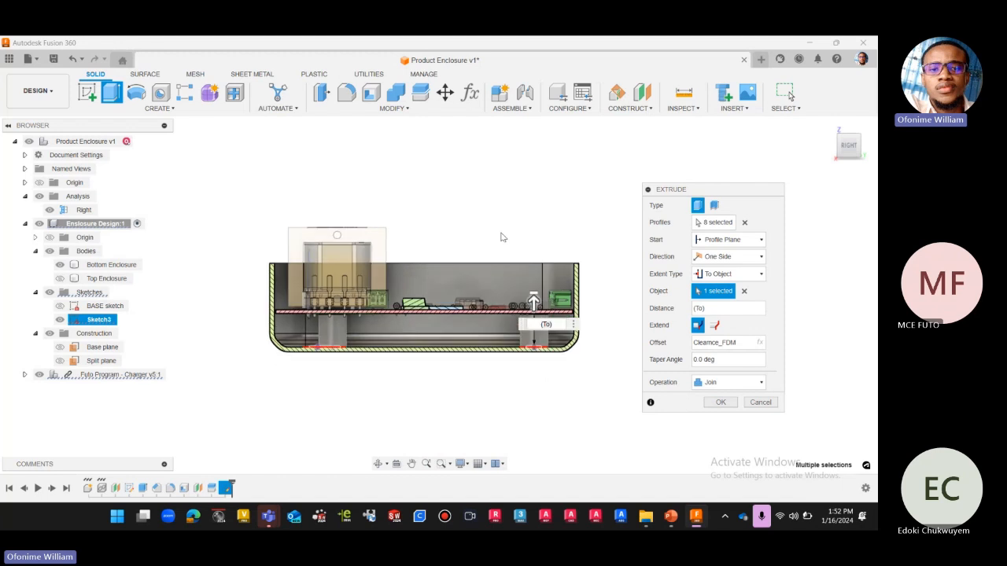
{"action": "scroll", "coordinate": [402, 226], "scroll_direction": "up", "scroll_amount": 1}
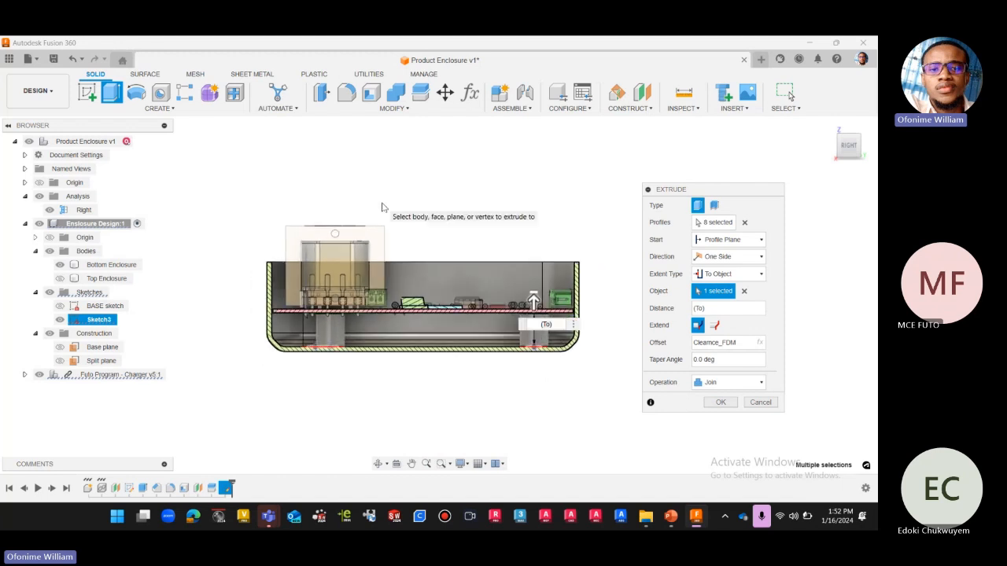
{"action": "scroll", "coordinate": [589, 292], "scroll_direction": "up", "scroll_amount": 1}
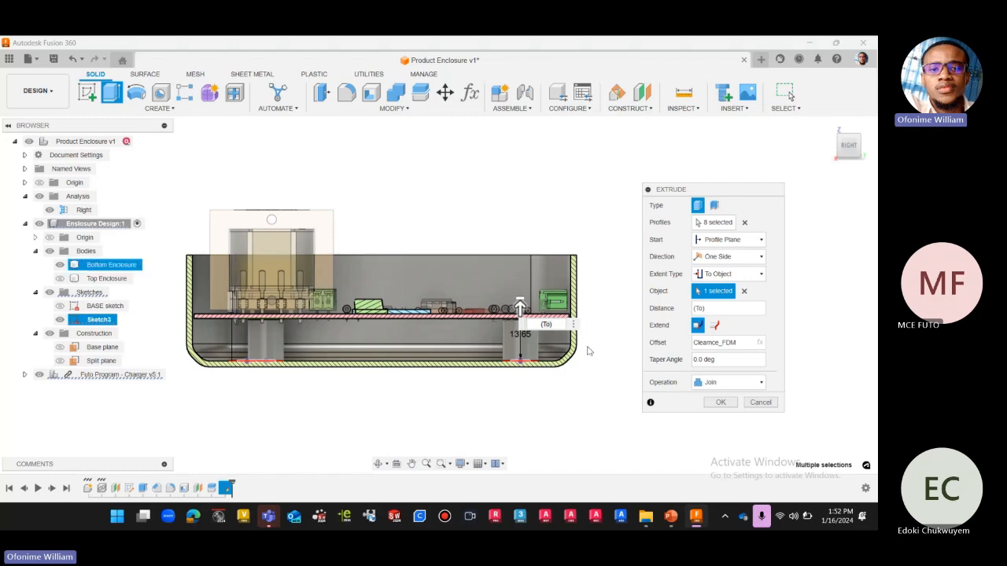
Inspect up close the clearance between a boss top and the charger board's underside
{"action": "scroll", "coordinate": [589, 315], "scroll_direction": "up", "scroll_amount": 3}
{"action": "scroll", "coordinate": [591, 297], "scroll_direction": "up", "scroll_amount": 1}
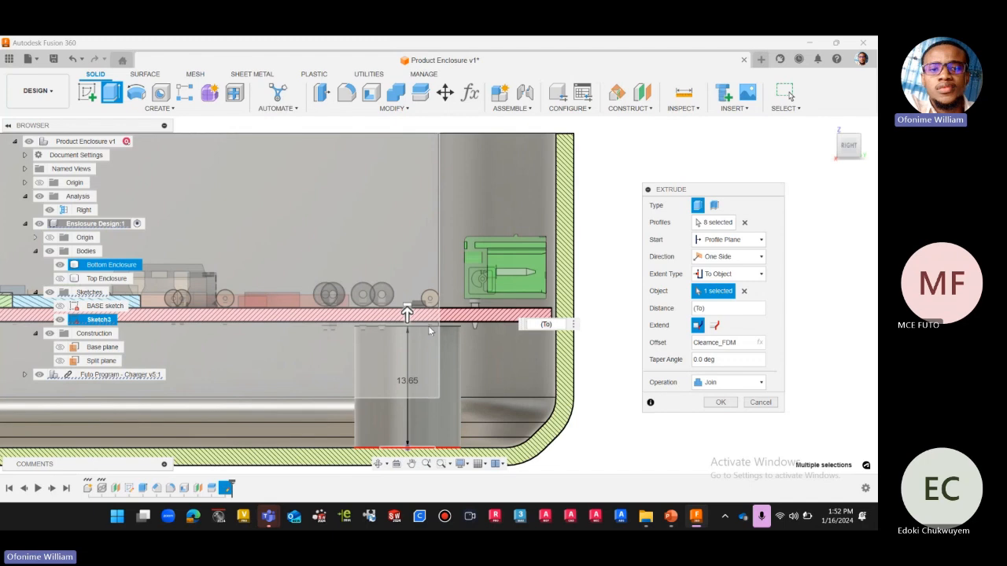
{"action": "scroll", "coordinate": [429, 326], "scroll_direction": "up", "scroll_amount": 2}
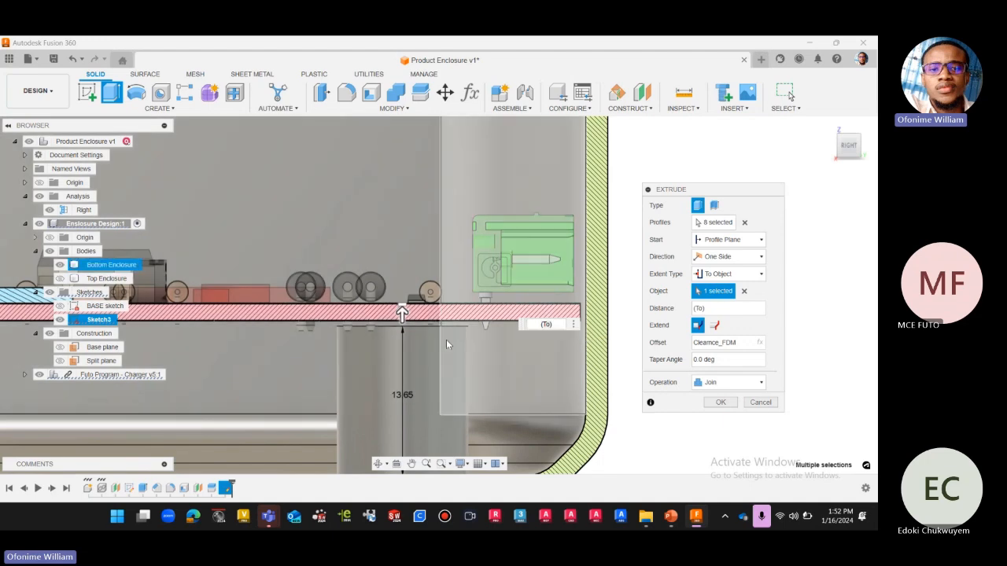
{"action": "scroll", "coordinate": [447, 339], "scroll_direction": "down", "scroll_amount": 3}
{"action": "scroll", "coordinate": [588, 349], "scroll_direction": "down", "scroll_amount": 4}
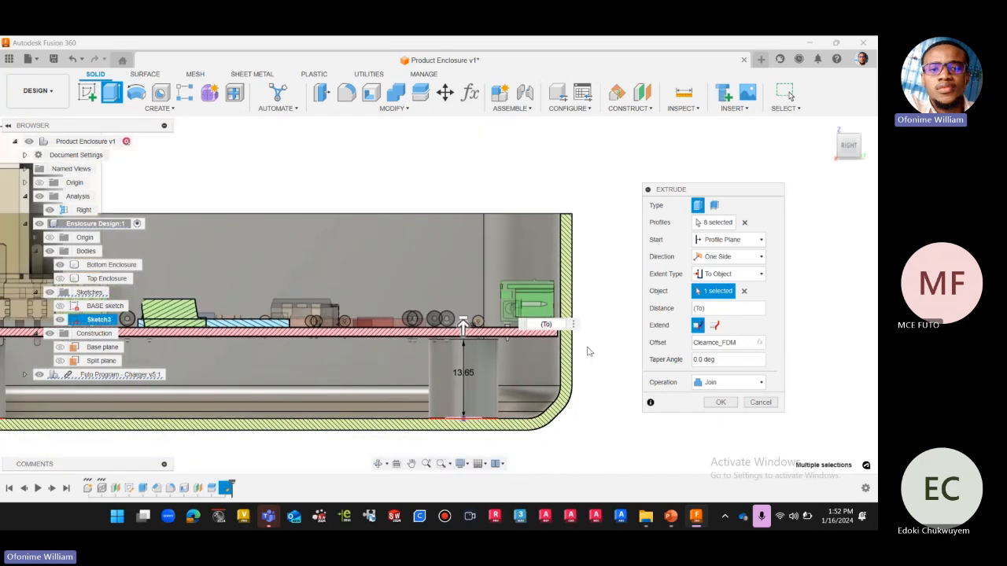
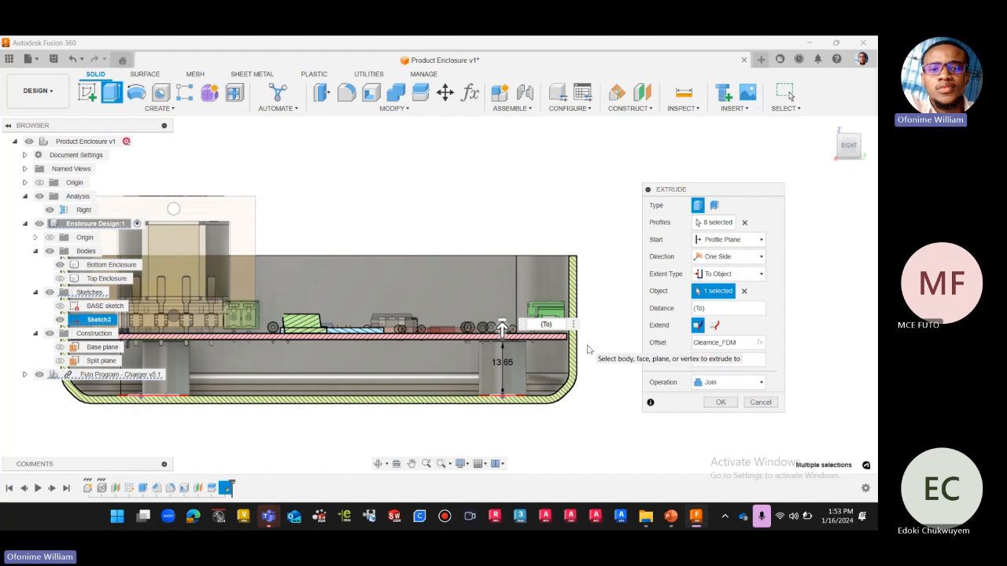
{"action": "scroll", "coordinate": [543, 224], "scroll_direction": "down", "scroll_amount": 2}
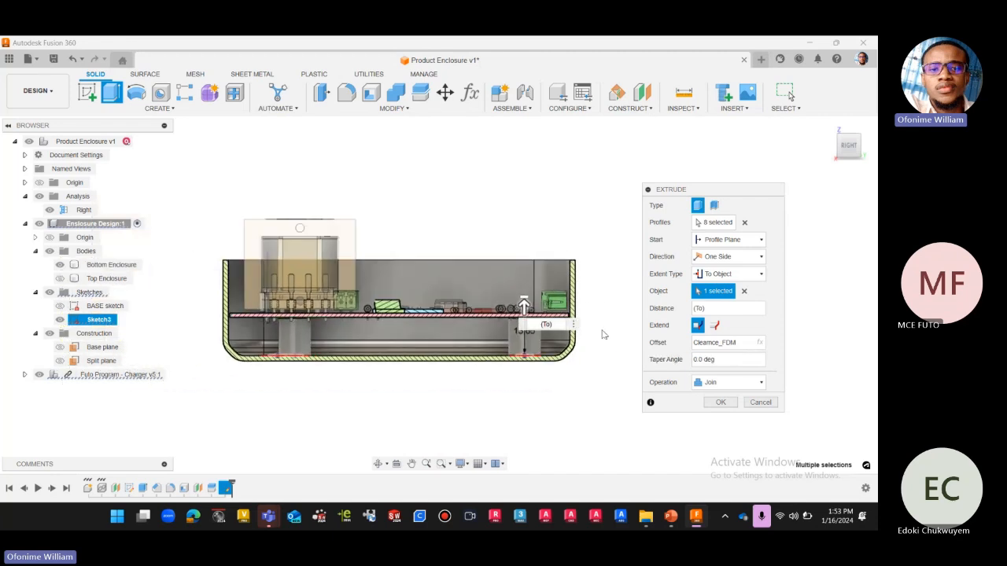
{"action": "scroll", "coordinate": [585, 298], "scroll_direction": "up", "scroll_amount": 1}
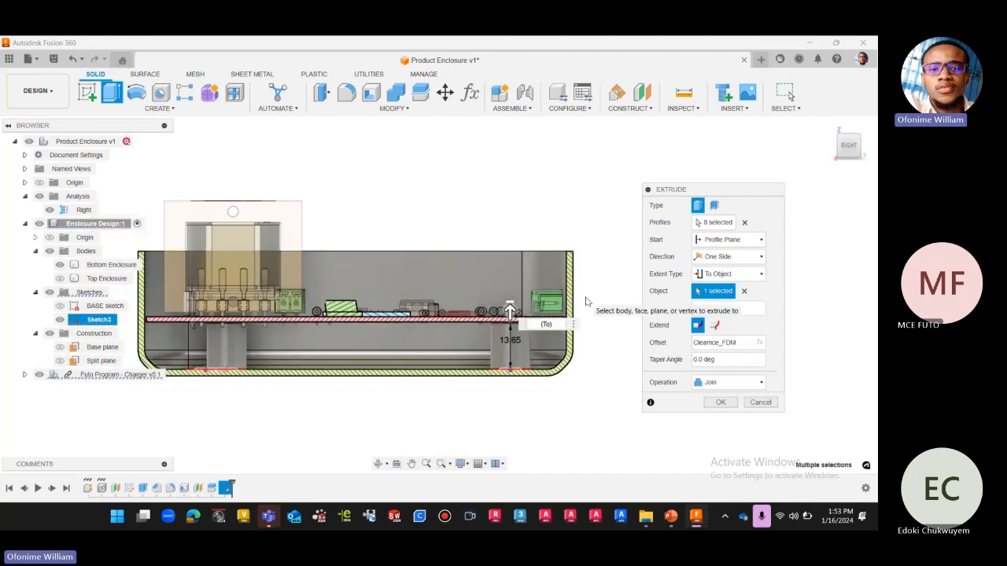
{"action": "scroll", "coordinate": [589, 321], "scroll_direction": "down", "scroll_amount": 1}
{"action": "scroll", "coordinate": [591, 300], "scroll_direction": "up", "scroll_amount": 3}
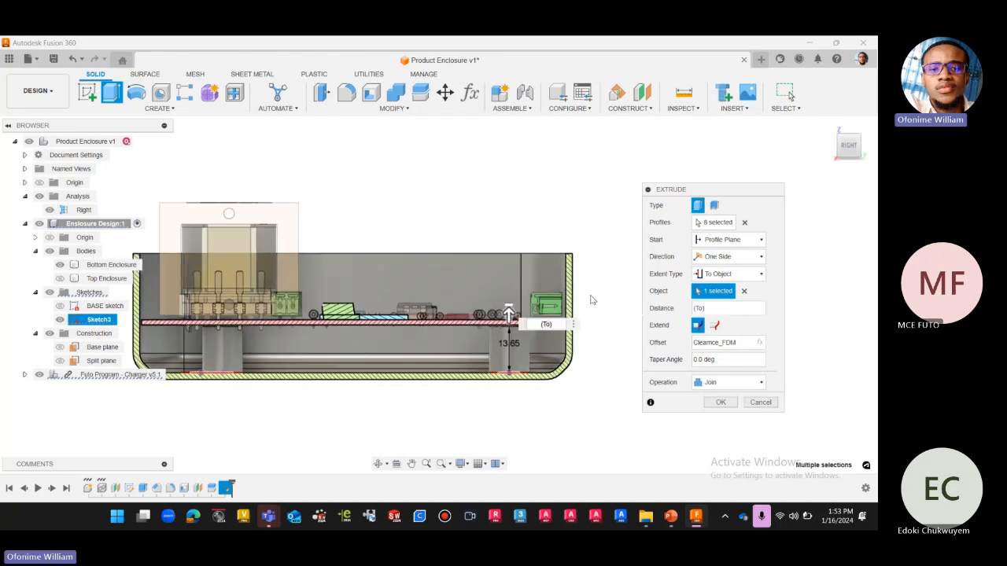
{"action": "scroll", "coordinate": [583, 313], "scroll_direction": "up", "scroll_amount": 3}
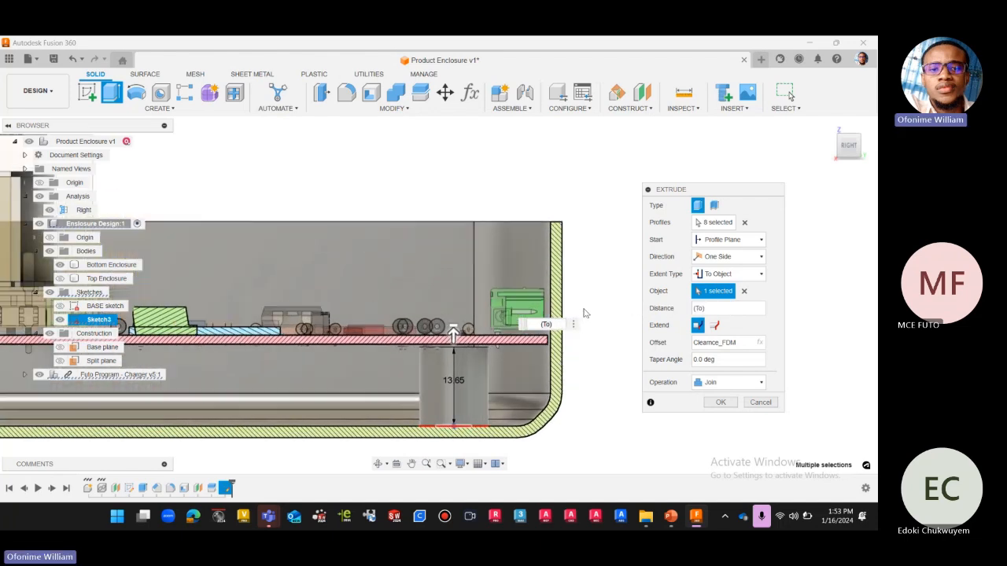
{"action": "scroll", "coordinate": [421, 374], "scroll_direction": "up", "scroll_amount": 2}
{"action": "scroll", "coordinate": [426, 359], "scroll_direction": "up", "scroll_amount": 1}
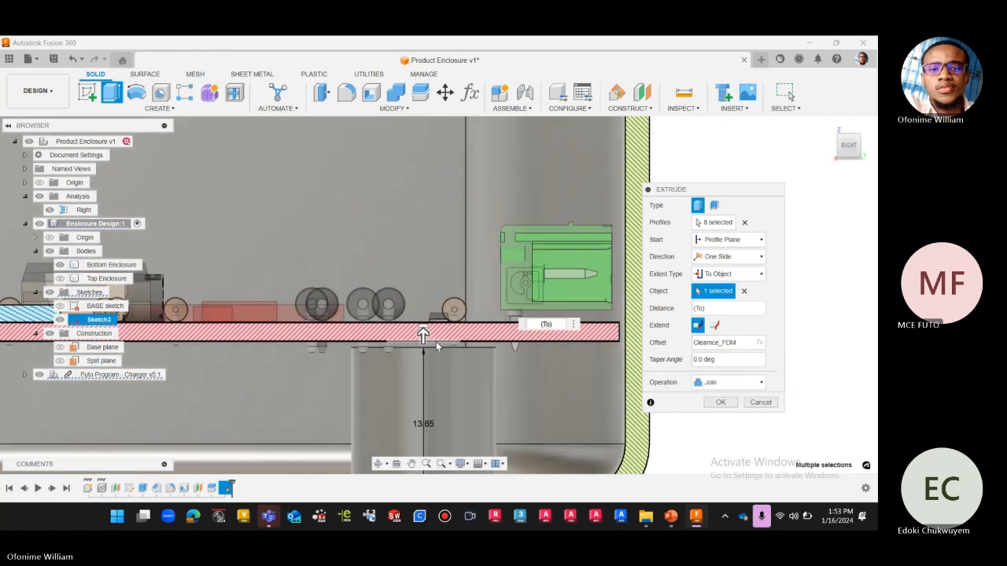
{"action": "scroll", "coordinate": [436, 344], "scroll_direction": "down", "scroll_amount": 3}
{"action": "scroll", "coordinate": [571, 317], "scroll_direction": "down", "scroll_amount": 3}
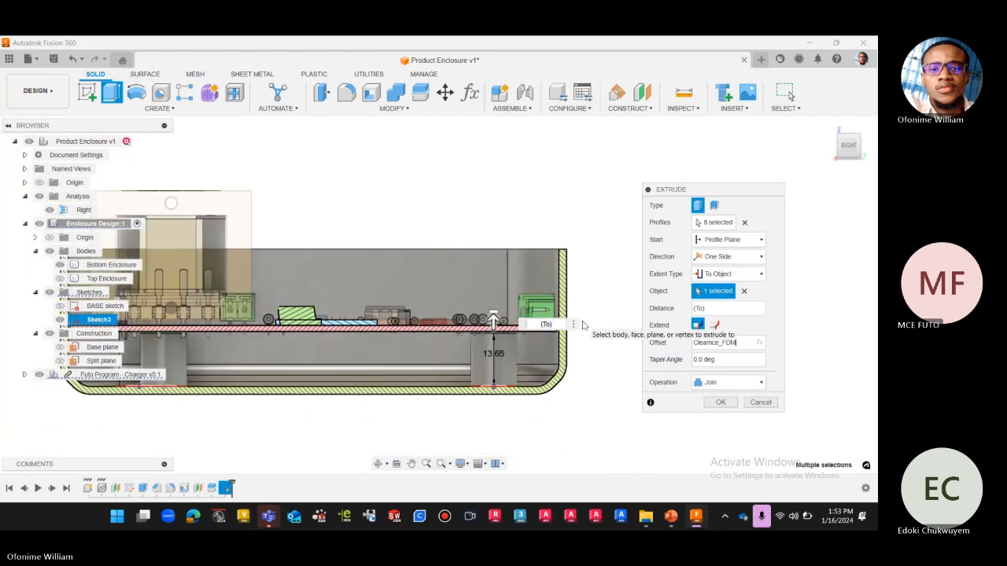
Complete the joined extrusion of the four bosses to the board's underside with the clearance offset
{"action": "scroll", "coordinate": [581, 326], "scroll_direction": "down", "scroll_amount": 2}
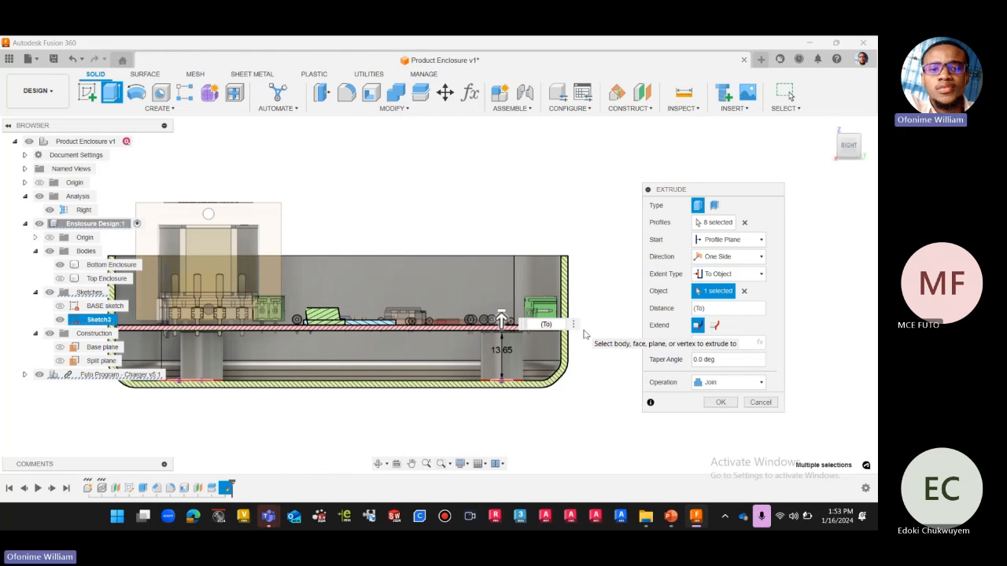
{"action": "scroll", "coordinate": [547, 234], "scroll_direction": "down", "scroll_amount": 3}
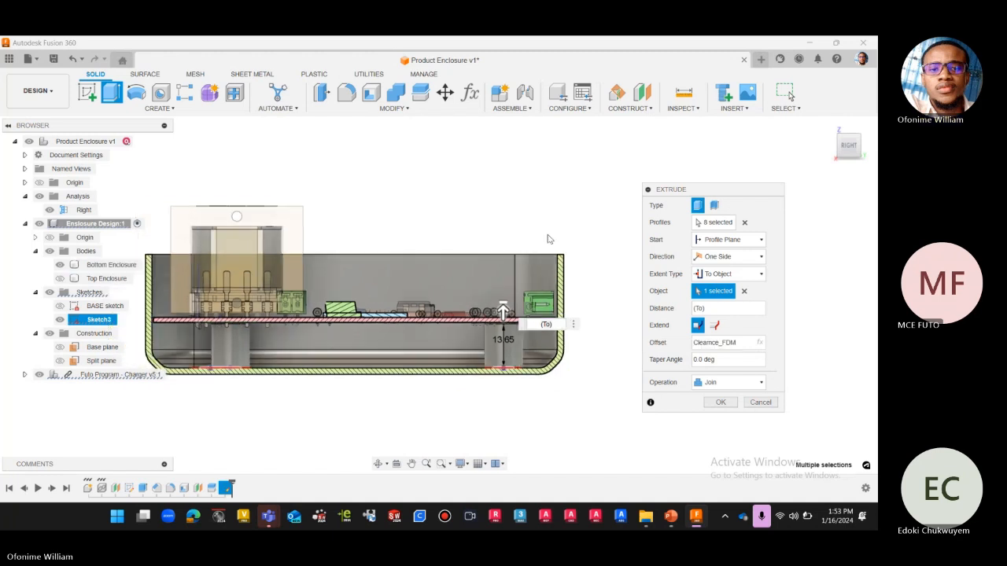
{"action": "scroll", "coordinate": [426, 207], "scroll_direction": "up", "scroll_amount": 1}
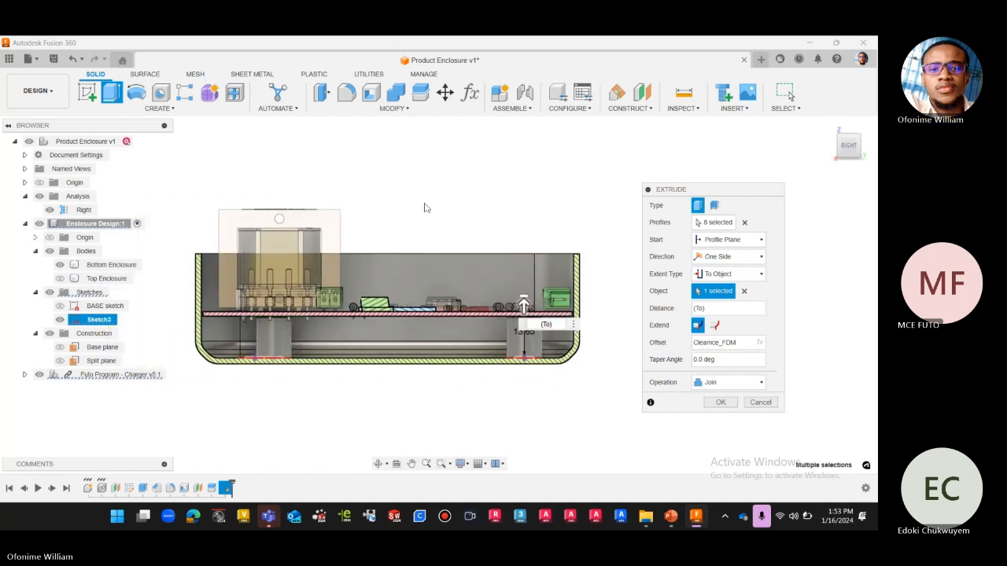
{"action": "scroll", "coordinate": [257, 197], "scroll_direction": "up", "scroll_amount": 3}
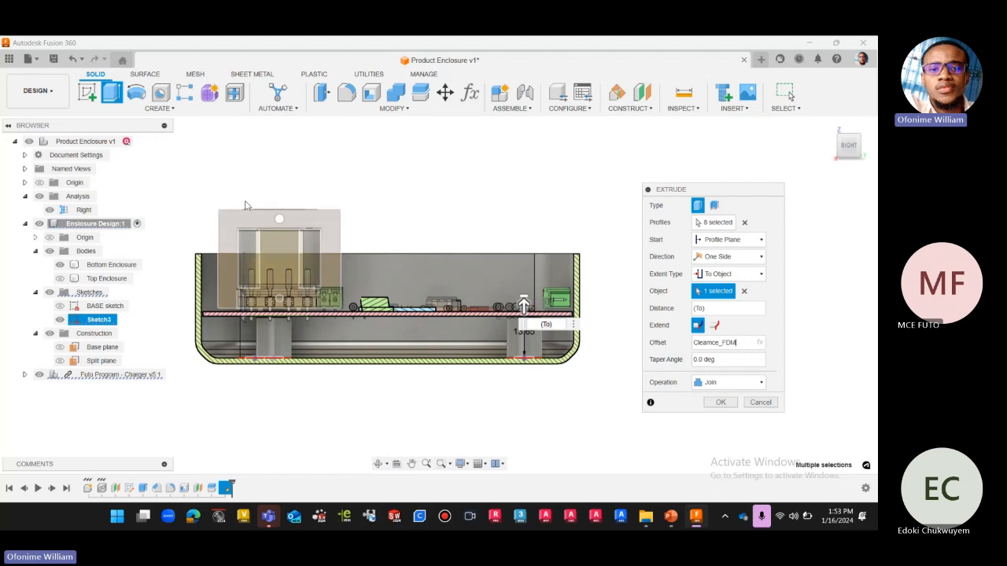
{"action": "scroll", "coordinate": [260, 195], "scroll_direction": "down", "scroll_amount": 1}
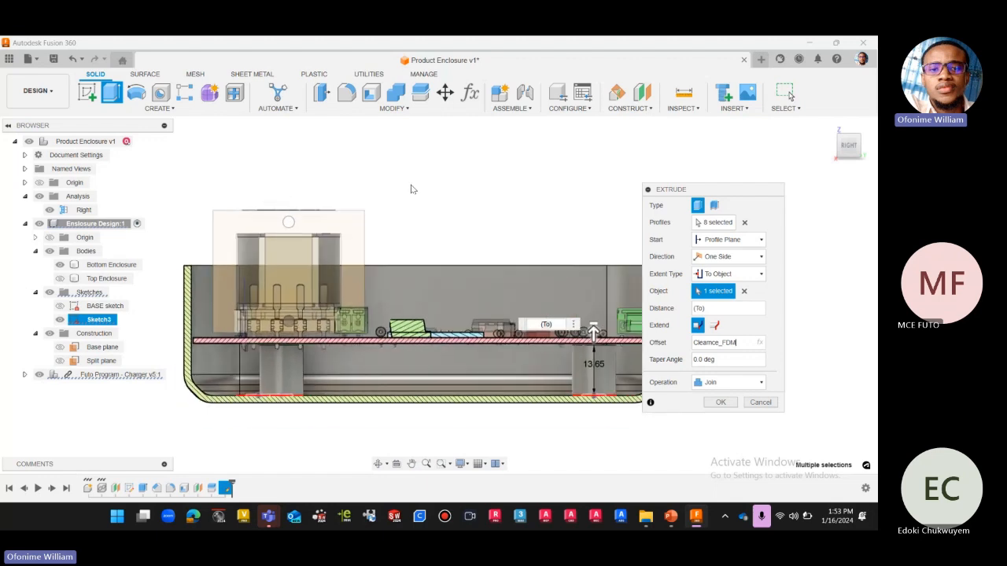
{"action": "scroll", "coordinate": [387, 211], "scroll_direction": "down", "scroll_amount": 1}
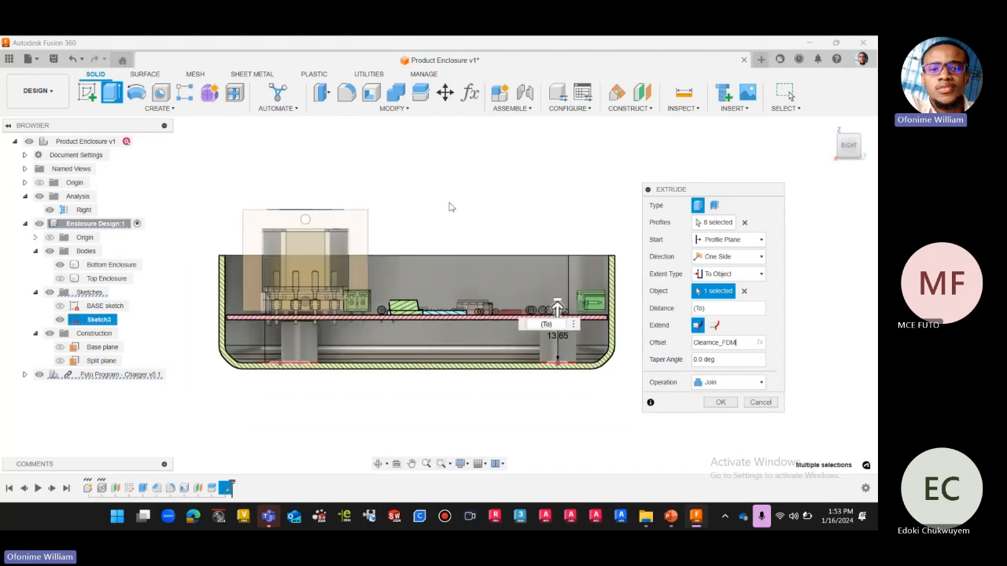
{"action": "left_click", "coordinate": [719, 404]}
{"action": "left_click", "coordinate": [718, 403]}
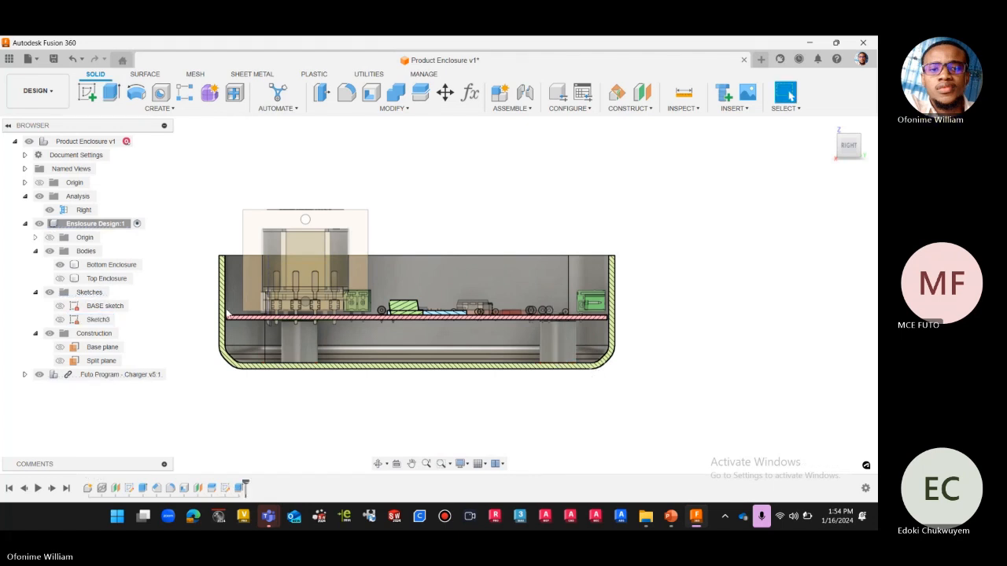
Hide the Right section analysis and the Futo Program - Charger component, leaving only the bottom enclosure shown
{"action": "left_click", "coordinate": [53, 211]}
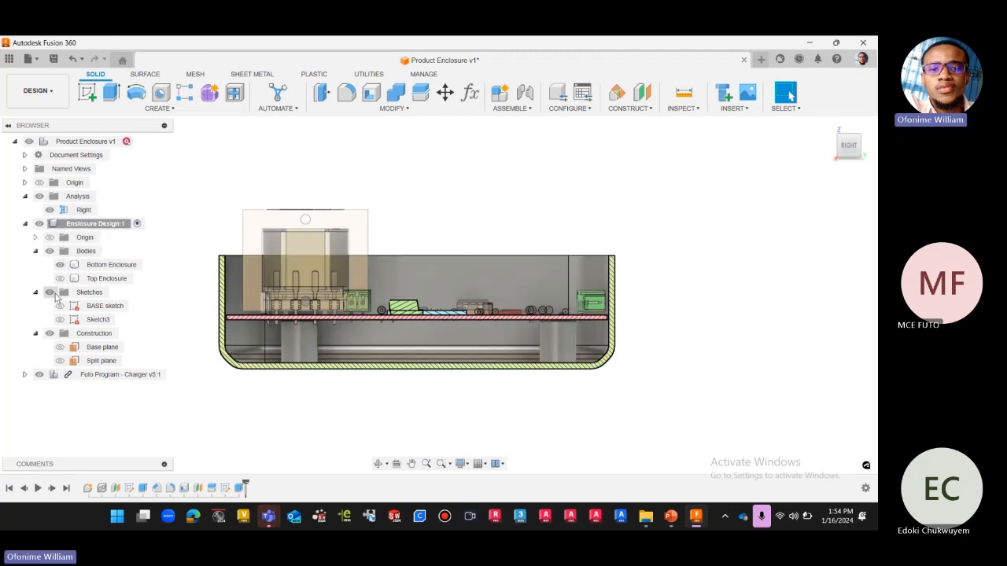
{"action": "left_click", "coordinate": [52, 210]}
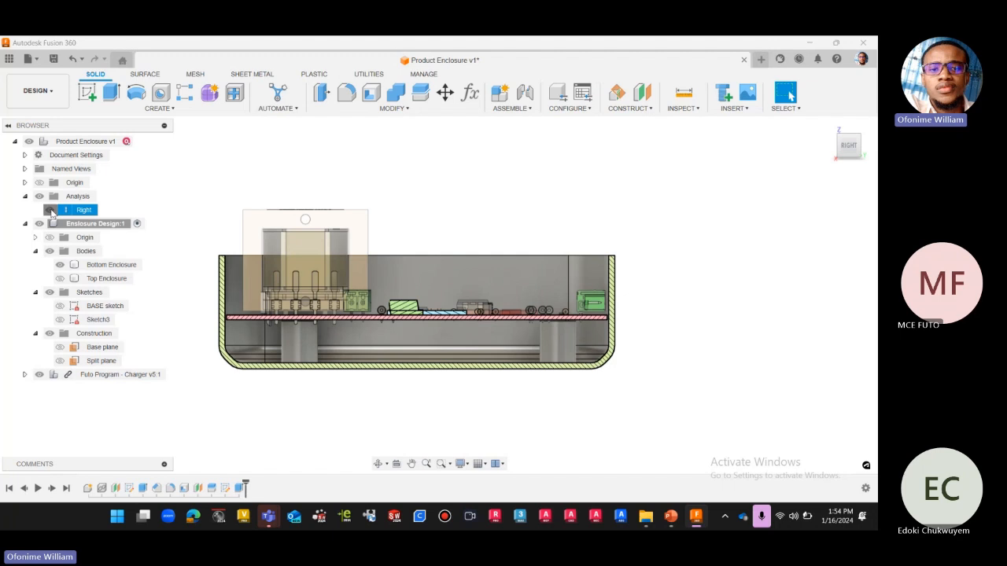
{"action": "left_click", "coordinate": [50, 210]}
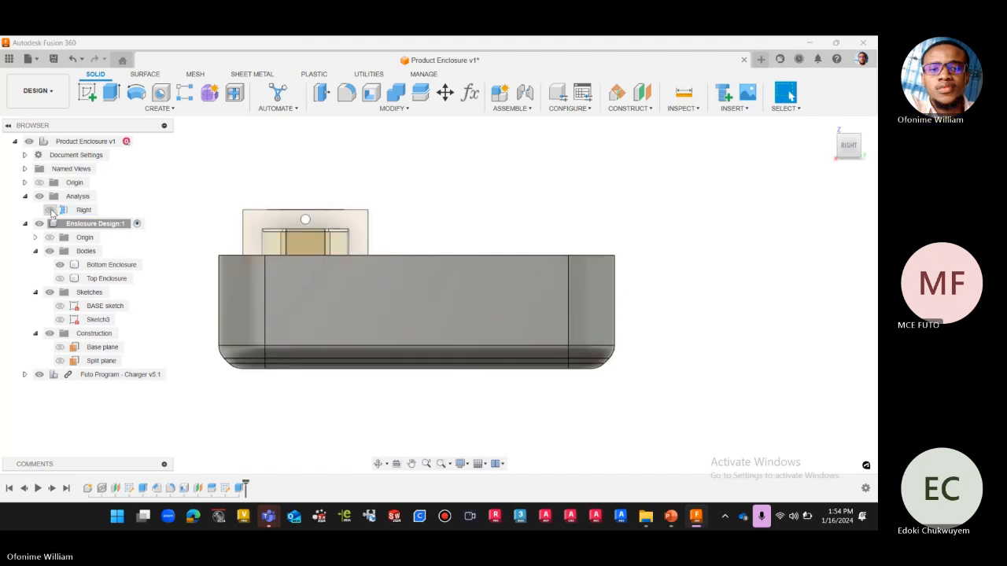
{"action": "left_click", "coordinate": [39, 375]}
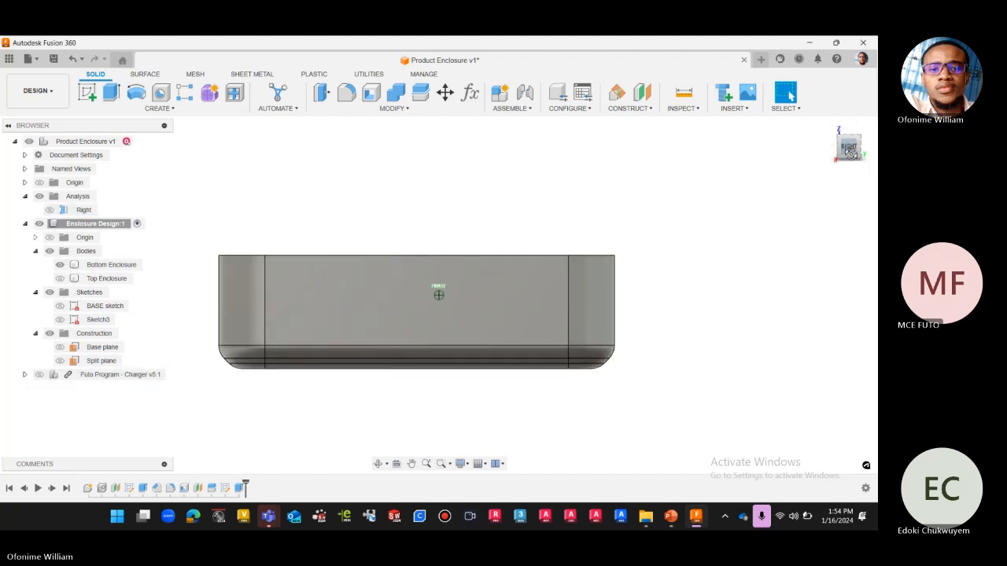
Examine the four bosses inside the bottom enclosure from above and one corner boss up close at an angle
{"action": "left_click", "coordinate": [857, 148]}
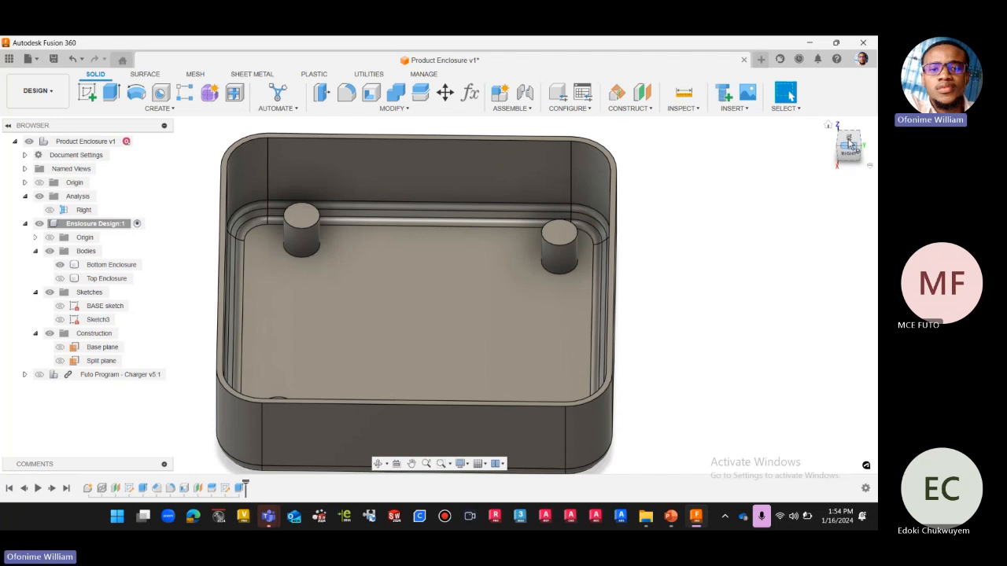
{"action": "left_click", "coordinate": [847, 138]}
{"action": "scroll", "coordinate": [652, 291], "scroll_direction": "down", "scroll_amount": 2}
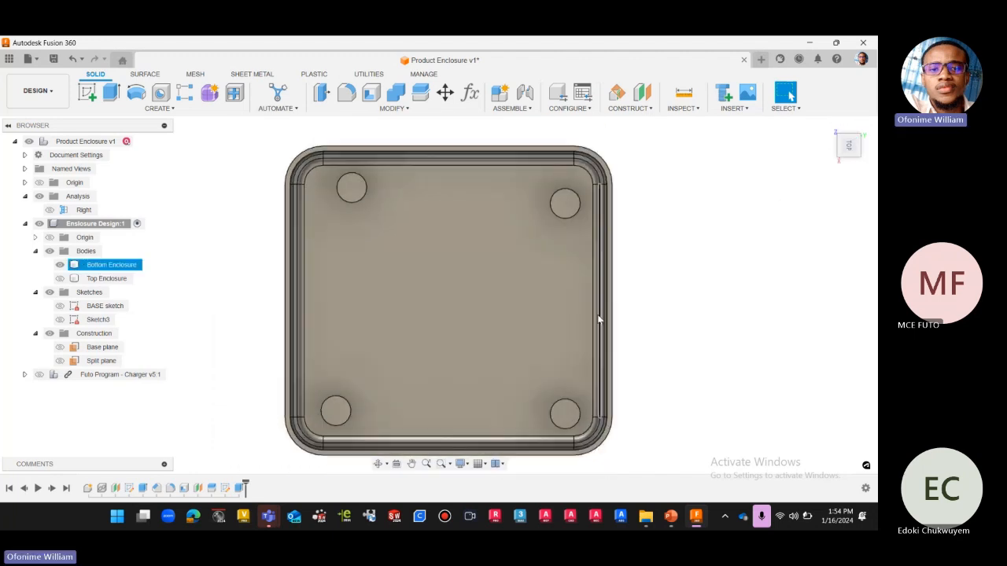
{"action": "scroll", "coordinate": [658, 205], "scroll_direction": "down", "scroll_amount": 1}
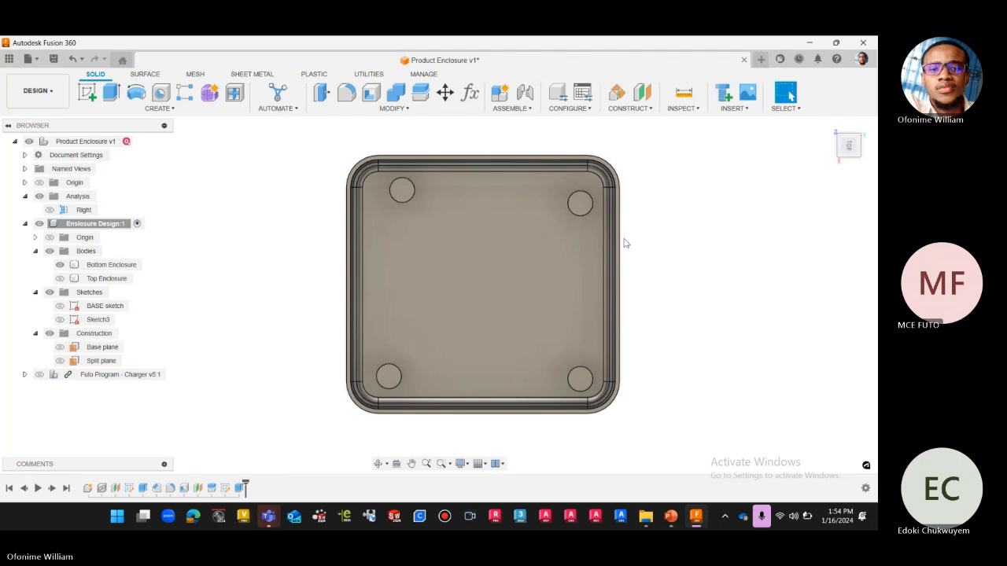
{"action": "left_click_drag", "start_coordinate": [858, 153], "coordinate": [852, 135]}
{"action": "scroll", "coordinate": [610, 250], "scroll_direction": "up", "scroll_amount": 5}
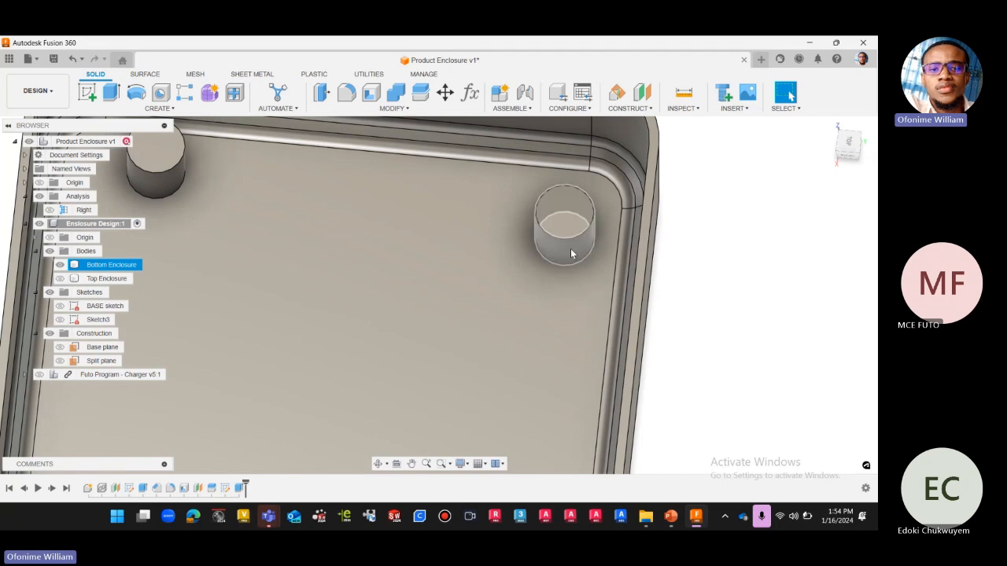
{"action": "scroll", "coordinate": [572, 250], "scroll_direction": "up", "scroll_amount": 3}
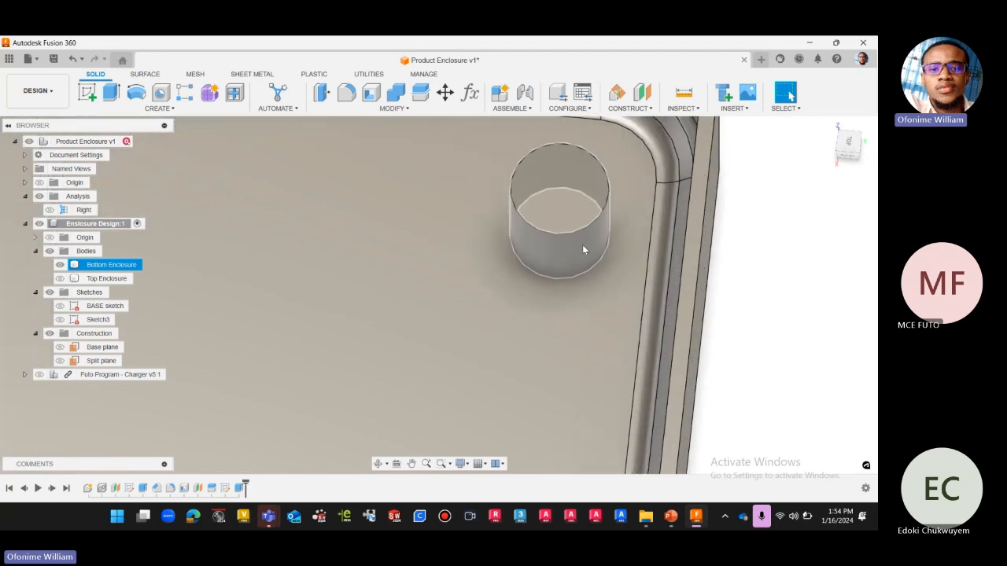
{"action": "scroll", "coordinate": [592, 244], "scroll_direction": "down", "scroll_amount": 3}
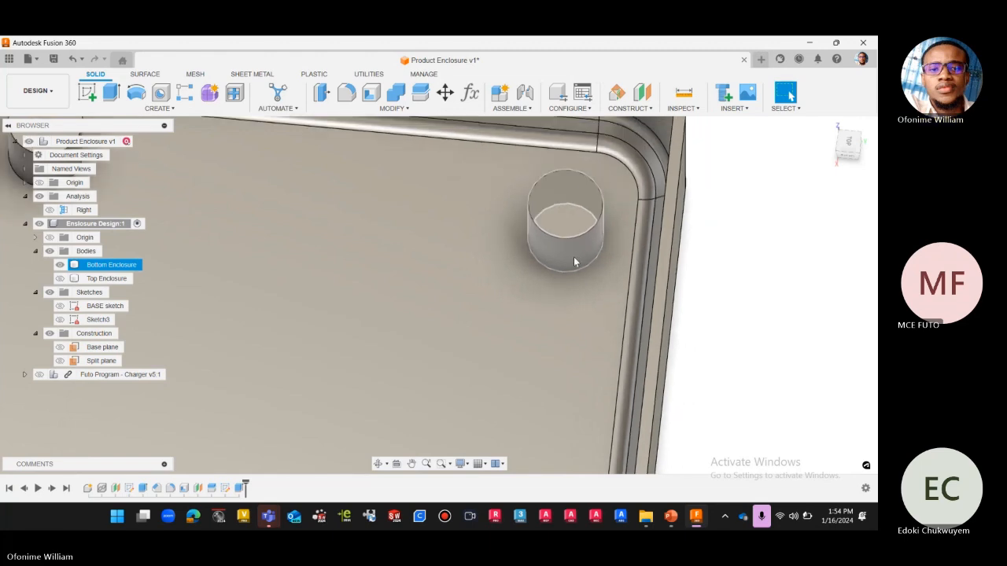
Examine the layout of all four bosses on the enclosure floor in the top view
{"action": "scroll", "coordinate": [574, 256], "scroll_direction": "down", "scroll_amount": 3}
{"action": "left_click", "coordinate": [663, 265]}
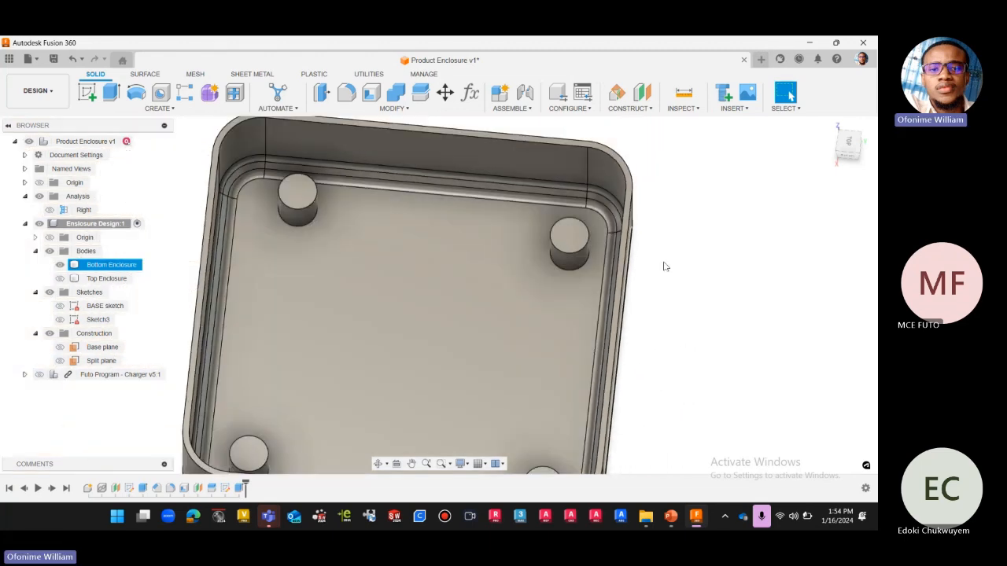
{"action": "left_click", "coordinate": [543, 293]}
{"action": "left_click", "coordinate": [638, 275]}
{"action": "left_click", "coordinate": [849, 144]}
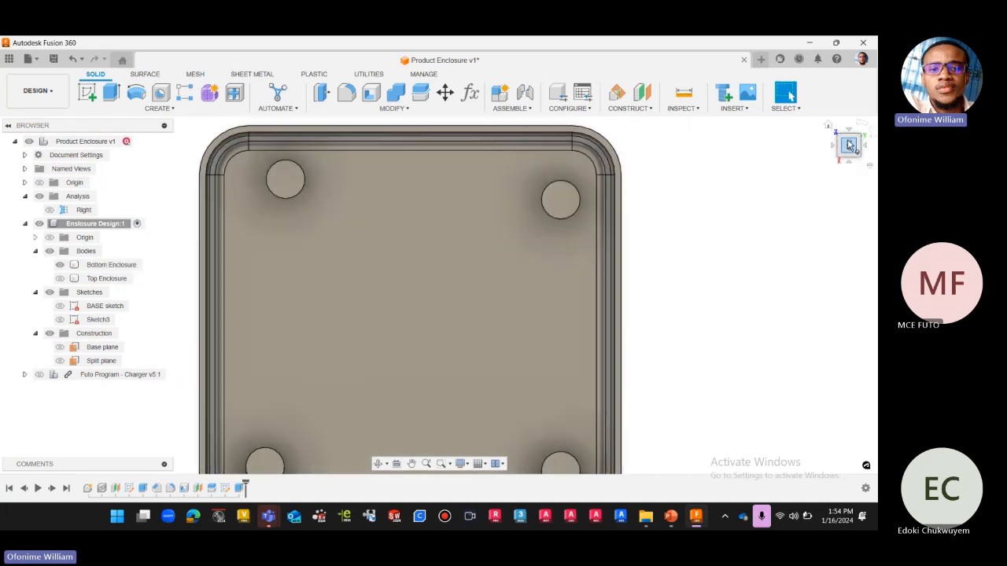
{"action": "scroll", "coordinate": [668, 260], "scroll_direction": "down", "scroll_amount": 4}
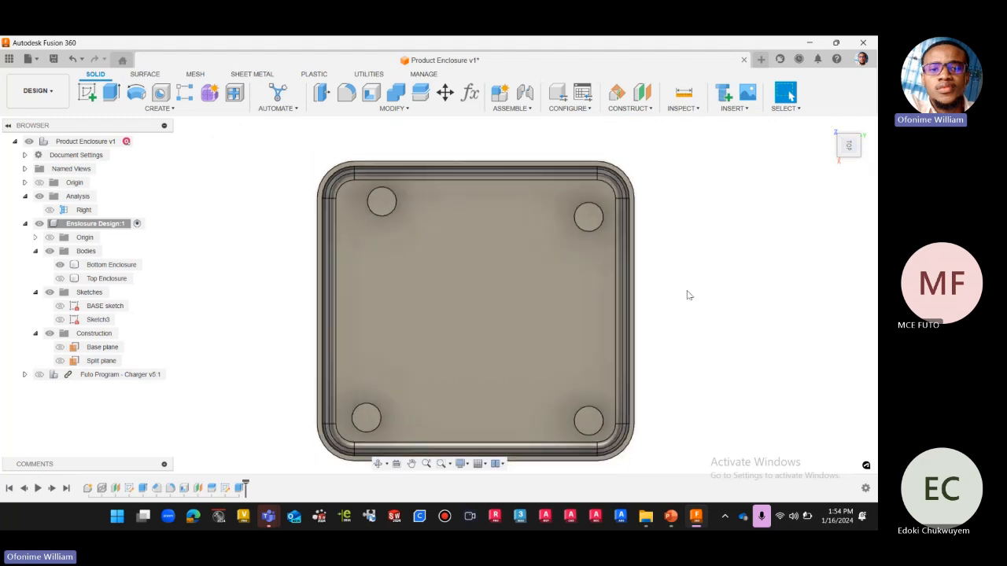
{"action": "scroll", "coordinate": [688, 297], "scroll_direction": "down", "scroll_amount": 2}
{"action": "scroll", "coordinate": [728, 360], "scroll_direction": "up", "scroll_amount": 2}
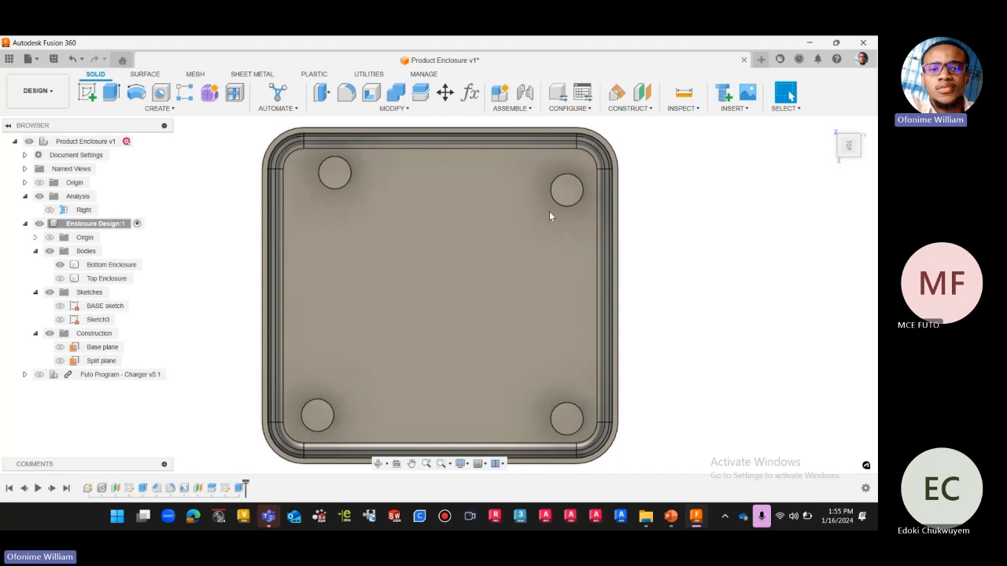
Look up the Snap Fit plastic feature, close its extension notice and return to the solid modelling tools
{"action": "left_click", "coordinate": [160, 108]}
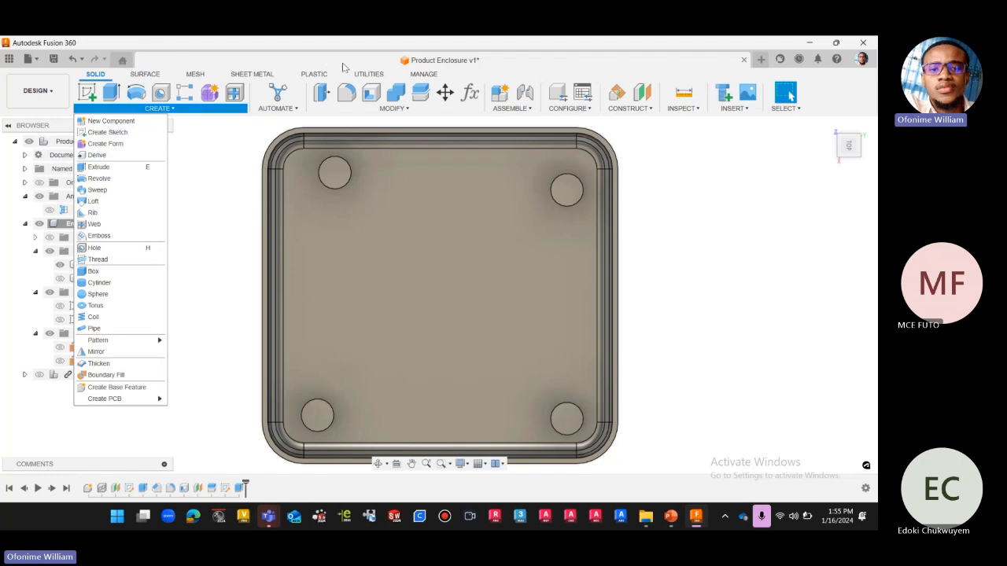
{"action": "left_click", "coordinate": [315, 74]}
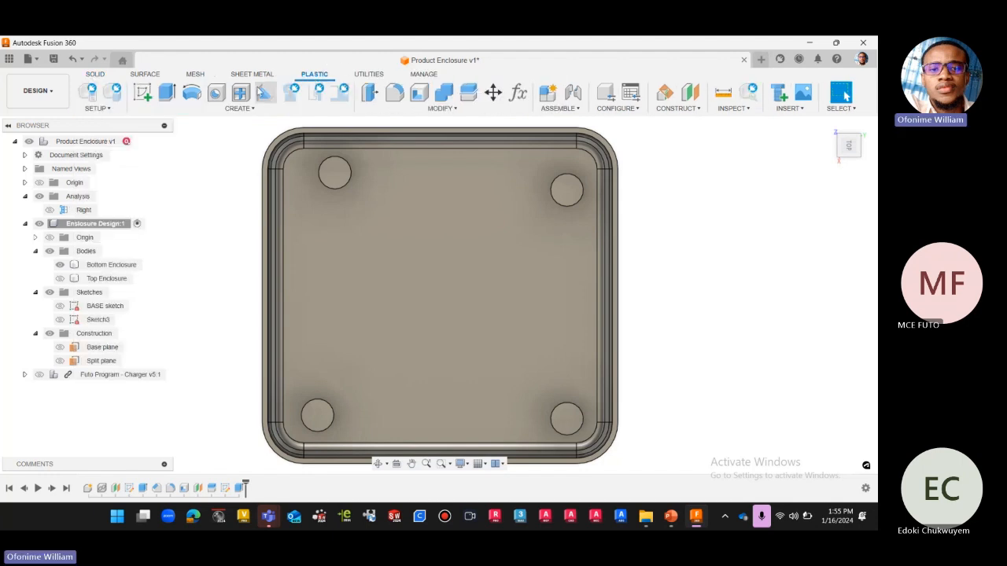
{"action": "left_click", "coordinate": [238, 108]}
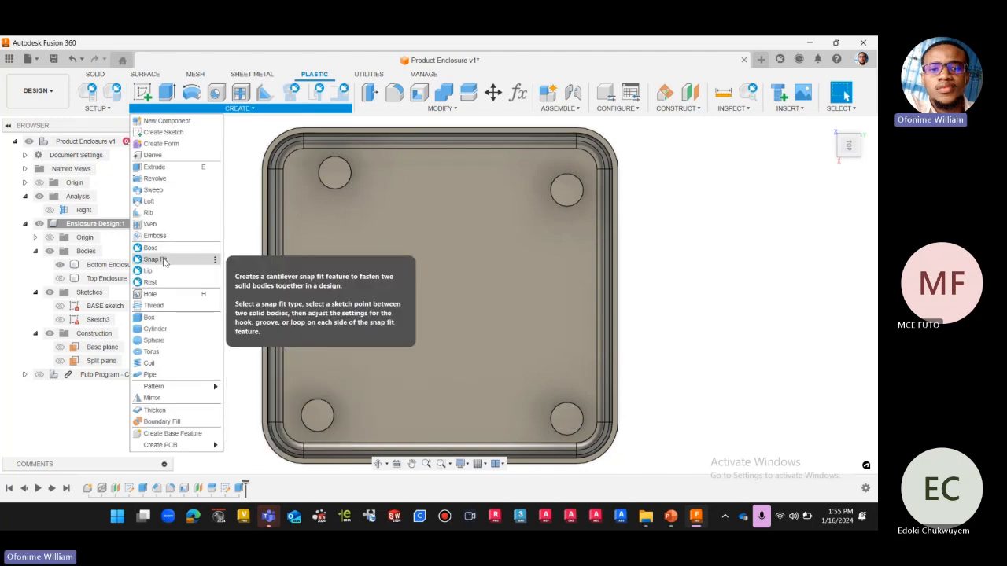
{"action": "left_click", "coordinate": [214, 260]}
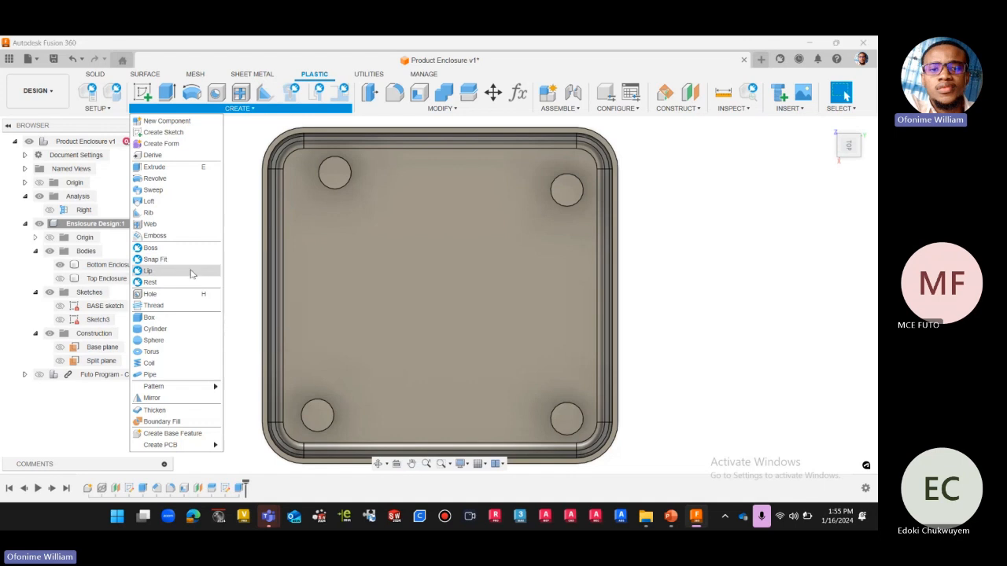
{"action": "left_click", "coordinate": [155, 260]}
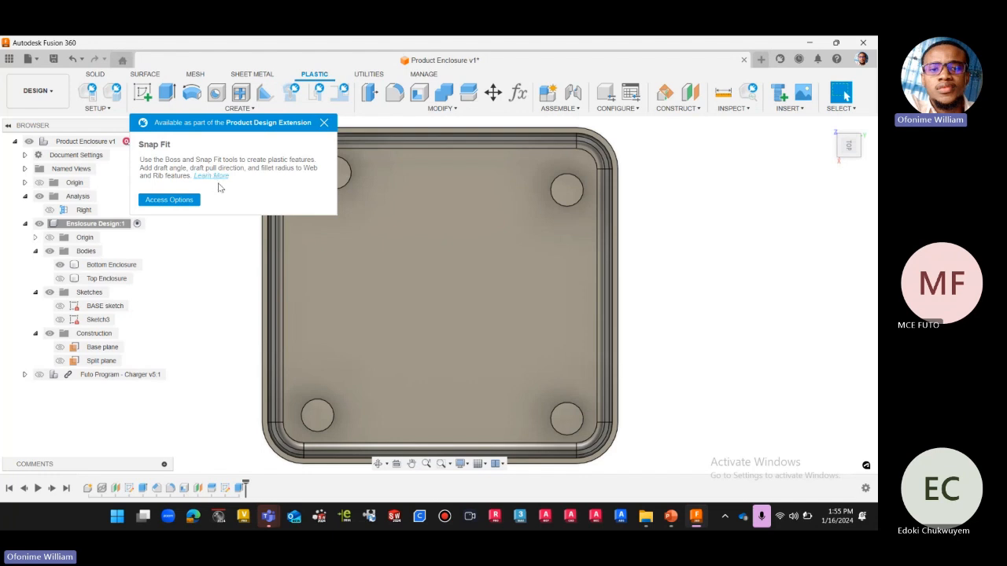
{"action": "left_click", "coordinate": [318, 125]}
{"action": "left_click", "coordinate": [322, 127]}
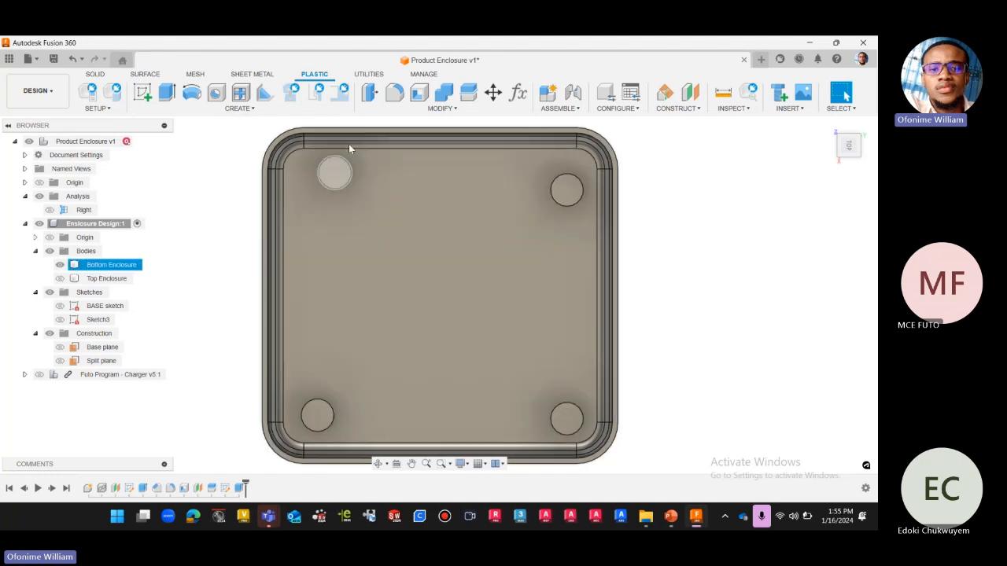
{"action": "scroll", "coordinate": [705, 286], "scroll_direction": "up", "scroll_amount": 2}
{"action": "scroll", "coordinate": [699, 299], "scroll_direction": "down", "scroll_amount": 3}
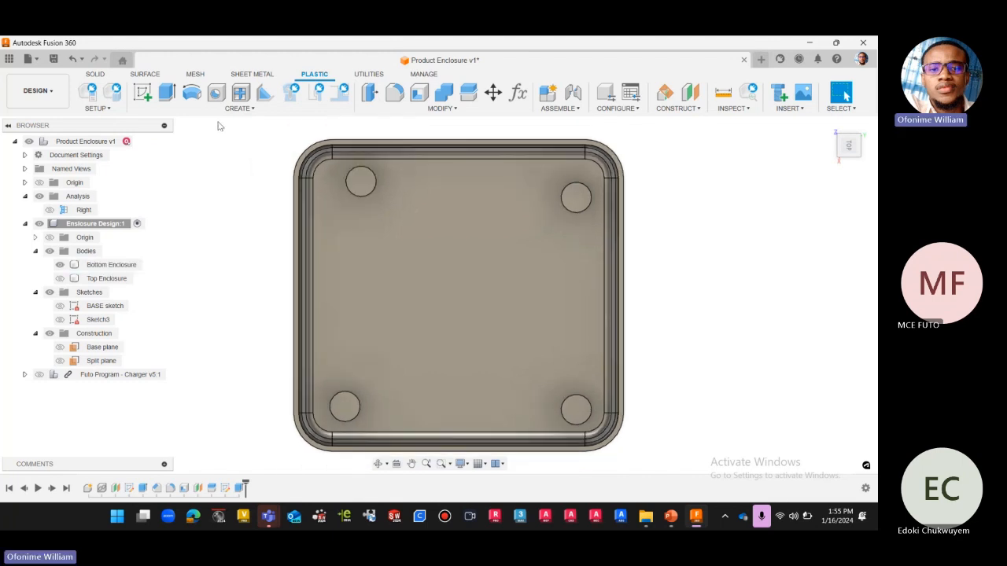
{"action": "left_click", "coordinate": [96, 75]}
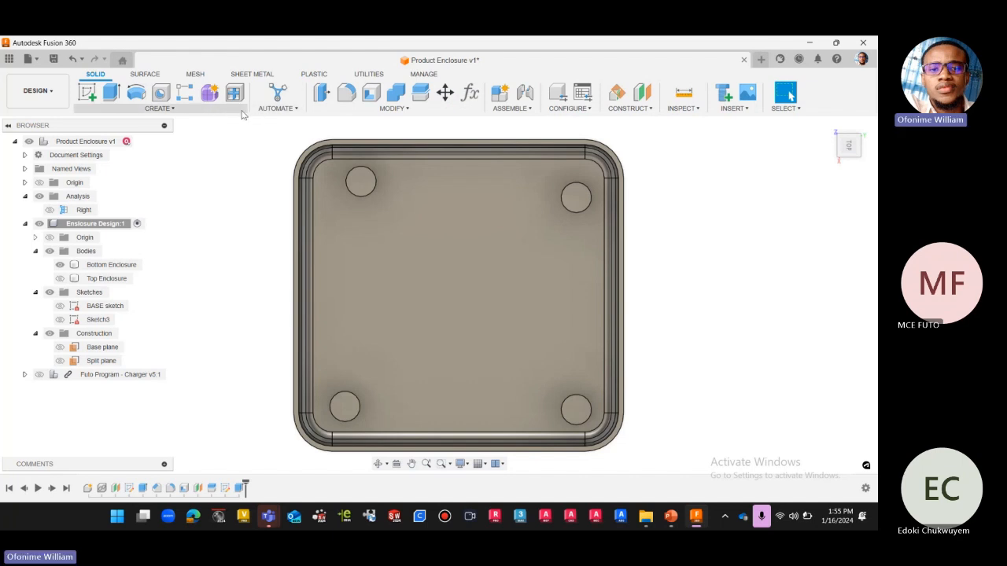
{"action": "left_click", "coordinate": [165, 109]}
{"action": "left_click", "coordinate": [697, 223]}
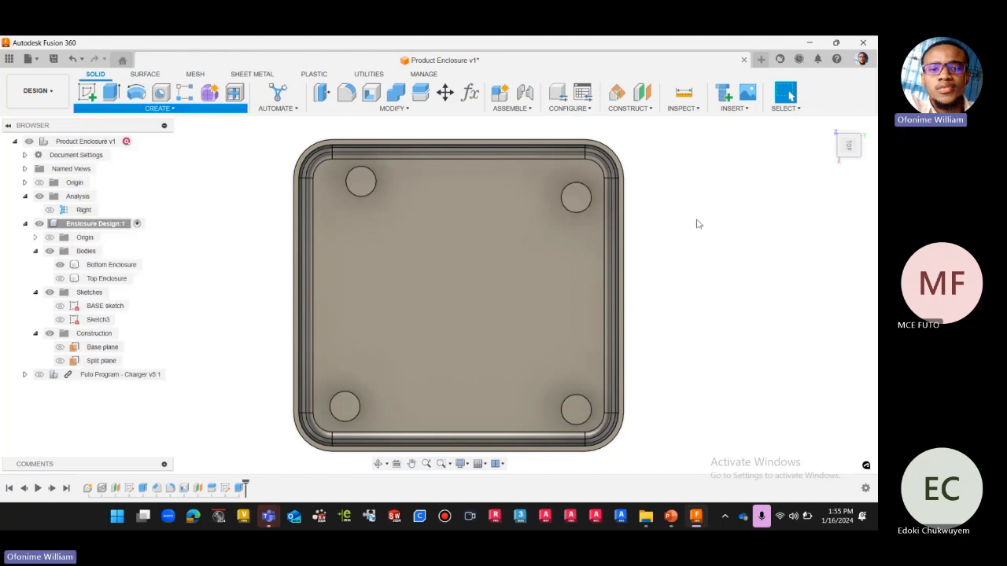
Rename Sketch3 as Boss
{"action": "scroll", "coordinate": [703, 247], "scroll_direction": "down", "scroll_amount": 3}
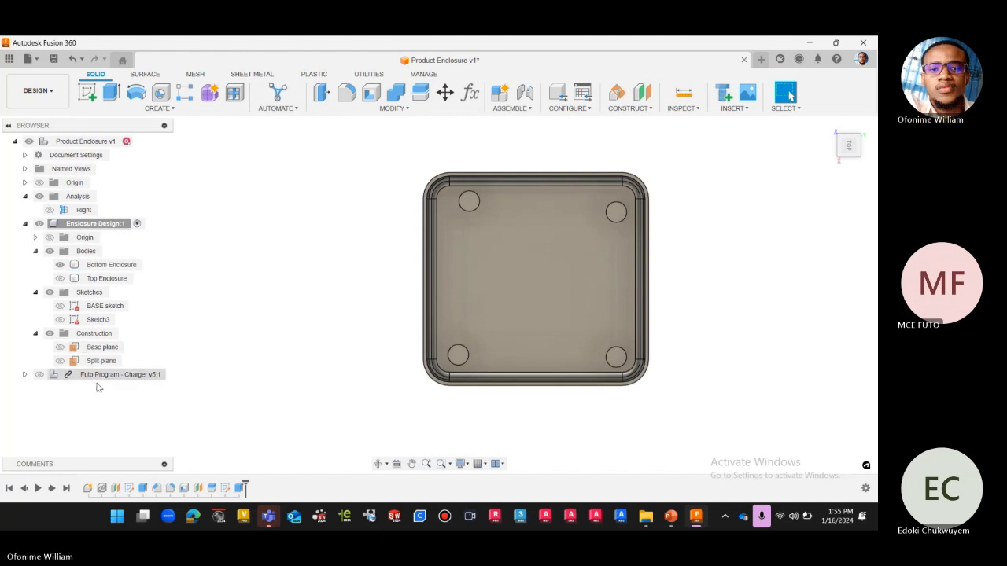
{"action": "left_click", "coordinate": [99, 320]}
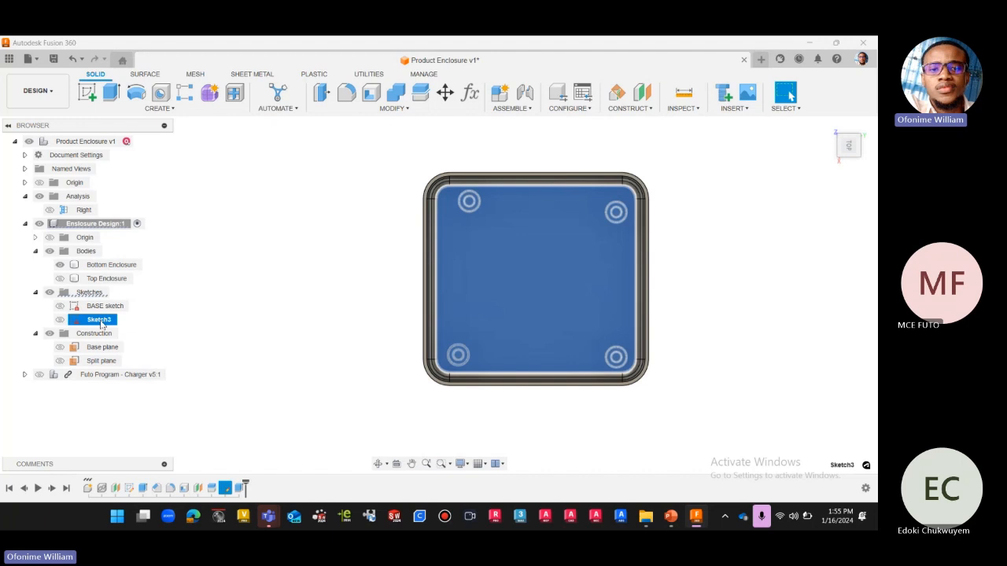
{"action": "left_click", "coordinate": [100, 320]}
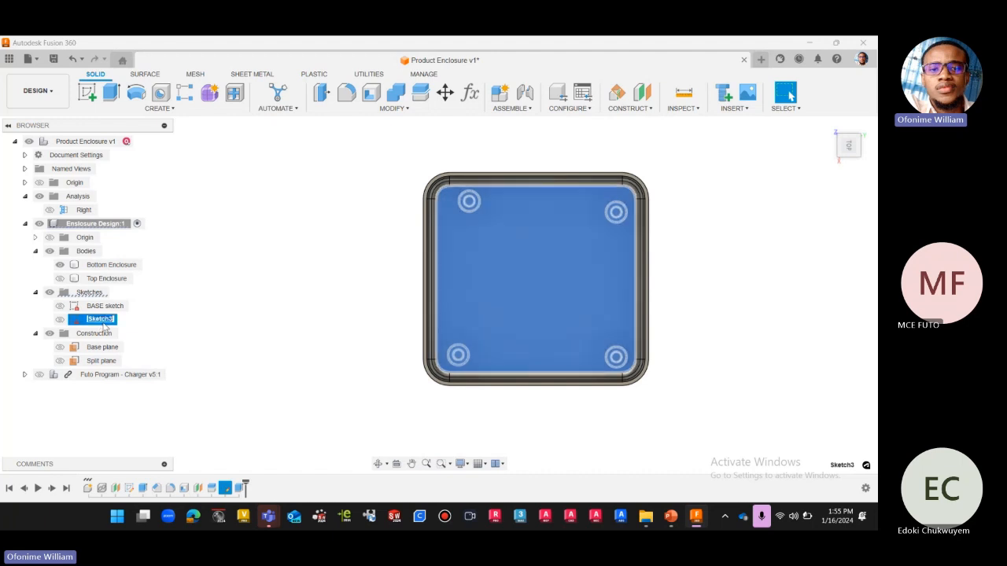
{"action": "type", "text": "R"}
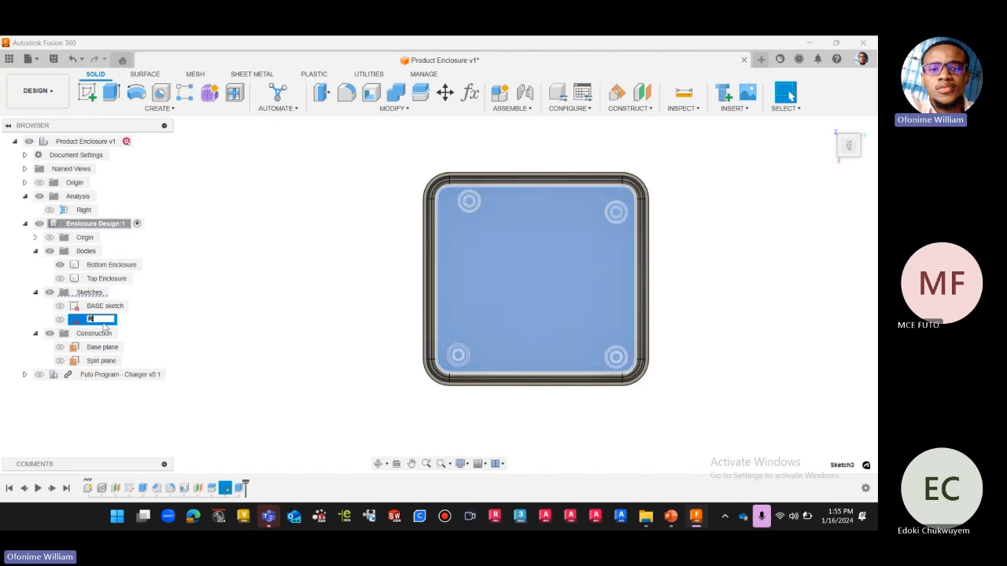
{"action": "type", "text": "oss"}
{"action": "key", "text": "Return"}
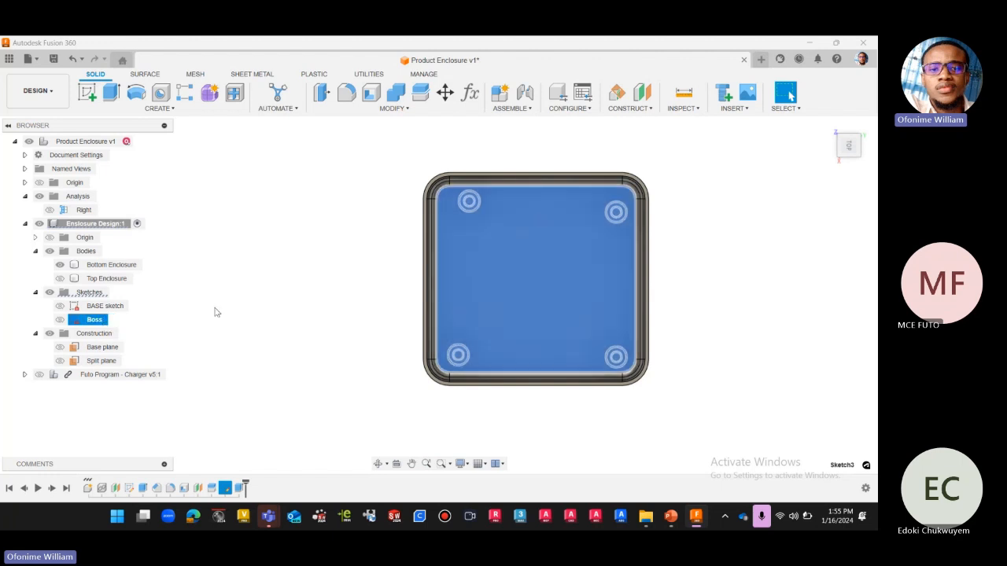
{"action": "left_click", "coordinate": [193, 320]}
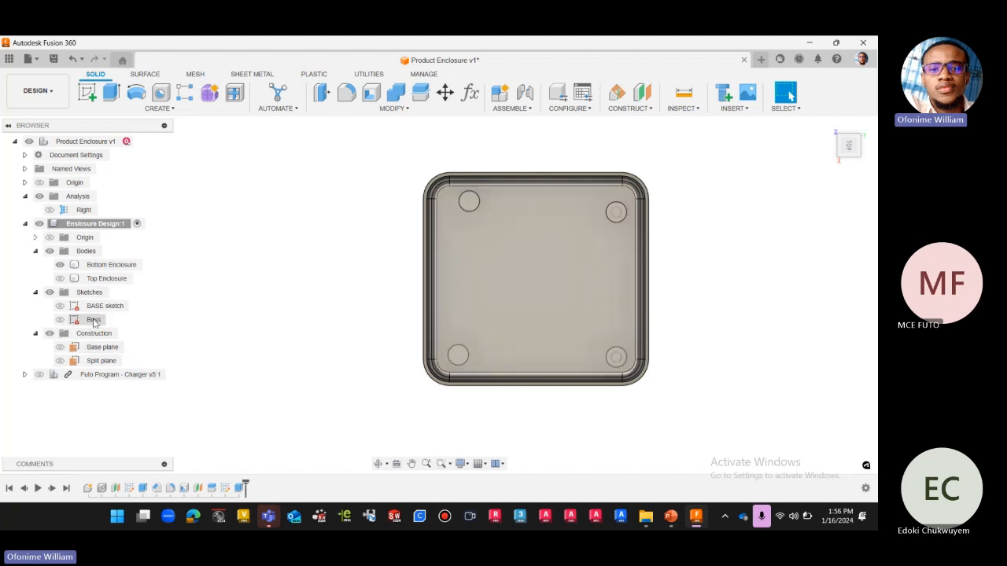
Open the Boss sketch for editing
{"action": "right_click", "coordinate": [93, 320]}
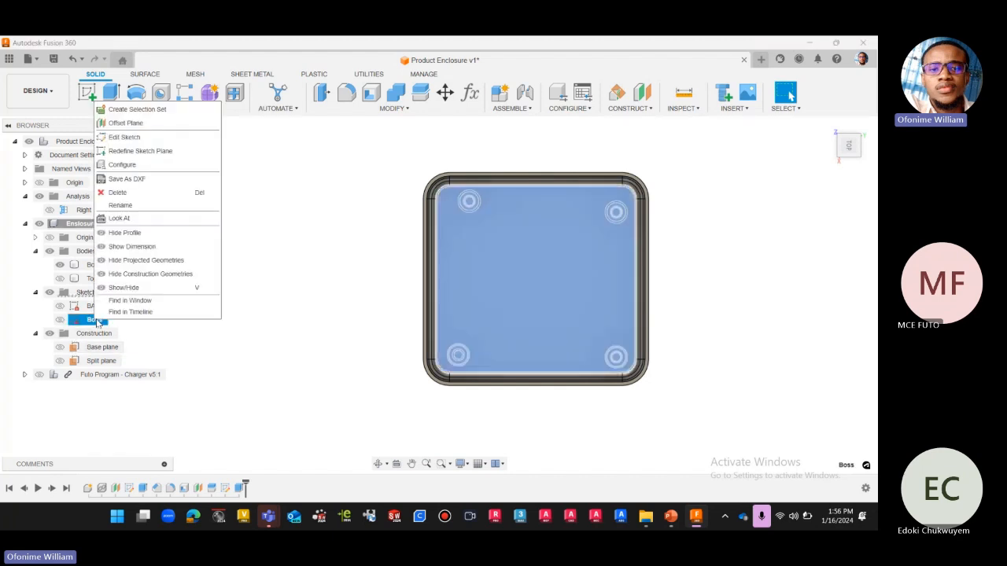
{"action": "left_click", "coordinate": [148, 148]}
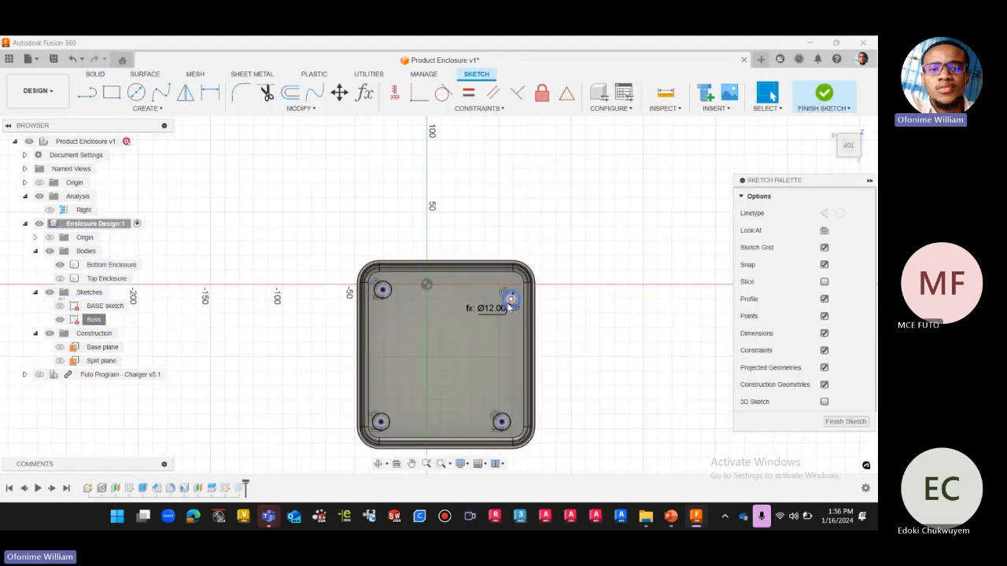
{"action": "scroll", "coordinate": [503, 293], "scroll_direction": "up", "scroll_amount": 5}
{"action": "scroll", "coordinate": [452, 250], "scroll_direction": "down", "scroll_amount": 2}
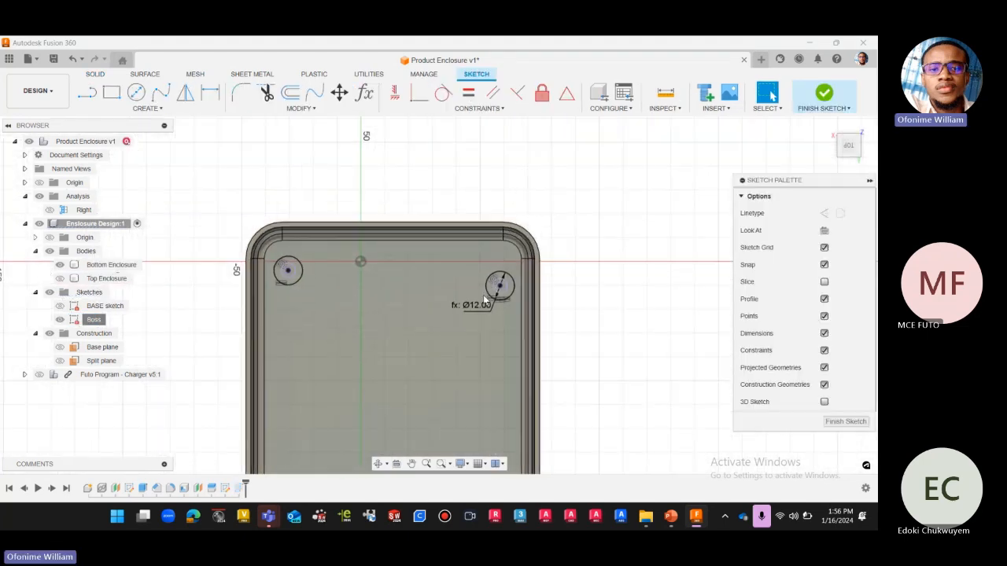
{"action": "scroll", "coordinate": [483, 295], "scroll_direction": "up", "scroll_amount": 3}
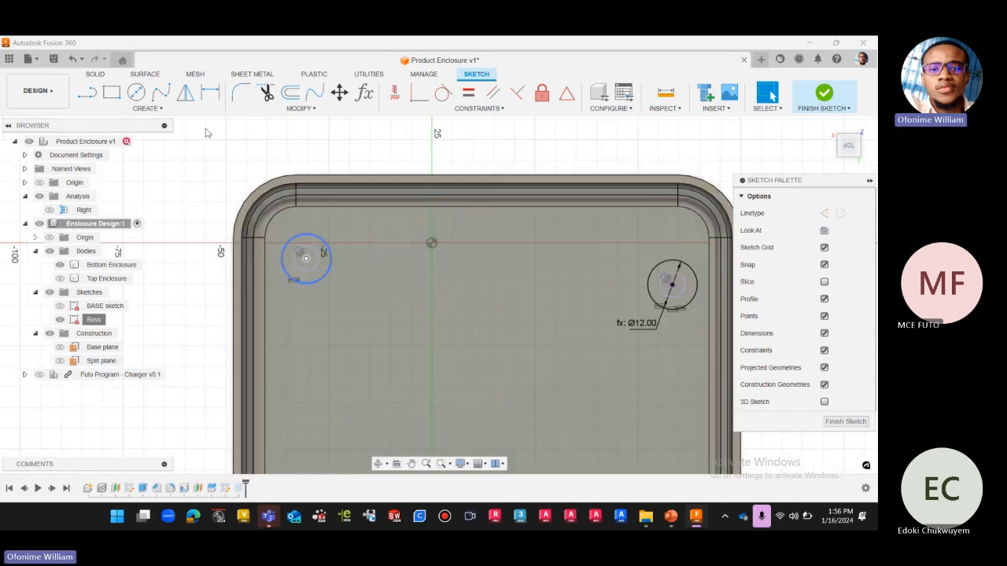
Sketch larger concentric circles, about 18.6 mm and 22 mm in diameter, around the upper-left and upper-right 12 mm boss circles
{"action": "left_click", "coordinate": [136, 92]}
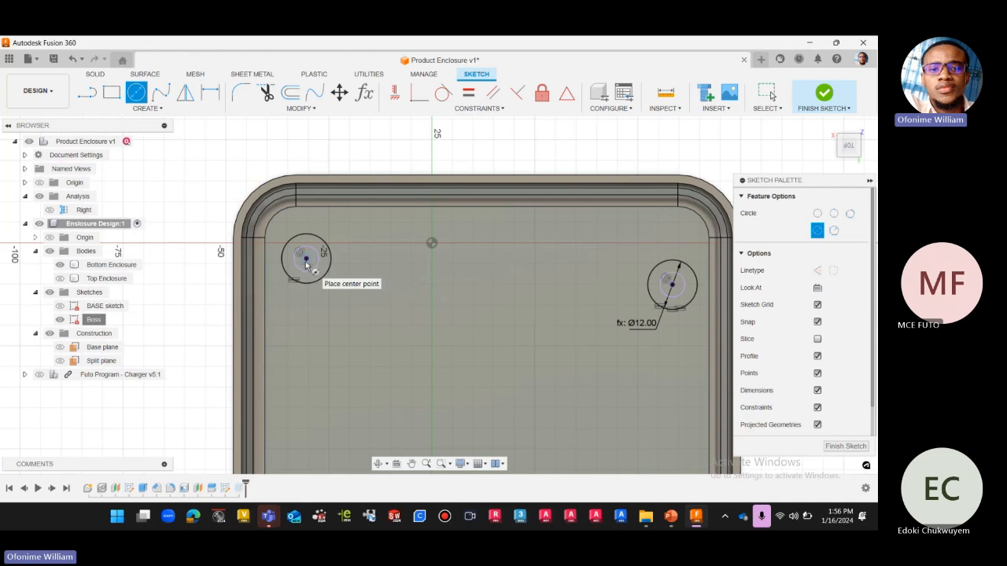
{"action": "scroll", "coordinate": [306, 260], "scroll_direction": "up", "scroll_amount": 3}
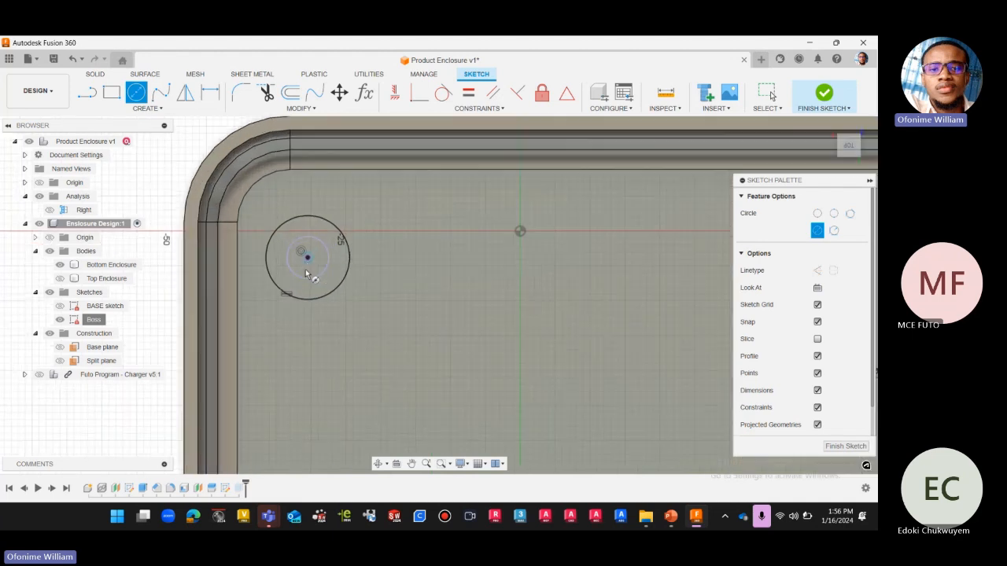
{"action": "left_click", "coordinate": [308, 257]}
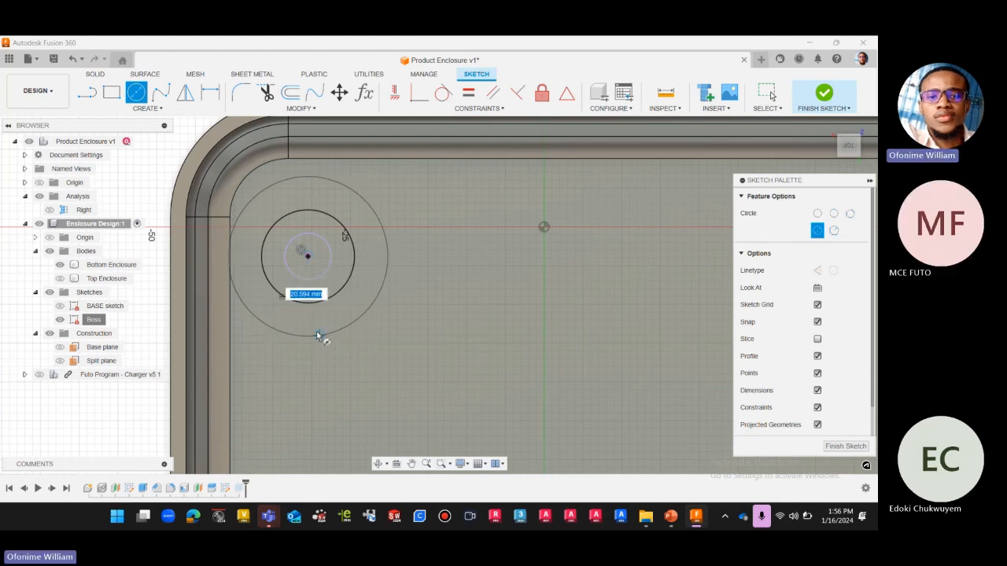
{"action": "key", "text": "Escape"}
{"action": "scroll", "coordinate": [281, 344], "scroll_direction": "down", "scroll_amount": 2}
{"action": "scroll", "coordinate": [253, 315], "scroll_direction": "down", "scroll_amount": 1}
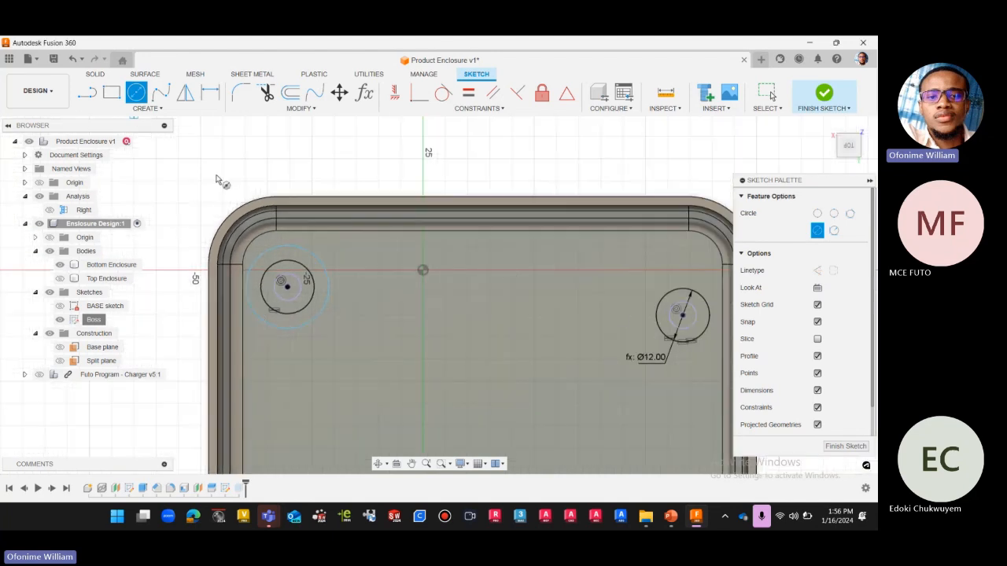
{"action": "left_click", "coordinate": [683, 316]}
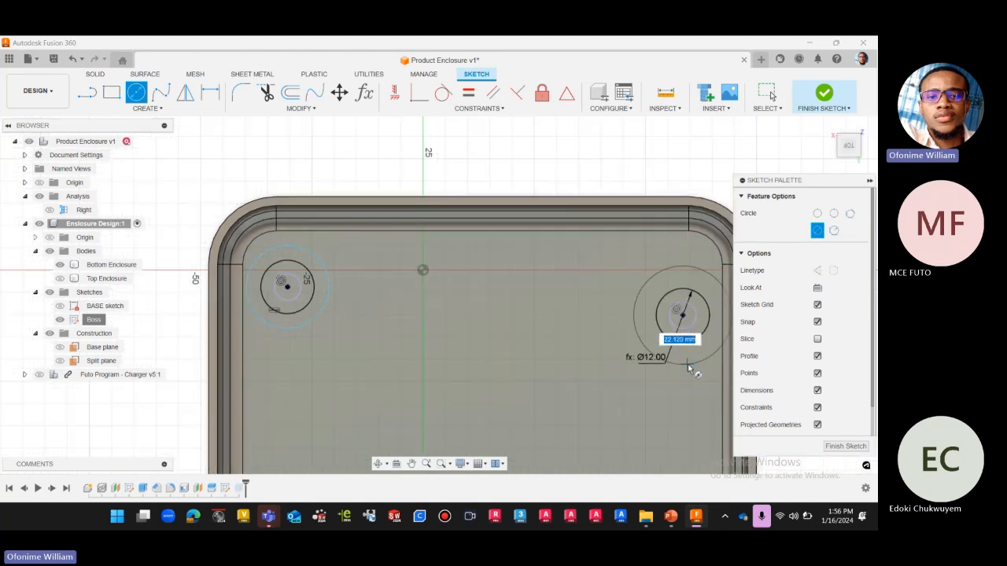
{"action": "key", "text": "Return"}
{"action": "scroll", "coordinate": [415, 325], "scroll_direction": "down", "scroll_amount": 2}
{"action": "scroll", "coordinate": [389, 276], "scroll_direction": "down", "scroll_amount": 3}
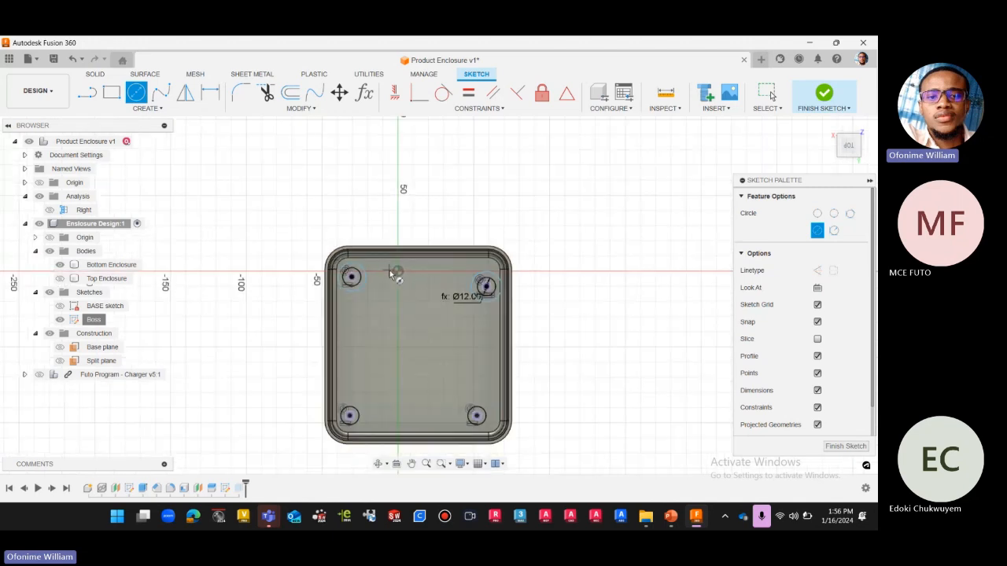
Sketch a larger concentric circle around each of the two lower boss circles and end the circle command
{"action": "scroll", "coordinate": [356, 417], "scroll_direction": "up", "scroll_amount": 5}
{"action": "left_click", "coordinate": [357, 413]}
{"action": "scroll", "coordinate": [407, 409], "scroll_direction": "down", "scroll_amount": 5}
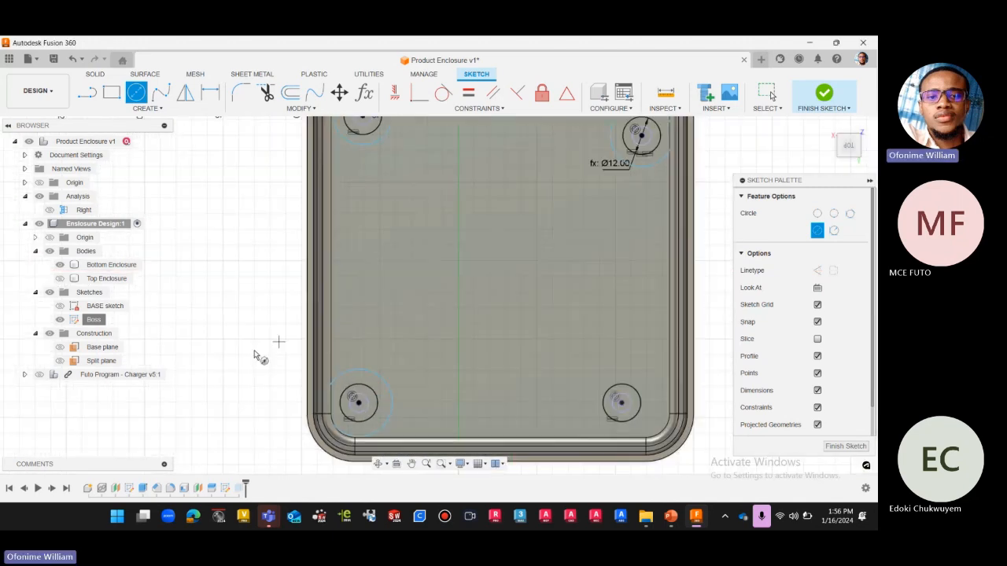
{"action": "scroll", "coordinate": [428, 373], "scroll_direction": "up", "scroll_amount": 6}
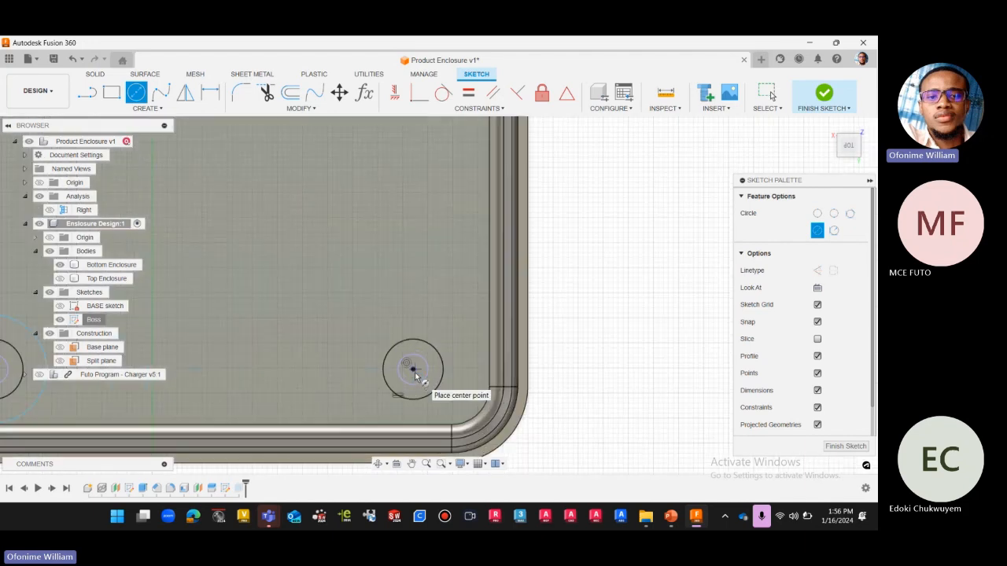
{"action": "scroll", "coordinate": [415, 371], "scroll_direction": "up", "scroll_amount": 2}
{"action": "left_click", "coordinate": [415, 371]}
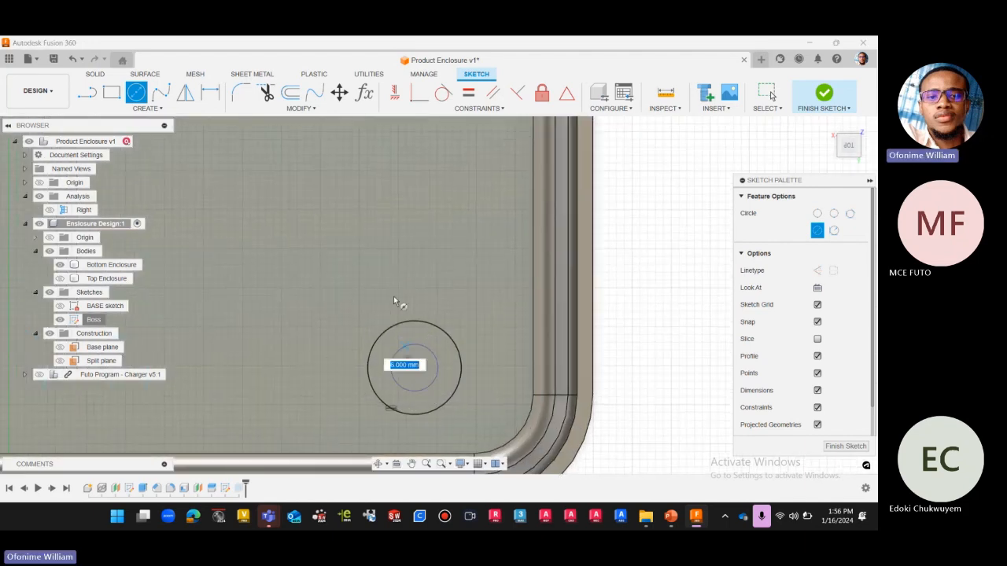
{"action": "left_click", "coordinate": [388, 284]}
{"action": "scroll", "coordinate": [472, 319], "scroll_direction": "down", "scroll_amount": 3}
{"action": "scroll", "coordinate": [512, 347], "scroll_direction": "down", "scroll_amount": 4}
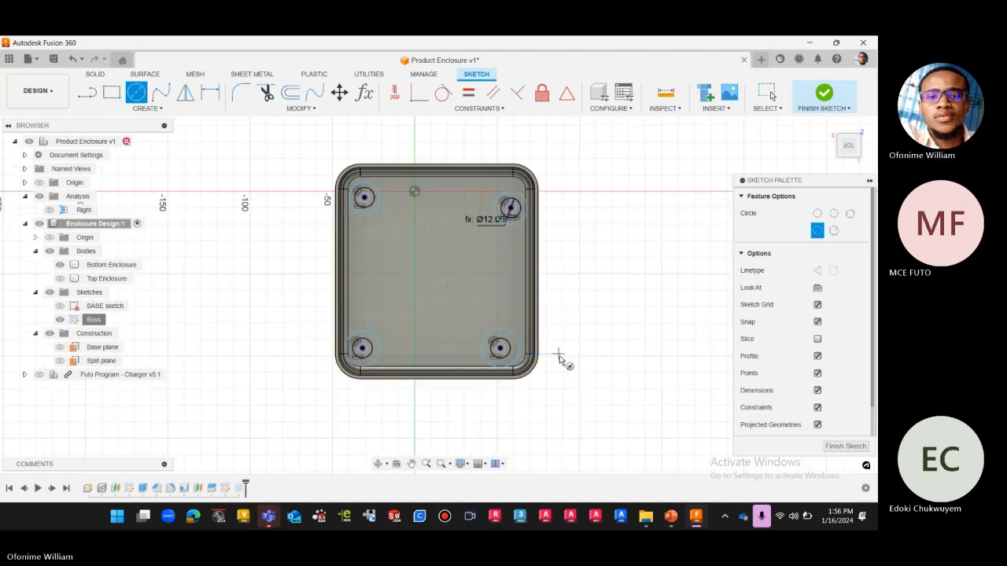
{"action": "key", "text": "Escape"}
{"action": "scroll", "coordinate": [378, 193], "scroll_direction": "up", "scroll_amount": 5}
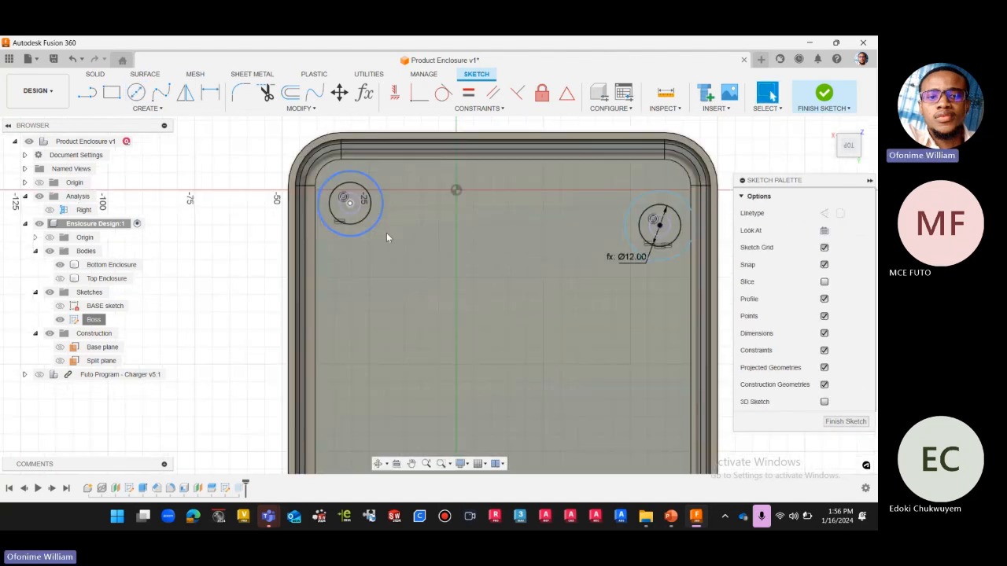
{"action": "left_click", "coordinate": [375, 226]}
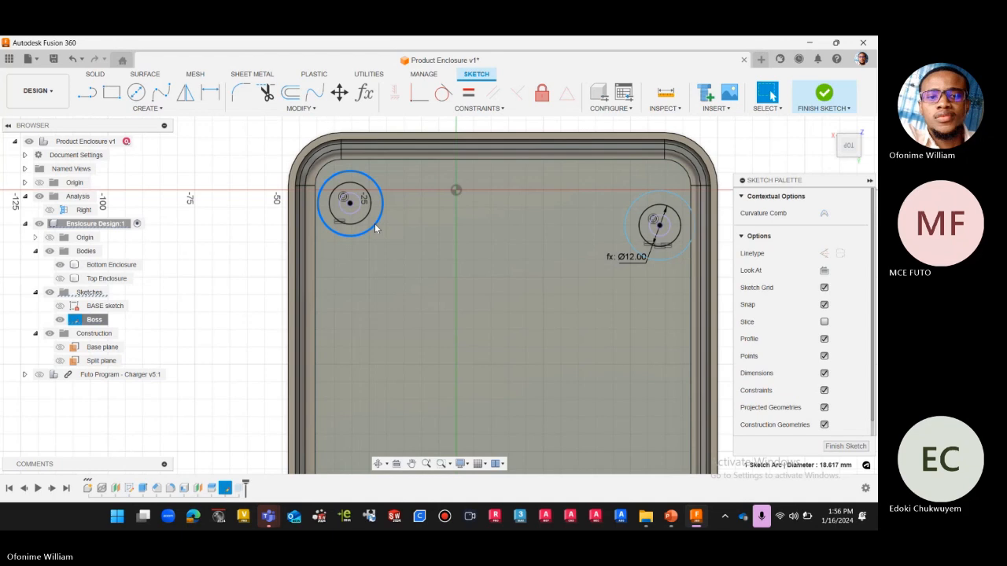
{"action": "key", "text": "p"}
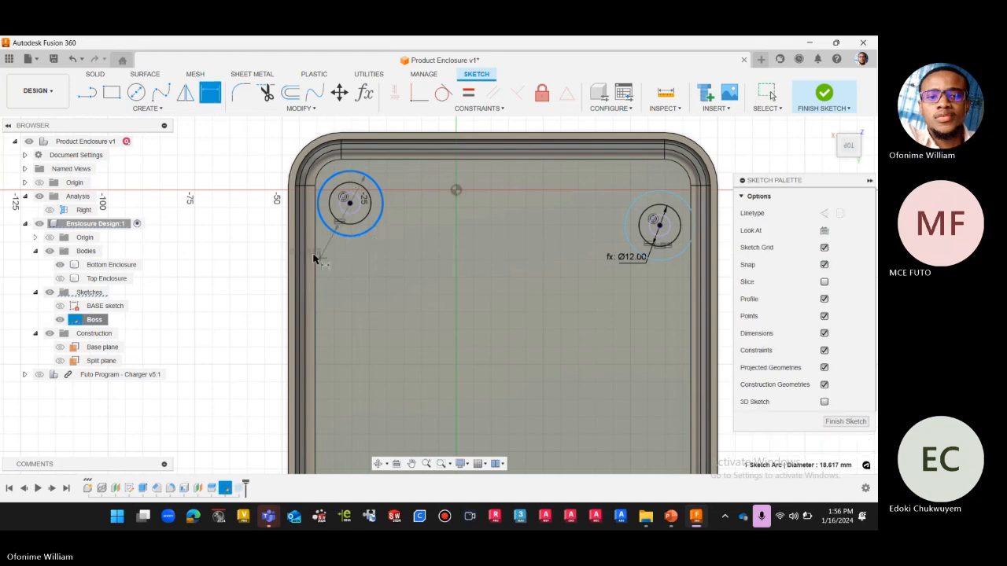
{"action": "scroll", "coordinate": [315, 258], "scroll_direction": "down", "scroll_amount": 2}
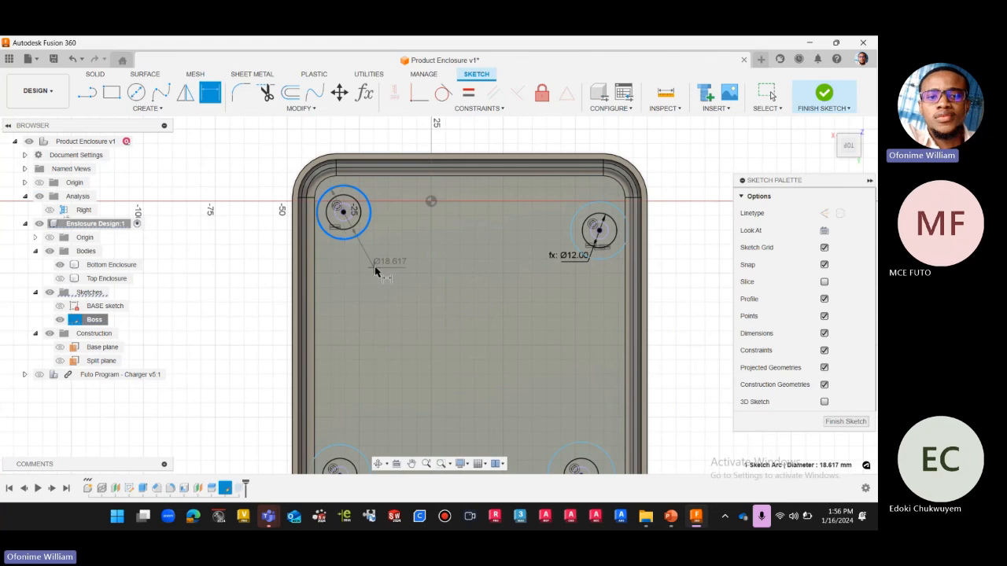
{"action": "key", "text": "Escape"}
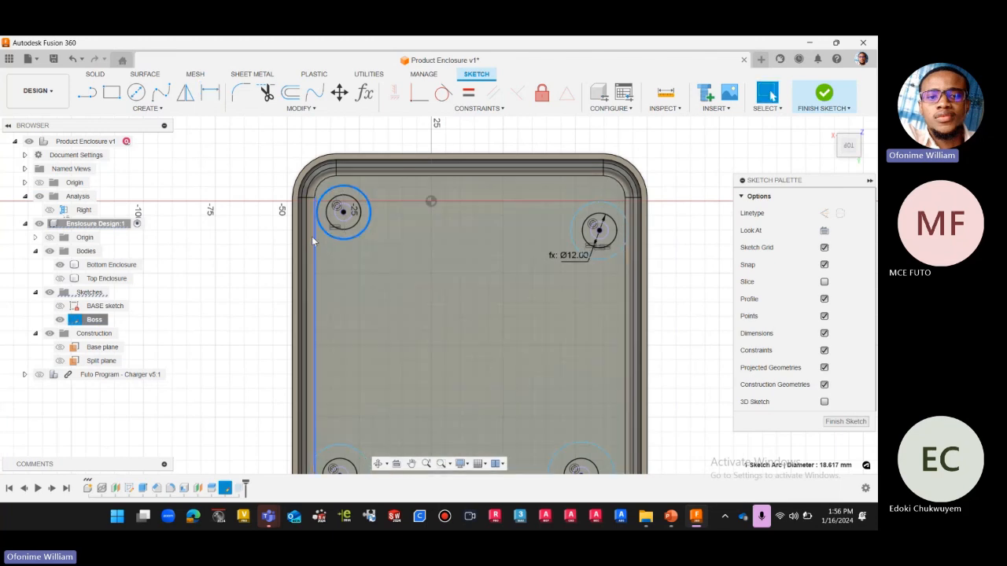
Project the two long straight side edges of the Bottom Enclosure body into the Boss sketch with the projection link kept on
{"action": "left_click", "coordinate": [314, 233]}
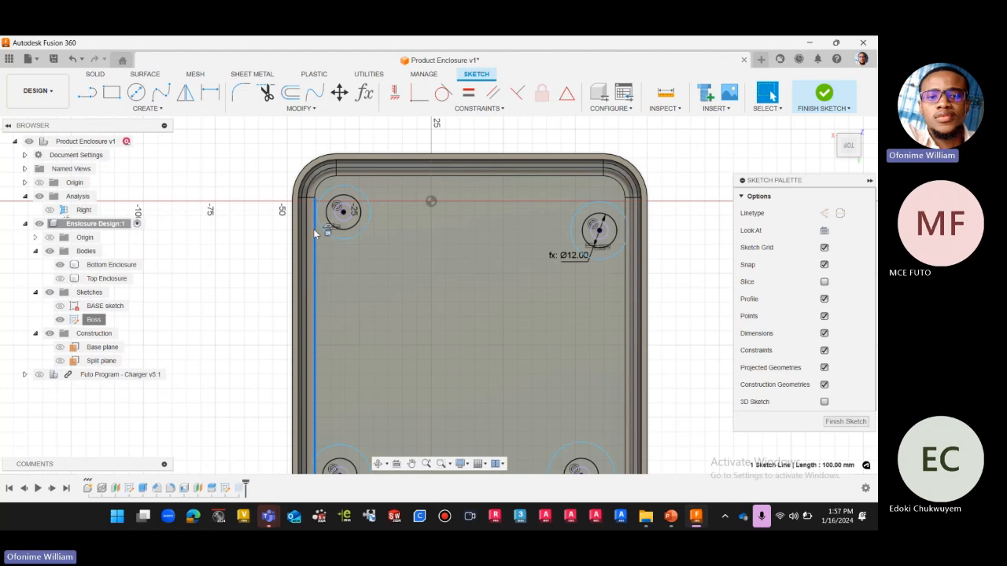
{"action": "key", "text": "p"}
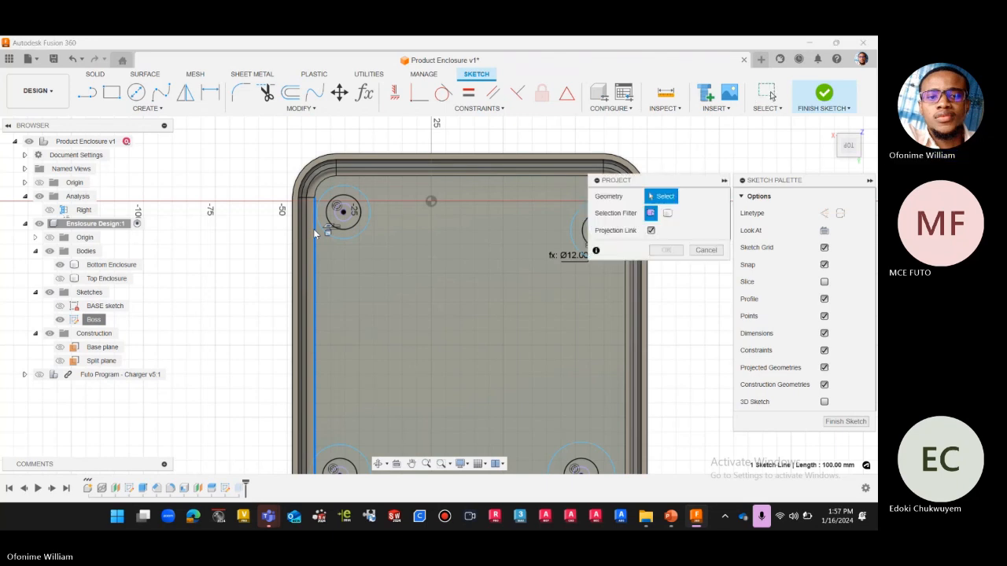
{"action": "left_click", "coordinate": [298, 259]}
{"action": "scroll", "coordinate": [298, 260], "scroll_direction": "down", "scroll_amount": 2}
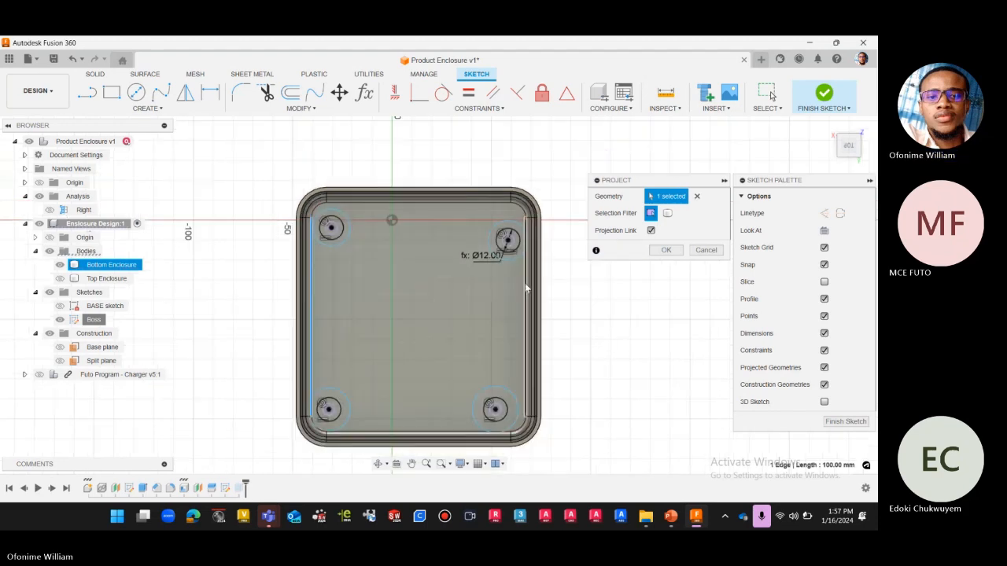
{"action": "left_click", "coordinate": [538, 324]}
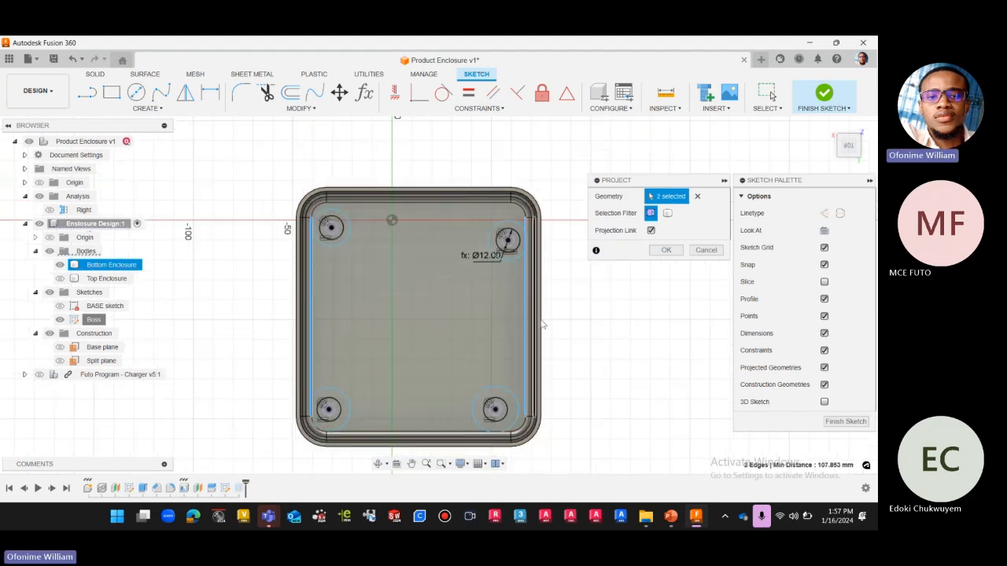
{"action": "left_click", "coordinate": [666, 250]}
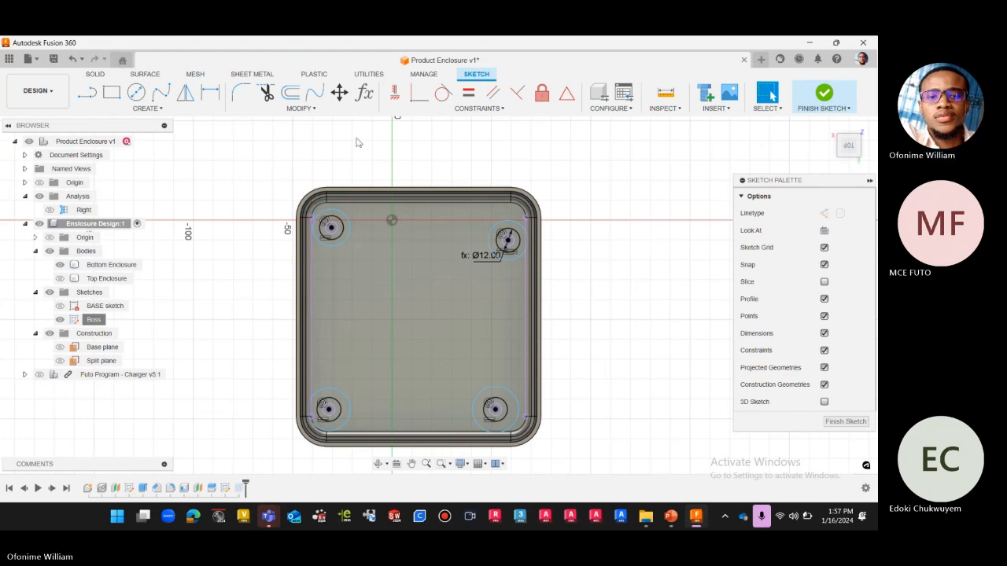
Make the outer circle of the upper-left boss tangent to the projected left wall line
{"action": "scroll", "coordinate": [387, 131], "scroll_direction": "up", "scroll_amount": 2}
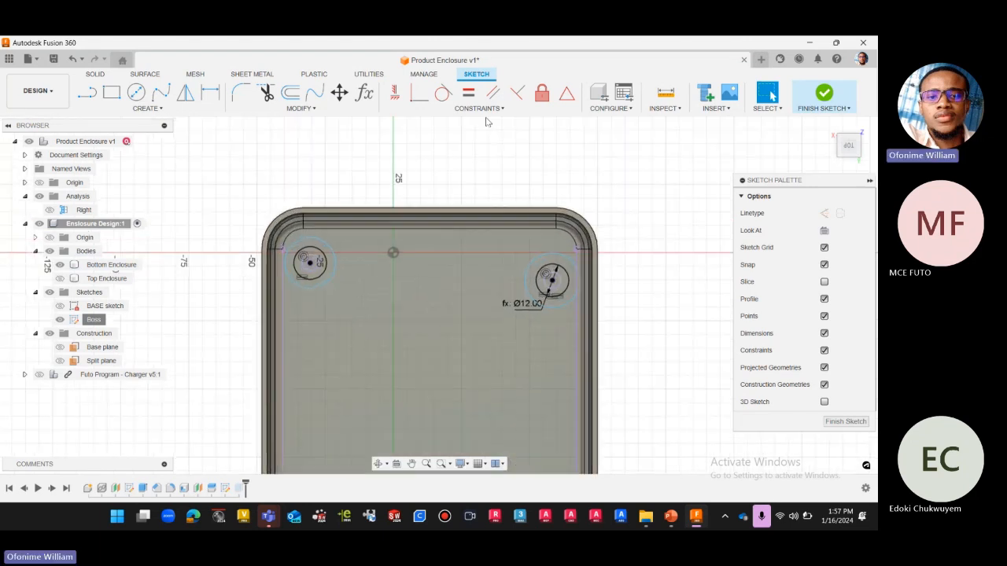
{"action": "left_click", "coordinate": [442, 96]}
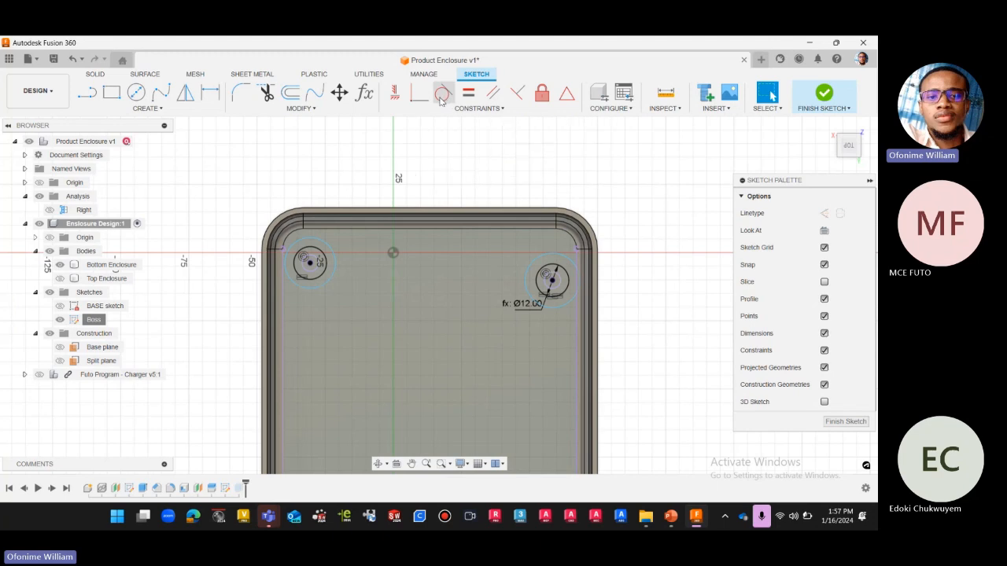
{"action": "scroll", "coordinate": [323, 221], "scroll_direction": "down", "scroll_amount": 1}
{"action": "scroll", "coordinate": [311, 236], "scroll_direction": "up", "scroll_amount": 4}
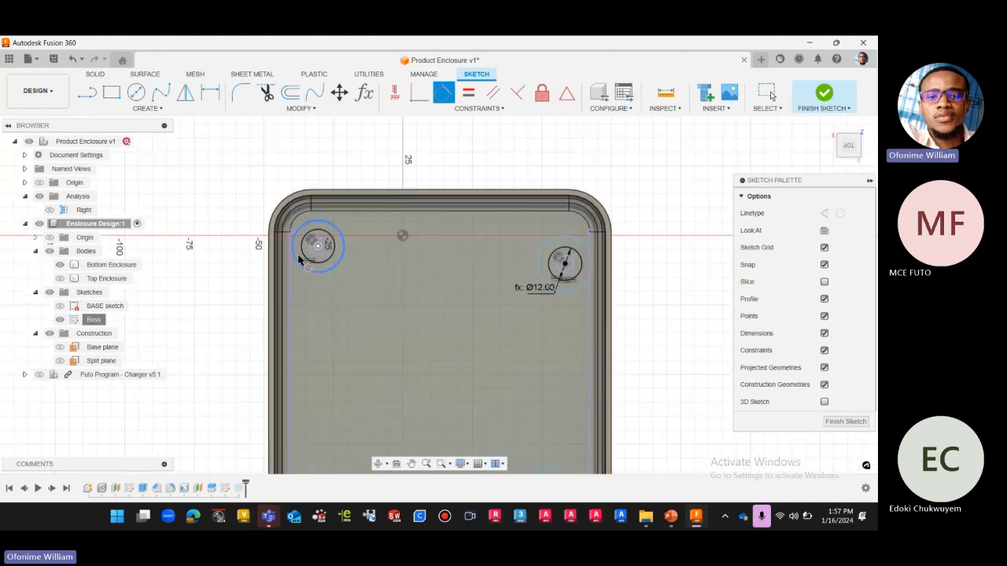
{"action": "left_click", "coordinate": [289, 248]}
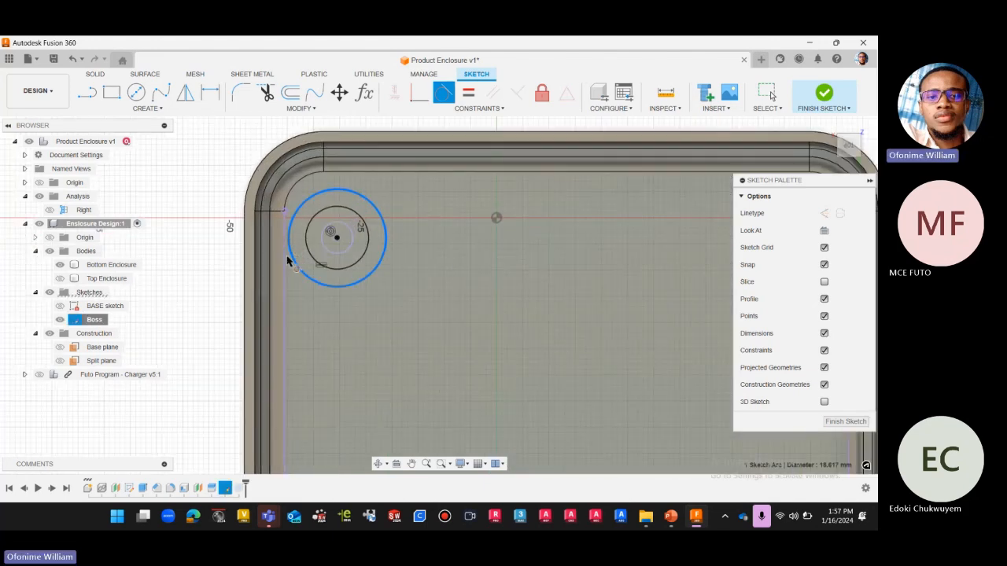
{"action": "left_click", "coordinate": [285, 262]}
{"action": "scroll", "coordinate": [283, 250], "scroll_direction": "down", "scroll_amount": 5}
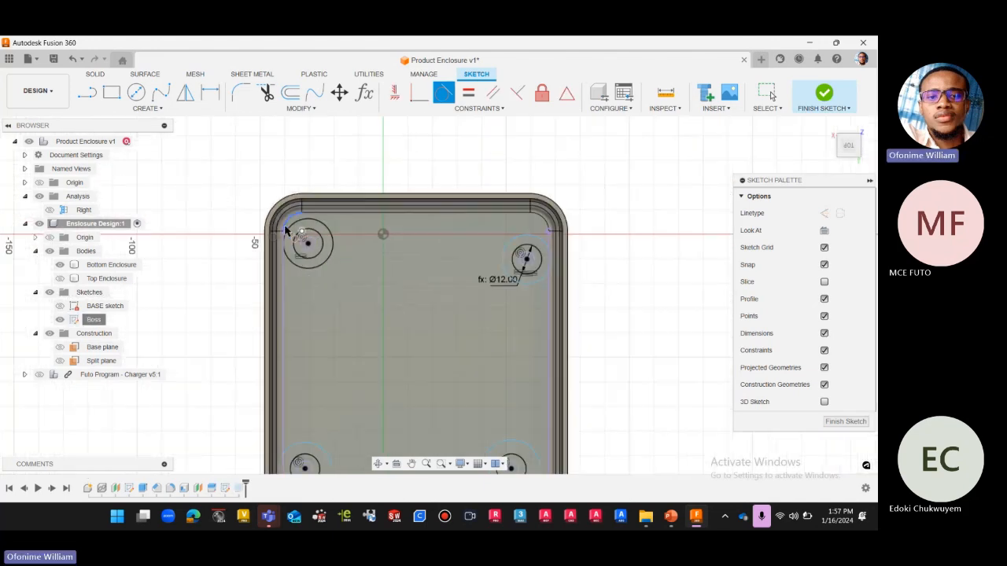
Make the outer circle of the upper-right boss tangent to the projected right wall line
{"action": "scroll", "coordinate": [487, 254], "scroll_direction": "up", "scroll_amount": 4}
{"action": "scroll", "coordinate": [509, 255], "scroll_direction": "up", "scroll_amount": 3}
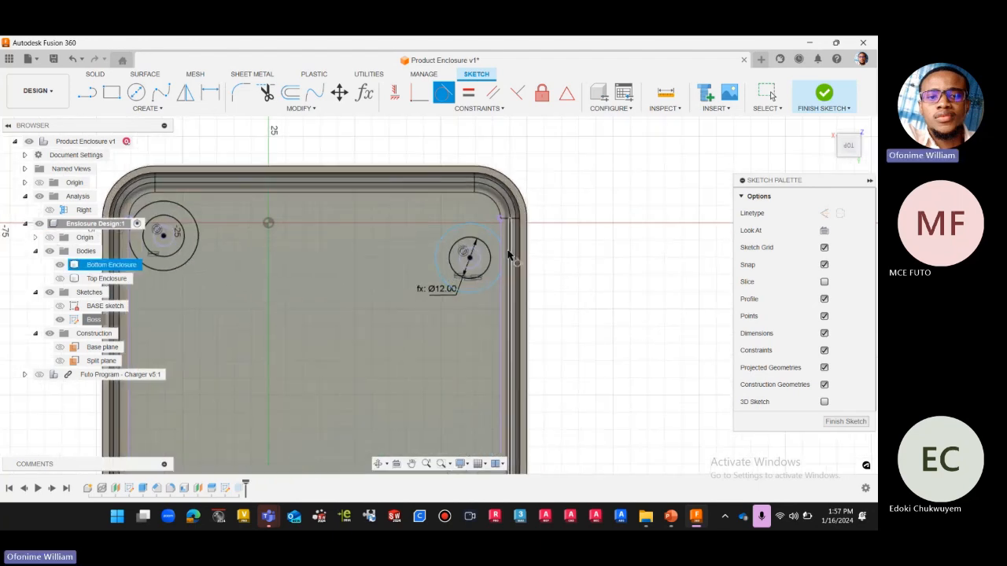
{"action": "scroll", "coordinate": [565, 256], "scroll_direction": "down", "scroll_amount": 3}
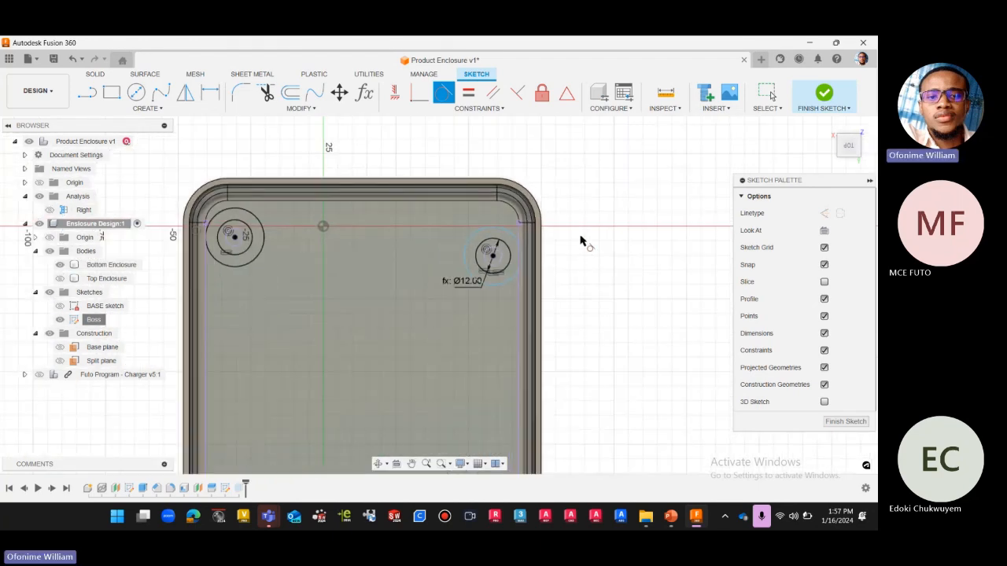
{"action": "scroll", "coordinate": [581, 237], "scroll_direction": "down", "scroll_amount": 1}
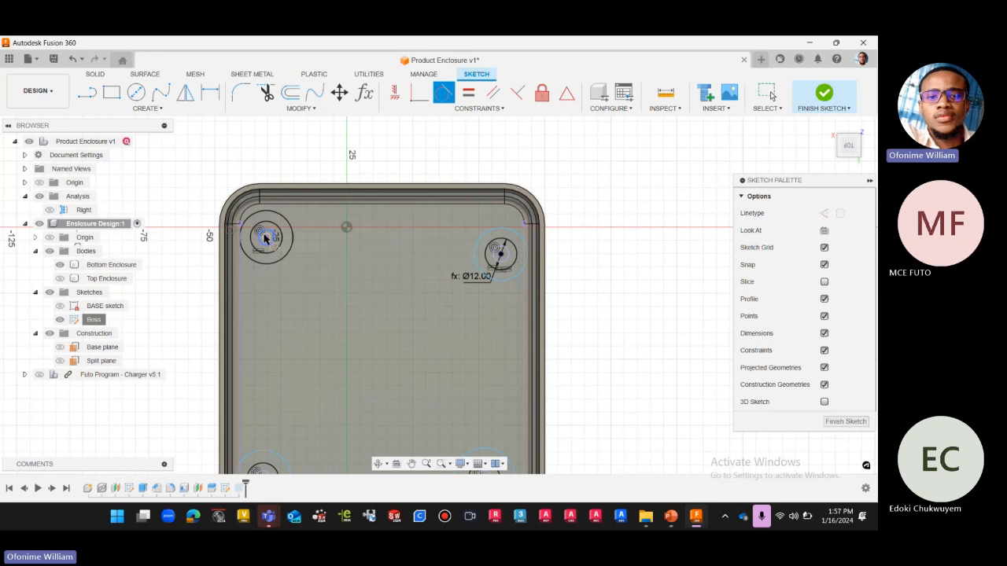
{"action": "scroll", "coordinate": [268, 240], "scroll_direction": "up", "scroll_amount": 4}
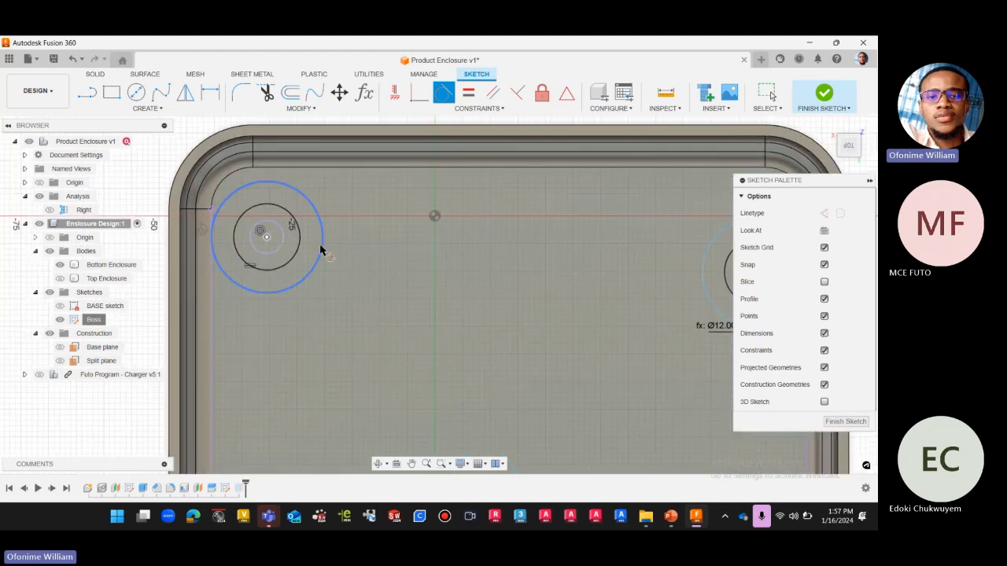
{"action": "scroll", "coordinate": [279, 290], "scroll_direction": "down", "scroll_amount": 2}
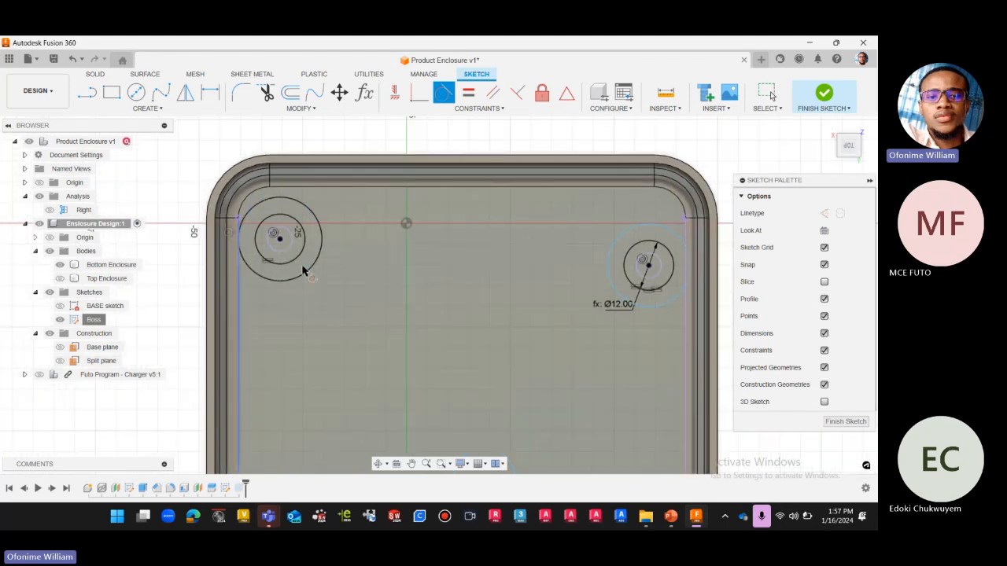
{"action": "scroll", "coordinate": [340, 286], "scroll_direction": "down", "scroll_amount": 2}
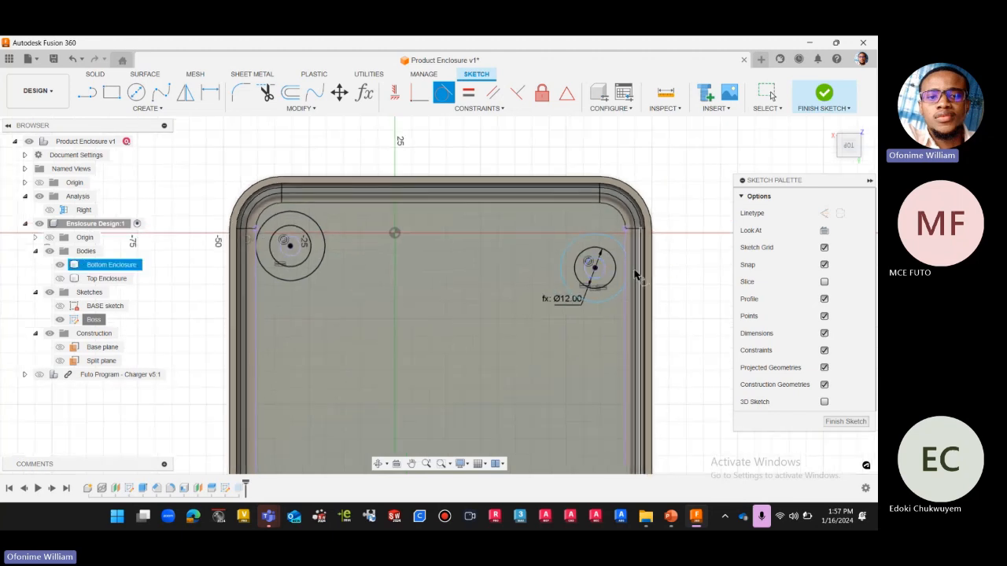
{"action": "scroll", "coordinate": [629, 280], "scroll_direction": "up", "scroll_amount": 1}
{"action": "scroll", "coordinate": [629, 280], "scroll_direction": "up", "scroll_amount": 1}
{"action": "left_click", "coordinate": [588, 265]}
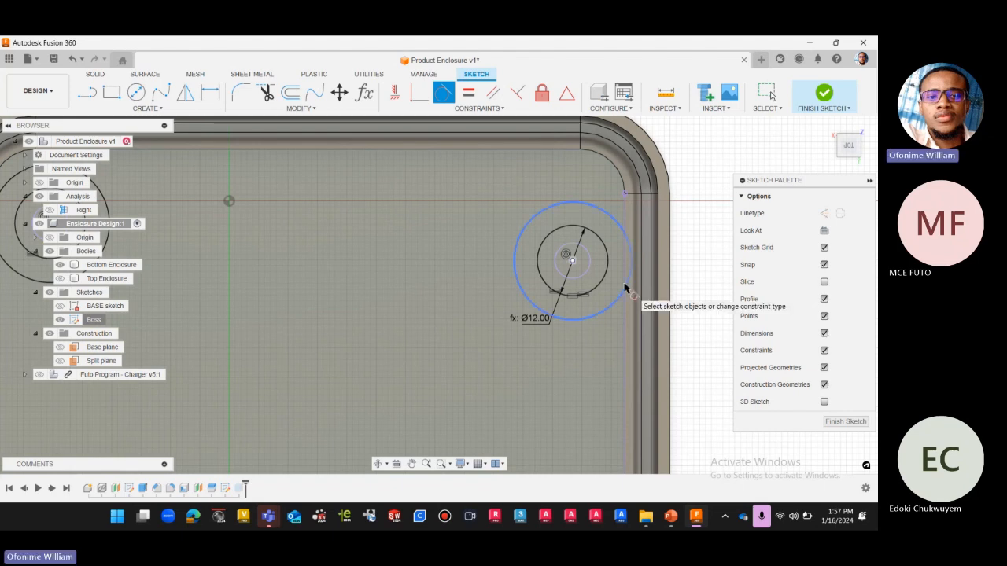
{"action": "scroll", "coordinate": [622, 304], "scroll_direction": "down", "scroll_amount": 4}
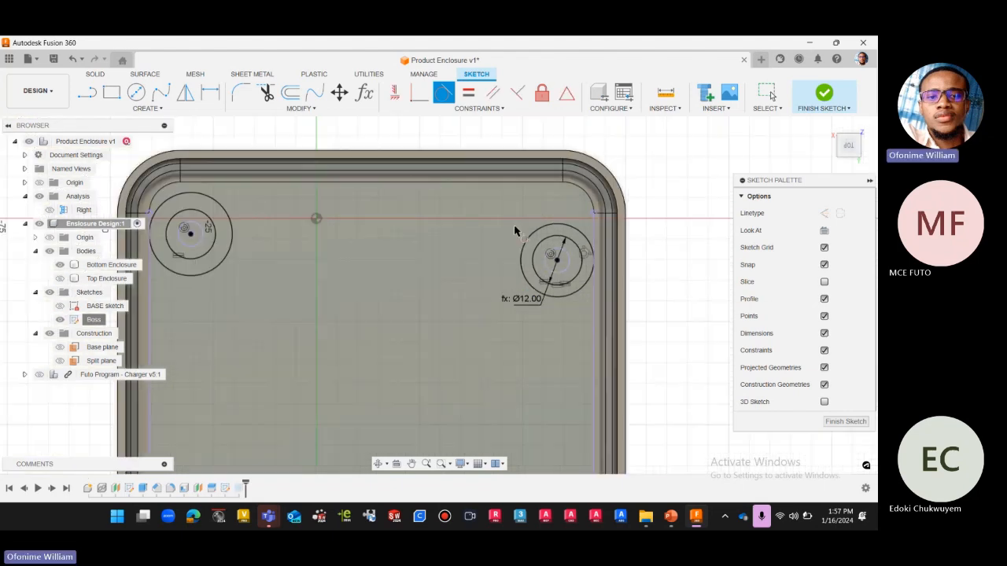
Make the outer circle of the lower-left boss tangent to the projected left wall line
{"action": "scroll", "coordinate": [372, 439], "scroll_direction": "up", "scroll_amount": 3}
{"action": "left_click", "coordinate": [344, 364]}
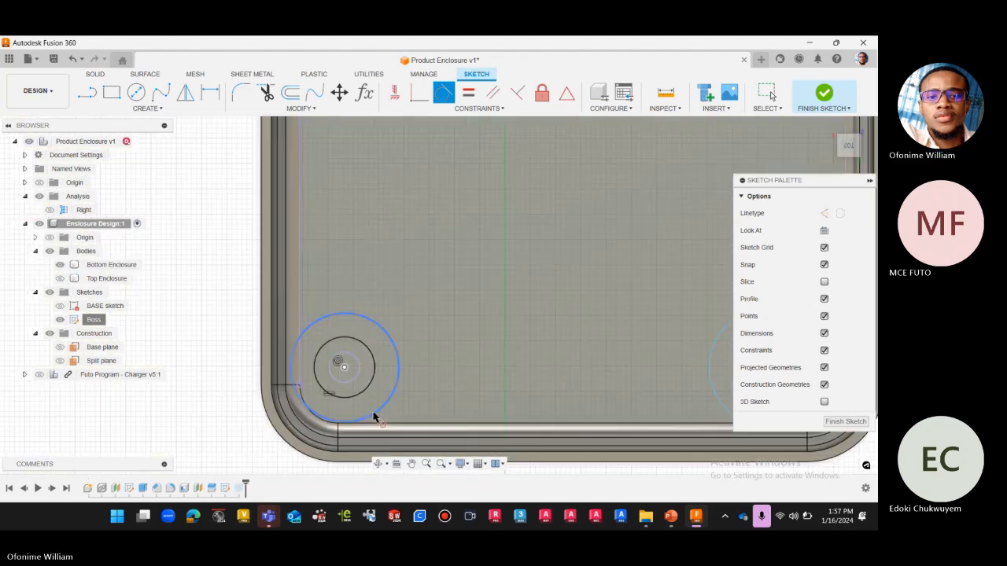
{"action": "left_click", "coordinate": [355, 415]}
{"action": "scroll", "coordinate": [355, 415], "scroll_direction": "down", "scroll_amount": 3}
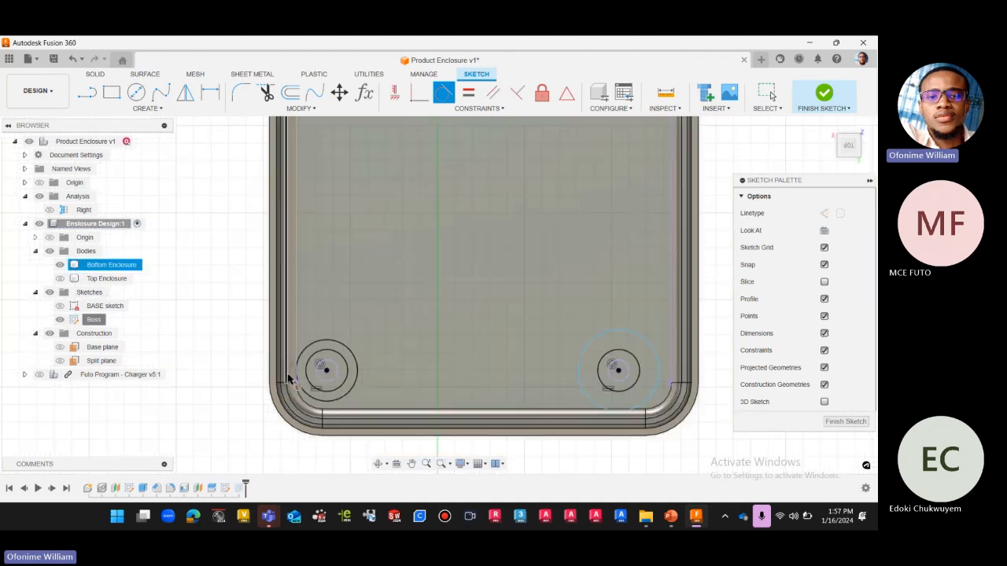
{"action": "scroll", "coordinate": [551, 370], "scroll_direction": "down", "scroll_amount": 1}
Make the outer circle of the lower-right boss tangent to the projected right wall line and finish applying tangent constraints
{"action": "left_click", "coordinate": [538, 372]}
{"action": "left_click", "coordinate": [571, 364]}
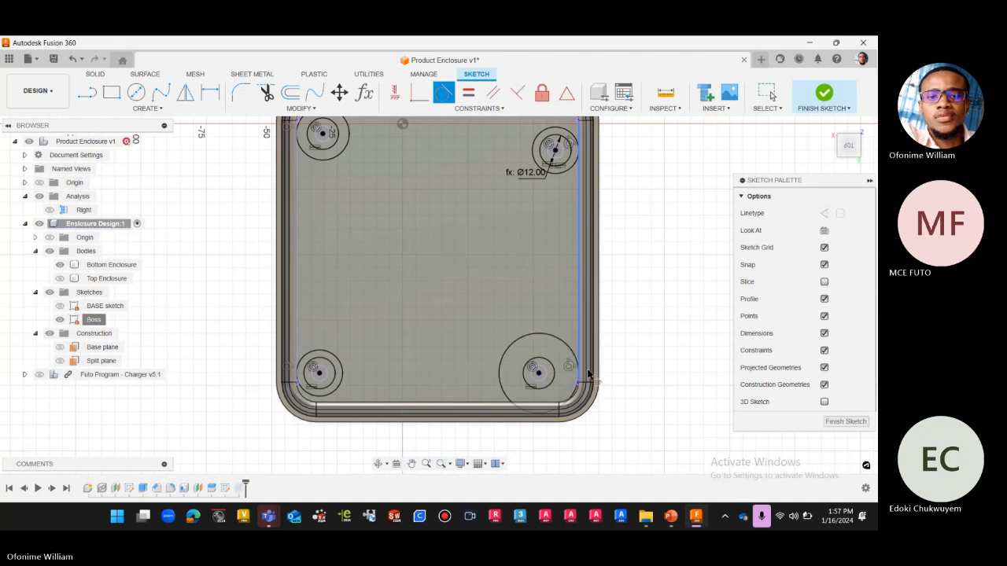
{"action": "scroll", "coordinate": [605, 366], "scroll_direction": "up", "scroll_amount": 1}
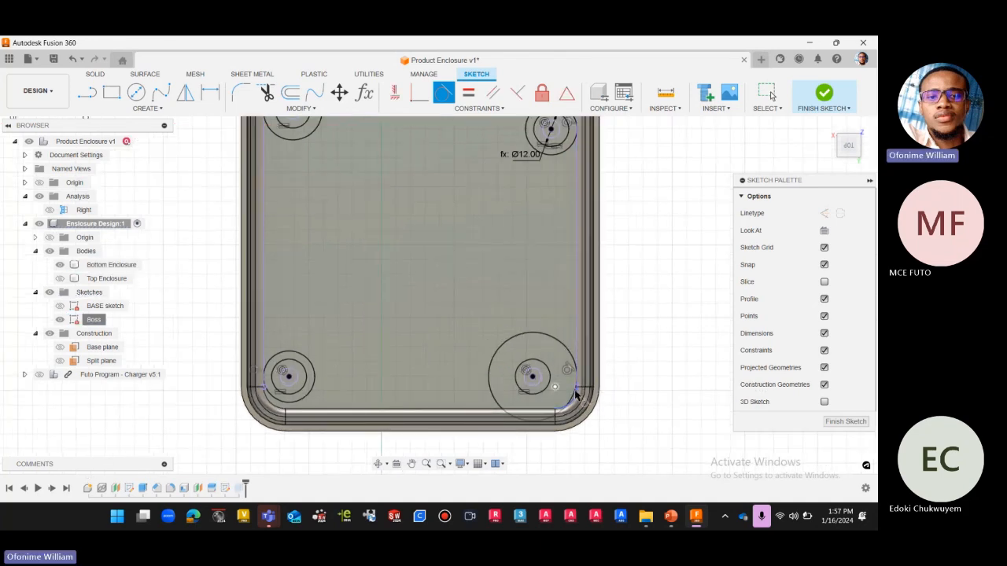
{"action": "scroll", "coordinate": [582, 391], "scroll_direction": "up", "scroll_amount": 1}
{"action": "scroll", "coordinate": [582, 390], "scroll_direction": "down", "scroll_amount": 3}
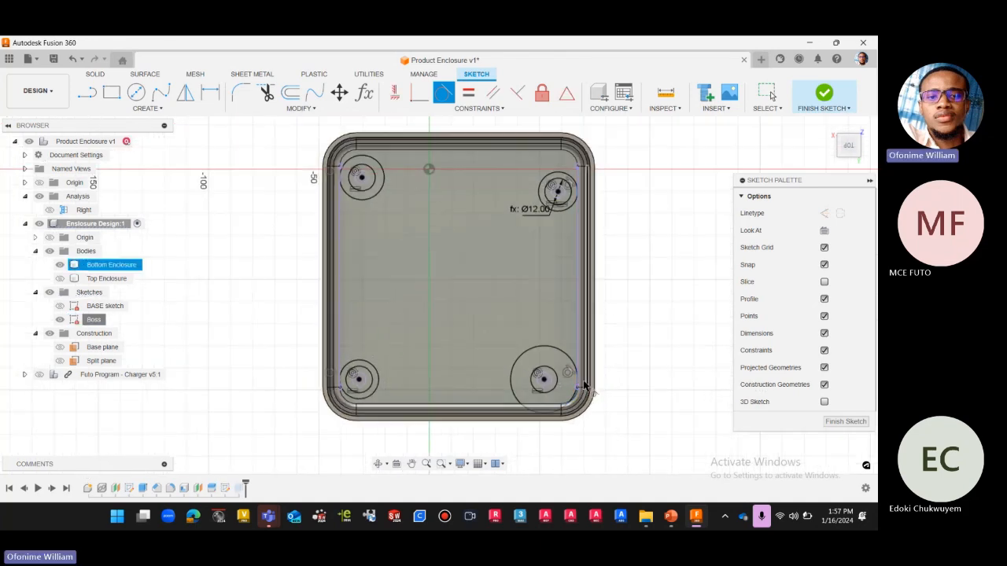
{"action": "key", "text": "Escape"}
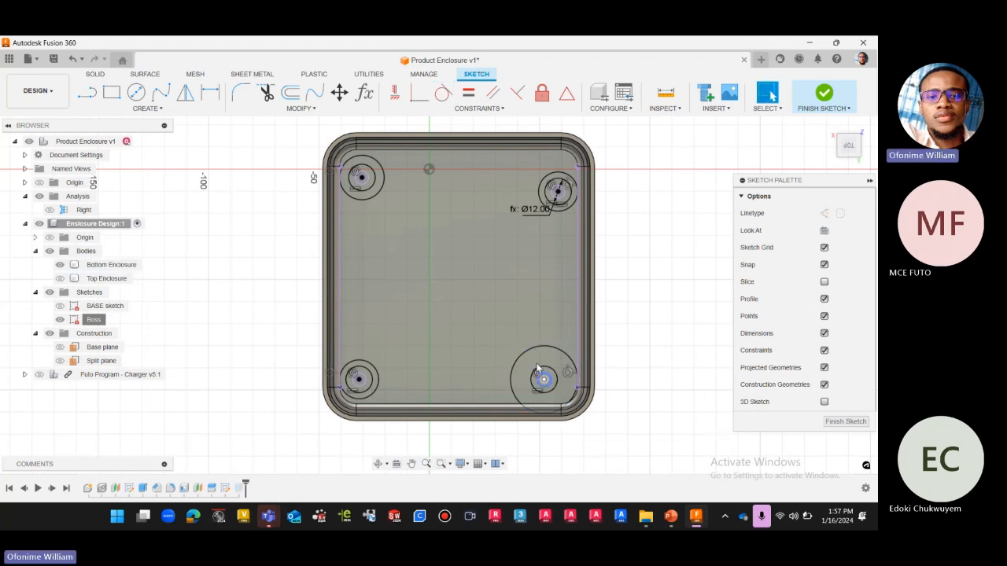
{"action": "left_click", "coordinate": [568, 374]}
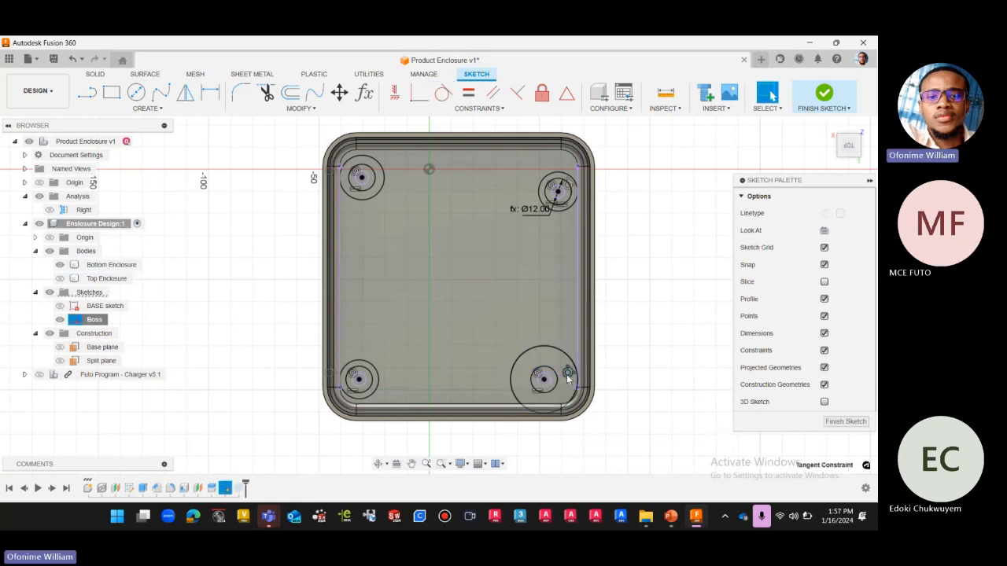
{"action": "left_click", "coordinate": [515, 364]}
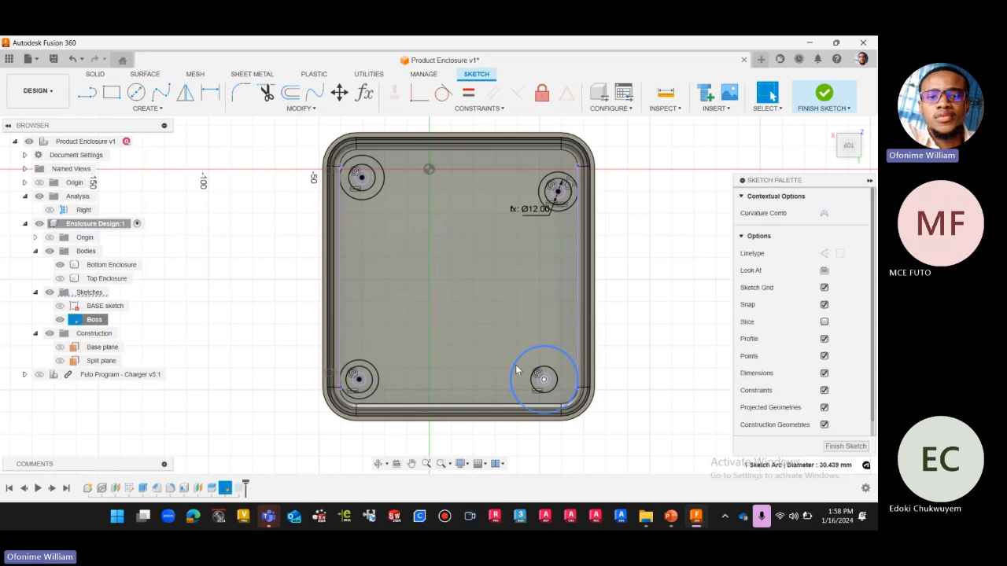
{"action": "key", "text": "d"}
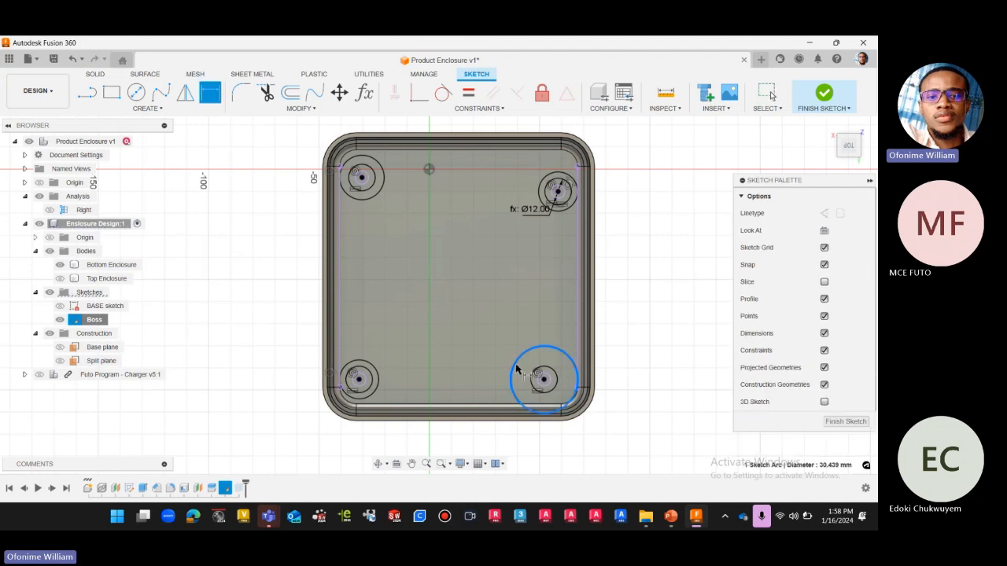
{"action": "key", "text": "Escape"}
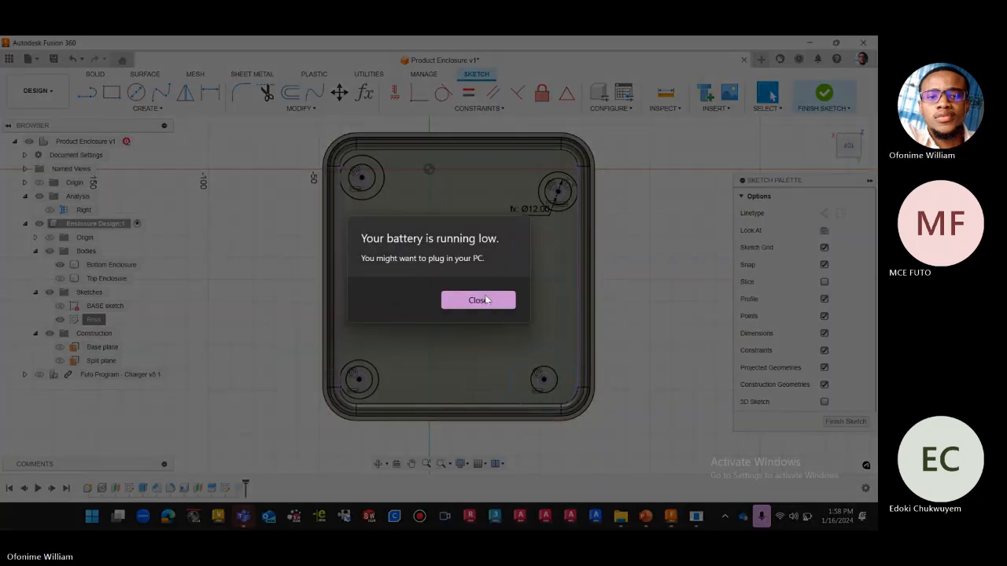
{"action": "left_click", "coordinate": [478, 299]}
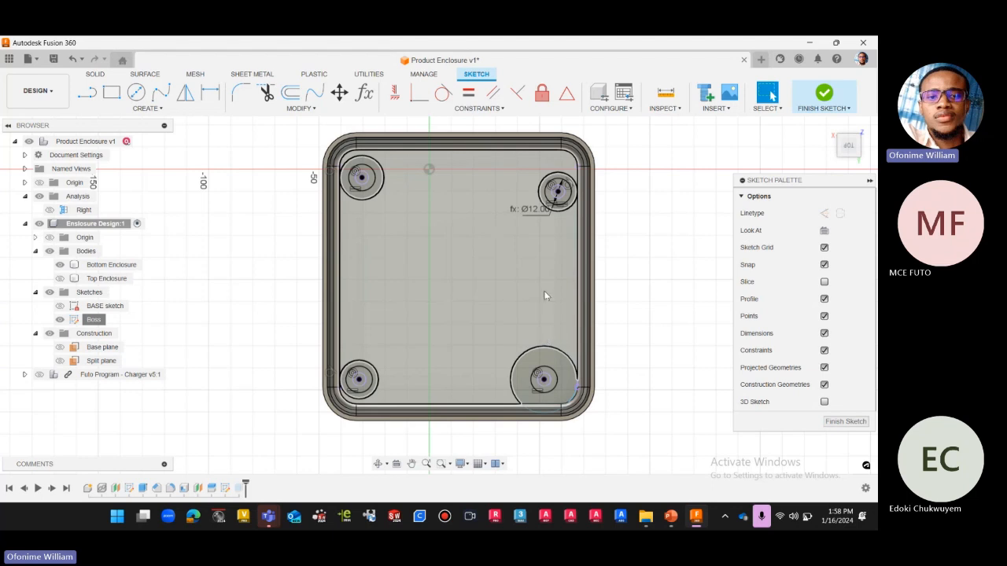
{"action": "left_click", "coordinate": [527, 354]}
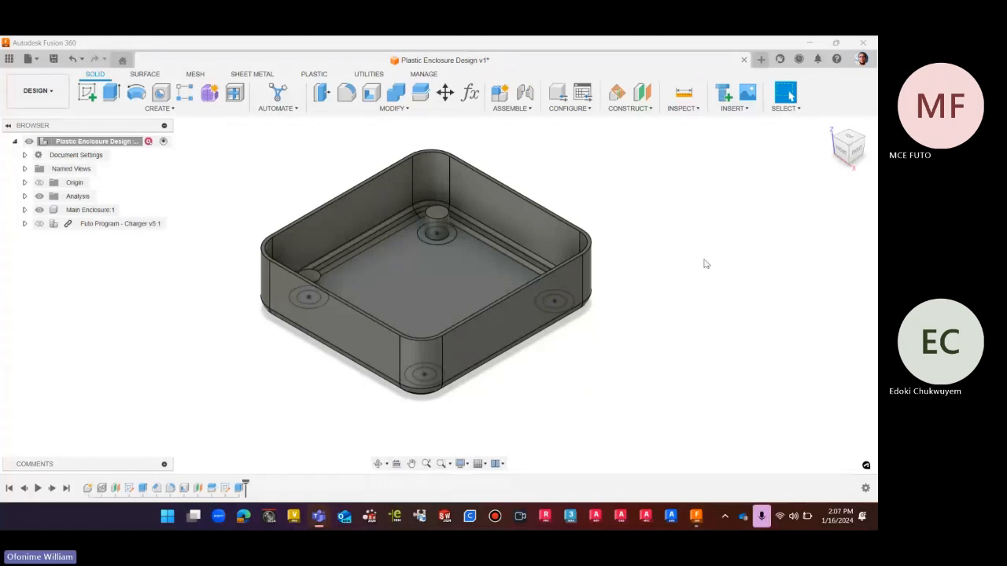
Open the Boss sketch of the Plastic Enclosure Design for editing
{"action": "left_click", "coordinate": [849, 144]}
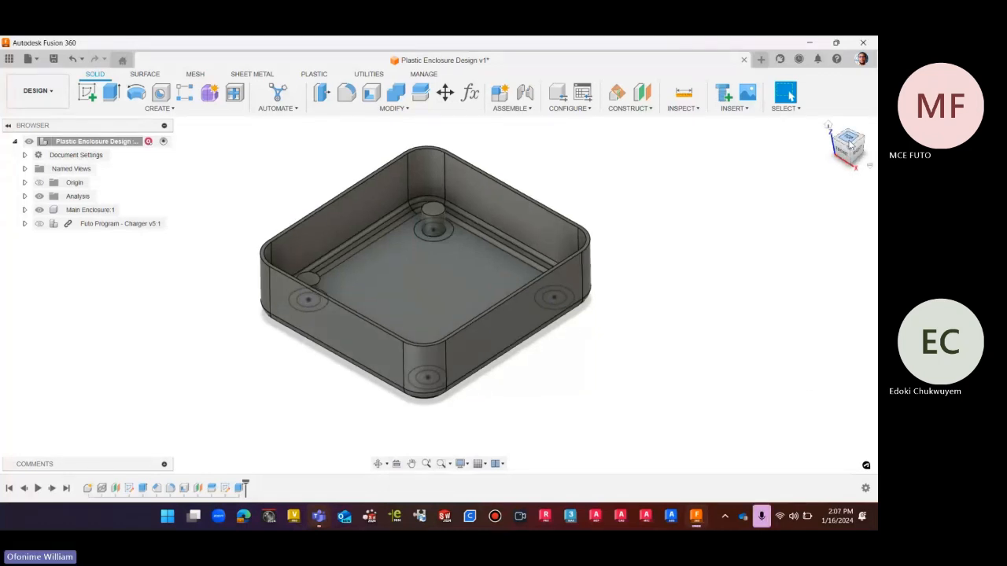
{"action": "left_click", "coordinate": [827, 125]}
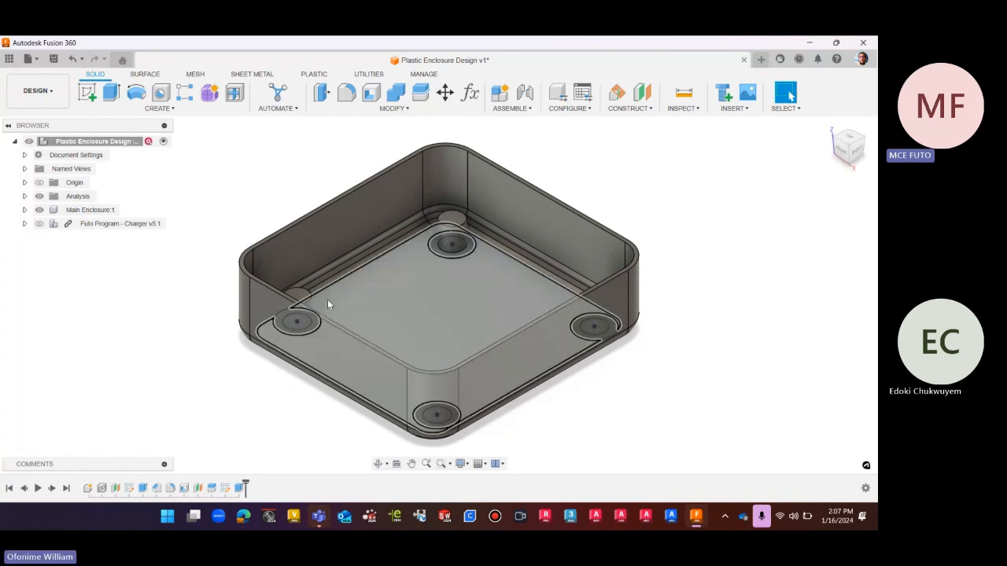
{"action": "right_click", "coordinate": [225, 490]}
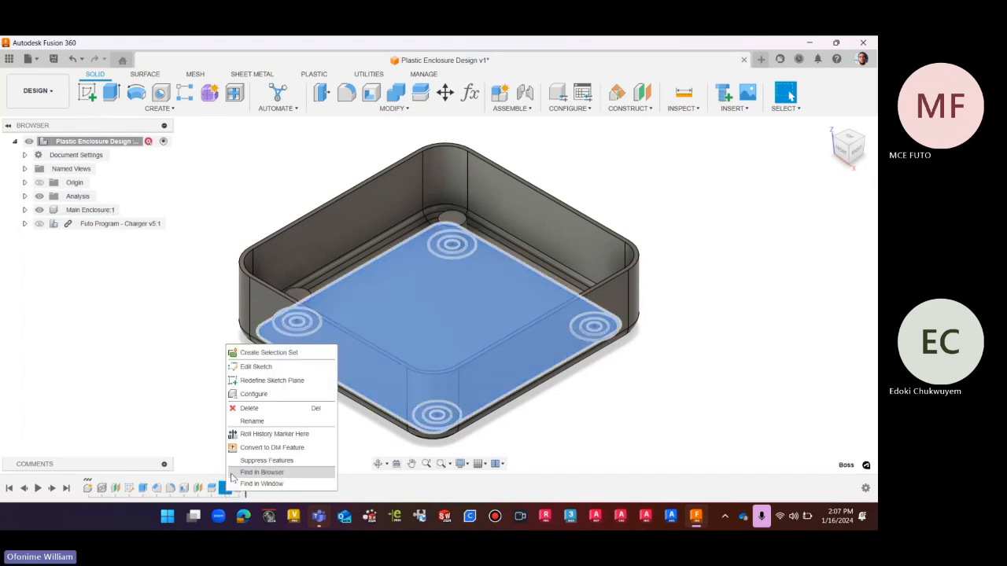
{"action": "left_click", "coordinate": [257, 370]}
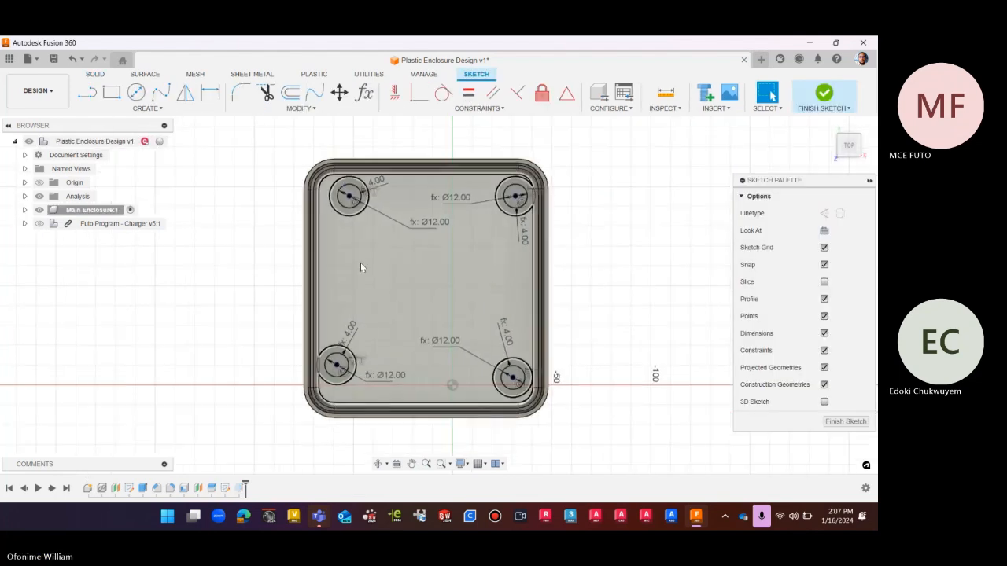
{"action": "scroll", "coordinate": [494, 185], "scroll_direction": "up", "scroll_amount": 4}
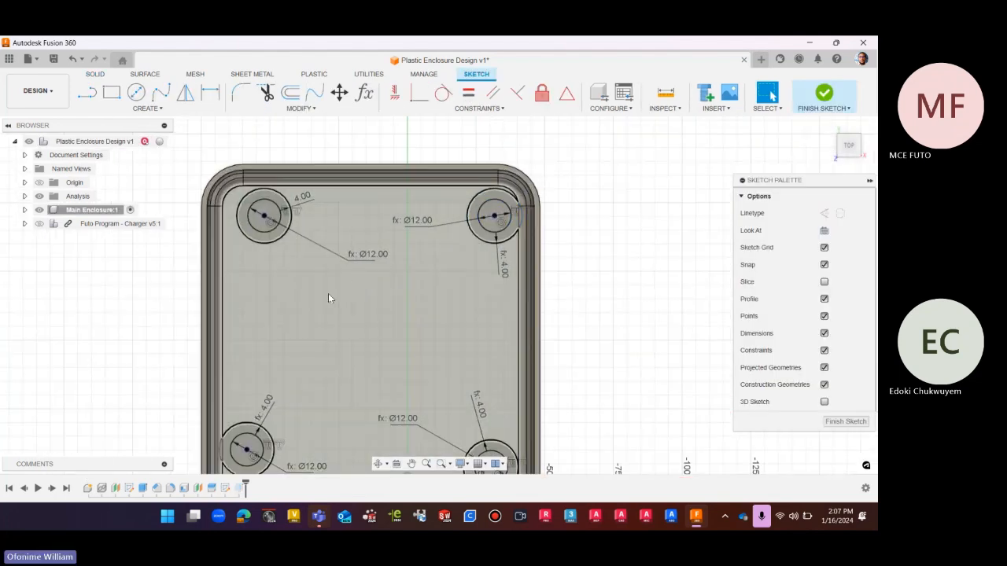
Delete the 4 mm offset dimensions between the inner and outer circles of all four corner bosses
{"action": "scroll", "coordinate": [366, 235], "scroll_direction": "down", "scroll_amount": 2}
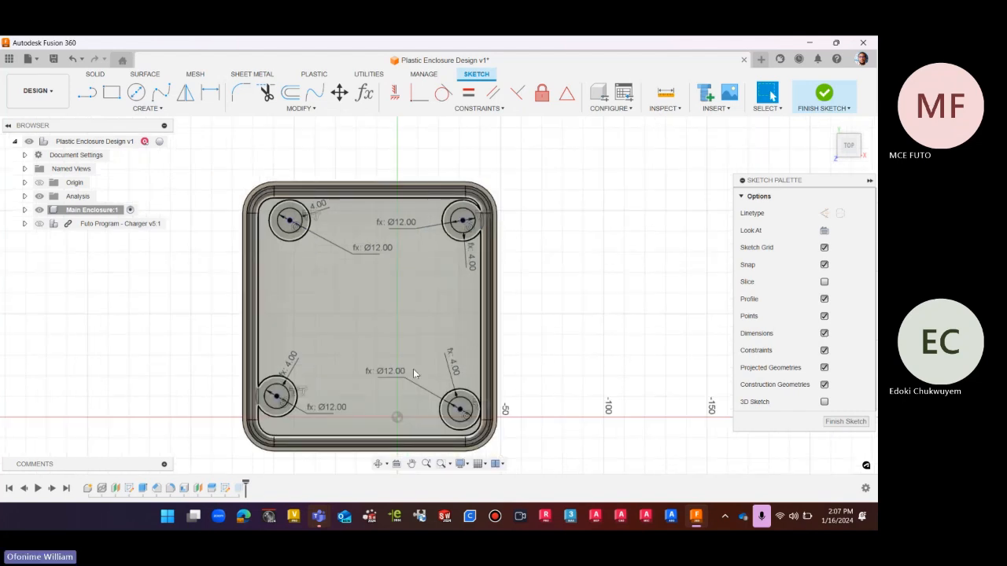
{"action": "scroll", "coordinate": [299, 393], "scroll_direction": "up", "scroll_amount": 3}
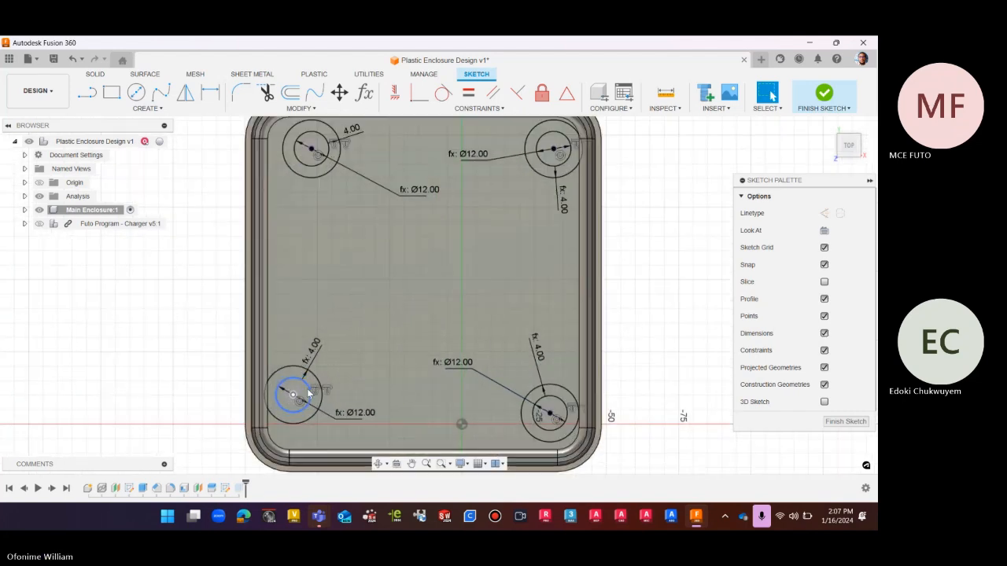
{"action": "scroll", "coordinate": [312, 370], "scroll_direction": "down", "scroll_amount": 2}
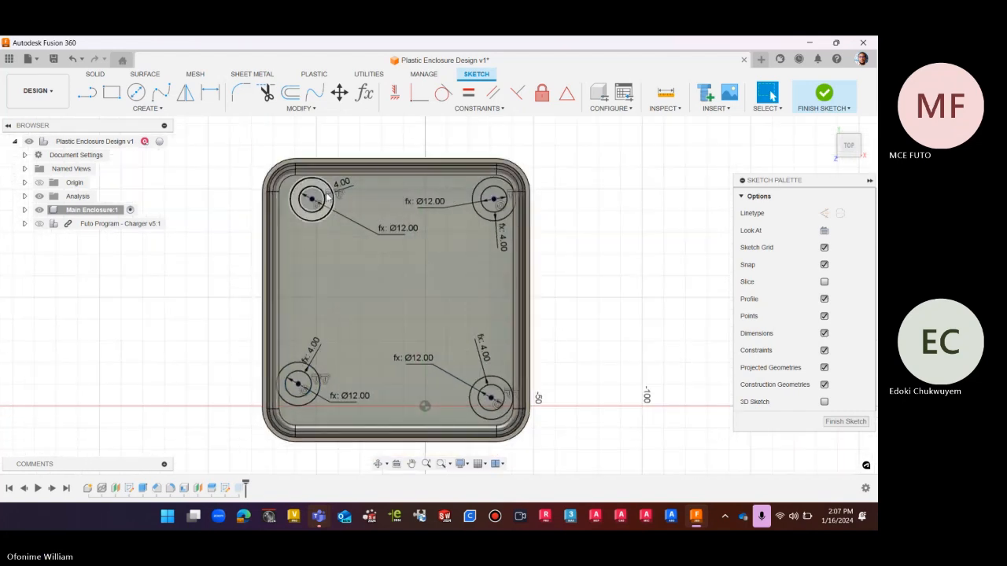
{"action": "left_click", "coordinate": [398, 231]}
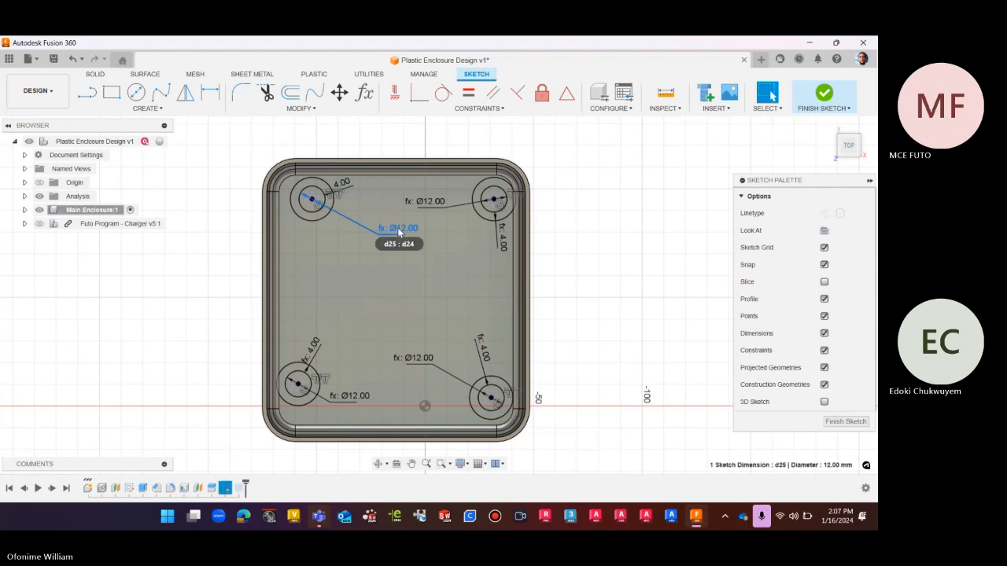
{"action": "left_click", "coordinate": [342, 191]}
{"action": "key", "text": "Delete"}
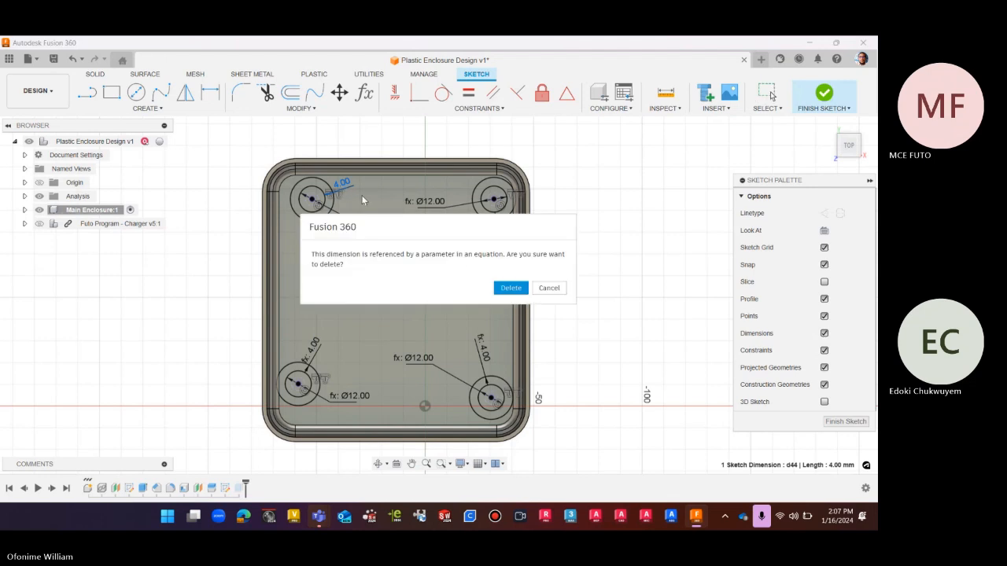
{"action": "left_click", "coordinate": [511, 288]}
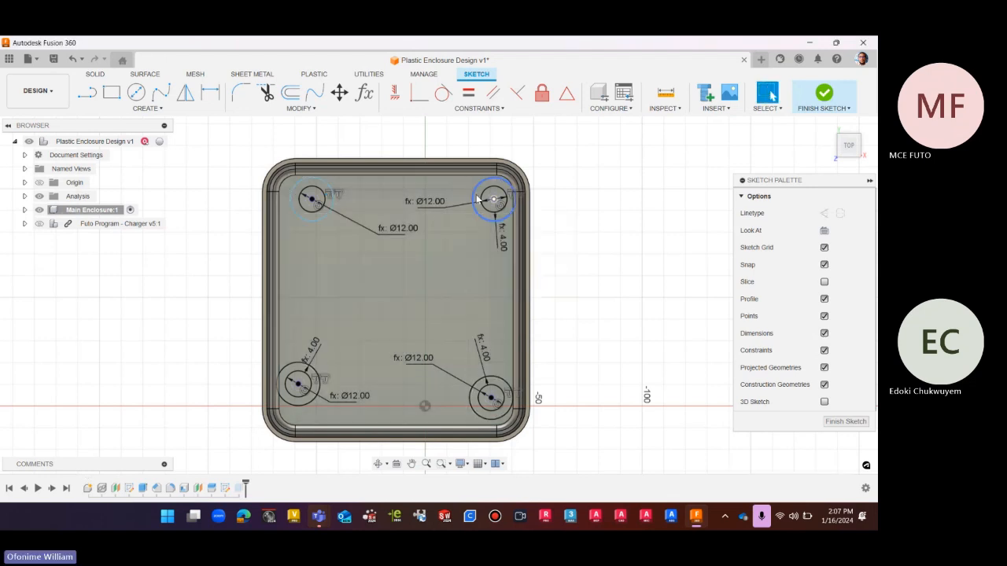
{"action": "left_click", "coordinate": [504, 244]}
{"action": "key", "text": "Delete"}
{"action": "left_click", "coordinate": [484, 347]}
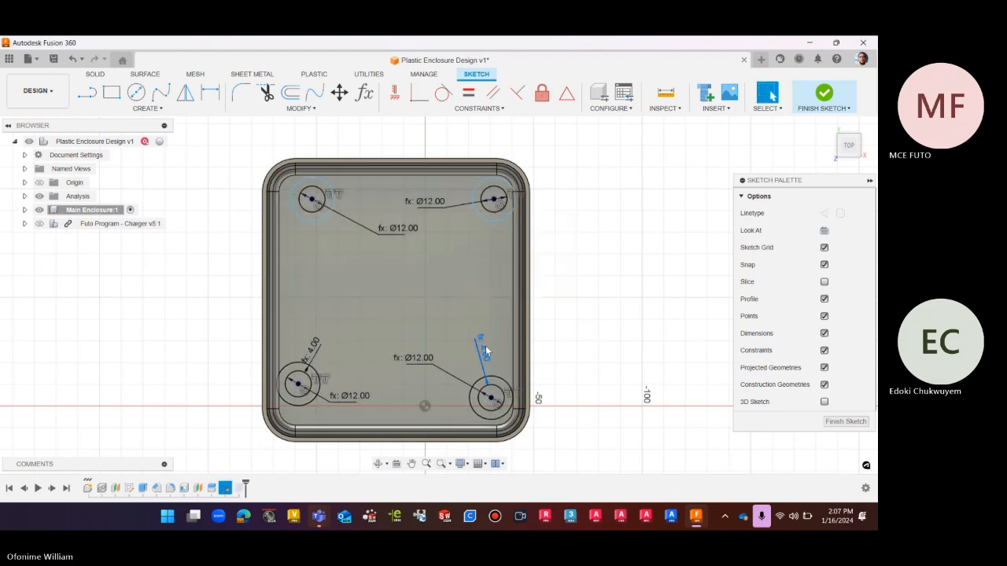
{"action": "key", "text": "Delete"}
{"action": "left_click", "coordinate": [313, 346]}
{"action": "key", "text": "Delete"}
Delete the 12 mm diameter dimensions of the lower-right, lower-left and upper-left inner boss circles
{"action": "left_click", "coordinate": [416, 362]}
{"action": "key", "text": "Delete"}
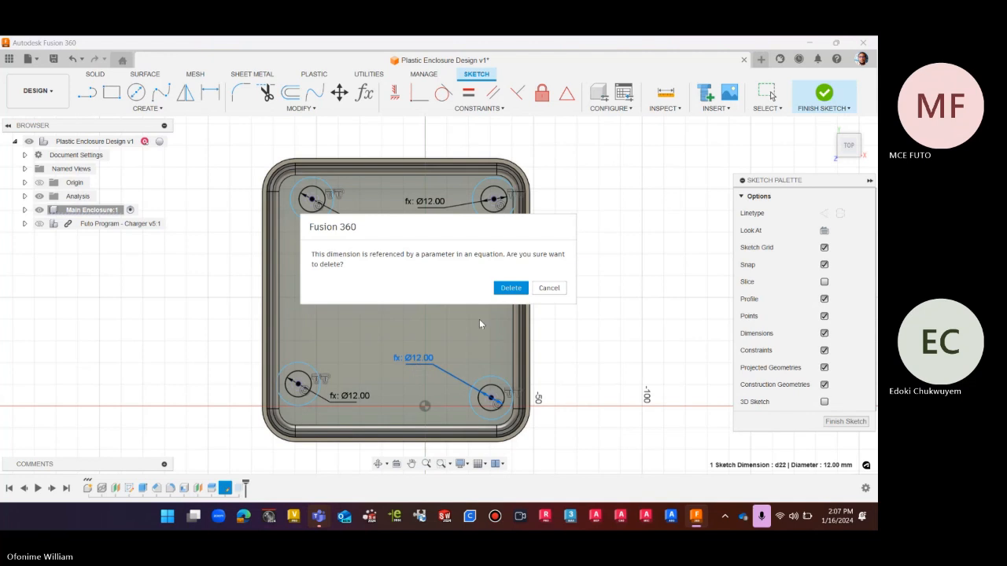
{"action": "left_click", "coordinate": [510, 288]}
{"action": "left_click", "coordinate": [346, 401]}
{"action": "key", "text": "Delete"}
{"action": "left_click", "coordinate": [401, 230]}
{"action": "key", "text": "Delete"}
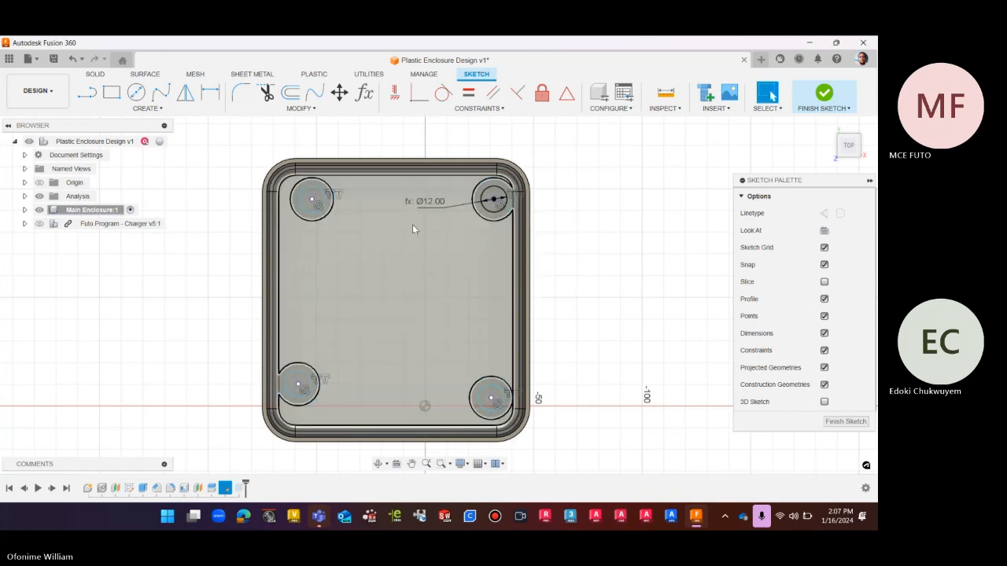
Set the upper-right inner circle's diameter to the BossDIA parameter and move its dimension outside the enclosure outline
{"action": "double_click", "coordinate": [433, 202]}
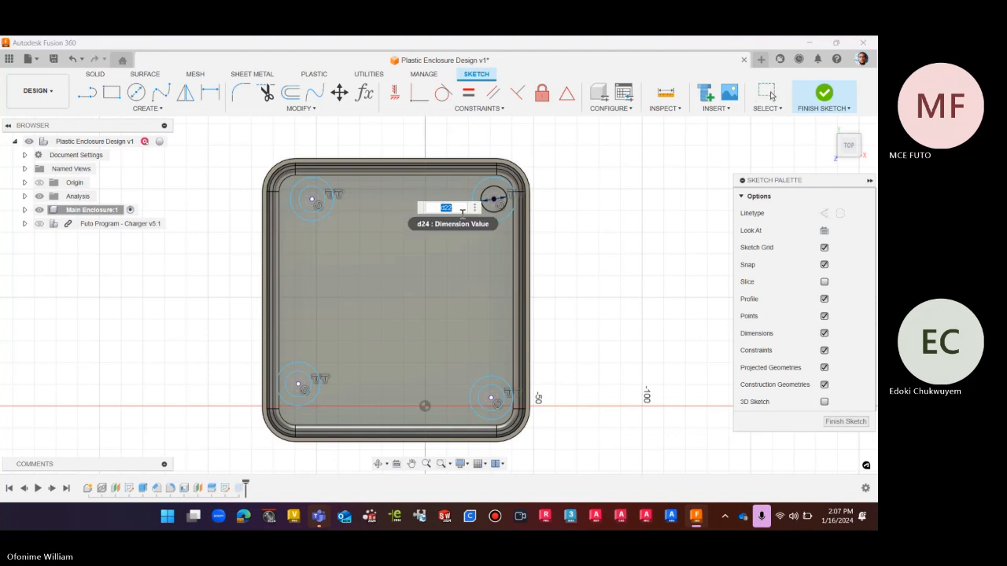
{"action": "type", "text": "BOS"}
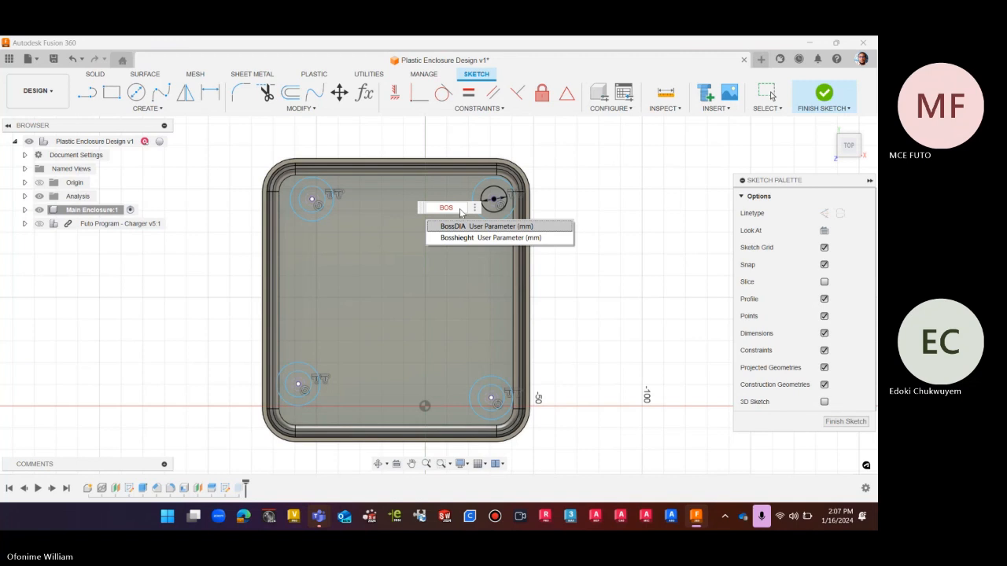
{"action": "left_click", "coordinate": [461, 226]}
{"action": "key", "text": "Return"}
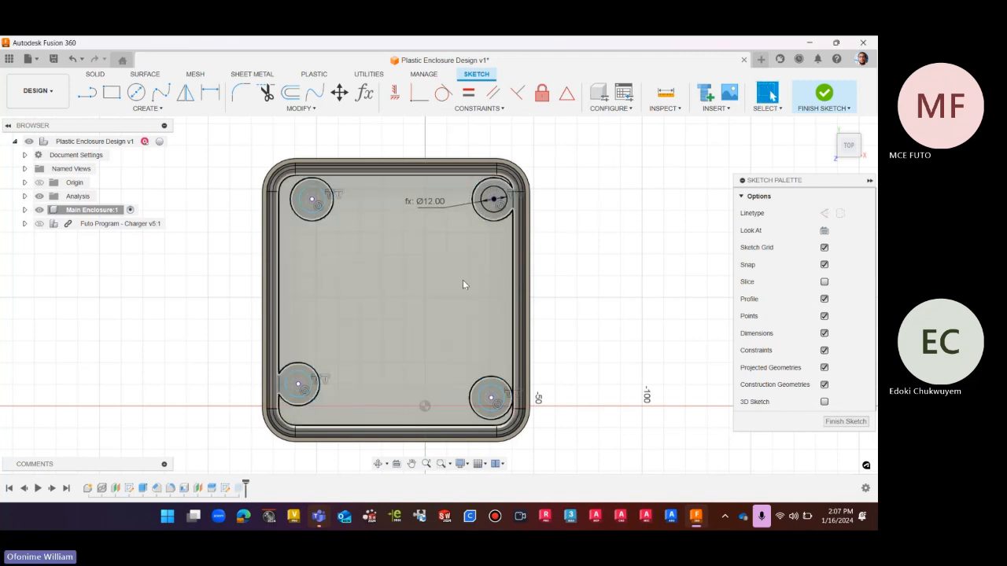
{"action": "scroll", "coordinate": [429, 197], "scroll_direction": "up", "scroll_amount": 1}
{"action": "left_click_drag", "start_coordinate": [439, 209], "coordinate": [572, 146]}
{"action": "scroll", "coordinate": [570, 205], "scroll_direction": "down", "scroll_amount": 1}
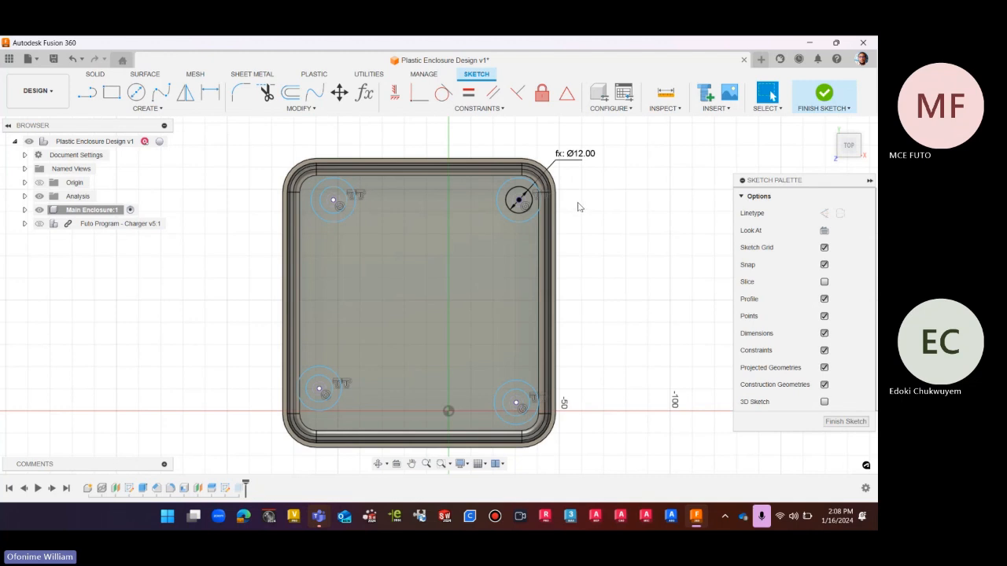
Project the enclosure's right inner wall edge into the sketch
{"action": "scroll", "coordinate": [577, 207], "scroll_direction": "up", "scroll_amount": 2}
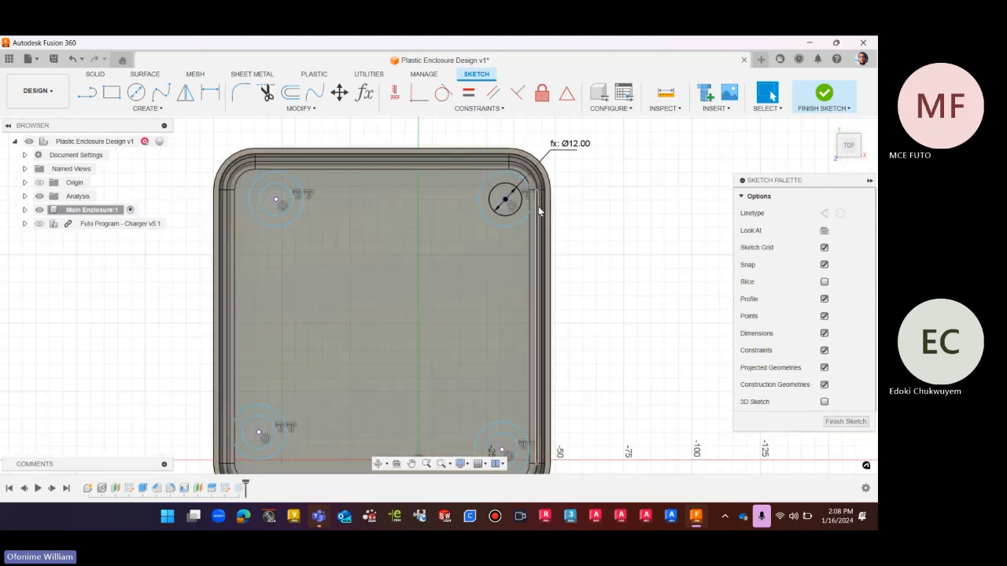
{"action": "scroll", "coordinate": [367, 248], "scroll_direction": "down", "scroll_amount": 2}
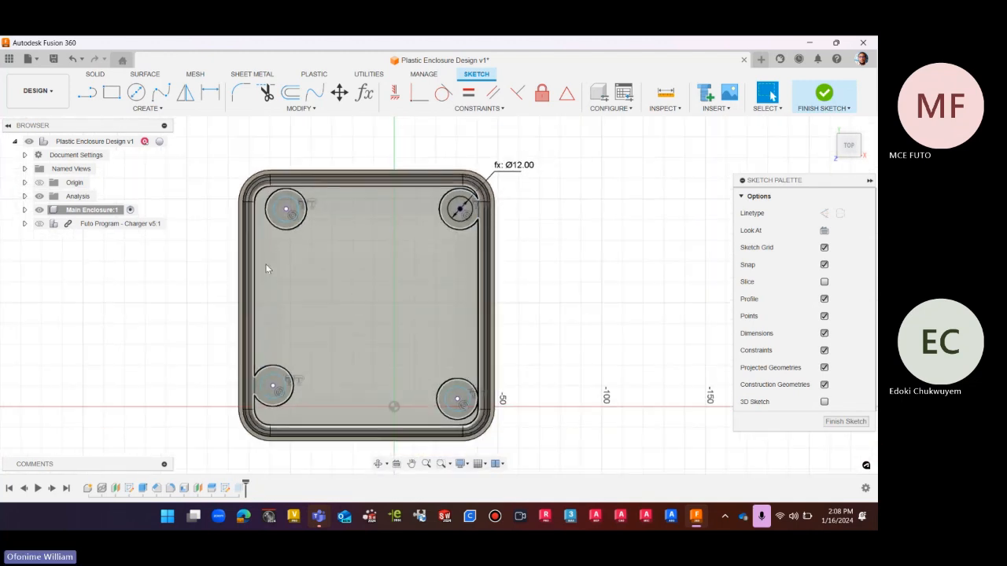
{"action": "left_click", "coordinate": [254, 243]}
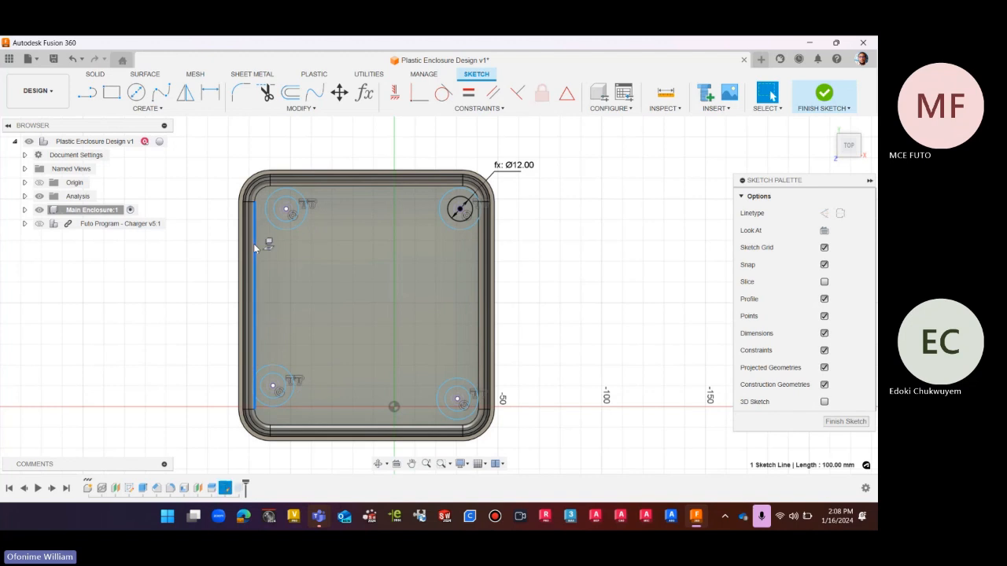
{"action": "key", "text": "p"}
{"action": "left_click", "coordinate": [476, 258]}
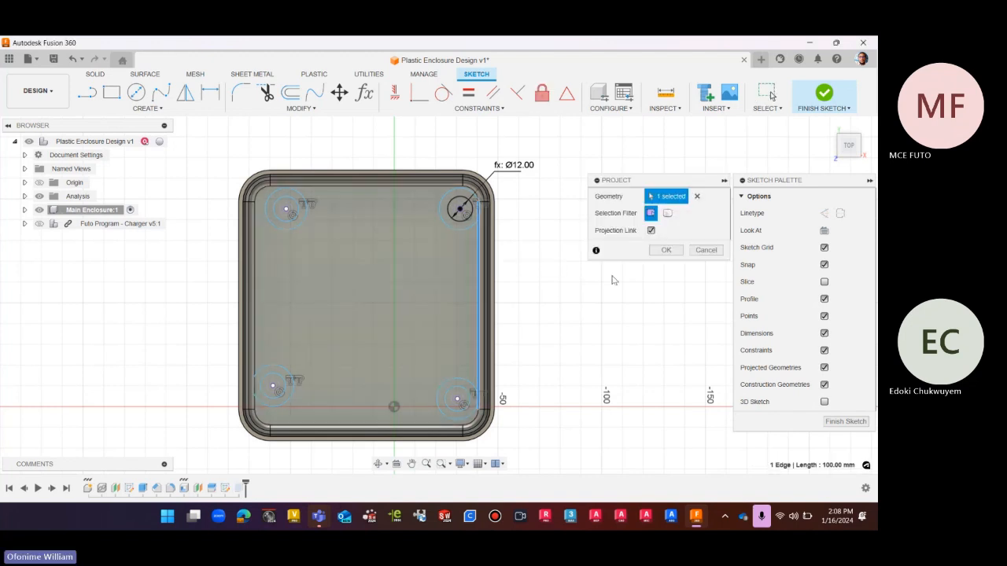
{"action": "left_click", "coordinate": [665, 250]}
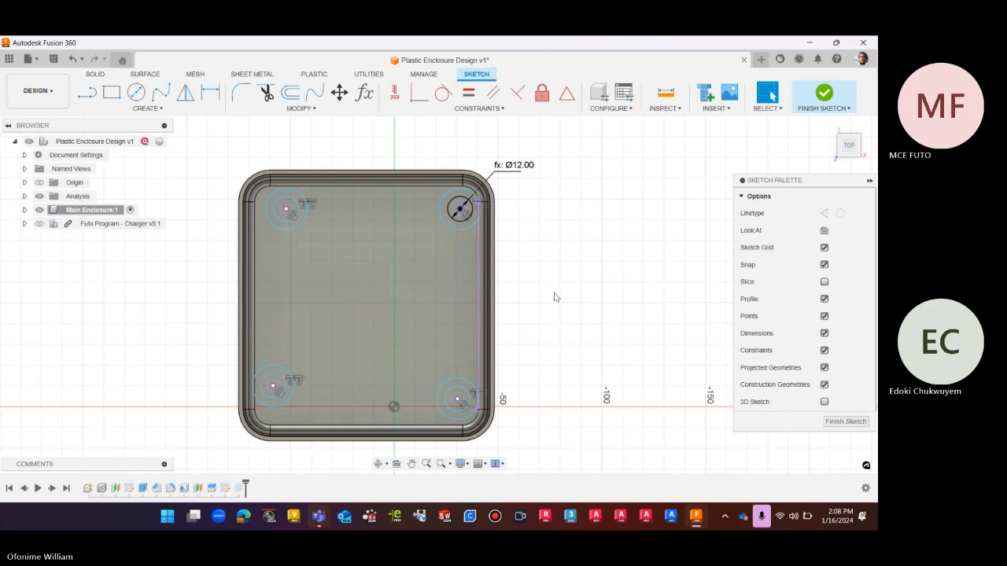
{"action": "key", "text": "p"}
{"action": "left_click", "coordinate": [254, 238]}
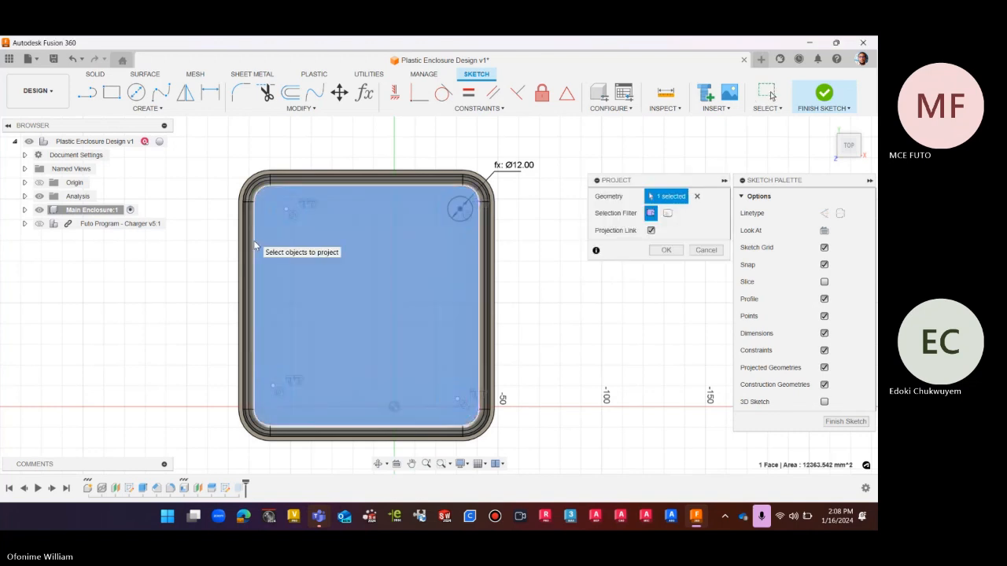
{"action": "key", "text": "Escape"}
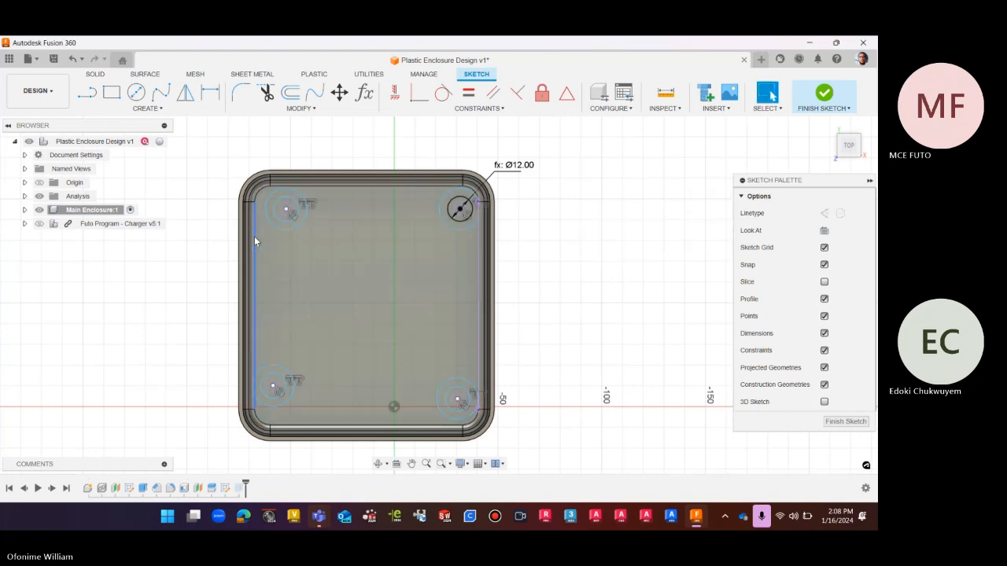
Project the enclosure's left inner wall edge into the sketch
{"action": "left_click", "coordinate": [254, 237]}
{"action": "key", "text": "p"}
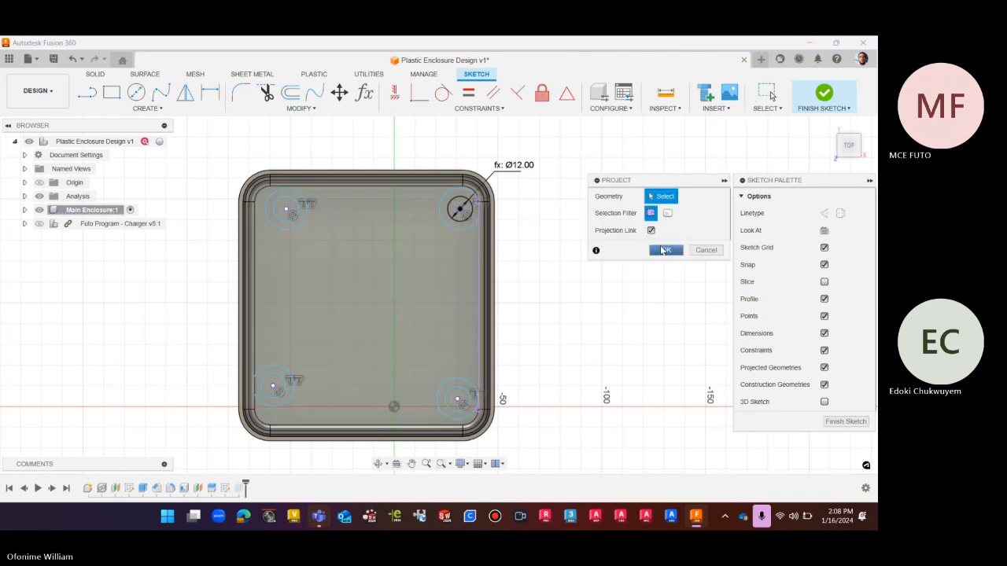
{"action": "left_click", "coordinate": [255, 248]}
{"action": "left_click", "coordinate": [672, 254]}
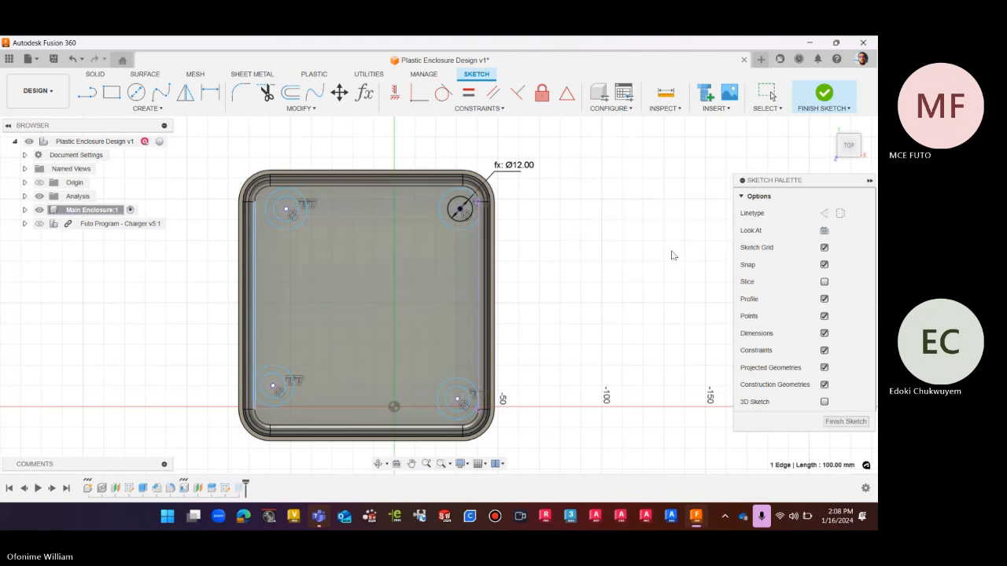
Move the diameter dimension inside the enclosure outline and apply Equal constraints from the upper-right inner circle to the other three inner circles
{"action": "left_click_drag", "start_coordinate": [513, 166], "coordinate": [412, 224]}
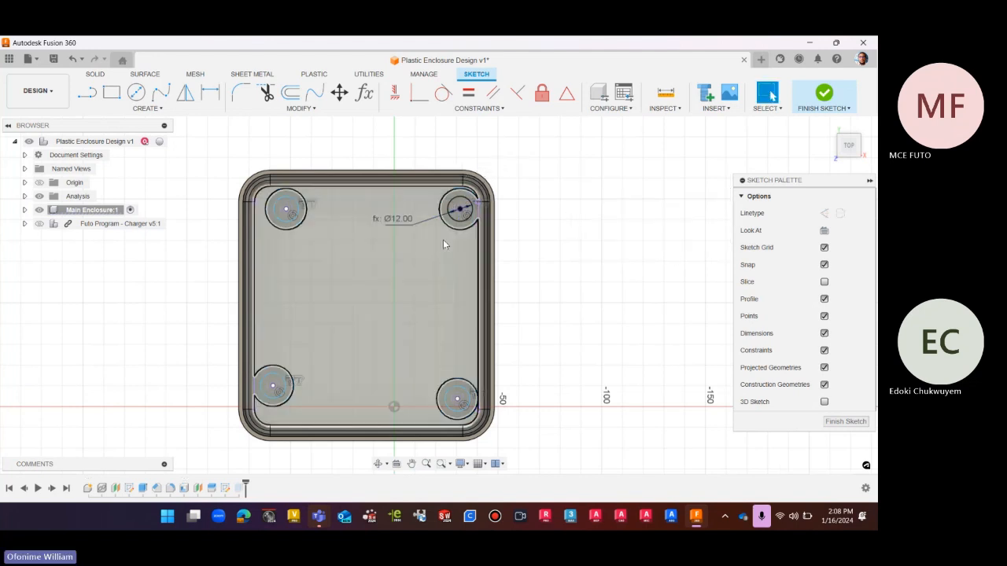
{"action": "left_click", "coordinate": [469, 96]}
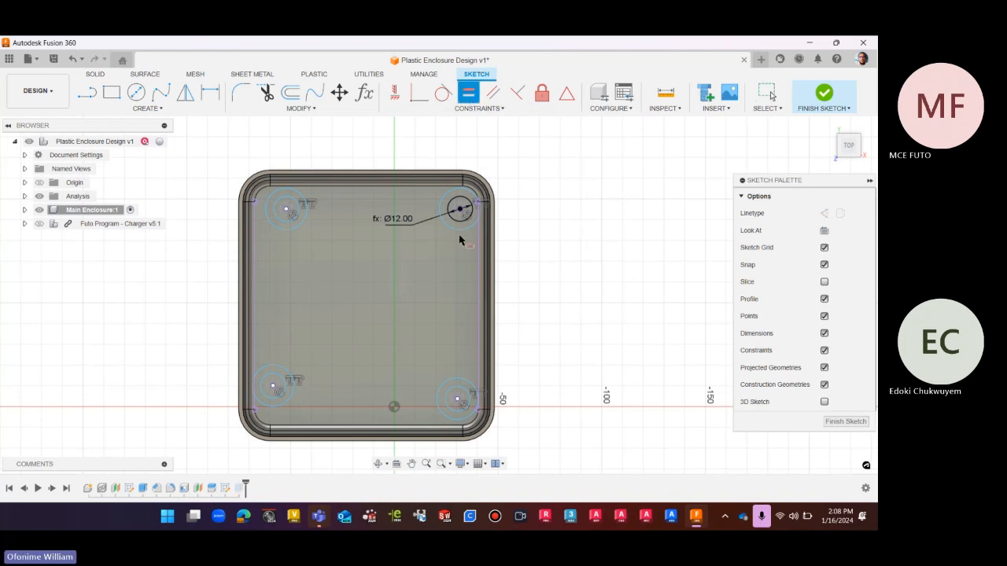
{"action": "left_click", "coordinate": [464, 219]}
{"action": "left_click", "coordinate": [281, 222]}
{"action": "left_click", "coordinate": [275, 380]}
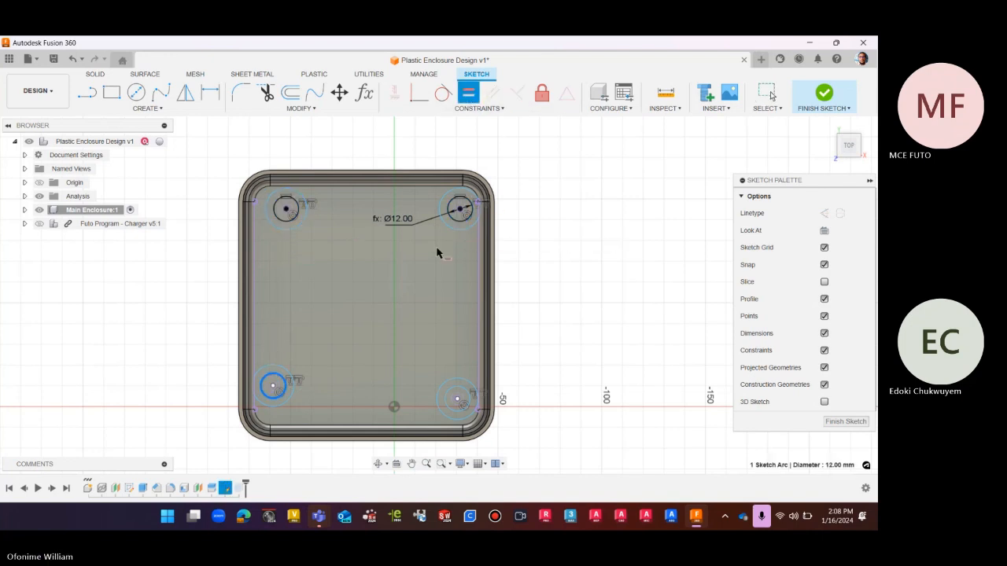
{"action": "left_click", "coordinate": [460, 207]}
{"action": "left_click", "coordinate": [459, 400]}
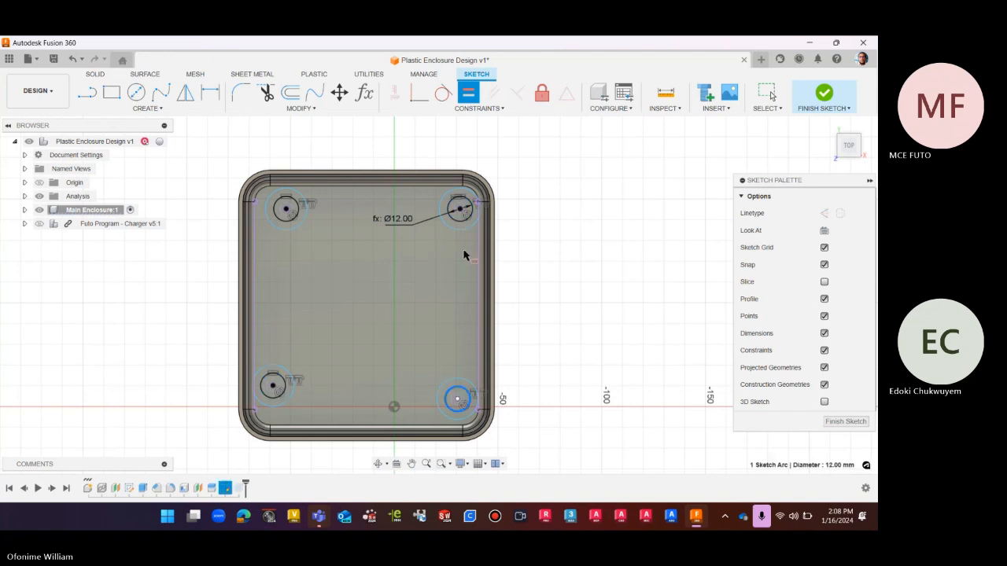
{"action": "left_click", "coordinate": [462, 209]}
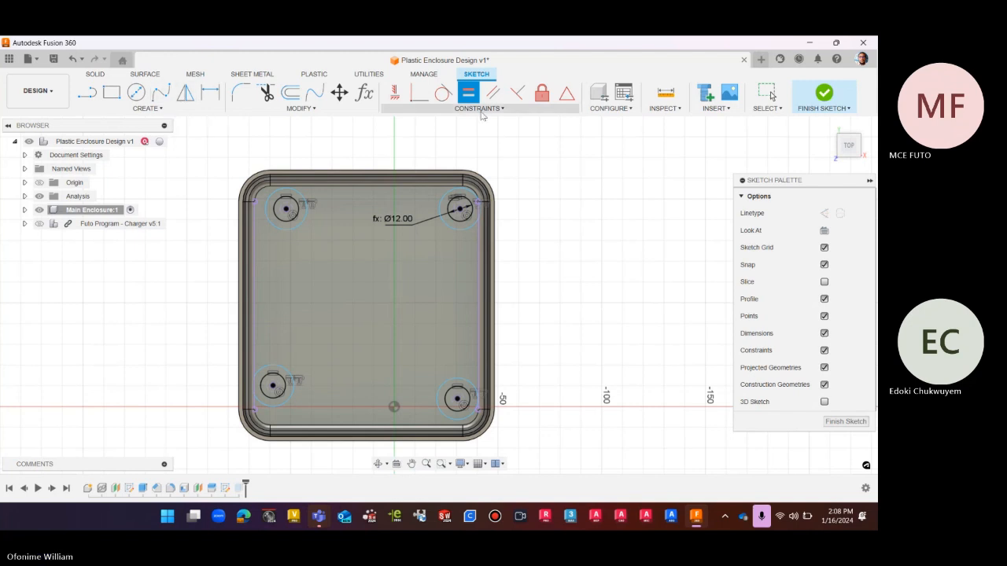
Try to make the outer circle of the upper-left boss tangent to the projected left wall line
{"action": "left_click", "coordinate": [442, 92]}
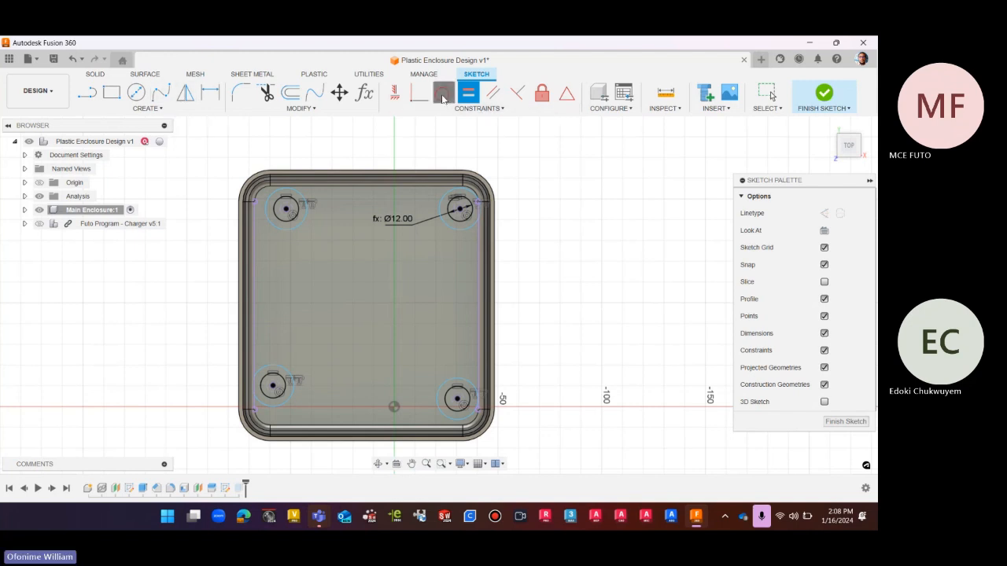
{"action": "left_click", "coordinate": [267, 208]}
{"action": "left_click", "coordinate": [256, 240]}
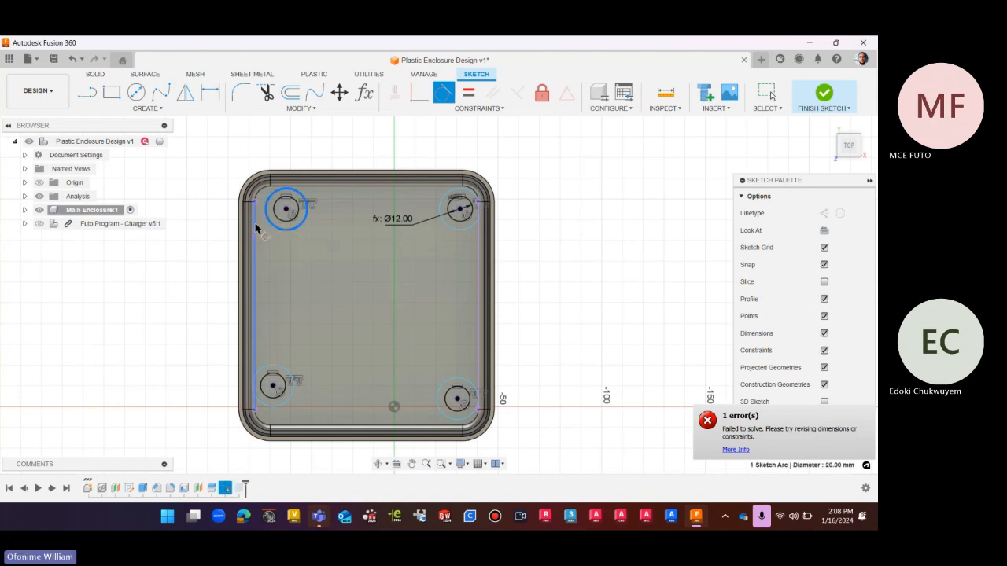
{"action": "key", "text": "Escape"}
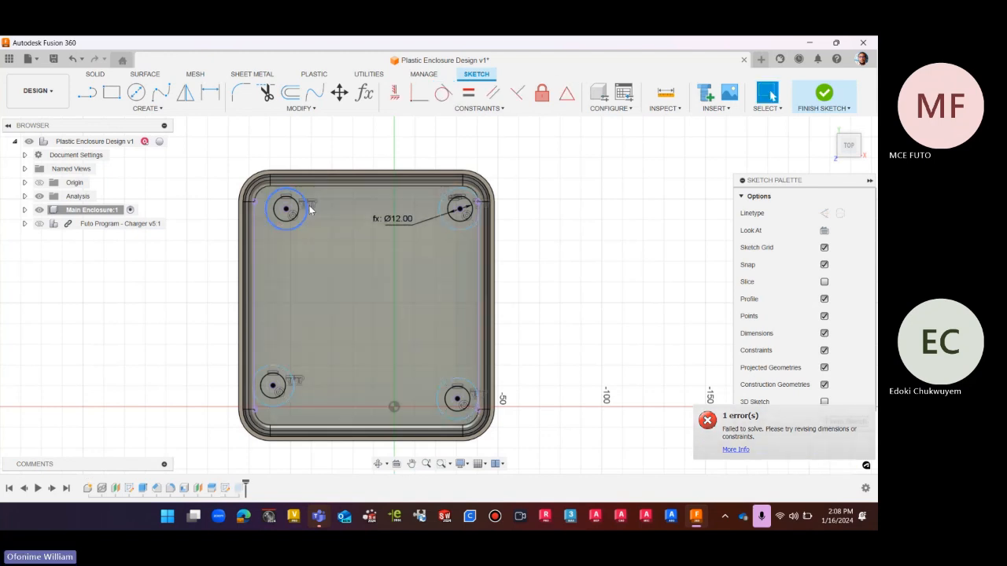
Delete the constraint beside the upper-left boss's outer circle and enlarge that circle to about 26.5 mm in diameter
{"action": "left_click", "coordinate": [312, 203]}
{"action": "key", "text": "Delete"}
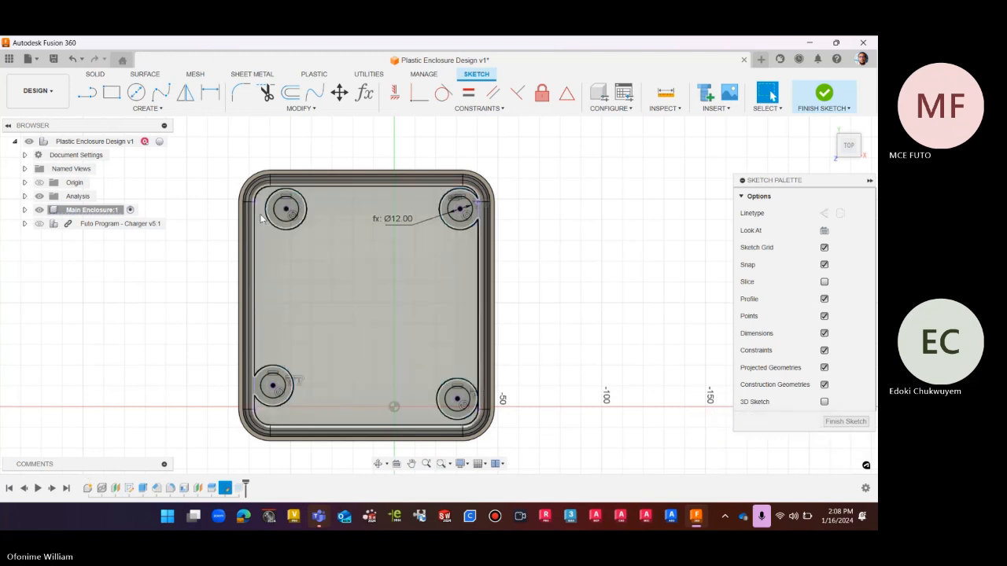
{"action": "left_click_drag", "start_coordinate": [267, 217], "coordinate": [261, 219]}
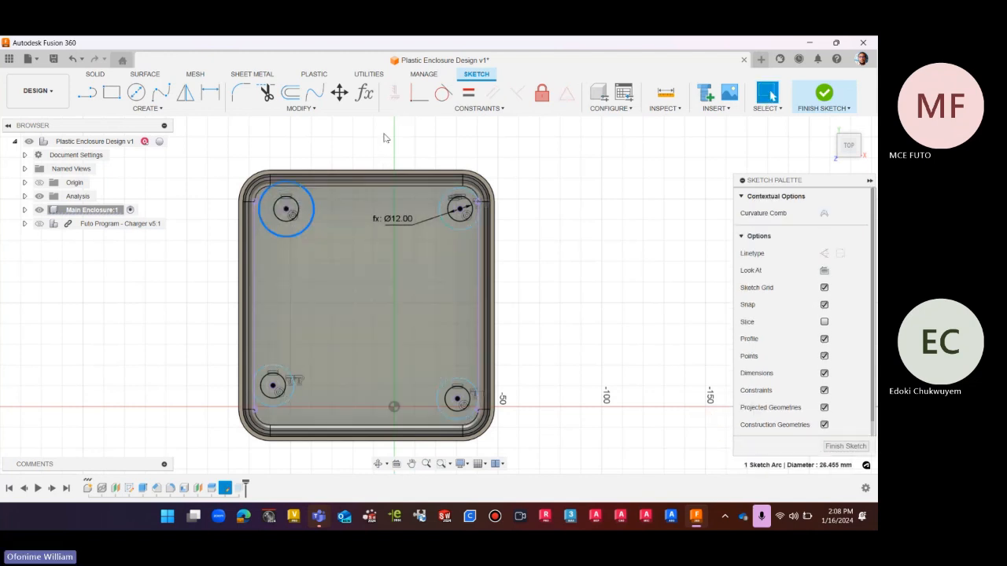
{"action": "left_click", "coordinate": [384, 134]}
Apply a Tangent constraint between the enlarged upper-left outer circle and the projected left wall line
{"action": "left_click", "coordinate": [440, 102]}
{"action": "left_click", "coordinate": [265, 232]}
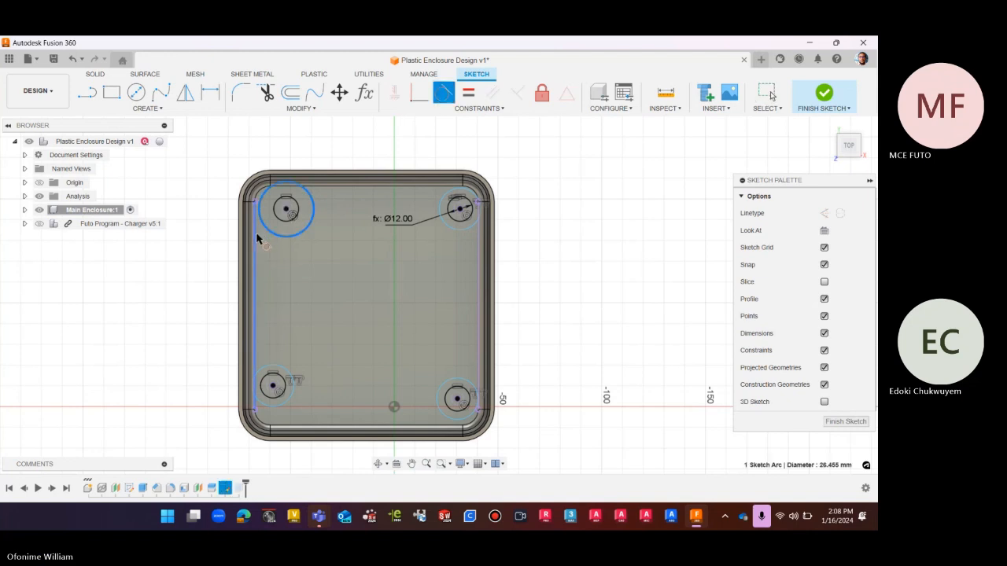
{"action": "left_click", "coordinate": [255, 238]}
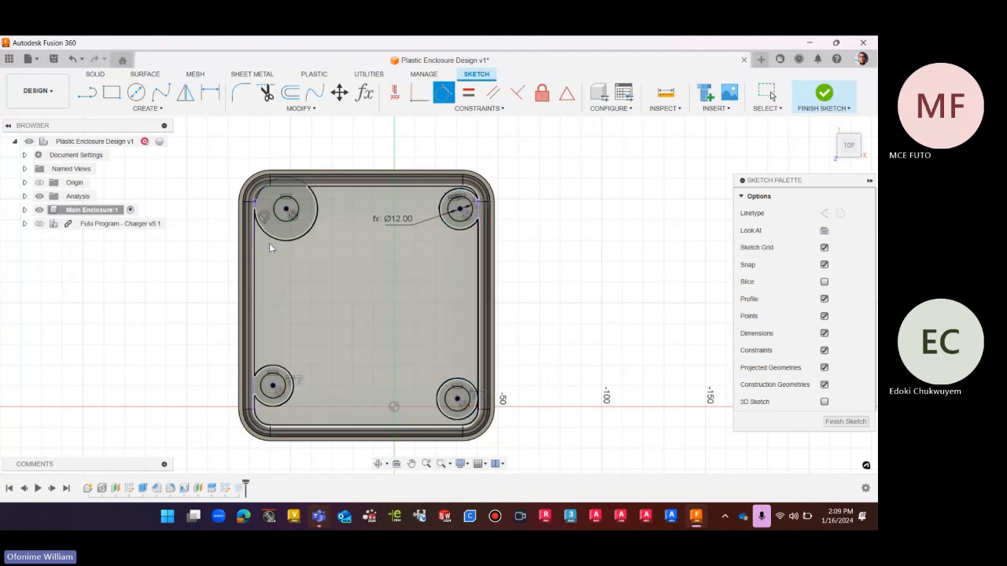
{"action": "key", "text": "Escape"}
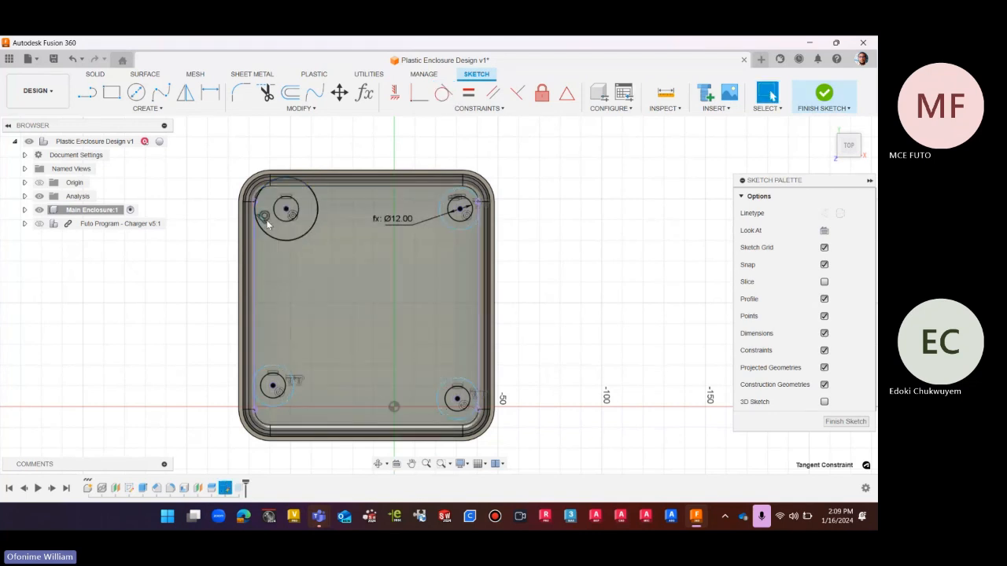
Delete the tangent constraint from the upper-left outer circle and try to make the lower-left outer circle tangent to the projected left wall line
{"action": "key", "text": "Delete"}
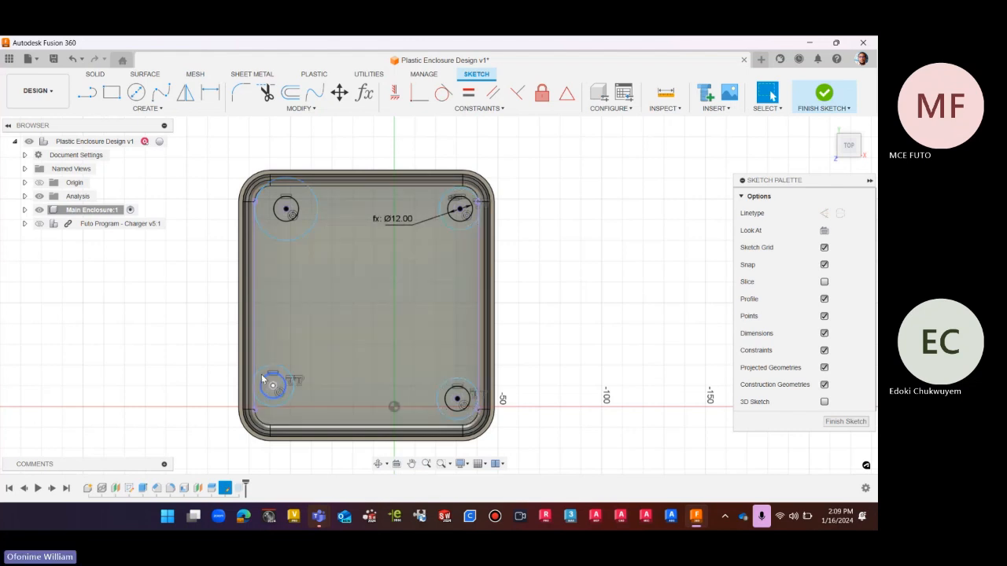
{"action": "left_click", "coordinate": [443, 92]}
{"action": "left_click", "coordinate": [266, 375]}
{"action": "left_click", "coordinate": [255, 366]}
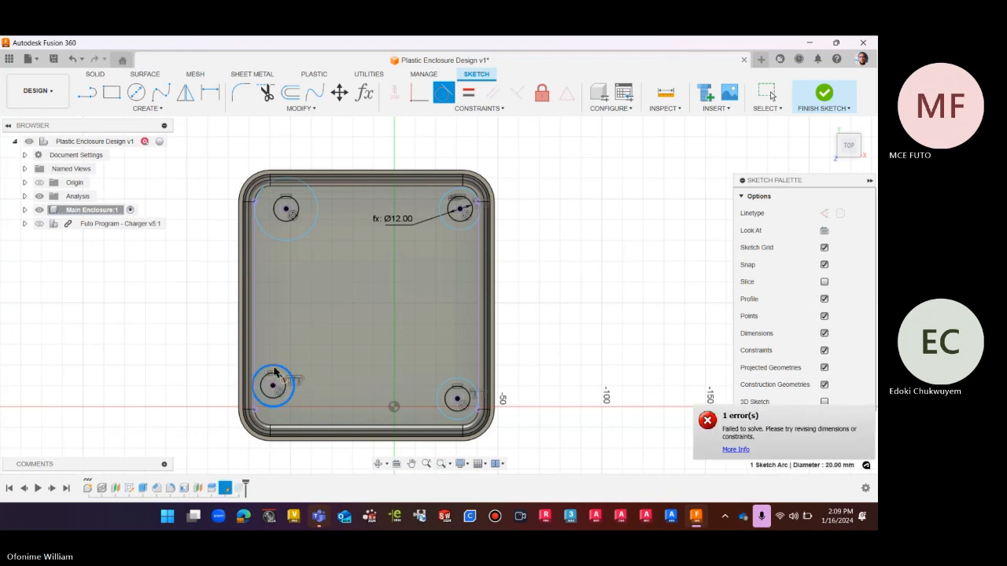
{"action": "key", "text": "Escape"}
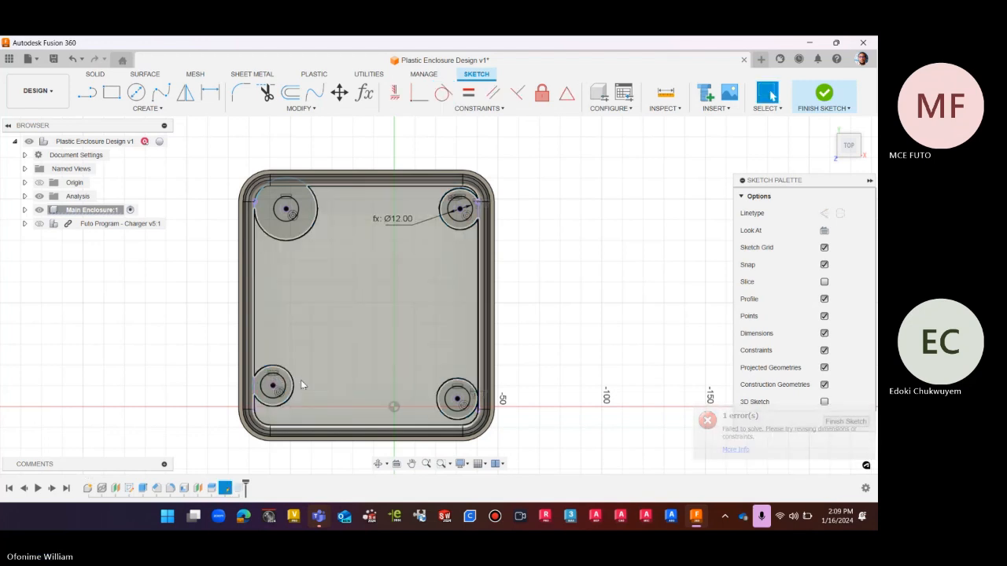
Apply Tangent constraints between the lower-left outer circle and the left wall line, and between the lower-right outer circle and the right wall line
{"action": "scroll", "coordinate": [486, 394], "scroll_direction": "up", "scroll_amount": 5}
{"action": "scroll", "coordinate": [484, 396], "scroll_direction": "up", "scroll_amount": 1}
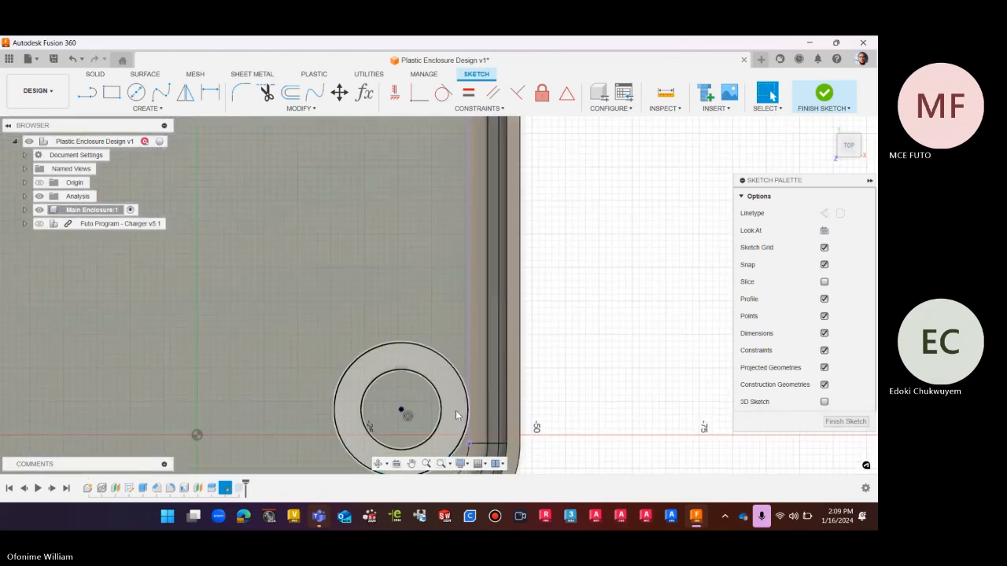
{"action": "scroll", "coordinate": [490, 366], "scroll_direction": "down", "scroll_amount": 5}
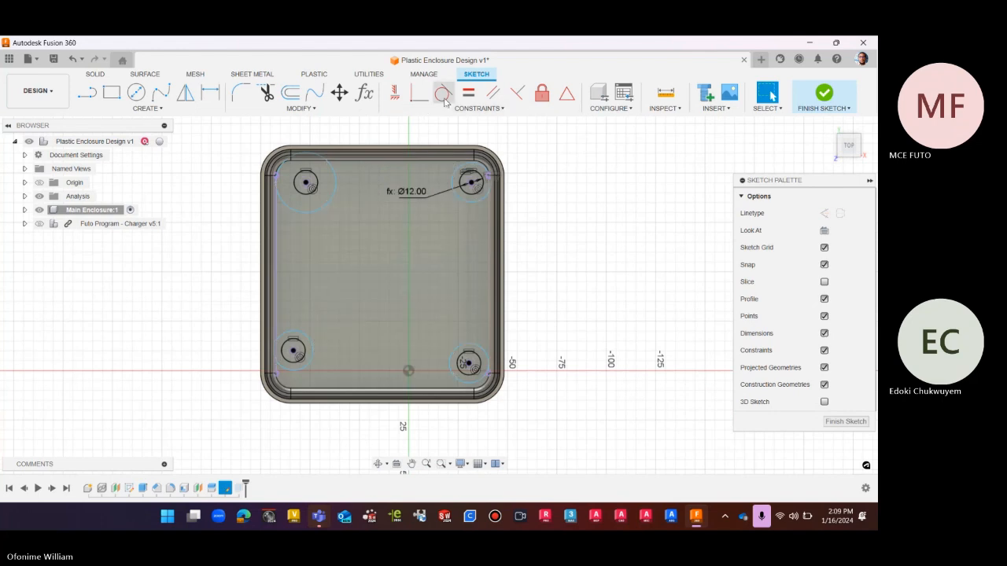
{"action": "left_click", "coordinate": [443, 95]}
{"action": "left_click", "coordinate": [285, 338]}
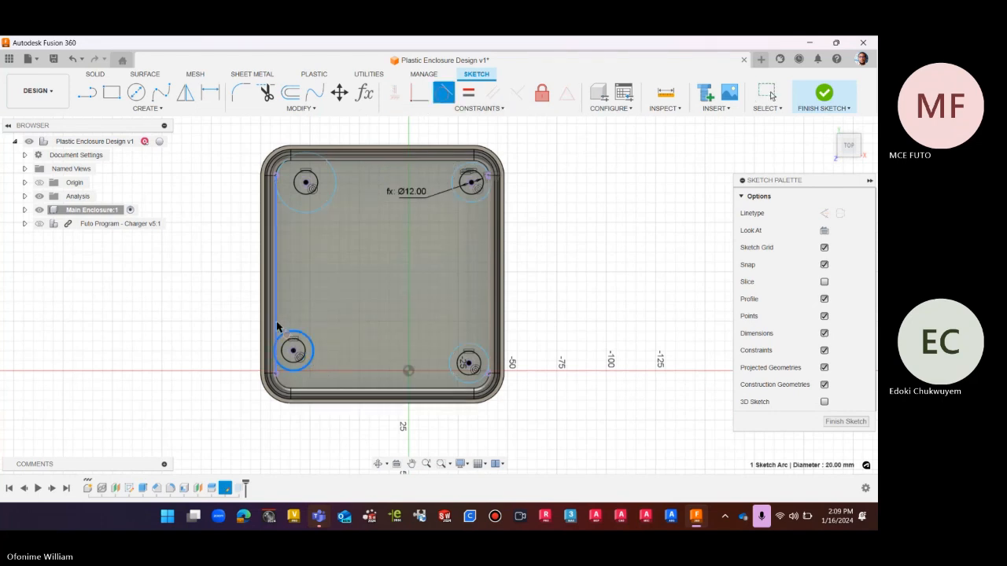
{"action": "left_click", "coordinate": [277, 323]}
{"action": "left_click", "coordinate": [480, 349]}
{"action": "left_click", "coordinate": [492, 344]}
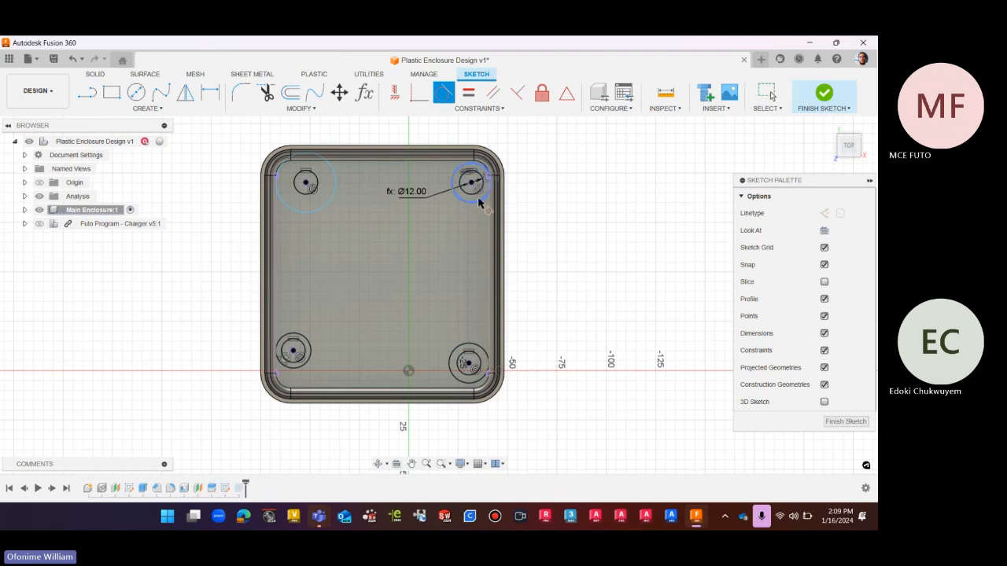
Delete the constraint beside the upper-right outer circle and make that circle tangent to the projected right wall line
{"action": "scroll", "coordinate": [495, 181], "scroll_direction": "up", "scroll_amount": 3}
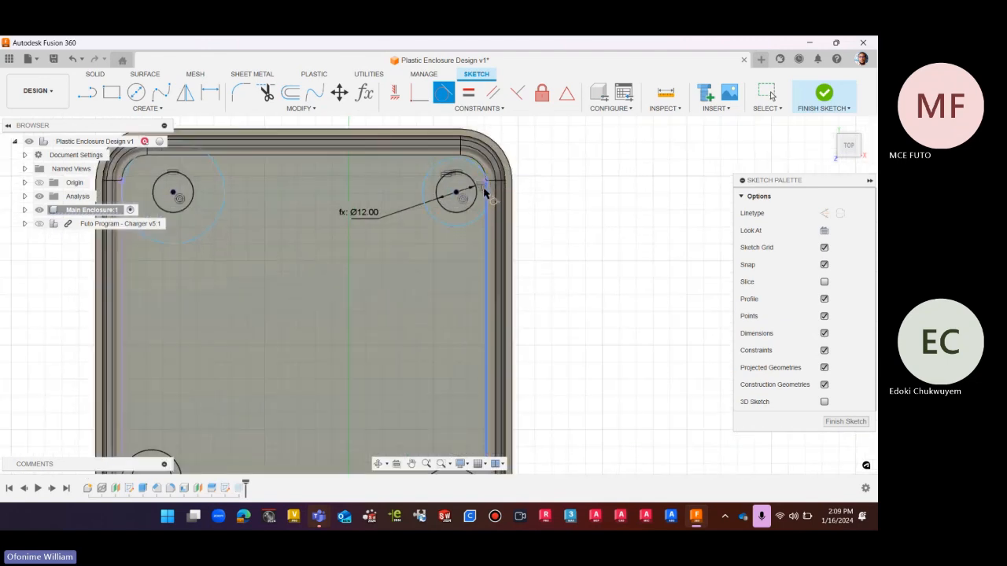
{"action": "key", "text": "Escape"}
{"action": "left_click", "coordinate": [483, 189]}
{"action": "key", "text": "Delete"}
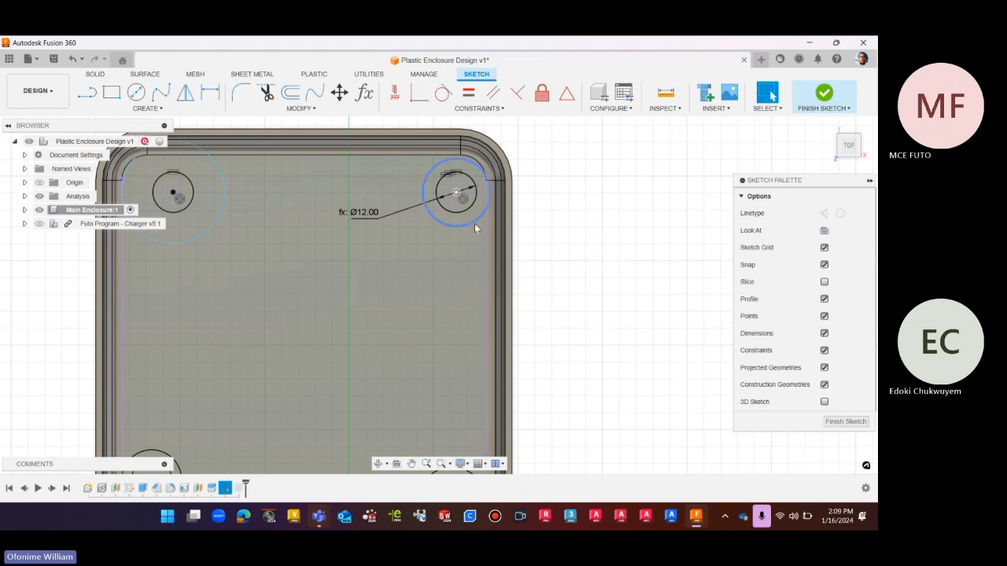
{"action": "left_click", "coordinate": [443, 94]}
{"action": "left_click", "coordinate": [483, 222]}
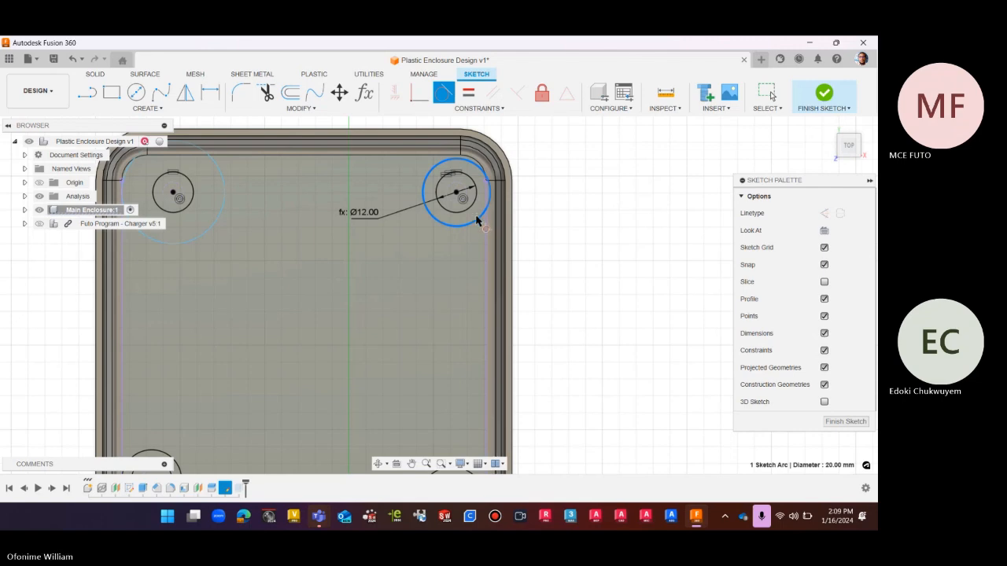
{"action": "left_click", "coordinate": [486, 231]}
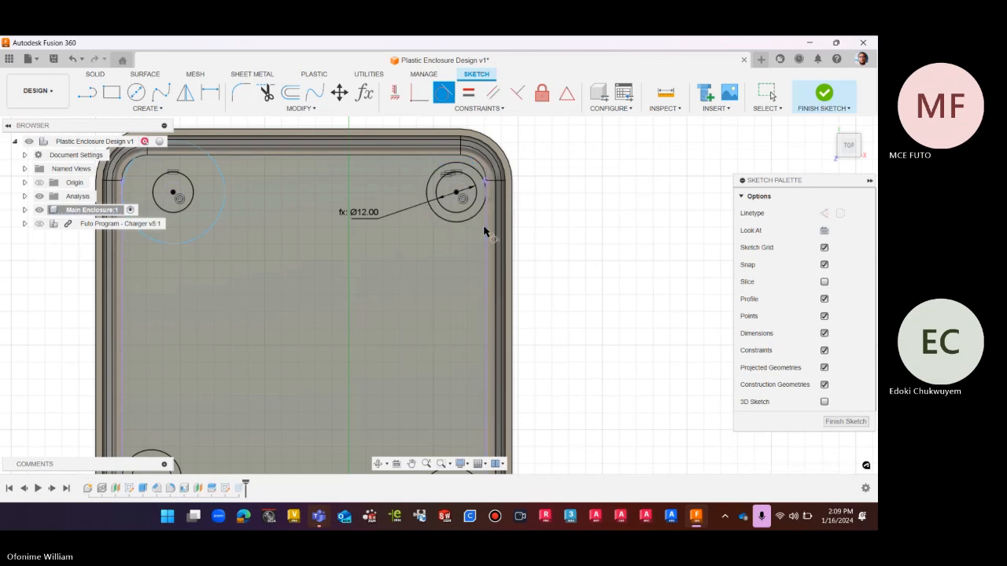
{"action": "scroll", "coordinate": [527, 236], "scroll_direction": "down", "scroll_amount": 3}
{"action": "key", "text": "Escape"}
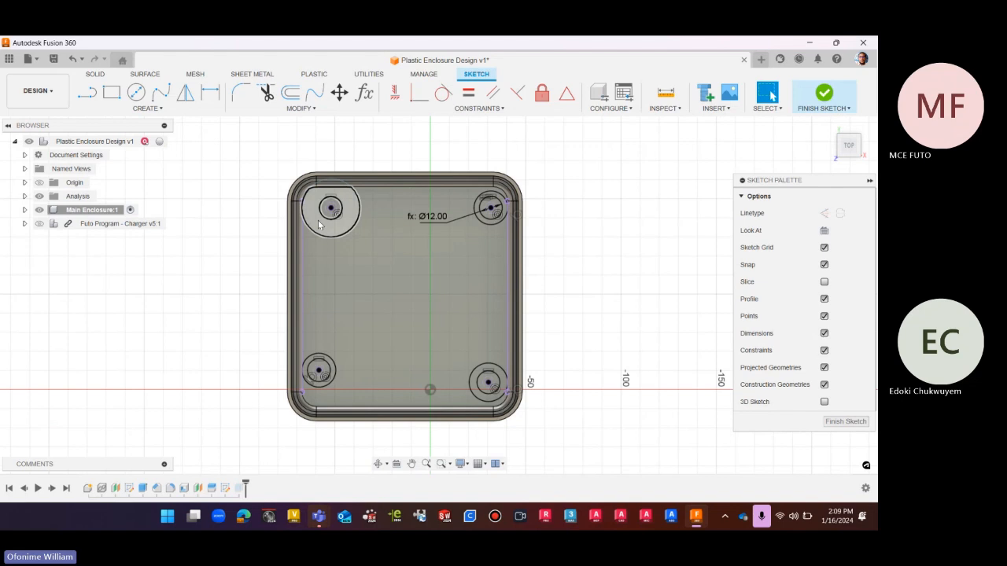
Apply an Equal constraint between the enlarged outer circle and the outer circle around the dimensioned 12 mm circle
{"action": "scroll", "coordinate": [307, 216], "scroll_direction": "up", "scroll_amount": 3}
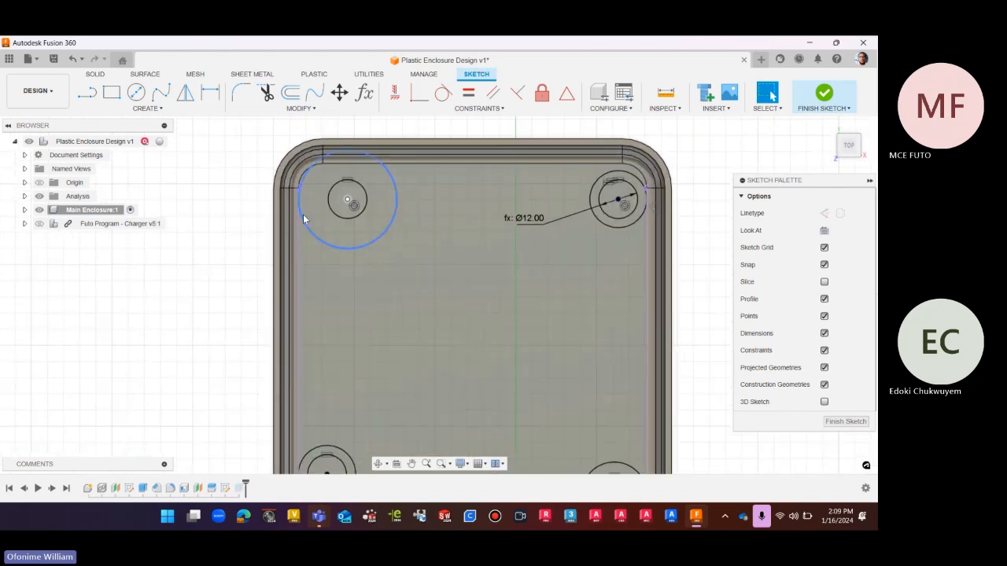
{"action": "scroll", "coordinate": [350, 183], "scroll_direction": "down", "scroll_amount": 3}
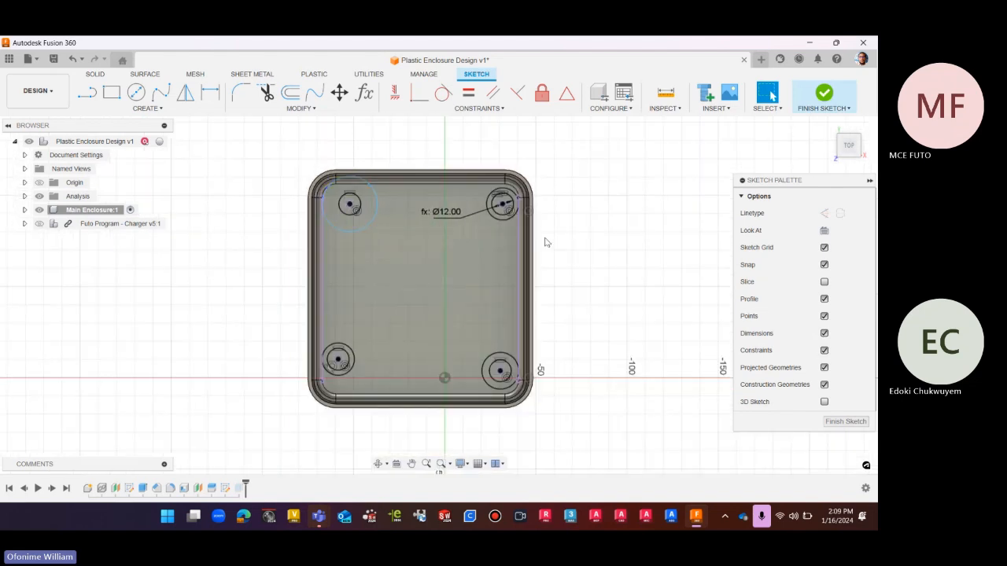
{"action": "left_click", "coordinate": [872, 134]}
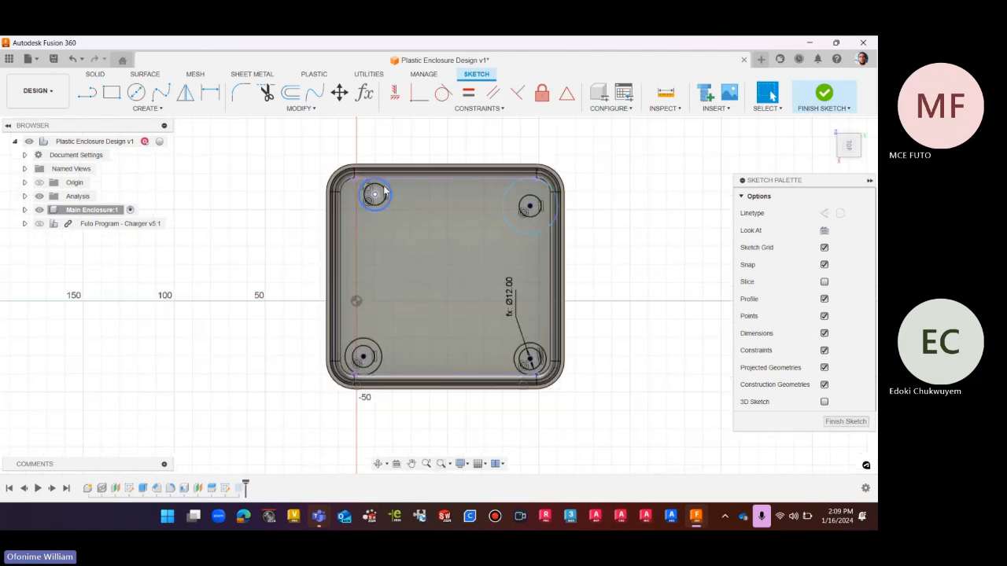
{"action": "scroll", "coordinate": [382, 181], "scroll_direction": "up", "scroll_amount": 3}
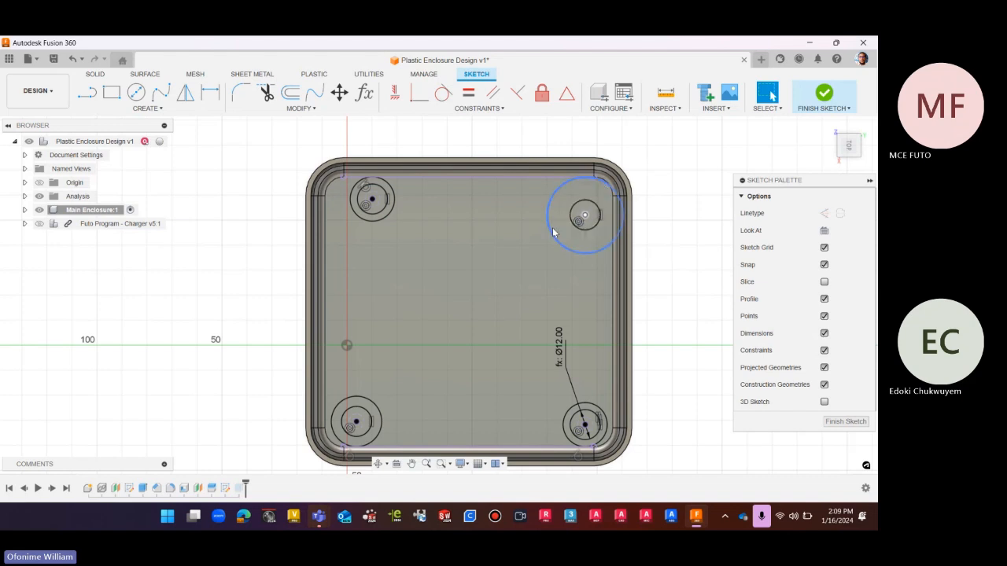
{"action": "scroll", "coordinate": [577, 178], "scroll_direction": "up", "scroll_amount": 3}
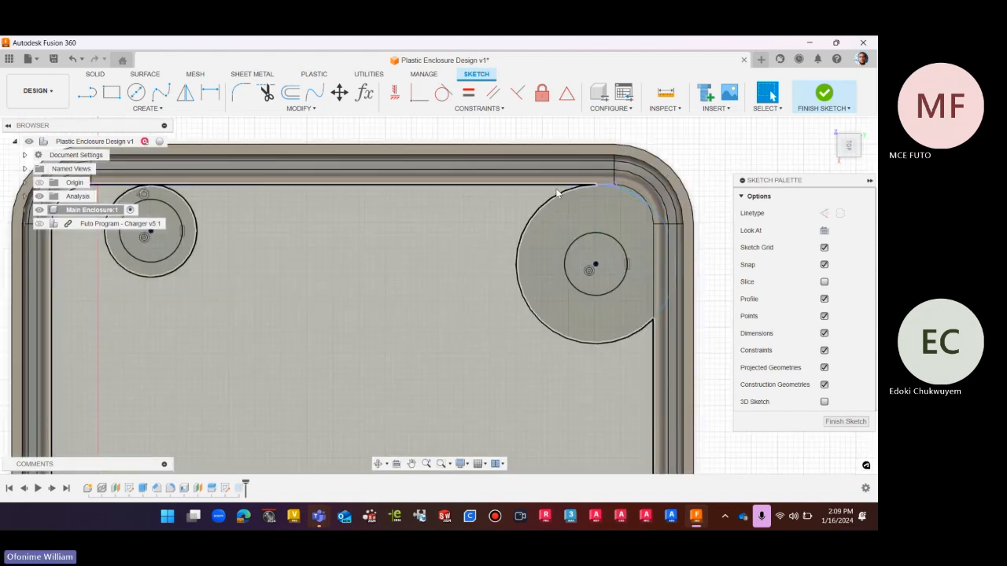
{"action": "scroll", "coordinate": [543, 196], "scroll_direction": "down", "scroll_amount": 3}
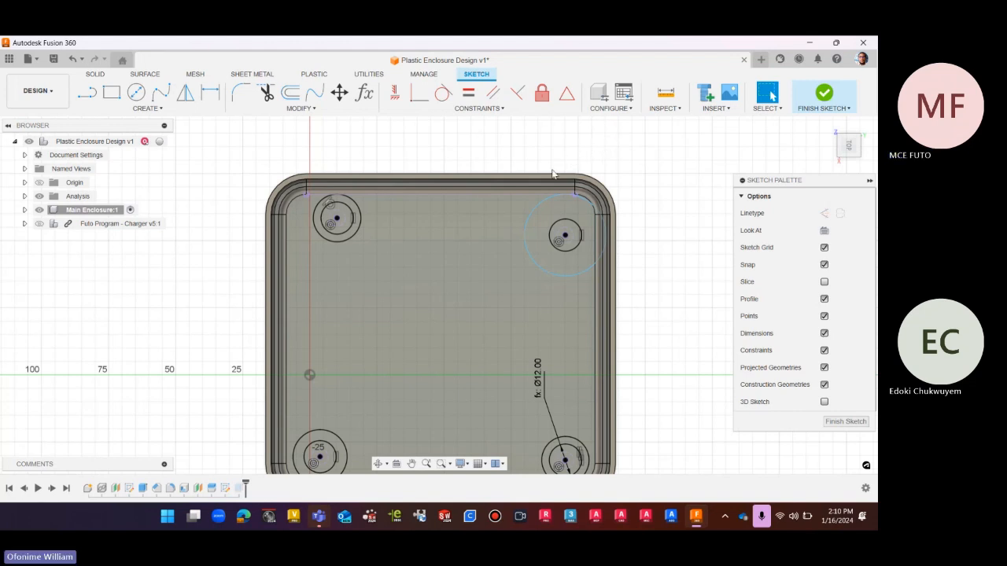
{"action": "scroll", "coordinate": [503, 152], "scroll_direction": "down", "scroll_amount": 1}
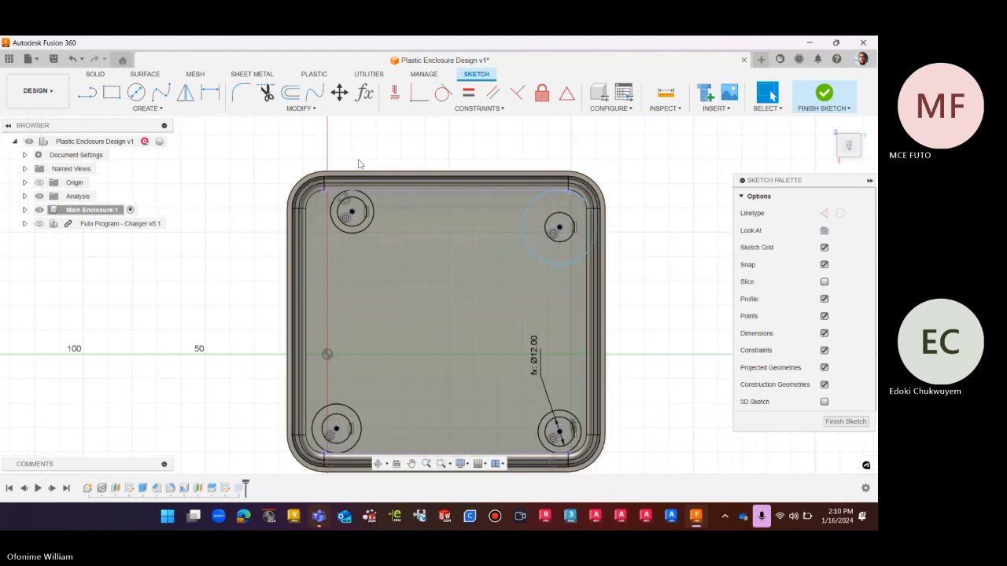
{"action": "left_click", "coordinate": [468, 93]}
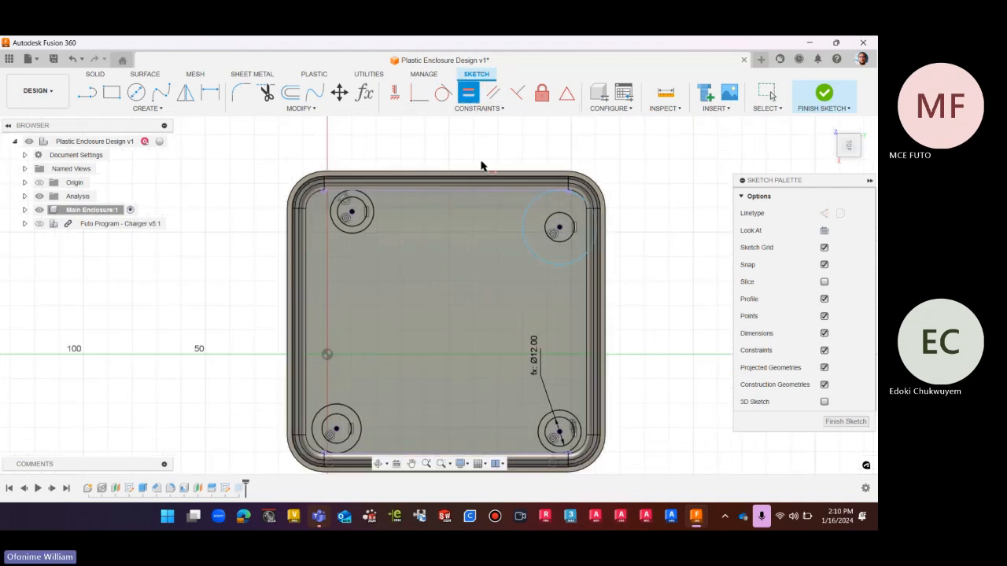
{"action": "scroll", "coordinate": [519, 252], "scroll_direction": "down", "scroll_amount": 1}
{"action": "left_click", "coordinate": [530, 250]}
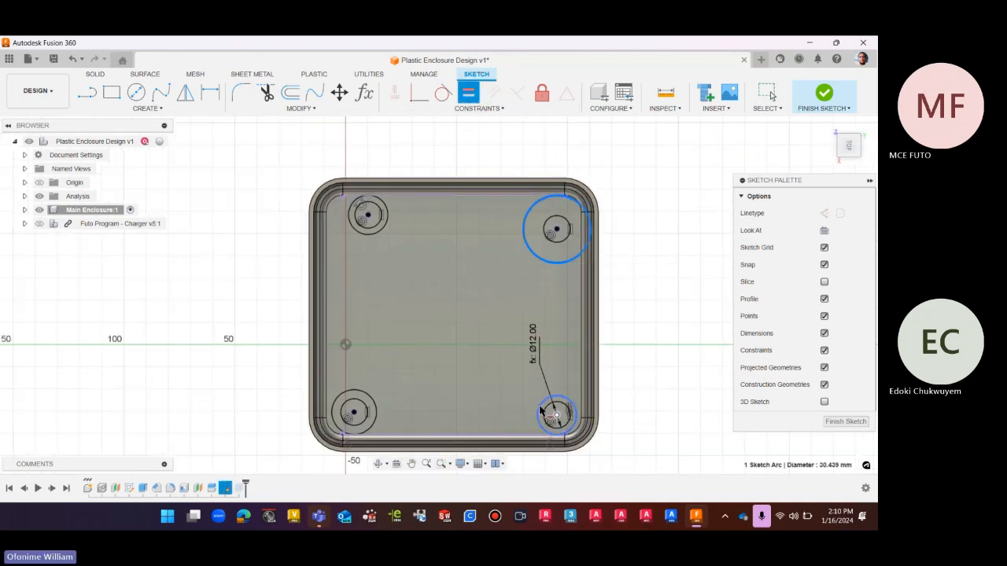
{"action": "left_click", "coordinate": [549, 431]}
{"action": "scroll", "coordinate": [629, 212], "scroll_direction": "down", "scroll_amount": 1}
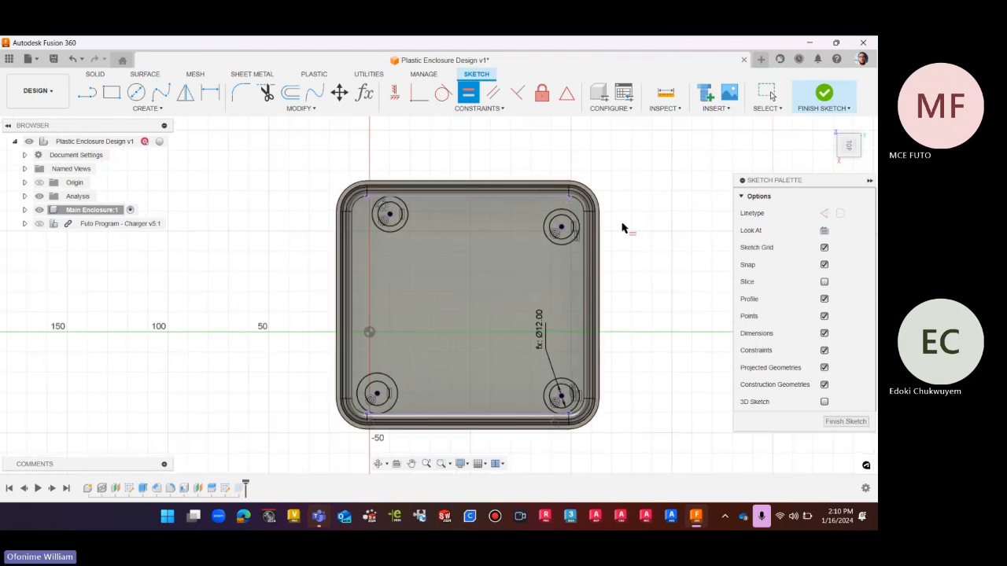
Finish the sketch and inspect the corner bosses inside the enclosure in an isometric view
{"action": "scroll", "coordinate": [629, 217], "scroll_direction": "up", "scroll_amount": 3}
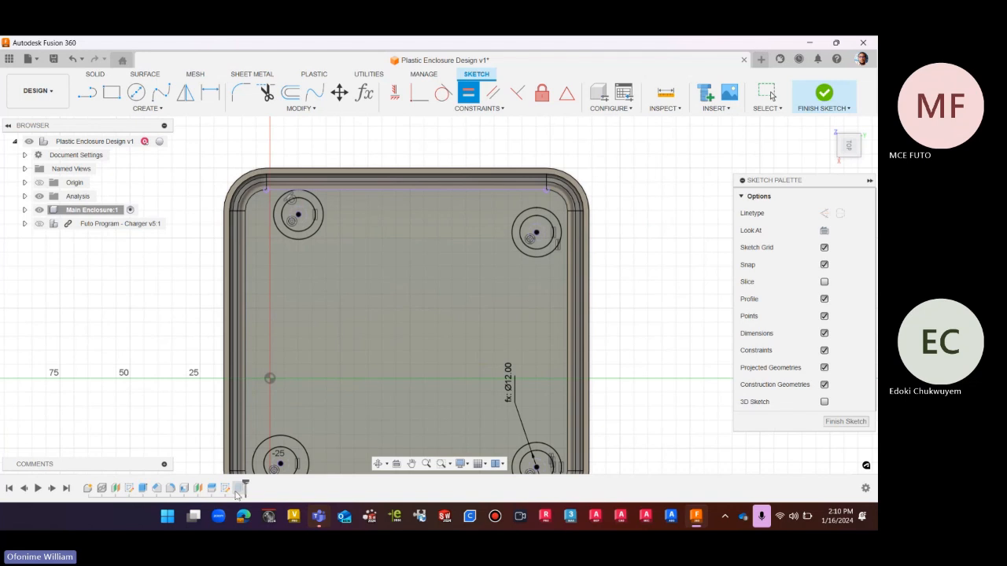
{"action": "left_click", "coordinate": [823, 92]}
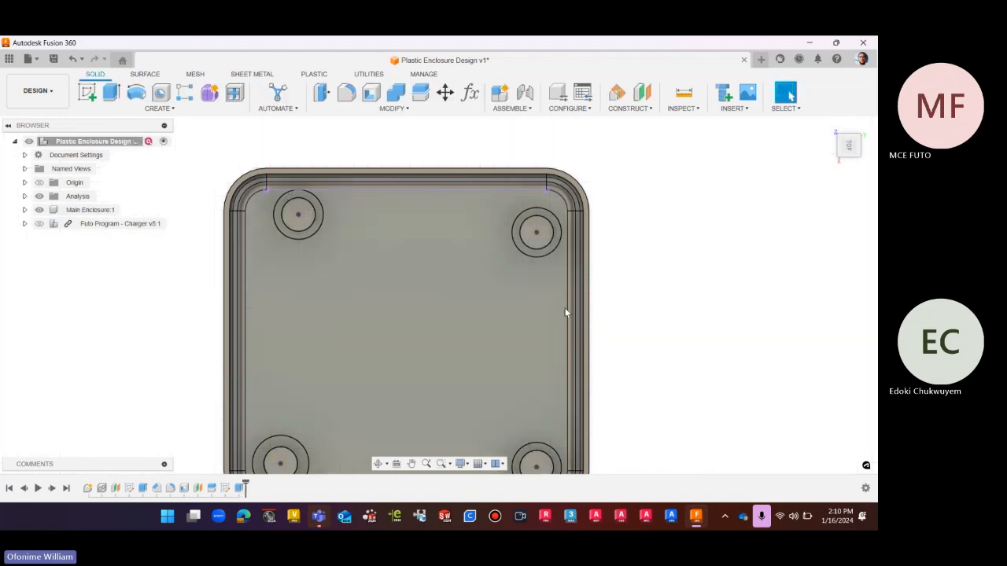
{"action": "left_click", "coordinate": [243, 488]}
{"action": "left_click", "coordinate": [827, 126]}
{"action": "left_click", "coordinate": [688, 275]}
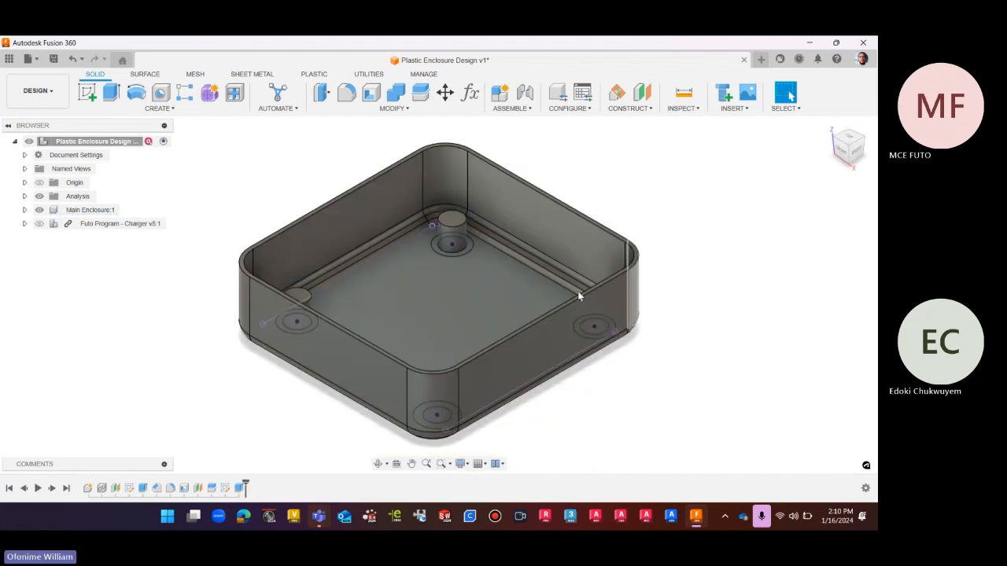
{"action": "scroll", "coordinate": [449, 245], "scroll_direction": "up", "scroll_amount": 1}
{"action": "scroll", "coordinate": [449, 246], "scroll_direction": "up", "scroll_amount": 3}
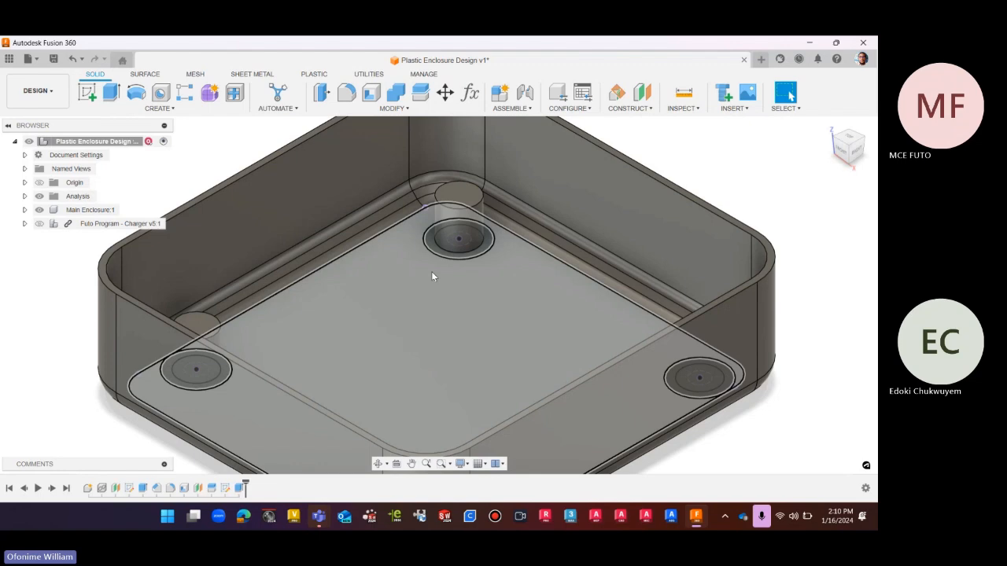
{"action": "scroll", "coordinate": [416, 255], "scroll_direction": "down", "scroll_amount": 3}
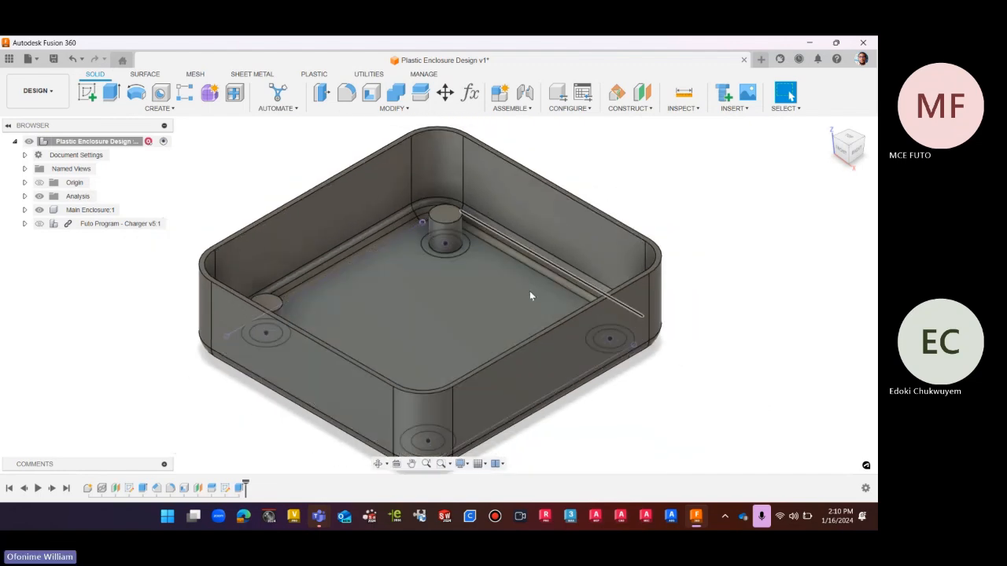
{"action": "scroll", "coordinate": [449, 258], "scroll_direction": "up", "scroll_amount": 3}
{"action": "scroll", "coordinate": [435, 270], "scroll_direction": "down", "scroll_amount": 2}
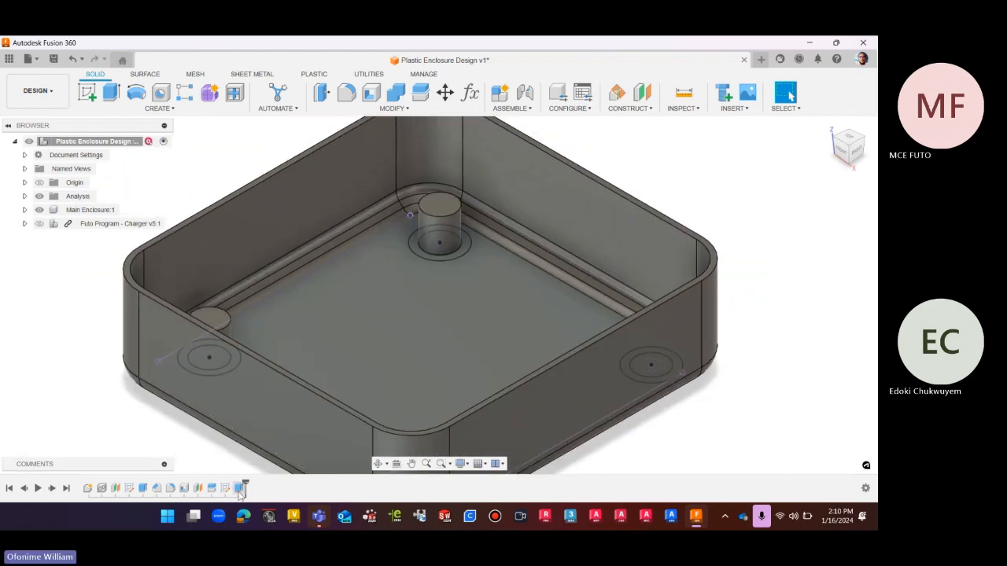
{"action": "left_click", "coordinate": [111, 93]}
{"action": "left_click", "coordinate": [419, 248]}
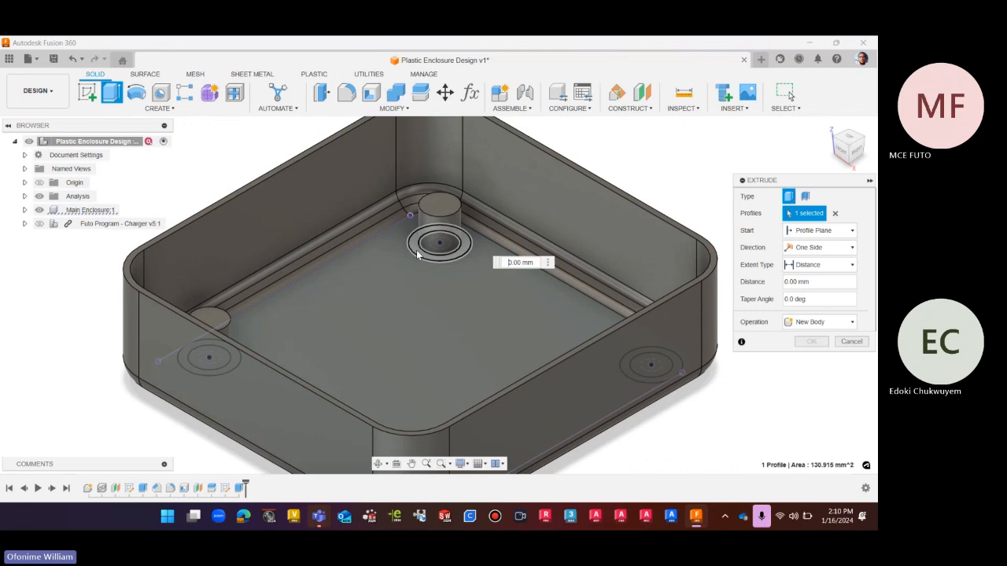
{"action": "left_click", "coordinate": [848, 147]}
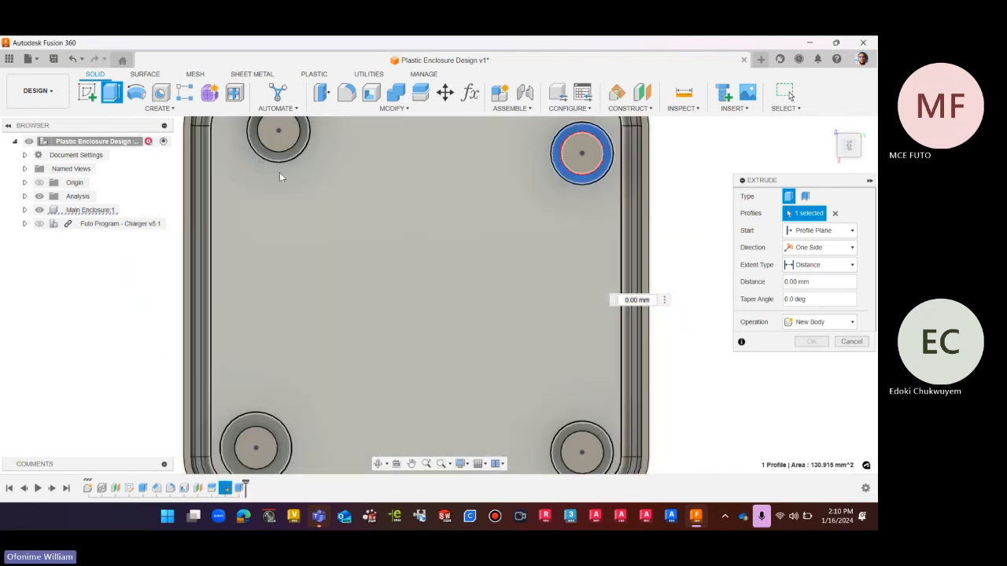
{"action": "left_click", "coordinate": [291, 156]}
{"action": "left_click", "coordinate": [287, 428]}
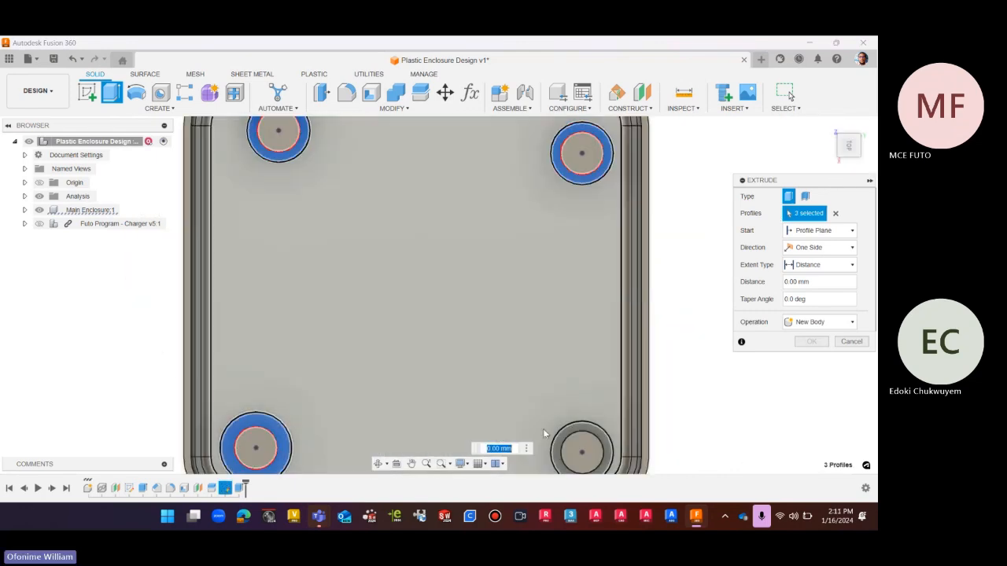
{"action": "left_click", "coordinate": [566, 434]}
{"action": "scroll", "coordinate": [467, 339], "scroll_direction": "down", "scroll_amount": 3}
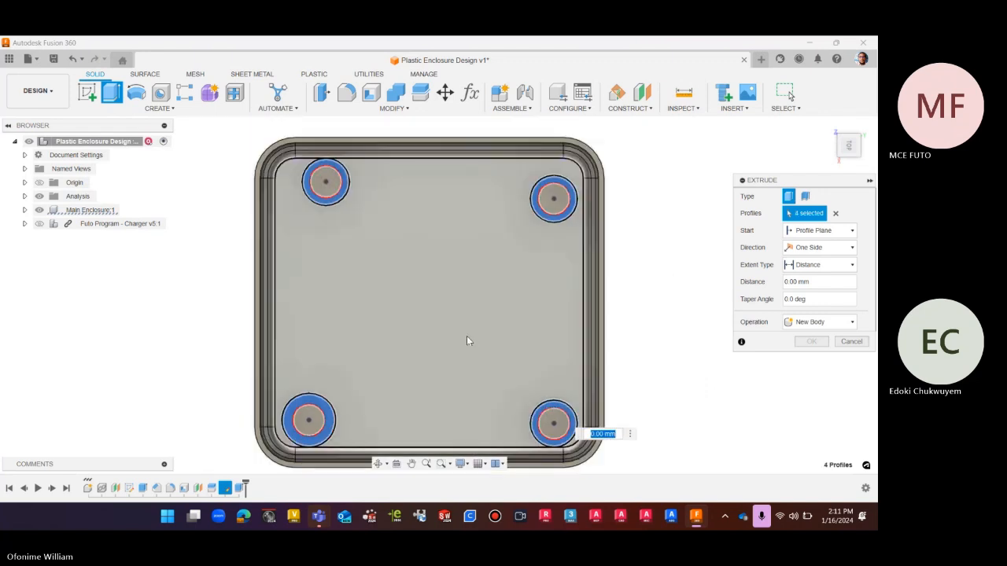
{"action": "left_click", "coordinate": [827, 126]}
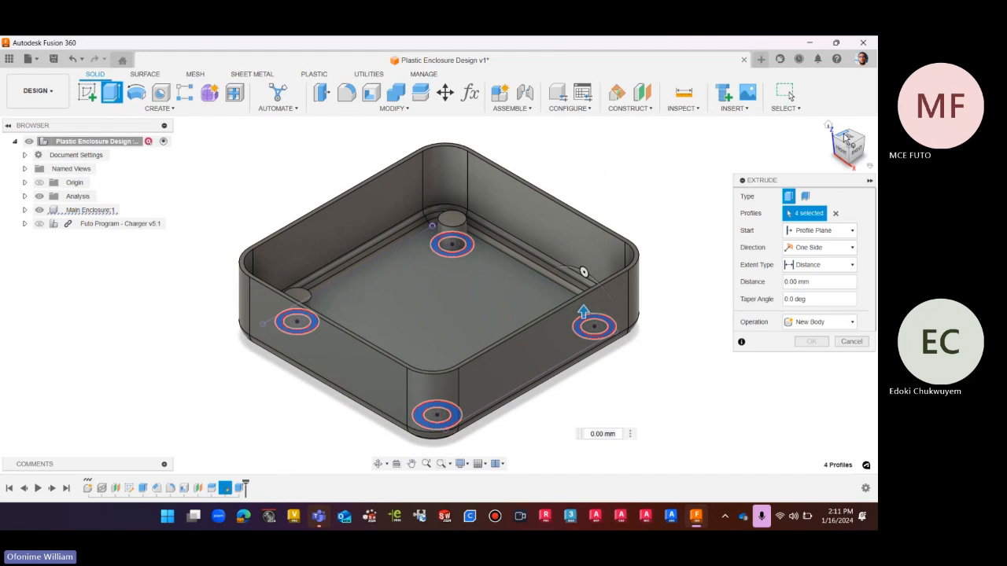
{"action": "left_click", "coordinate": [845, 137]}
{"action": "key", "text": "Escape"}
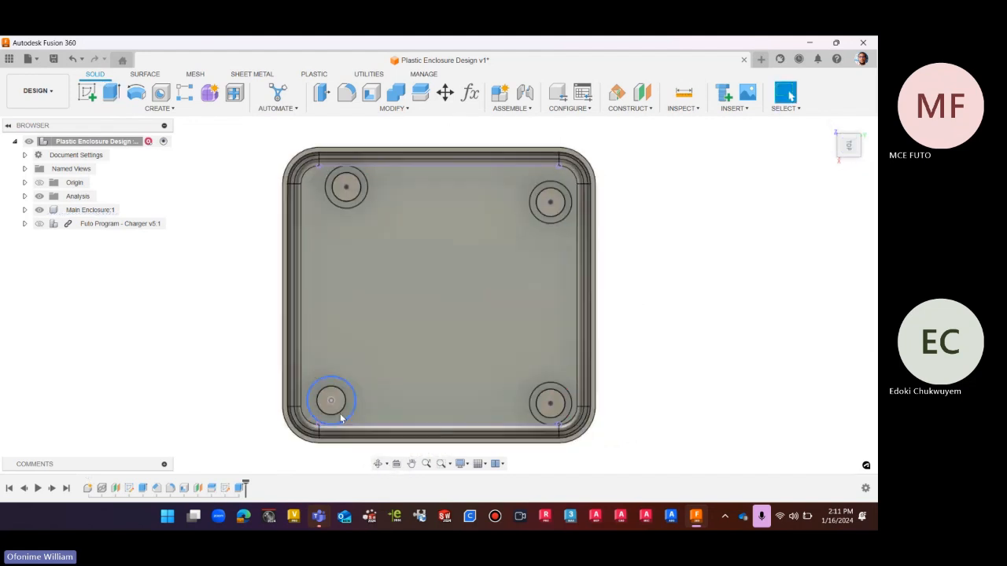
{"action": "scroll", "coordinate": [341, 417], "scroll_direction": "up", "scroll_amount": 5}
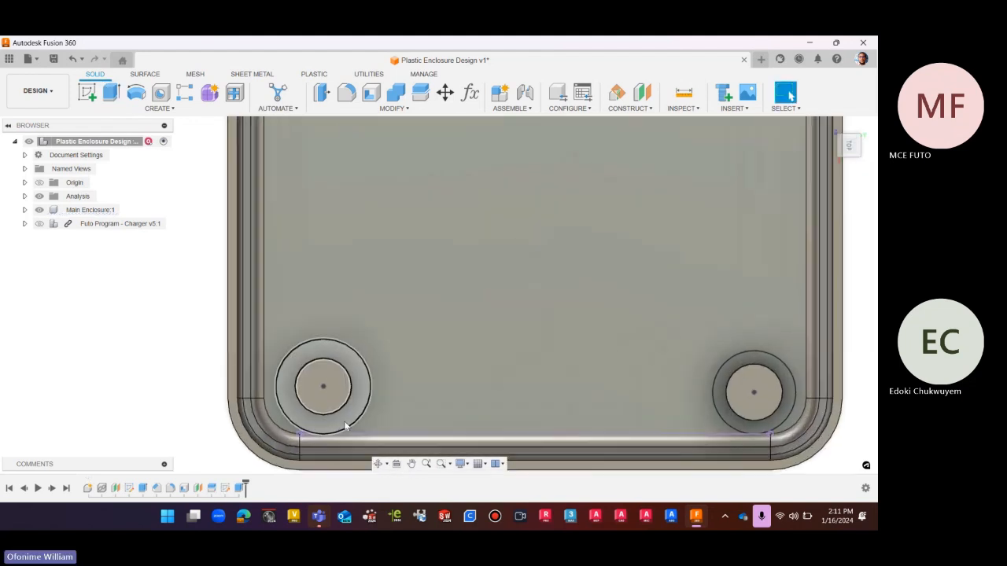
Reopen the corner boss sketch for editing
{"action": "scroll", "coordinate": [340, 433], "scroll_direction": "up", "scroll_amount": 2}
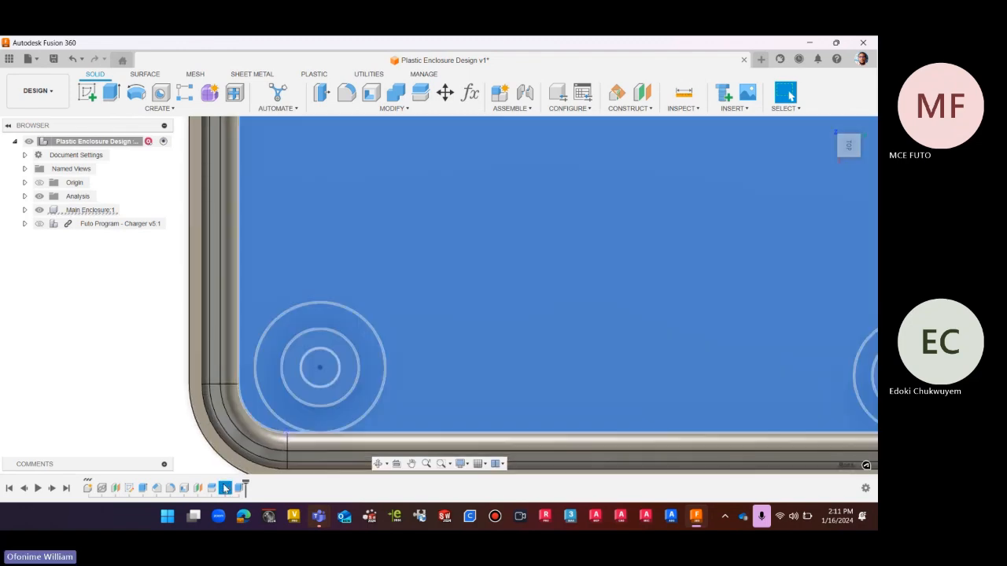
{"action": "right_click", "coordinate": [226, 488]}
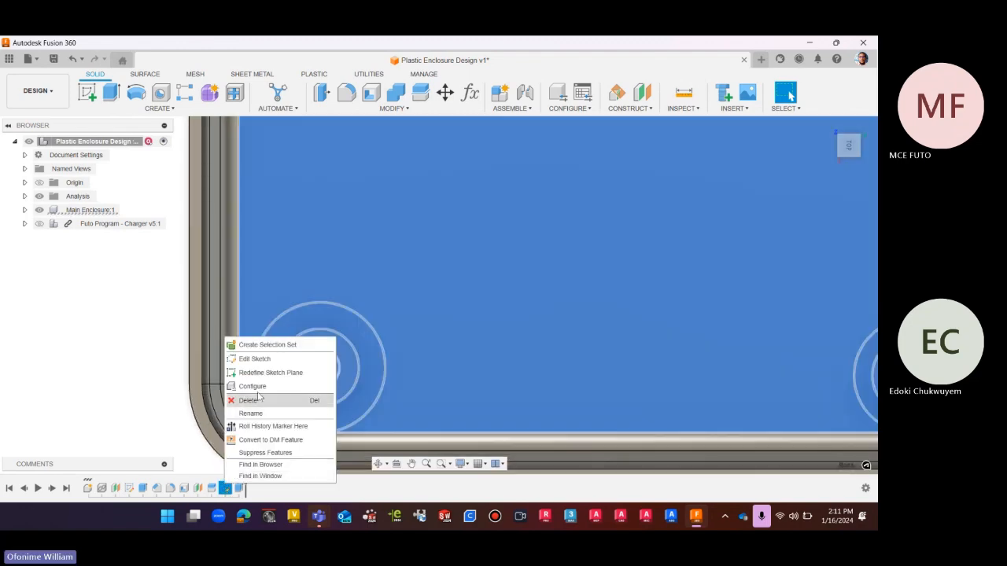
{"action": "left_click", "coordinate": [254, 359]}
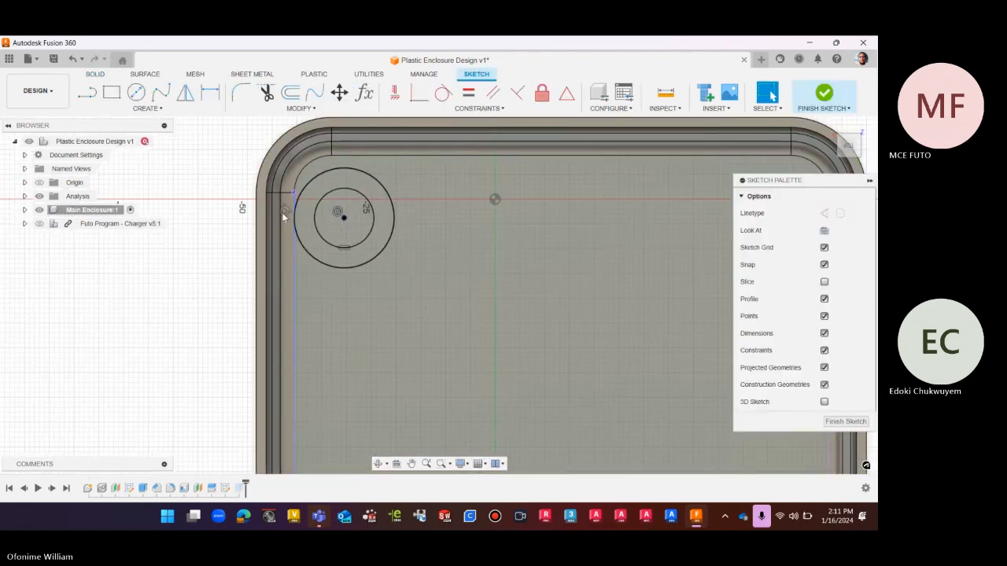
{"action": "scroll", "coordinate": [285, 209], "scroll_direction": "down", "scroll_amount": 8}
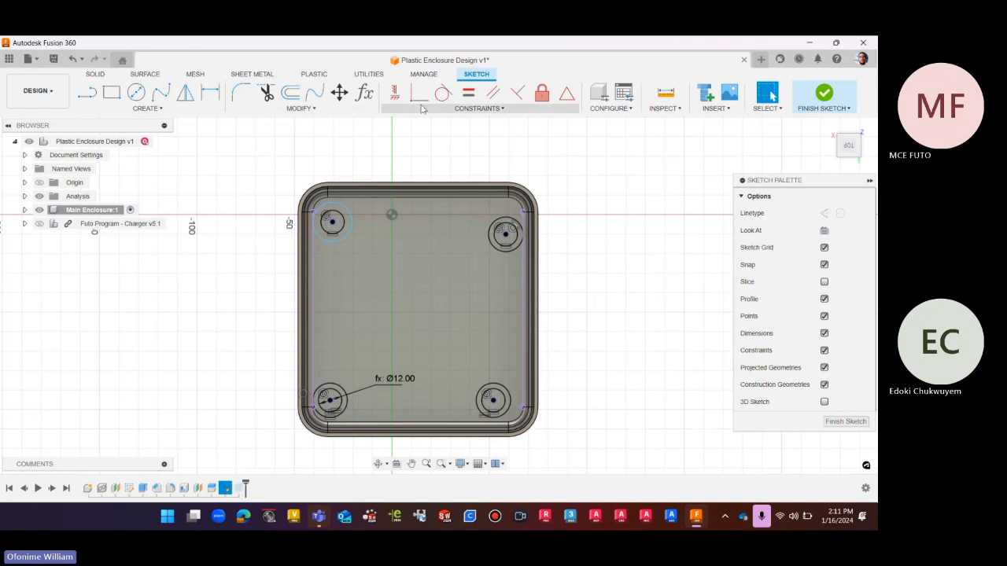
{"action": "left_click", "coordinate": [444, 92]}
{"action": "left_click", "coordinate": [352, 233]}
{"action": "key", "text": "Escape"}
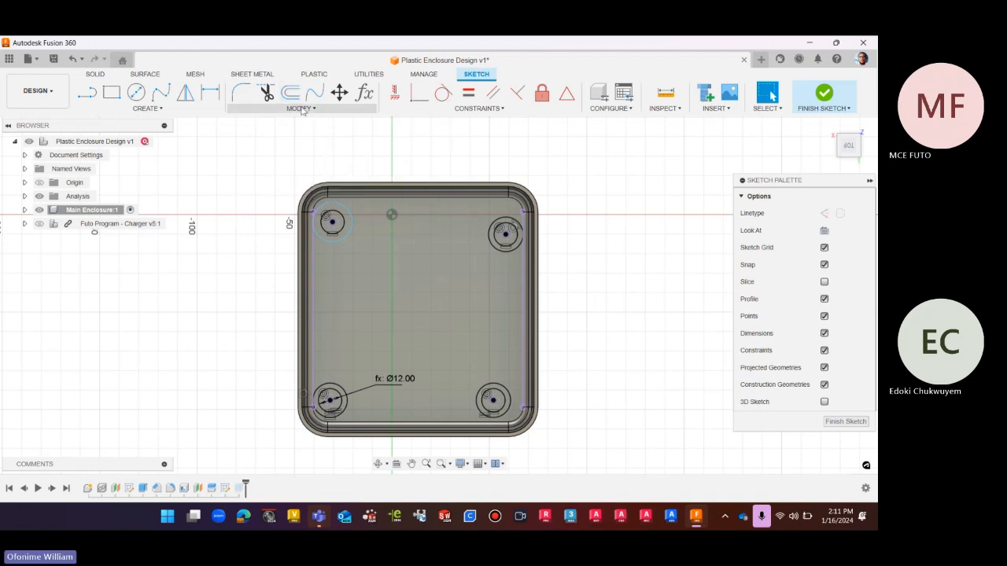
Apply an Equal constraint between the upper-left outer circle and the outer circle around the dimensioned 12 mm circle, and finish the sketch
{"action": "left_click", "coordinate": [468, 93]}
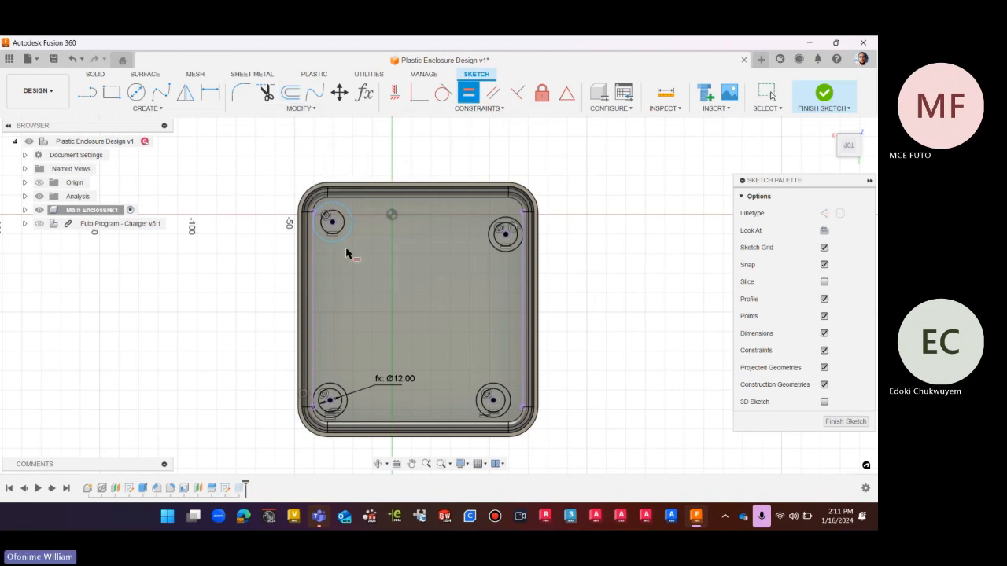
{"action": "left_click", "coordinate": [350, 230]}
{"action": "left_click", "coordinate": [345, 393]}
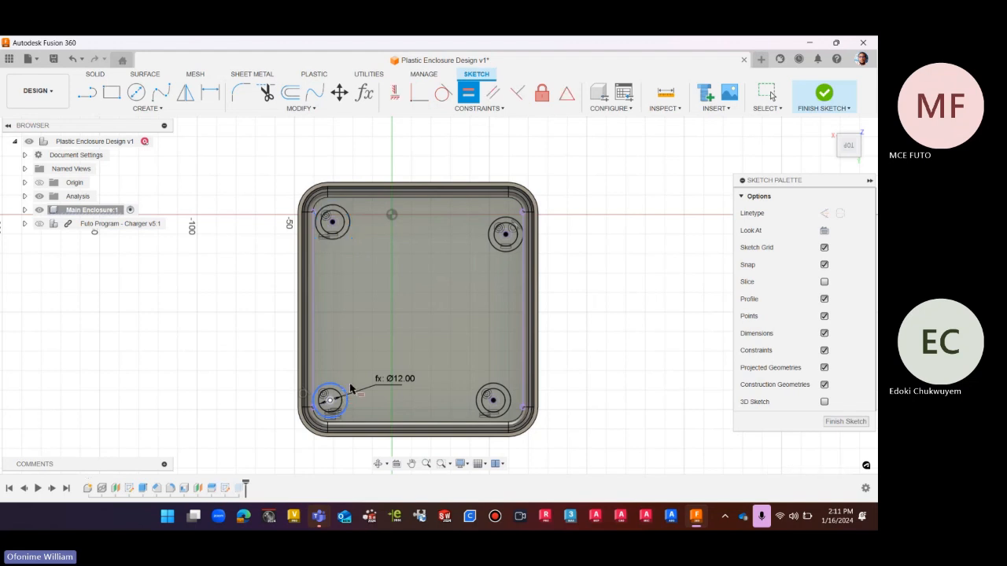
{"action": "left_click", "coordinate": [823, 94]}
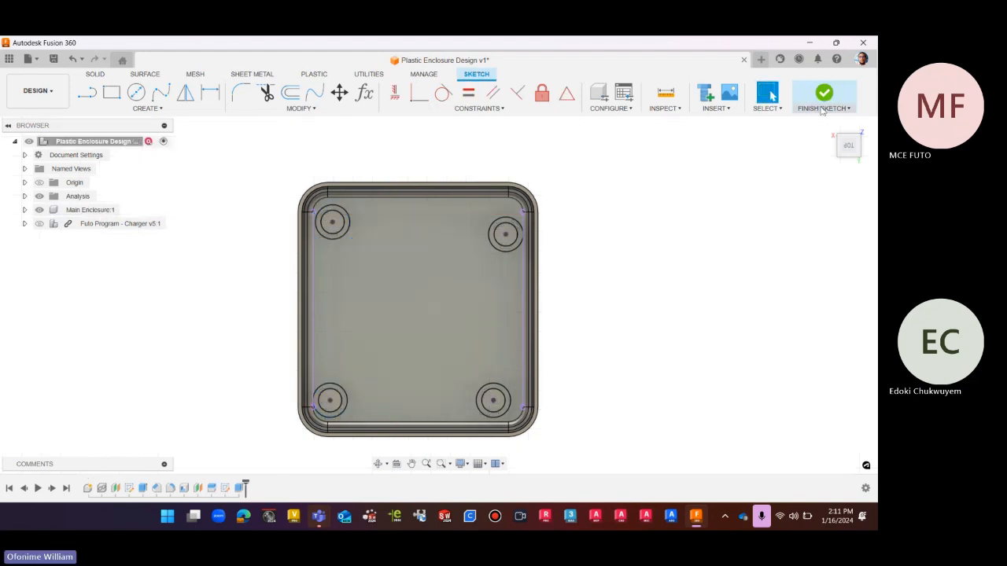
Start an extrusion of the four ring profiles around the corner bosses with a distance of 10 mm
{"action": "left_click", "coordinate": [839, 139]}
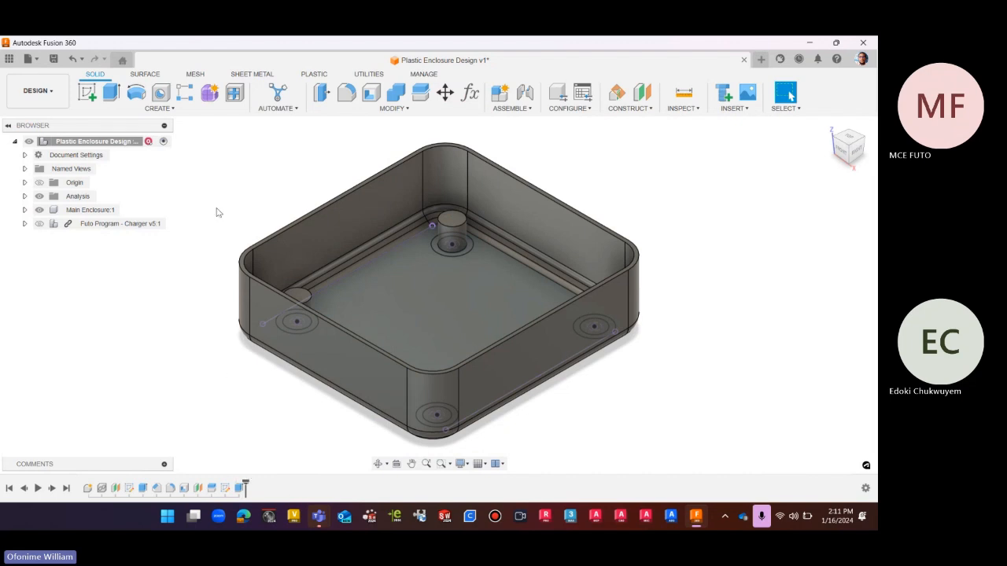
{"action": "key", "text": "e"}
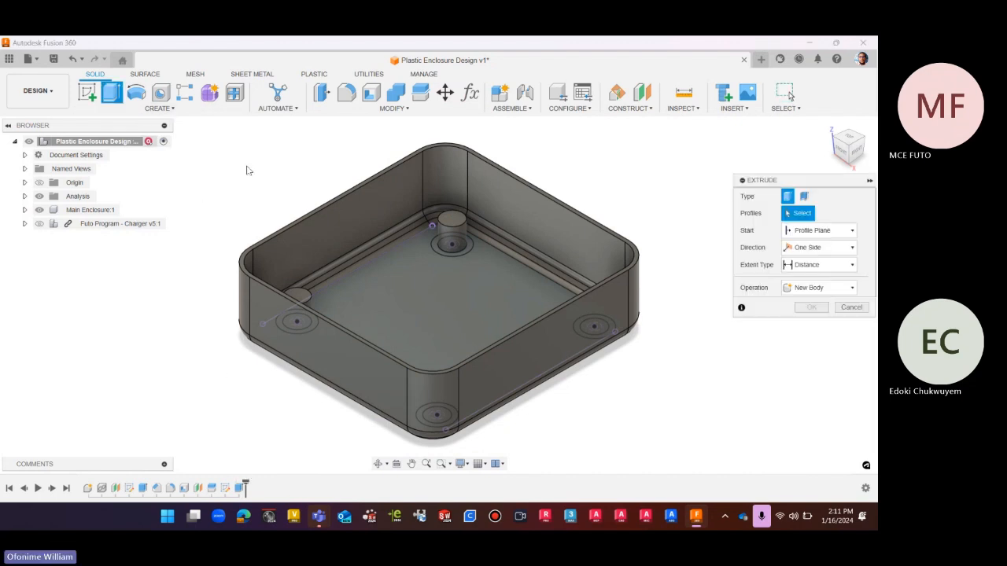
{"action": "left_click", "coordinate": [436, 246]}
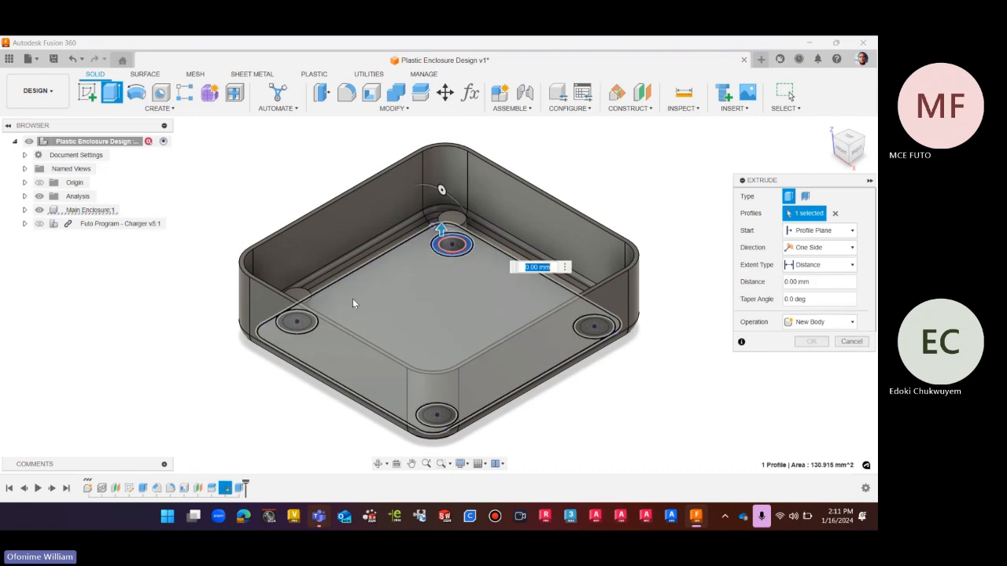
{"action": "left_click", "coordinate": [311, 323]}
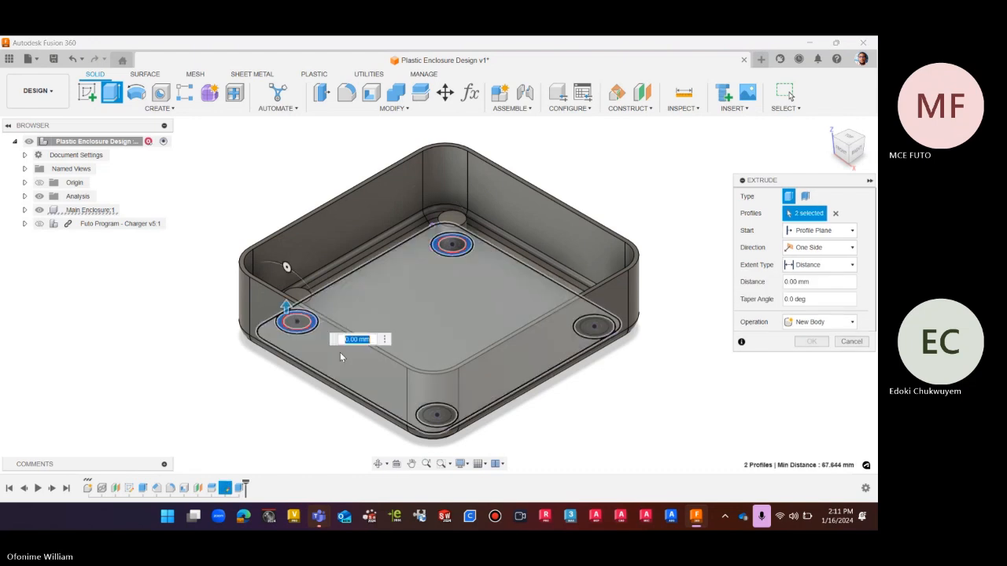
{"action": "left_click", "coordinate": [423, 416]}
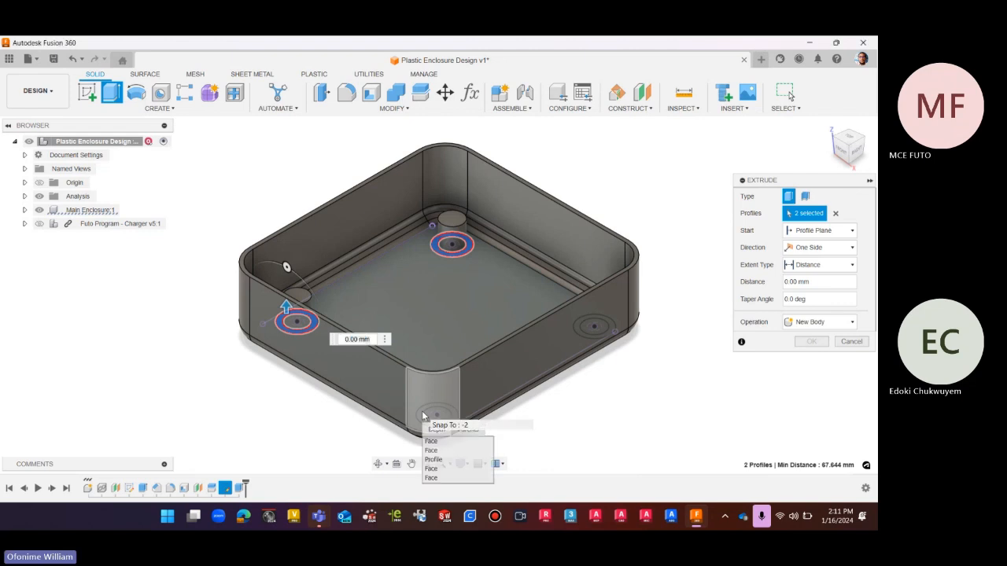
{"action": "left_click", "coordinate": [441, 461]}
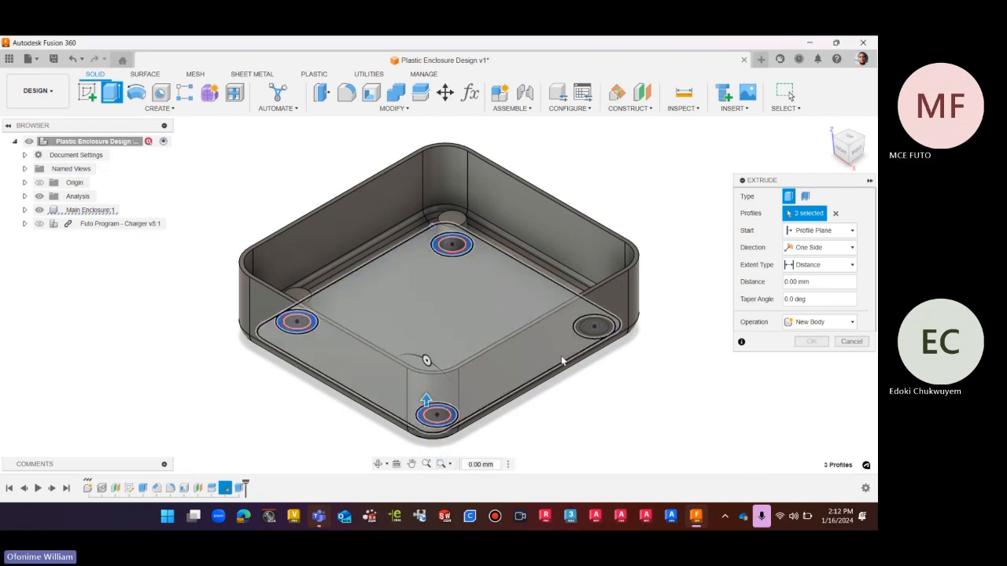
{"action": "left_click", "coordinate": [596, 329]}
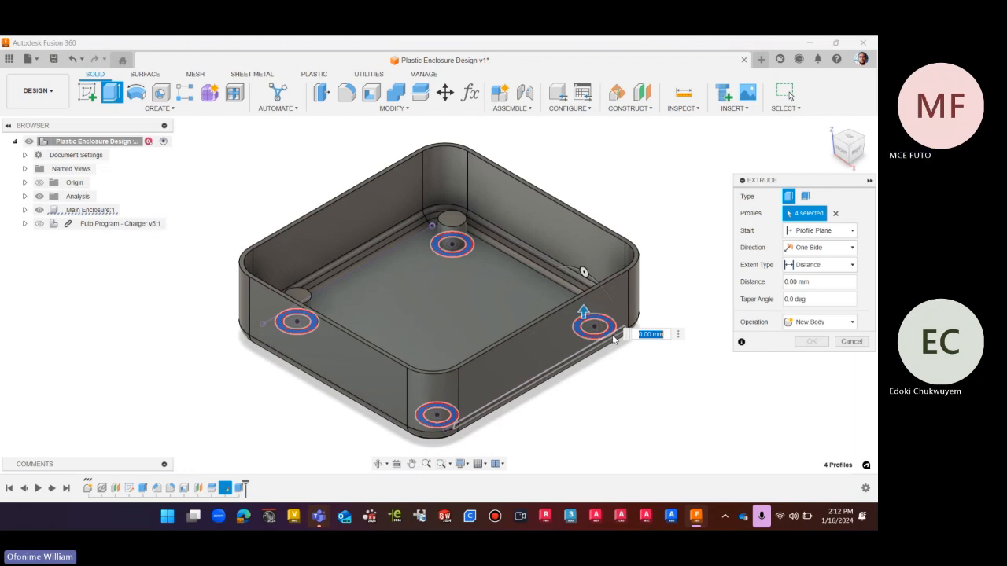
{"action": "type", "text": "10"}
{"action": "key", "text": "Return"}
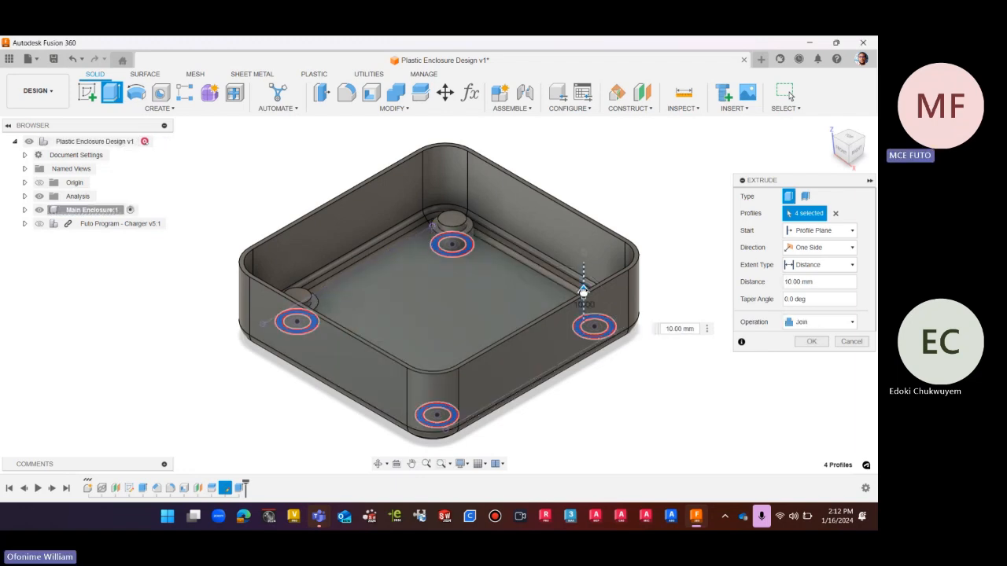
Set the ring extrusion's distance to 4 mm and complete the extrusion
{"action": "scroll", "coordinate": [456, 234], "scroll_direction": "up", "scroll_amount": 6}
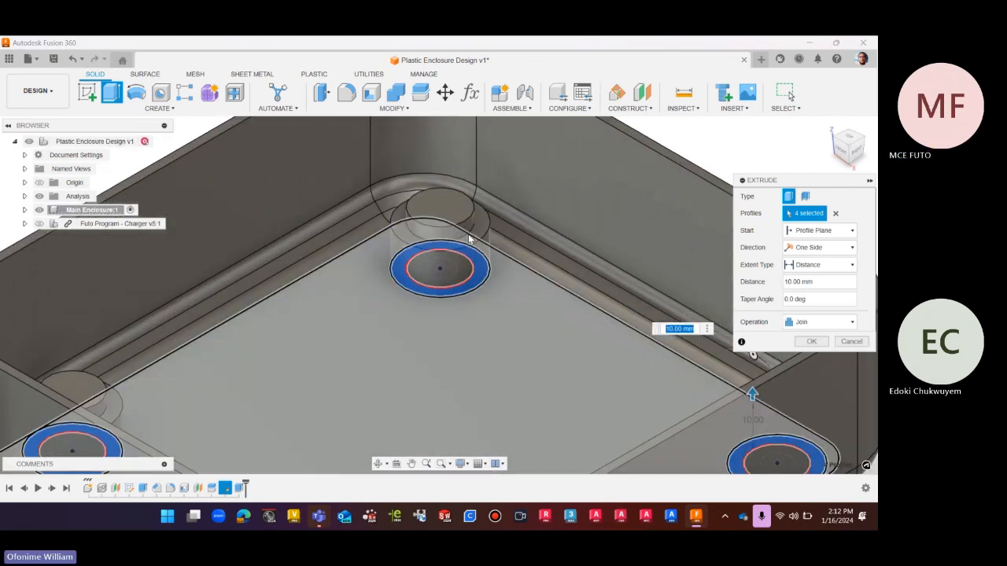
{"action": "scroll", "coordinate": [406, 272], "scroll_direction": "down", "scroll_amount": 2}
{"action": "left_click_drag", "start_coordinate": [810, 180], "coordinate": [732, 138]}
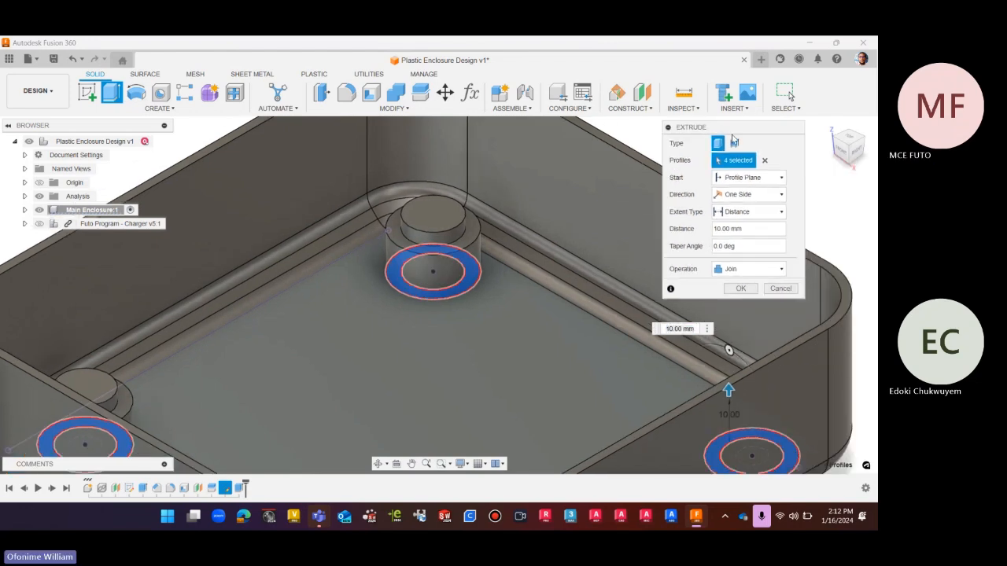
{"action": "left_click_drag", "start_coordinate": [759, 228], "coordinate": [706, 228]}
{"action": "type", "text": "2.4"}
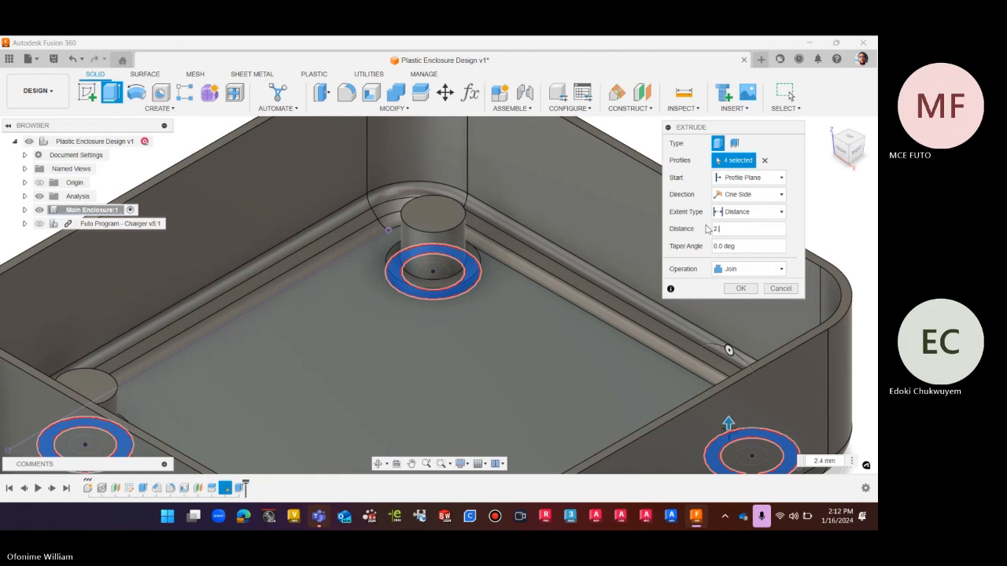
{"action": "key", "text": "BackSpace"}
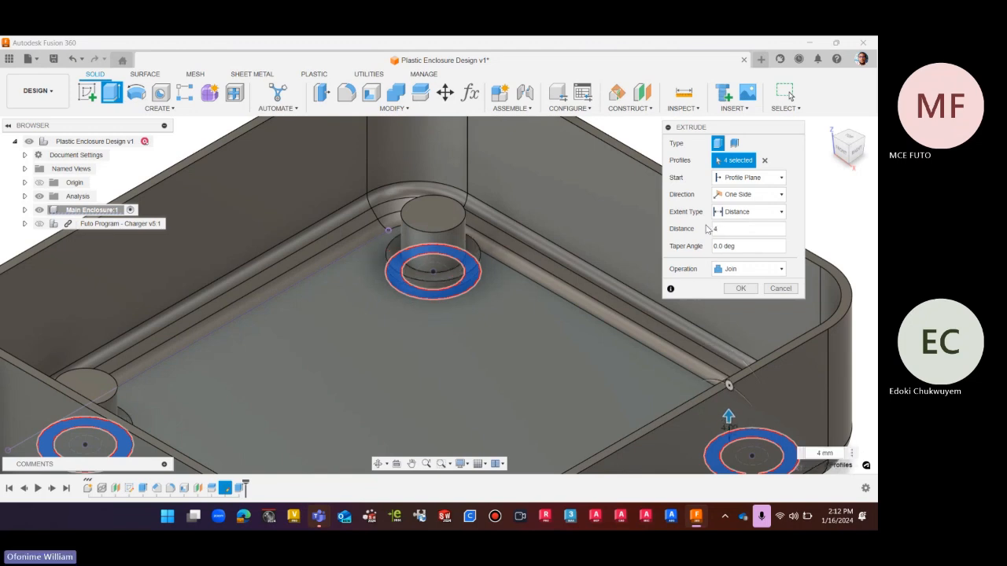
{"action": "scroll", "coordinate": [472, 213], "scroll_direction": "down", "scroll_amount": 5}
{"action": "scroll", "coordinate": [468, 206], "scroll_direction": "down", "scroll_amount": 1}
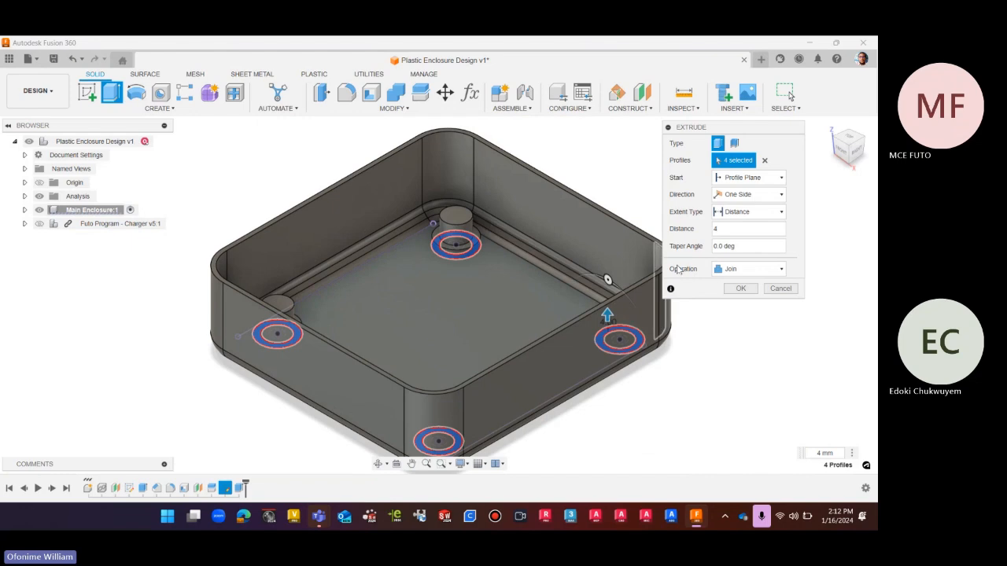
{"action": "left_click", "coordinate": [740, 288]}
Examine the four stepped corner bosses and the enclosure floor from the top, tilted and bottom views
{"action": "mouse_move", "coordinate": [855, 149]}
{"action": "left_mouse_down"}
{"action": "mouse_move", "coordinate": [836, 161]}
{"action": "mouse_move", "coordinate": [822, 149]}
{"action": "mouse_move", "coordinate": [805, 164]}
{"action": "mouse_move", "coordinate": [844, 145]}
{"action": "left_mouse_up"}
{"action": "left_click", "coordinate": [844, 145]}
{"action": "left_click", "coordinate": [846, 145]}
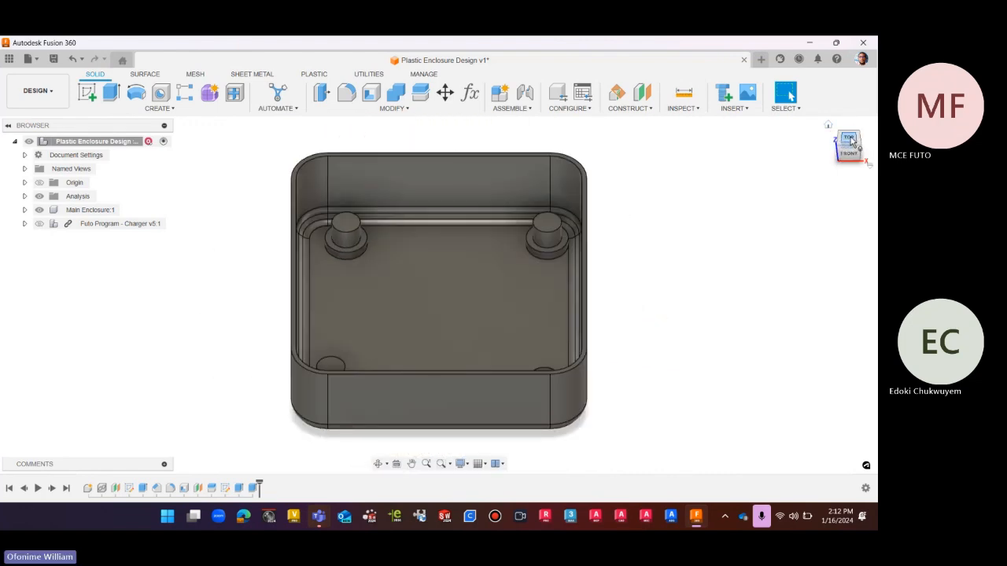
{"action": "left_click", "coordinate": [850, 140]}
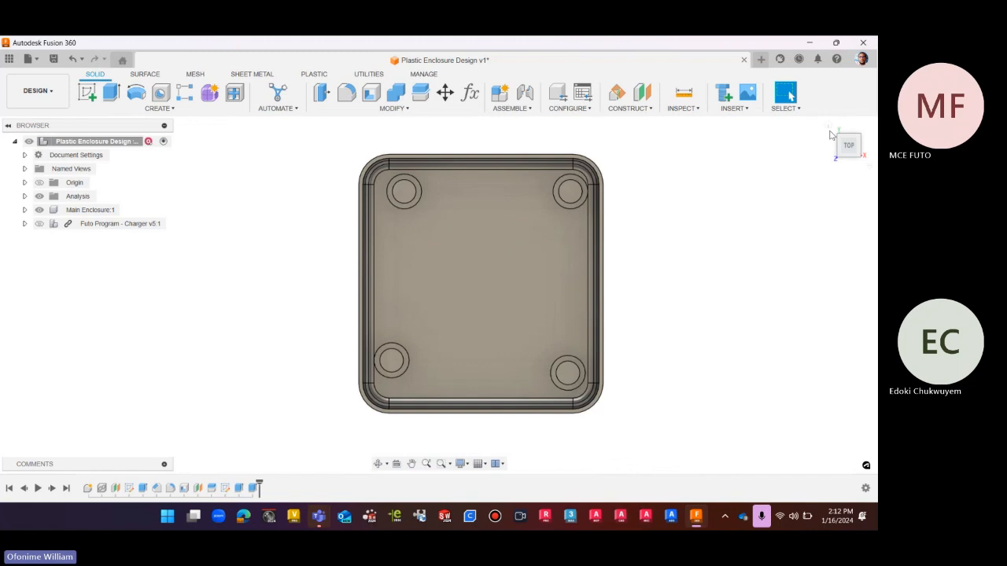
{"action": "left_click", "coordinate": [872, 136]}
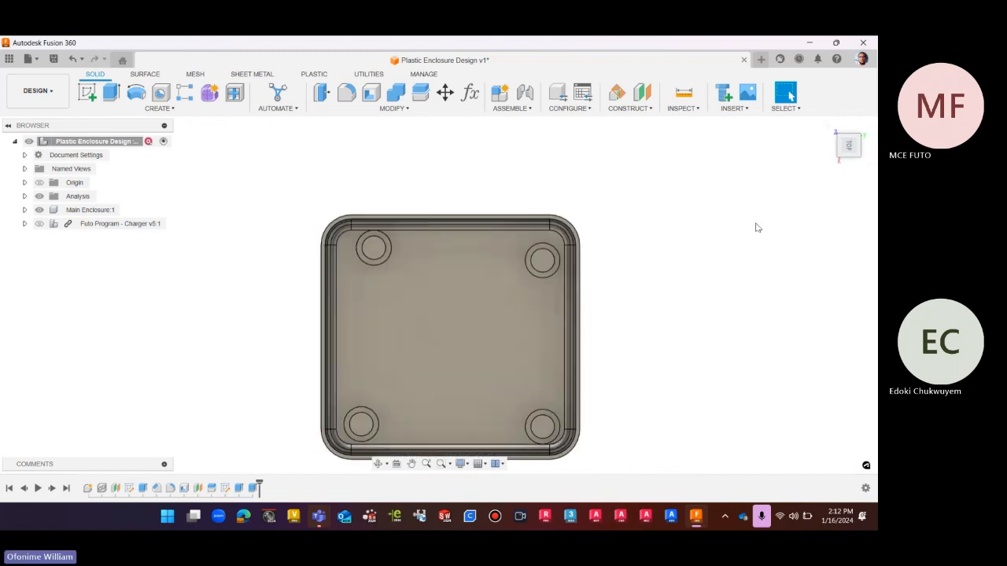
{"action": "scroll", "coordinate": [511, 176], "scroll_direction": "down", "scroll_amount": 2}
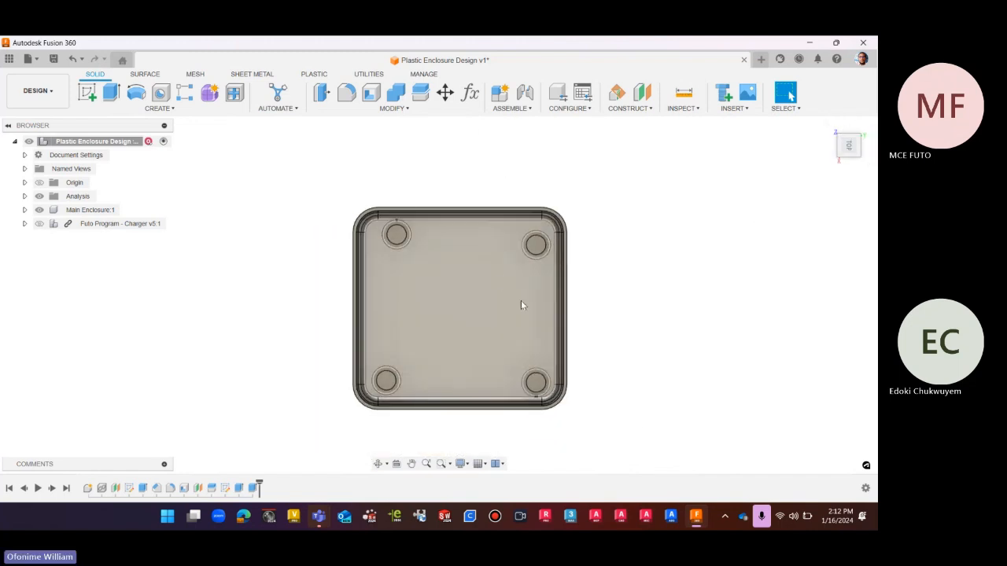
{"action": "scroll", "coordinate": [571, 236], "scroll_direction": "up", "scroll_amount": 2}
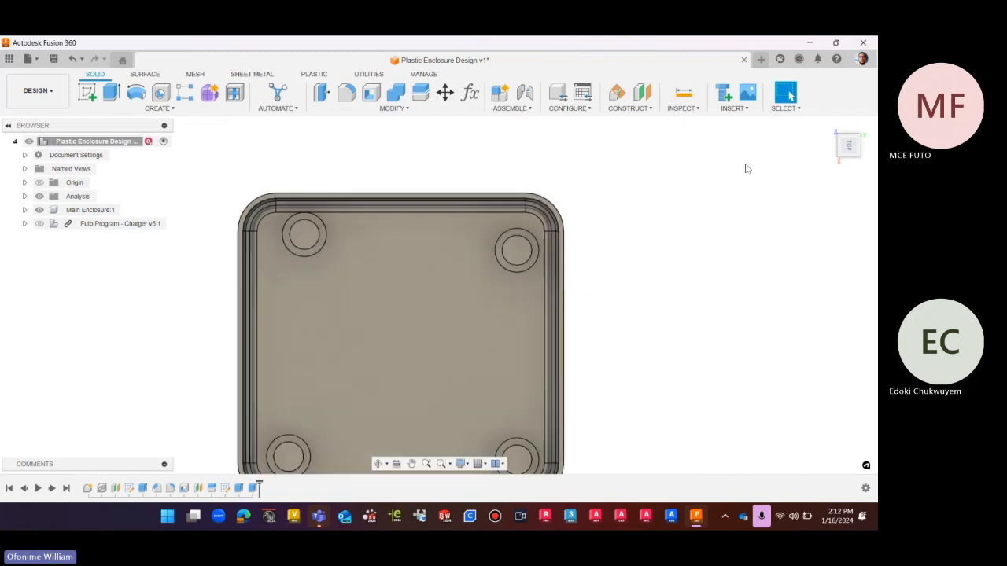
{"action": "left_click", "coordinate": [835, 142]}
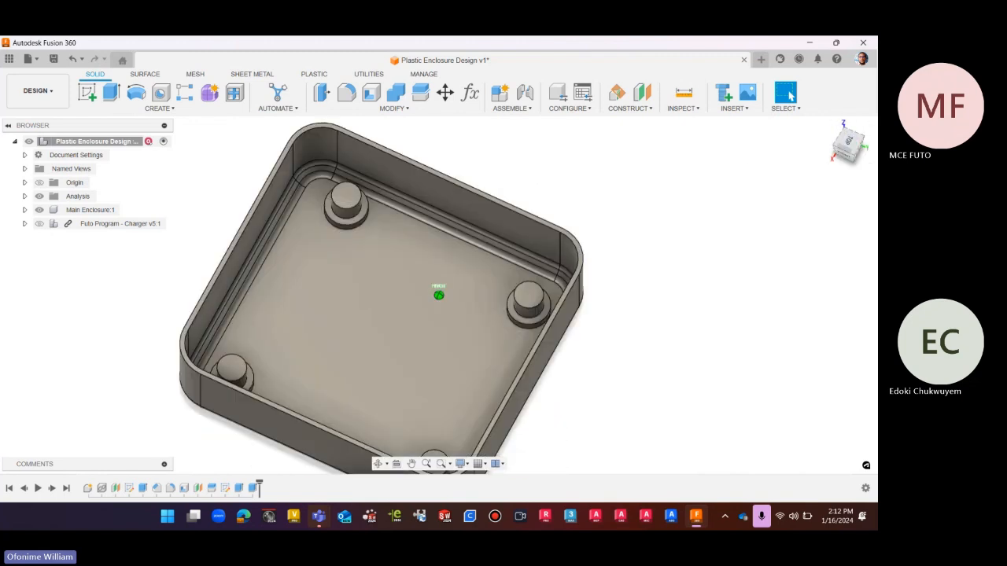
{"action": "left_click", "coordinate": [850, 143]}
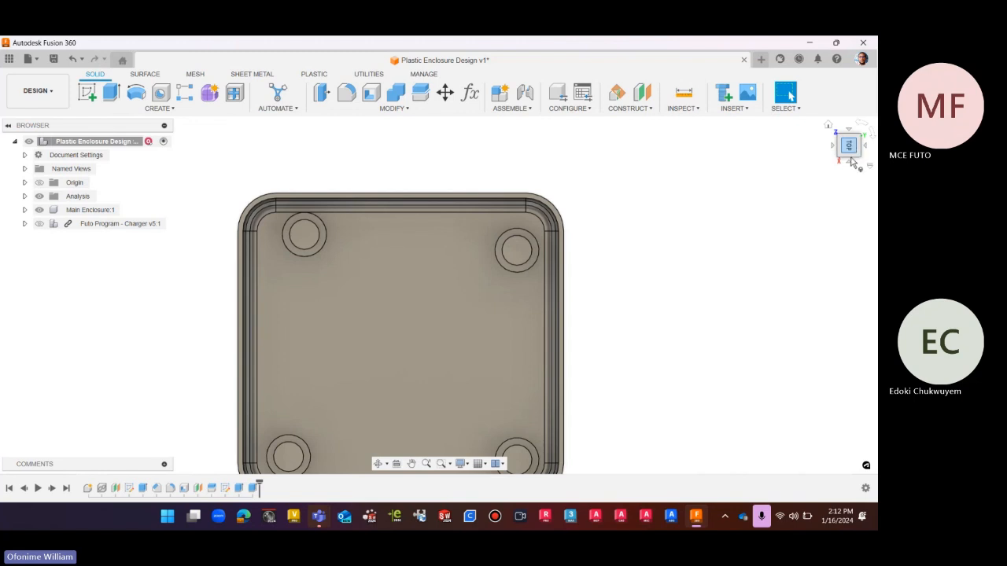
{"action": "scroll", "coordinate": [649, 232], "scroll_direction": "down", "scroll_amount": 3}
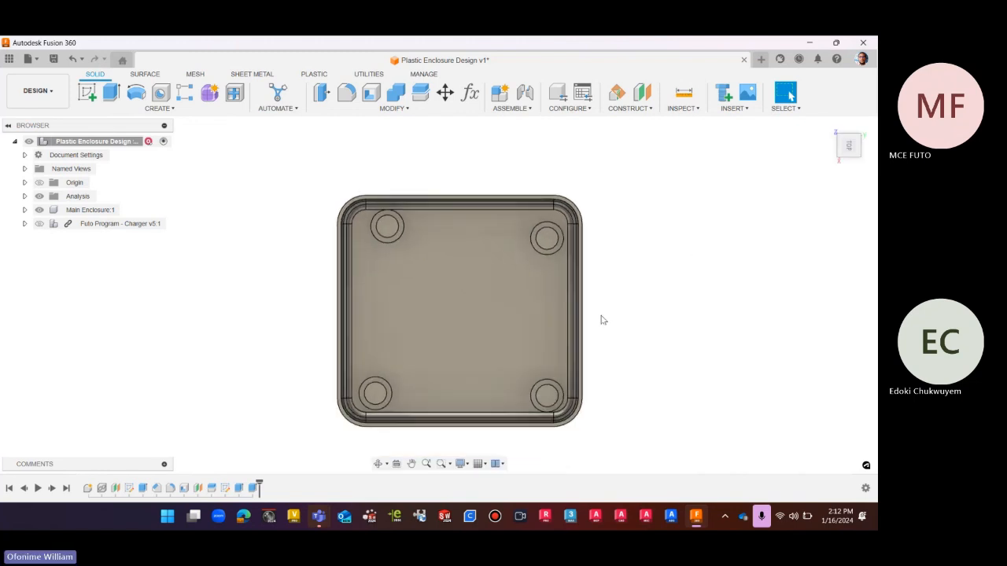
{"action": "scroll", "coordinate": [603, 337], "scroll_direction": "up", "scroll_amount": 1}
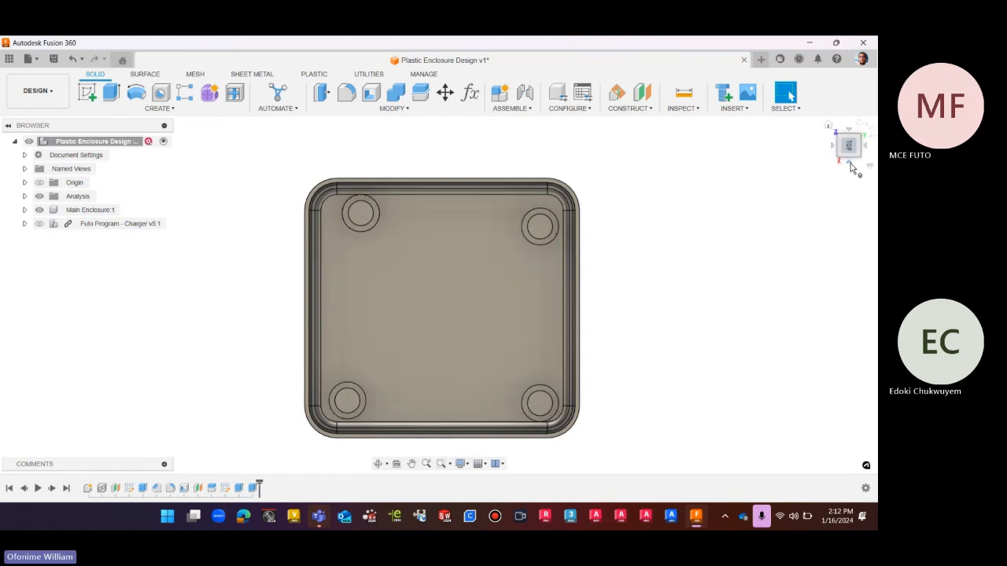
{"action": "left_click", "coordinate": [852, 167]}
{"action": "left_click", "coordinate": [851, 168]}
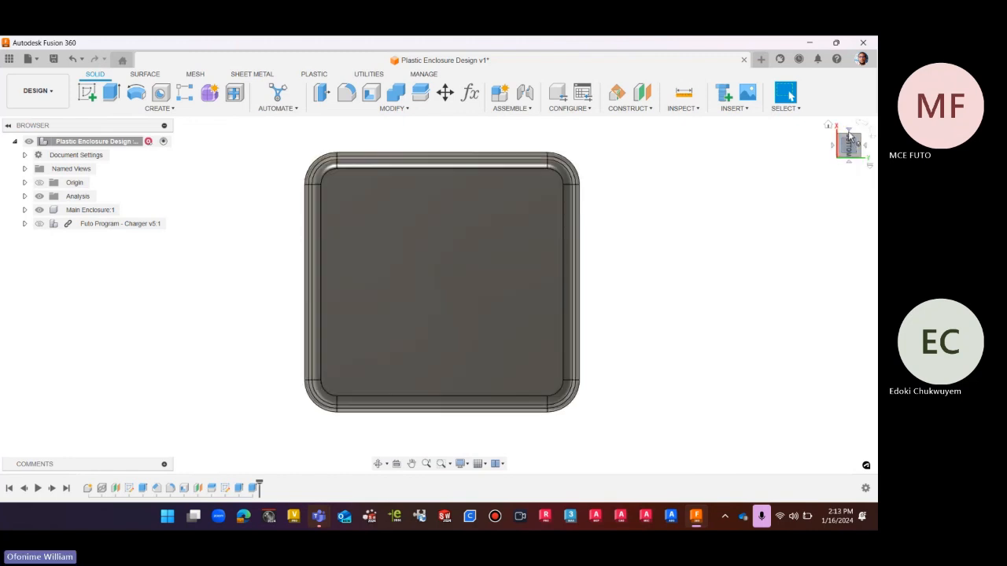
{"action": "left_click", "coordinate": [849, 138]}
{"action": "left_click", "coordinate": [849, 137]}
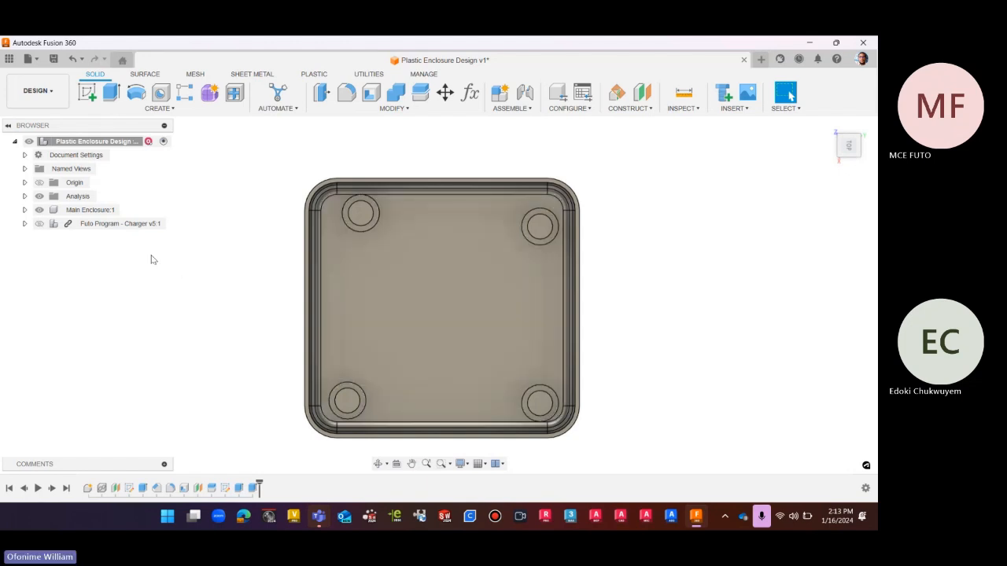
{"action": "left_click", "coordinate": [161, 93]}
{"action": "scroll", "coordinate": [361, 214], "scroll_direction": "up", "scroll_amount": 5}
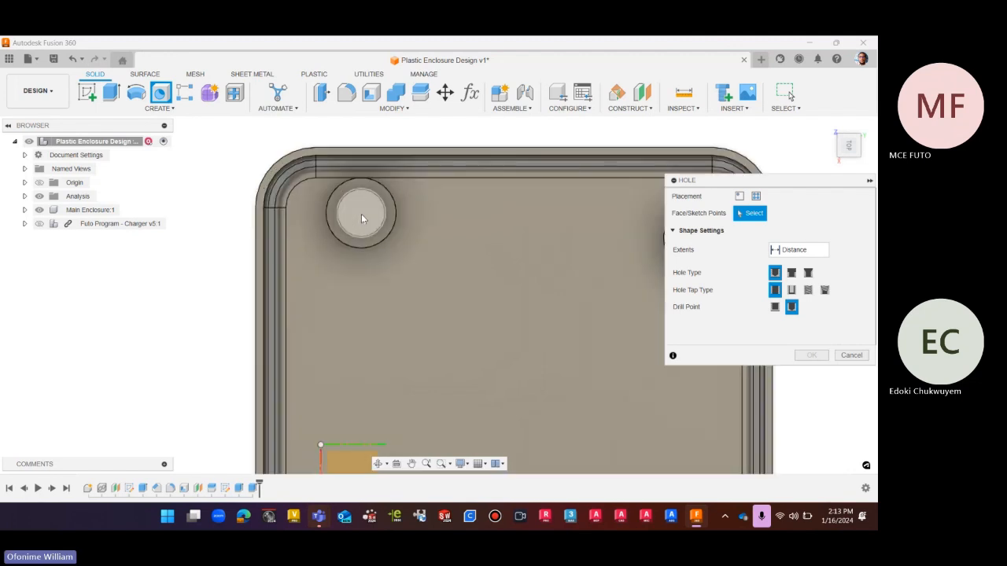
{"action": "scroll", "coordinate": [361, 214], "scroll_direction": "up", "scroll_amount": 3}
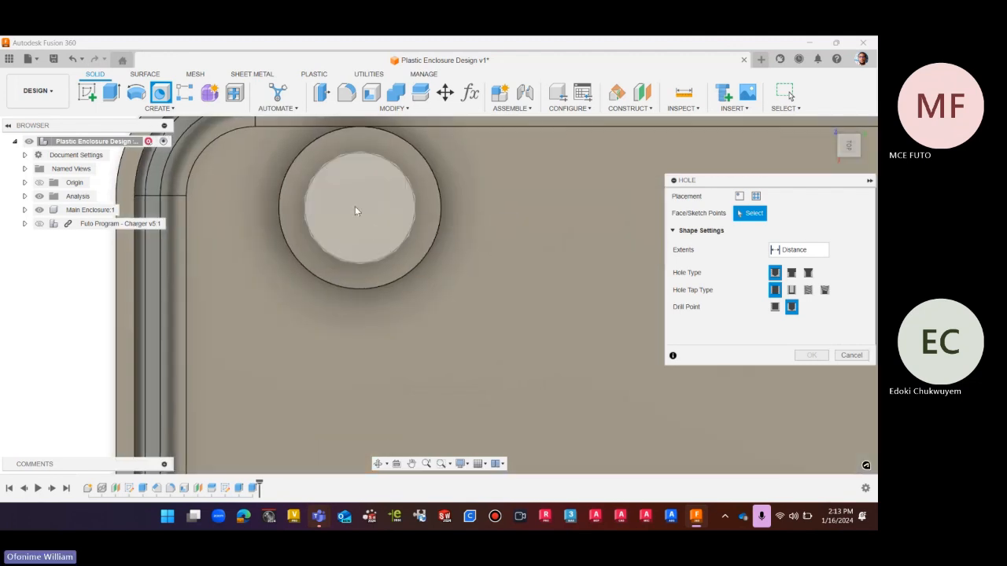
{"action": "left_click", "coordinate": [355, 211]}
{"action": "scroll", "coordinate": [346, 220], "scroll_direction": "down", "scroll_amount": 5}
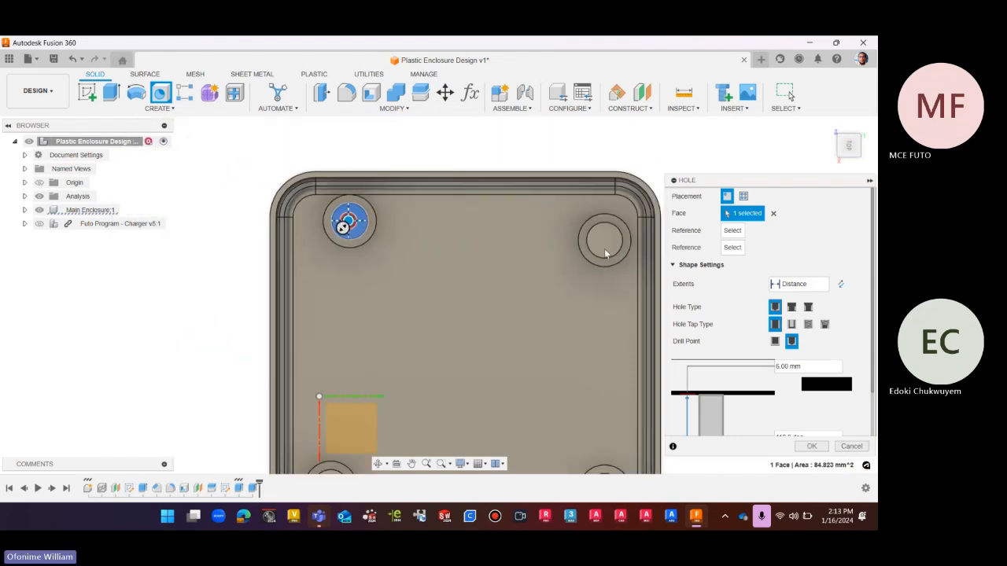
{"action": "scroll", "coordinate": [382, 258], "scroll_direction": "down", "scroll_amount": 3}
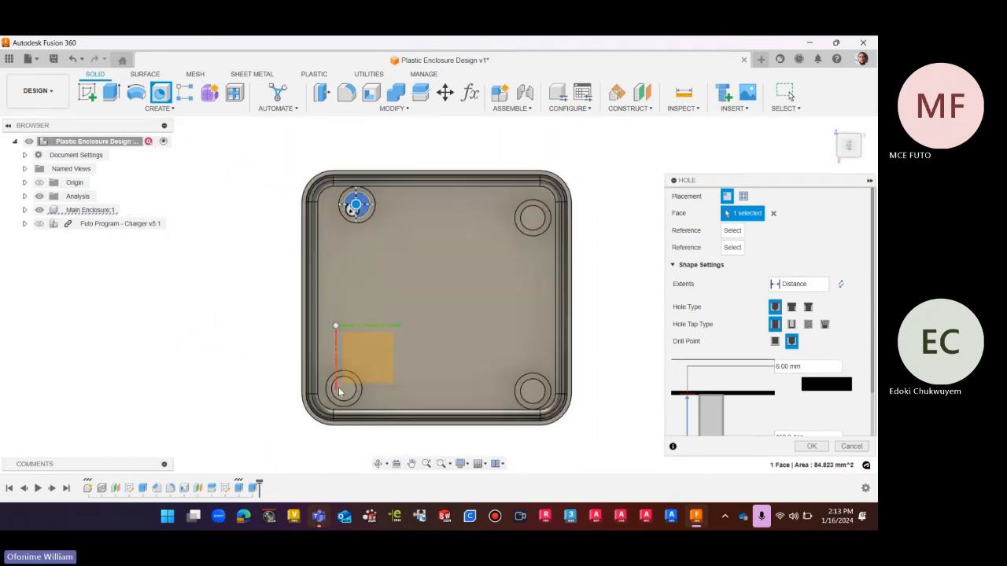
{"action": "scroll", "coordinate": [339, 391], "scroll_direction": "up", "scroll_amount": 3}
{"action": "scroll", "coordinate": [338, 382], "scroll_direction": "down", "scroll_amount": 5}
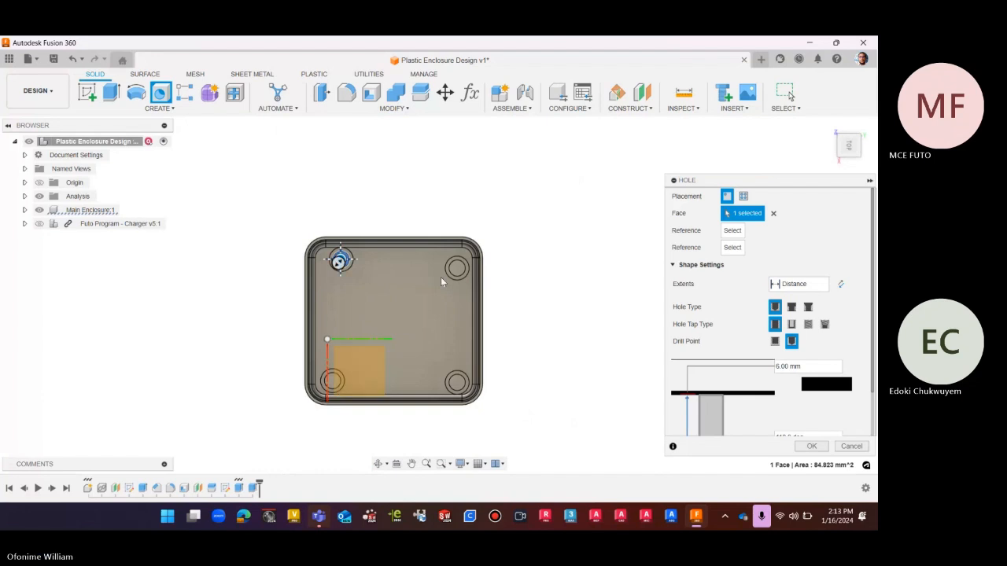
{"action": "scroll", "coordinate": [342, 262], "scroll_direction": "up", "scroll_amount": 6}
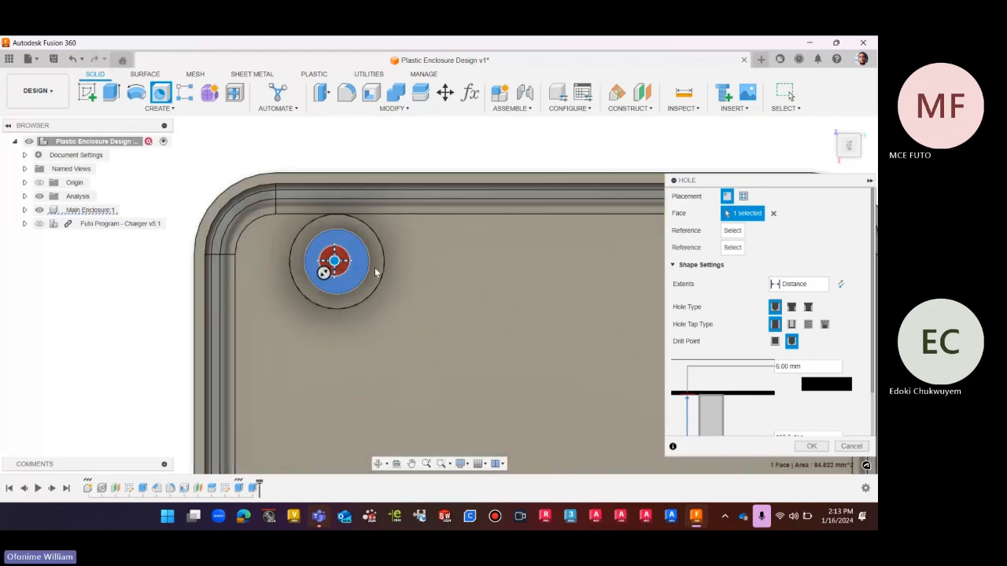
{"action": "scroll", "coordinate": [342, 275], "scroll_direction": "down", "scroll_amount": 5}
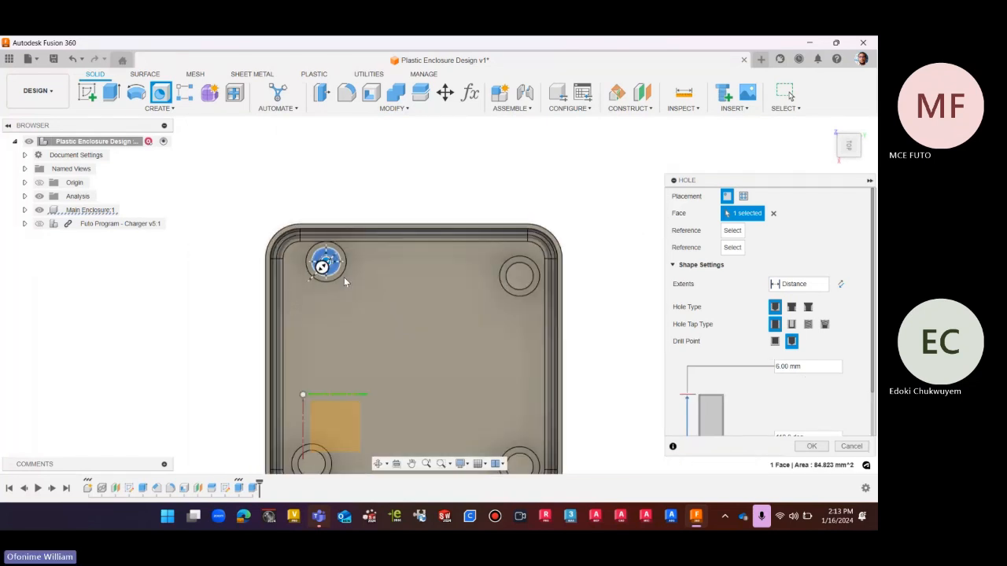
{"action": "scroll", "coordinate": [527, 286], "scroll_direction": "up", "scroll_amount": 4}
{"action": "scroll", "coordinate": [445, 276], "scroll_direction": "down", "scroll_amount": 5}
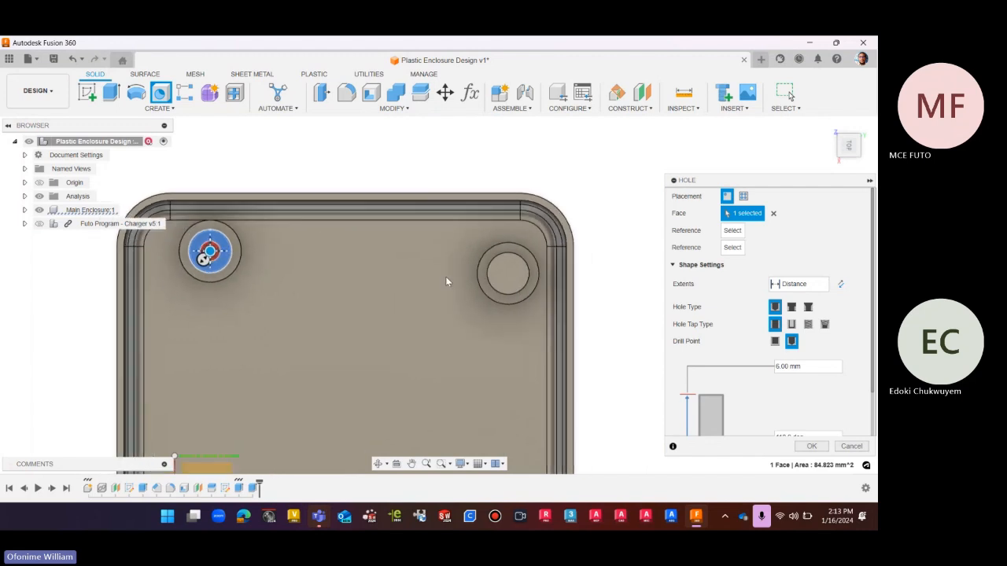
{"action": "left_click_drag", "start_coordinate": [767, 201], "coordinate": [663, 143]}
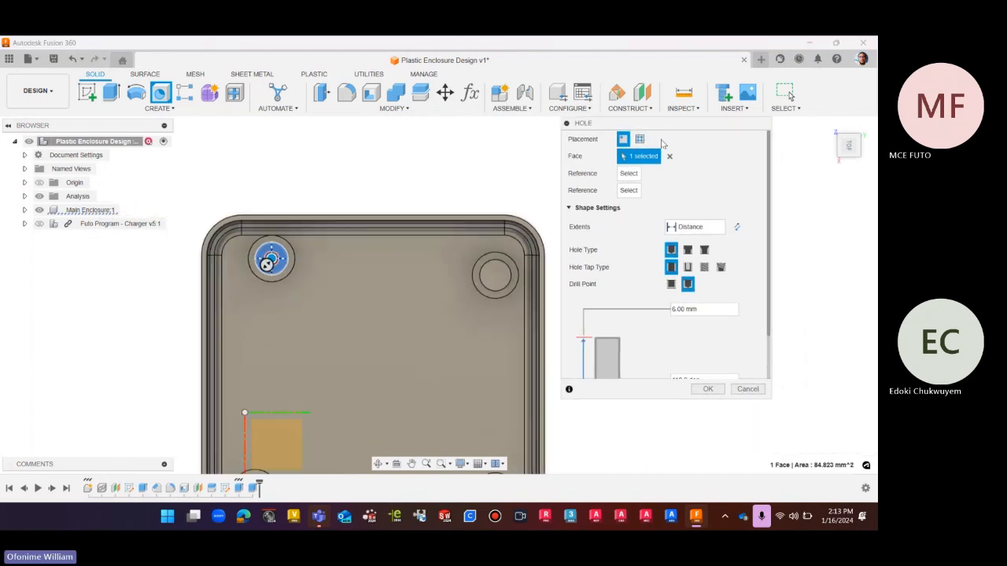
{"action": "left_click", "coordinate": [744, 391]}
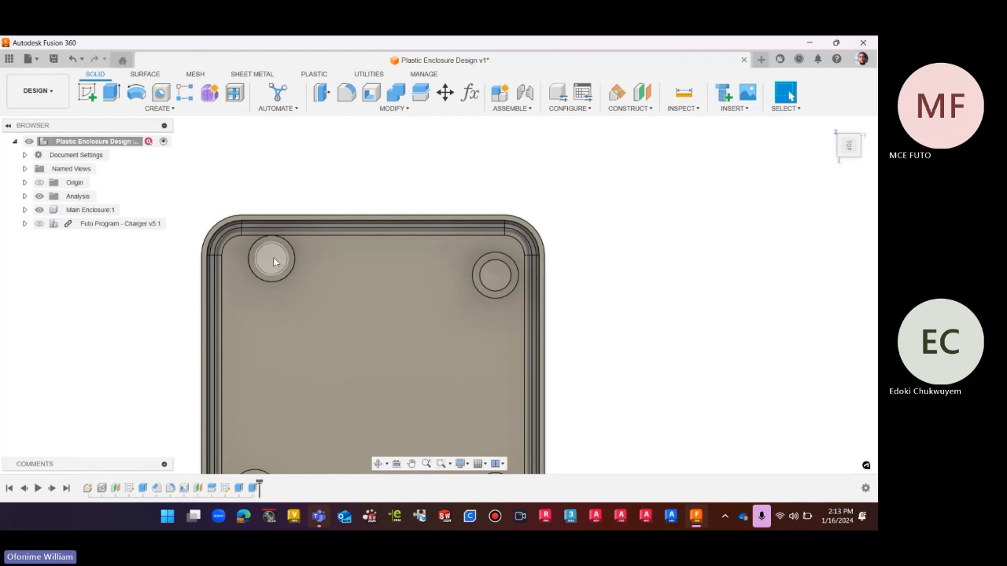
Activate the Main Enclosure component
{"action": "scroll", "coordinate": [274, 262], "scroll_direction": "up", "scroll_amount": 3}
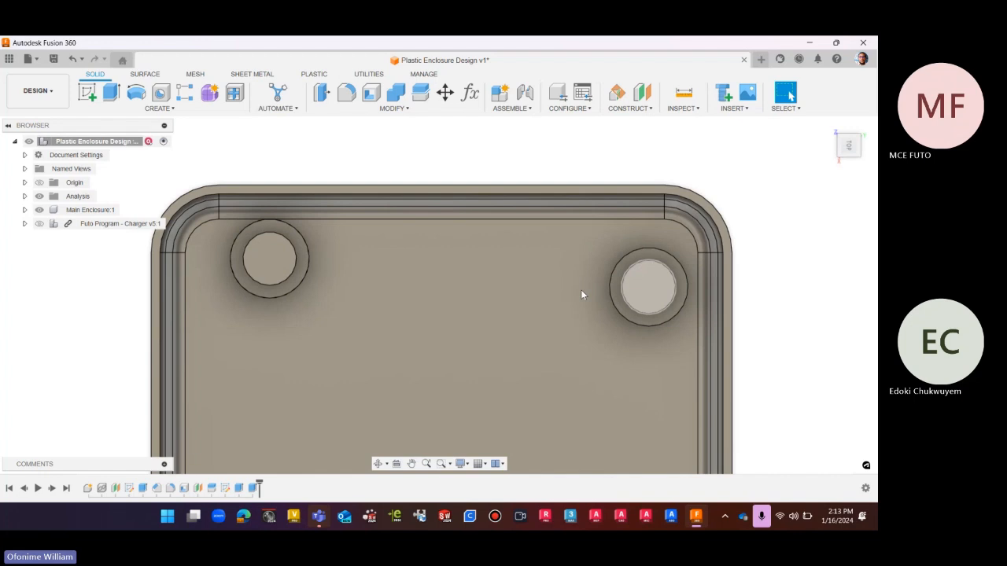
{"action": "left_click", "coordinate": [120, 210]}
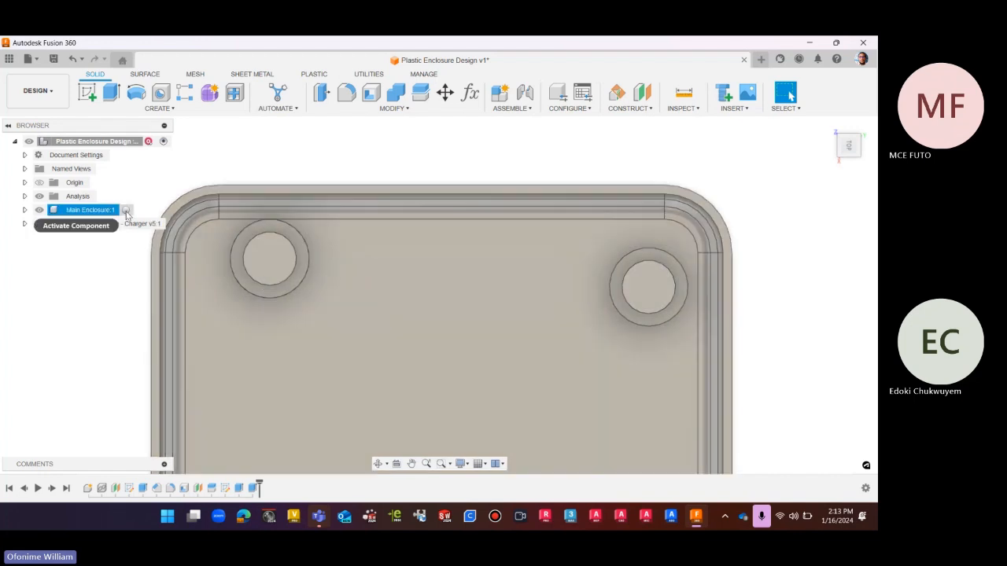
{"action": "left_click", "coordinate": [127, 211]}
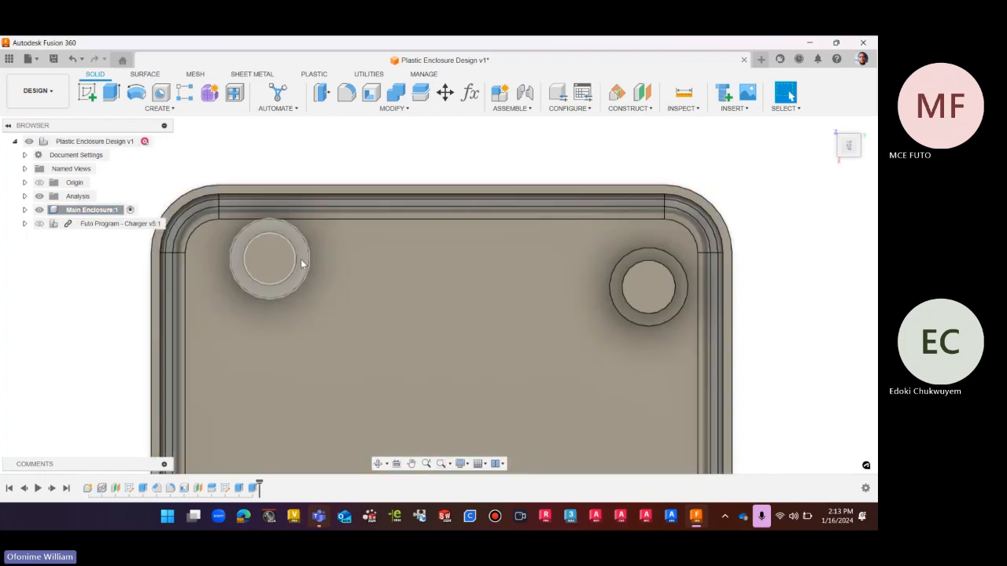
{"action": "scroll", "coordinate": [315, 244], "scroll_direction": "down", "scroll_amount": 2}
Make the Boss sketch of the Main Enclosure component visible
{"action": "left_click", "coordinate": [24, 210]}
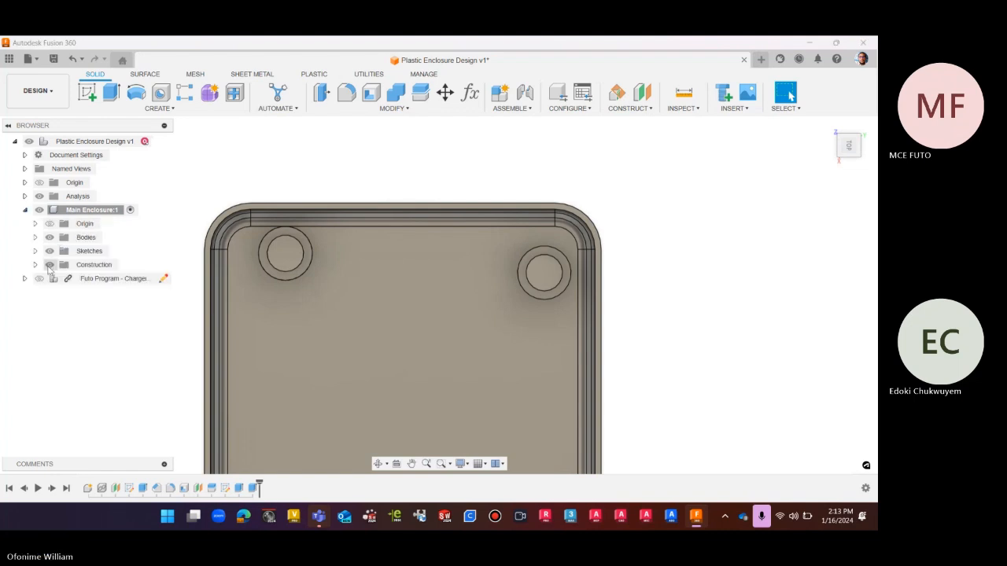
{"action": "left_click", "coordinate": [35, 251]}
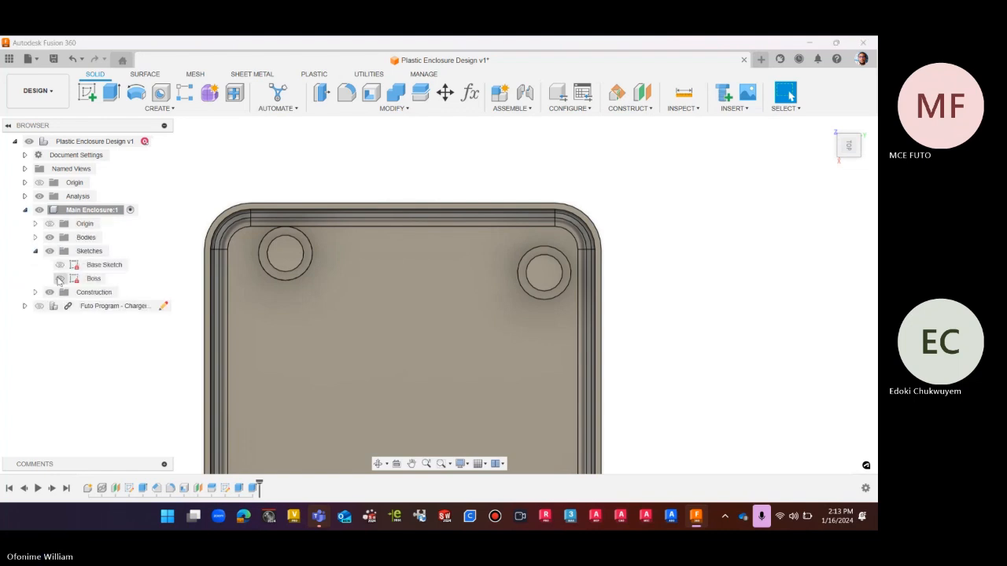
{"action": "left_click", "coordinate": [93, 279]}
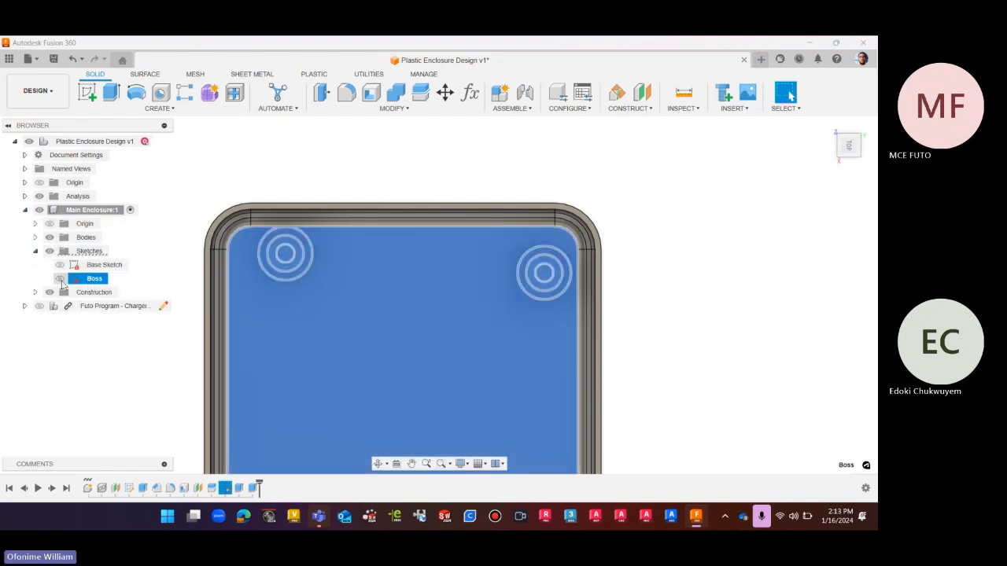
{"action": "left_click", "coordinate": [173, 223]}
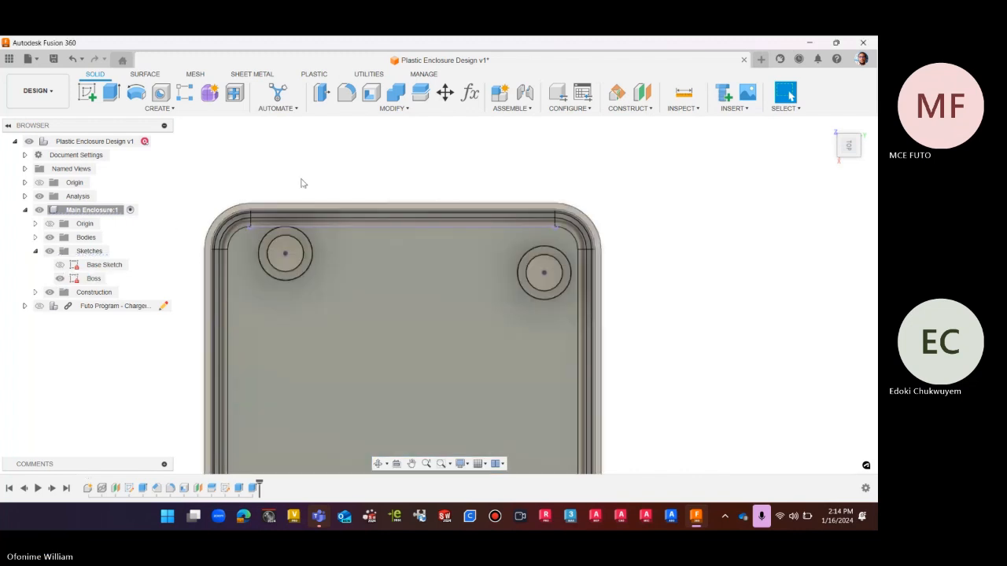
Start a Hole feature at the four boss centre points of the Boss sketch
{"action": "scroll", "coordinate": [317, 176], "scroll_direction": "down", "scroll_amount": 2}
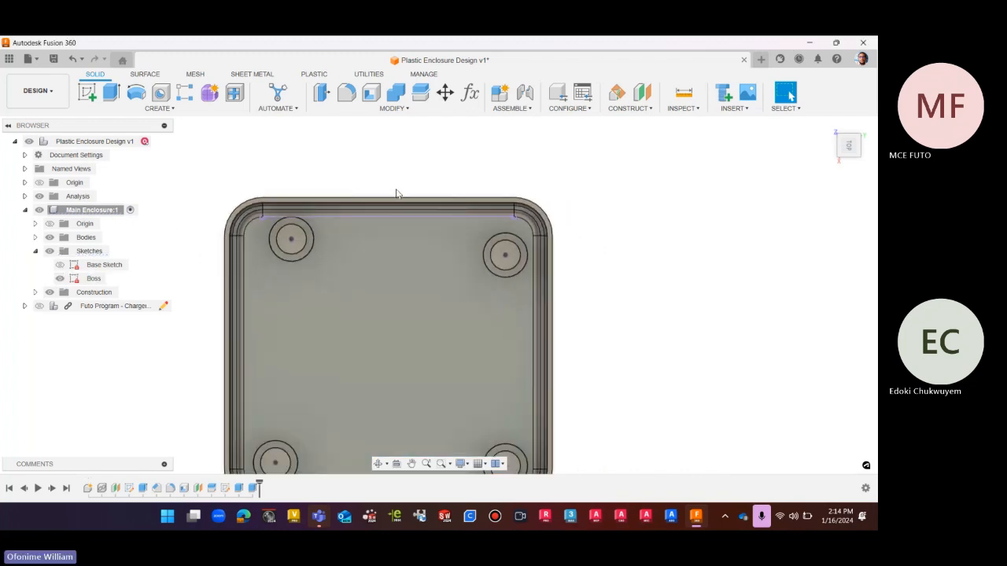
{"action": "scroll", "coordinate": [409, 188], "scroll_direction": "down", "scroll_amount": 2}
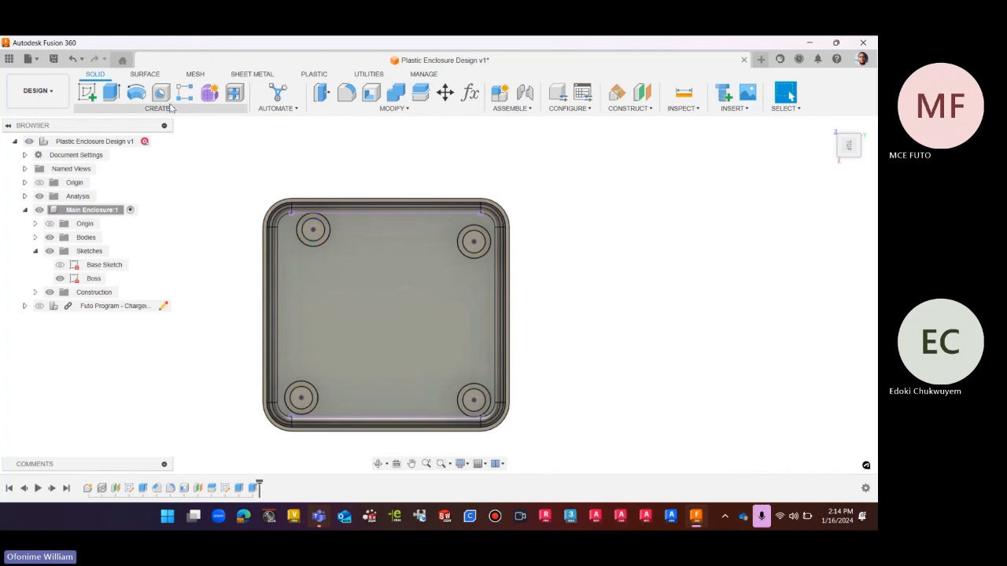
{"action": "key", "text": "h"}
{"action": "scroll", "coordinate": [315, 232], "scroll_direction": "up", "scroll_amount": 2}
{"action": "scroll", "coordinate": [313, 235], "scroll_direction": "up", "scroll_amount": 1}
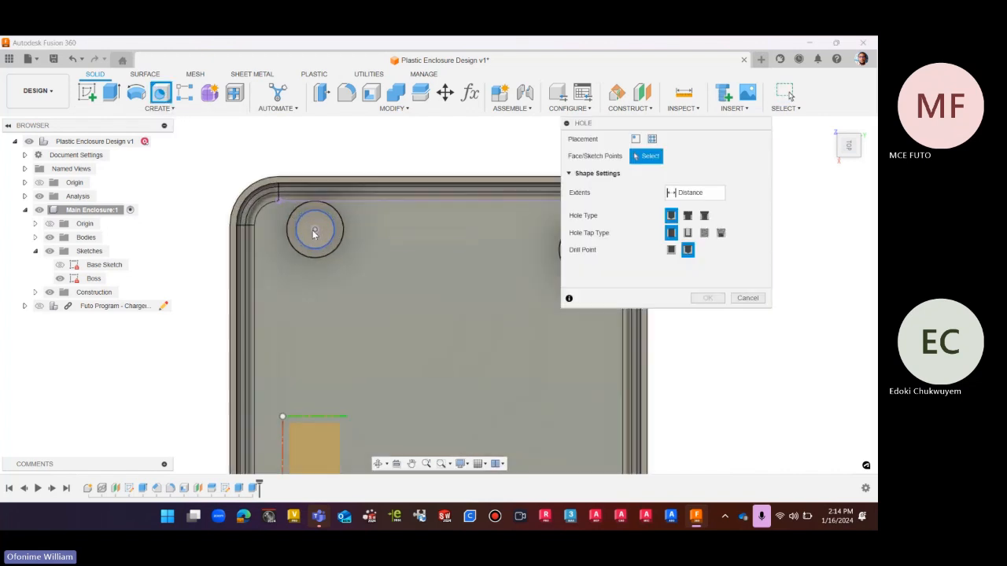
{"action": "left_click", "coordinate": [314, 231]}
{"action": "scroll", "coordinate": [314, 233], "scroll_direction": "down", "scroll_amount": 3}
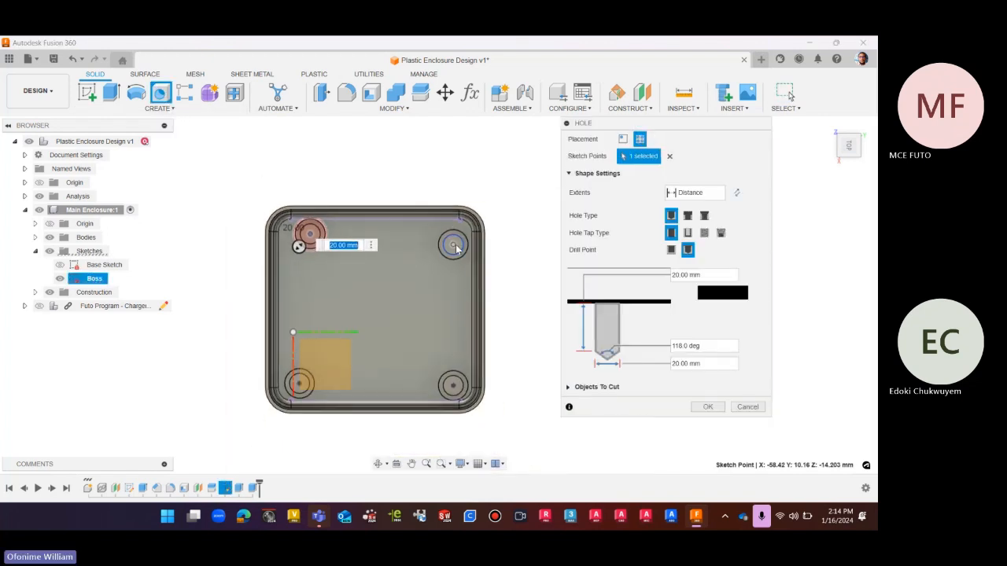
{"action": "left_click", "coordinate": [452, 245]}
{"action": "left_click", "coordinate": [453, 386]}
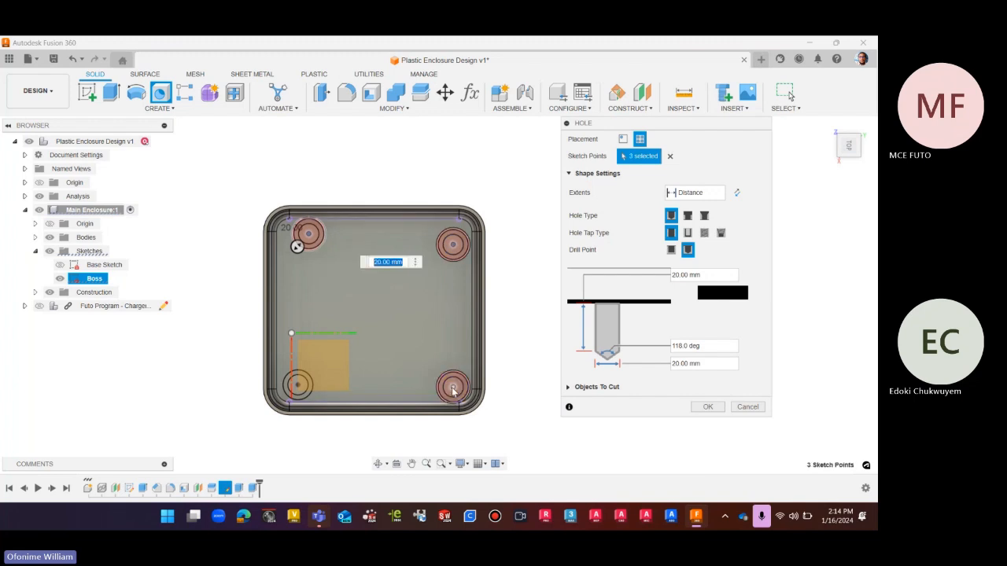
{"action": "left_click", "coordinate": [297, 385]}
{"action": "scroll", "coordinate": [485, 175], "scroll_direction": "down", "scroll_amount": 1}
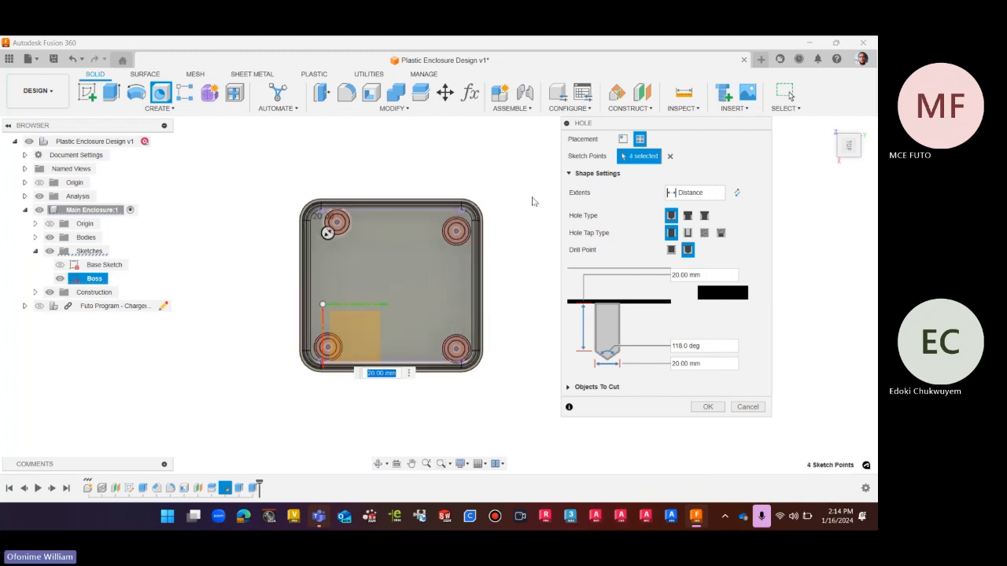
Try a depth of 0 mm for the four boss holes and return it to 20 mm
{"action": "left_click", "coordinate": [830, 150]}
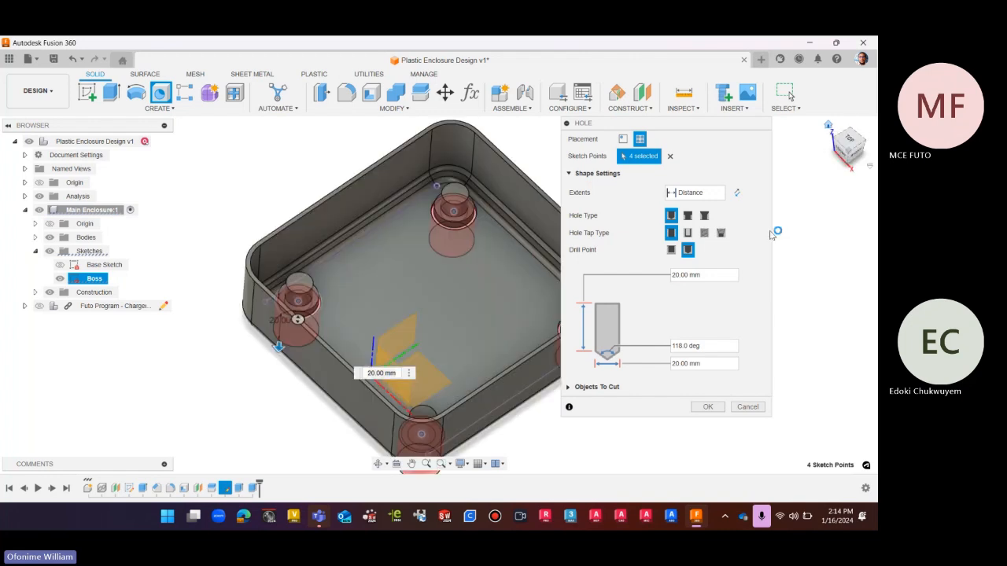
{"action": "scroll", "coordinate": [285, 379], "scroll_direction": "down", "scroll_amount": 3}
{"action": "left_click_drag", "start_coordinate": [288, 374], "coordinate": [288, 323]}
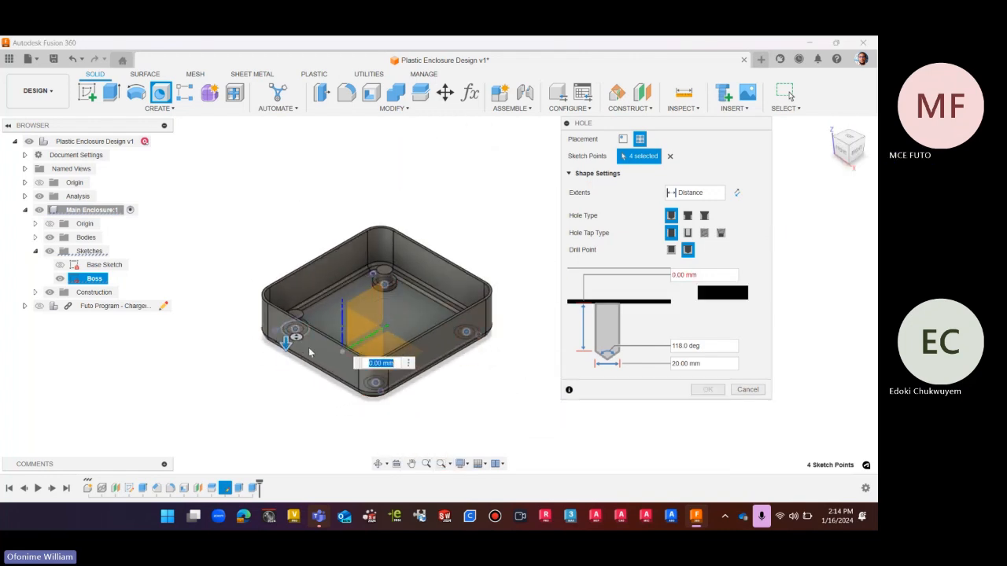
{"action": "scroll", "coordinate": [301, 322], "scroll_direction": "up", "scroll_amount": 2}
{"action": "scroll", "coordinate": [301, 323], "scroll_direction": "up", "scroll_amount": 2}
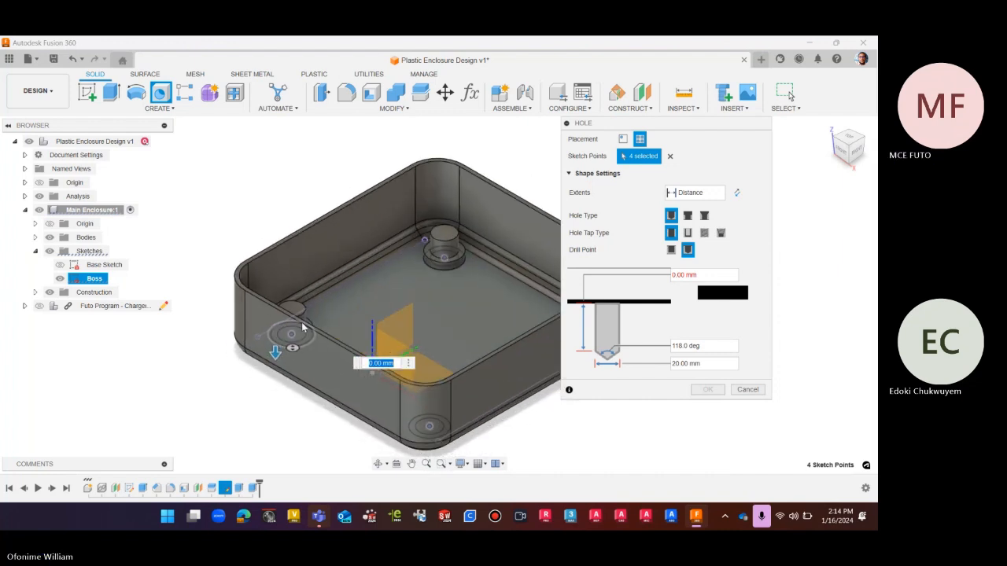
{"action": "scroll", "coordinate": [328, 301], "scroll_direction": "up", "scroll_amount": 1}
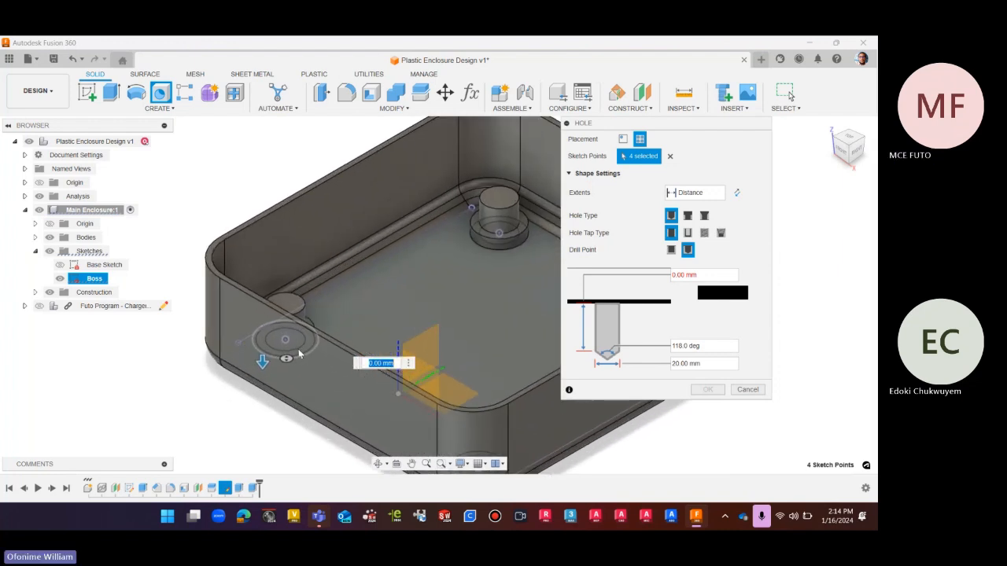
{"action": "scroll", "coordinate": [343, 276], "scroll_direction": "down", "scroll_amount": 2}
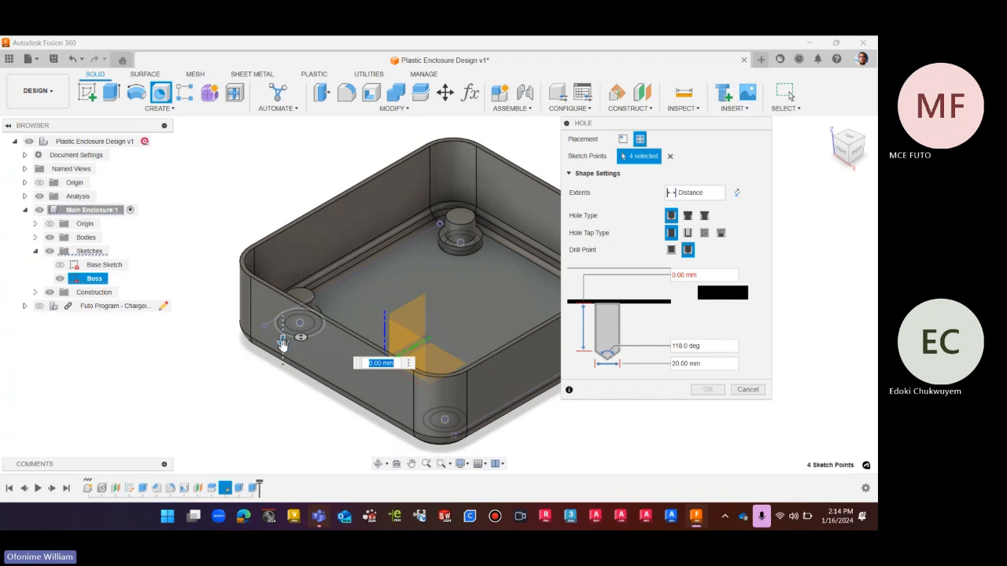
{"action": "left_click_drag", "start_coordinate": [282, 345], "coordinate": [281, 385]}
{"action": "scroll", "coordinate": [280, 372], "scroll_direction": "down", "scroll_amount": 3}
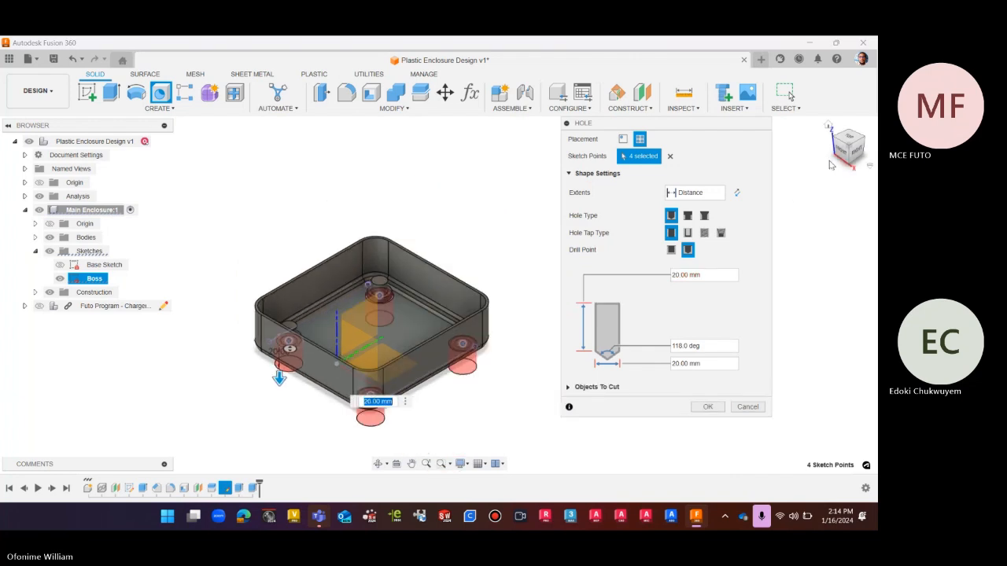
Examine the position and direction of the four hole previews relative to the enclosure base from tilted and right side views
{"action": "left_click", "coordinate": [845, 153]}
{"action": "left_click_drag", "start_coordinate": [848, 152], "coordinate": [854, 151]}
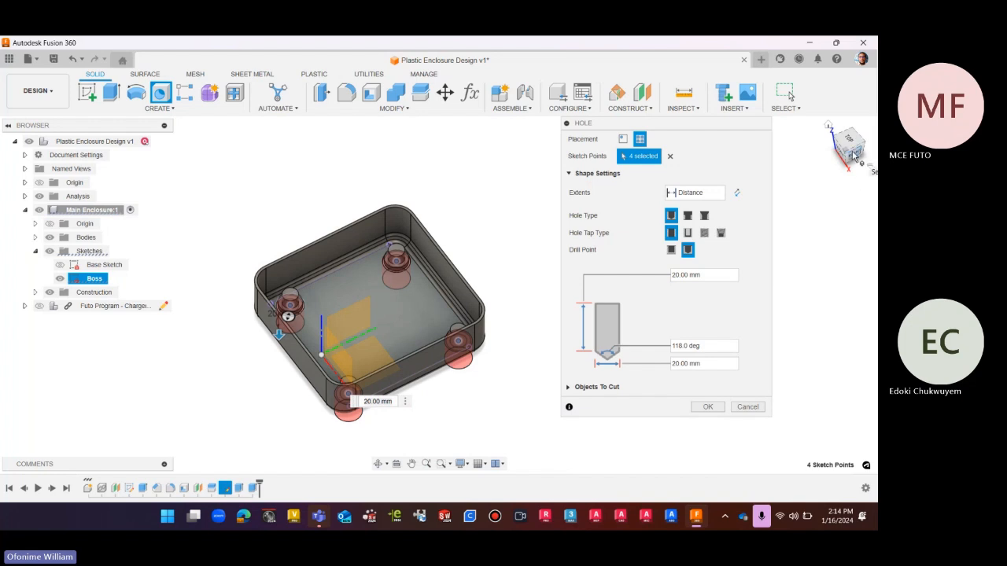
{"action": "left_click", "coordinate": [855, 157]}
{"action": "scroll", "coordinate": [447, 335], "scroll_direction": "up", "scroll_amount": 3}
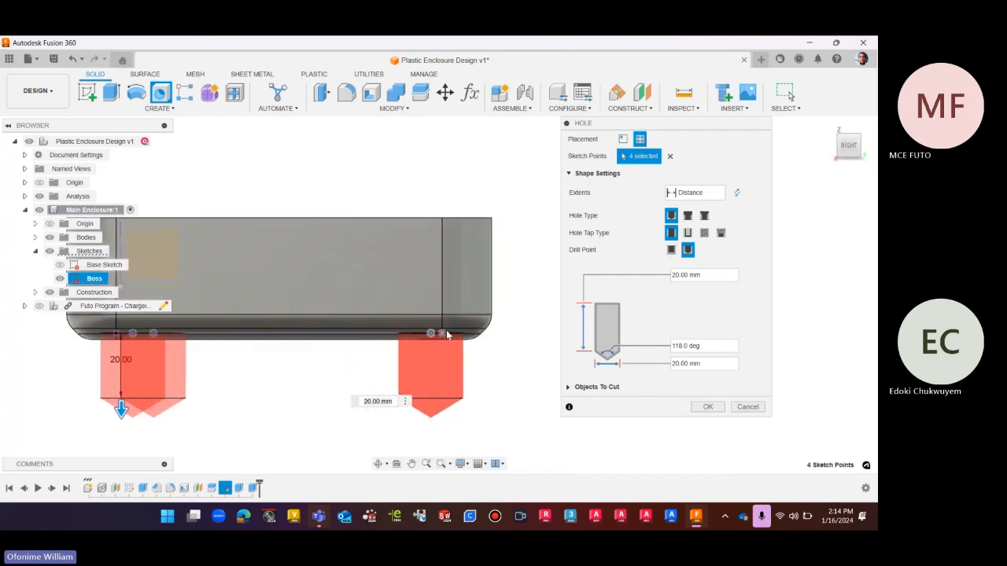
{"action": "scroll", "coordinate": [464, 393], "scroll_direction": "down", "scroll_amount": 3}
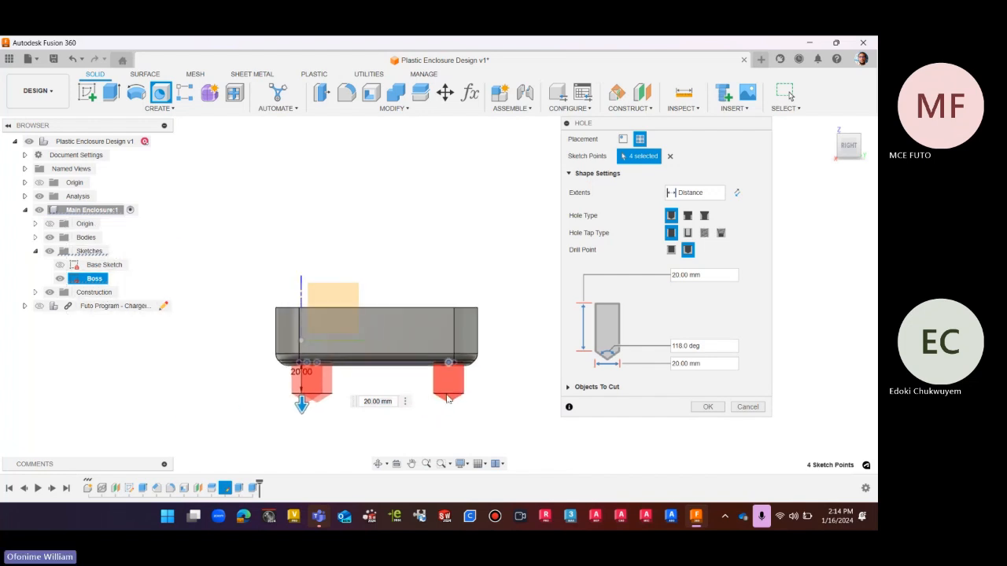
{"action": "scroll", "coordinate": [485, 353], "scroll_direction": "up", "scroll_amount": 2}
{"action": "scroll", "coordinate": [485, 353], "scroll_direction": "down", "scroll_amount": 2}
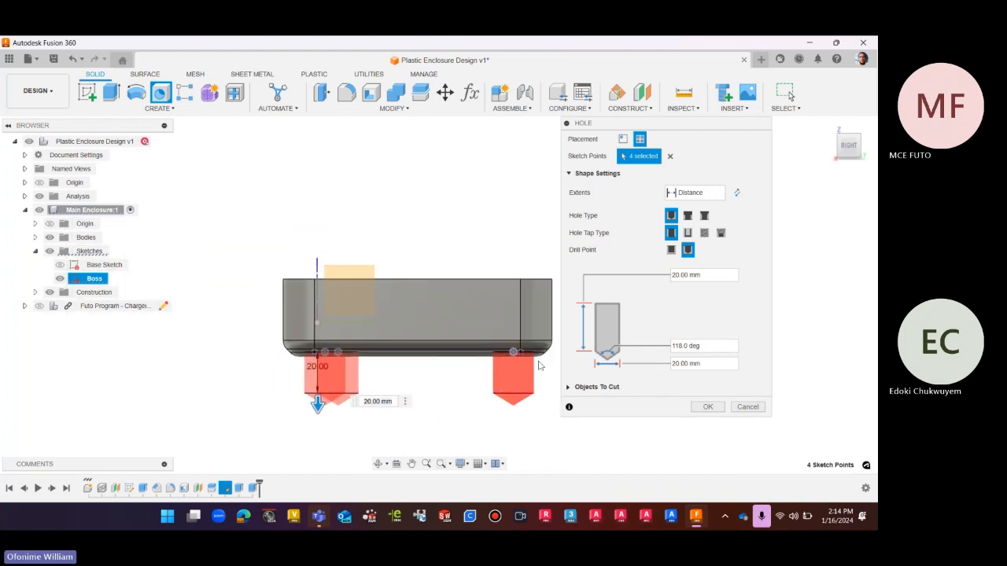
{"action": "scroll", "coordinate": [552, 370], "scroll_direction": "up", "scroll_amount": 1}
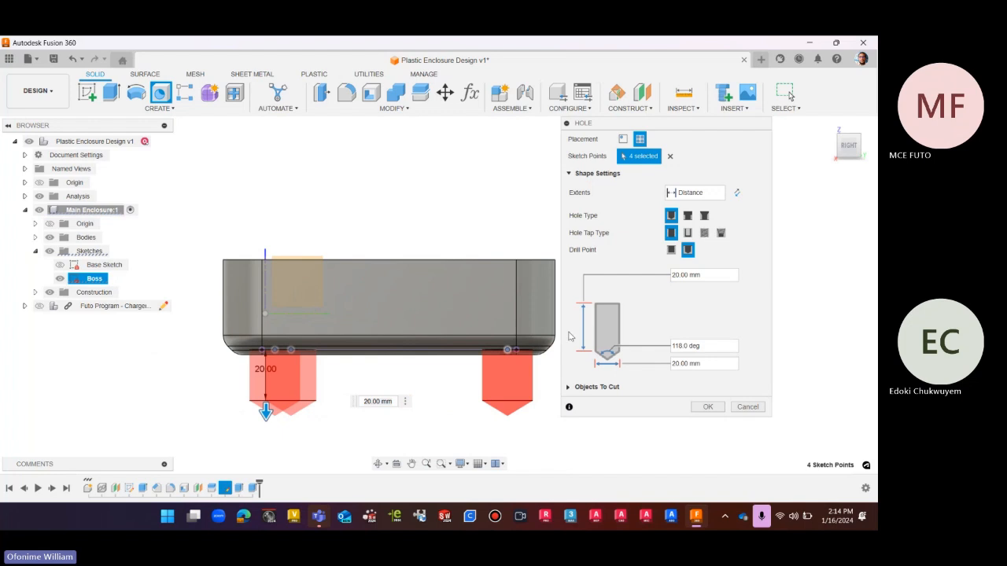
{"action": "scroll", "coordinate": [365, 366], "scroll_direction": "down", "scroll_amount": 1}
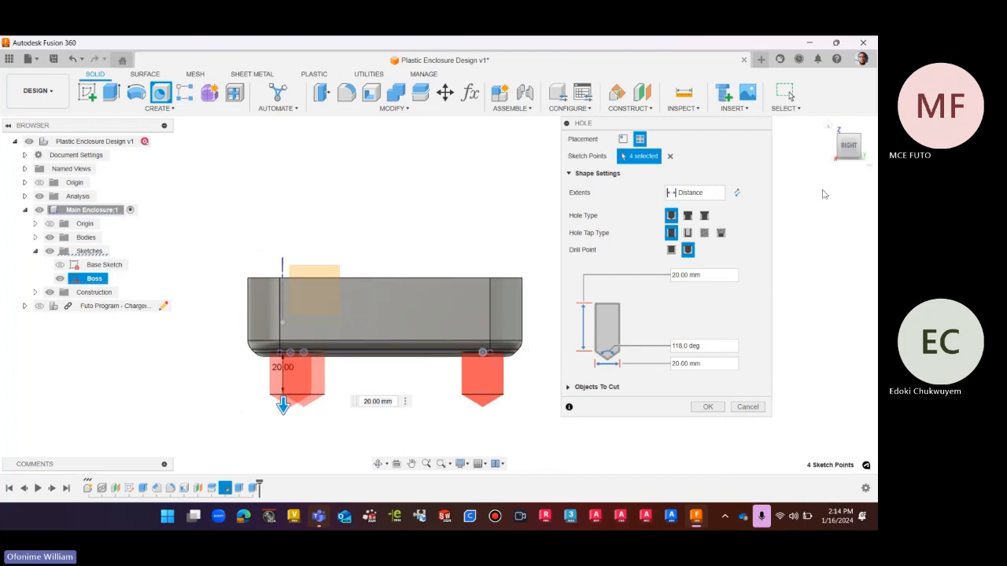
Try the four boss holes in the flipped direction, check their previews, and cancel the Hole feature
{"action": "left_click", "coordinate": [737, 194]}
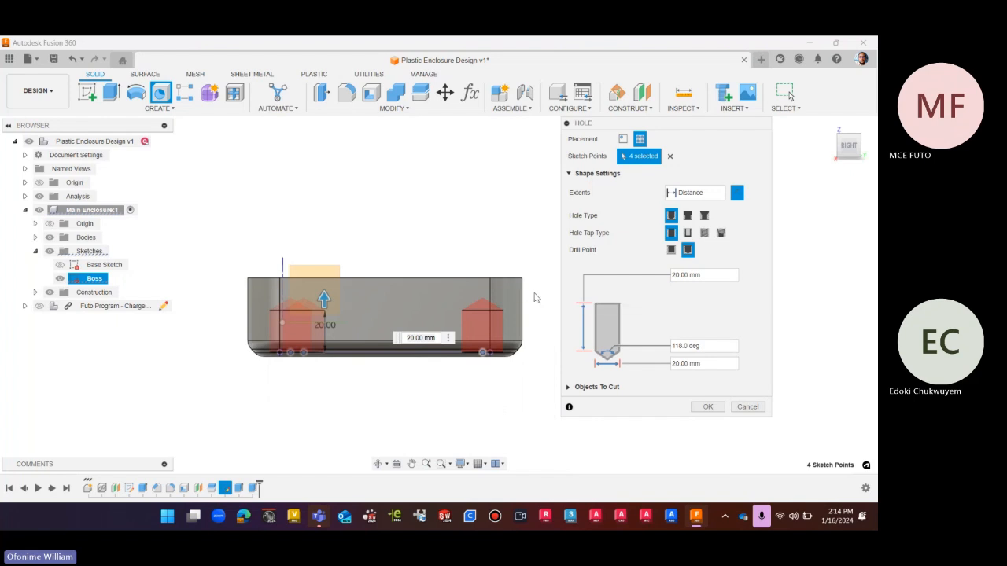
{"action": "left_click", "coordinate": [856, 158]}
{"action": "left_click_drag", "start_coordinate": [856, 162], "coordinate": [859, 168]}
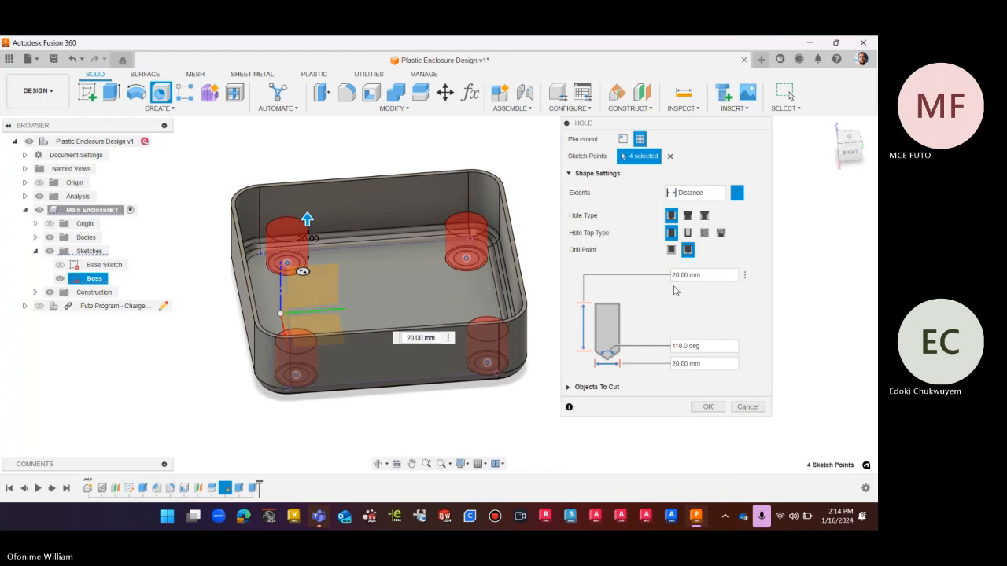
{"action": "left_click", "coordinate": [853, 154]}
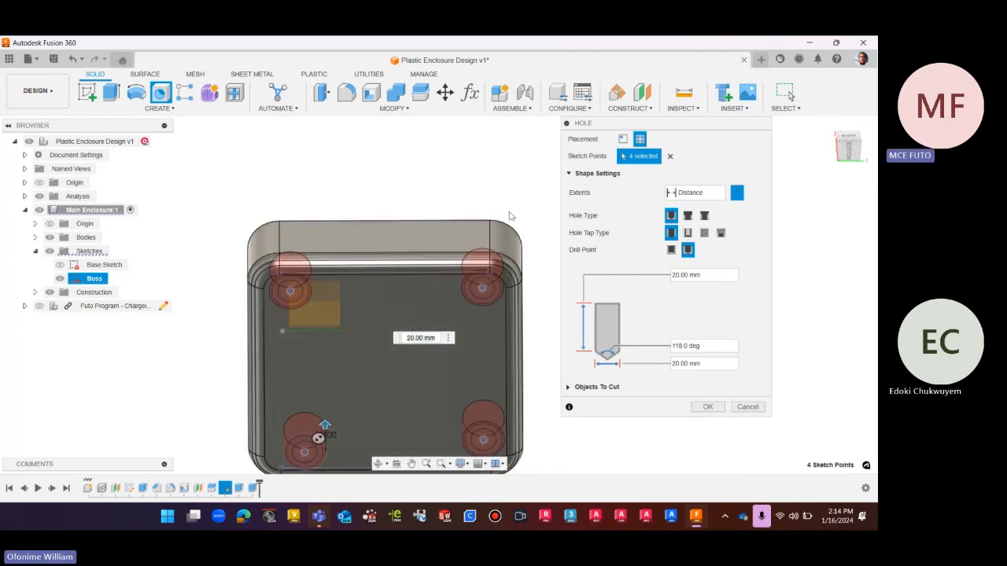
{"action": "left_click", "coordinate": [828, 126]}
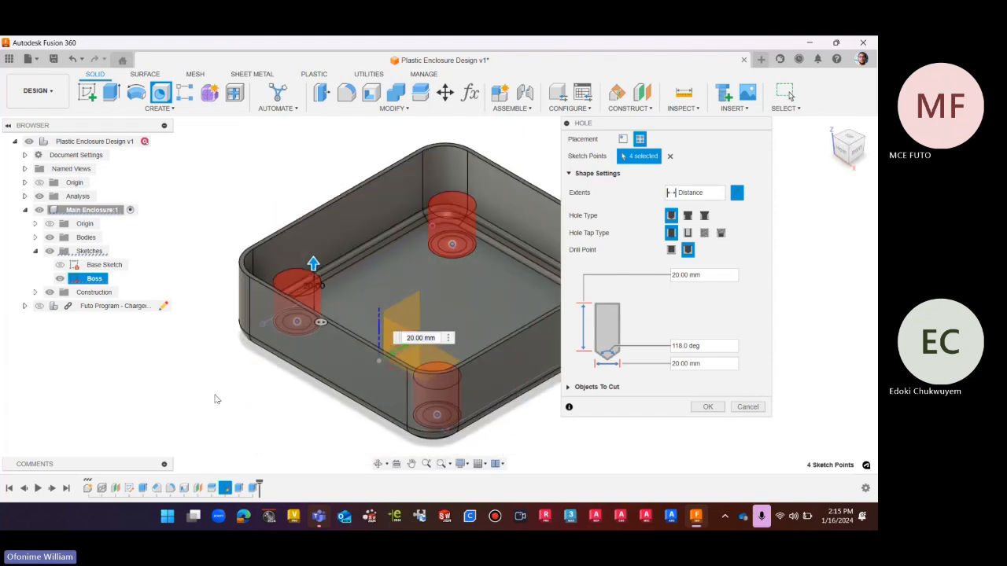
{"action": "left_click", "coordinate": [745, 407]}
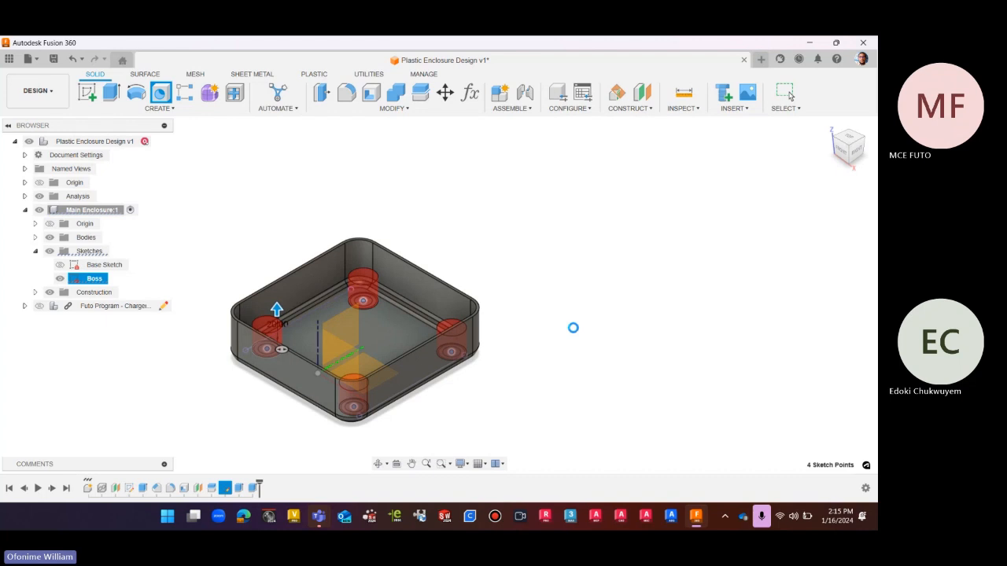
{"action": "left_click", "coordinate": [90, 280]}
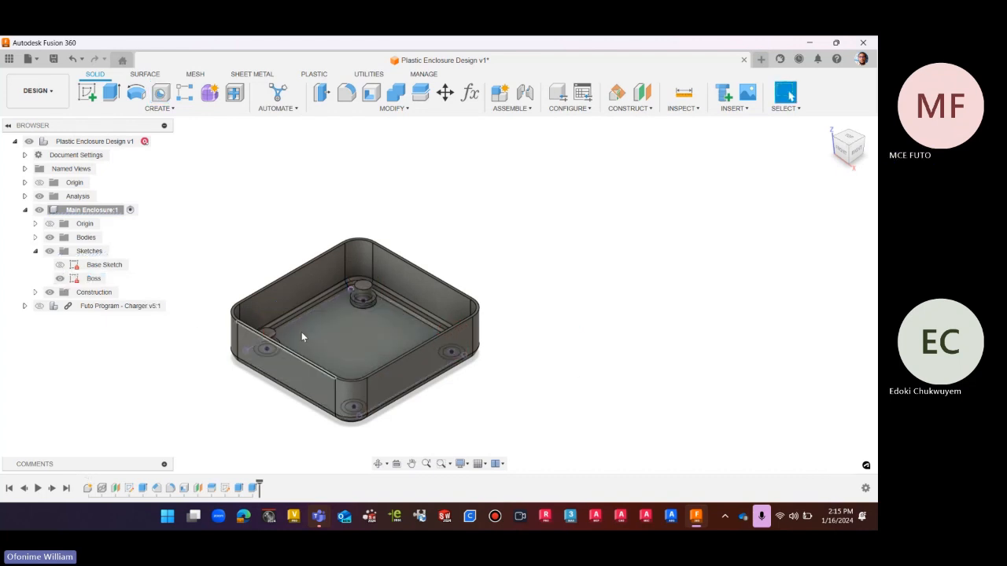
Start a new sketch on the top face of one corner boss, leaving the circle command unused
{"action": "scroll", "coordinate": [370, 297], "scroll_direction": "up", "scroll_amount": 8}
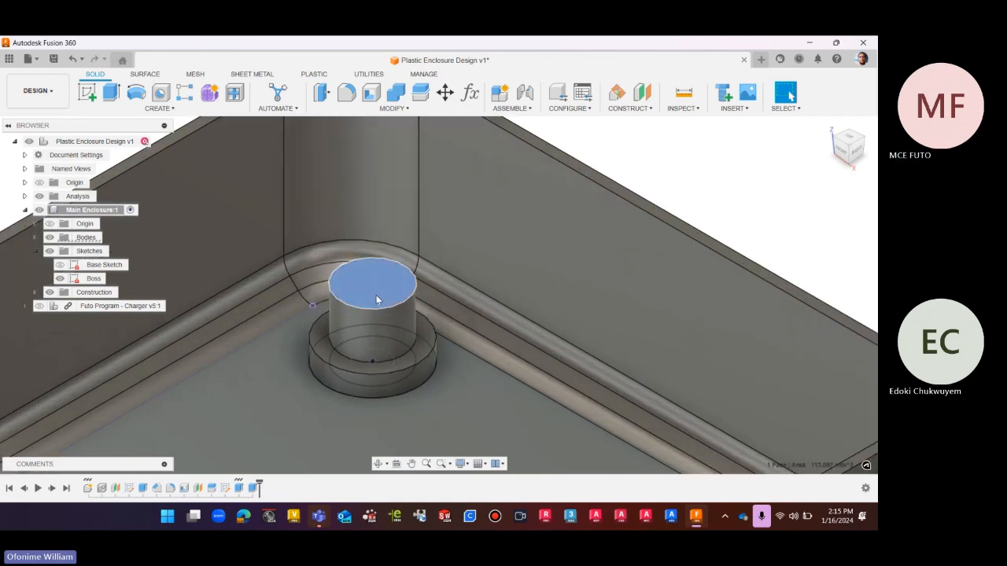
{"action": "left_click", "coordinate": [375, 295]}
{"action": "key", "text": "c"}
{"action": "scroll", "coordinate": [384, 377], "scroll_direction": "down", "scroll_amount": 7}
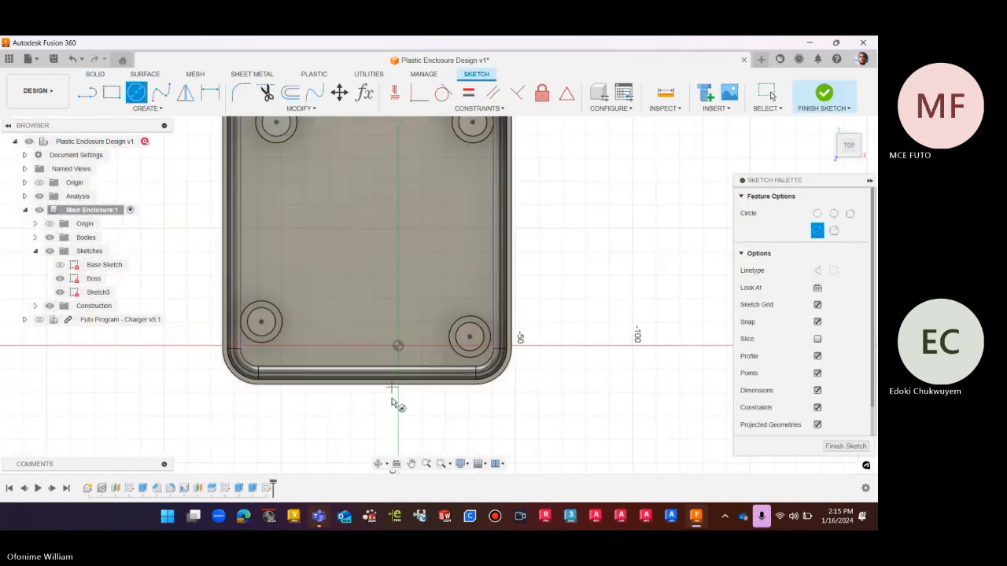
{"action": "scroll", "coordinate": [326, 239], "scroll_direction": "up", "scroll_amount": 4}
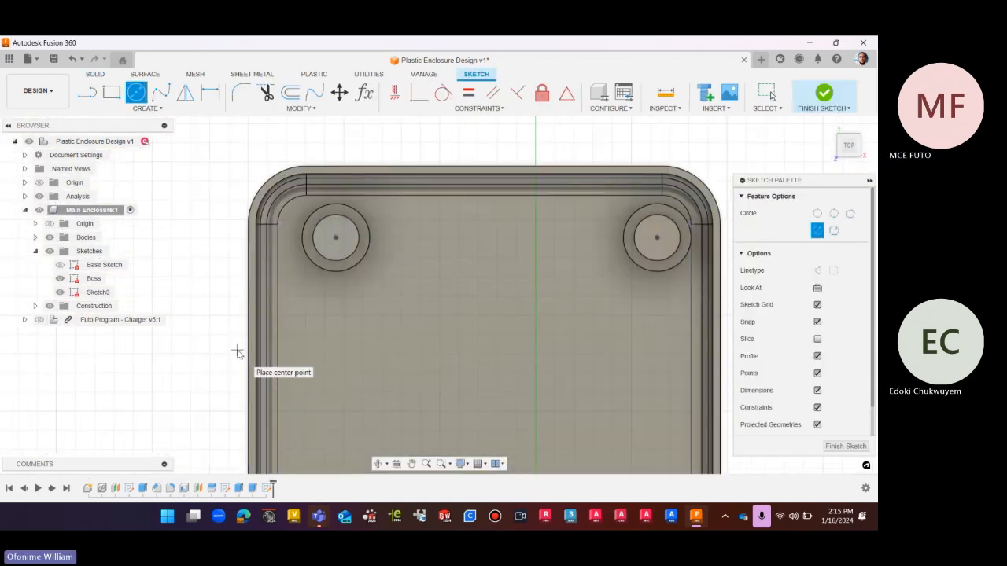
{"action": "key", "text": "Escape"}
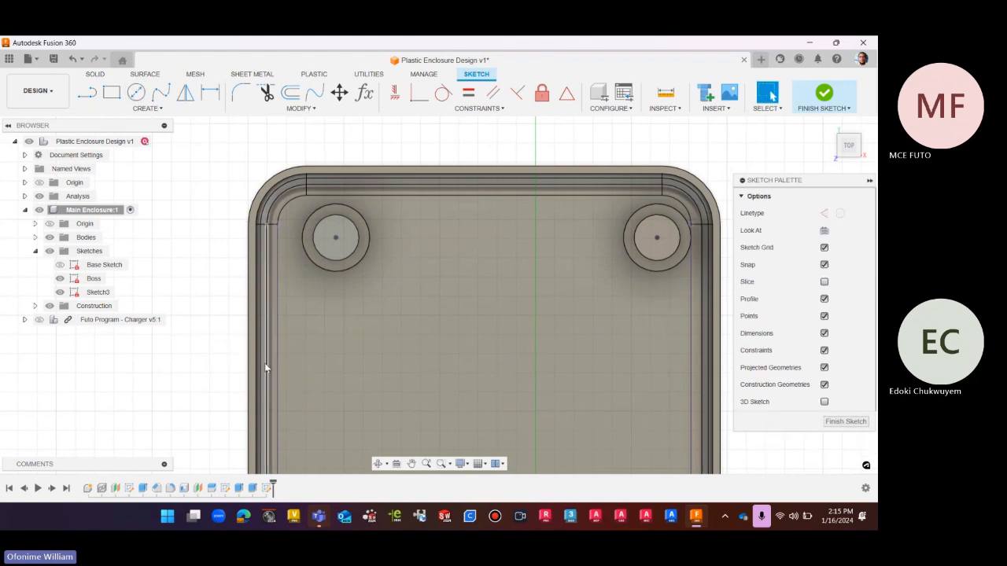
Start projecting geometry into the new sketch, beginning with the Boss sketch's centre point under the first corner boss
{"action": "left_click", "coordinate": [148, 108]}
{"action": "mouse_move", "coordinate": [150, 284]}
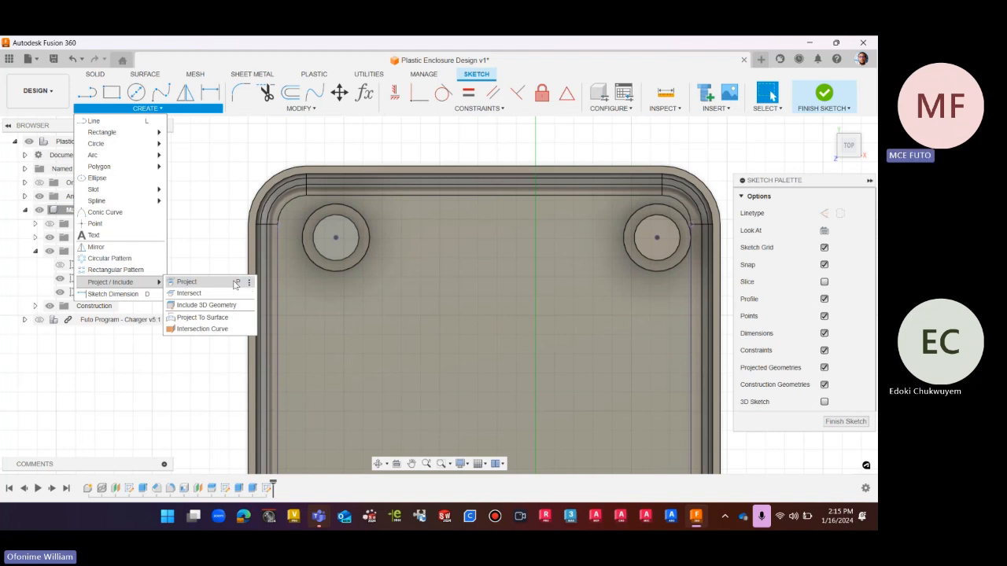
{"action": "left_click", "coordinate": [231, 283]}
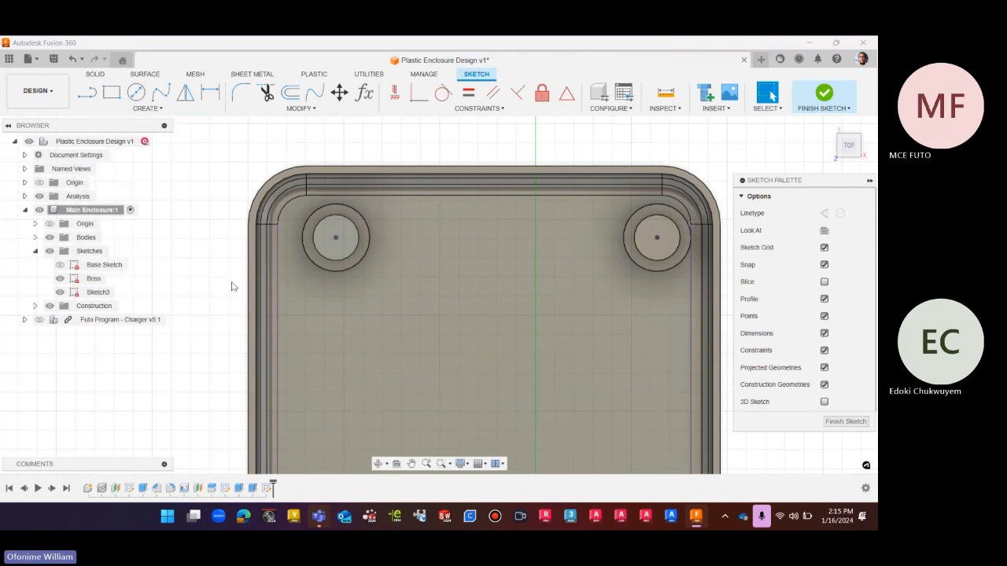
{"action": "scroll", "coordinate": [196, 259], "scroll_direction": "down", "scroll_amount": 2}
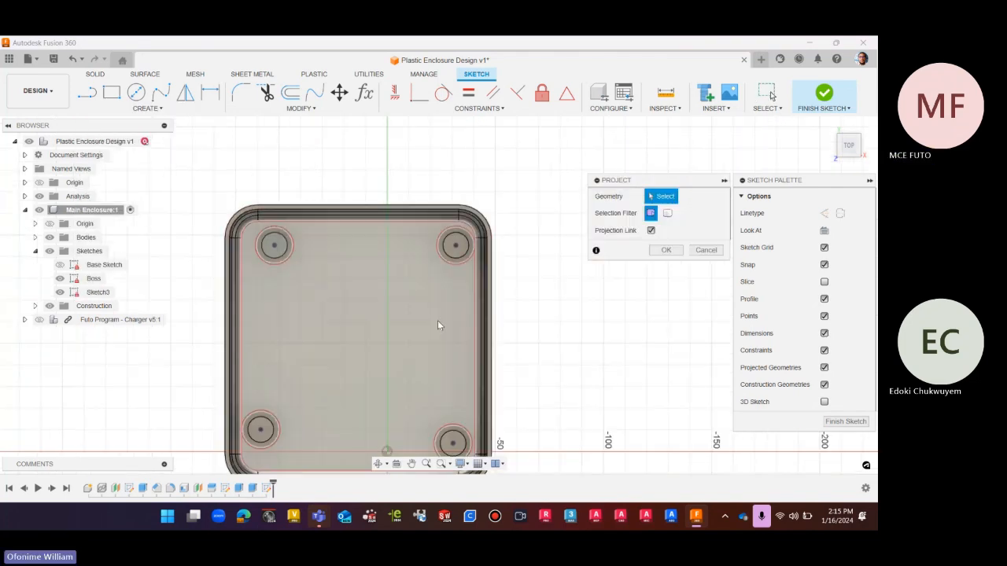
{"action": "middle_click_drag", "start_coordinate": [440, 297], "coordinate": [453, 253], "text": "shift"}
{"action": "scroll", "coordinate": [277, 266], "scroll_direction": "up", "scroll_amount": 5}
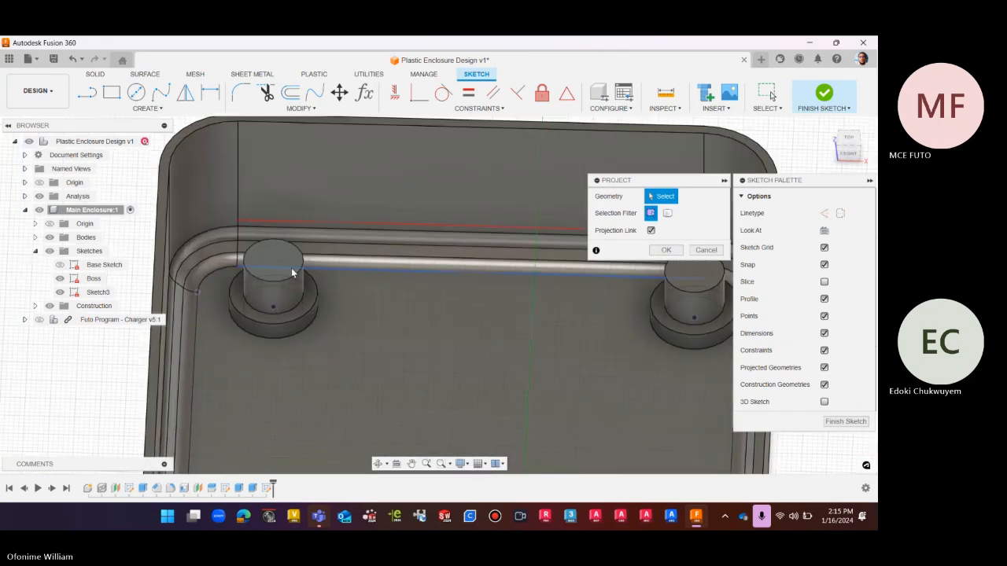
{"action": "scroll", "coordinate": [326, 310], "scroll_direction": "down", "scroll_amount": 3}
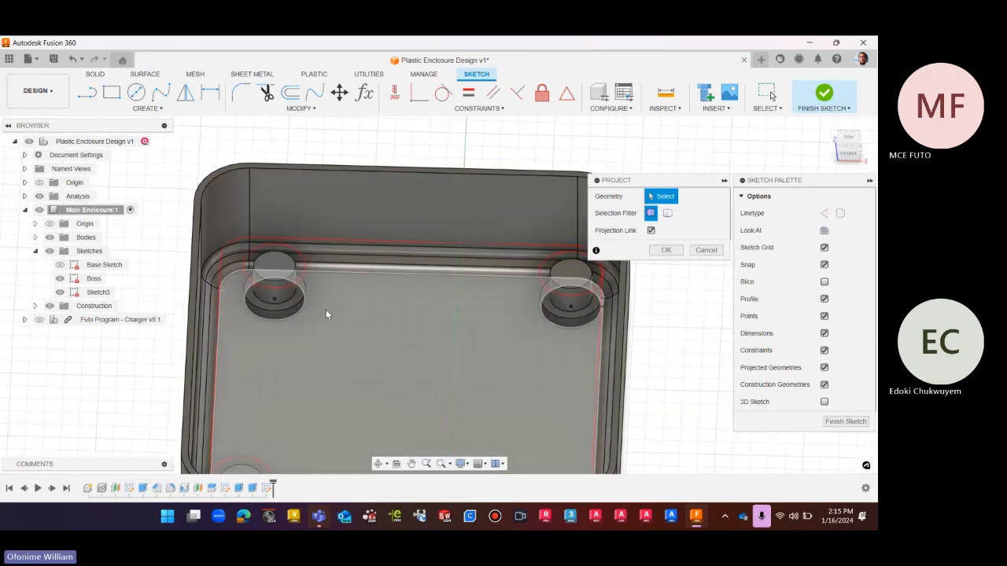
{"action": "scroll", "coordinate": [275, 299], "scroll_direction": "up", "scroll_amount": 5}
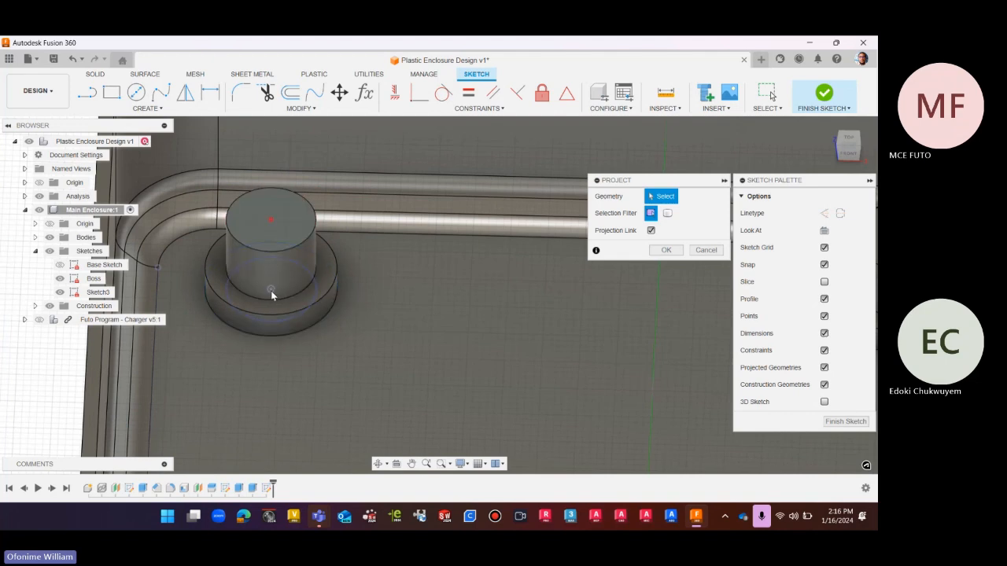
{"action": "left_click", "coordinate": [270, 291]}
{"action": "scroll", "coordinate": [228, 327], "scroll_direction": "down", "scroll_amount": 5}
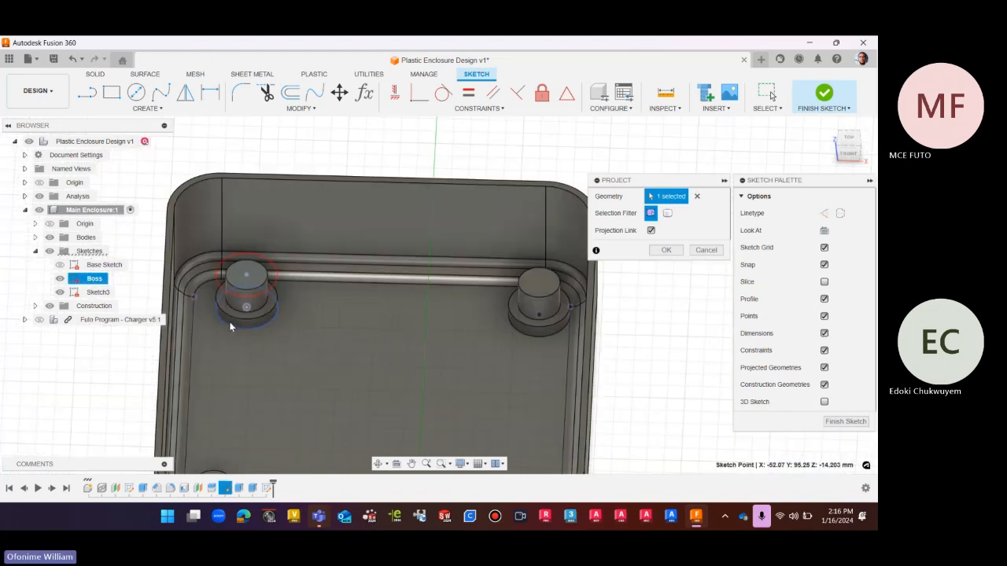
Add the Boss sketch's centre points of the second and third corner bosses to the projection
{"action": "scroll", "coordinate": [534, 322], "scroll_direction": "up", "scroll_amount": 5}
{"action": "left_click", "coordinate": [530, 318]}
{"action": "scroll", "coordinate": [530, 331], "scroll_direction": "down", "scroll_amount": 3}
{"action": "scroll", "coordinate": [507, 360], "scroll_direction": "down", "scroll_amount": 5}
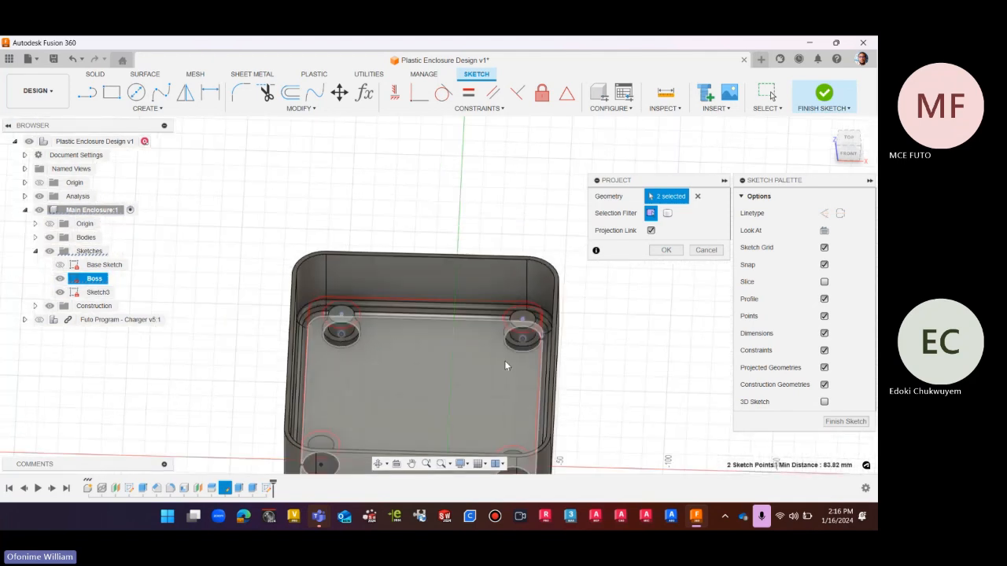
{"action": "left_click", "coordinate": [859, 148]}
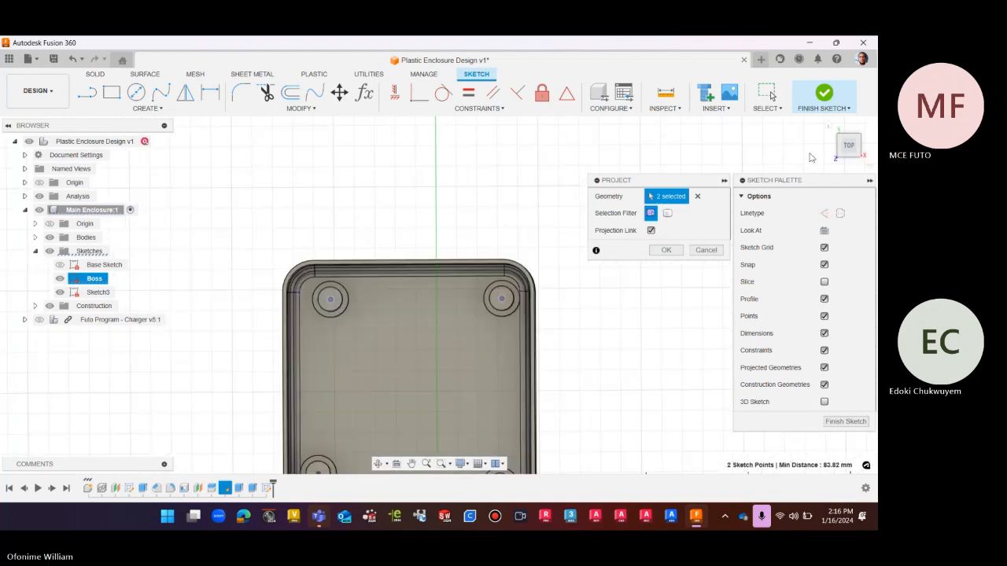
{"action": "left_click", "coordinate": [827, 126]}
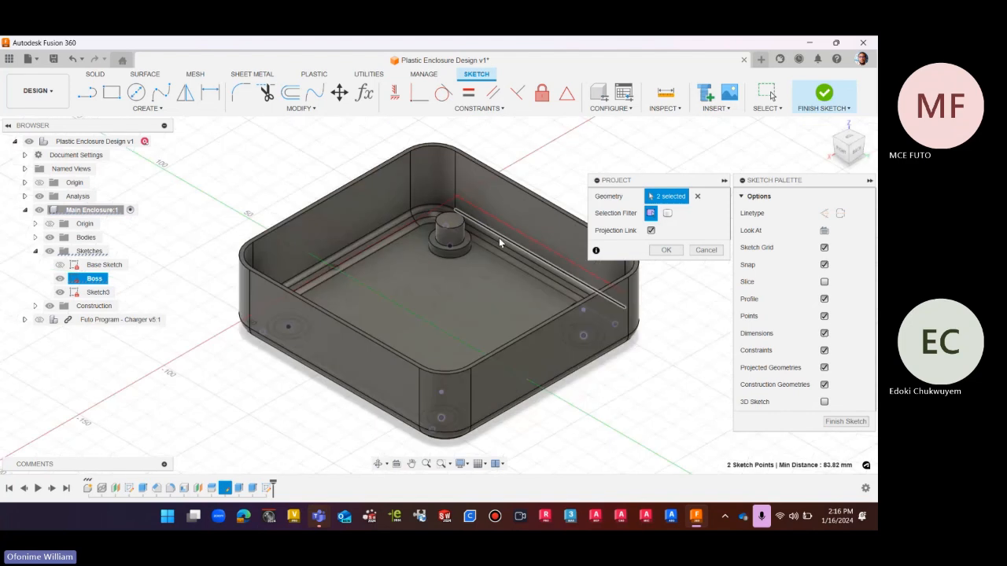
{"action": "scroll", "coordinate": [464, 250], "scroll_direction": "up", "scroll_amount": 5}
{"action": "left_click", "coordinate": [422, 253]}
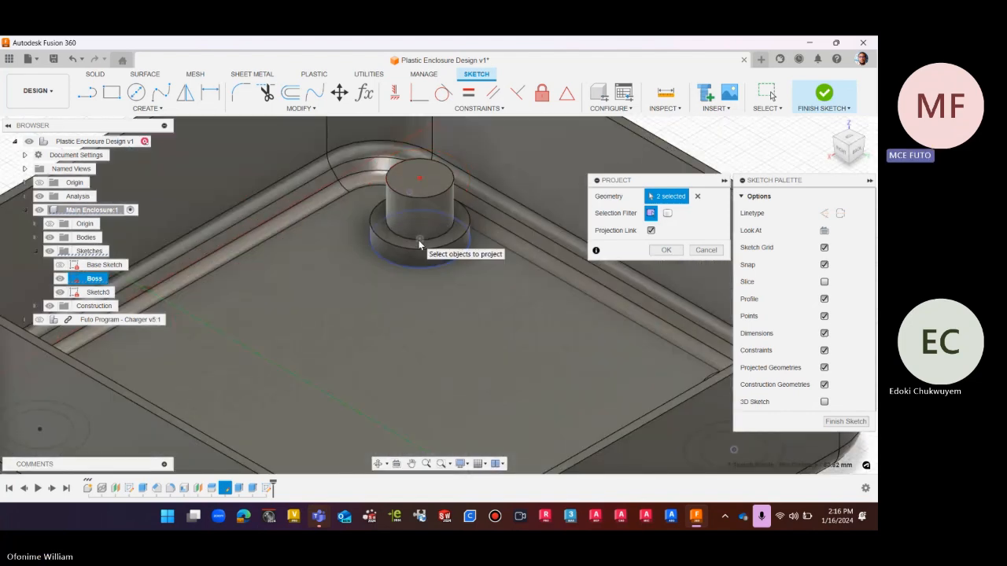
{"action": "scroll", "coordinate": [421, 254], "scroll_direction": "down", "scroll_amount": 5}
{"action": "scroll", "coordinate": [442, 271], "scroll_direction": "down", "scroll_amount": 1}
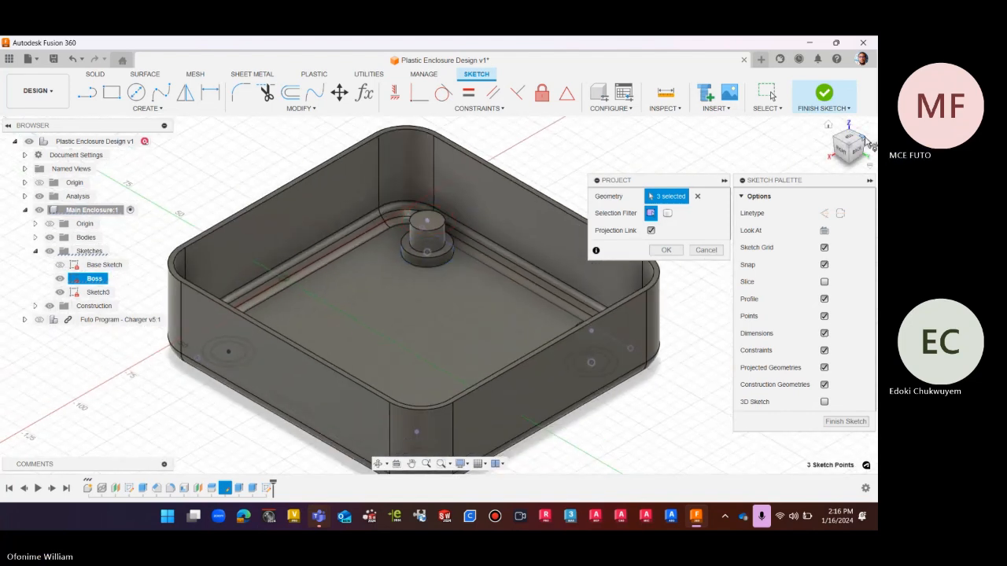
Add the fourth corner boss's centre point and complete the projection with the projection link kept on
{"action": "scroll", "coordinate": [433, 224], "scroll_direction": "up", "scroll_amount": 5}
{"action": "left_click", "coordinate": [431, 226]}
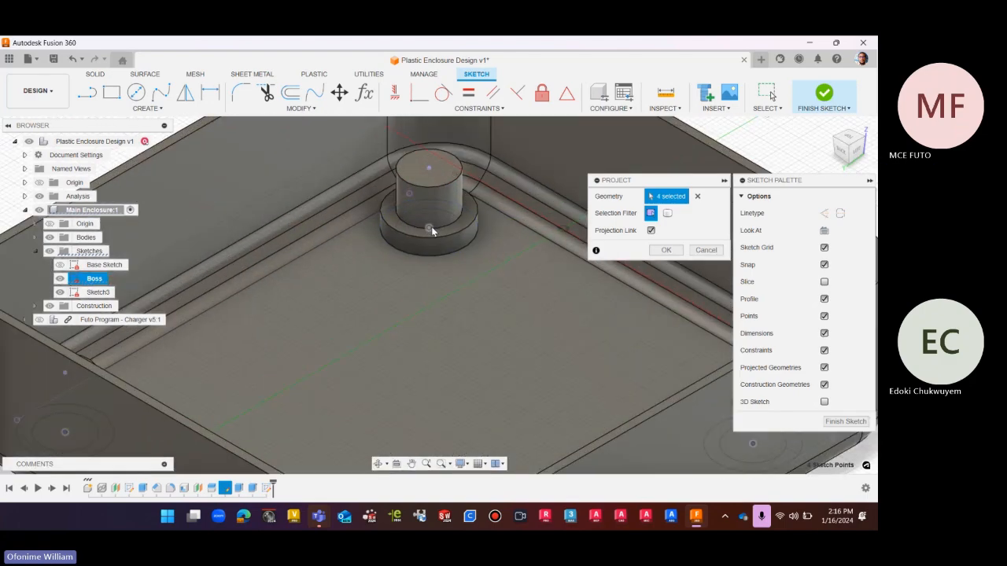
{"action": "scroll", "coordinate": [417, 251], "scroll_direction": "down", "scroll_amount": 4}
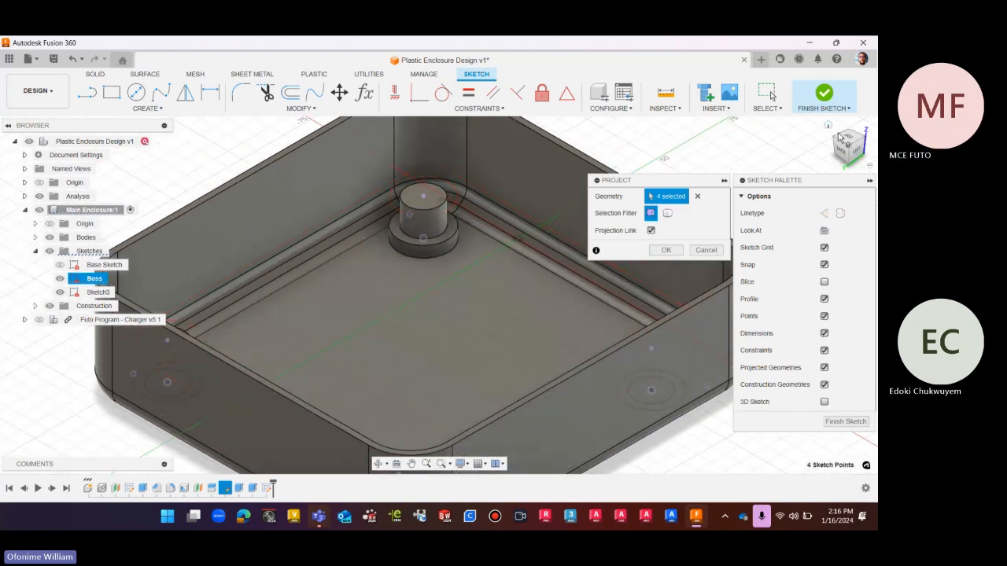
{"action": "left_click", "coordinate": [840, 138]}
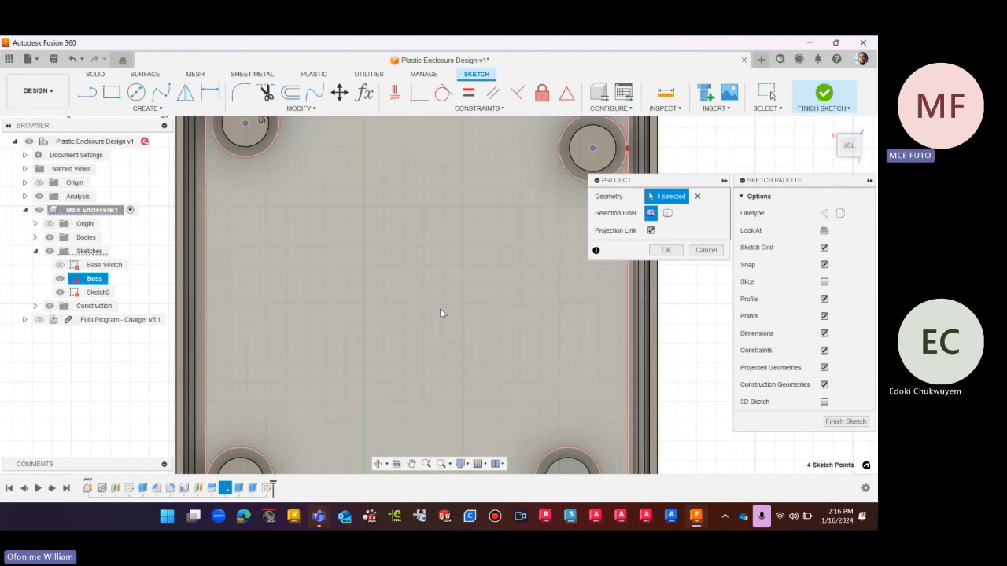
{"action": "left_click", "coordinate": [855, 126]}
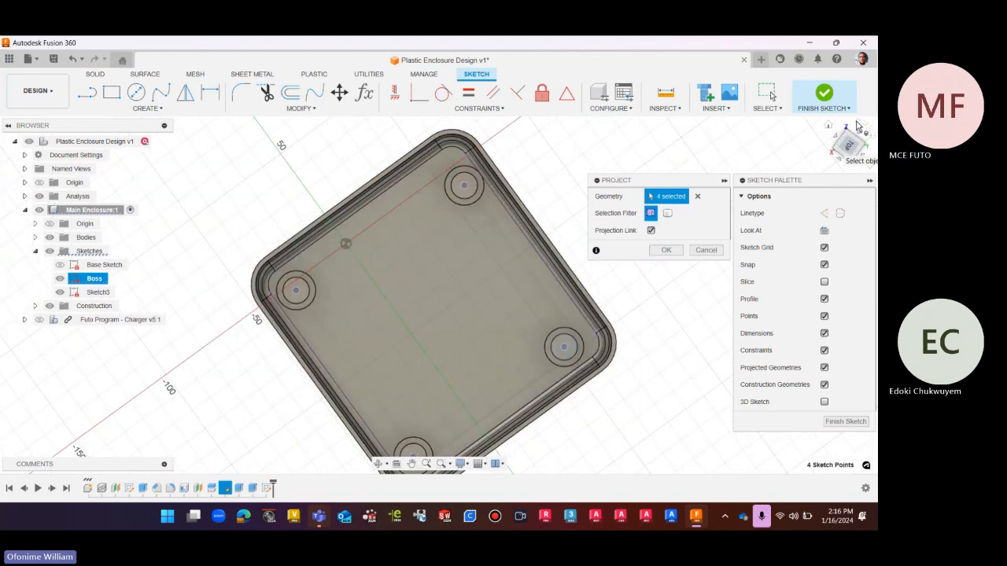
{"action": "scroll", "coordinate": [342, 340], "scroll_direction": "down", "scroll_amount": 2}
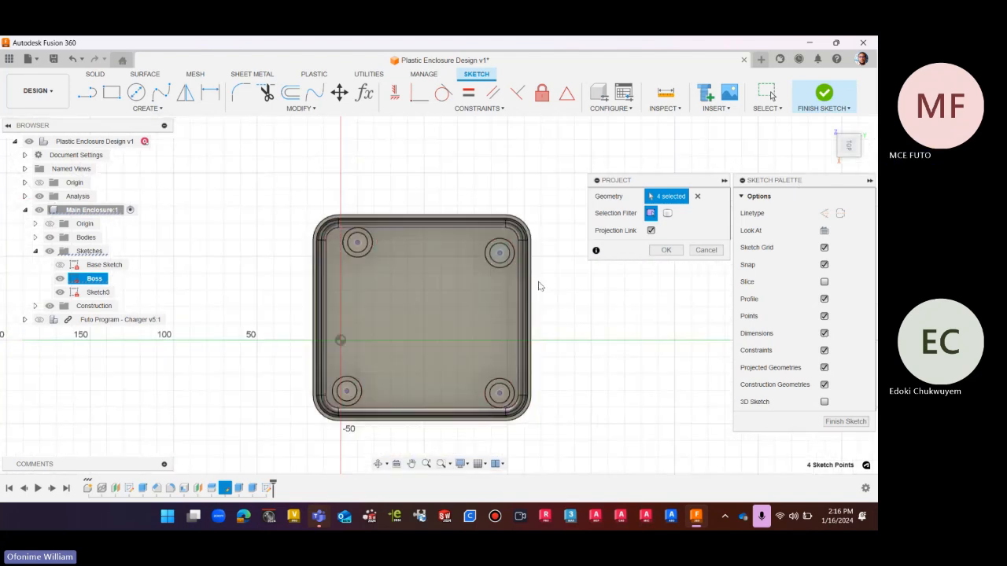
{"action": "scroll", "coordinate": [540, 286], "scroll_direction": "up", "scroll_amount": 2}
{"action": "scroll", "coordinate": [399, 157], "scroll_direction": "down", "scroll_amount": 2}
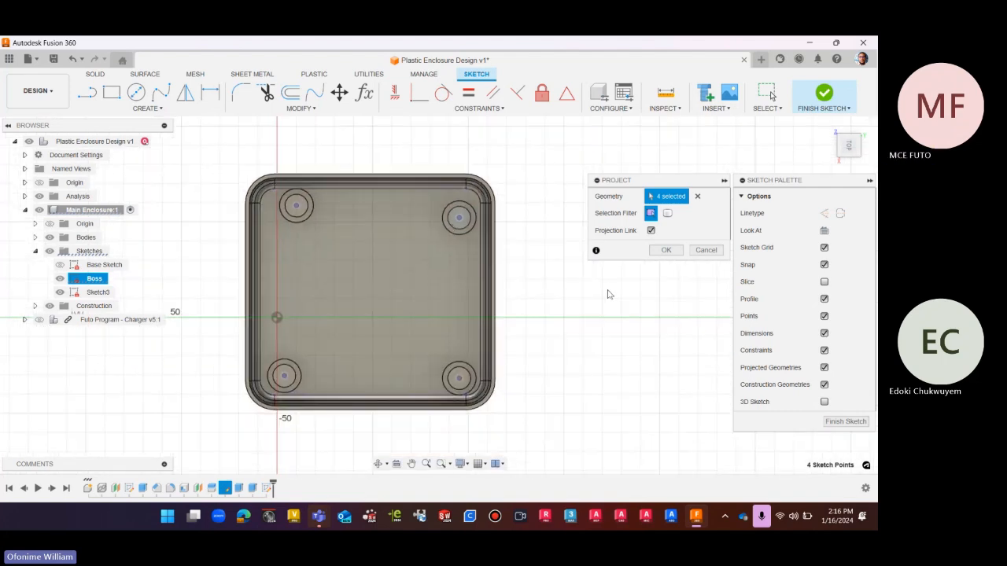
{"action": "left_click", "coordinate": [665, 250]}
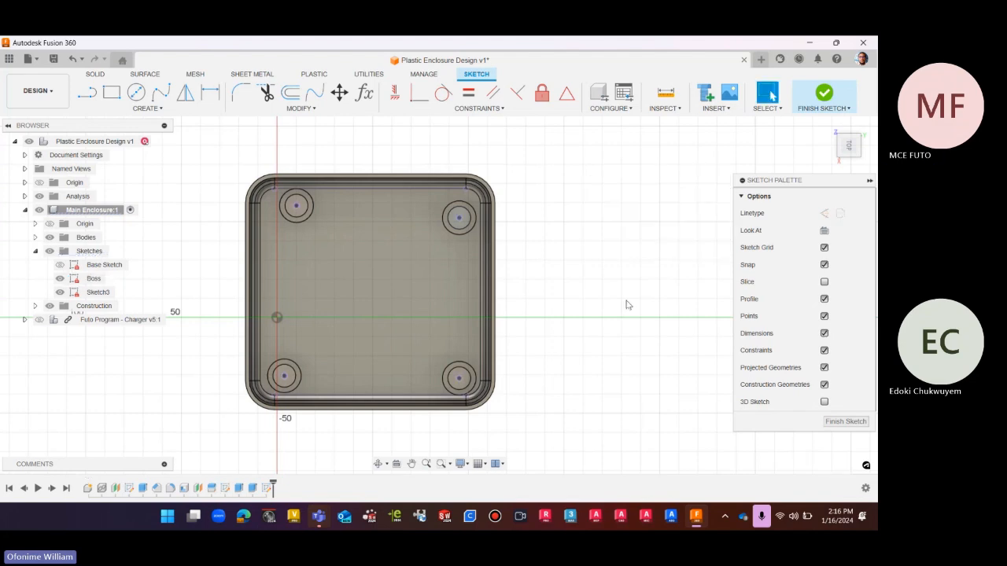
Hide the Boss sketch and rename the new sketch with the projected points as Hole
{"action": "left_click", "coordinate": [848, 147]}
{"action": "scroll", "coordinate": [305, 214], "scroll_direction": "up", "scroll_amount": 4}
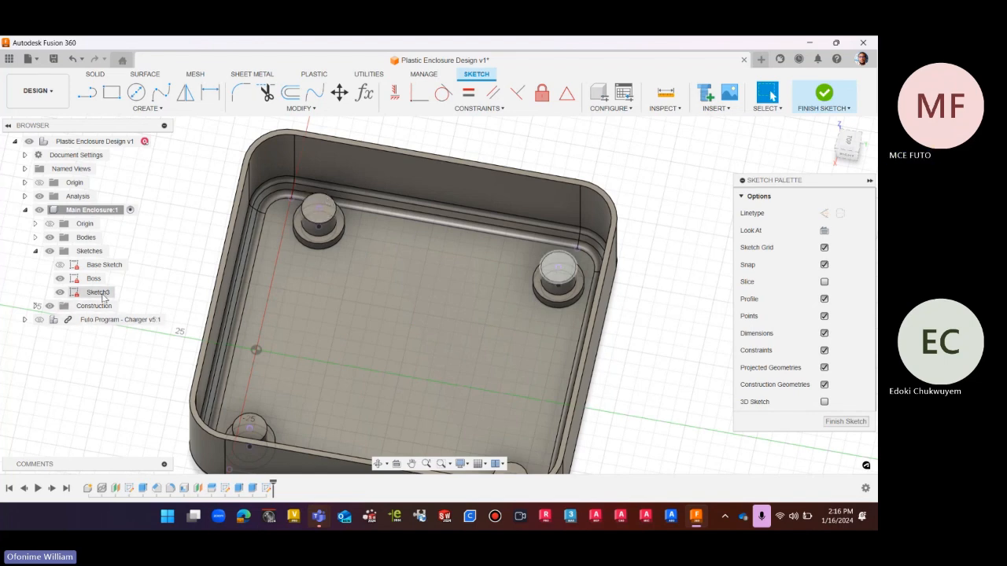
{"action": "left_click", "coordinate": [73, 280]}
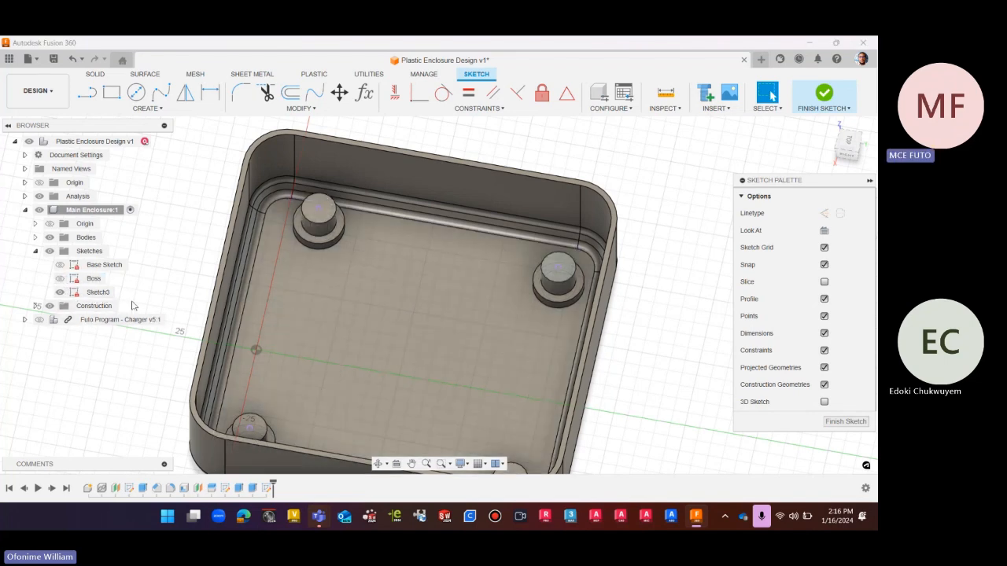
{"action": "left_click", "coordinate": [100, 293]}
{"action": "double_click", "coordinate": [102, 294]}
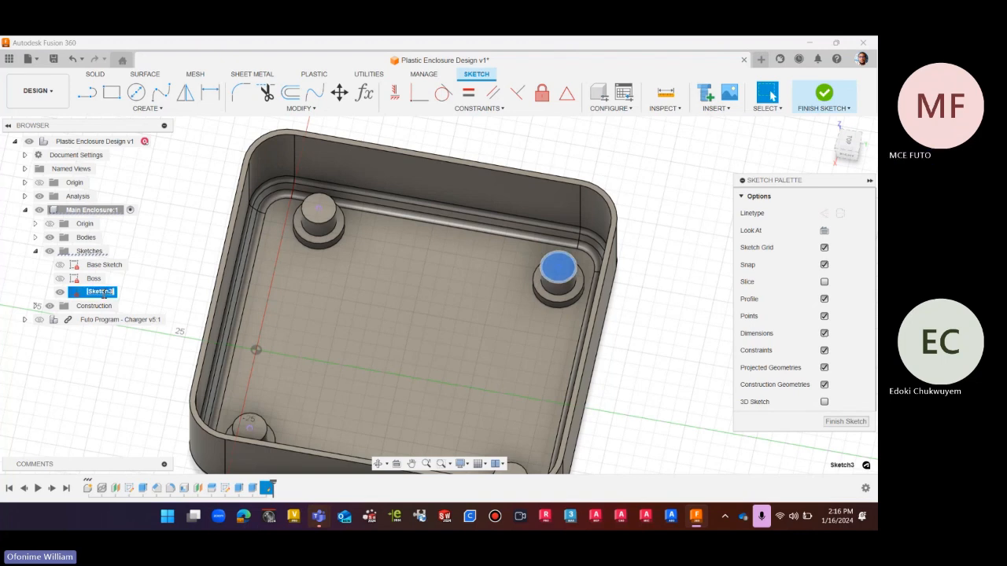
{"action": "type", "text": "h"}
{"action": "type", "text": "ole"}
{"action": "key", "text": "Return"}
Finish the Hole sketch containing the four projected boss centre points
{"action": "scroll", "coordinate": [228, 248], "scroll_direction": "down", "scroll_amount": 2}
{"action": "scroll", "coordinate": [504, 256], "scroll_direction": "up", "scroll_amount": 1}
{"action": "left_click", "coordinate": [600, 213]}
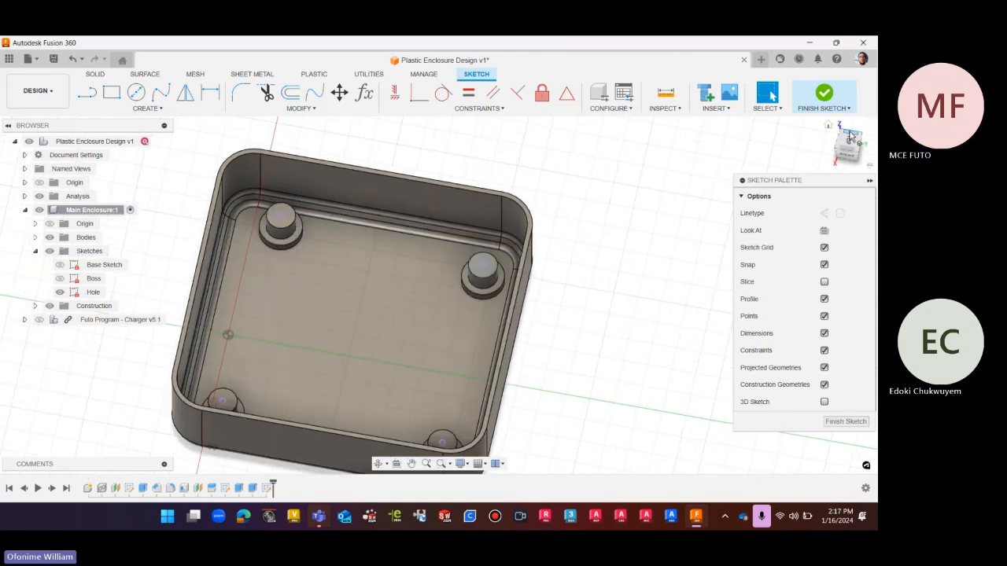
{"action": "left_click", "coordinate": [848, 140]}
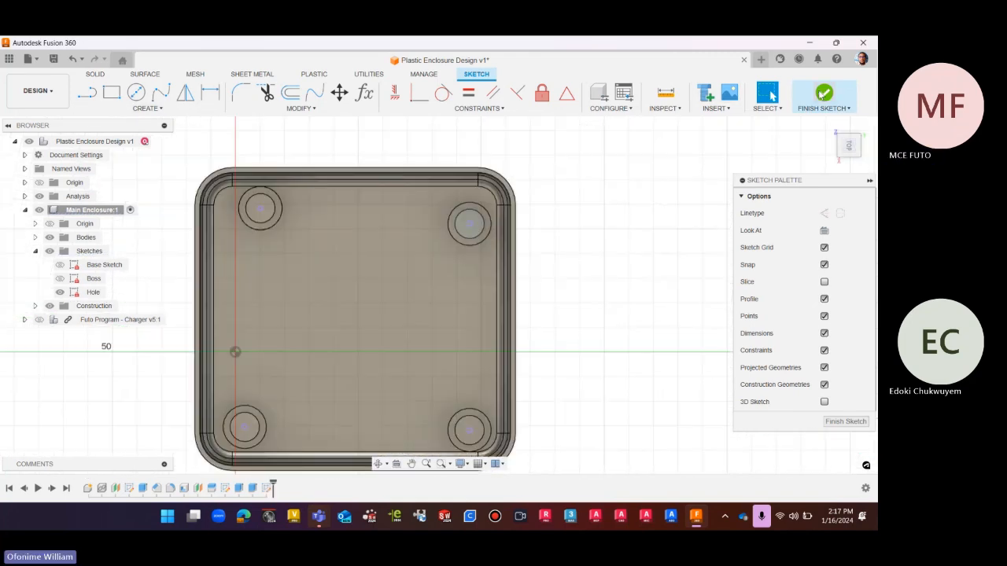
{"action": "left_click", "coordinate": [816, 99]}
Start a Hole feature and select the four projected centre points on the corner bosses as its placement
{"action": "key", "text": "h"}
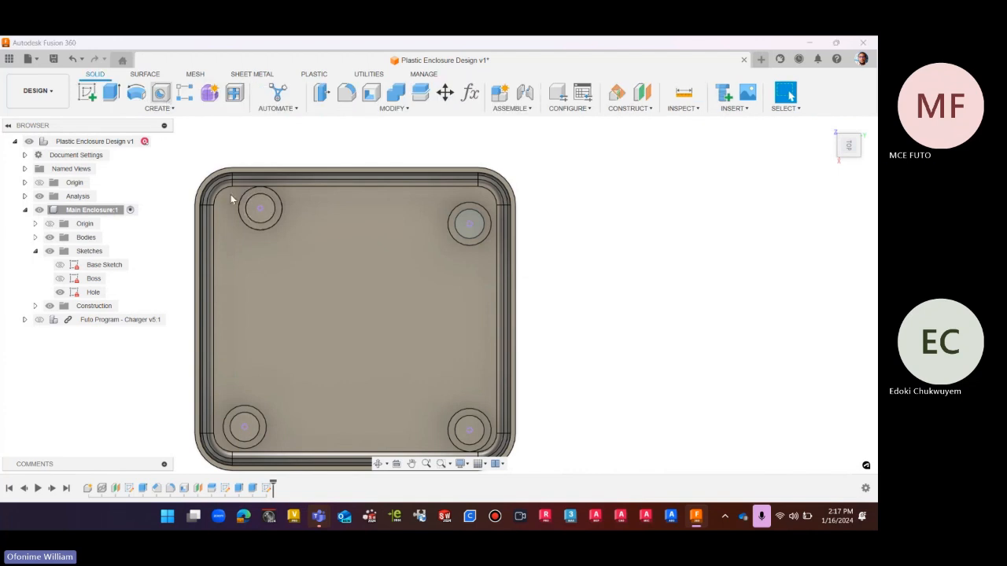
{"action": "left_click", "coordinate": [261, 210]}
{"action": "scroll", "coordinate": [499, 254], "scroll_direction": "up", "scroll_amount": 1}
{"action": "left_click", "coordinate": [463, 219]}
{"action": "scroll", "coordinate": [444, 235], "scroll_direction": "down", "scroll_amount": 2}
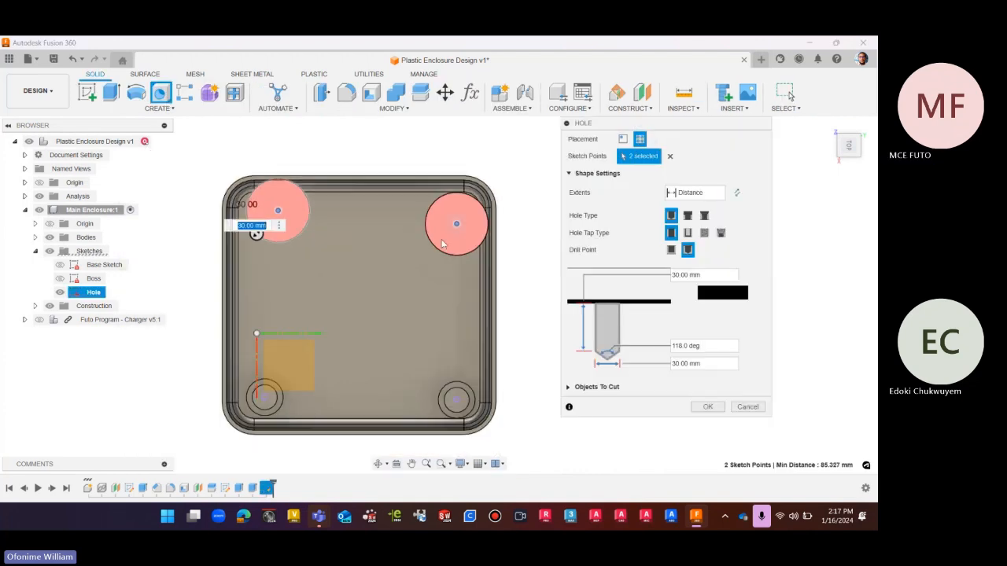
{"action": "left_click", "coordinate": [280, 383]}
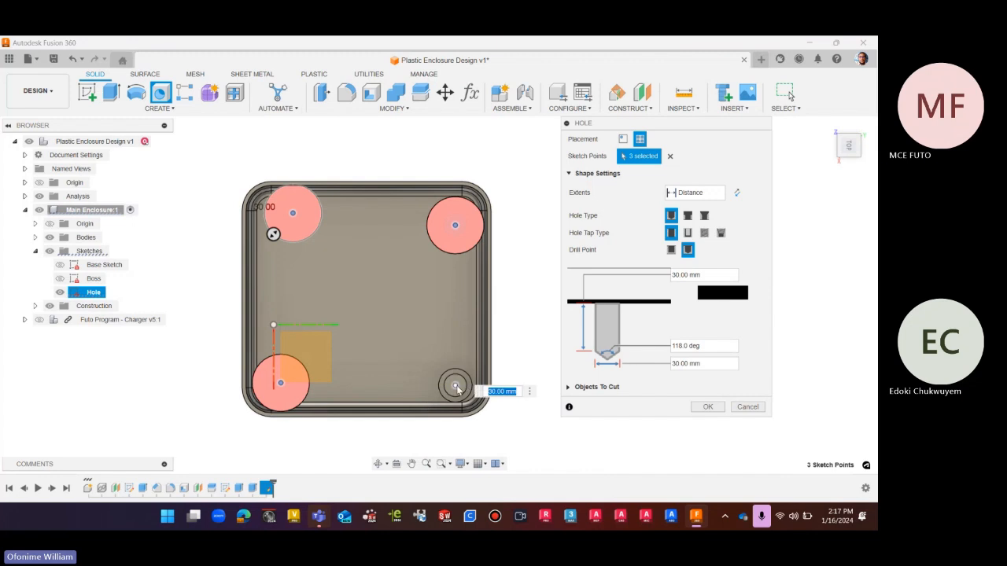
{"action": "left_click", "coordinate": [455, 384]}
{"action": "scroll", "coordinate": [456, 330], "scroll_direction": "up", "scroll_amount": 1}
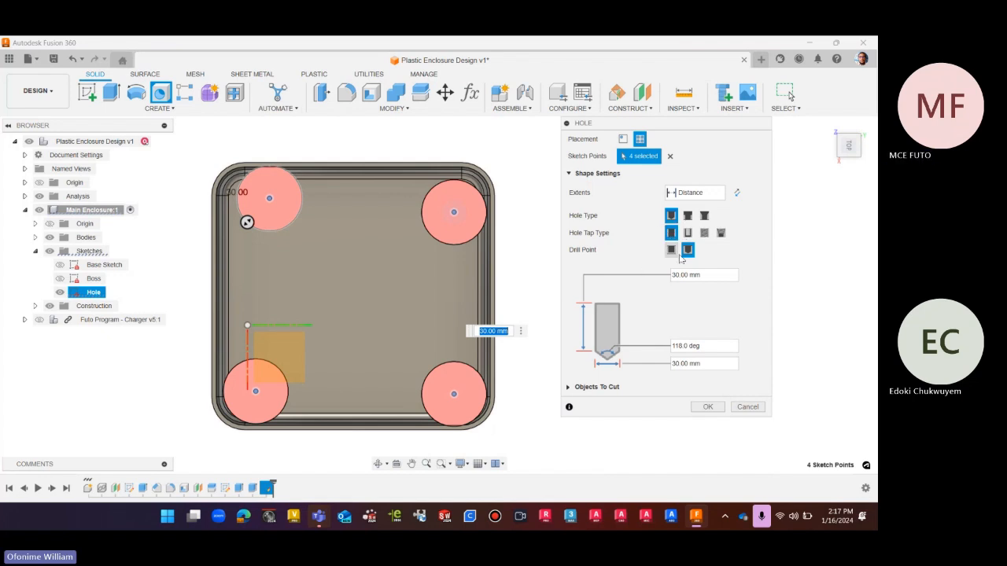
Make the holes tapped with the ANSI Metric M Profile thread type and a size of 6.0 mm
{"action": "left_click", "coordinate": [704, 232]}
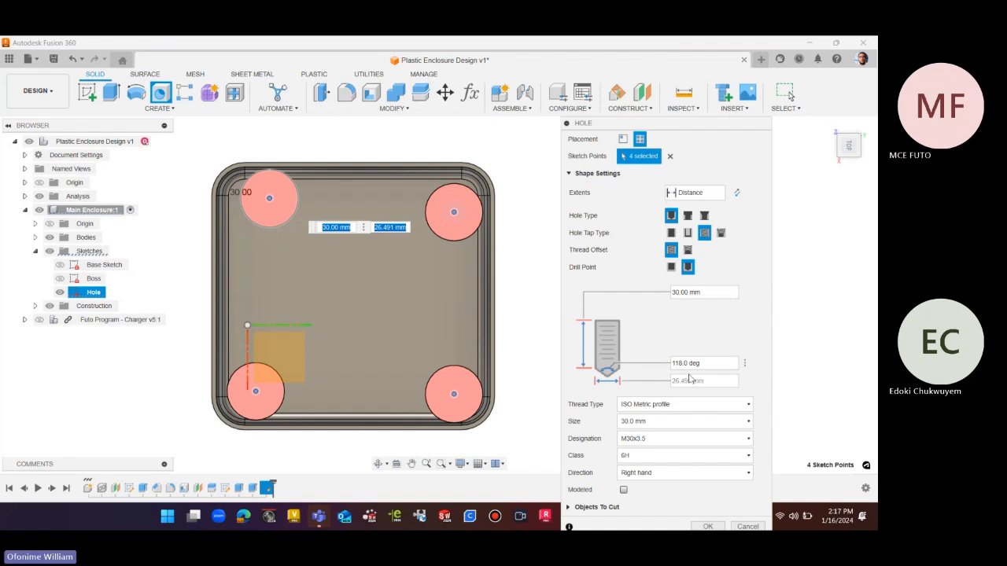
{"action": "left_click", "coordinate": [666, 408]}
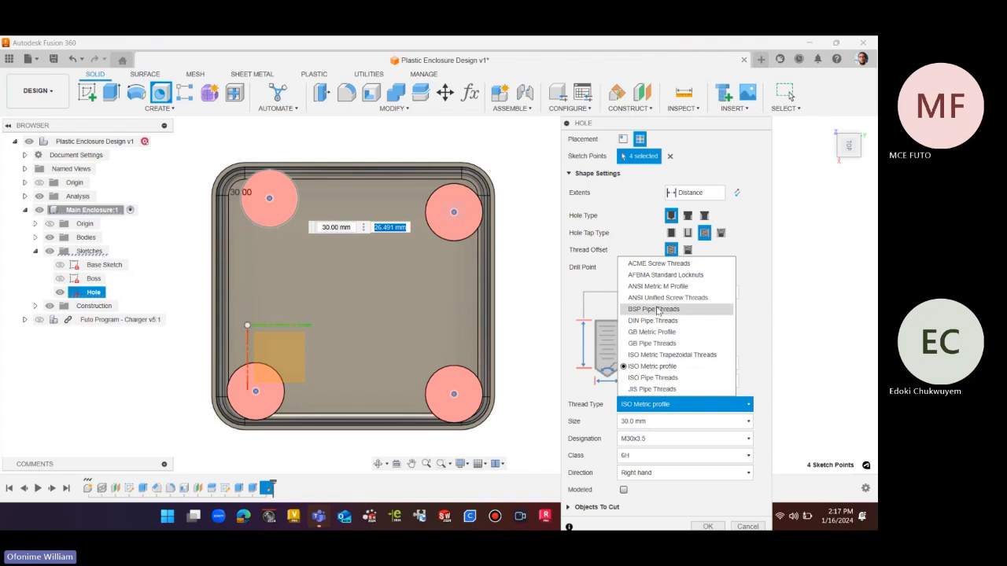
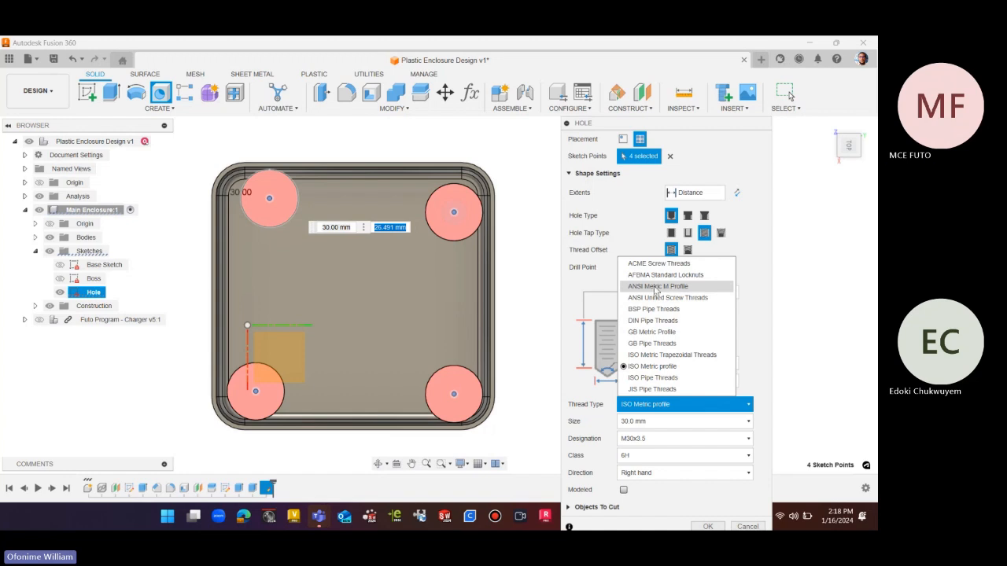
{"action": "left_click", "coordinate": [657, 288]}
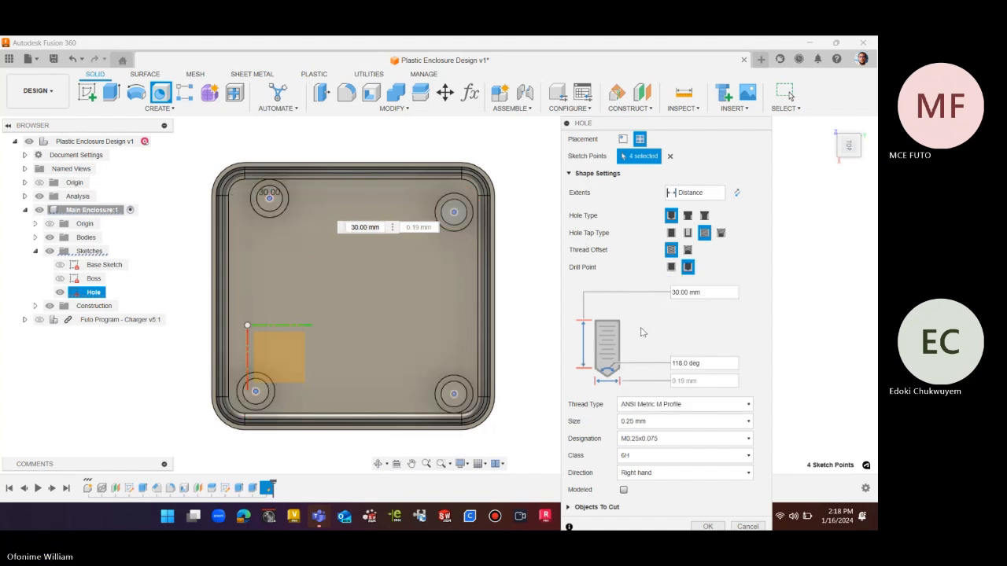
{"action": "left_click", "coordinate": [637, 420]}
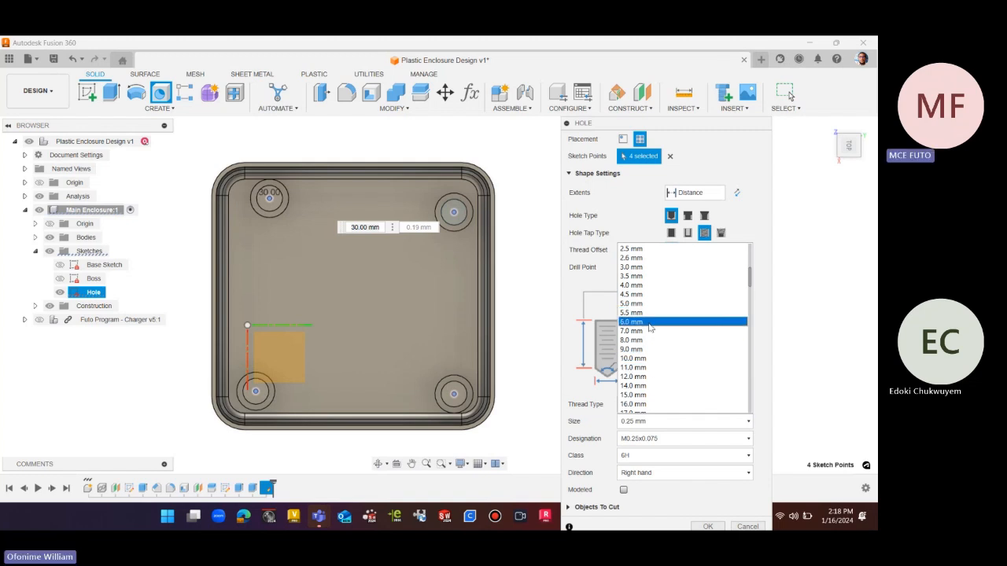
{"action": "left_click", "coordinate": [651, 324]}
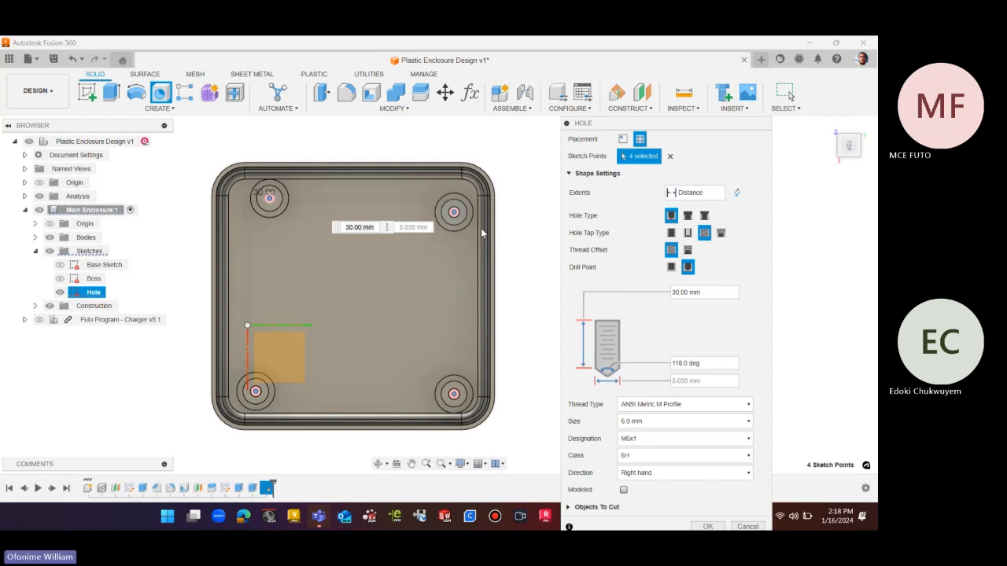
Show the Futo Program - Charger board to compare its mounting holes with the hole previews, and hide it again
{"action": "scroll", "coordinate": [518, 219], "scroll_direction": "up", "scroll_amount": 3}
{"action": "scroll", "coordinate": [521, 228], "scroll_direction": "down", "scroll_amount": 3}
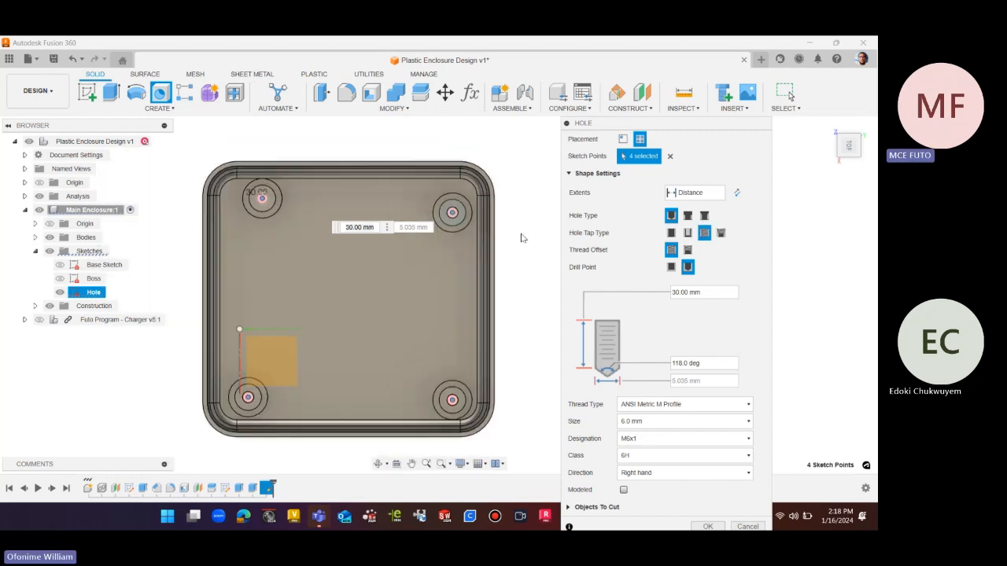
{"action": "scroll", "coordinate": [529, 335], "scroll_direction": "down", "scroll_amount": 1}
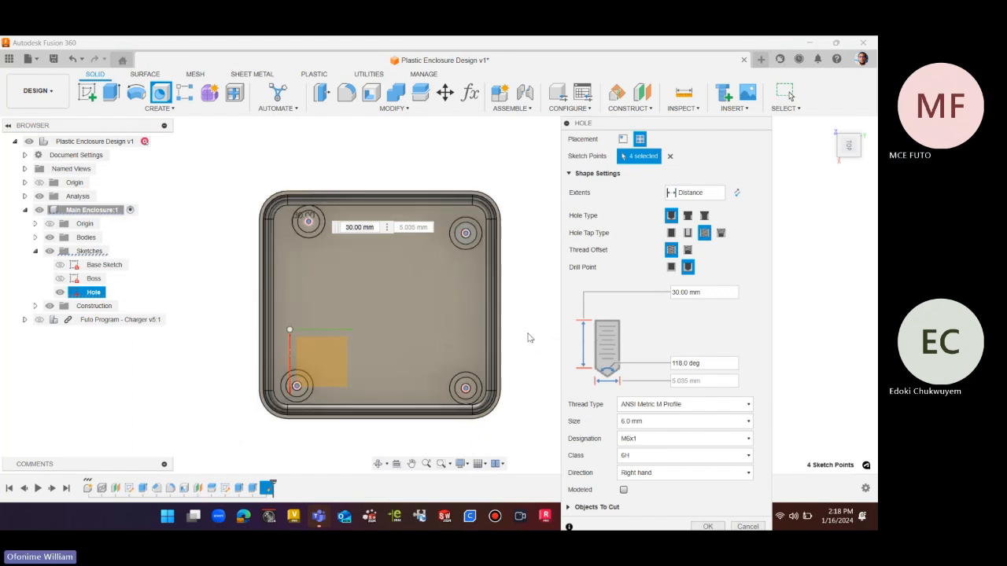
{"action": "left_click", "coordinate": [39, 320]}
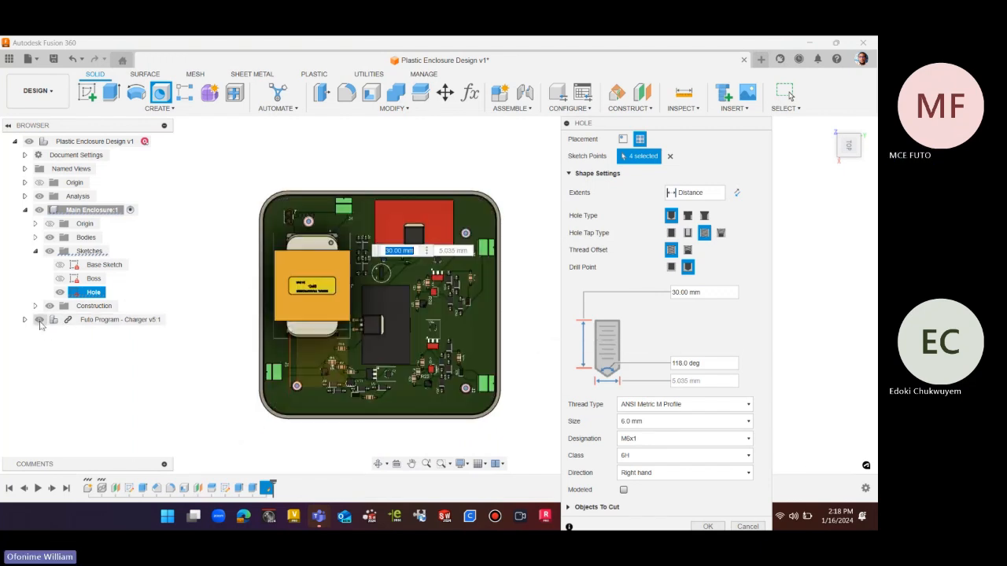
{"action": "scroll", "coordinate": [481, 228], "scroll_direction": "up", "scroll_amount": 3}
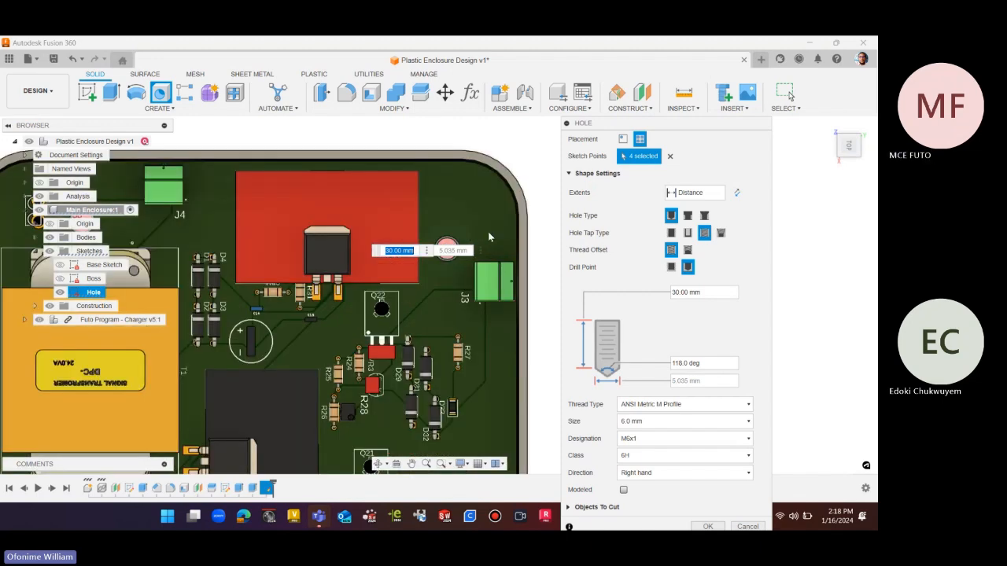
{"action": "scroll", "coordinate": [486, 239], "scroll_direction": "up", "scroll_amount": 3}
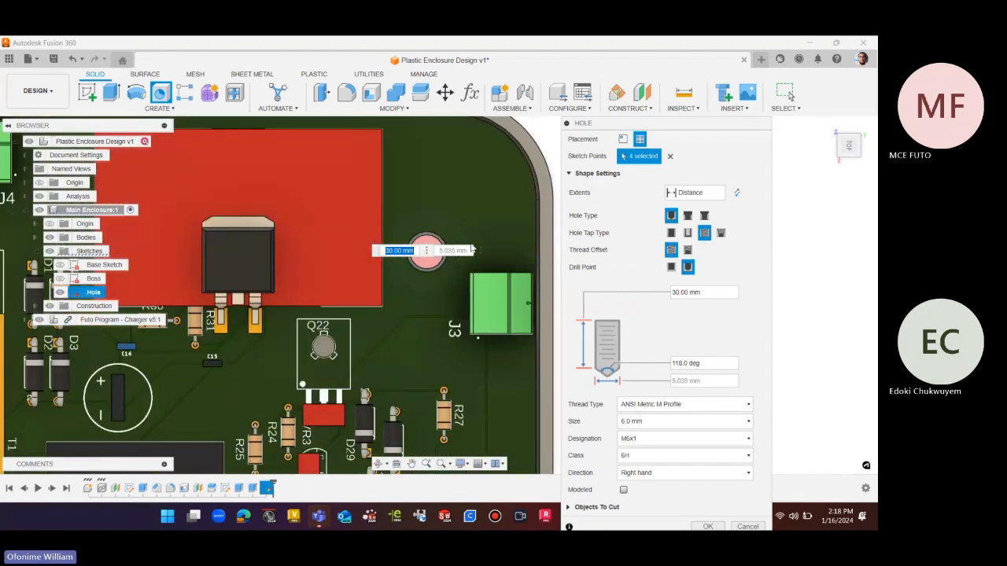
{"action": "scroll", "coordinate": [496, 200], "scroll_direction": "down", "scroll_amount": 6}
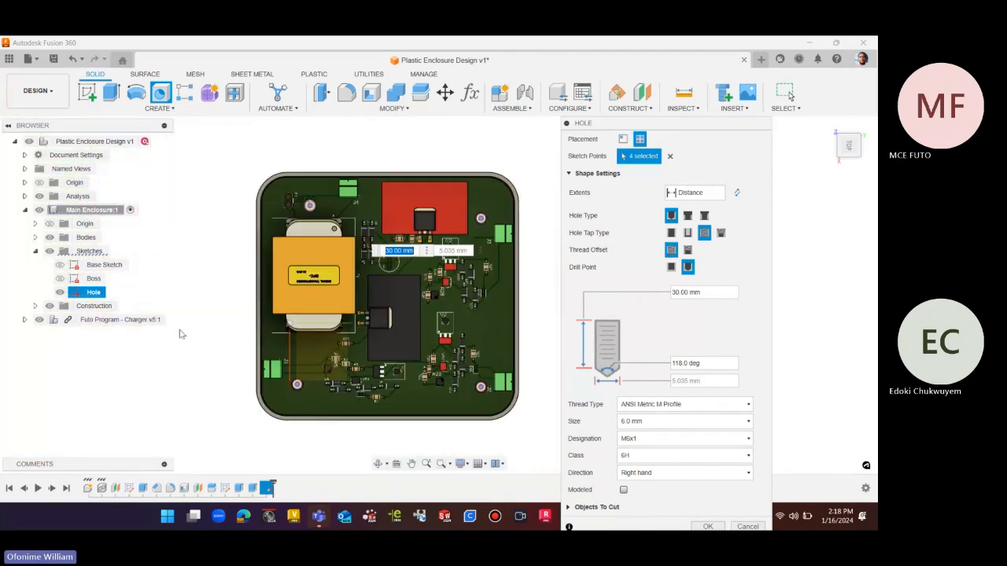
{"action": "left_click", "coordinate": [39, 320]}
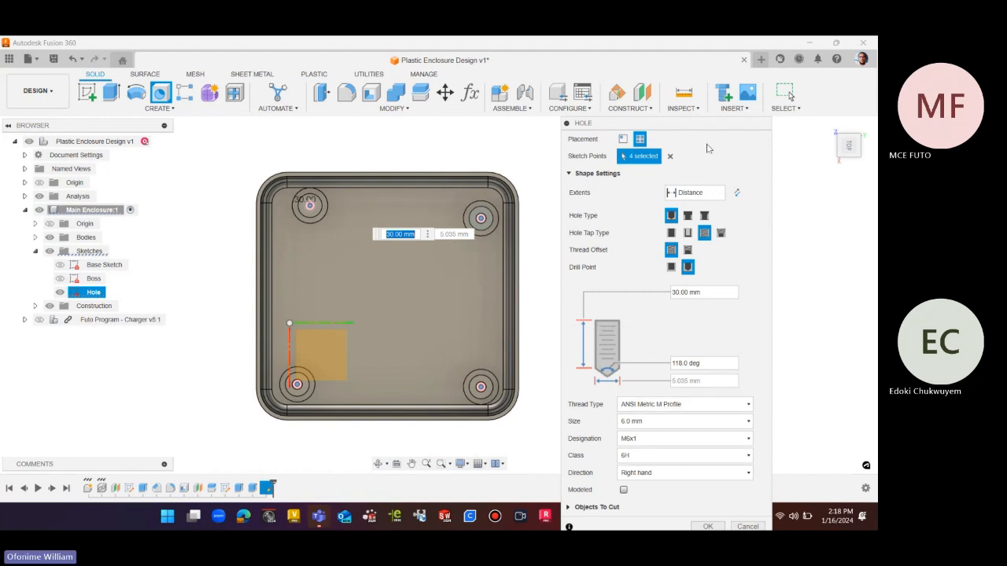
Turn on the modeled thread and keep designation M6x1 and class 6H for the tapped holes
{"action": "left_click_drag", "start_coordinate": [703, 123], "coordinate": [668, 58]}
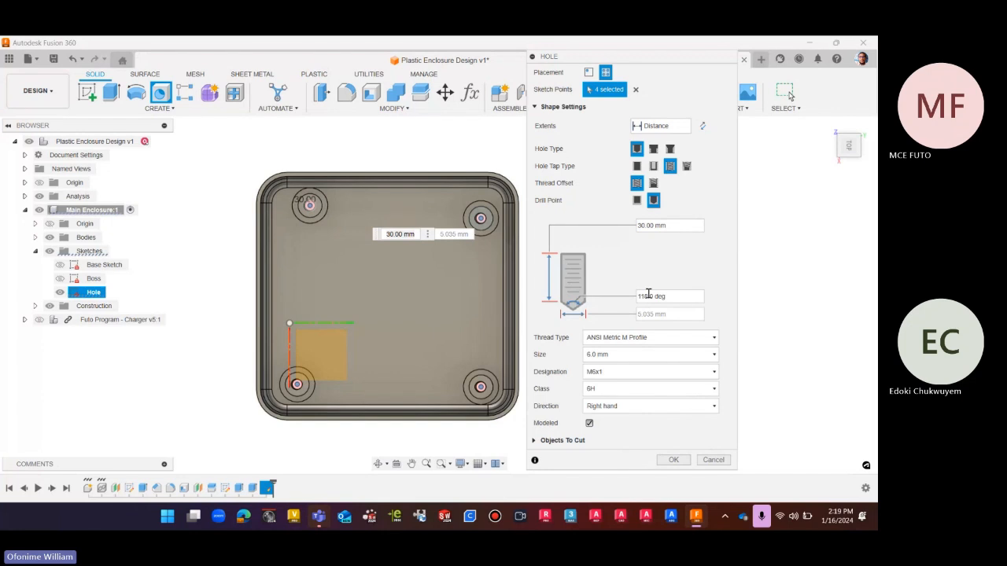
{"action": "left_click", "coordinate": [608, 377]}
{"action": "left_click", "coordinate": [617, 372]}
{"action": "left_click", "coordinate": [598, 392]}
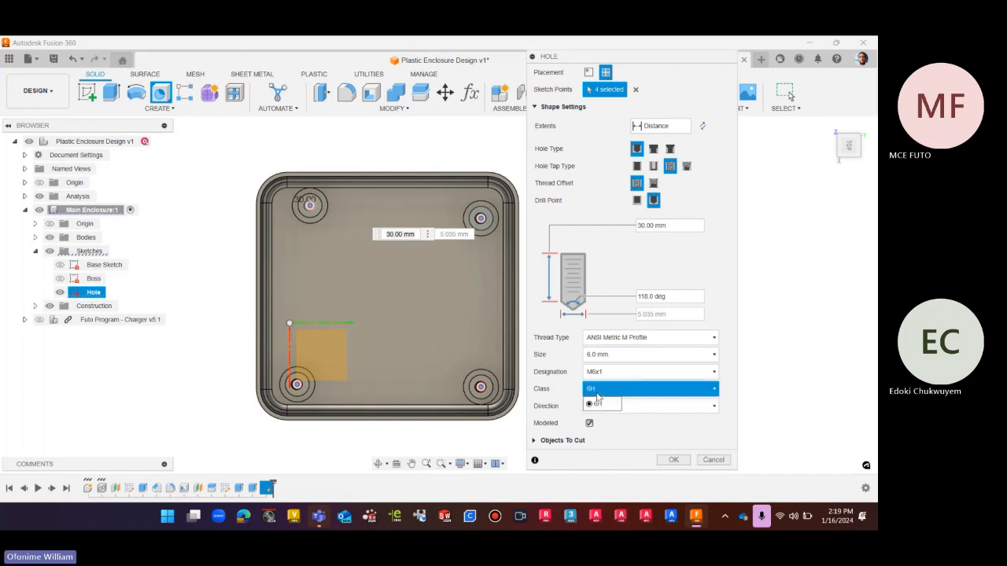
{"action": "left_click", "coordinate": [650, 430]}
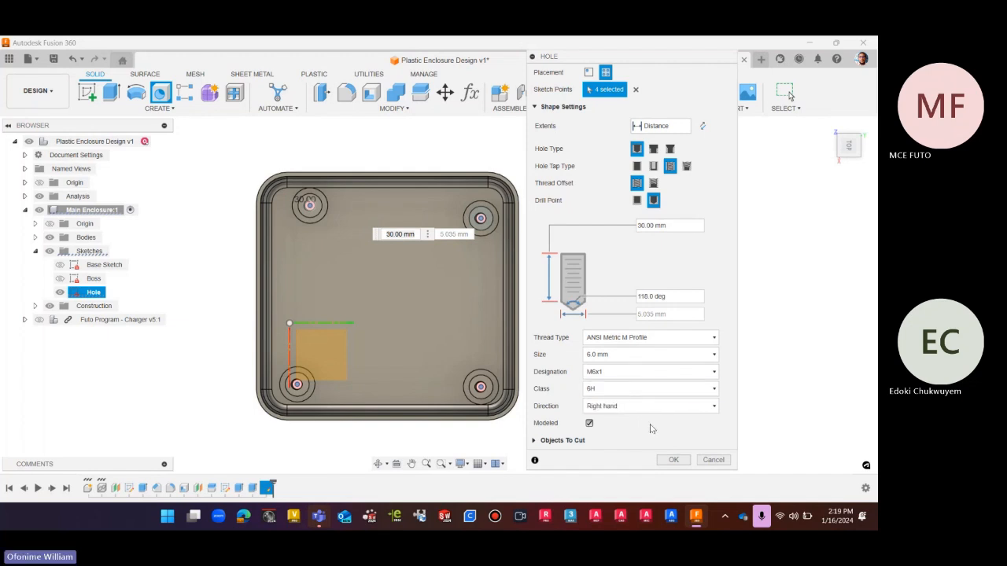
Restore the full-length thread instead of the offset one and set the hole depth to 10 mm
{"action": "left_click", "coordinate": [826, 130]}
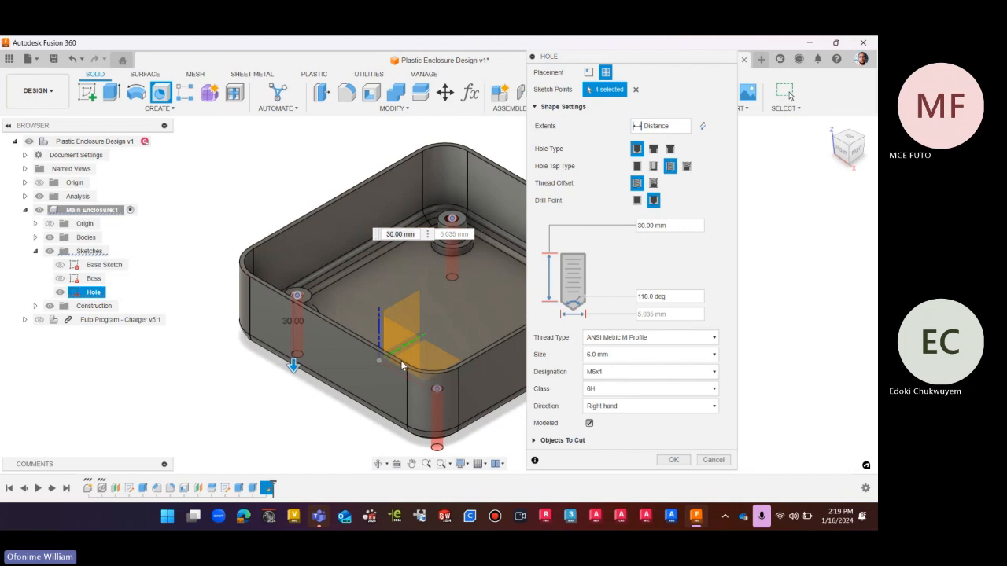
{"action": "scroll", "coordinate": [279, 386], "scroll_direction": "down", "scroll_amount": 2}
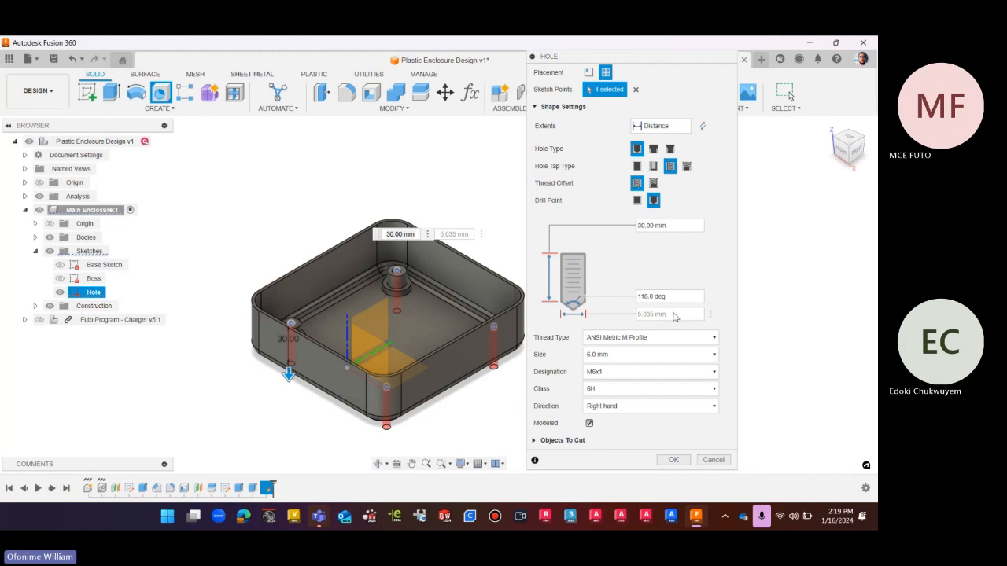
{"action": "scroll", "coordinate": [412, 337], "scroll_direction": "down", "scroll_amount": 2}
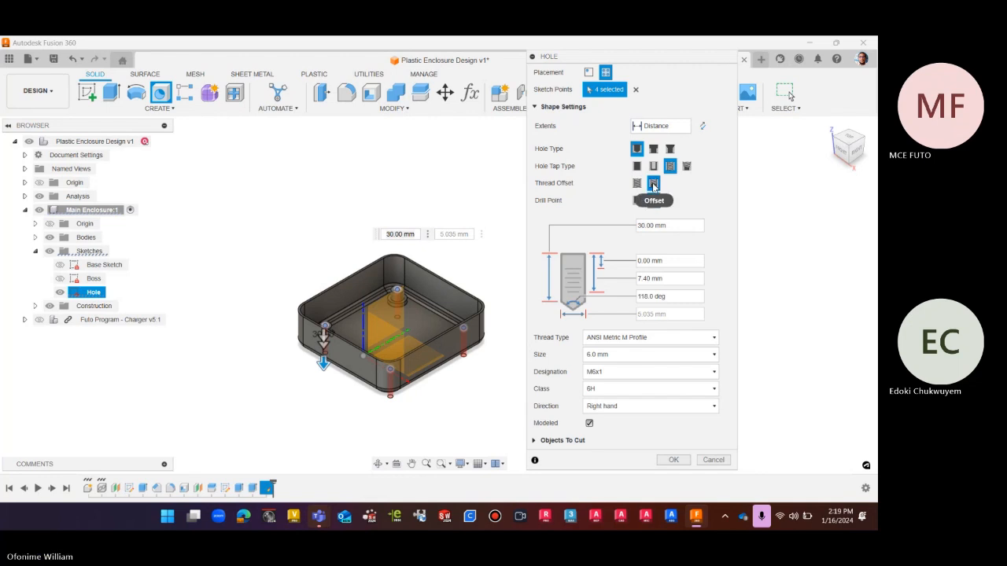
{"action": "left_click", "coordinate": [852, 155]}
{"action": "scroll", "coordinate": [504, 330], "scroll_direction": "up", "scroll_amount": 3}
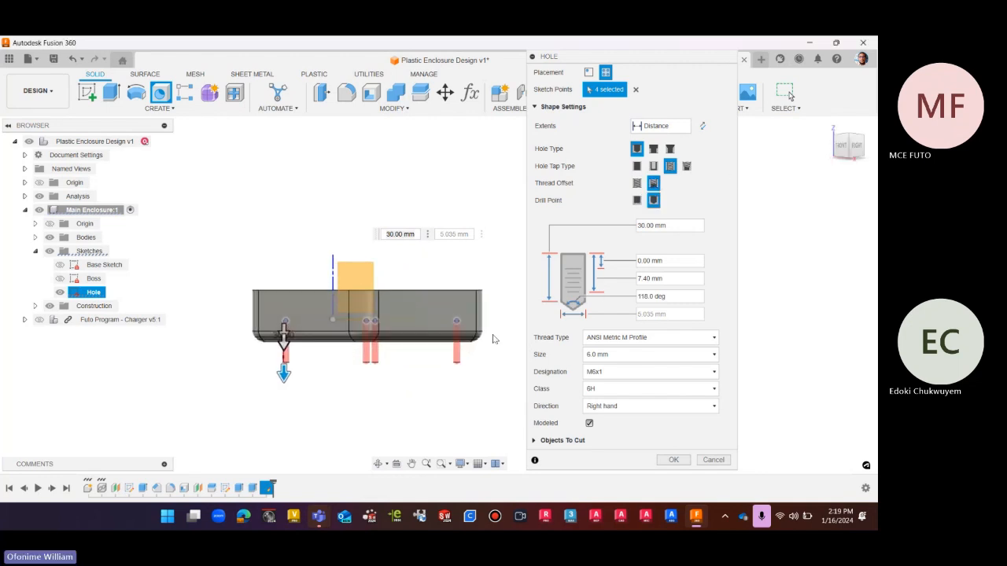
{"action": "left_click", "coordinate": [857, 149]}
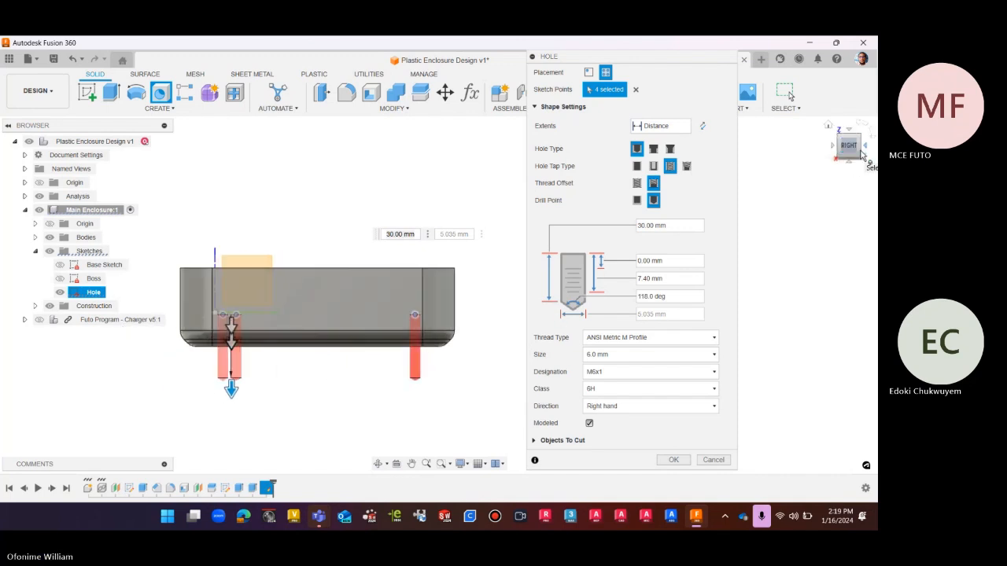
{"action": "left_click", "coordinate": [636, 182]}
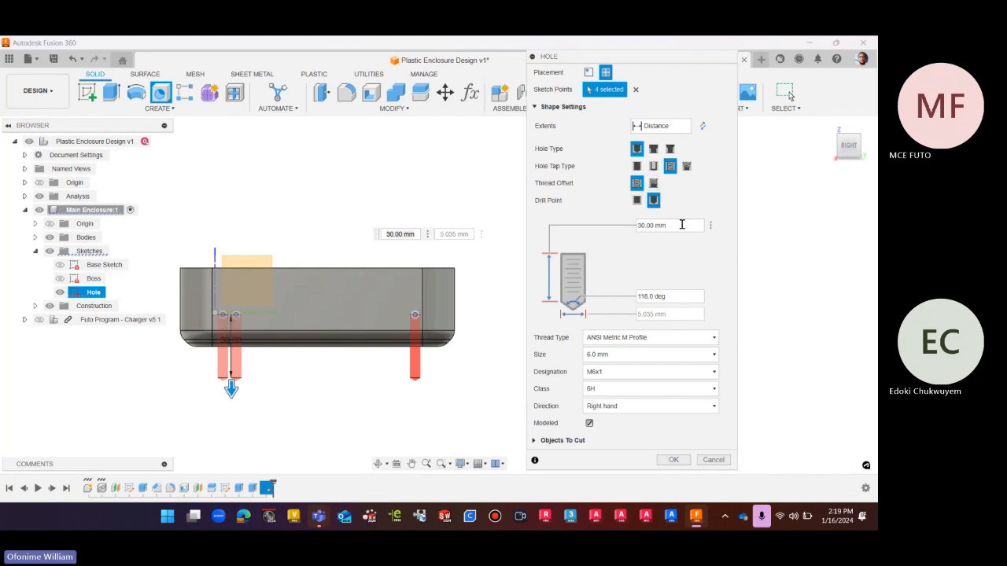
{"action": "left_click_drag", "start_coordinate": [688, 229], "coordinate": [633, 226]}
{"action": "type", "text": "10"}
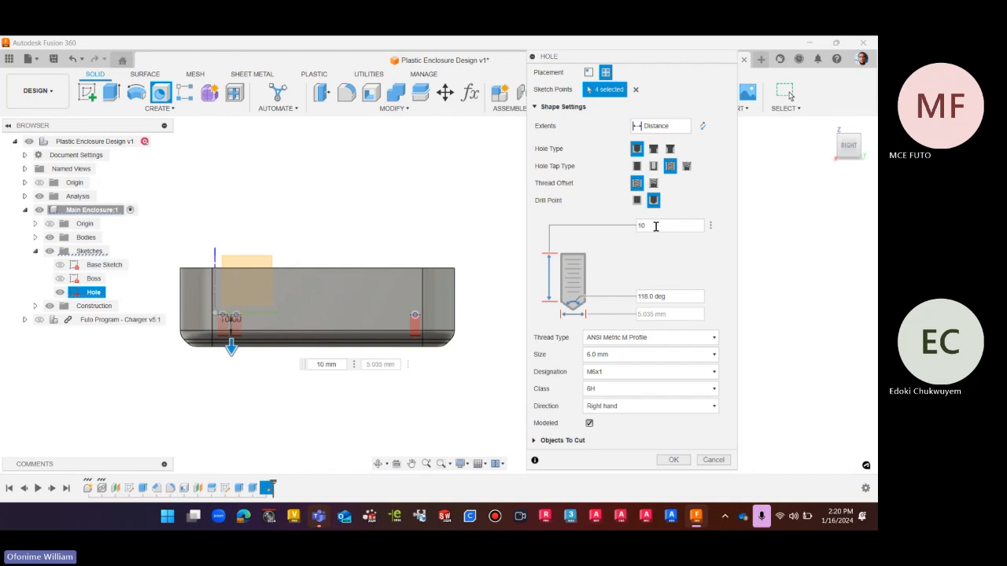
Create the four tapped holes in the corner bosses and examine the modeled thread in one boss
{"action": "left_click", "coordinate": [831, 127]}
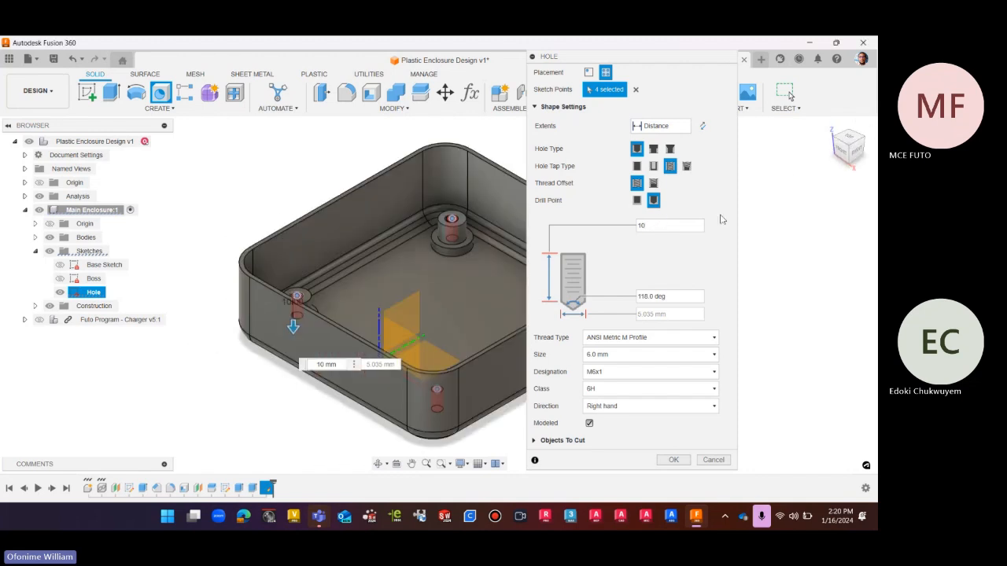
{"action": "scroll", "coordinate": [368, 251], "scroll_direction": "up", "scroll_amount": 2}
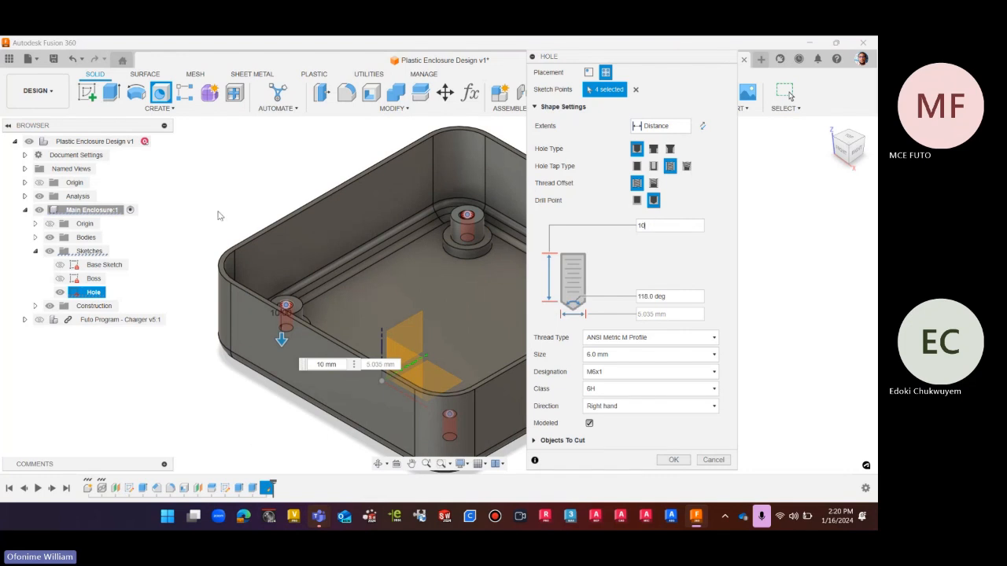
{"action": "scroll", "coordinate": [236, 223], "scroll_direction": "down", "scroll_amount": 2}
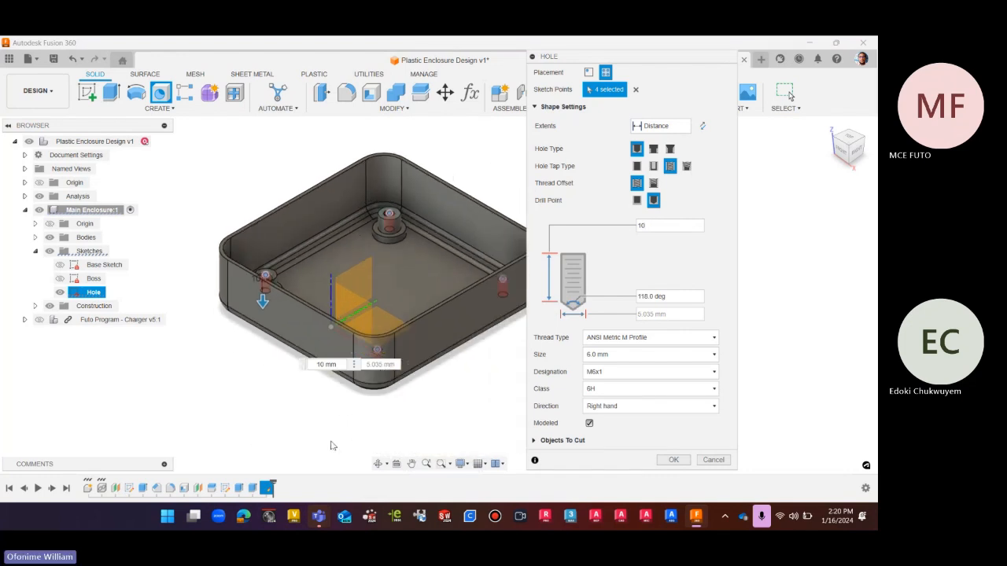
{"action": "scroll", "coordinate": [621, 450], "scroll_direction": "down", "scroll_amount": 2}
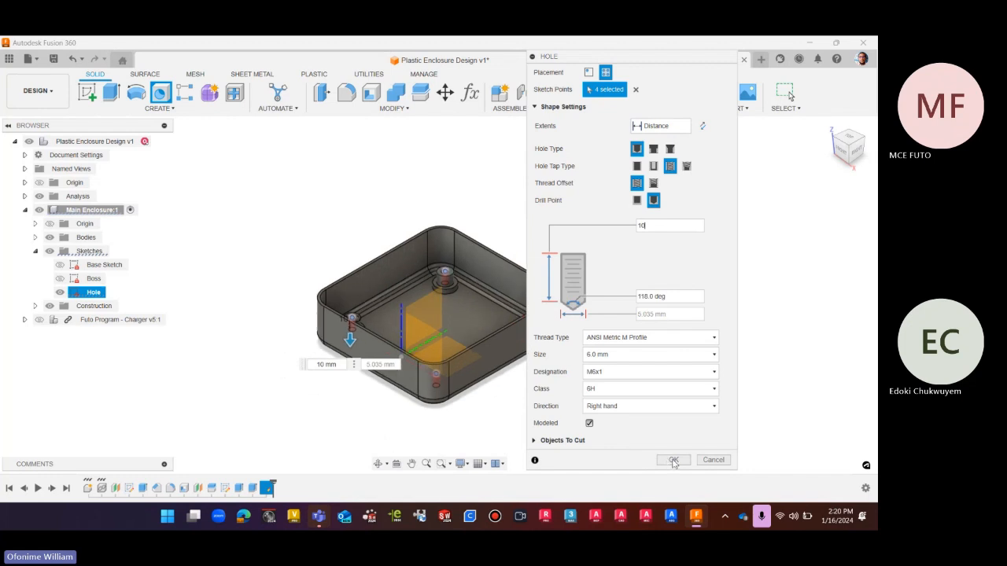
{"action": "left_click", "coordinate": [673, 460]}
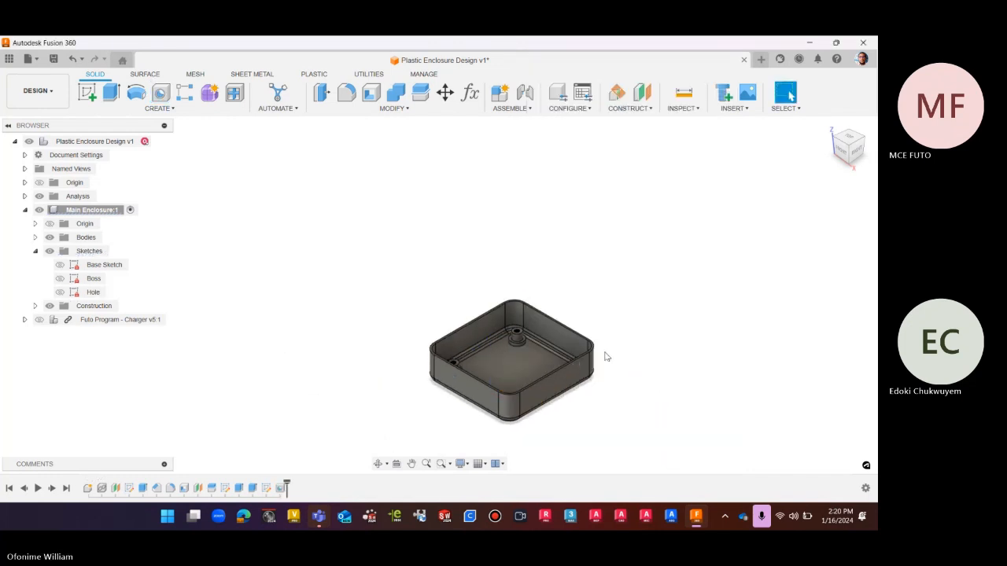
{"action": "scroll", "coordinate": [605, 357], "scroll_direction": "up", "scroll_amount": 3}
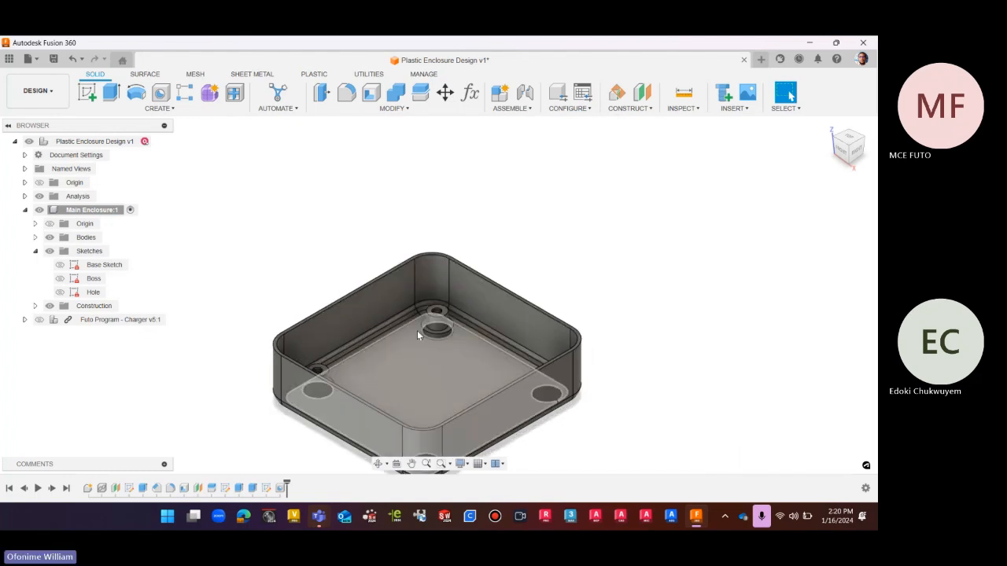
{"action": "scroll", "coordinate": [452, 306], "scroll_direction": "up", "scroll_amount": 8}
{"action": "scroll", "coordinate": [451, 305], "scroll_direction": "up", "scroll_amount": 2}
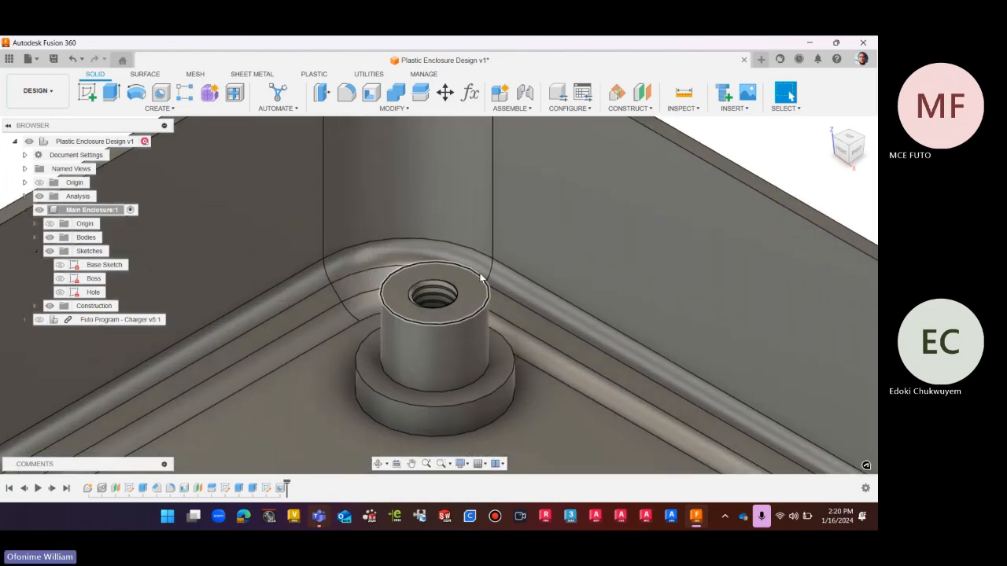
{"action": "scroll", "coordinate": [474, 265], "scroll_direction": "down", "scroll_amount": 5}
{"action": "scroll", "coordinate": [469, 265], "scroll_direction": "down", "scroll_amount": 2}
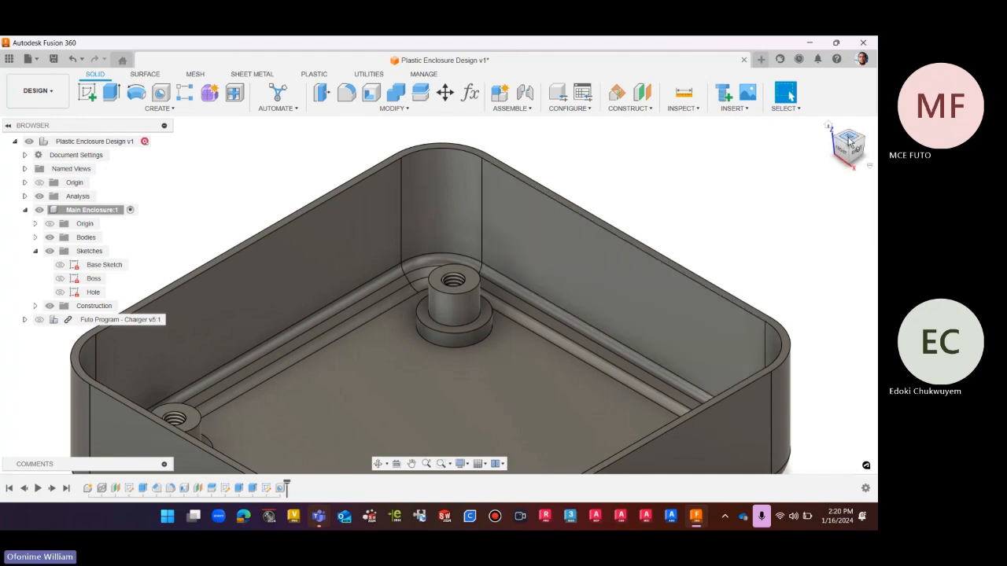
Edit the tapped hole feature on the four corner bosses and change its hole type to counterbore
{"action": "left_click", "coordinate": [846, 142]}
{"action": "scroll", "coordinate": [541, 293], "scroll_direction": "down", "scroll_amount": 2}
{"action": "scroll", "coordinate": [539, 293], "scroll_direction": "up", "scroll_amount": 1}
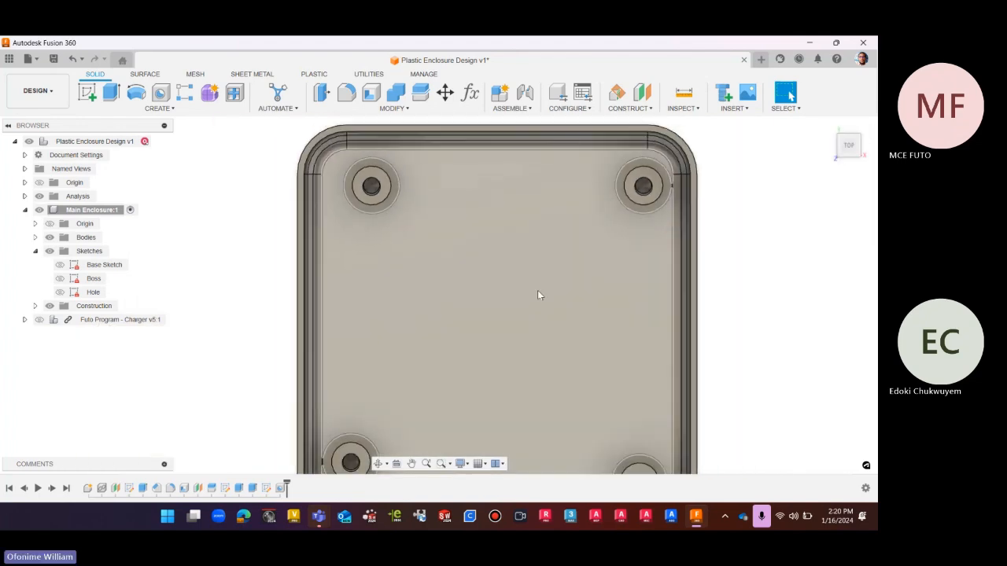
{"action": "scroll", "coordinate": [538, 292], "scroll_direction": "up", "scroll_amount": 1}
{"action": "middle_click_drag", "start_coordinate": [538, 292], "coordinate": [602, 330]}
{"action": "left_click", "coordinate": [279, 490]}
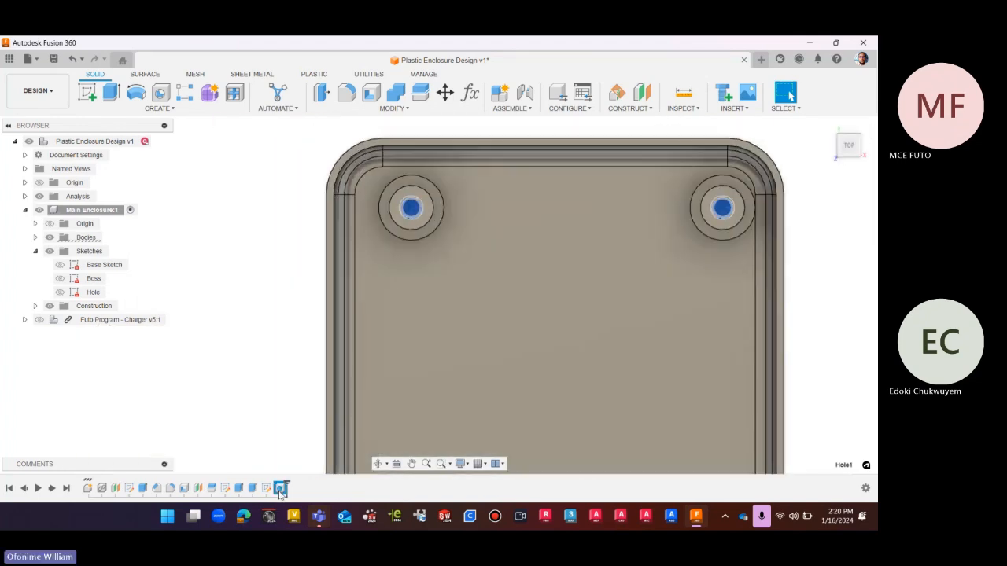
{"action": "right_click", "coordinate": [279, 490]}
{"action": "left_click", "coordinate": [293, 379]}
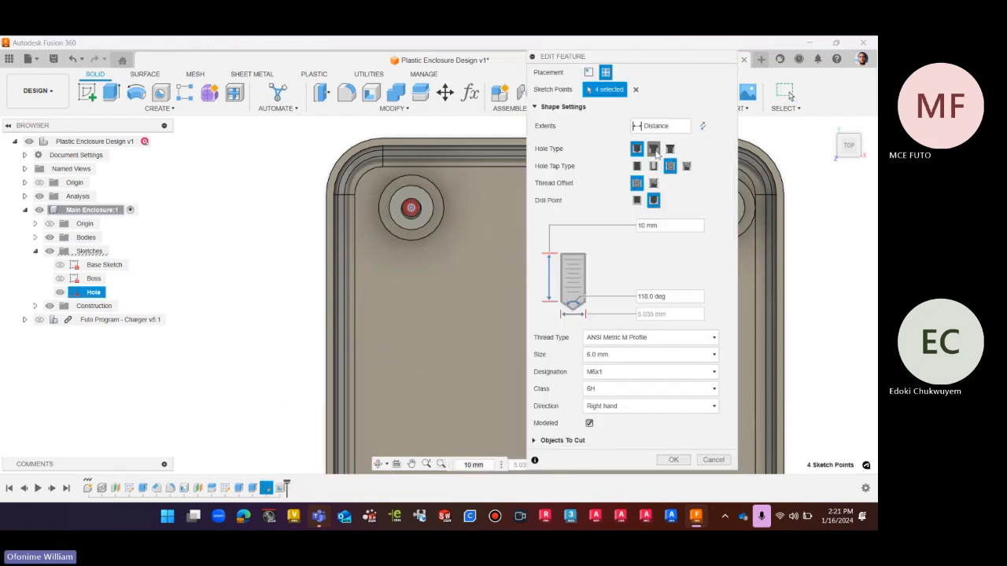
{"action": "left_click", "coordinate": [655, 150]}
Examine the counterbore preview on the corner bosses from above and at an angle
{"action": "scroll", "coordinate": [281, 228], "scroll_direction": "down", "scroll_amount": 6}
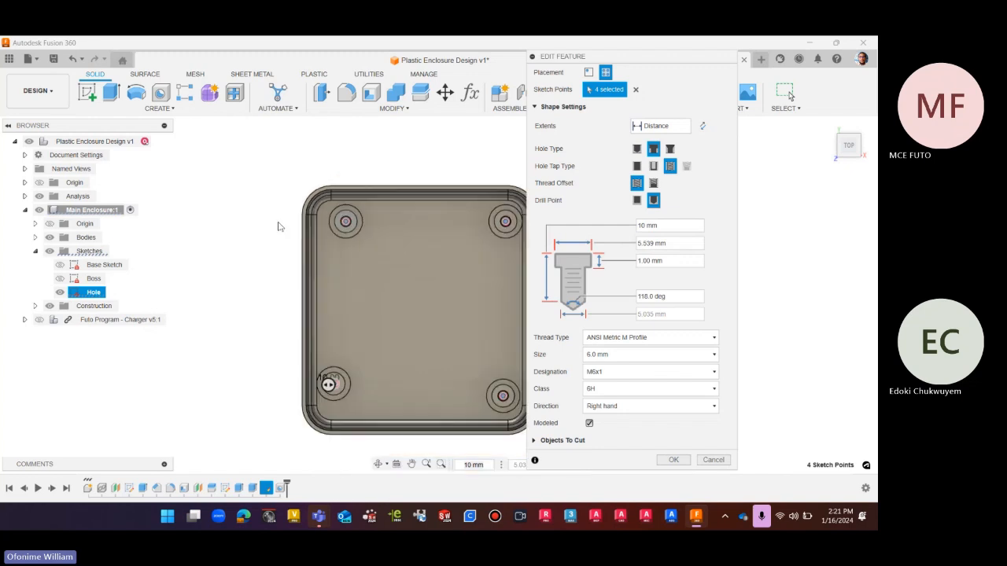
{"action": "left_click", "coordinate": [844, 144]}
{"action": "scroll", "coordinate": [417, 225], "scroll_direction": "up", "scroll_amount": 8}
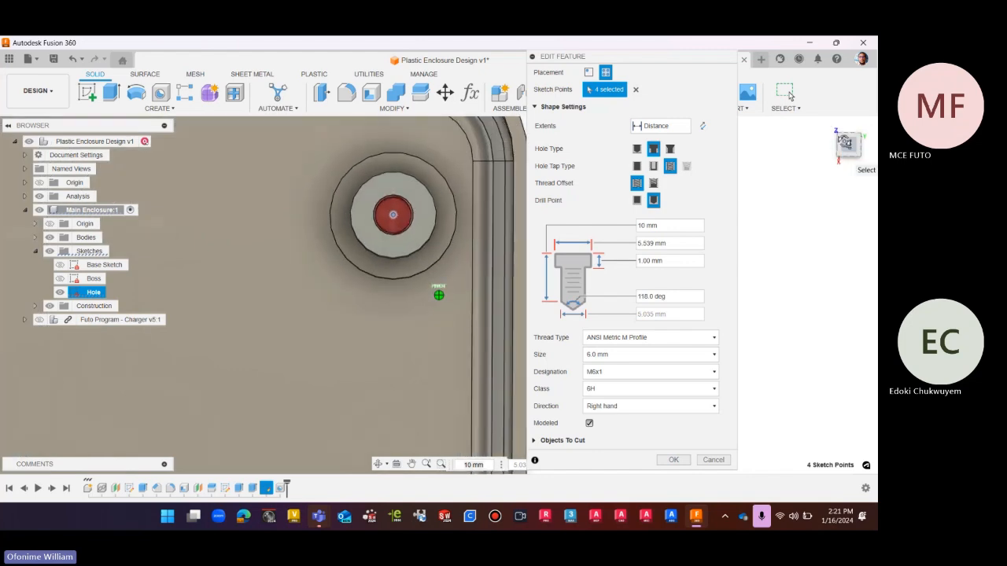
{"action": "left_click", "coordinate": [837, 132]}
{"action": "left_click_drag", "start_coordinate": [838, 132], "coordinate": [828, 123]}
{"action": "scroll", "coordinate": [422, 335], "scroll_direction": "down", "scroll_amount": 1}
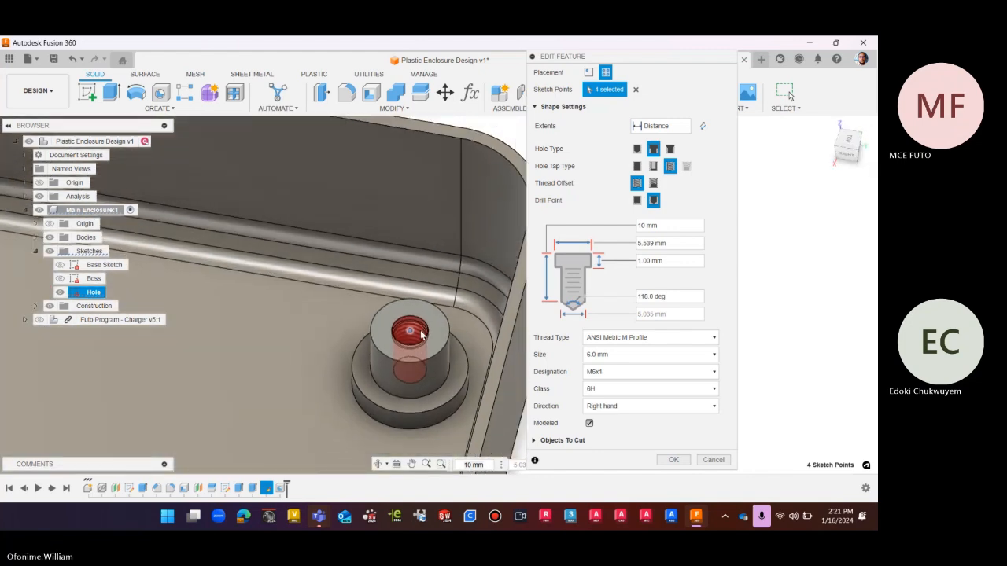
{"action": "scroll", "coordinate": [424, 336], "scroll_direction": "up", "scroll_amount": 4}
{"action": "scroll", "coordinate": [425, 330], "scroll_direction": "up", "scroll_amount": 3}
{"action": "scroll", "coordinate": [421, 249], "scroll_direction": "down", "scroll_amount": 3}
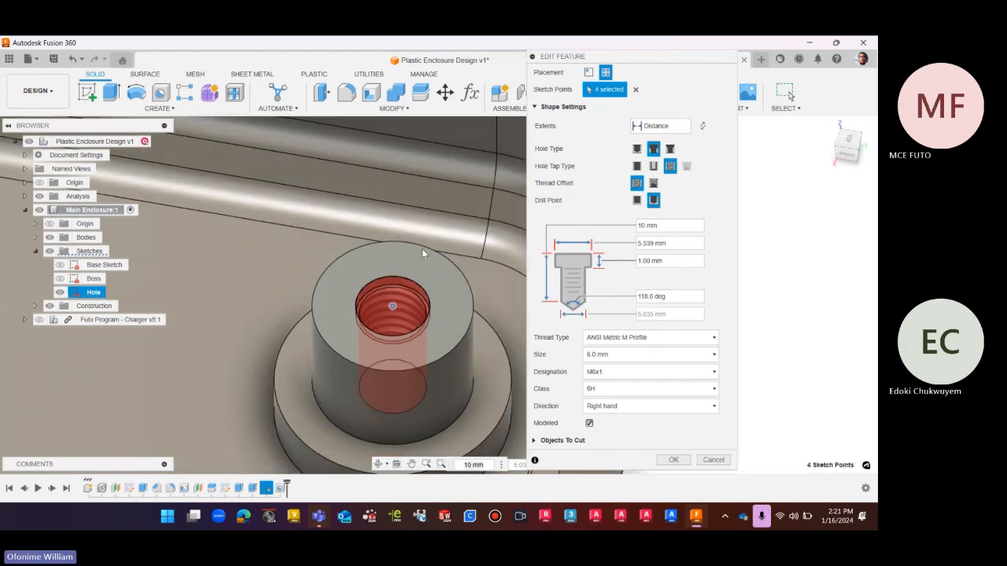
{"action": "scroll", "coordinate": [480, 244], "scroll_direction": "down", "scroll_amount": 4}
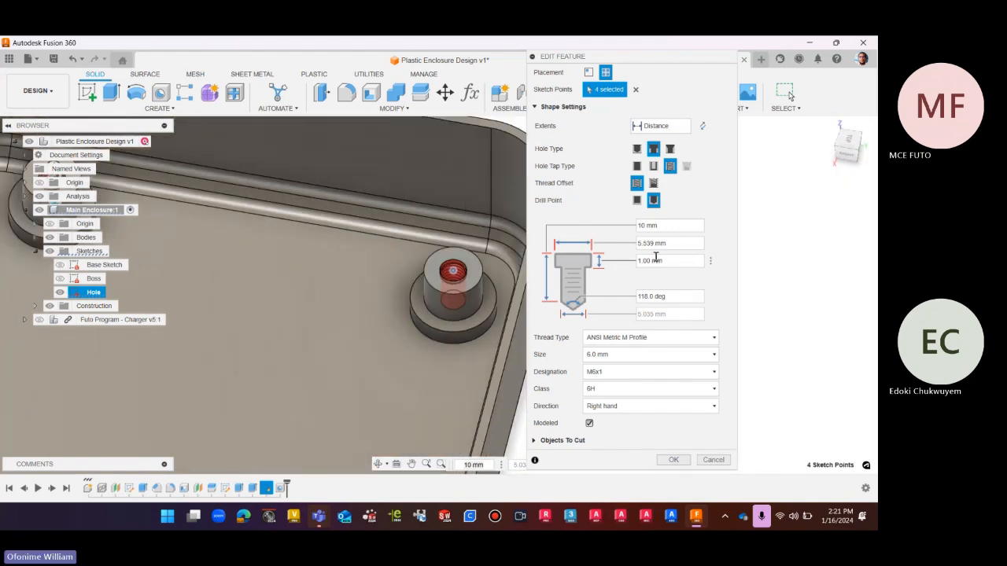
Set the counterbore depth to 2 mm and apply the change to the four boss holes
{"action": "left_click_drag", "start_coordinate": [676, 261], "coordinate": [640, 263]}
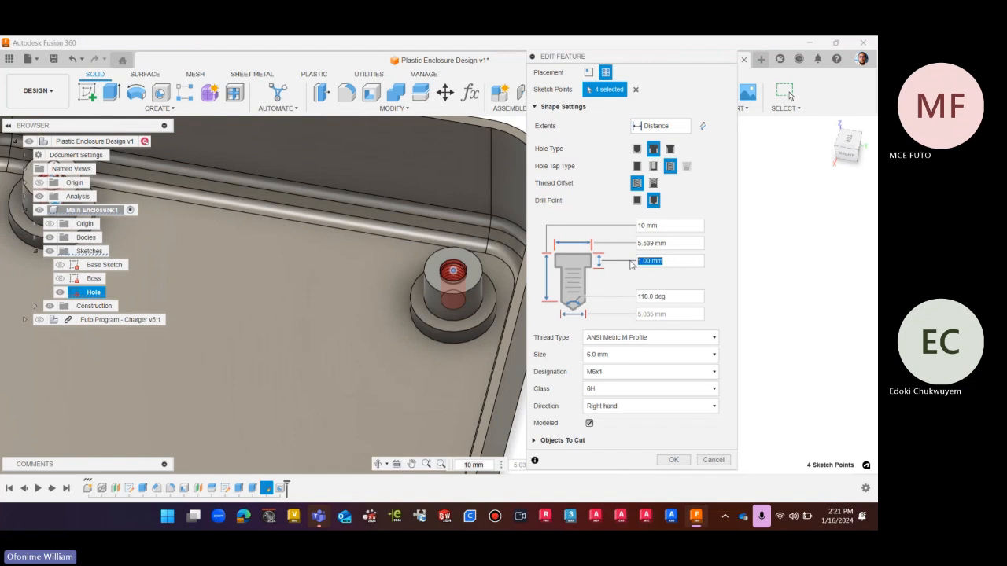
{"action": "type", "text": "2"}
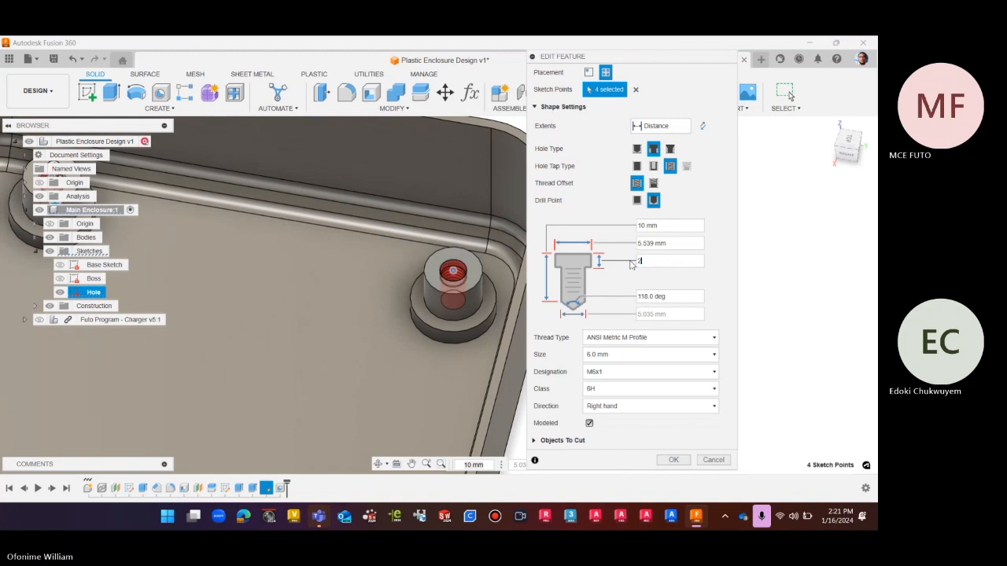
{"action": "scroll", "coordinate": [471, 286], "scroll_direction": "up", "scroll_amount": 5}
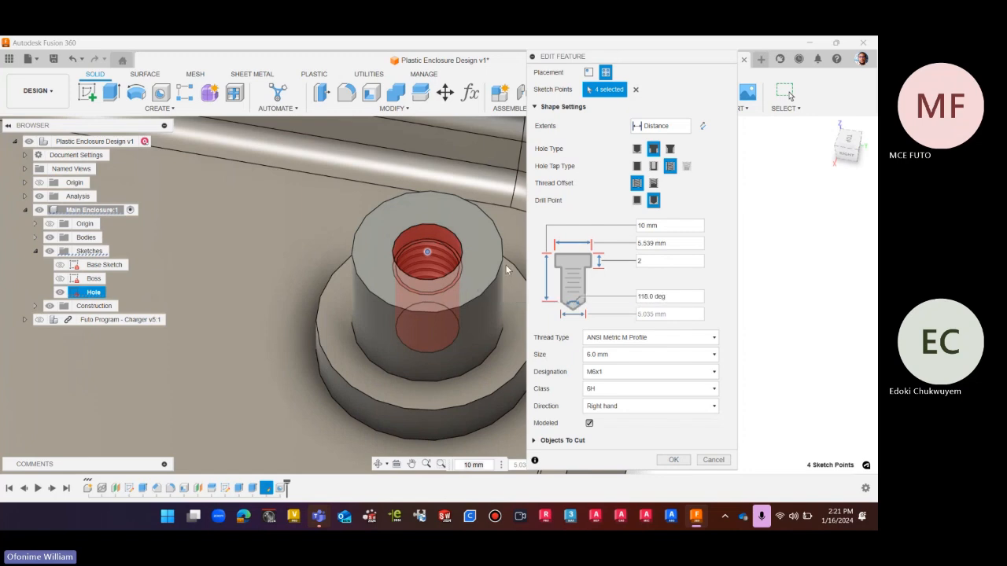
{"action": "scroll", "coordinate": [438, 195], "scroll_direction": "down", "scroll_amount": 5}
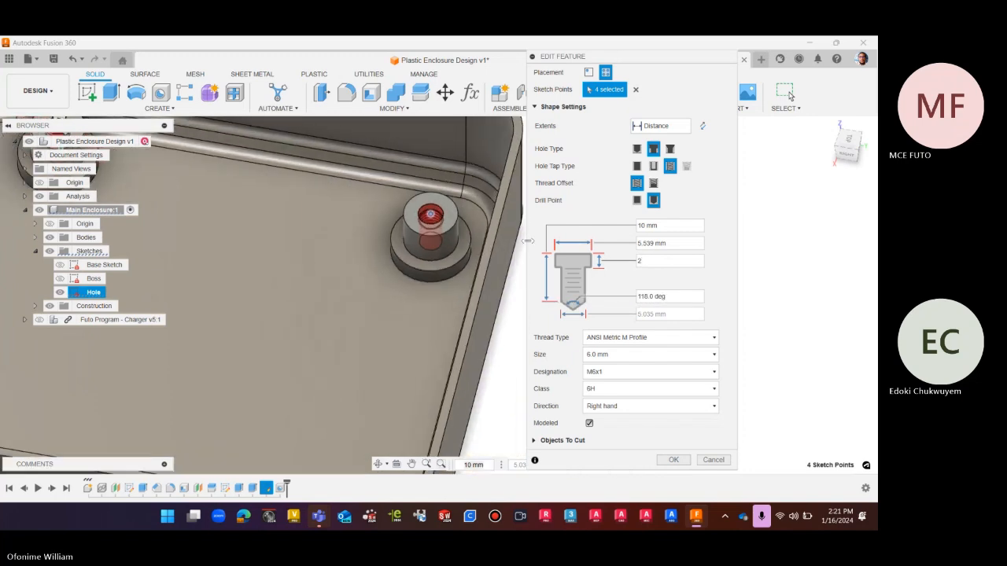
{"action": "left_click", "coordinate": [847, 141]}
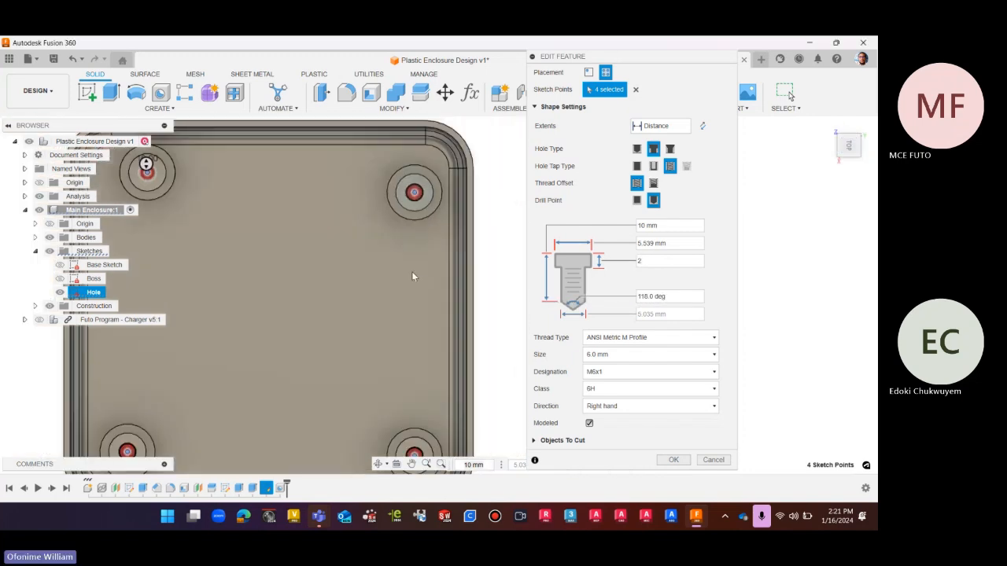
{"action": "scroll", "coordinate": [486, 227], "scroll_direction": "down", "scroll_amount": 2}
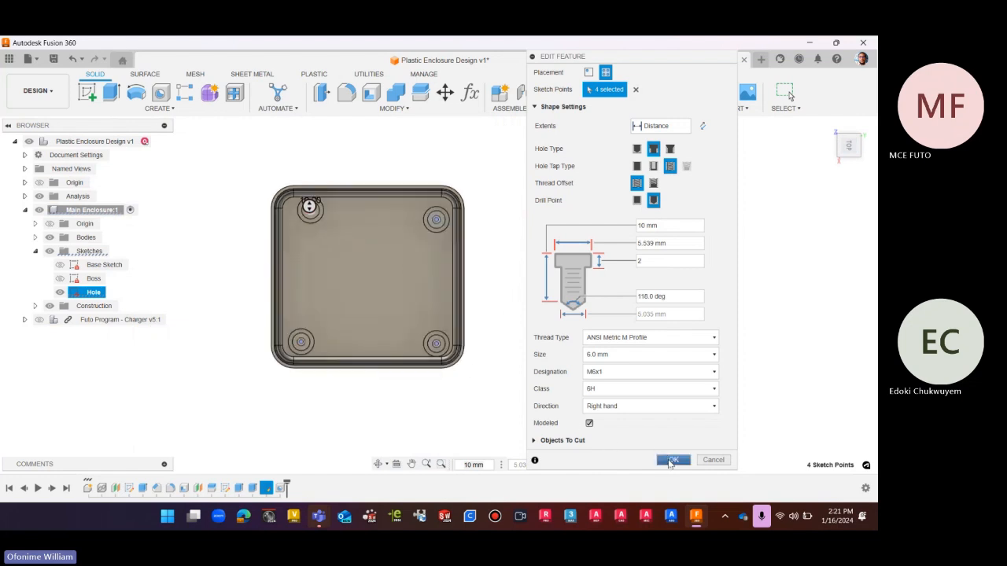
{"action": "left_click", "coordinate": [672, 460]}
Turn on the Section2 analysis to cut through the enclosure
{"action": "scroll", "coordinate": [353, 222], "scroll_direction": "up", "scroll_amount": 4}
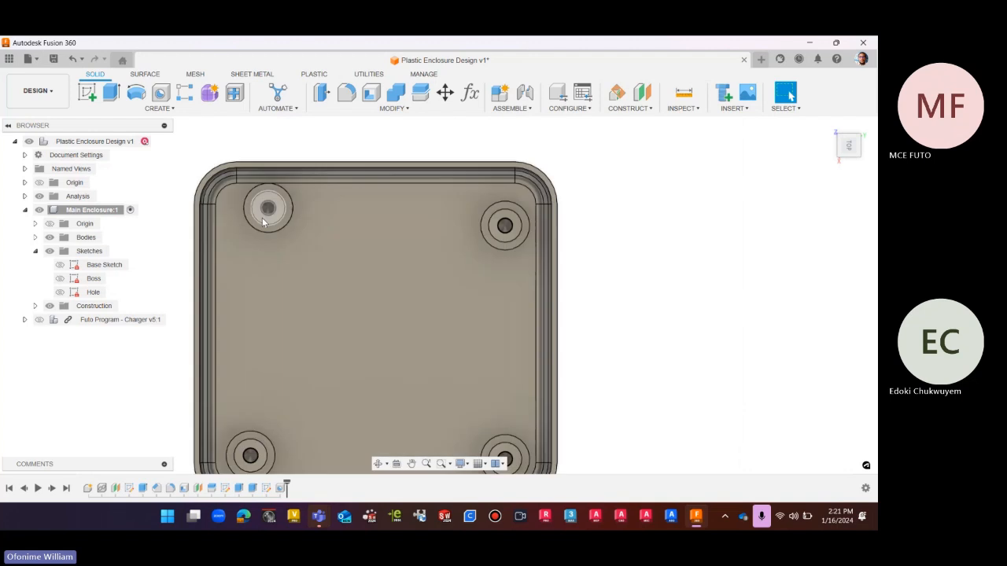
{"action": "scroll", "coordinate": [264, 223], "scroll_direction": "up", "scroll_amount": 3}
{"action": "scroll", "coordinate": [613, 282], "scroll_direction": "down", "scroll_amount": 5}
{"action": "left_click_drag", "start_coordinate": [848, 147], "coordinate": [850, 143]}
{"action": "middle_click_drag", "start_coordinate": [629, 282], "coordinate": [710, 241], "text": "shift"}
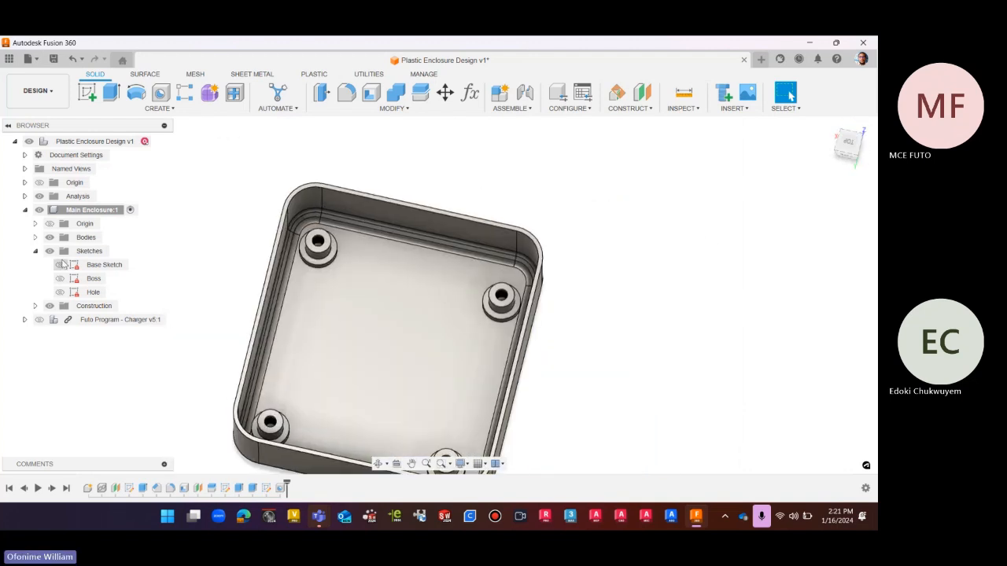
{"action": "left_click", "coordinate": [24, 209]}
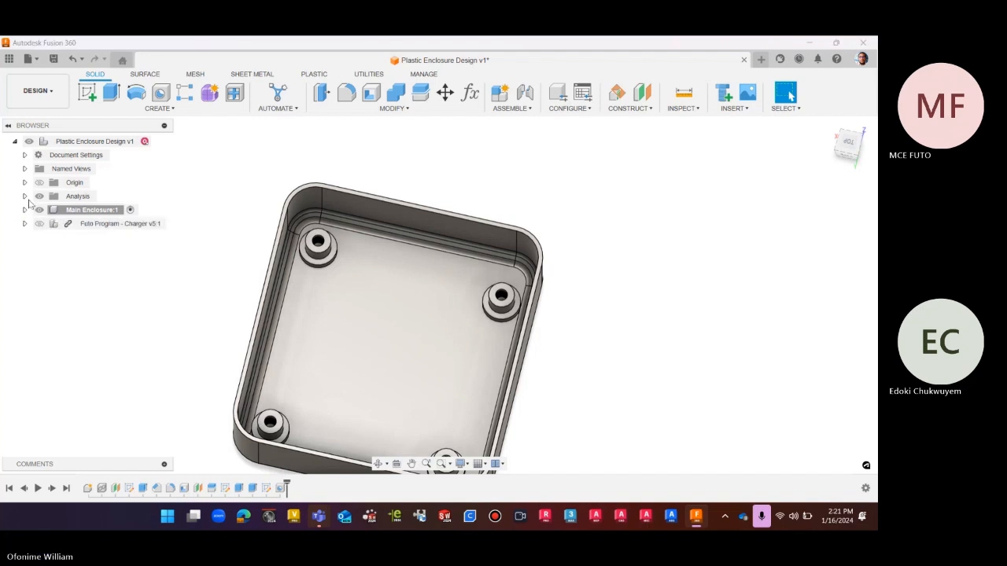
{"action": "left_click", "coordinate": [25, 195]}
{"action": "left_click", "coordinate": [49, 211]}
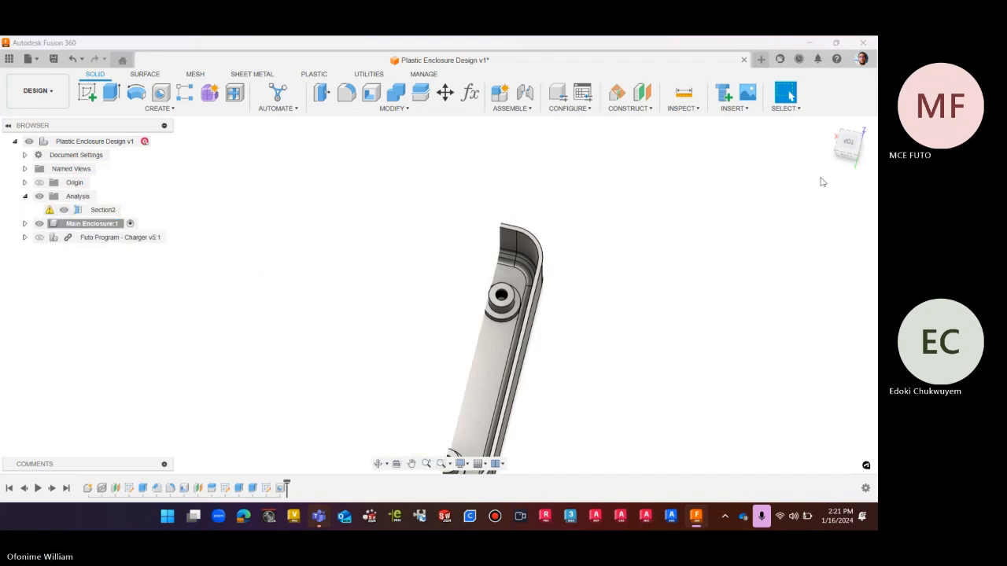
Examine the counterbored, threaded hole in the sectioned boss from the right side view
{"action": "left_click", "coordinate": [829, 126]}
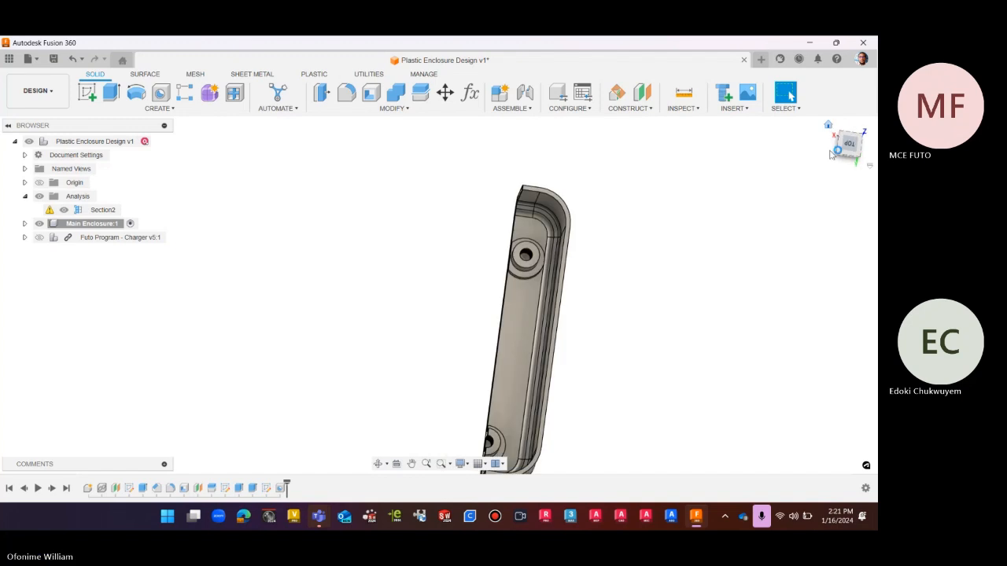
{"action": "left_click", "coordinate": [857, 159]}
{"action": "left_click", "coordinate": [856, 158]}
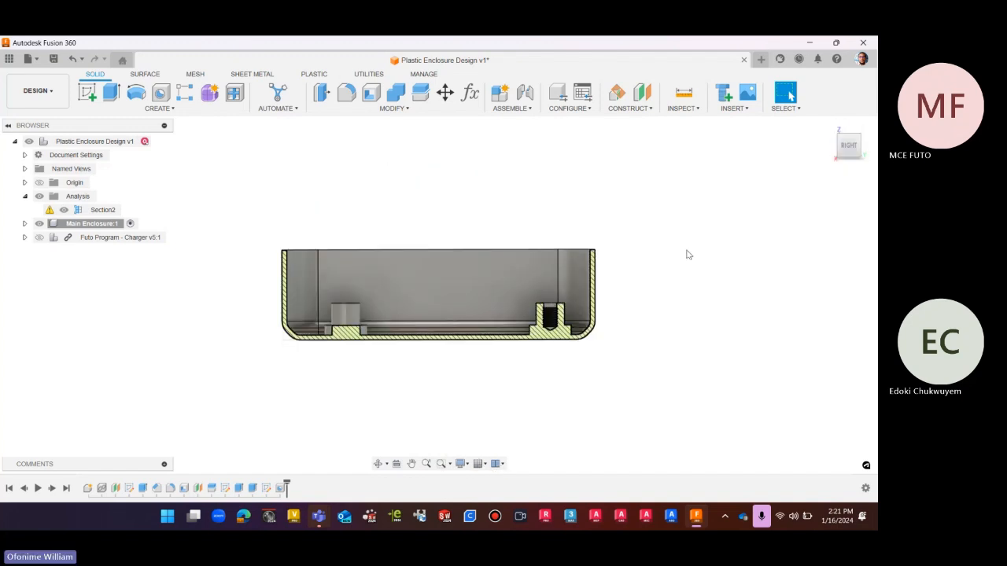
{"action": "scroll", "coordinate": [562, 342], "scroll_direction": "up", "scroll_amount": 6}
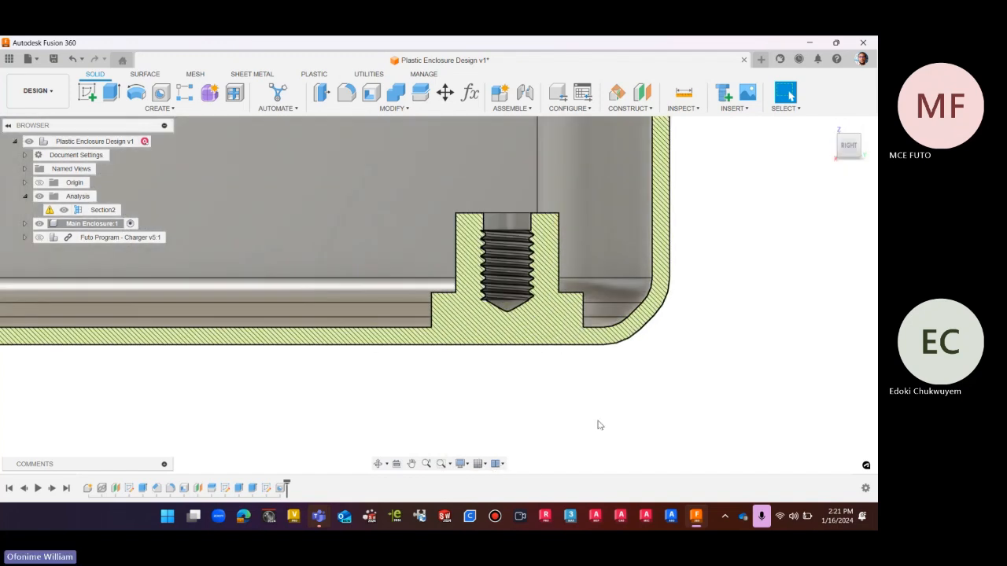
{"action": "scroll", "coordinate": [570, 422], "scroll_direction": "down", "scroll_amount": 3}
{"action": "scroll", "coordinate": [562, 427], "scroll_direction": "down", "scroll_amount": 5}
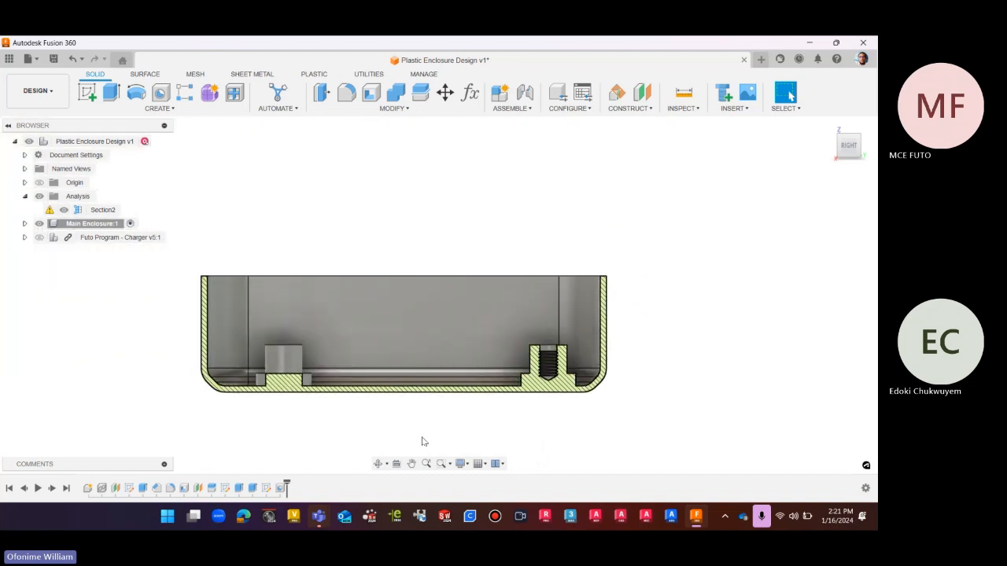
Open the Section2 analysis for editing and show the Futo Program - Charger board inside the enclosure
{"action": "left_click", "coordinate": [49, 211]}
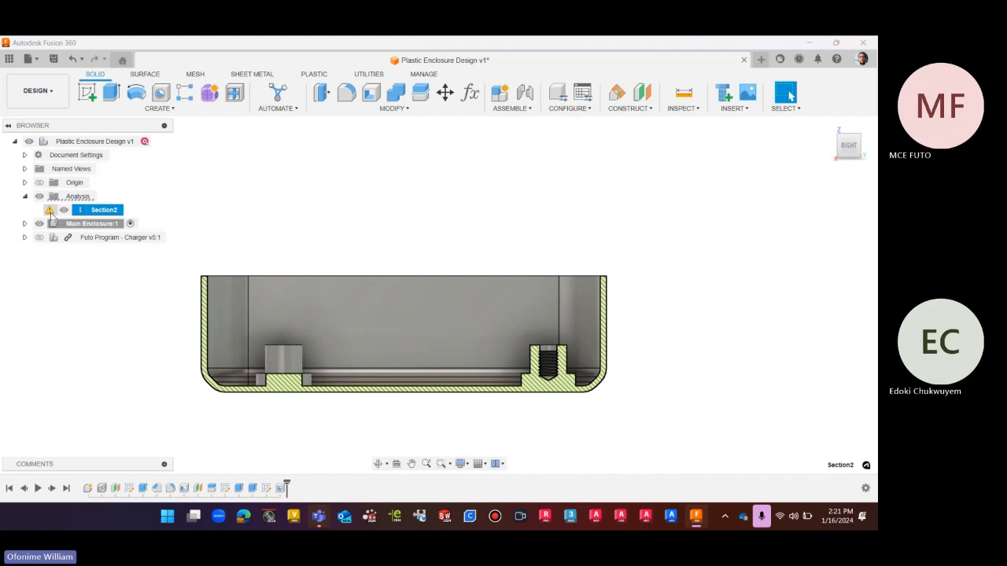
{"action": "right_click", "coordinate": [51, 218]}
{"action": "left_click", "coordinate": [75, 235]}
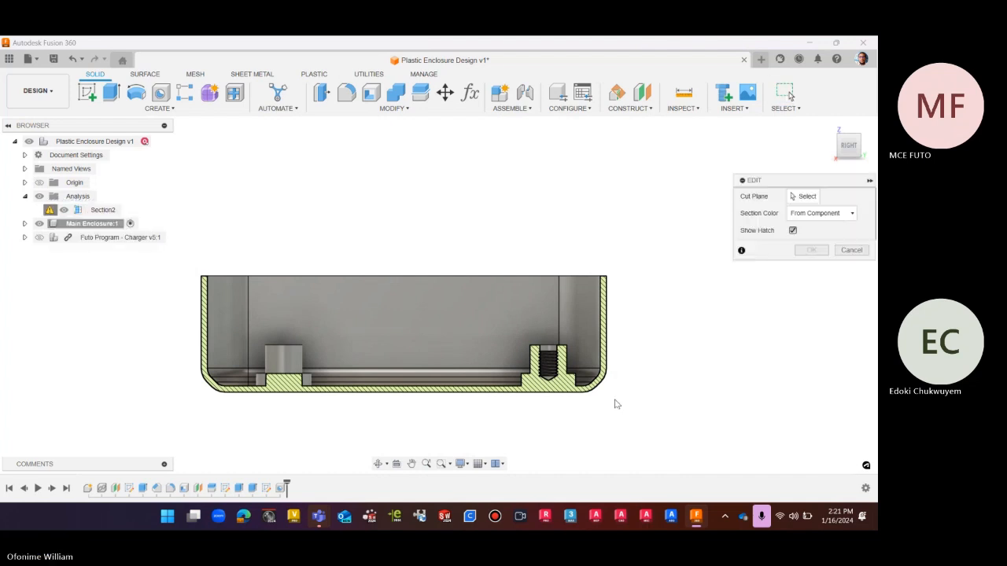
{"action": "left_click", "coordinate": [830, 129]}
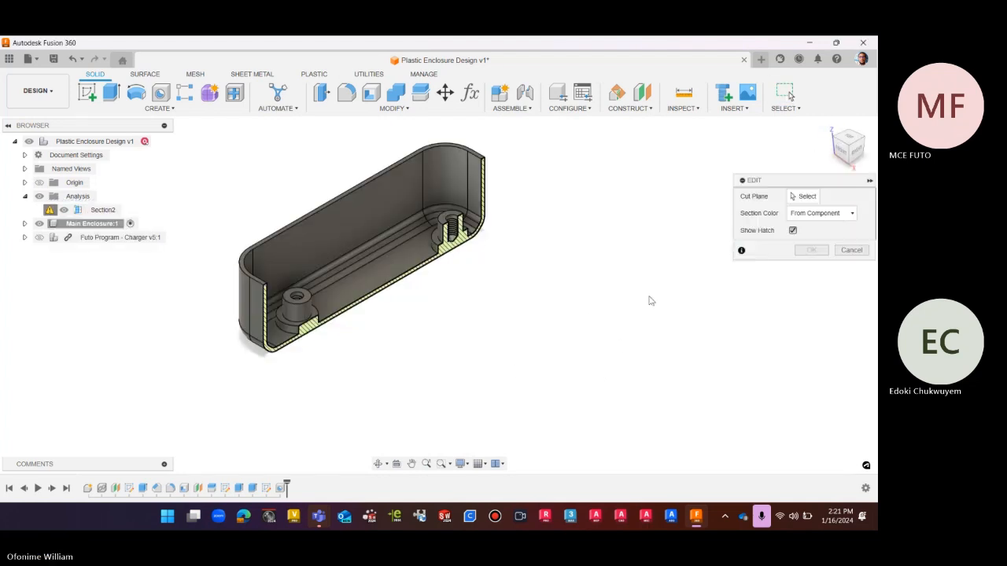
{"action": "scroll", "coordinate": [246, 350], "scroll_direction": "up", "scroll_amount": 2}
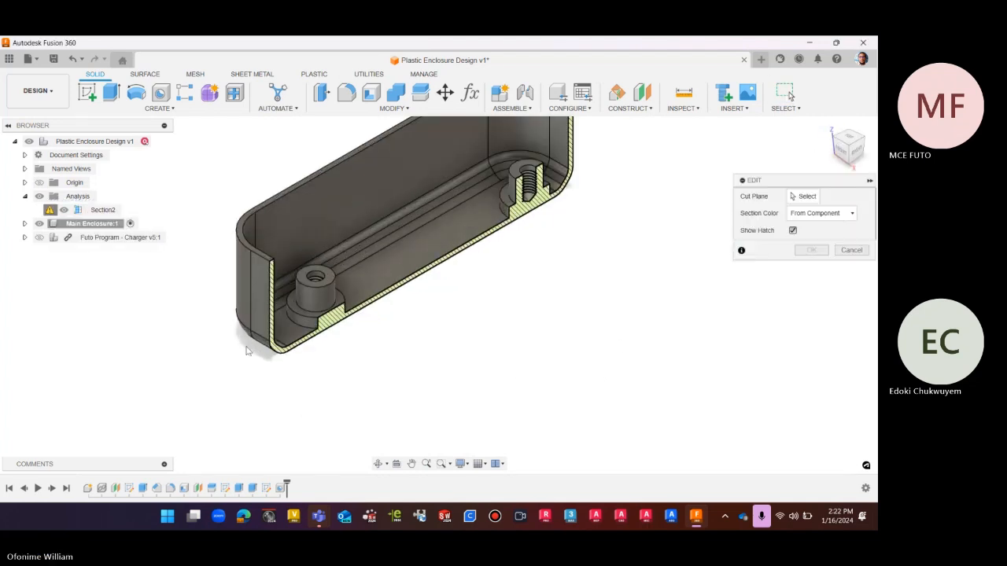
{"action": "left_click", "coordinate": [40, 238]}
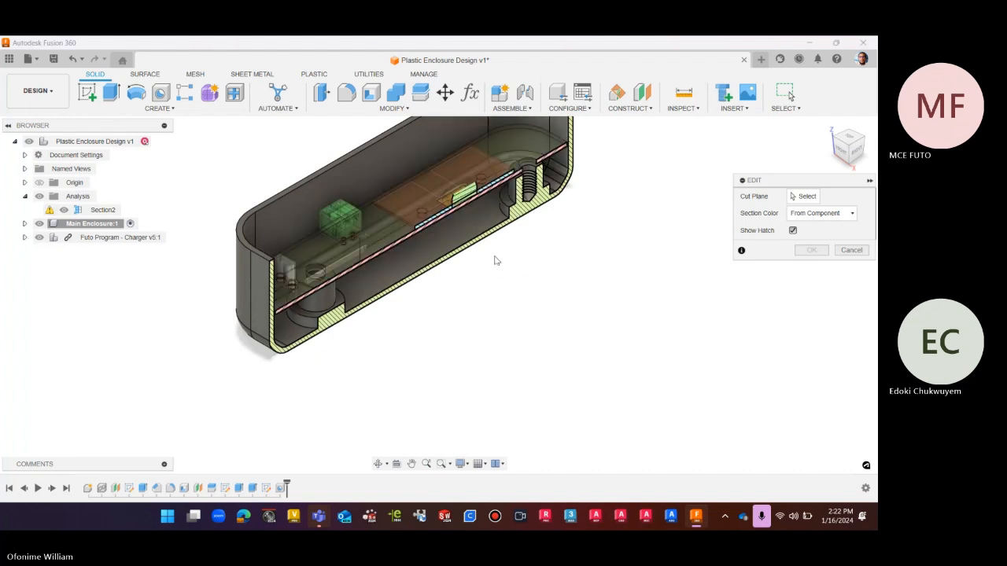
{"action": "scroll", "coordinate": [487, 314], "scroll_direction": "down", "scroll_amount": 3}
Show the Main Enclosure's origin planes and redefine the Section2 cut on the YZ plane at a distance of 50 mm
{"action": "left_click", "coordinate": [24, 224]}
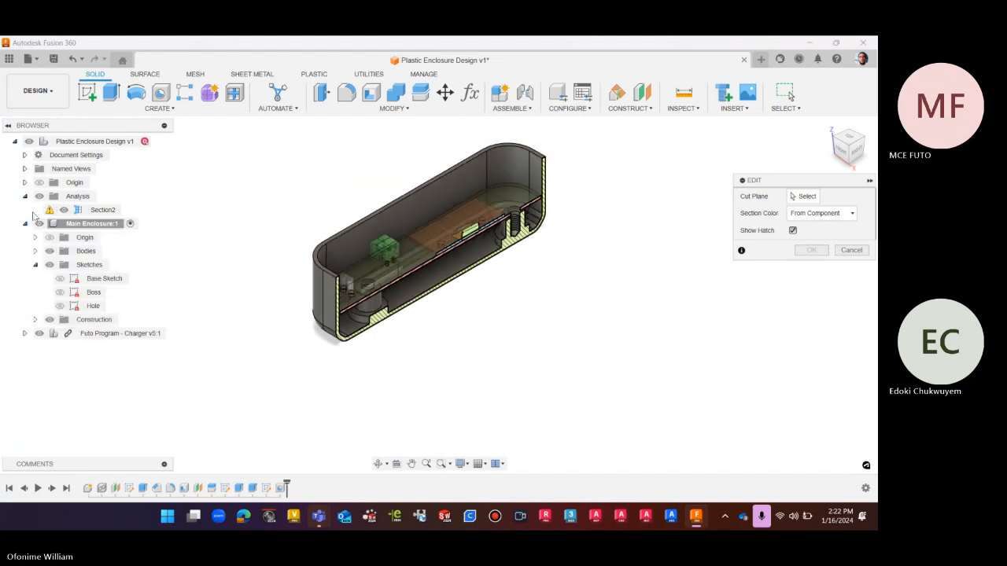
{"action": "left_click", "coordinate": [35, 251]}
{"action": "left_click", "coordinate": [35, 251]}
{"action": "left_click", "coordinate": [49, 237]}
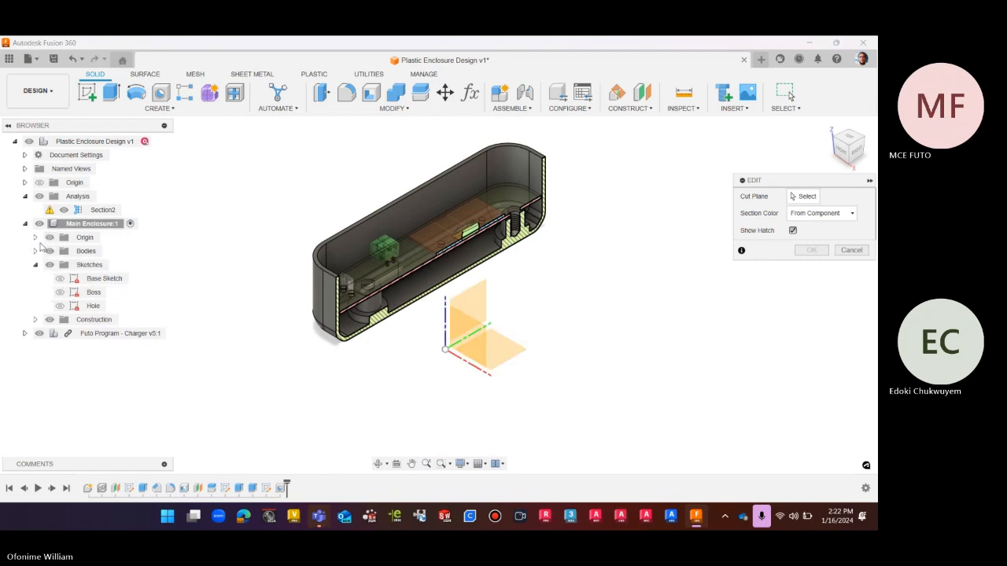
{"action": "left_click", "coordinate": [802, 196]}
{"action": "left_click", "coordinate": [466, 314]}
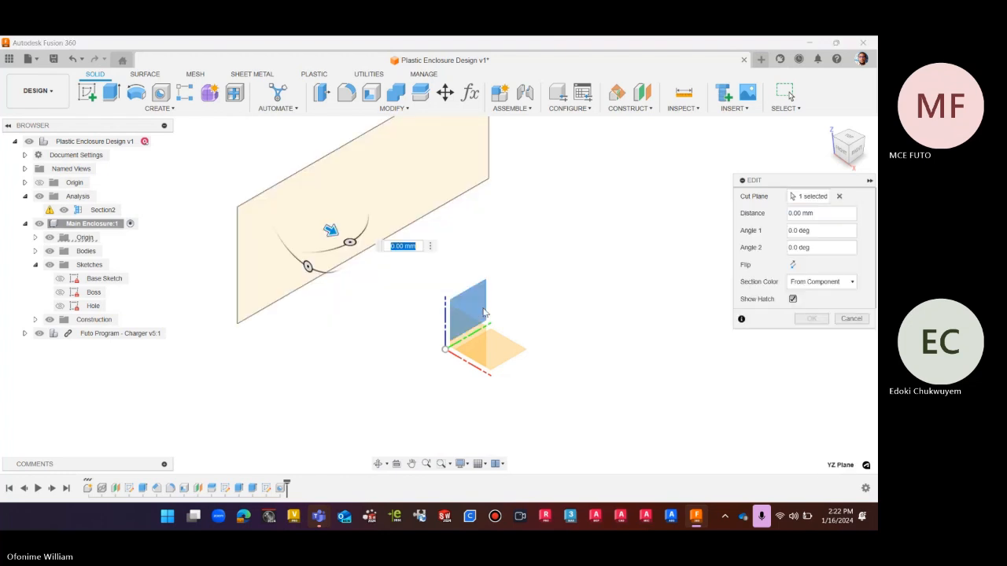
{"action": "left_click_drag", "start_coordinate": [332, 231], "coordinate": [392, 308]}
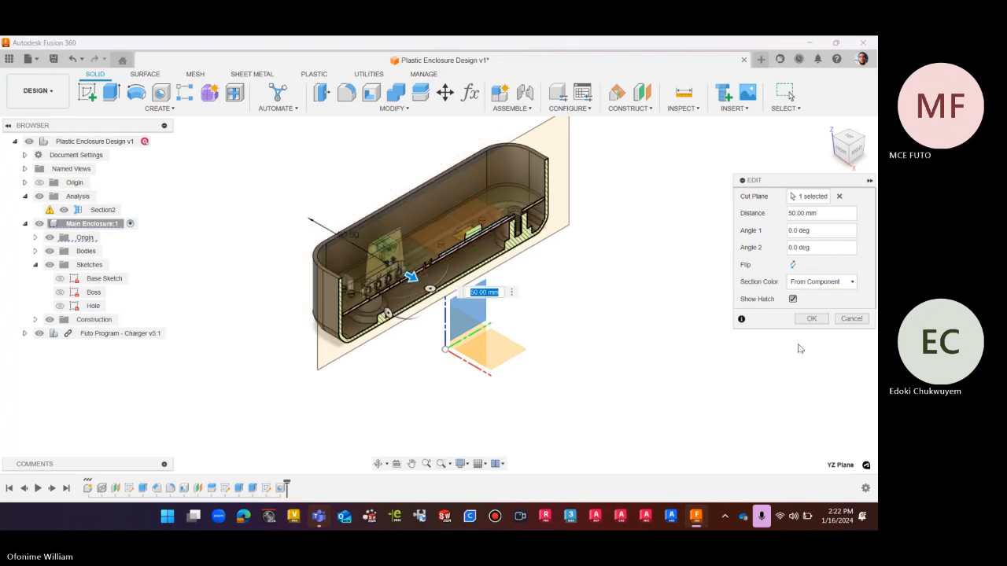
{"action": "left_click", "coordinate": [811, 319]}
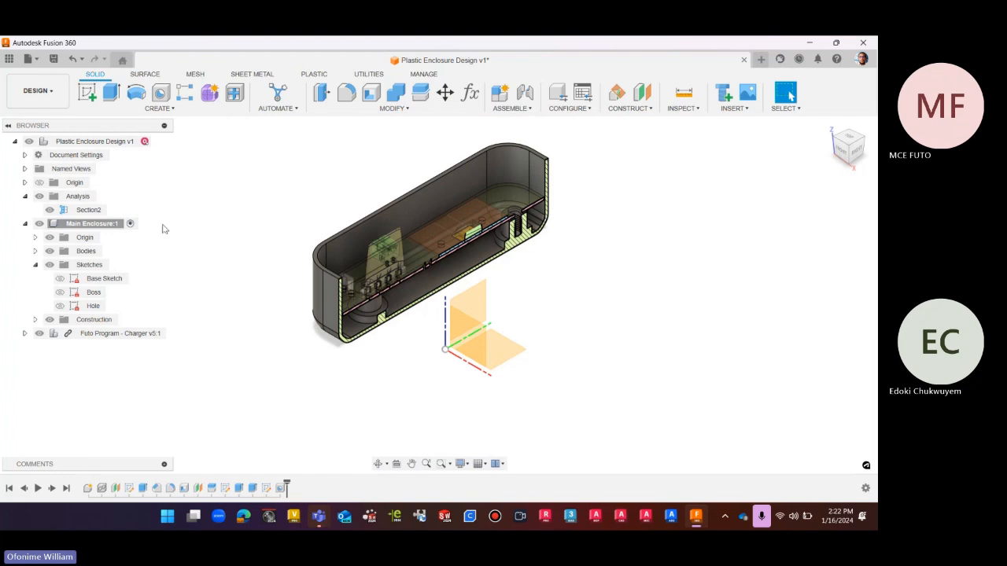
Collapse the Analysis and Sketches folders and take a closer look at the sectioned board on its bosses
{"action": "left_click", "coordinate": [24, 196]}
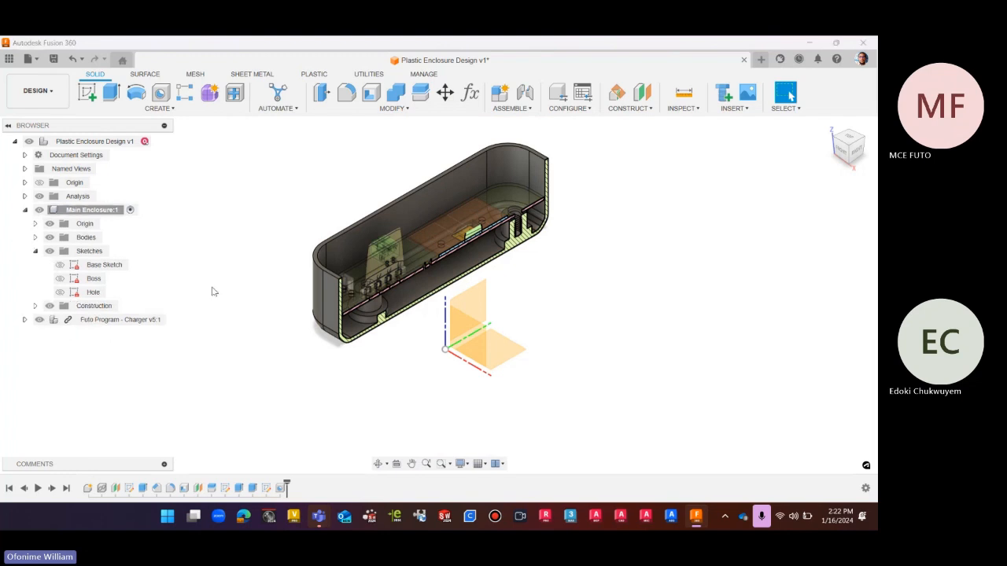
{"action": "left_click", "coordinate": [35, 251]}
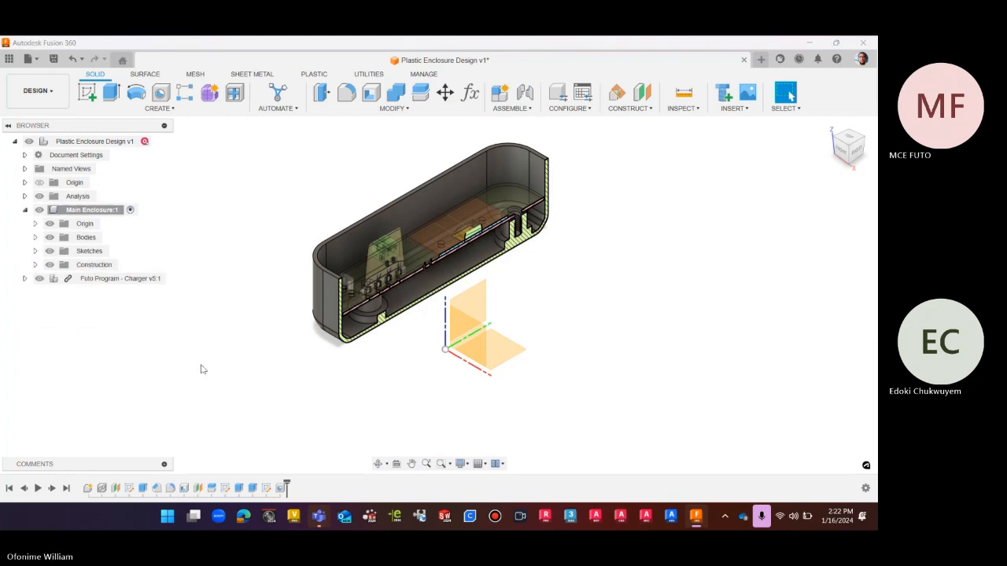
{"action": "scroll", "coordinate": [495, 128], "scroll_direction": "up", "scroll_amount": 5}
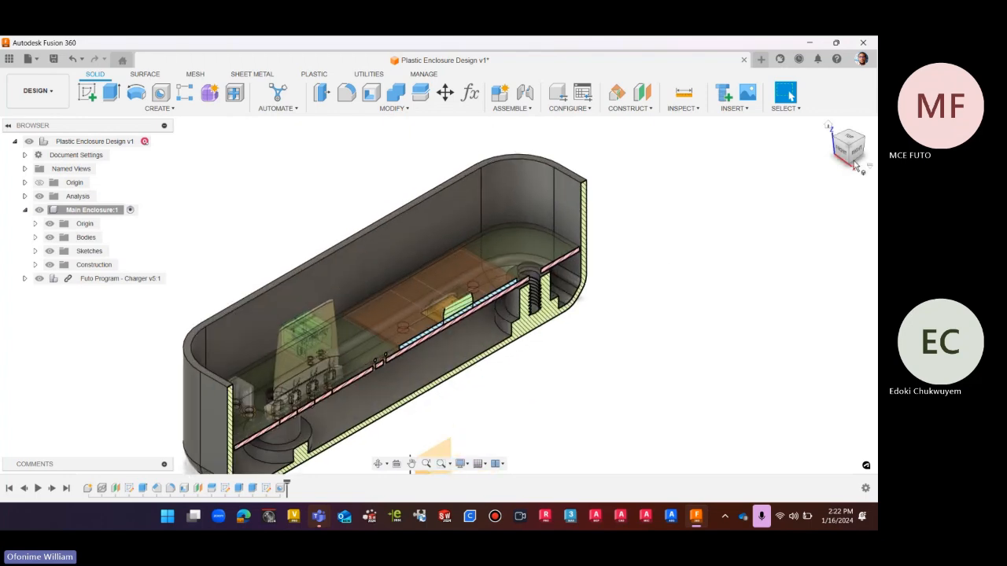
Examine how the charger board's mounting hole lines up with the sectioned threaded boss from the right side, and return to the home view
{"action": "left_click", "coordinate": [856, 162]}
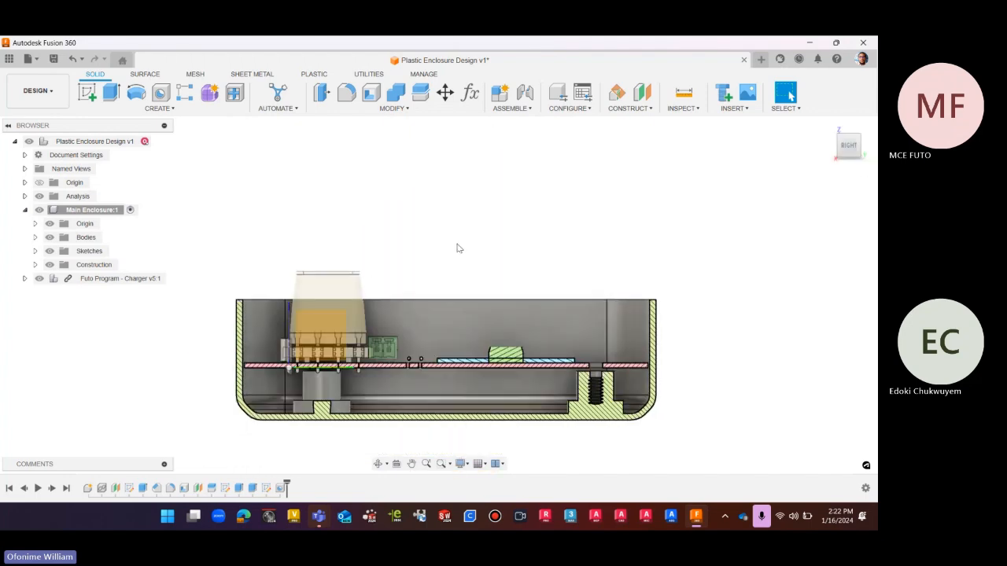
{"action": "scroll", "coordinate": [578, 350], "scroll_direction": "up", "scroll_amount": 10}
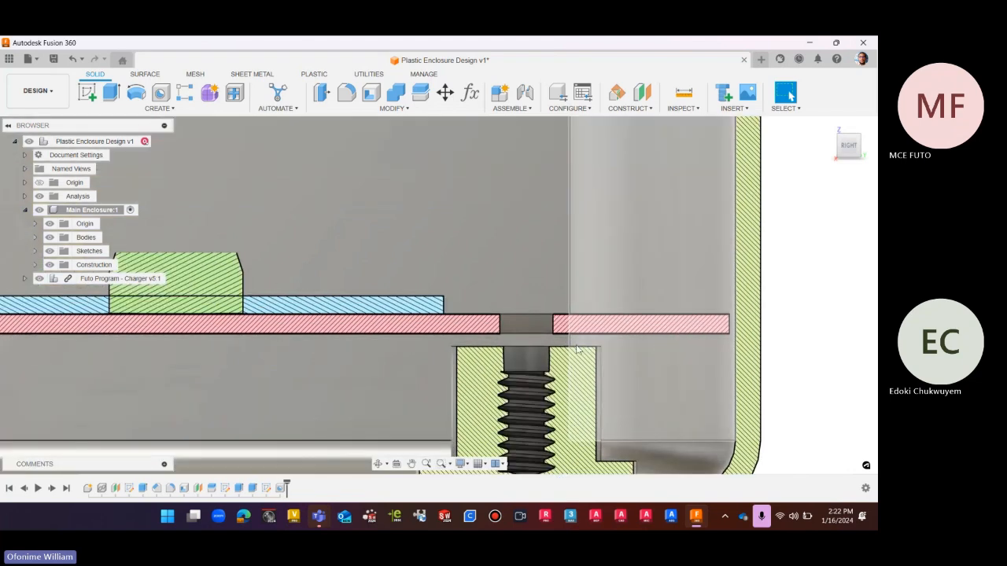
{"action": "scroll", "coordinate": [578, 350], "scroll_direction": "up", "scroll_amount": 2}
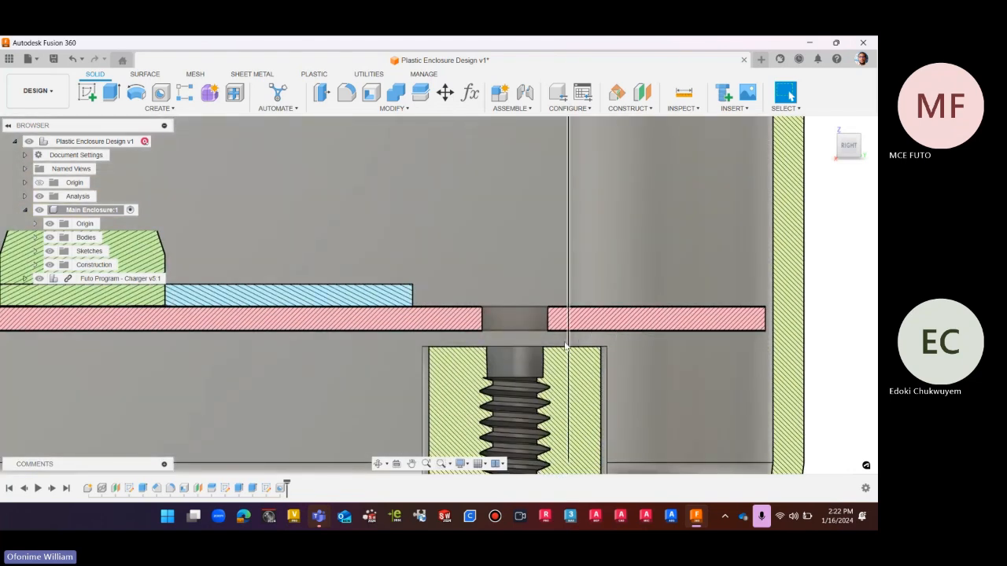
{"action": "scroll", "coordinate": [548, 347], "scroll_direction": "down", "scroll_amount": 3}
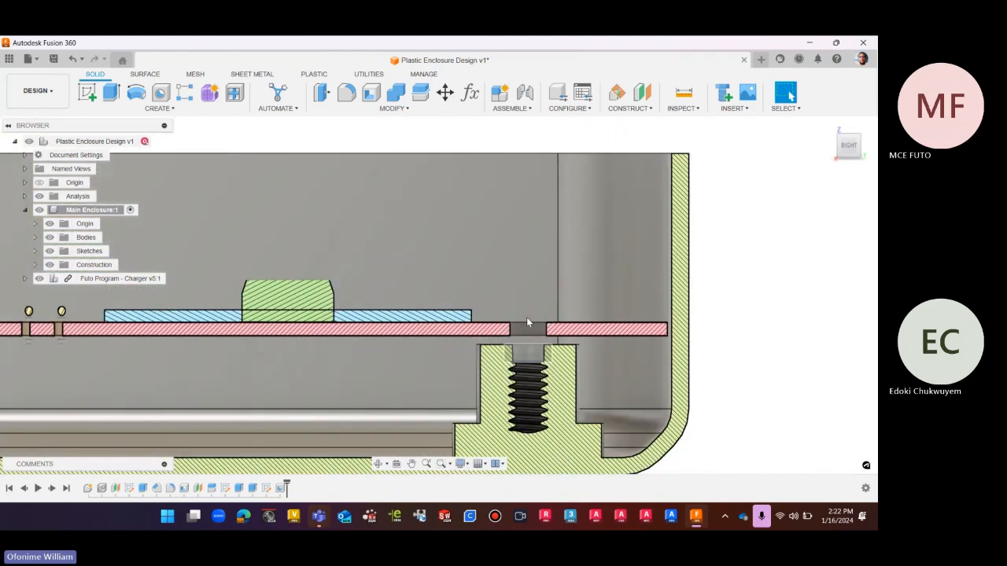
{"action": "scroll", "coordinate": [534, 354], "scroll_direction": "down", "scroll_amount": 8}
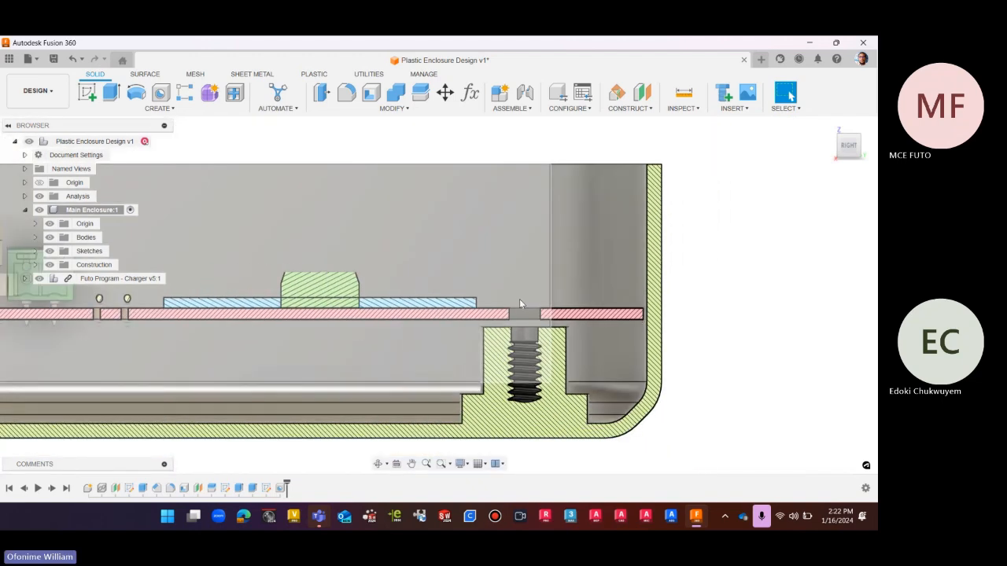
{"action": "scroll", "coordinate": [567, 357], "scroll_direction": "down", "scroll_amount": 1}
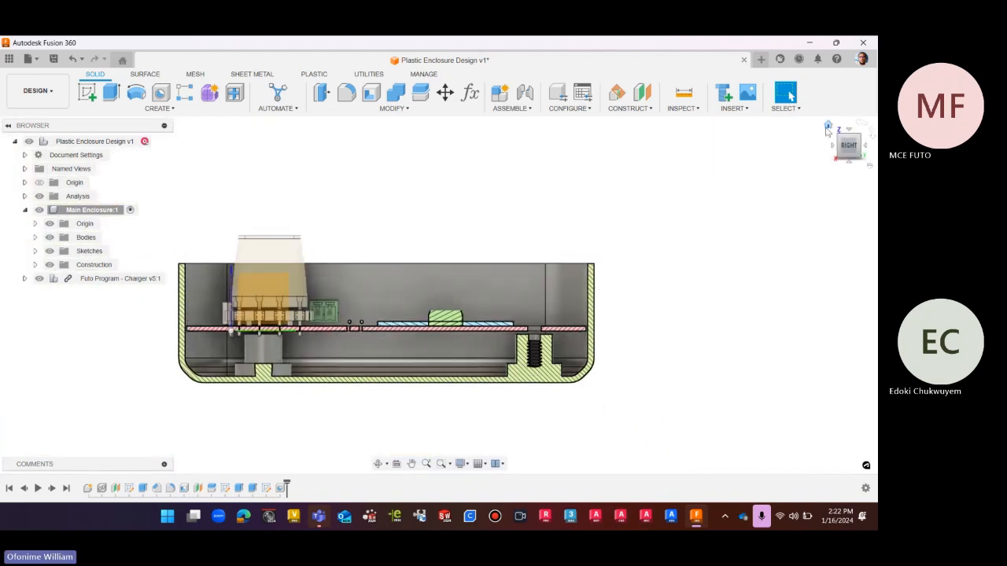
{"action": "left_click", "coordinate": [828, 130]}
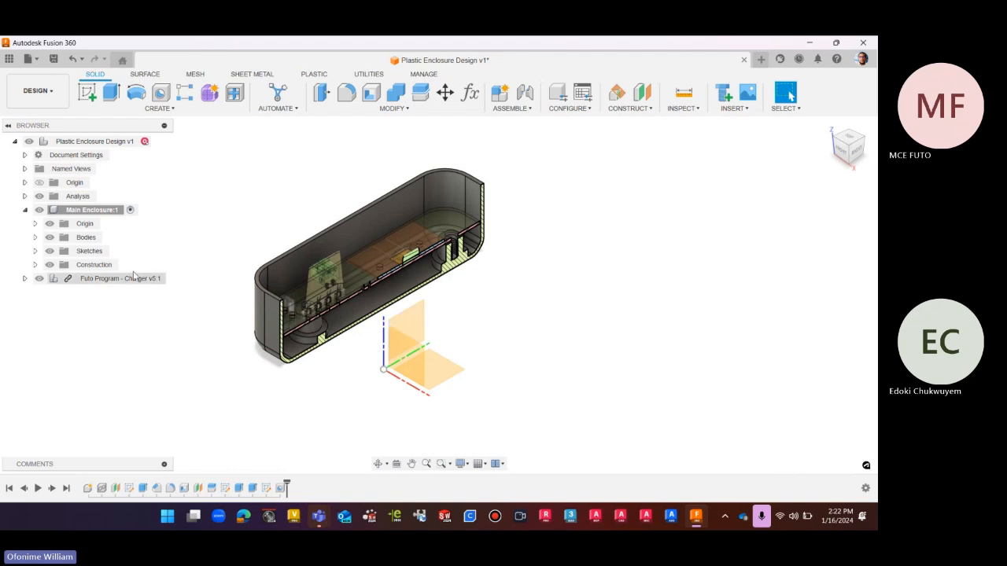
Expand the Main Enclosure's bodies, toggle the charger board and Top Enclosure off and on for checking, and turn off the section analysis
{"action": "left_click", "coordinate": [39, 279]}
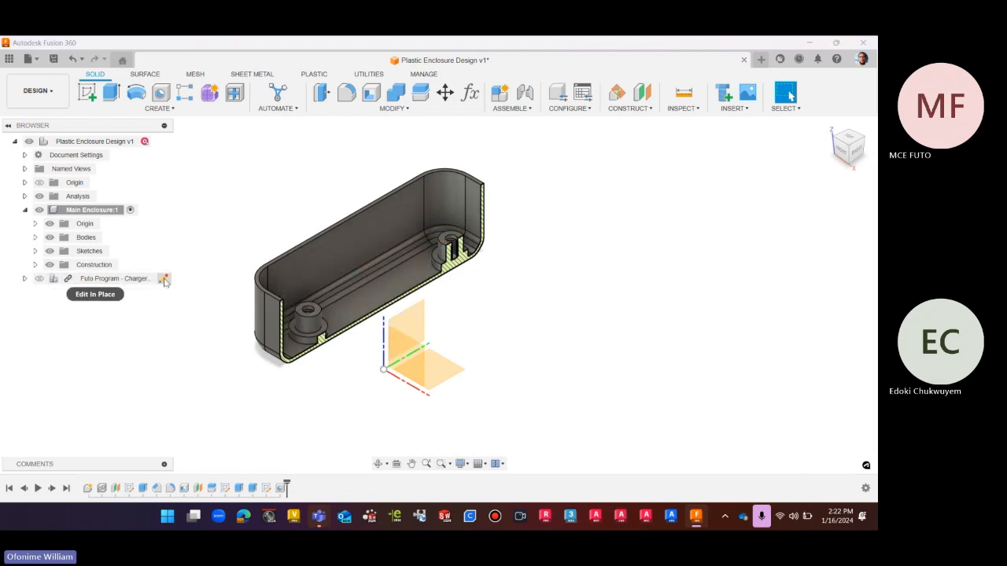
{"action": "left_click", "coordinate": [35, 237]}
{"action": "left_click", "coordinate": [59, 265]}
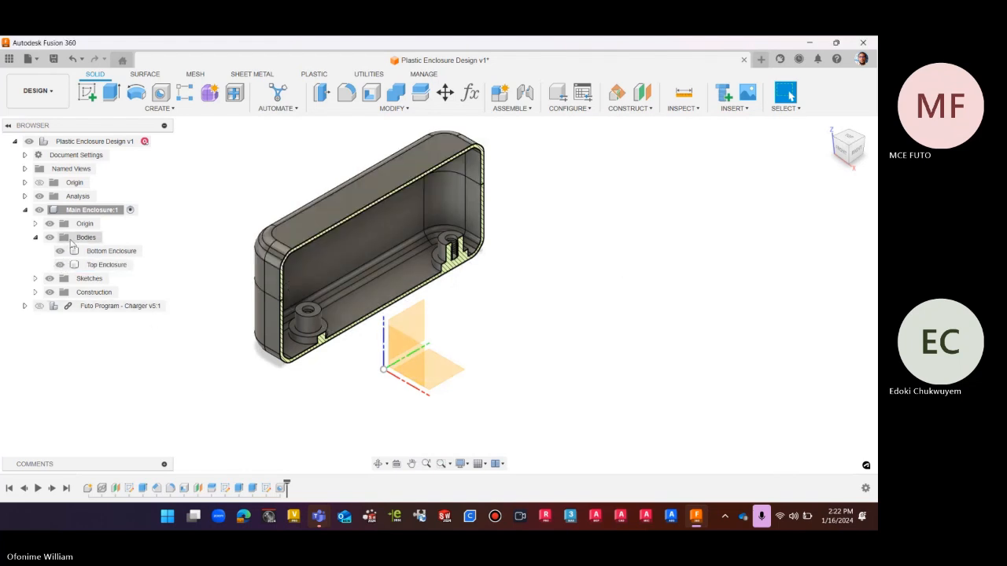
{"action": "left_click", "coordinate": [60, 264]}
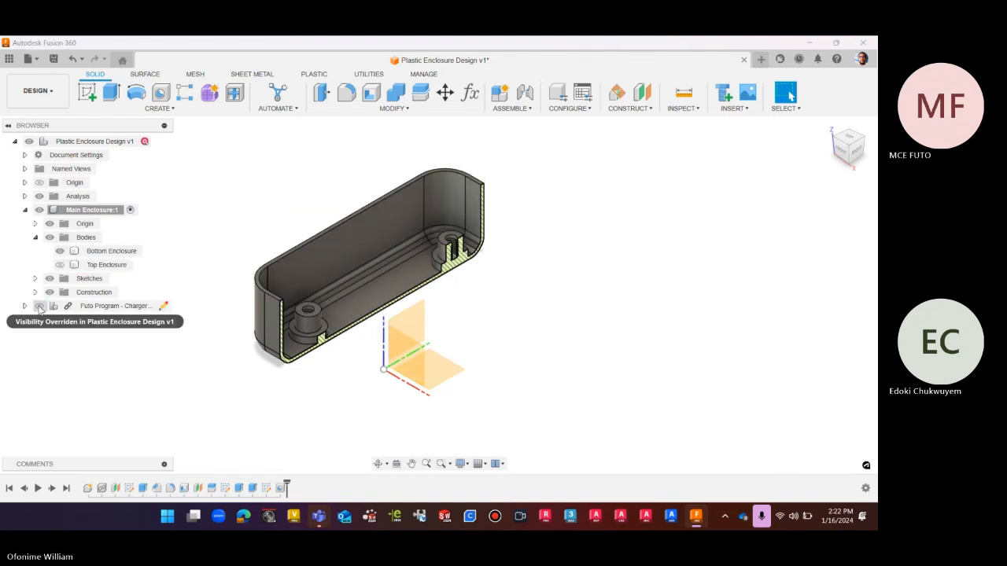
{"action": "left_click", "coordinate": [40, 306]}
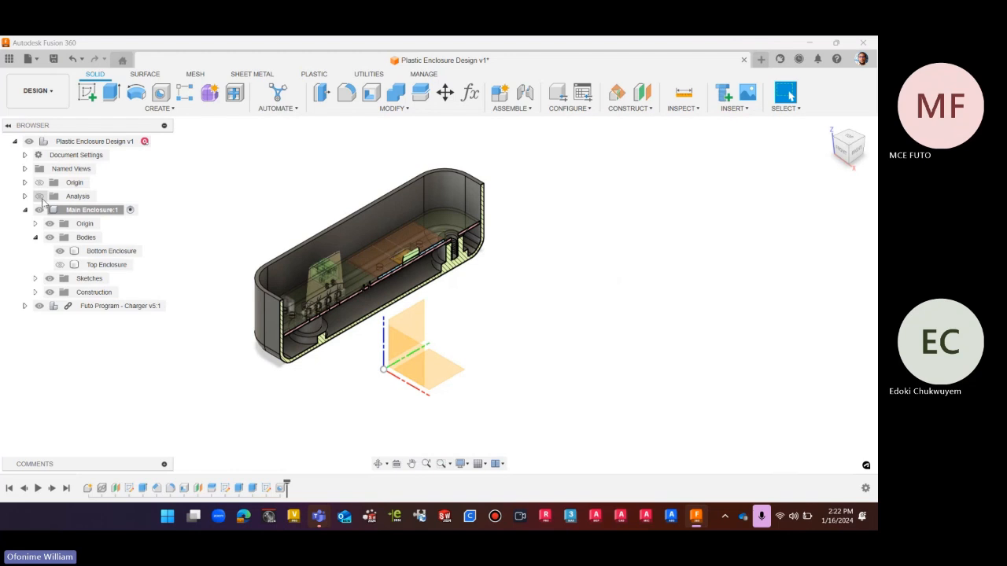
{"action": "left_click", "coordinate": [40, 196]}
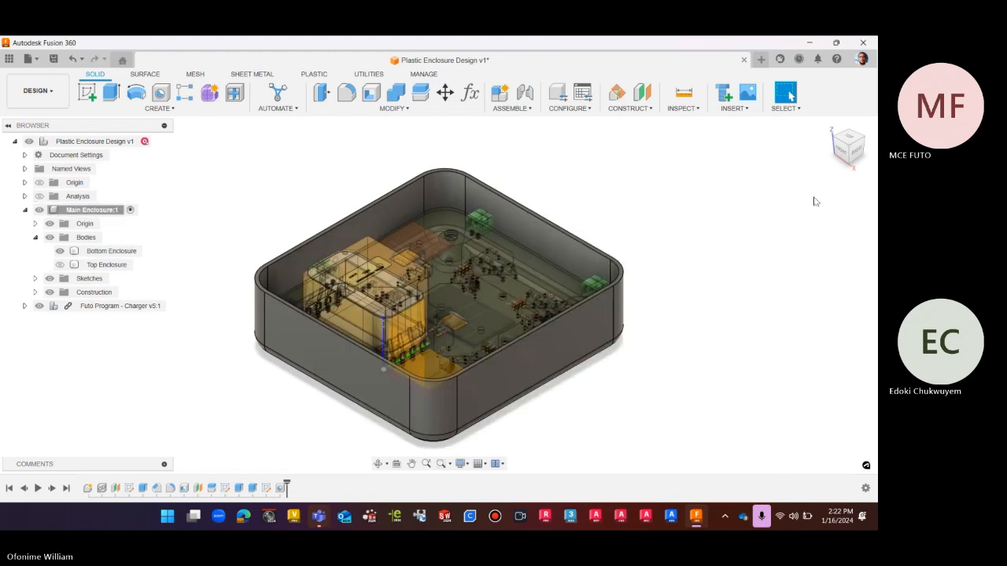
Examine the charger board's green terminal blocks and their position against the Bottom Enclosure's side wall
{"action": "left_click", "coordinate": [856, 149]}
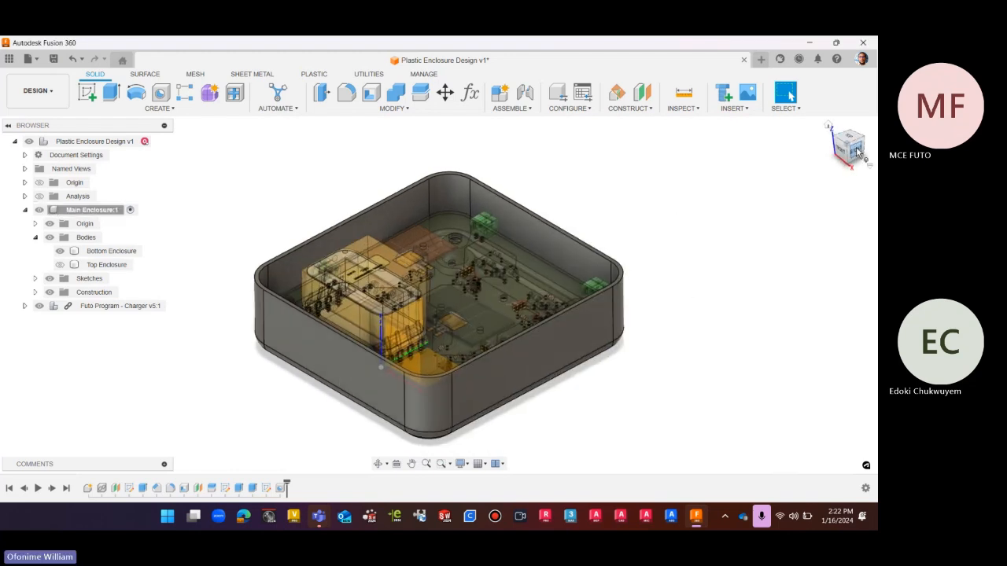
{"action": "left_click_drag", "start_coordinate": [848, 149], "coordinate": [779, 209]}
{"action": "scroll", "coordinate": [545, 233], "scroll_direction": "up", "scroll_amount": 5}
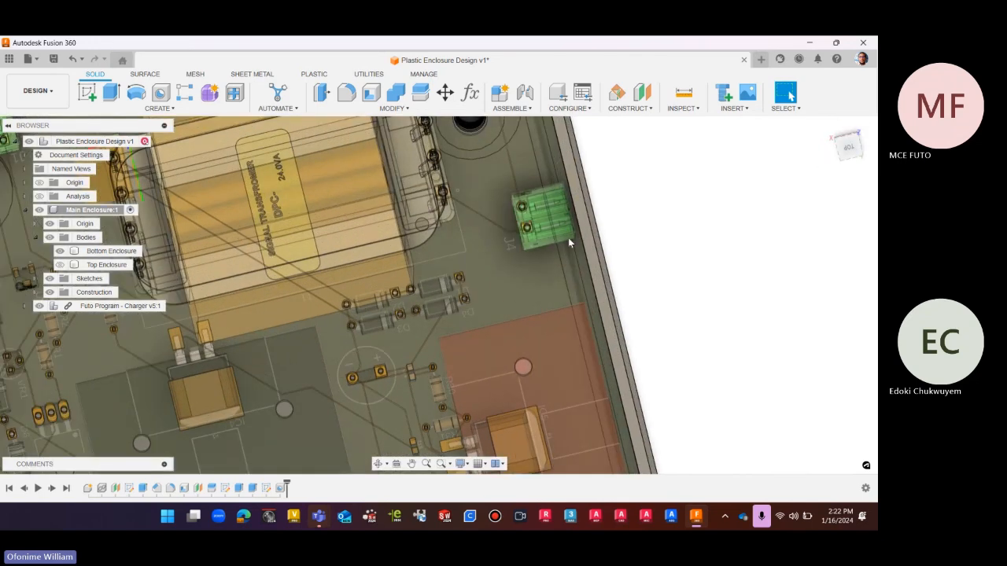
{"action": "left_click", "coordinate": [830, 127]}
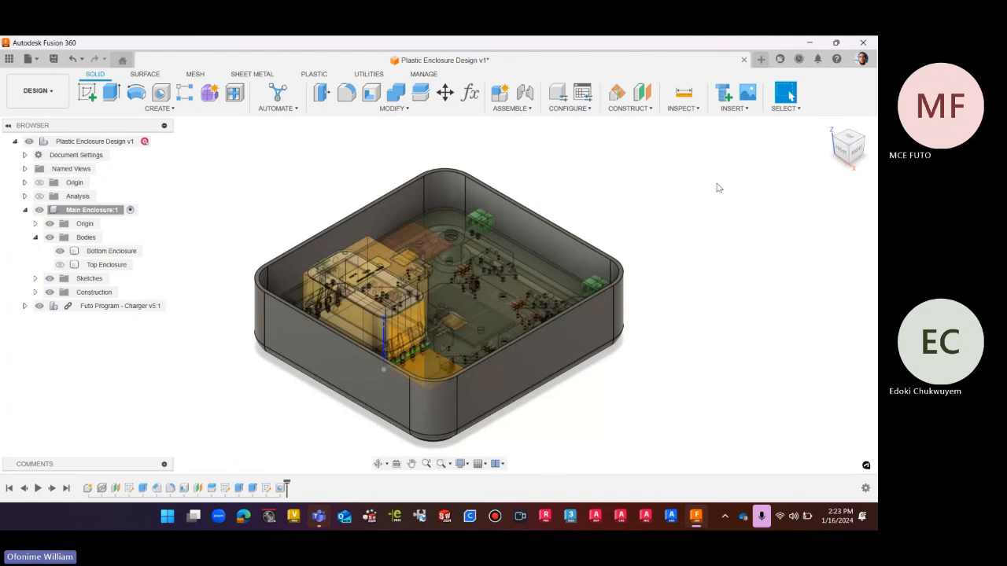
{"action": "scroll", "coordinate": [487, 219], "scroll_direction": "up", "scroll_amount": 6}
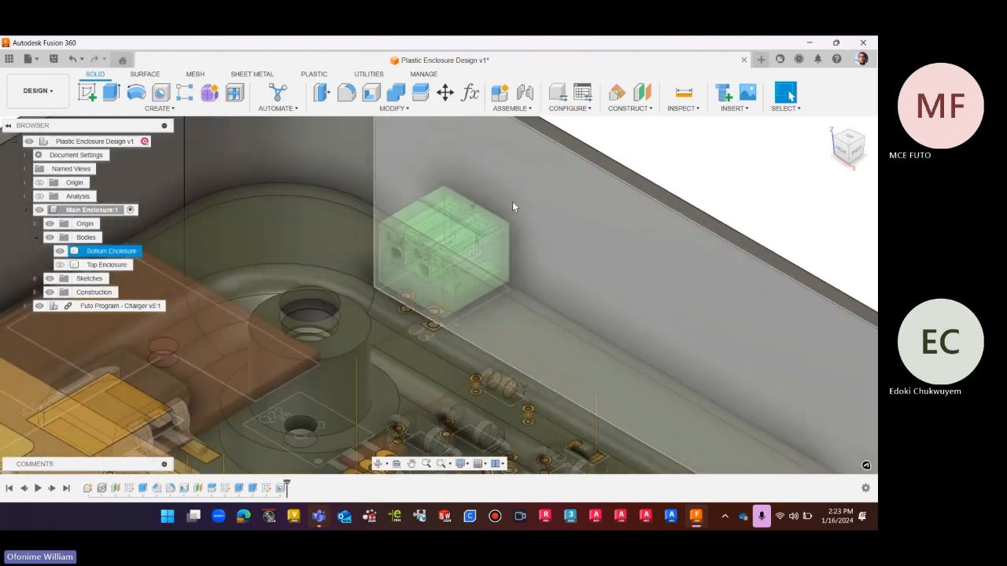
{"action": "scroll", "coordinate": [508, 213], "scroll_direction": "down", "scroll_amount": 5}
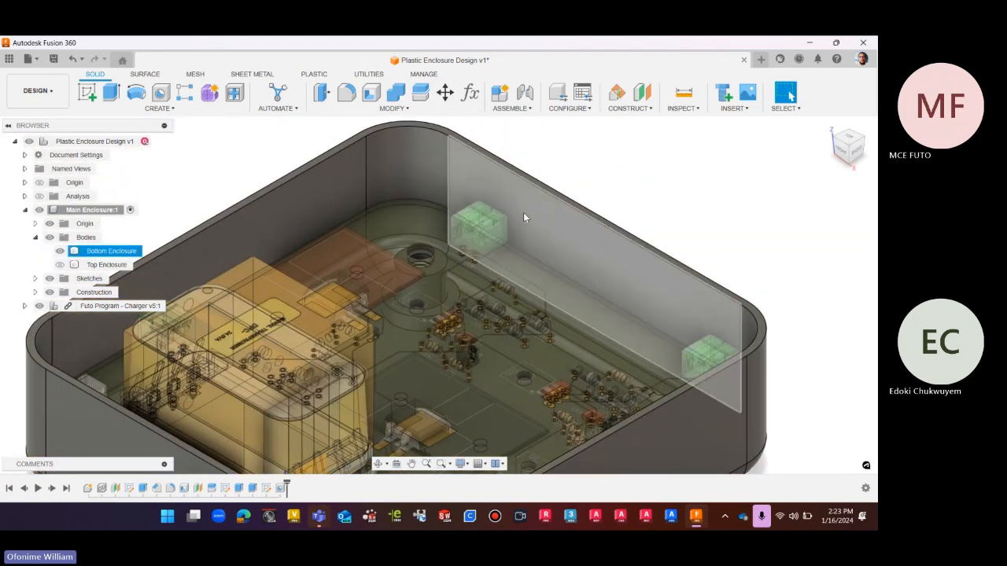
{"action": "scroll", "coordinate": [530, 232], "scroll_direction": "down", "scroll_amount": 3}
Select the Bottom Enclosure's flat inner wall face beside the two green terminal blocks
{"action": "left_click", "coordinate": [559, 239]}
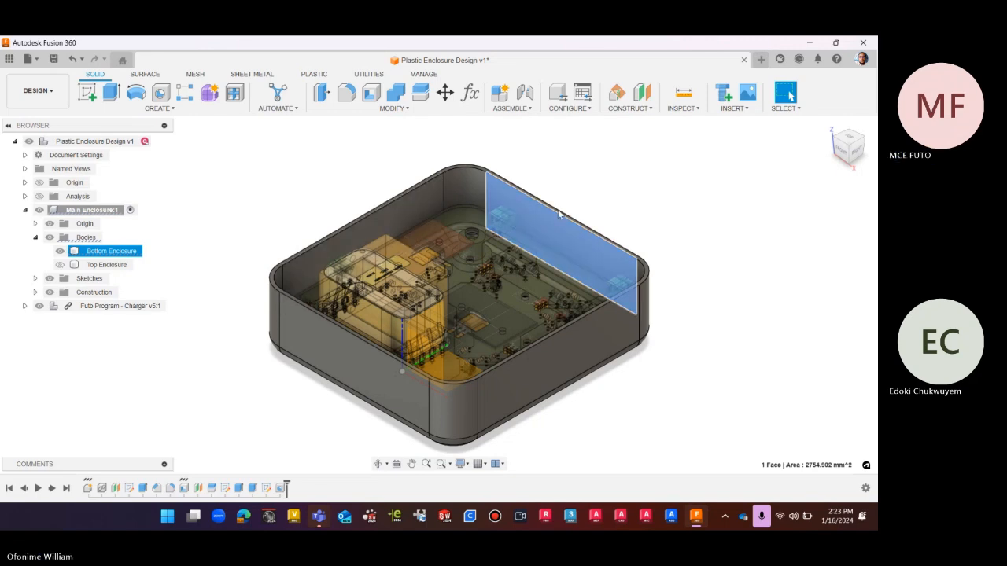
{"action": "middle_click_drag", "start_coordinate": [558, 210], "coordinate": [520, 206]}
{"action": "scroll", "coordinate": [417, 152], "scroll_direction": "down", "scroll_amount": 1}
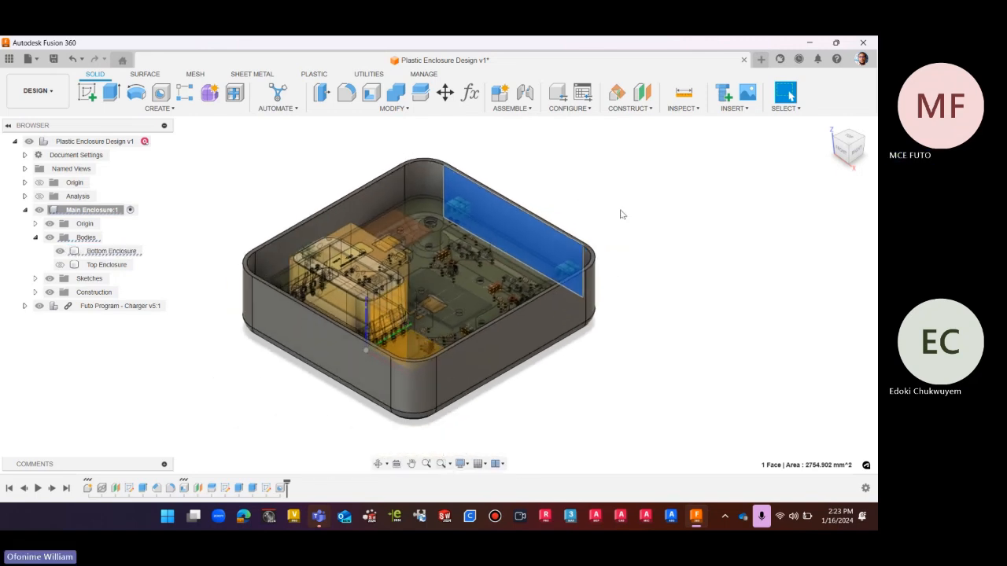
{"action": "scroll", "coordinate": [621, 221], "scroll_direction": "up", "scroll_amount": 1}
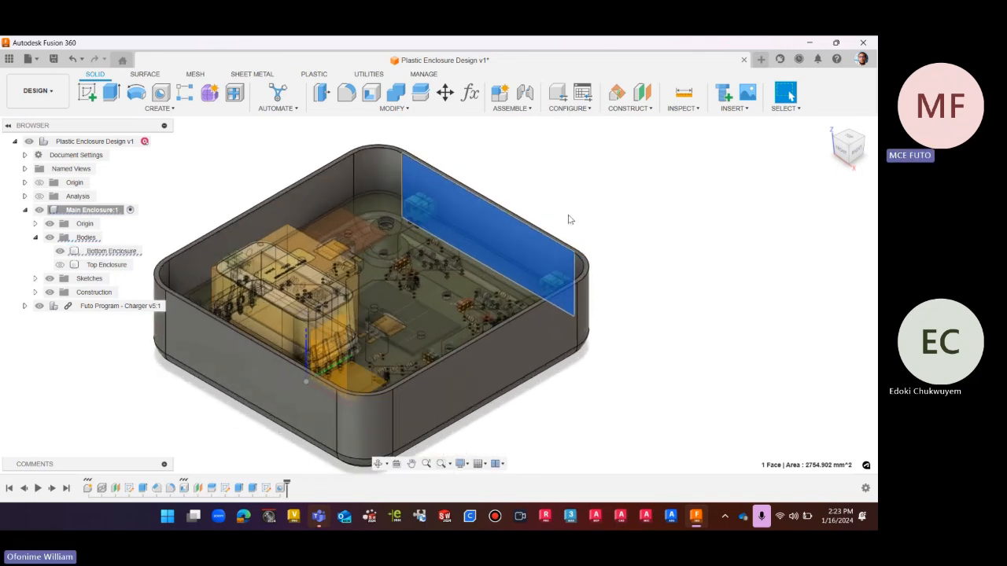
{"action": "scroll", "coordinate": [595, 223], "scroll_direction": "down", "scroll_amount": 1}
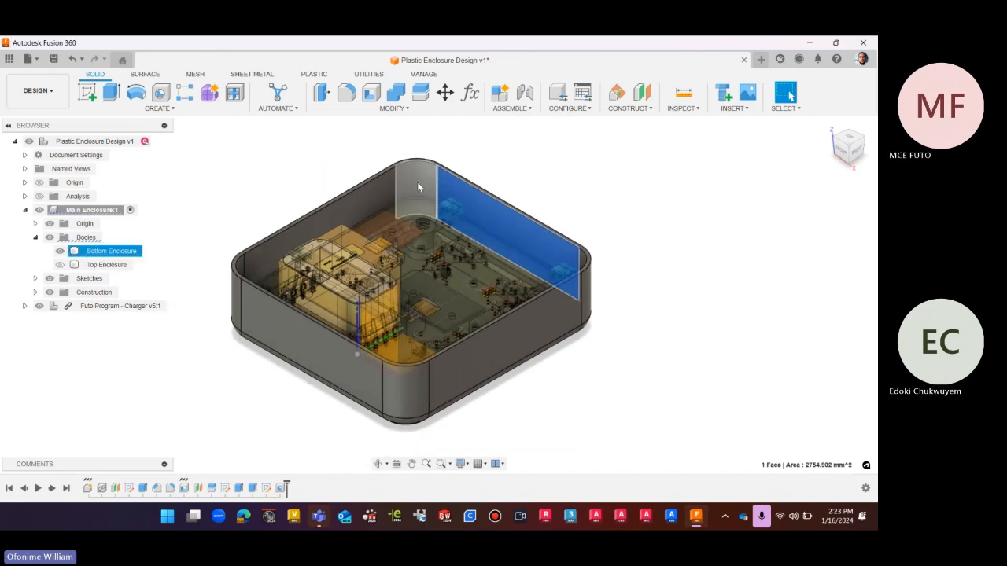
Temporarily swap the Bottom Enclosure for the Top Enclosure to view the lid over the board, and restore both visibilities
{"action": "left_click", "coordinate": [60, 252]}
{"action": "left_click", "coordinate": [60, 264]}
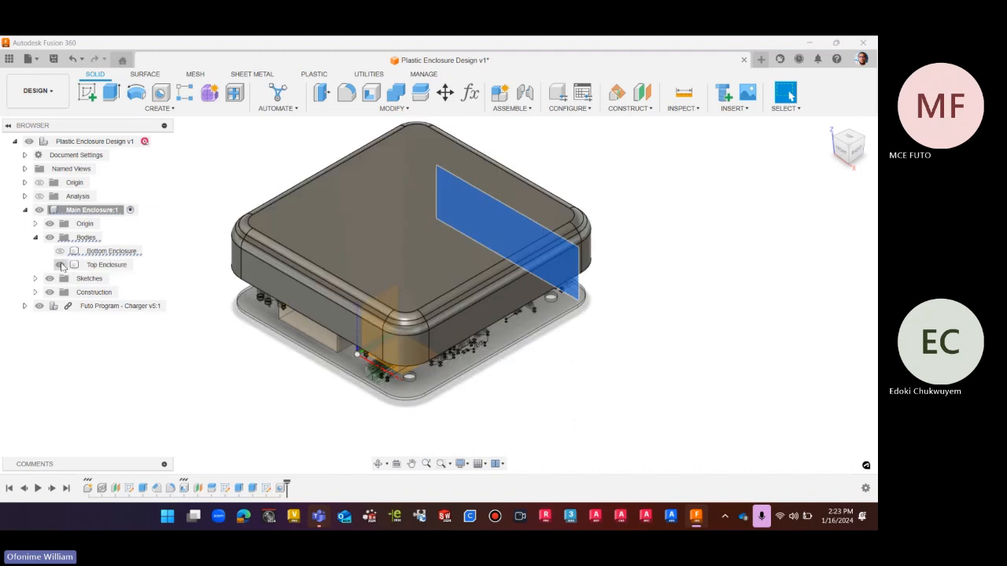
{"action": "left_click", "coordinate": [59, 264]}
{"action": "left_click", "coordinate": [60, 251]}
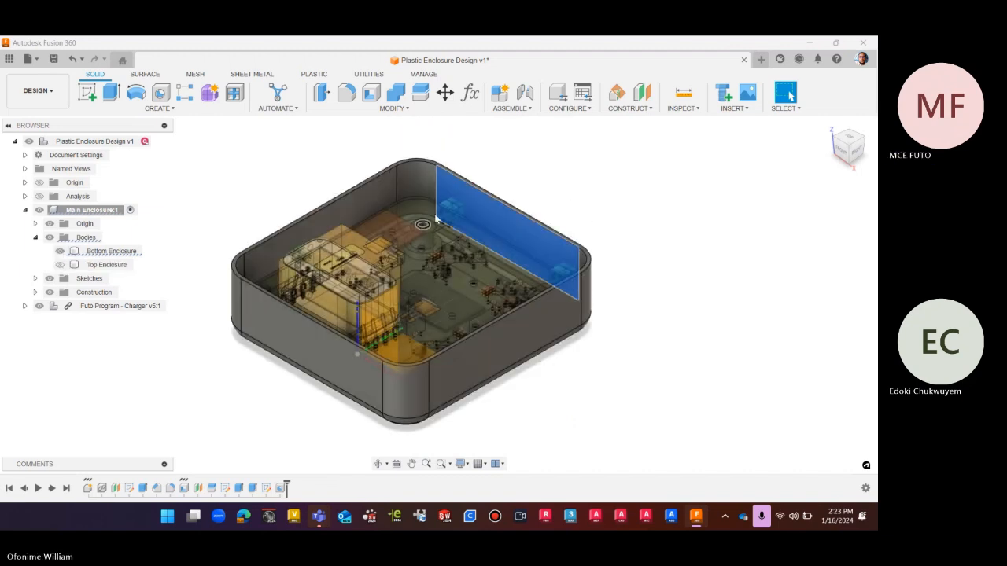
Create a sketch on the selected inner wall face, turn on Slice, and keep the view facing the sketch plane
{"action": "right_click", "coordinate": [476, 202]}
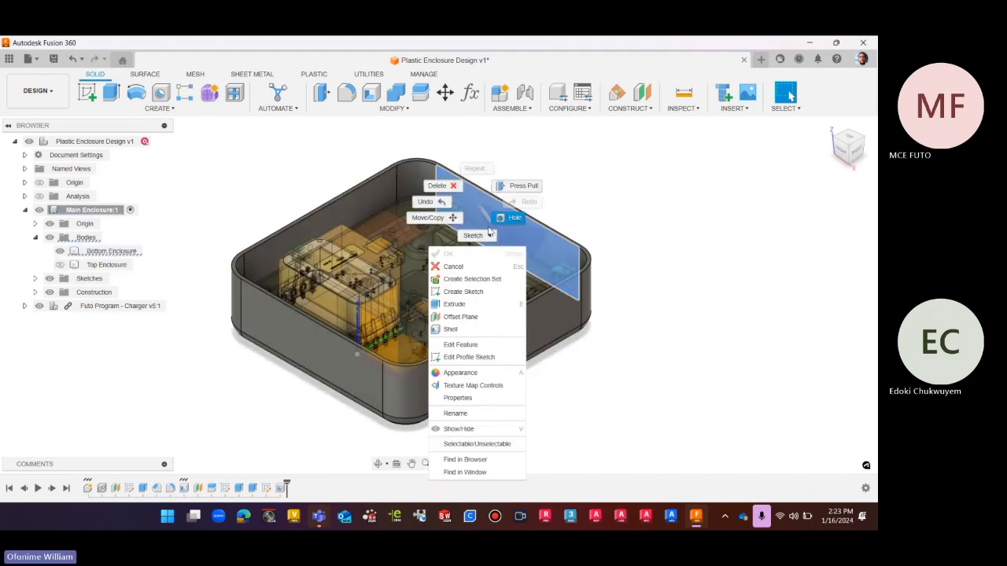
{"action": "left_click", "coordinate": [464, 294]}
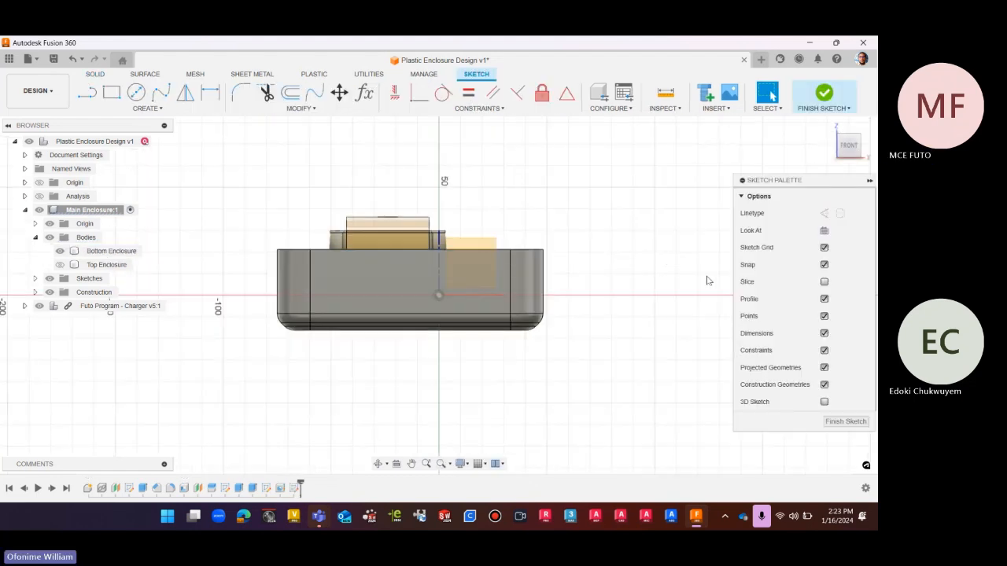
{"action": "left_click_drag", "start_coordinate": [797, 183], "coordinate": [623, 181]}
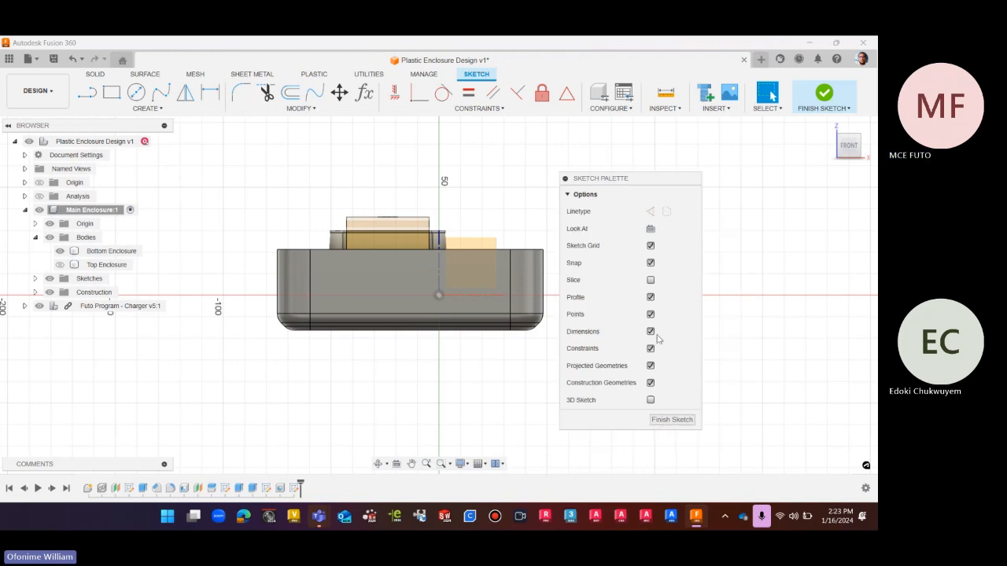
{"action": "left_click", "coordinate": [651, 280]}
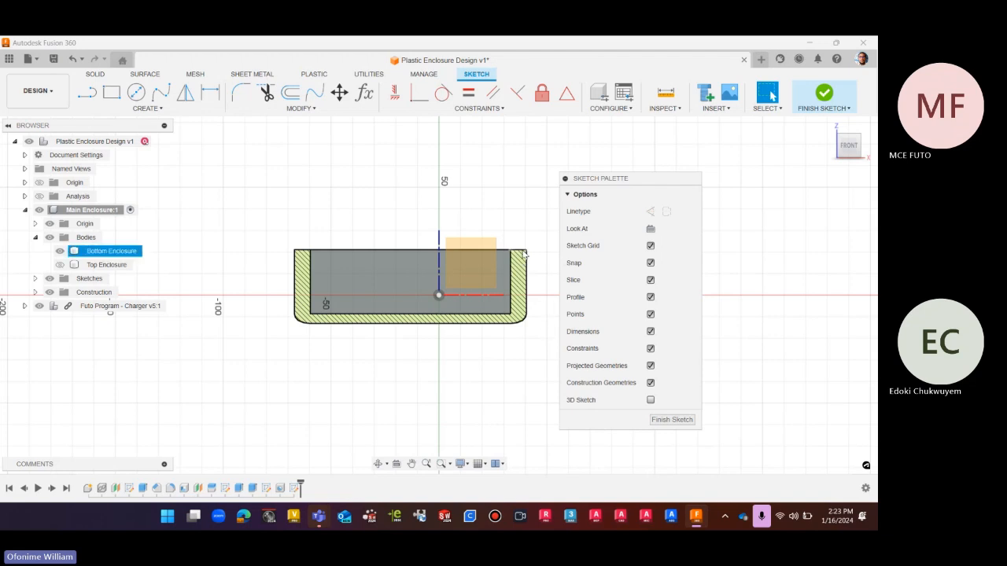
{"action": "scroll", "coordinate": [523, 254], "scroll_direction": "up", "scroll_amount": 2}
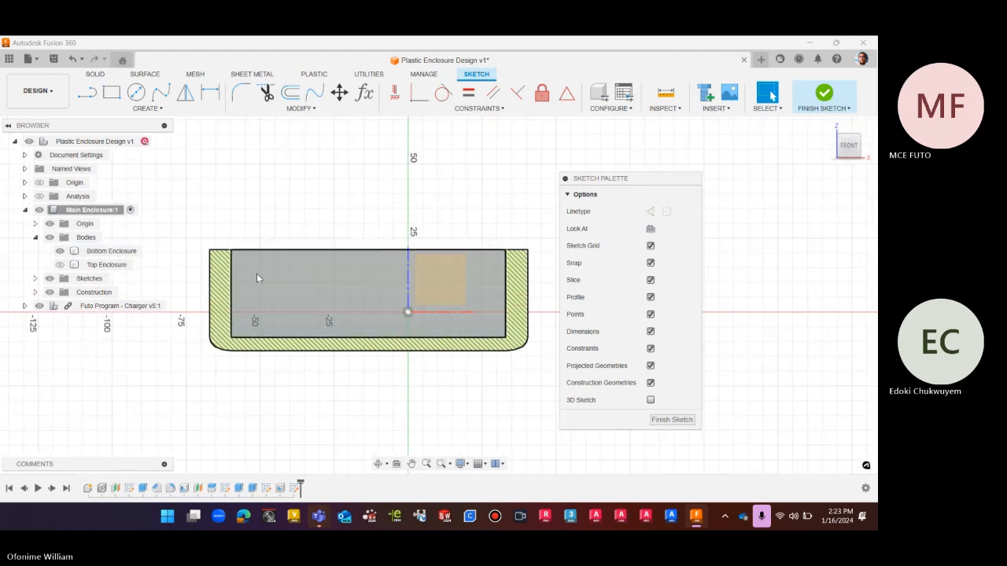
{"action": "mouse_move", "coordinate": [848, 147]}
{"action": "left_mouse_down"}
{"action": "mouse_move", "coordinate": [832, 177]}
{"action": "mouse_move", "coordinate": [851, 160]}
{"action": "left_mouse_up"}
{"action": "left_click", "coordinate": [847, 156]}
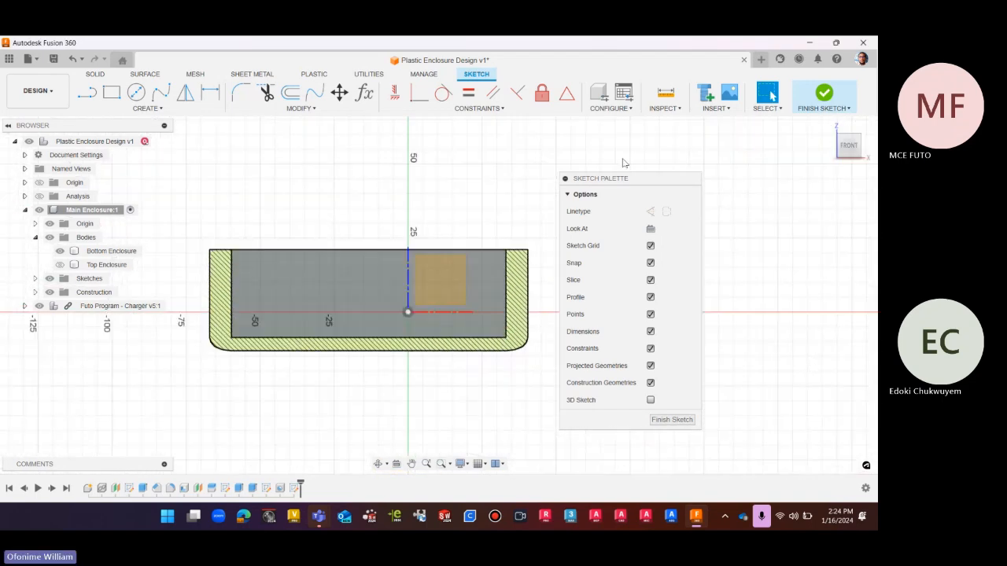
Expand the Futo Program - Charger component in the browser and turn off Slice for the sketch
{"action": "scroll", "coordinate": [460, 239], "scroll_direction": "down", "scroll_amount": 3}
{"action": "left_click_drag", "start_coordinate": [172, 318], "coordinate": [118, 327]}
{"action": "left_click_drag", "start_coordinate": [191, 355], "coordinate": [240, 364]}
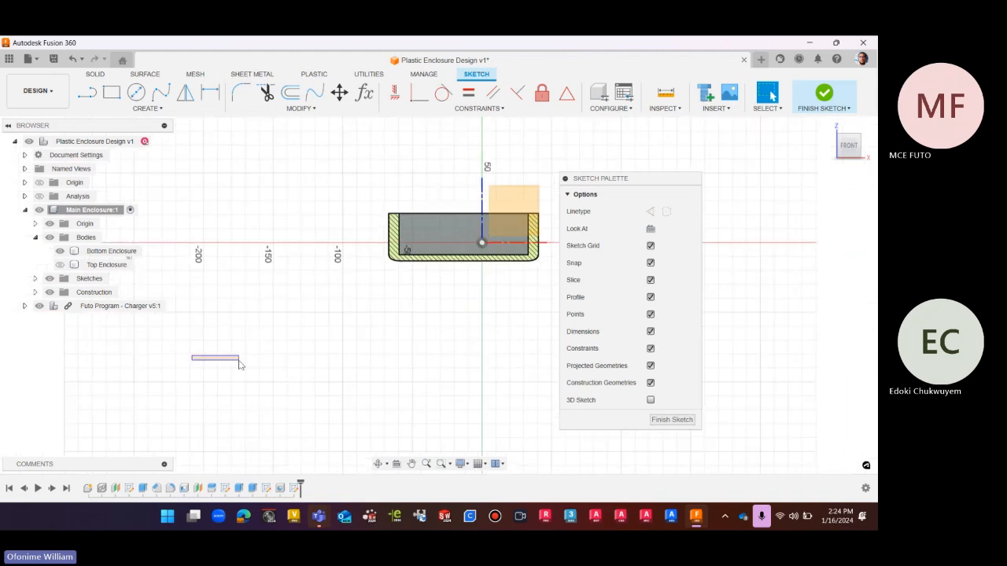
{"action": "left_click", "coordinate": [24, 306]}
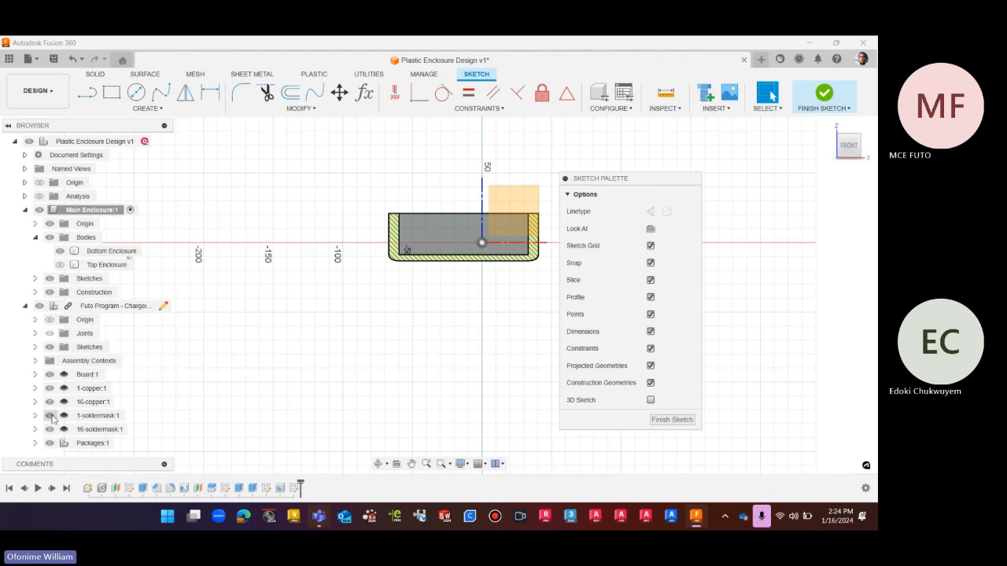
{"action": "left_click", "coordinate": [649, 282]}
{"action": "scroll", "coordinate": [526, 201], "scroll_direction": "up", "scroll_amount": 1}
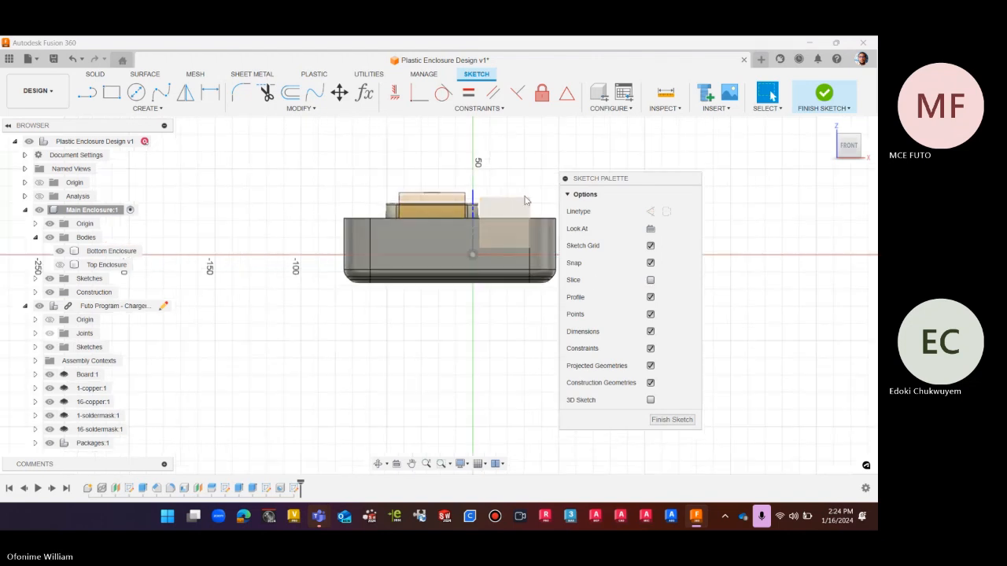
Start projecting geometry into the sketch and select the rear vertical and lower side edges of one rear terminal block
{"action": "scroll", "coordinate": [527, 201], "scroll_direction": "up", "scroll_amount": 3}
{"action": "left_click_drag", "start_coordinate": [849, 149], "coordinate": [629, 277]}
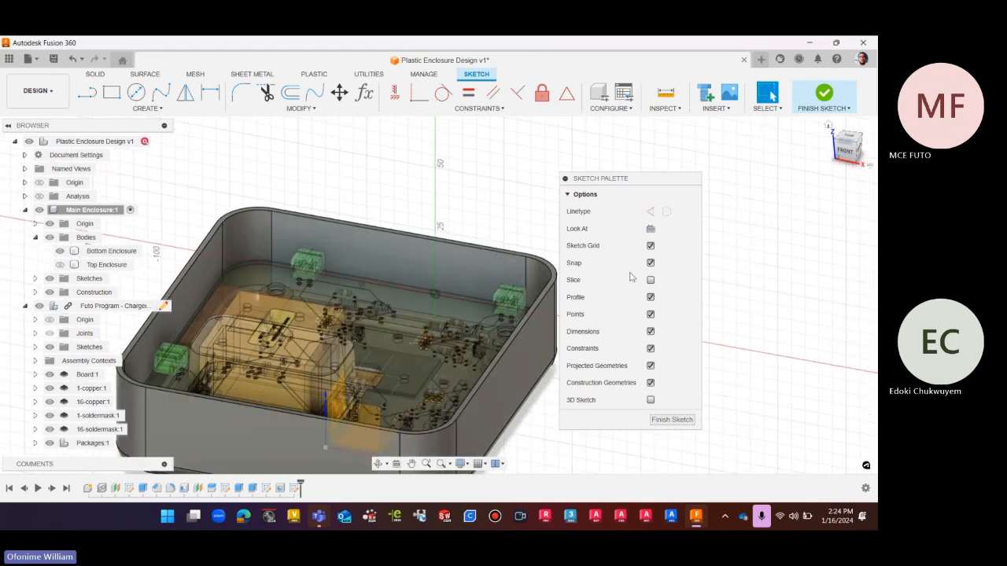
{"action": "scroll", "coordinate": [305, 254], "scroll_direction": "up", "scroll_amount": 8}
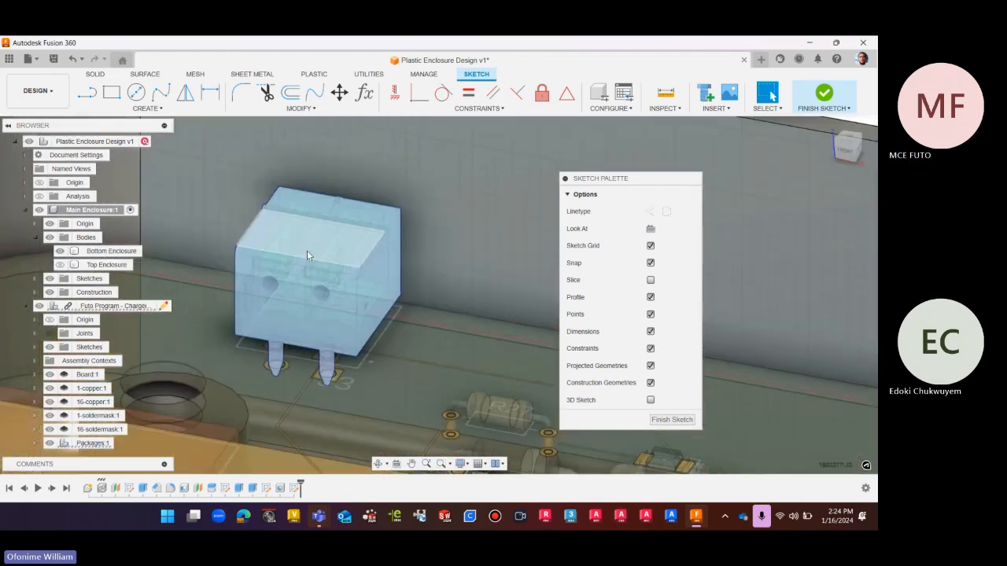
{"action": "scroll", "coordinate": [308, 249], "scroll_direction": "down", "scroll_amount": 8}
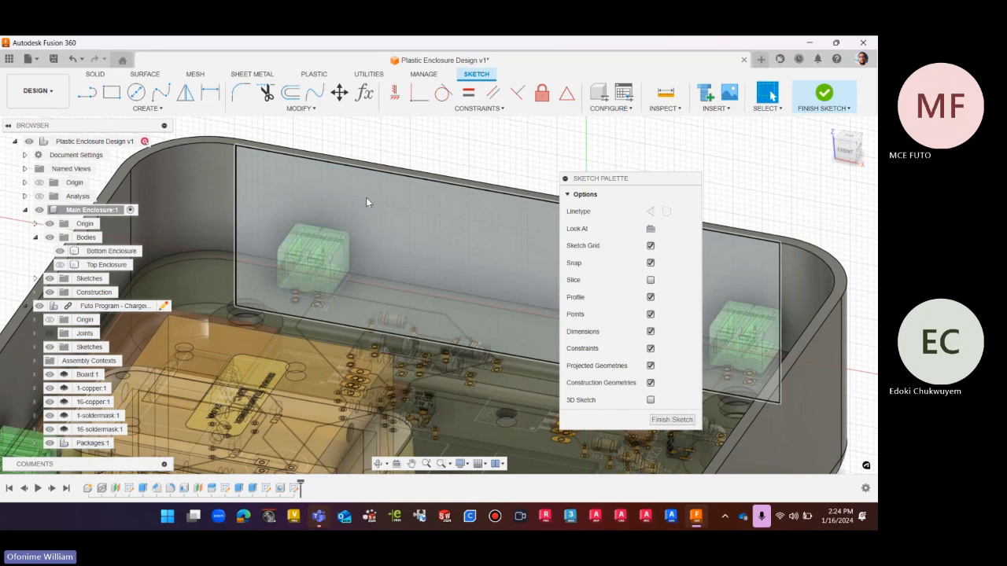
{"action": "scroll", "coordinate": [365, 199], "scroll_direction": "down", "scroll_amount": 5}
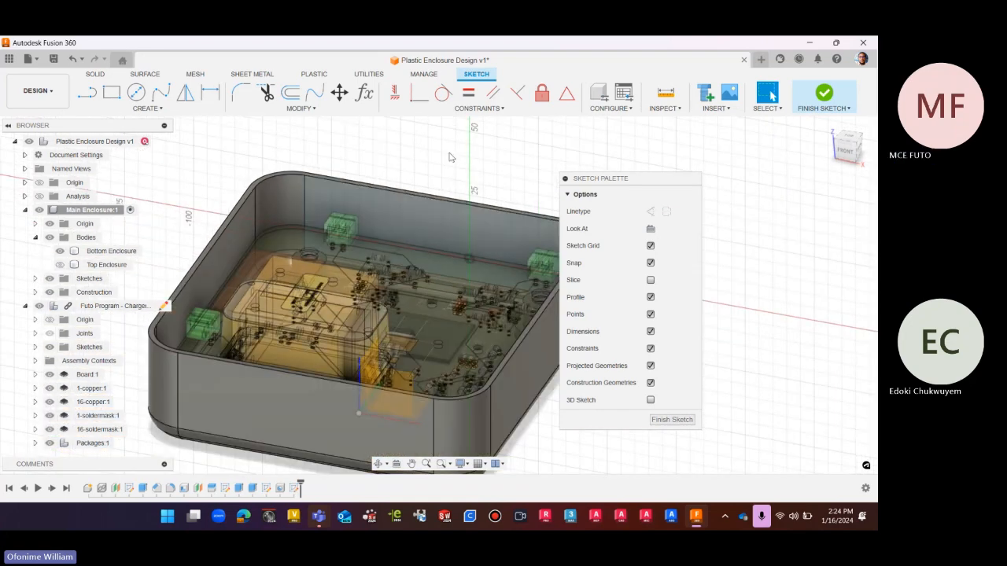
{"action": "scroll", "coordinate": [346, 231], "scroll_direction": "up", "scroll_amount": 5}
{"action": "left_click", "coordinate": [147, 107]}
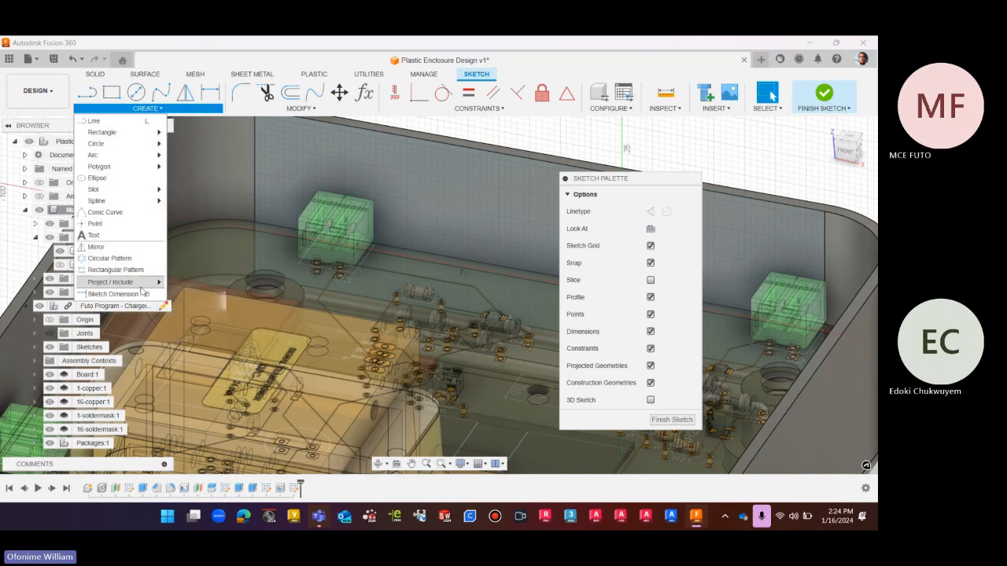
{"action": "left_click", "coordinate": [178, 282]}
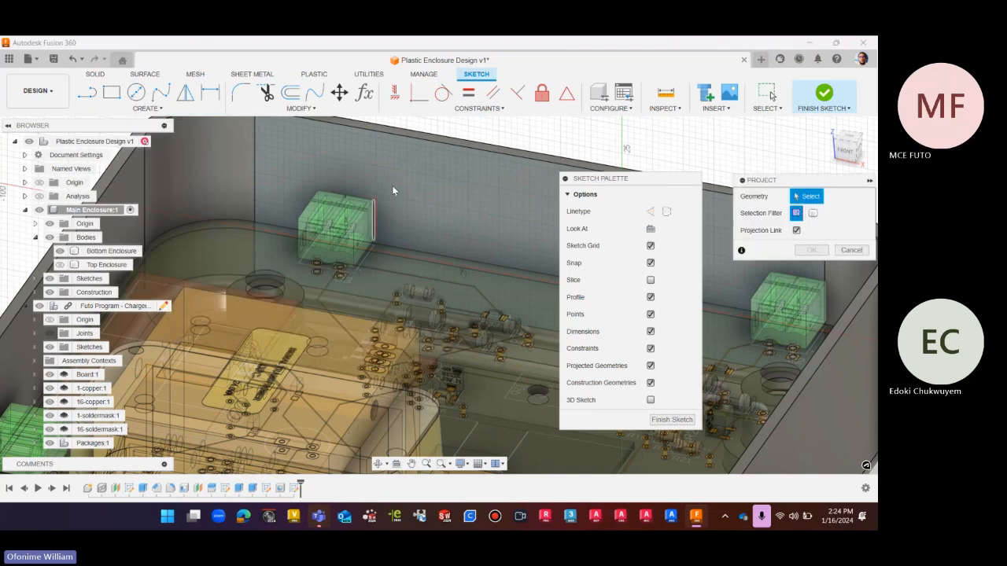
{"action": "scroll", "coordinate": [369, 197], "scroll_direction": "up", "scroll_amount": 3}
{"action": "scroll", "coordinate": [325, 206], "scroll_direction": "up", "scroll_amount": 2}
{"action": "left_click", "coordinate": [386, 250]}
{"action": "left_click", "coordinate": [388, 283]}
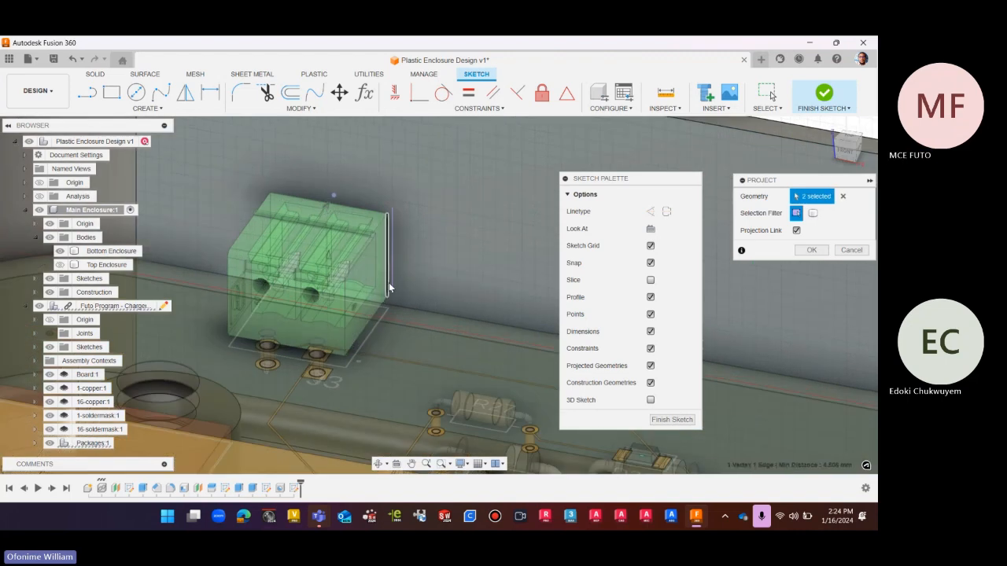
{"action": "left_click", "coordinate": [383, 300]}
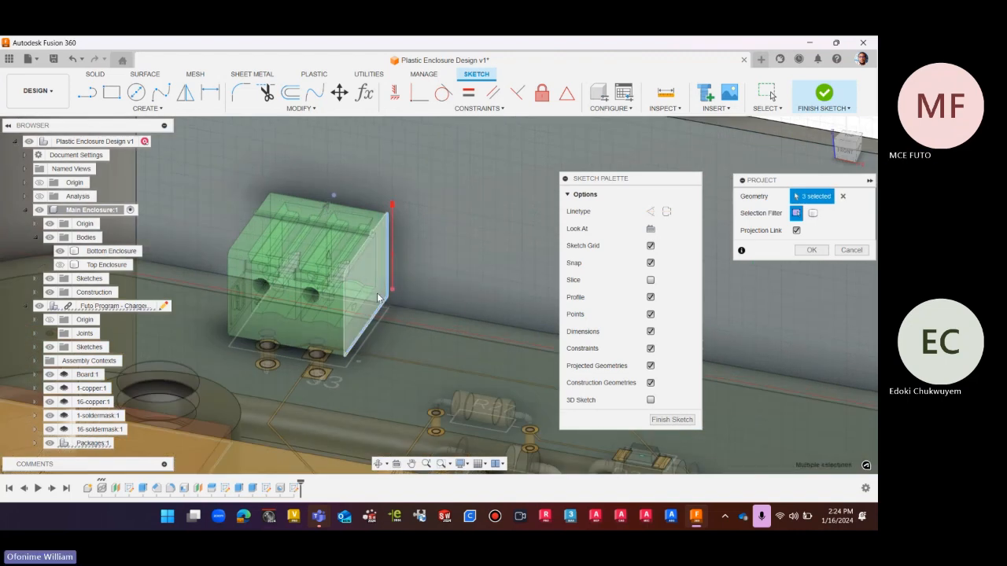
Hide the Bottom Enclosure body and add the terminal block's opposite rear vertical edge to the projection
{"action": "scroll", "coordinate": [383, 300], "scroll_direction": "up", "scroll_amount": 3}
{"action": "scroll", "coordinate": [407, 249], "scroll_direction": "down", "scroll_amount": 4}
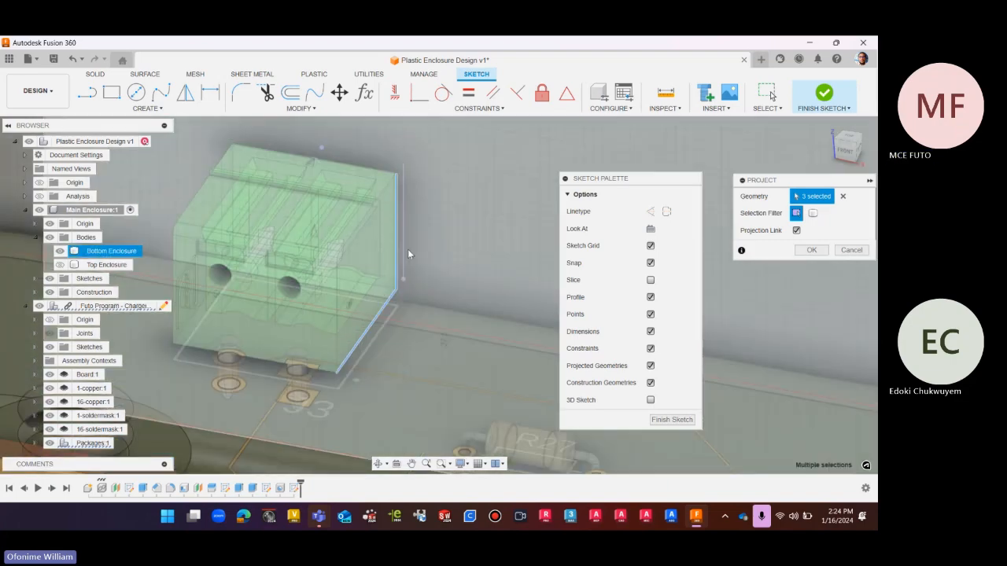
{"action": "scroll", "coordinate": [408, 248], "scroll_direction": "down", "scroll_amount": 5}
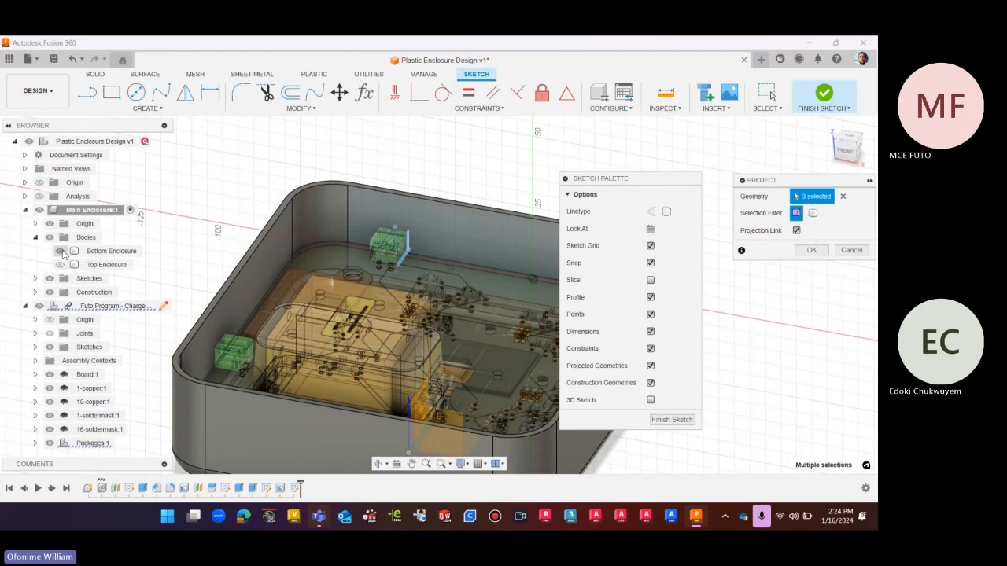
{"action": "left_click", "coordinate": [61, 251]}
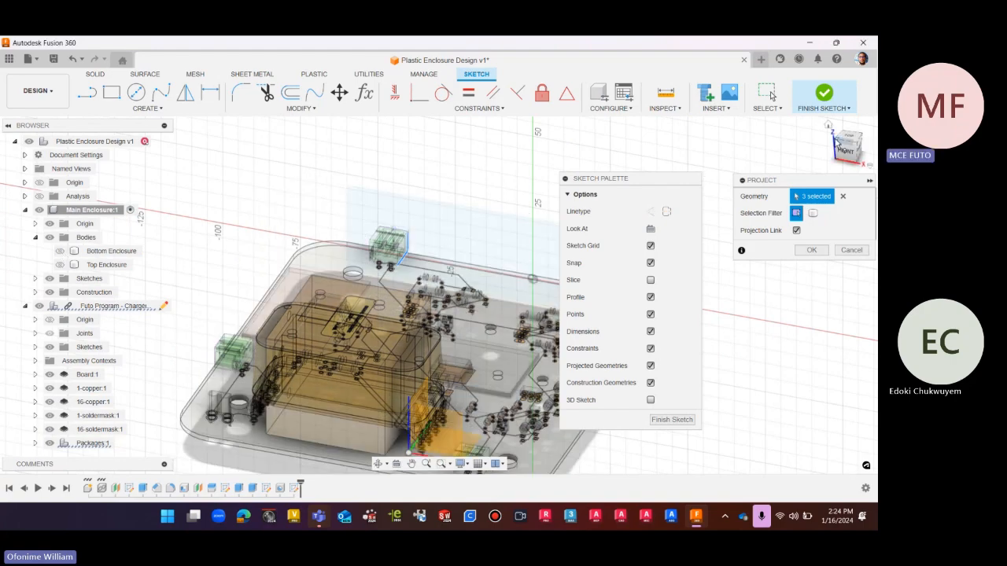
{"action": "left_click", "coordinate": [859, 162]}
{"action": "scroll", "coordinate": [354, 299], "scroll_direction": "up", "scroll_amount": 5}
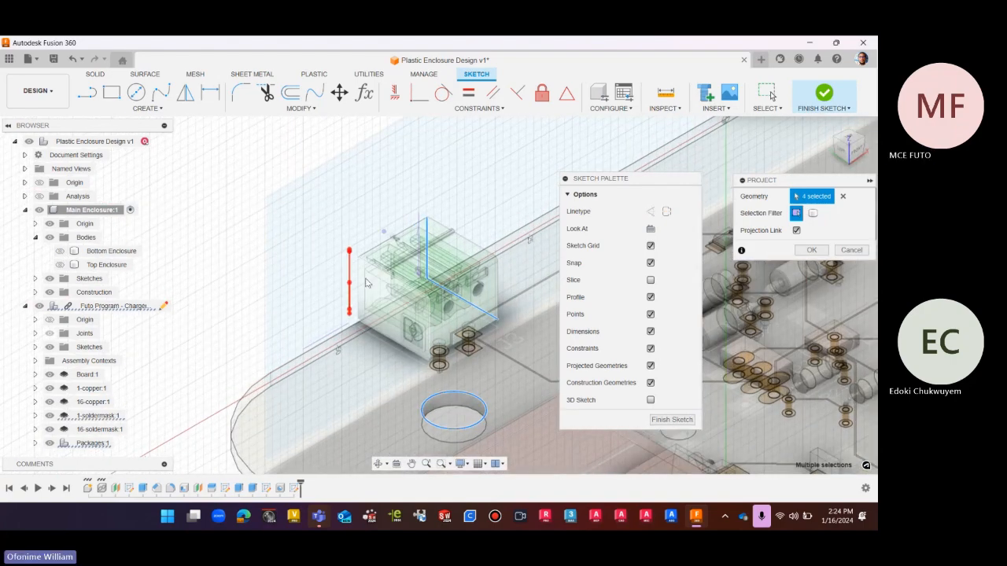
{"action": "left_click", "coordinate": [358, 299]}
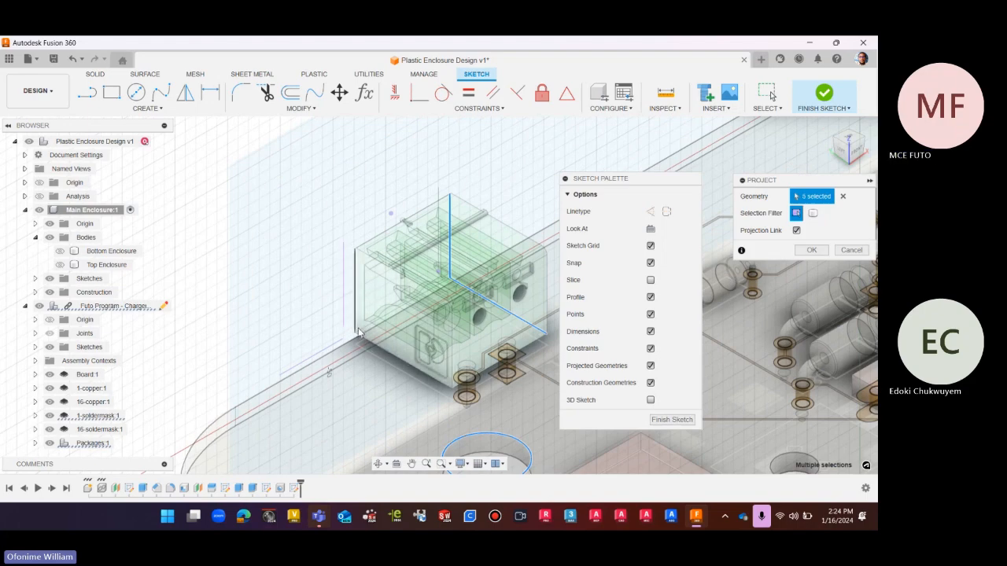
{"action": "scroll", "coordinate": [358, 299], "scroll_direction": "up", "scroll_amount": 5}
{"action": "left_click", "coordinate": [352, 331]}
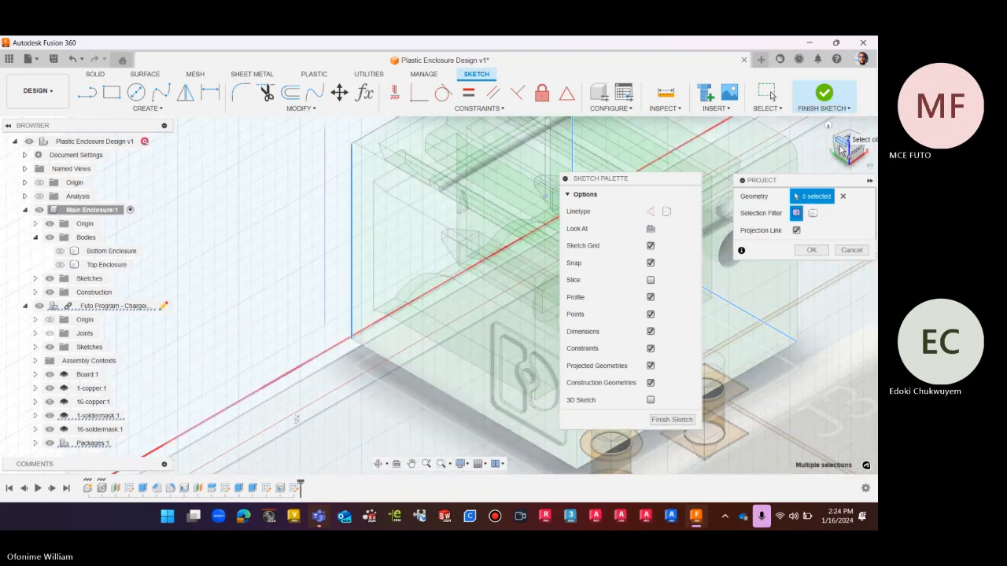
Add the circuit board's rear side face and its edge to the projection selection from the back view
{"action": "left_click_drag", "start_coordinate": [841, 155], "coordinate": [857, 154]}
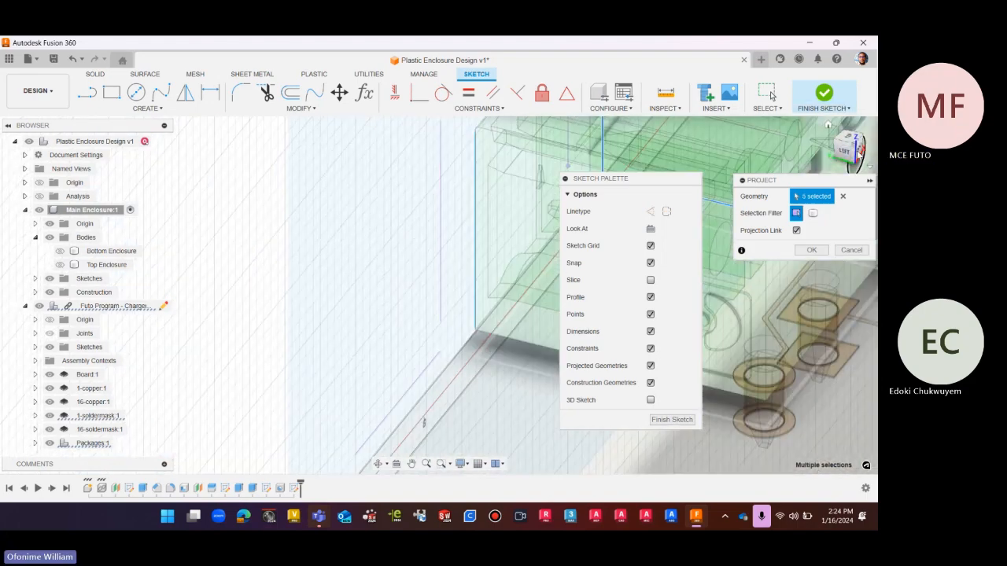
{"action": "left_click", "coordinate": [837, 154]}
{"action": "scroll", "coordinate": [467, 338], "scroll_direction": "down", "scroll_amount": 3}
{"action": "scroll", "coordinate": [386, 371], "scroll_direction": "down", "scroll_amount": 4}
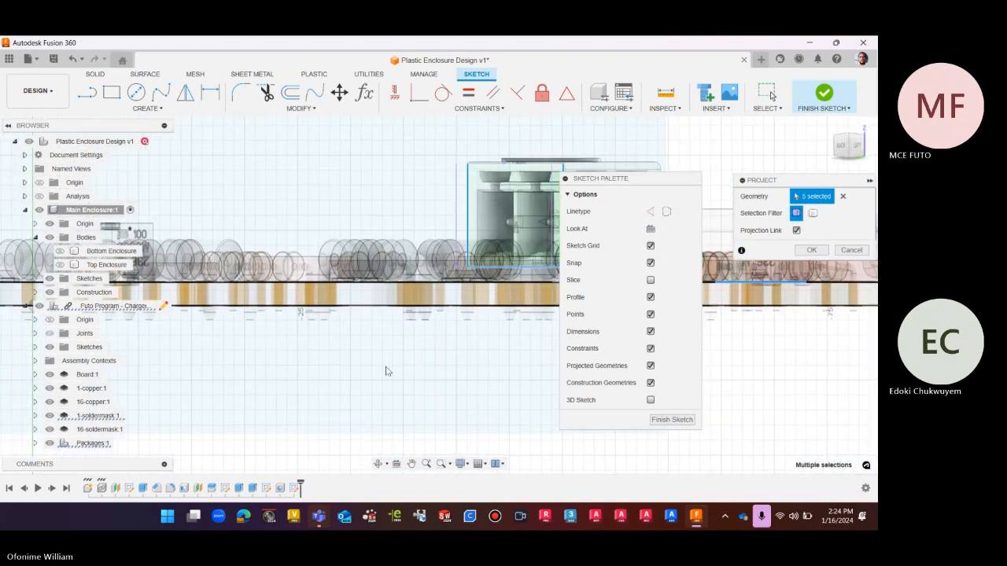
{"action": "left_click", "coordinate": [386, 325]}
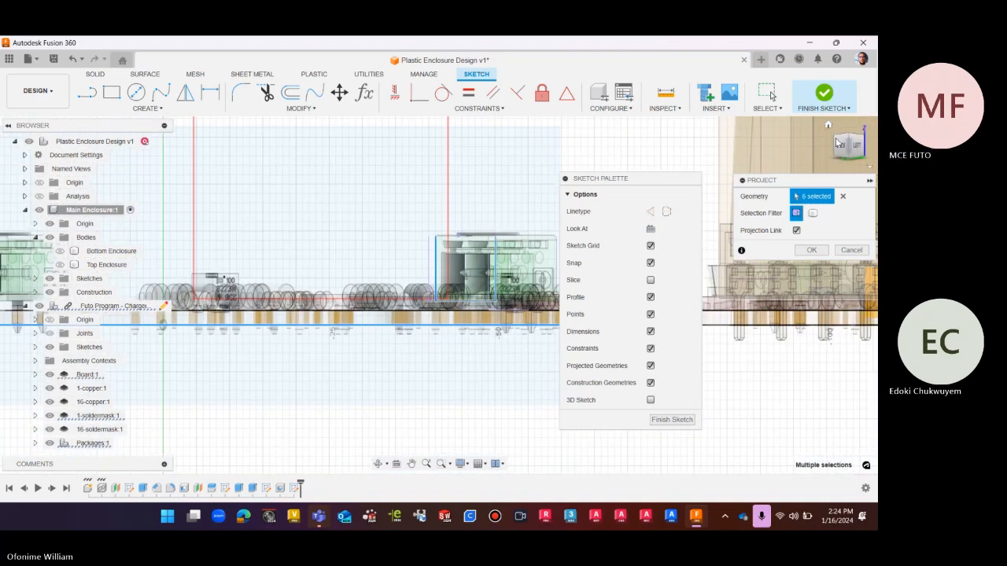
{"action": "left_click", "coordinate": [838, 143]}
{"action": "left_click", "coordinate": [494, 319]}
{"action": "scroll", "coordinate": [500, 260], "scroll_direction": "up", "scroll_amount": 3}
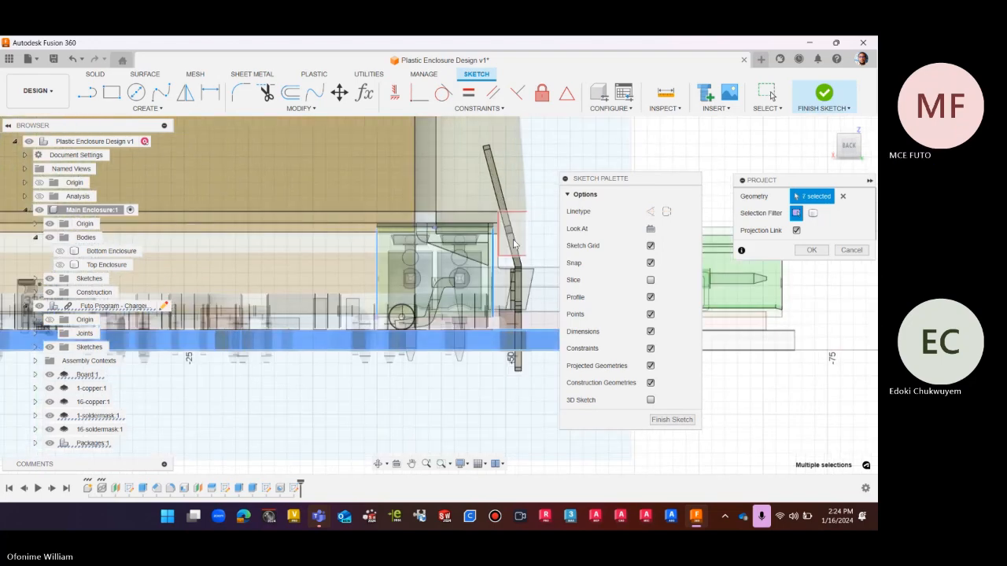
Remove the circular edge of the hole beside the terminal block from the projection selection
{"action": "scroll", "coordinate": [513, 245], "scroll_direction": "up", "scroll_amount": 4}
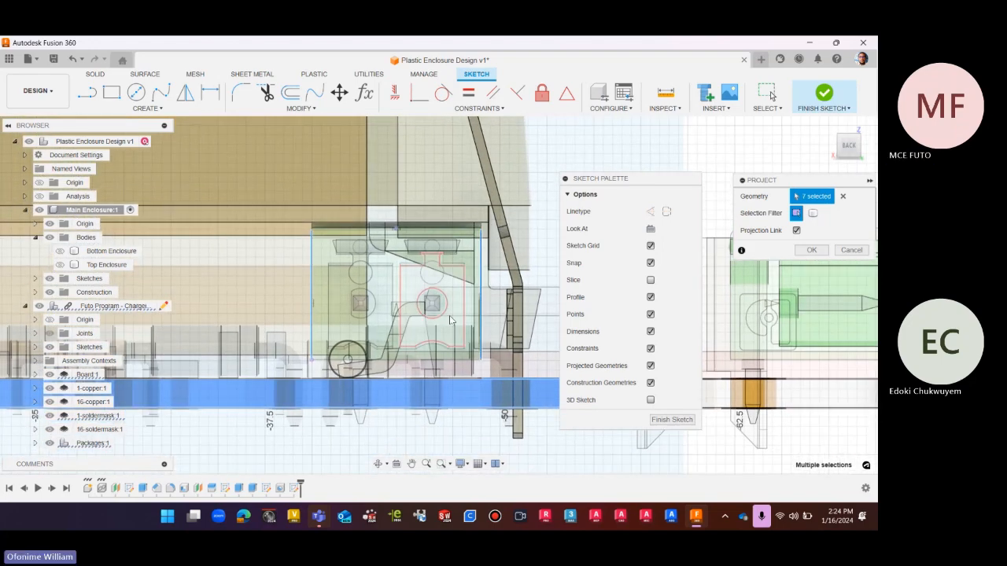
{"action": "scroll", "coordinate": [450, 320], "scroll_direction": "up", "scroll_amount": 2}
{"action": "scroll", "coordinate": [435, 288], "scroll_direction": "down", "scroll_amount": 3}
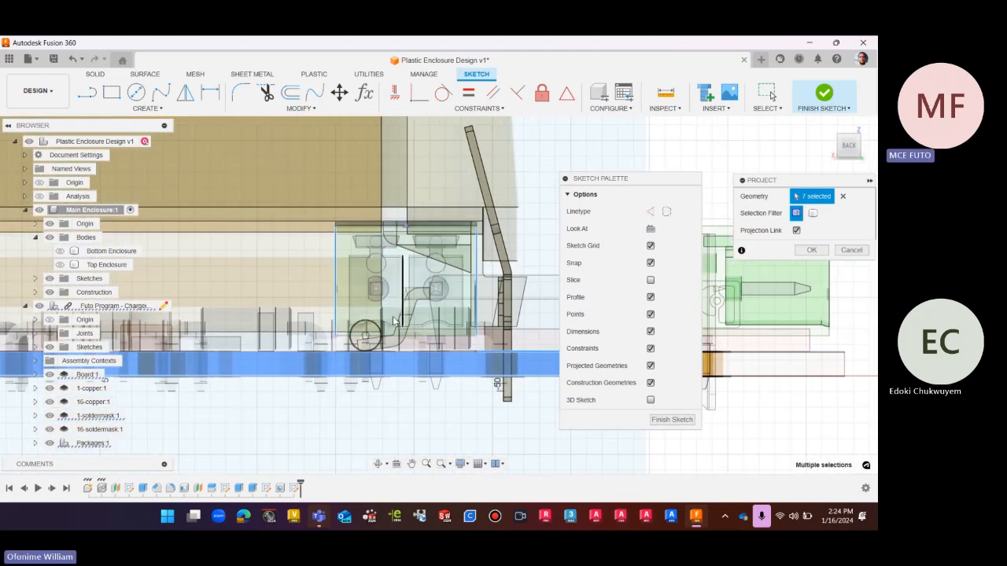
{"action": "scroll", "coordinate": [363, 418], "scroll_direction": "down", "scroll_amount": 3}
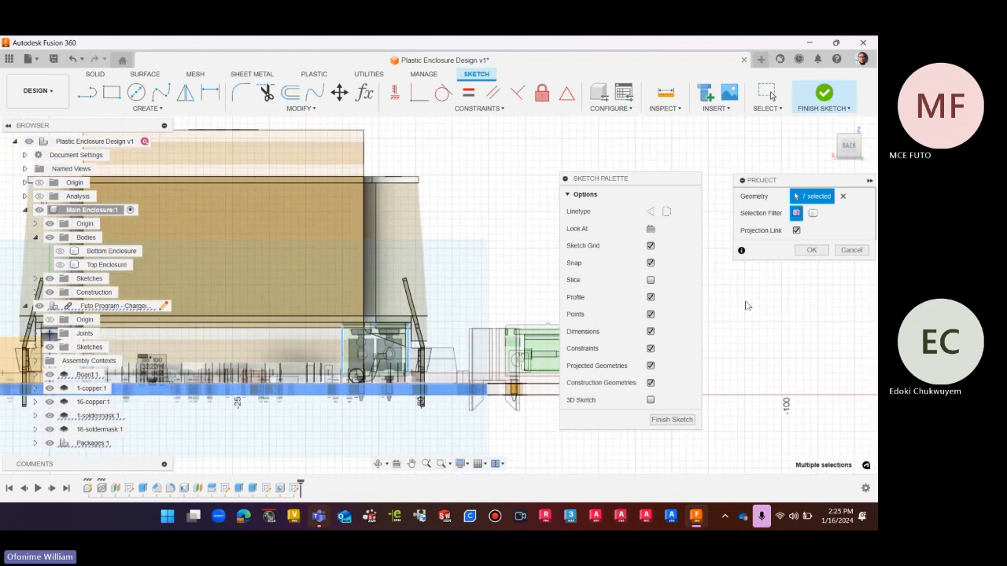
{"action": "left_click_drag", "start_coordinate": [843, 144], "coordinate": [830, 169]}
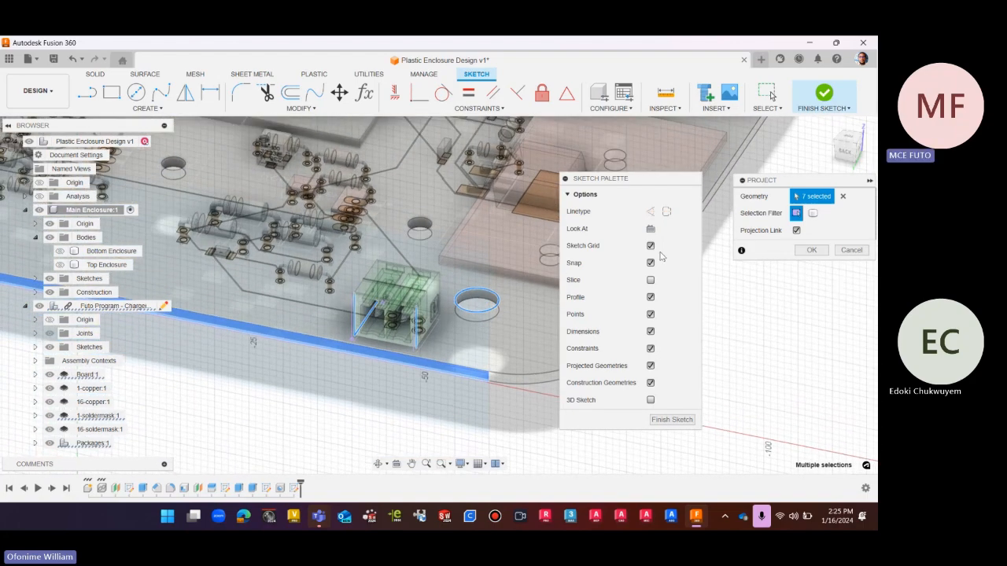
{"action": "scroll", "coordinate": [355, 445], "scroll_direction": "down", "scroll_amount": 2}
{"action": "scroll", "coordinate": [438, 409], "scroll_direction": "up", "scroll_amount": 4}
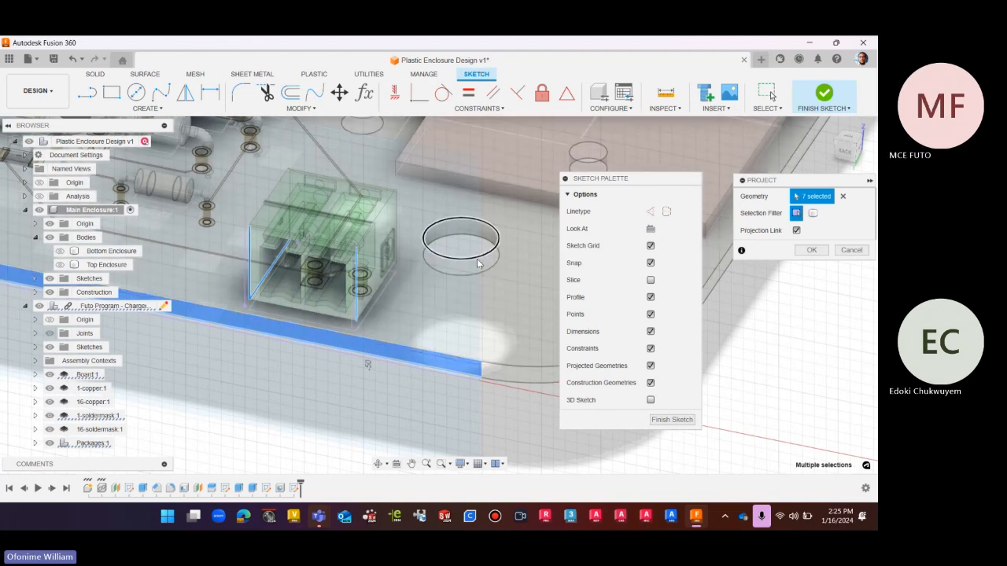
{"action": "left_click", "coordinate": [472, 276]}
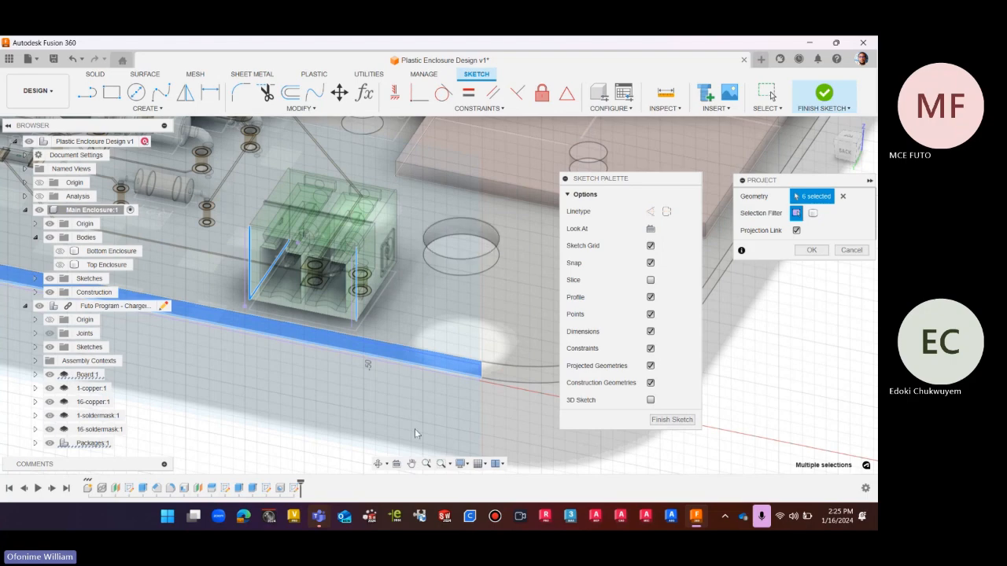
Add the terminal block's lower rear edge to the projection selection
{"action": "scroll", "coordinate": [412, 402], "scroll_direction": "down", "scroll_amount": 3}
{"action": "scroll", "coordinate": [360, 382], "scroll_direction": "down", "scroll_amount": 1}
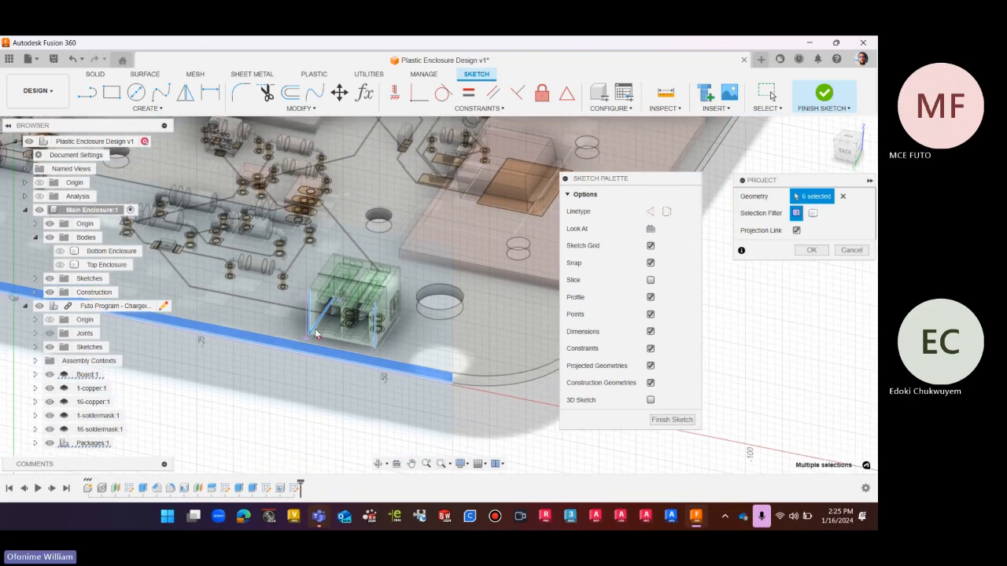
{"action": "scroll", "coordinate": [316, 335], "scroll_direction": "up", "scroll_amount": 5}
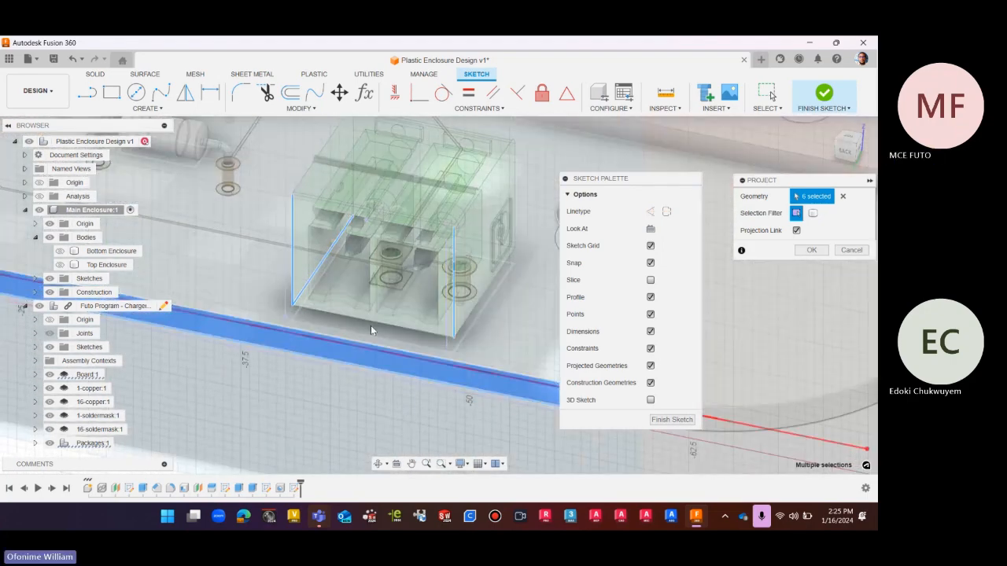
{"action": "left_click", "coordinate": [376, 323]}
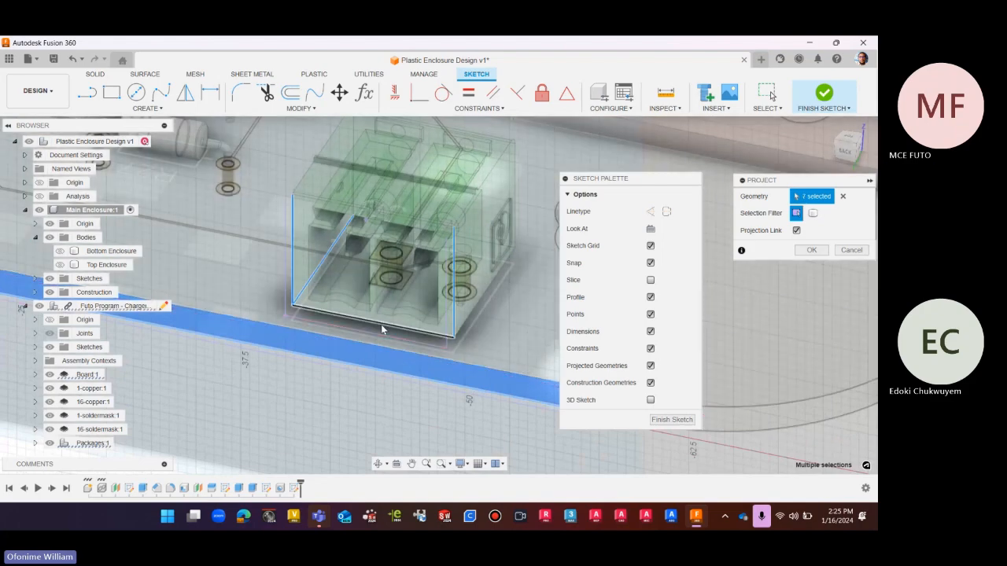
Add the terminal block's upper face nearest the board's rear edge to the projection selection
{"action": "scroll", "coordinate": [407, 346], "scroll_direction": "down", "scroll_amount": 4}
{"action": "scroll", "coordinate": [399, 258], "scroll_direction": "up", "scroll_amount": 4}
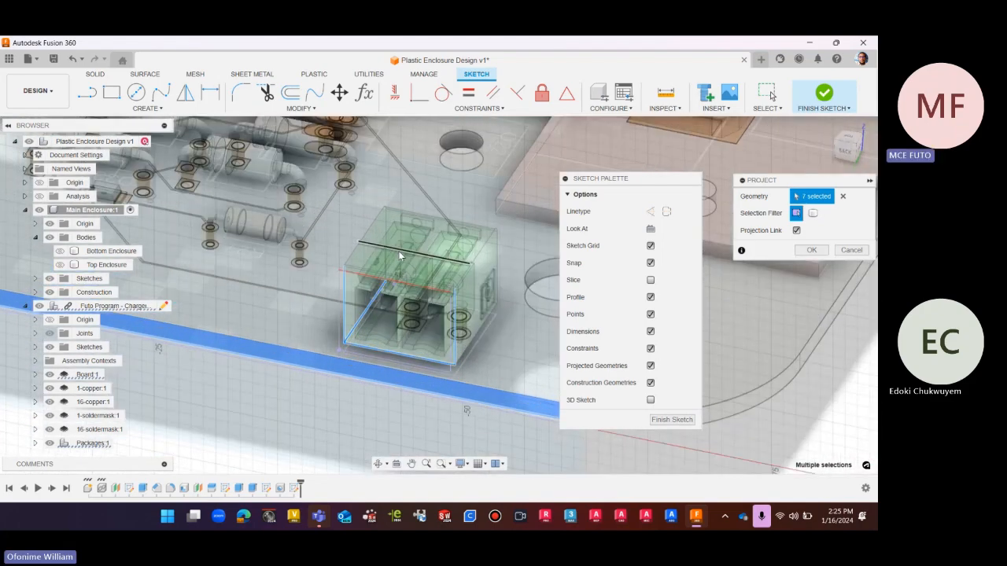
{"action": "scroll", "coordinate": [397, 259], "scroll_direction": "up", "scroll_amount": 2}
{"action": "left_click", "coordinate": [399, 263]}
{"action": "scroll", "coordinate": [436, 262], "scroll_direction": "down", "scroll_amount": 2}
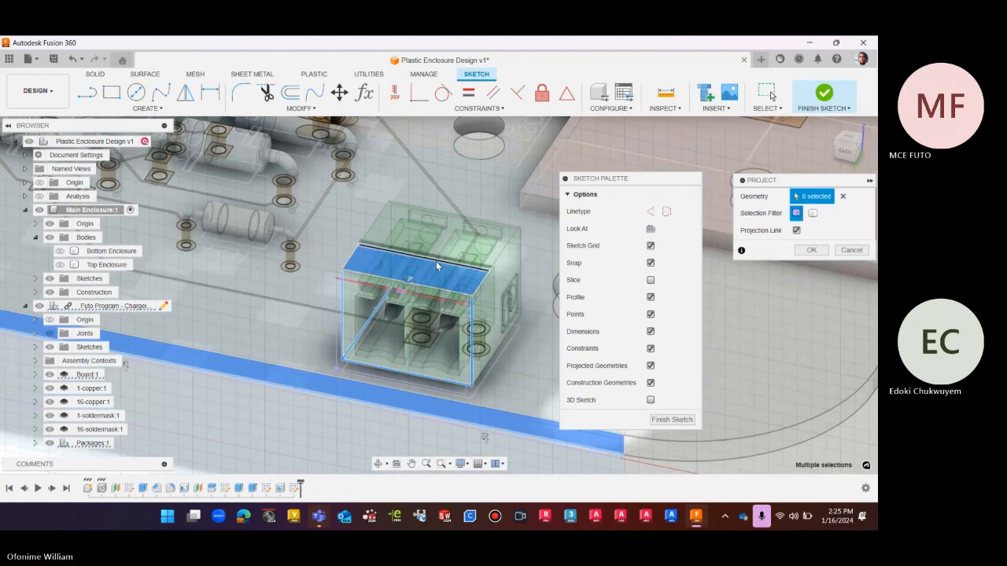
Add the outer vertical edge and lower rear edge of the other rear terminal block to the projection selection
{"action": "scroll", "coordinate": [441, 265], "scroll_direction": "down", "scroll_amount": 4}
{"action": "scroll", "coordinate": [454, 274], "scroll_direction": "down", "scroll_amount": 3}
{"action": "scroll", "coordinate": [421, 289], "scroll_direction": "down", "scroll_amount": 3}
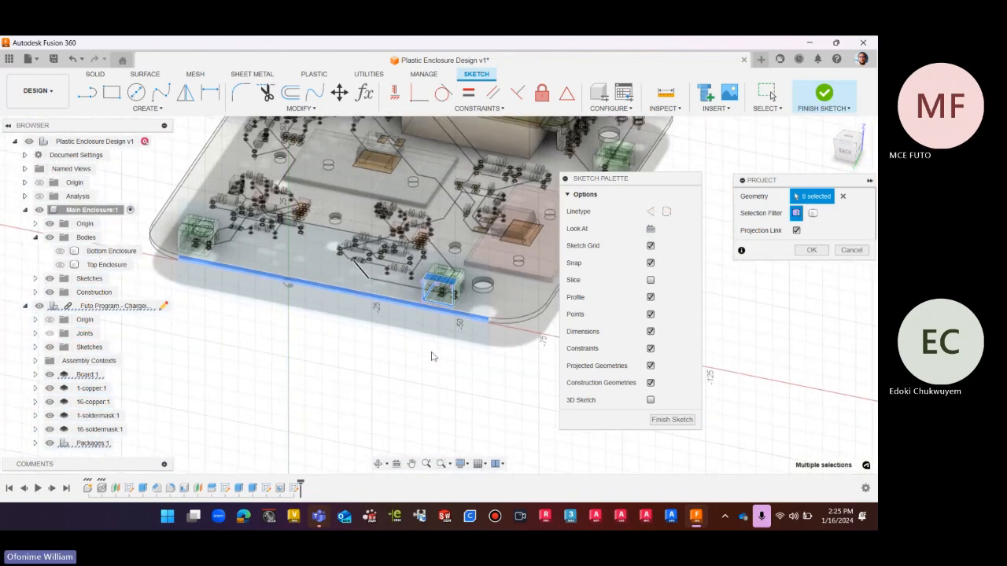
{"action": "scroll", "coordinate": [224, 291], "scroll_direction": "down", "scroll_amount": 2}
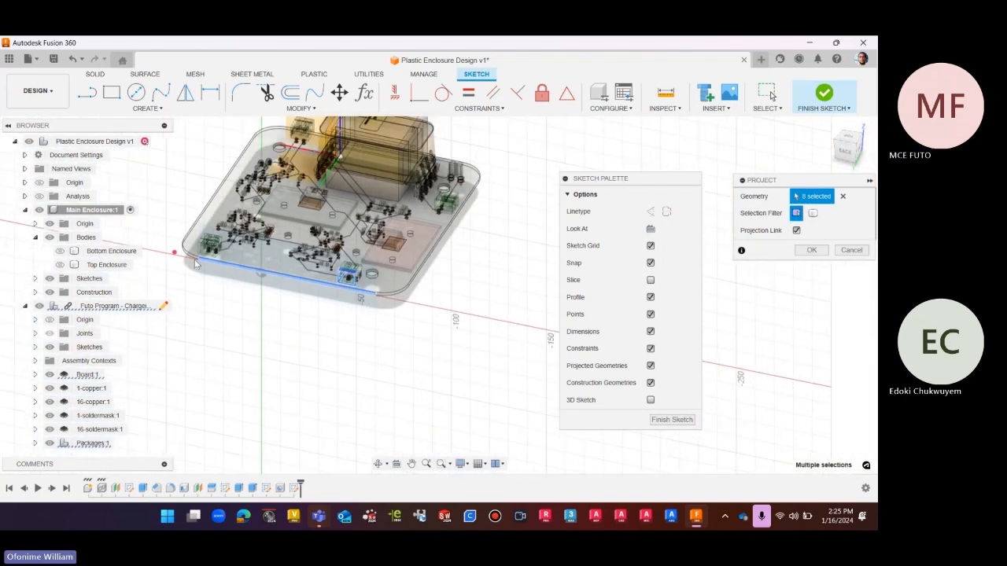
{"action": "scroll", "coordinate": [224, 220], "scroll_direction": "up", "scroll_amount": 5}
{"action": "scroll", "coordinate": [230, 183], "scroll_direction": "up", "scroll_amount": 3}
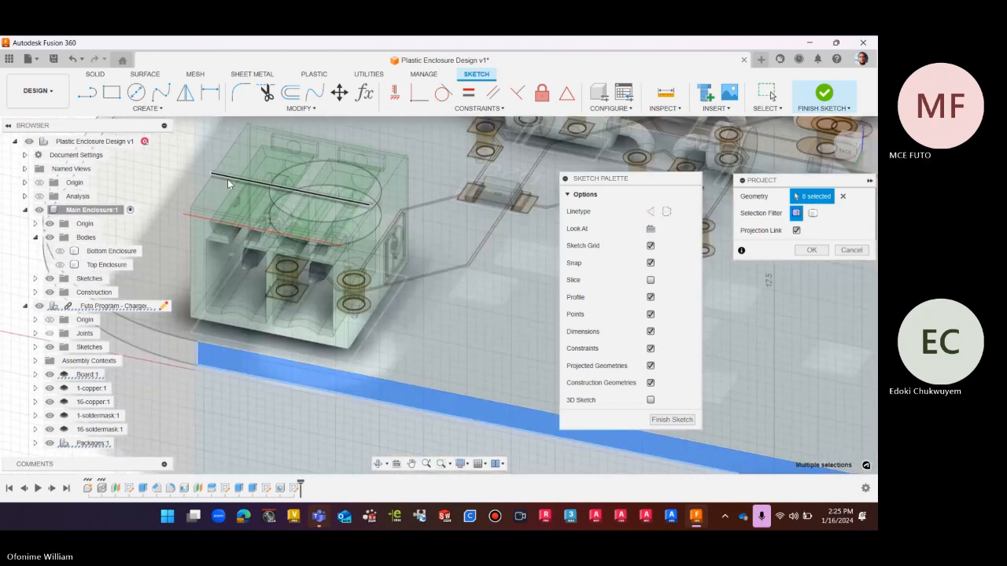
{"action": "left_click", "coordinate": [190, 250]}
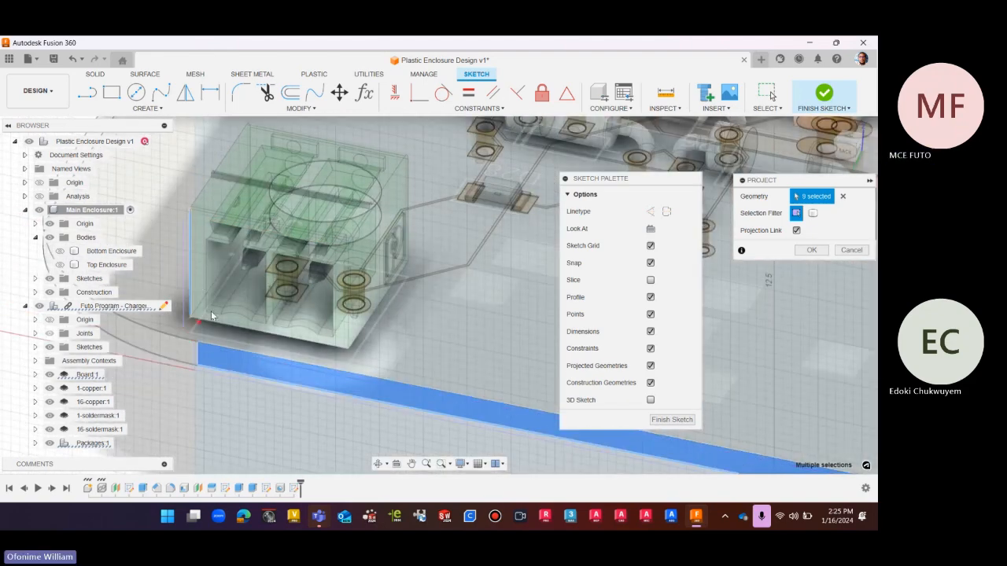
{"action": "left_click", "coordinate": [349, 337]}
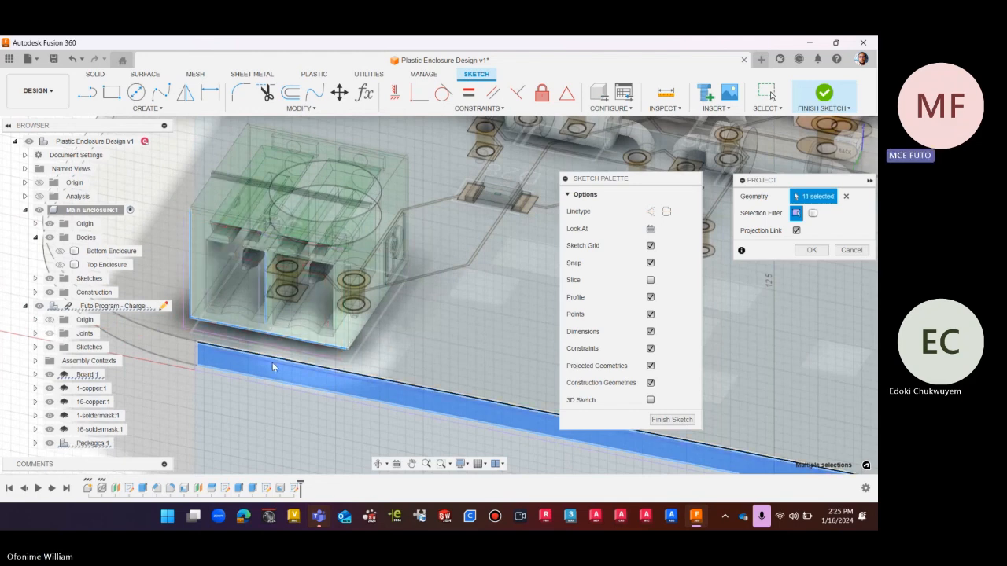
Try to add the second terminal block's upper face farther from the board's rear edge to the projection selection
{"action": "scroll", "coordinate": [272, 354], "scroll_direction": "down", "scroll_amount": 5}
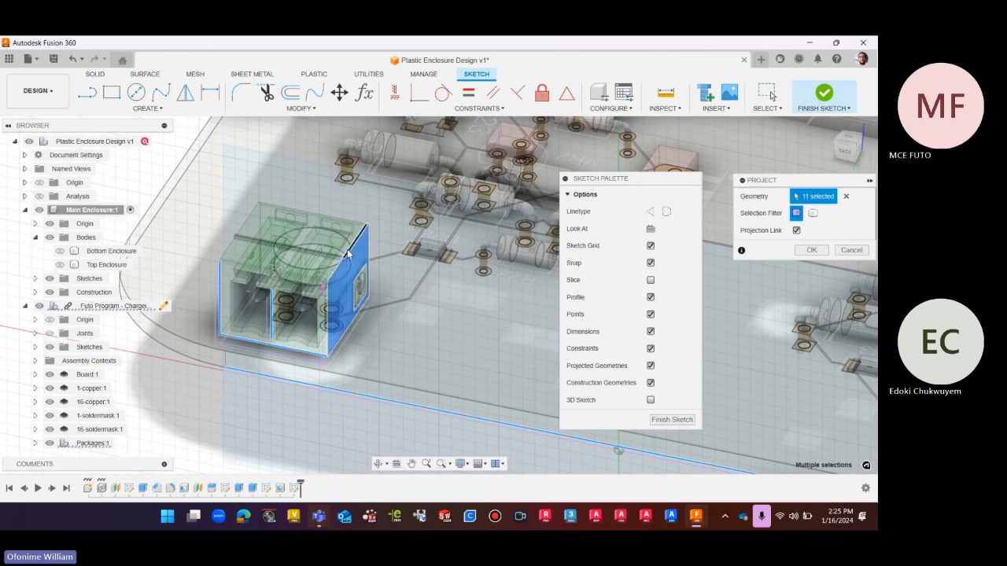
{"action": "left_click", "coordinate": [346, 268]}
{"action": "left_click", "coordinate": [254, 235]}
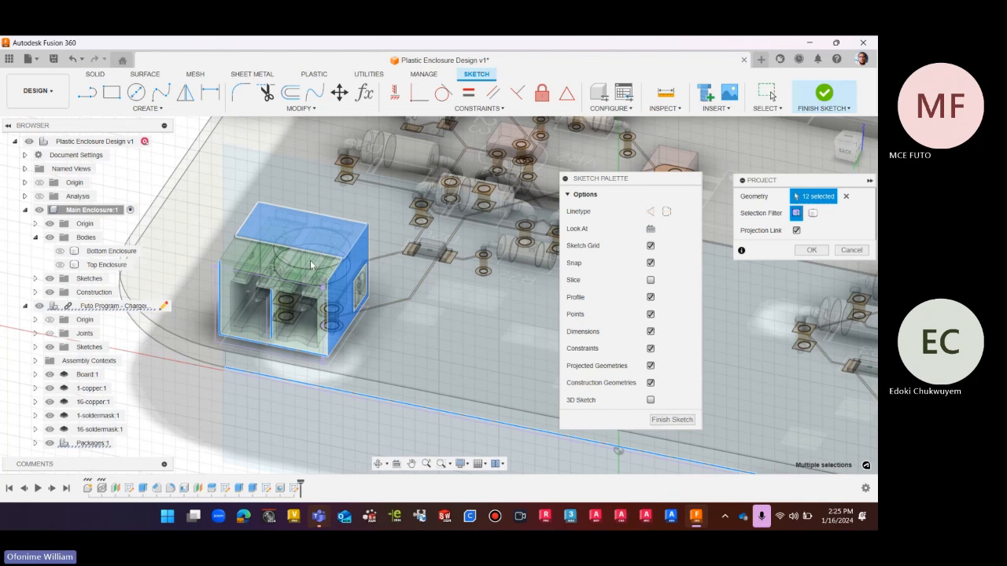
{"action": "scroll", "coordinate": [334, 253], "scroll_direction": "up", "scroll_amount": 2}
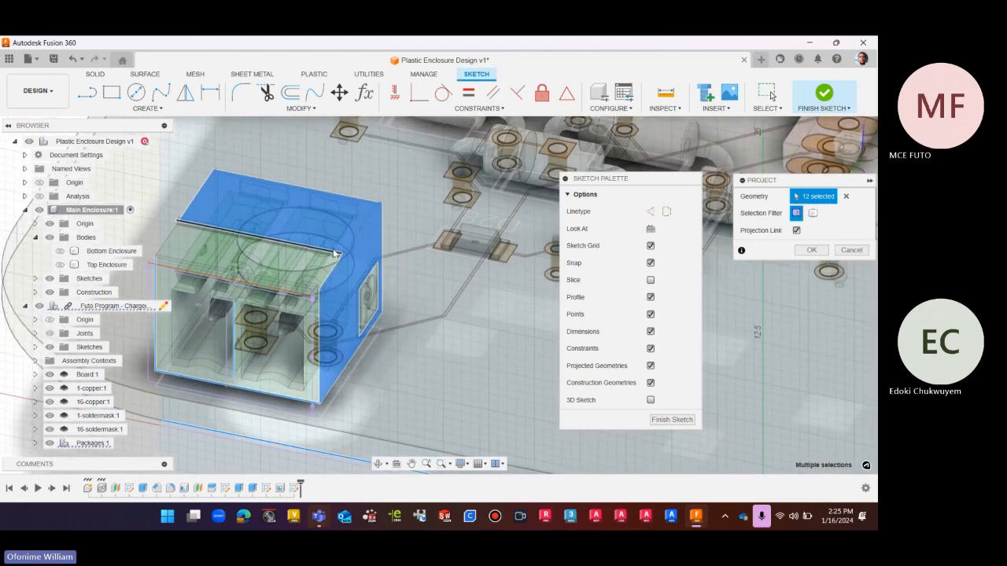
{"action": "left_click", "coordinate": [302, 264]}
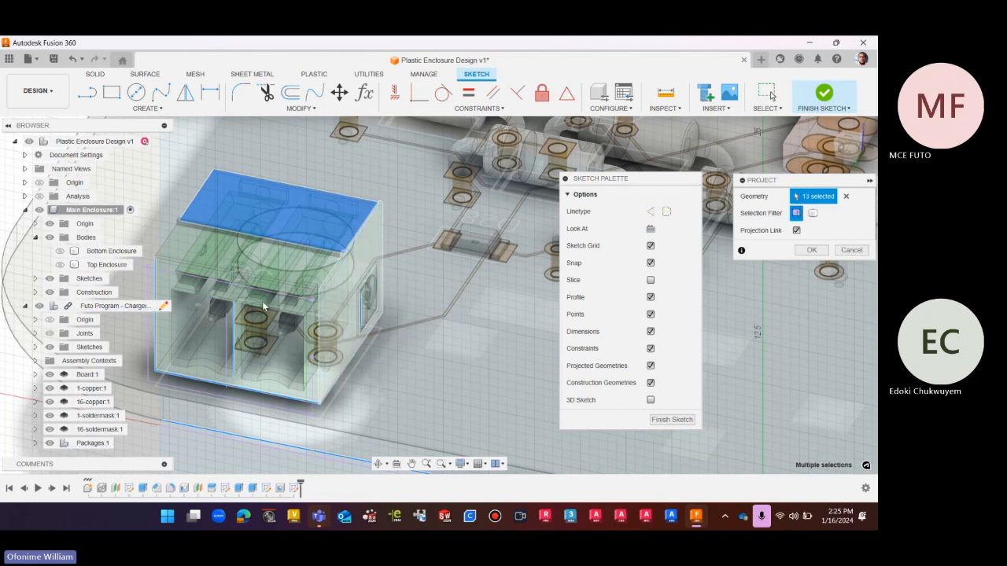
{"action": "scroll", "coordinate": [306, 260], "scroll_direction": "down", "scroll_amount": 3}
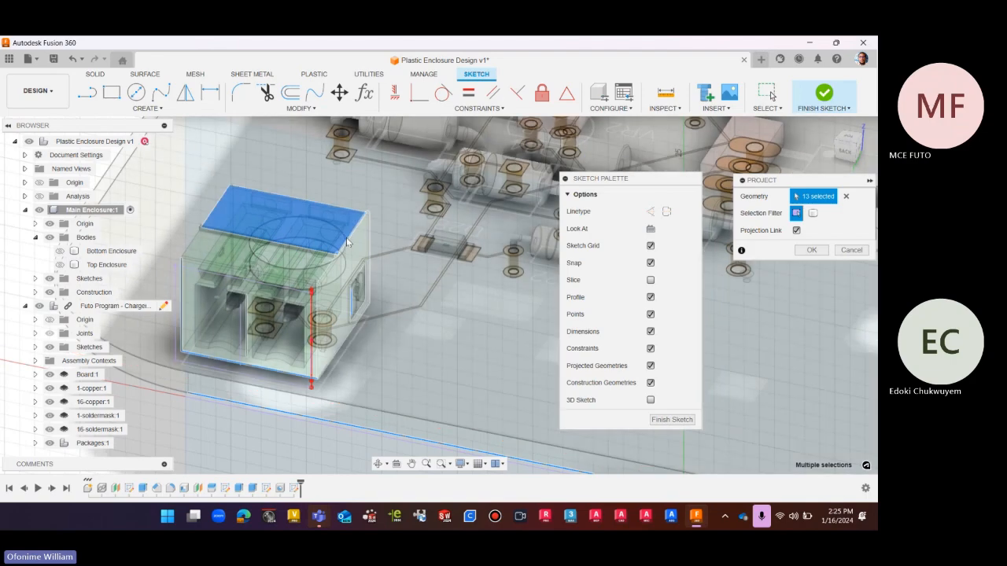
{"action": "scroll", "coordinate": [362, 241], "scroll_direction": "down", "scroll_amount": 2}
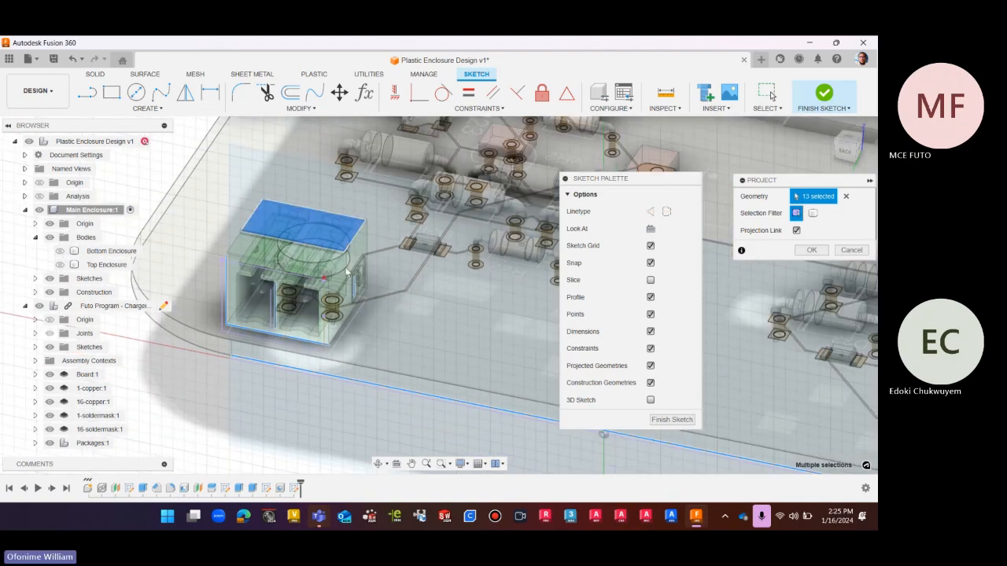
{"action": "scroll", "coordinate": [319, 254], "scroll_direction": "down", "scroll_amount": 3}
{"action": "scroll", "coordinate": [319, 255], "scroll_direction": "up", "scroll_amount": 3}
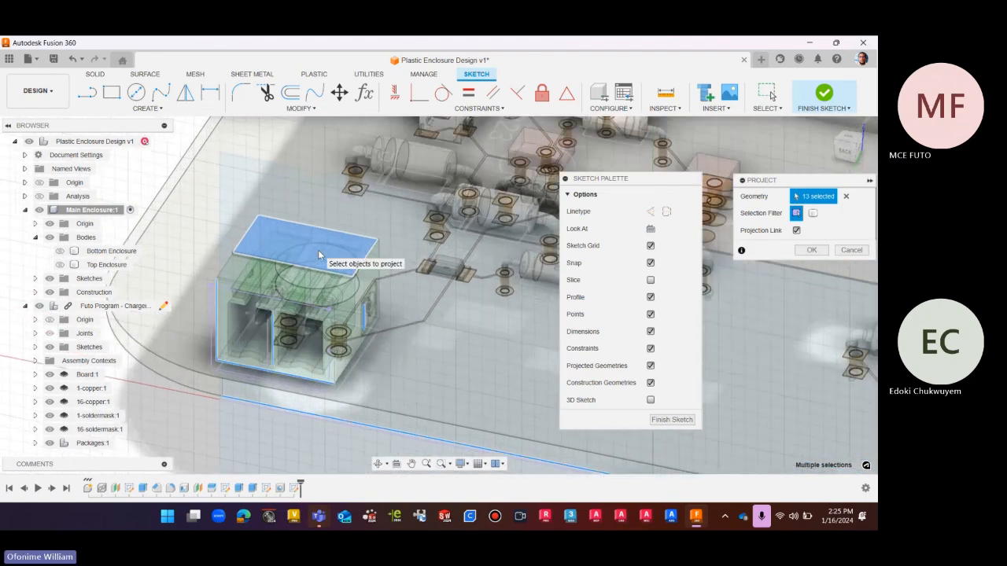
Remove the inner upper face and the internal partition face of the second terminal block from the projection selection
{"action": "left_click", "coordinate": [319, 254]}
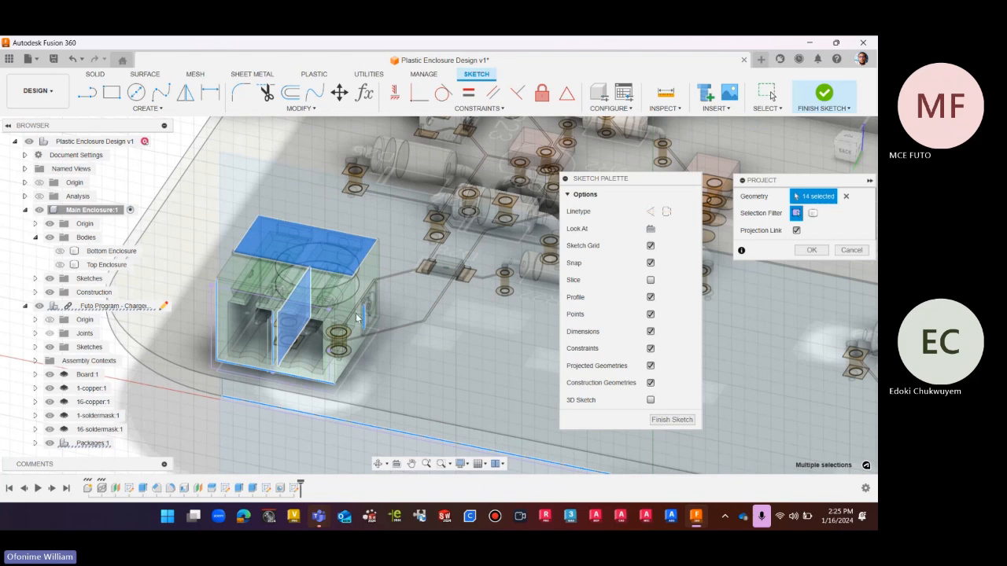
{"action": "left_click", "coordinate": [318, 324]}
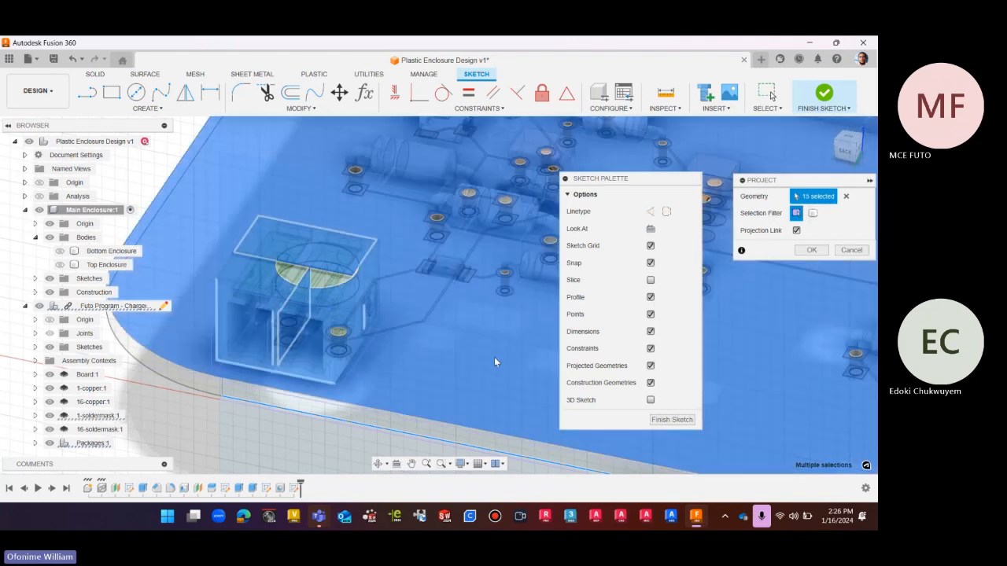
{"action": "left_click", "coordinate": [494, 357]}
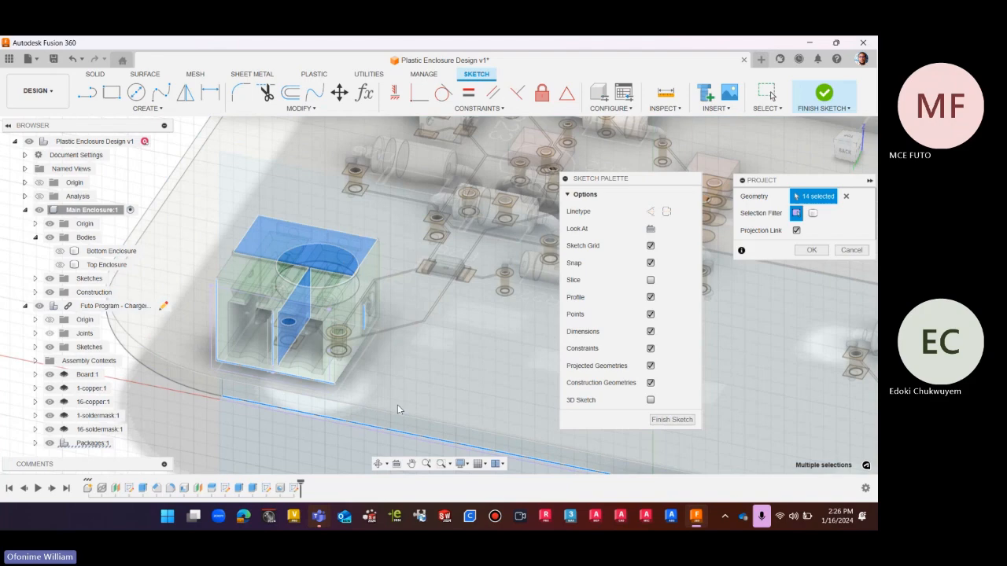
{"action": "left_click", "coordinate": [313, 251]}
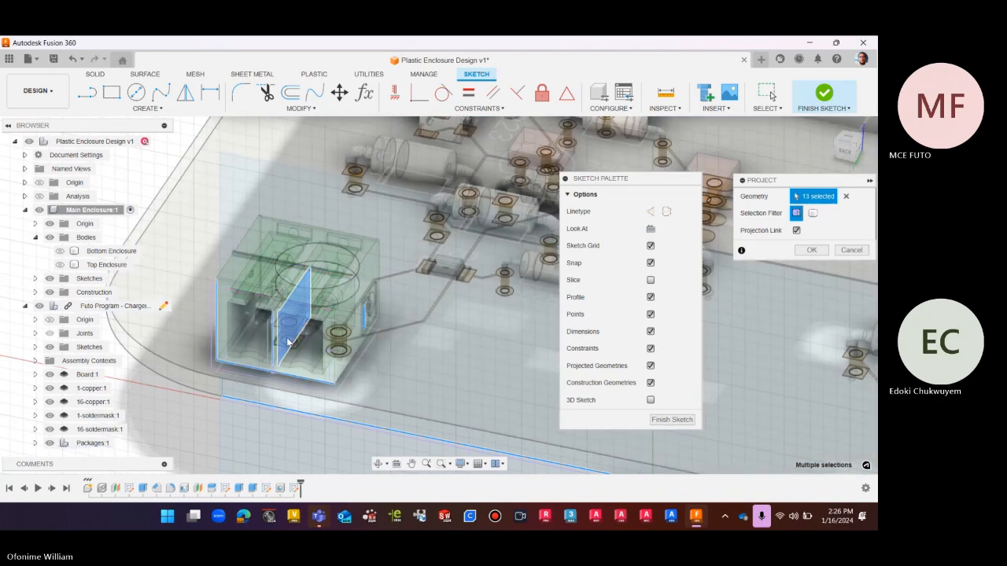
{"action": "left_click", "coordinate": [289, 342]}
Add the second terminal block's upper face nearest the board's rear edge to the projection selection
{"action": "scroll", "coordinate": [292, 399], "scroll_direction": "down", "scroll_amount": 3}
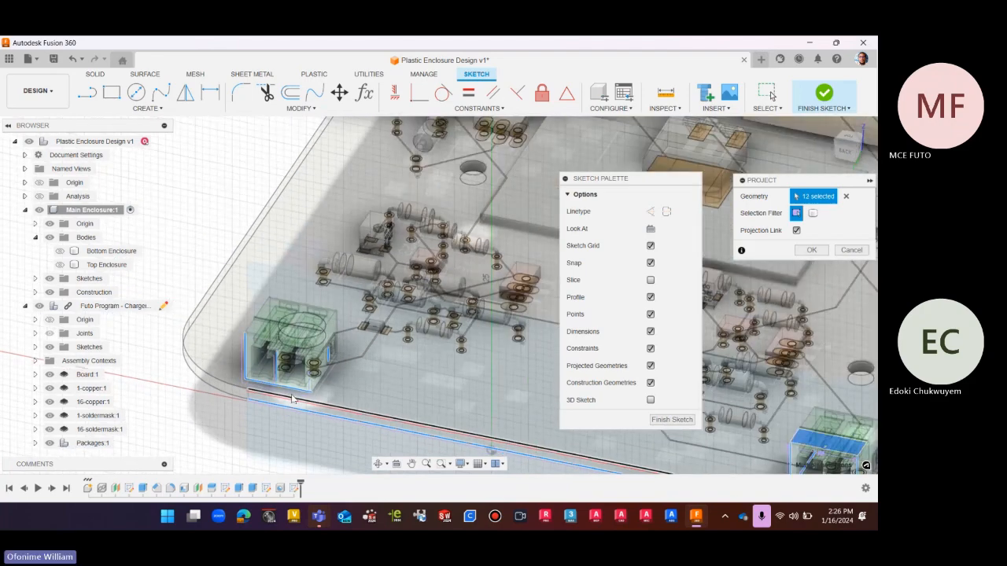
{"action": "scroll", "coordinate": [258, 370], "scroll_direction": "up", "scroll_amount": 2}
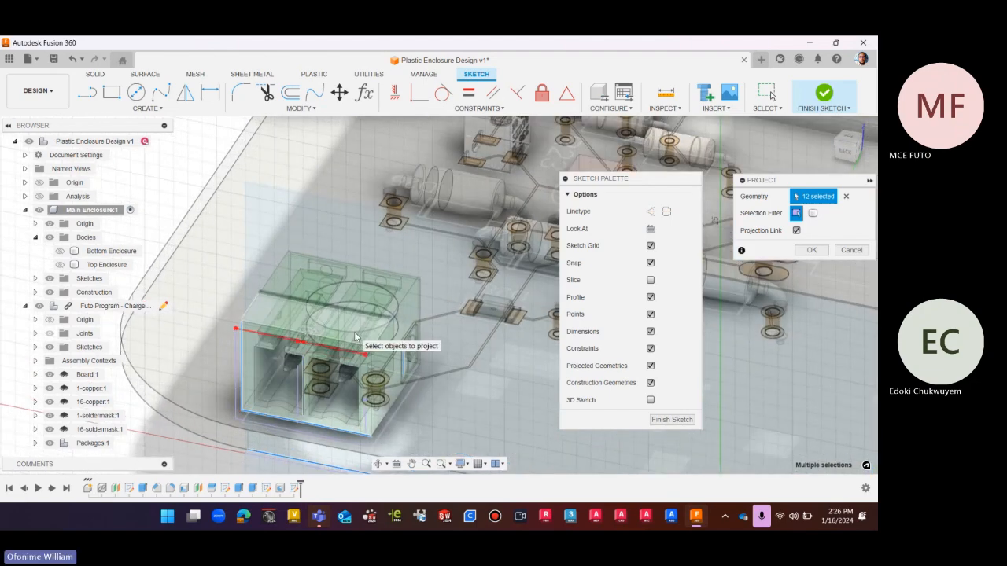
{"action": "left_click", "coordinate": [355, 336]}
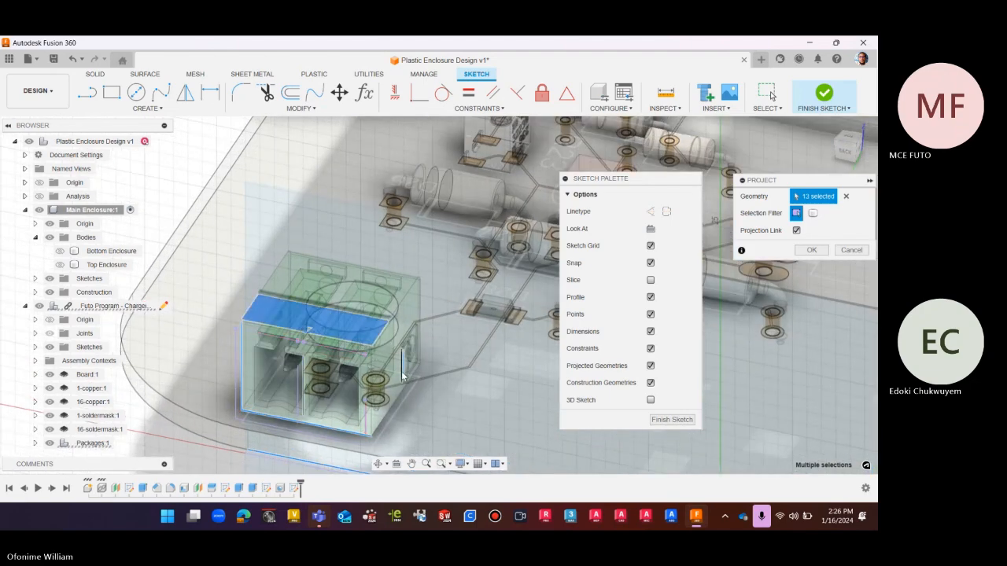
Add the second terminal block's remaining vertical corner edge to the projection selection and remove the stray side and middle partition edges
{"action": "scroll", "coordinate": [403, 371], "scroll_direction": "up", "scroll_amount": 2}
{"action": "left_click", "coordinate": [404, 368]}
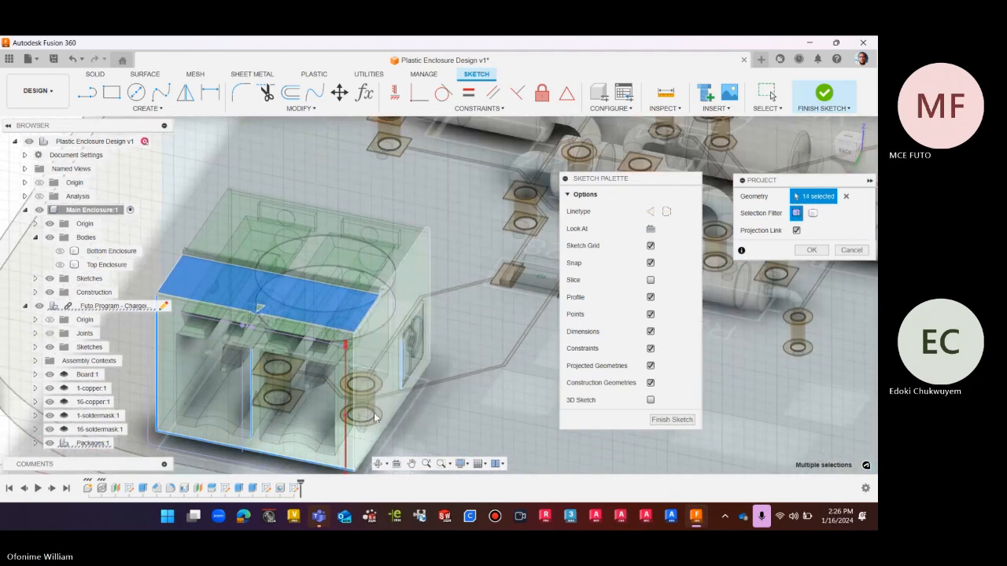
{"action": "left_click", "coordinate": [350, 442]}
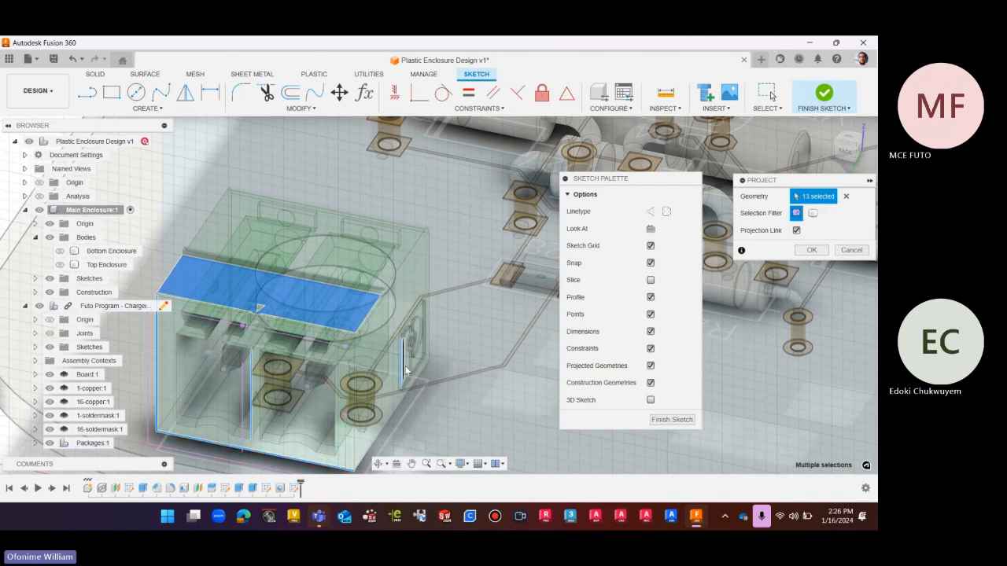
{"action": "left_click", "coordinate": [357, 367]}
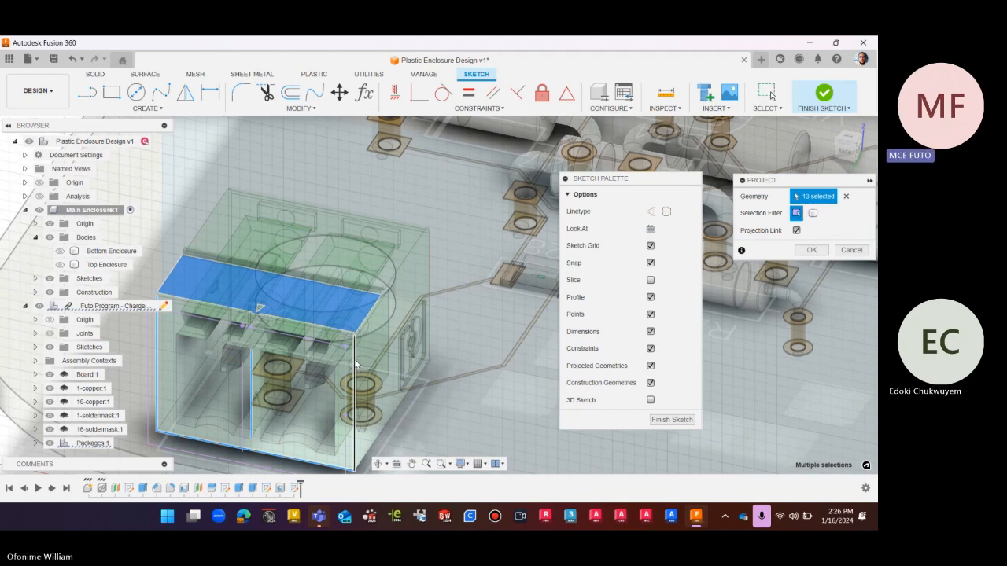
{"action": "scroll", "coordinate": [357, 367], "scroll_direction": "down", "scroll_amount": 2}
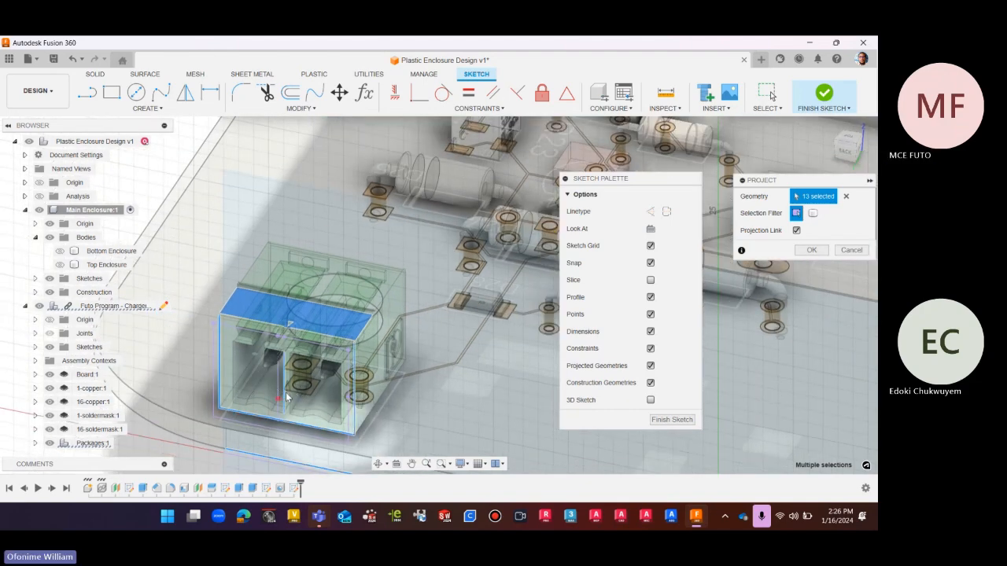
{"action": "left_click", "coordinate": [285, 400]}
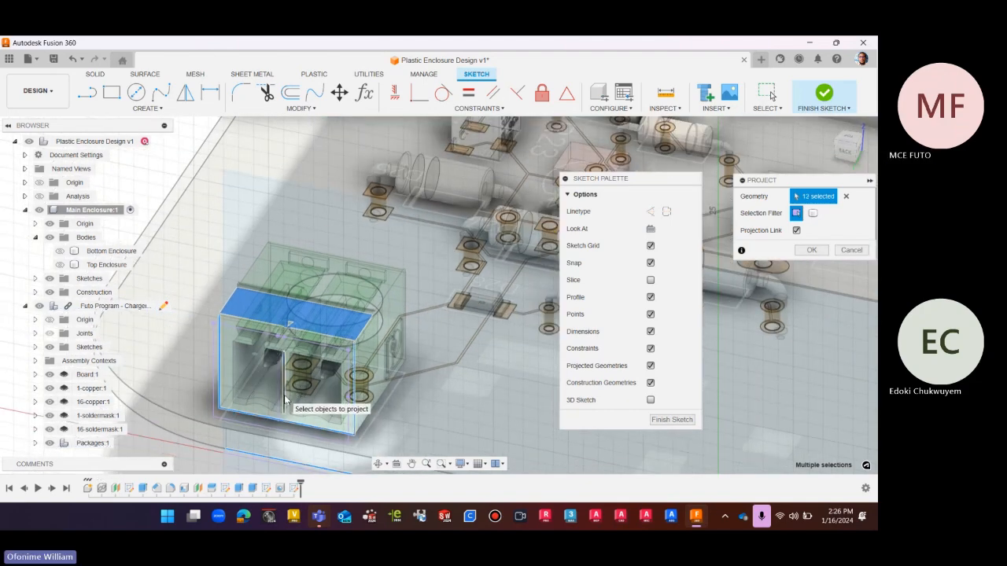
Project the selected board edge and both rear terminal block outlines into the sketch
{"action": "scroll", "coordinate": [245, 435], "scroll_direction": "down", "scroll_amount": 5}
{"action": "scroll", "coordinate": [244, 434], "scroll_direction": "down", "scroll_amount": 2}
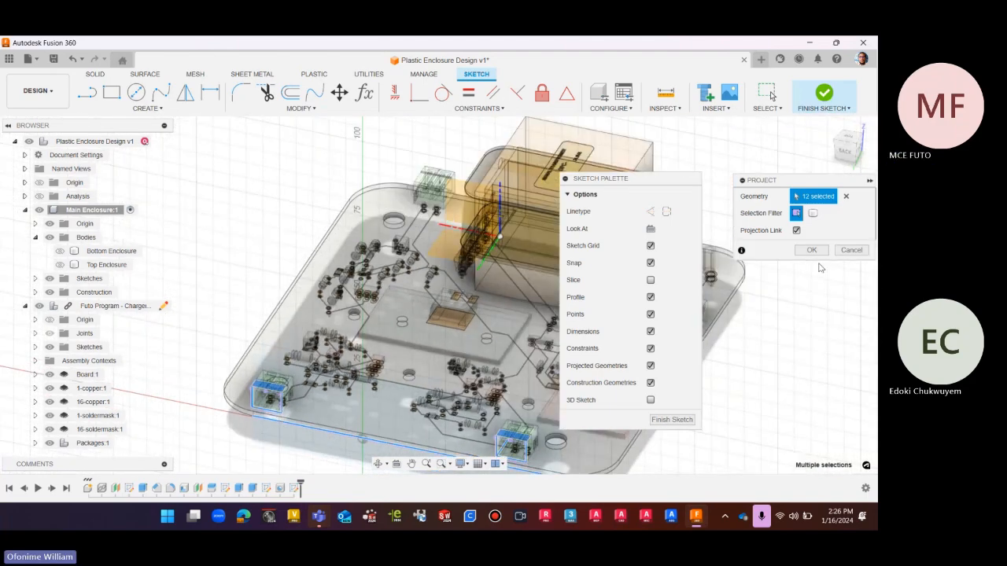
{"action": "left_click", "coordinate": [811, 249]}
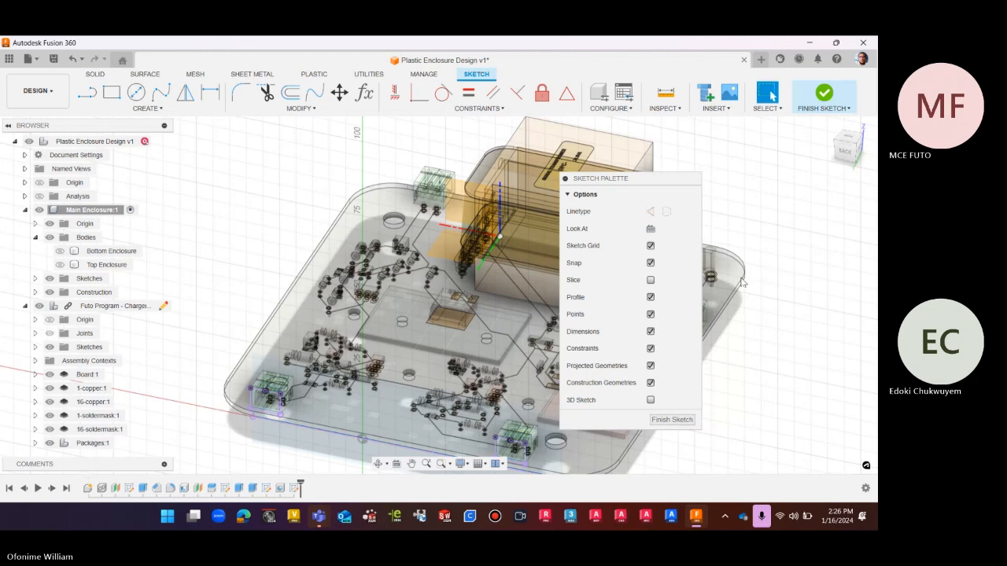
Hide the Futo Program - Charger component to isolate the projected outlines in the back view
{"action": "scroll", "coordinate": [268, 267], "scroll_direction": "down", "scroll_amount": 4}
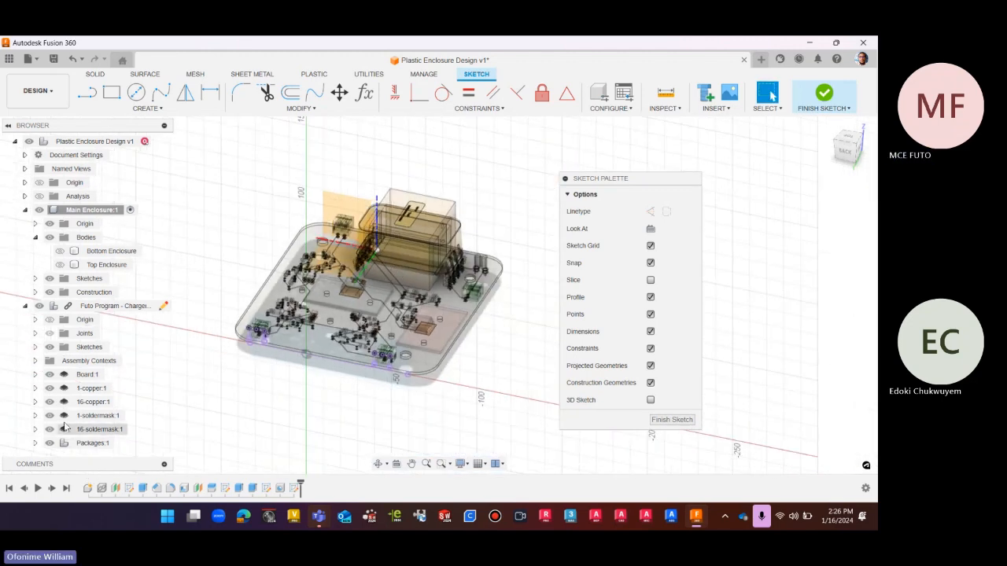
{"action": "left_click", "coordinate": [35, 319]}
{"action": "left_click", "coordinate": [40, 306]}
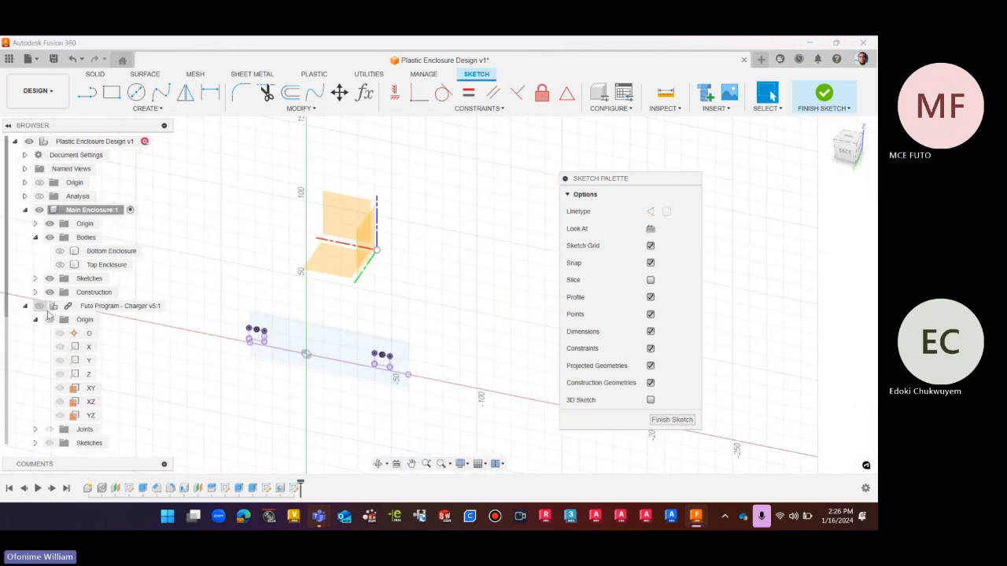
{"action": "left_click", "coordinate": [842, 157]}
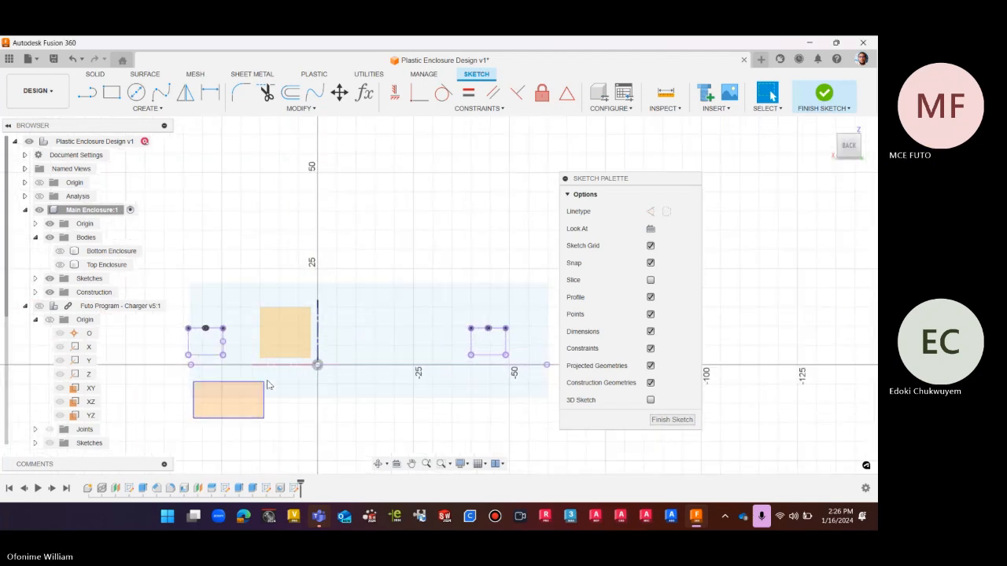
{"action": "left_click", "coordinate": [473, 365]}
{"action": "scroll", "coordinate": [338, 423], "scroll_direction": "down", "scroll_amount": 2}
{"action": "left_click", "coordinate": [344, 272]}
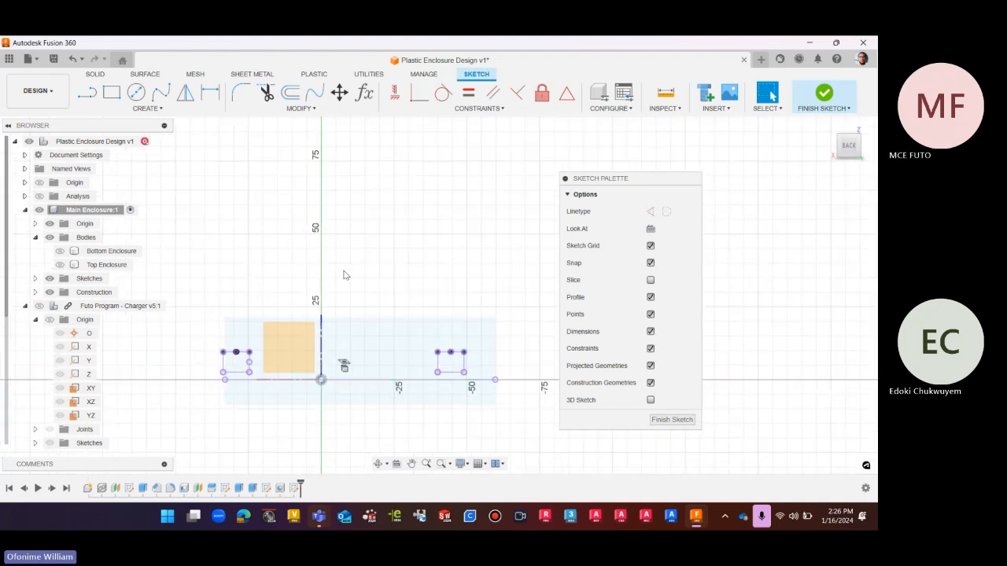
{"action": "scroll", "coordinate": [346, 267], "scroll_direction": "down", "scroll_amount": 2}
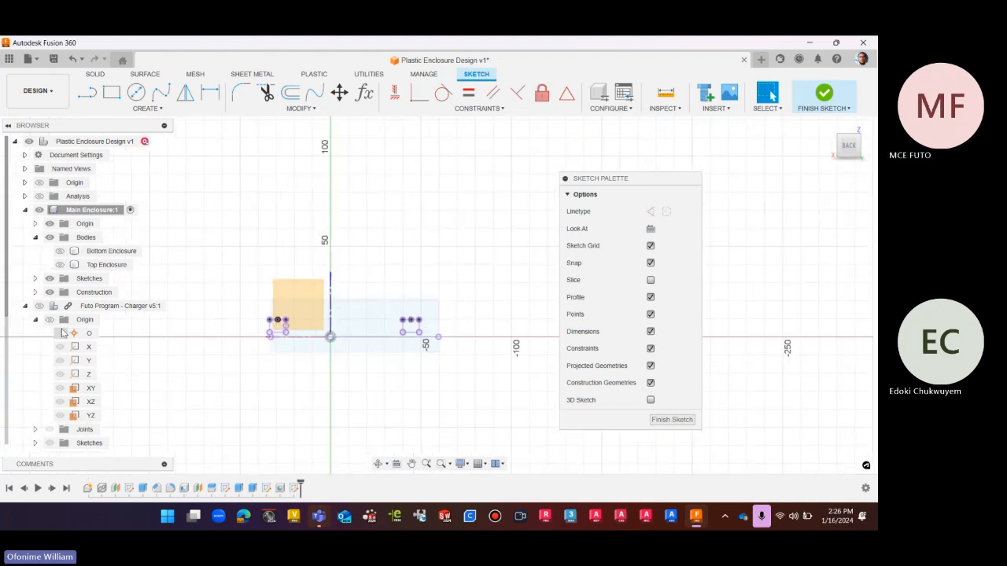
Show the charger board component again and compare its rear terminal blocks with the projected outlines
{"action": "left_click", "coordinate": [39, 306]}
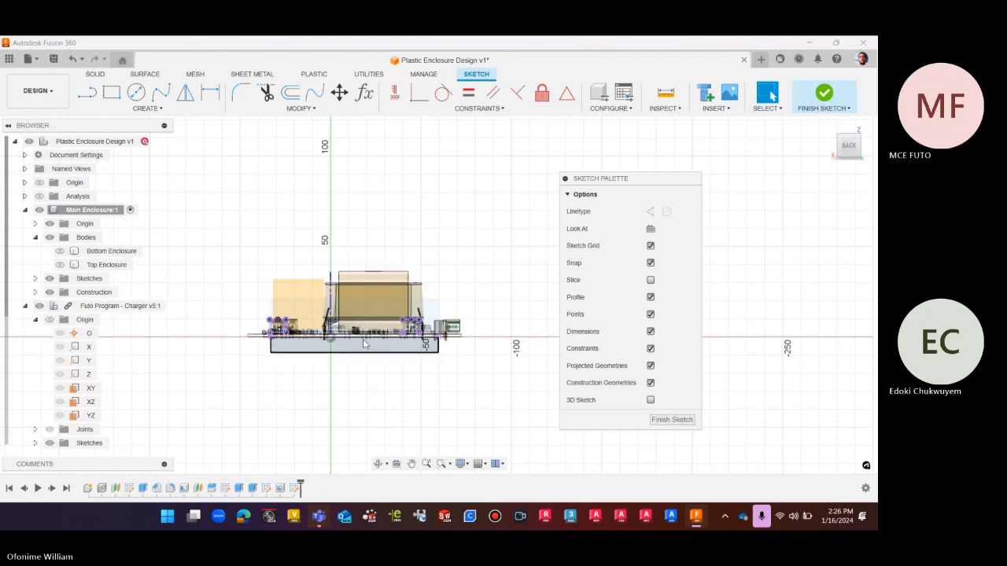
{"action": "scroll", "coordinate": [362, 339], "scroll_direction": "up", "scroll_amount": 6}
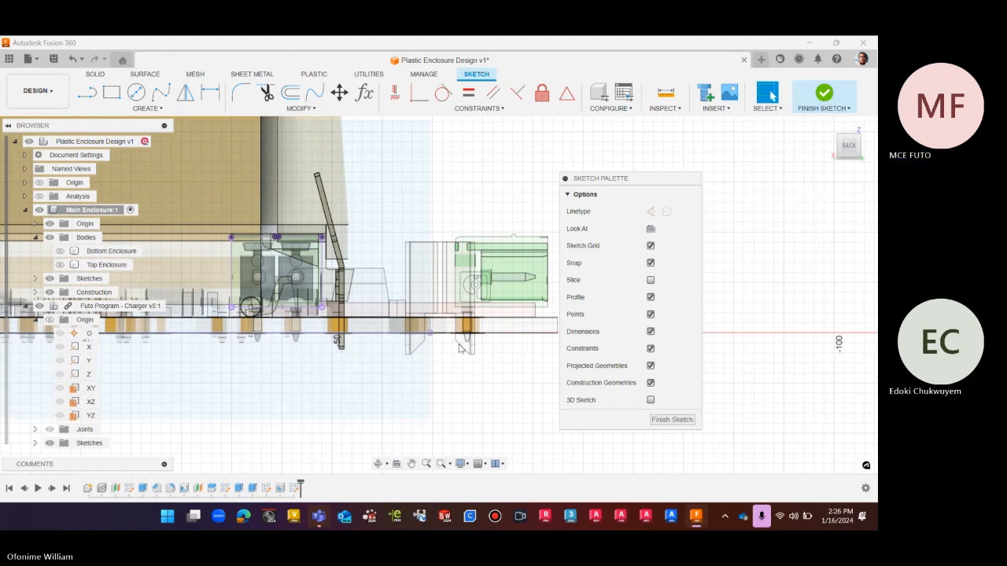
{"action": "scroll", "coordinate": [475, 356], "scroll_direction": "down", "scroll_amount": 5}
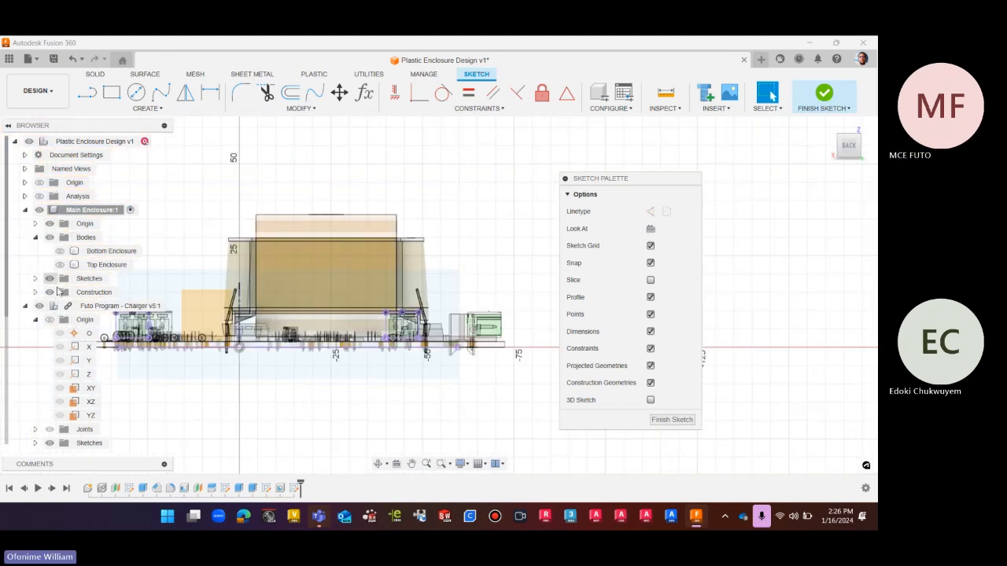
Hide the Futo Program - Charger component and delete the projected board edge line running beneath the terminal block outlines
{"action": "left_click", "coordinate": [39, 306]}
{"action": "left_click", "coordinate": [318, 349]}
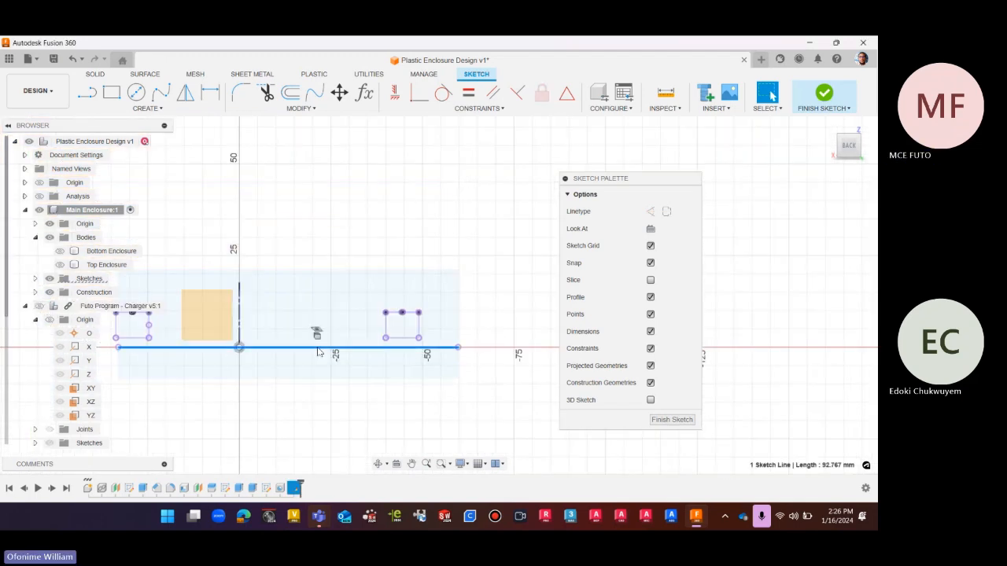
{"action": "key", "text": "Delete"}
{"action": "scroll", "coordinate": [317, 347], "scroll_direction": "up", "scroll_amount": 1}
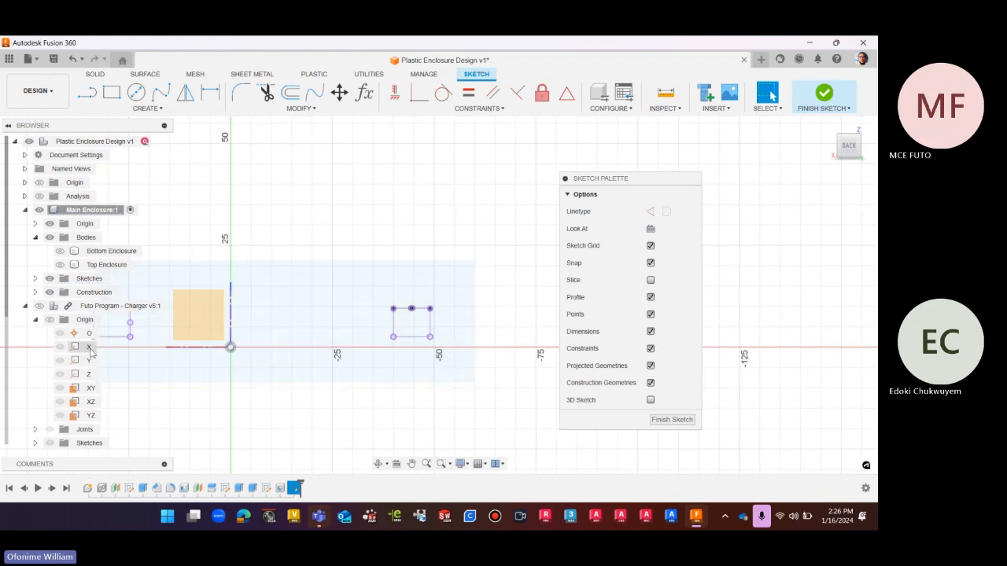
Show the charger board component again and project the circuit board's upper rear edge into the sketch
{"action": "left_click", "coordinate": [39, 306]}
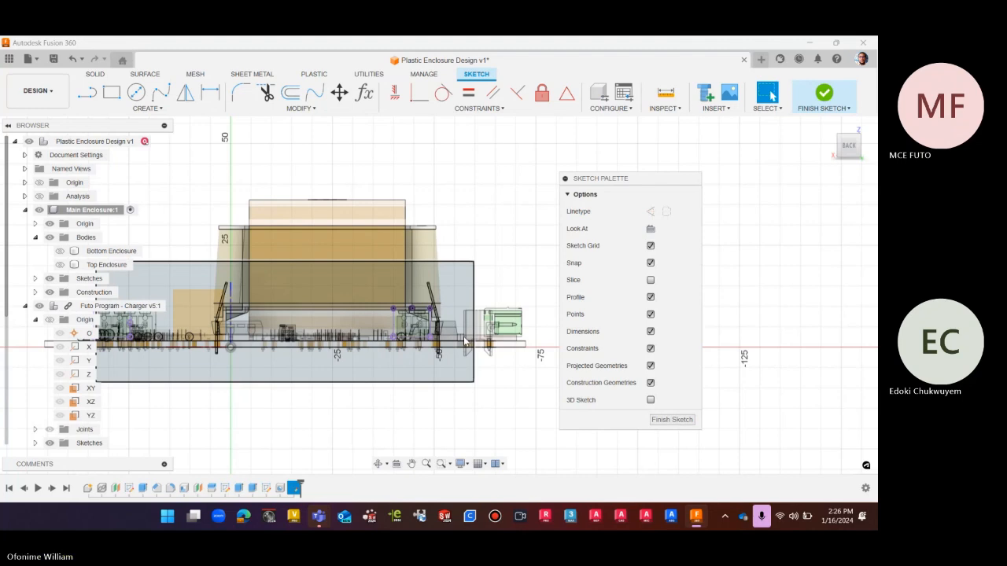
{"action": "scroll", "coordinate": [465, 341], "scroll_direction": "up", "scroll_amount": 6}
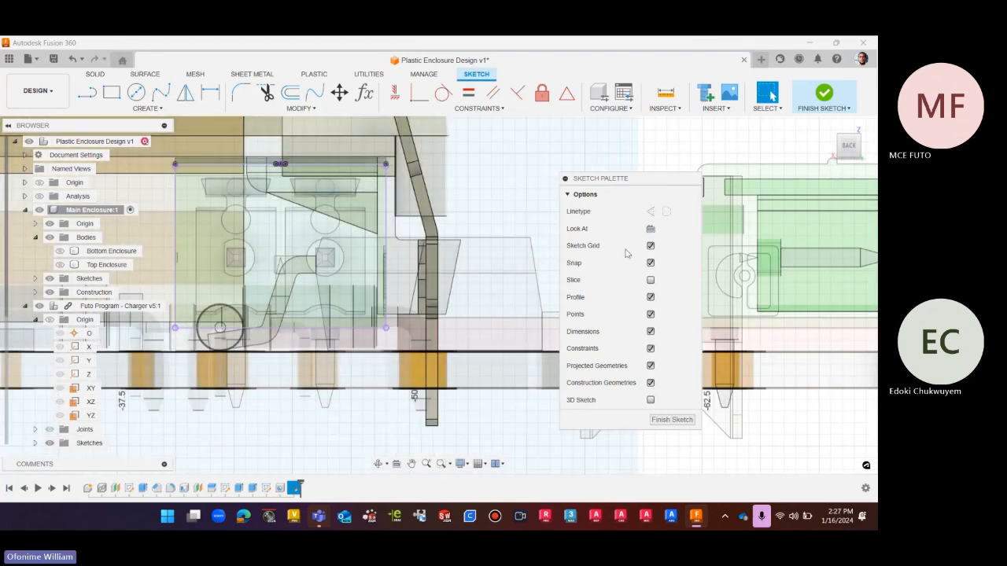
{"action": "key", "text": "p"}
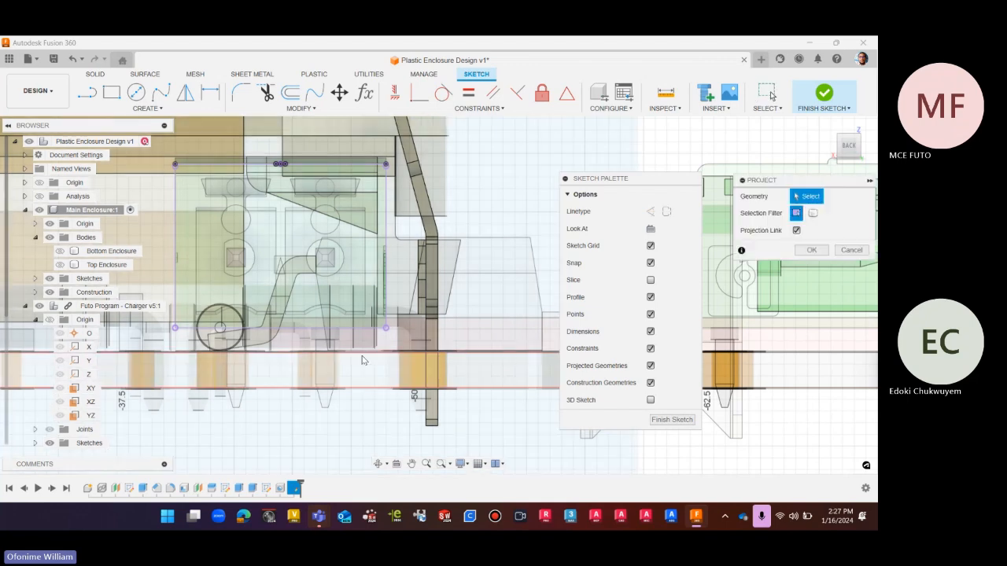
{"action": "scroll", "coordinate": [389, 353], "scroll_direction": "down", "scroll_amount": 4}
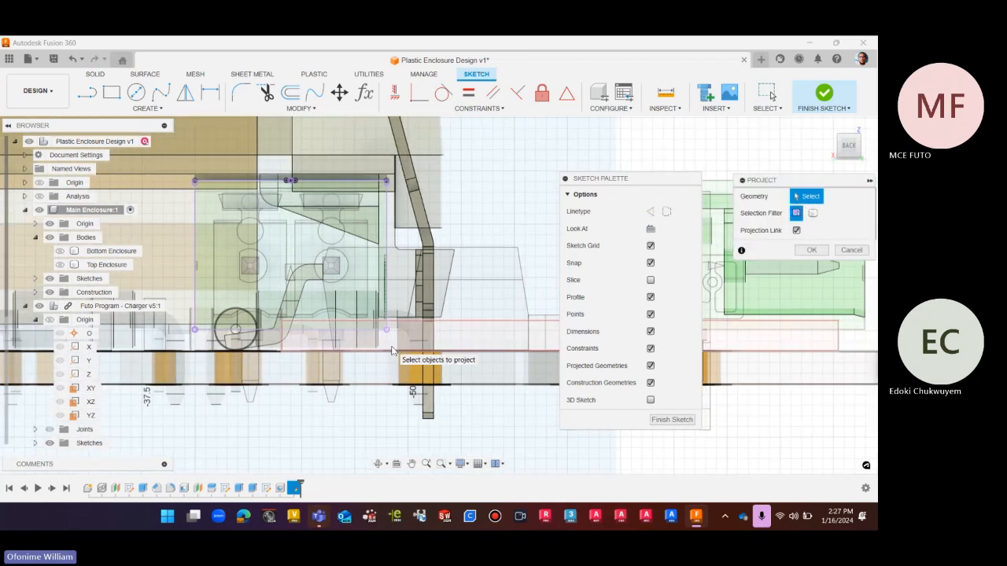
{"action": "scroll", "coordinate": [397, 353], "scroll_direction": "down", "scroll_amount": 2}
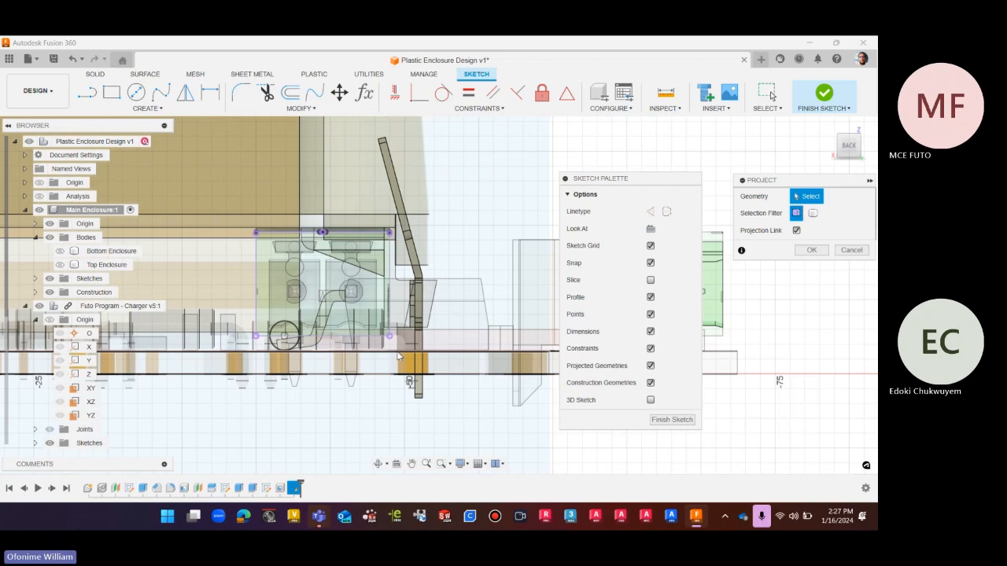
{"action": "left_click_drag", "start_coordinate": [847, 145], "coordinate": [845, 158]}
{"action": "scroll", "coordinate": [491, 294], "scroll_direction": "down", "scroll_amount": 2}
{"action": "scroll", "coordinate": [490, 292], "scroll_direction": "down", "scroll_amount": 2}
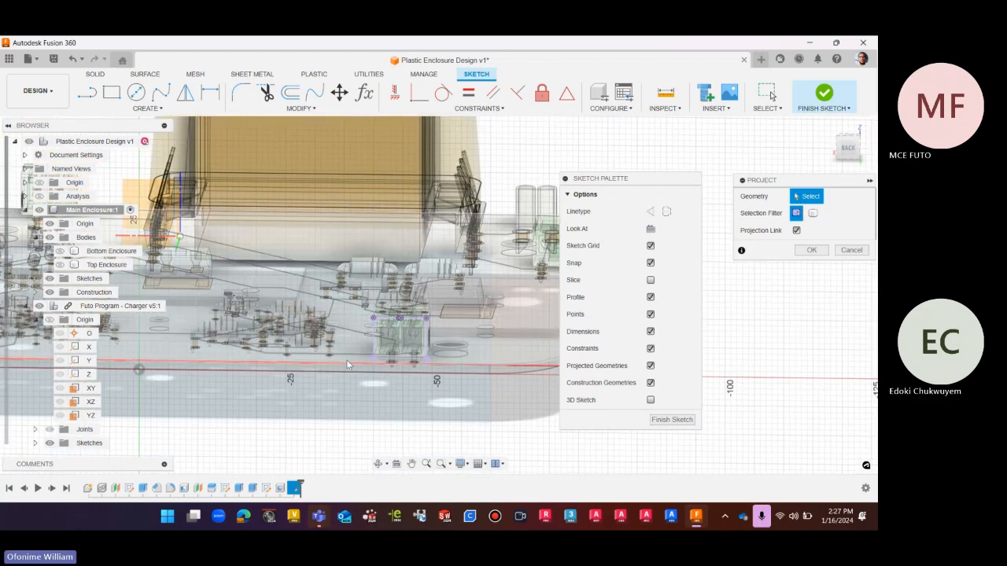
{"action": "scroll", "coordinate": [345, 357], "scroll_direction": "up", "scroll_amount": 3}
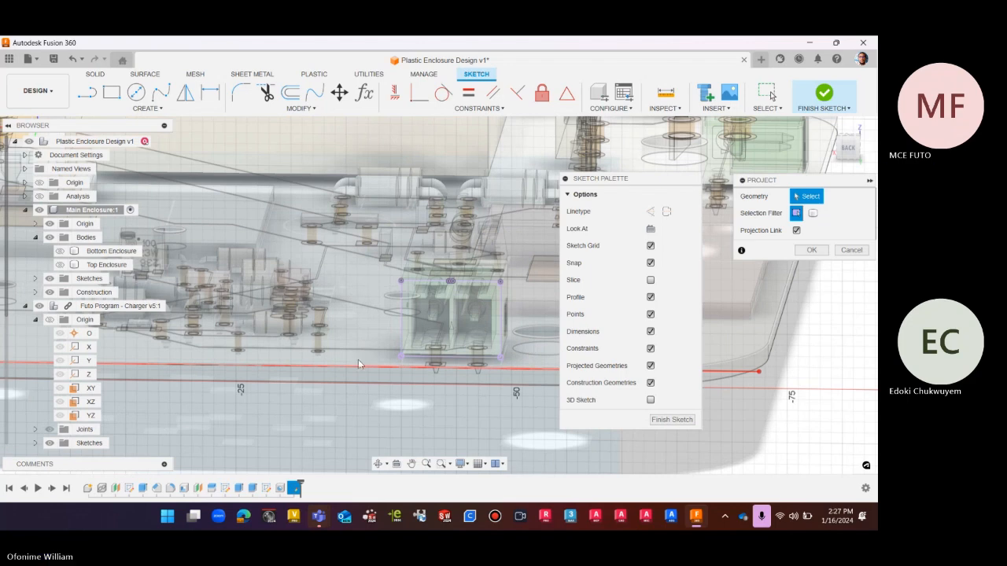
{"action": "left_click", "coordinate": [352, 364]}
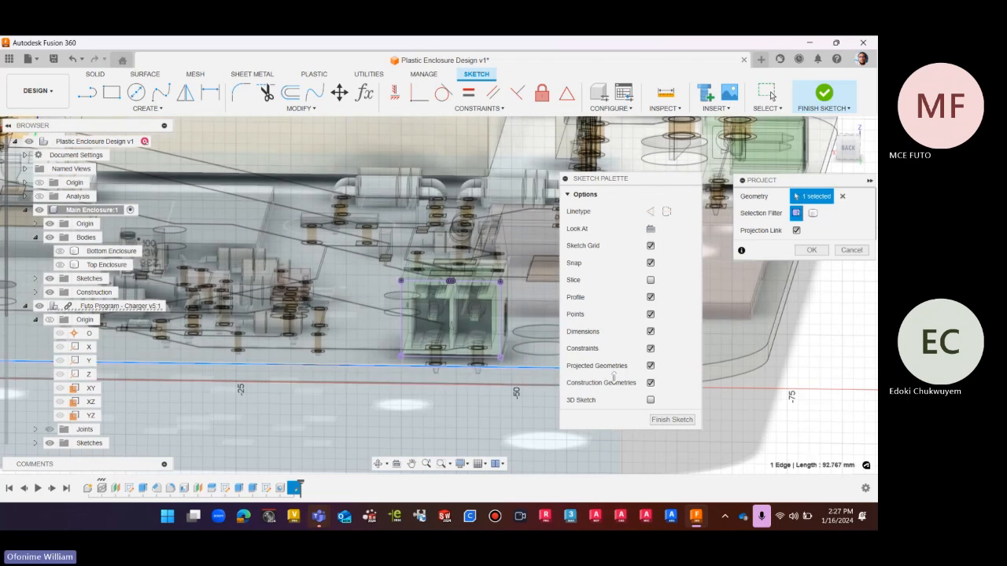
{"action": "left_click", "coordinate": [808, 250]}
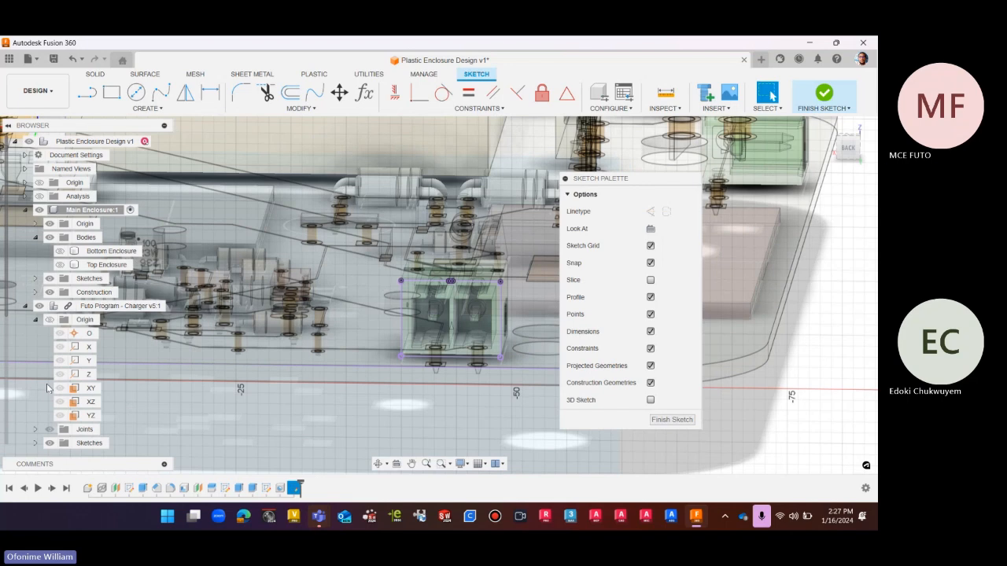
Hide the charger component and, in the back view, bridge the gap at the right-hand block outline's upper right corner with a line
{"action": "left_click", "coordinate": [40, 307]}
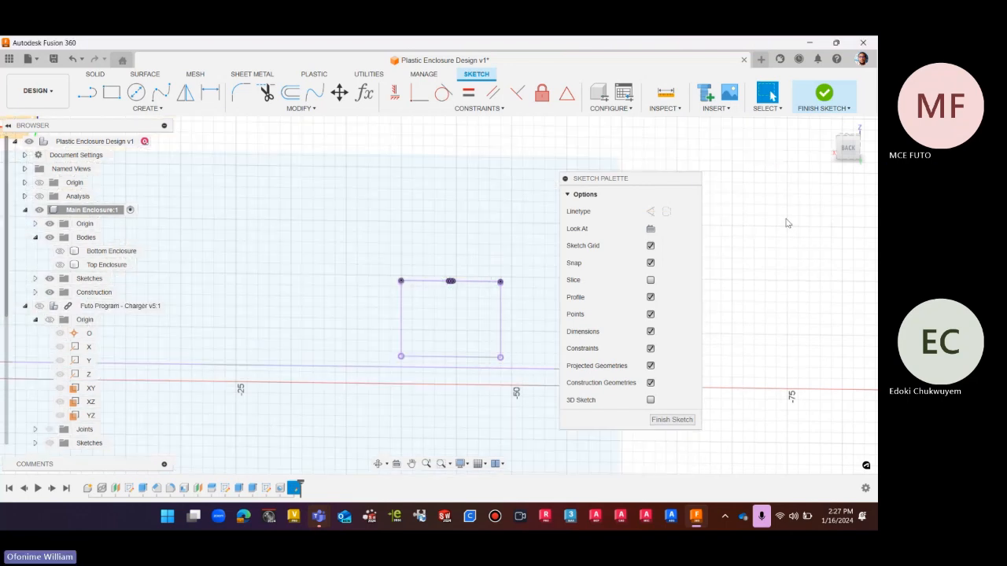
{"action": "left_click", "coordinate": [847, 148]}
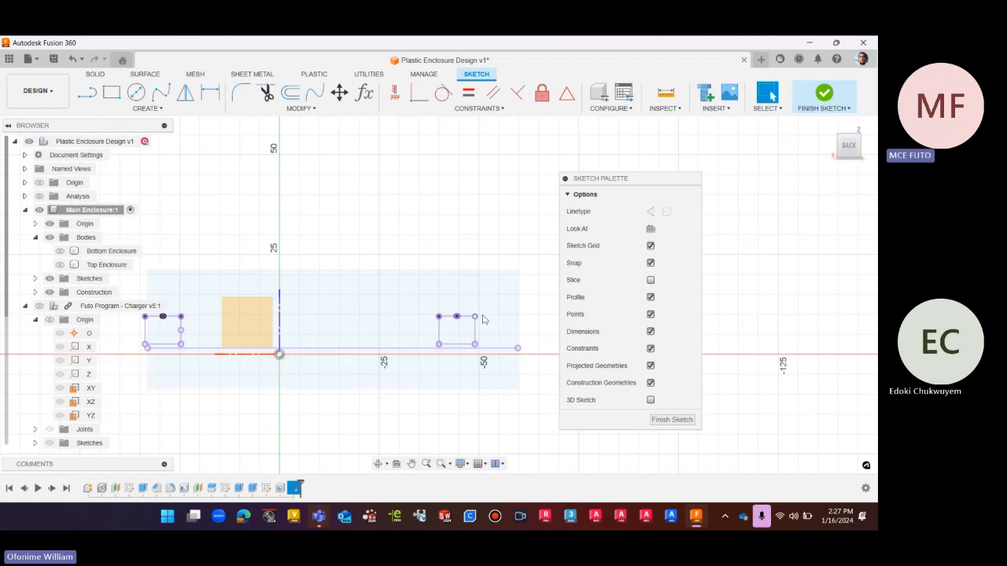
{"action": "scroll", "coordinate": [477, 319], "scroll_direction": "up", "scroll_amount": 5}
{"action": "scroll", "coordinate": [475, 322], "scroll_direction": "up", "scroll_amount": 5}
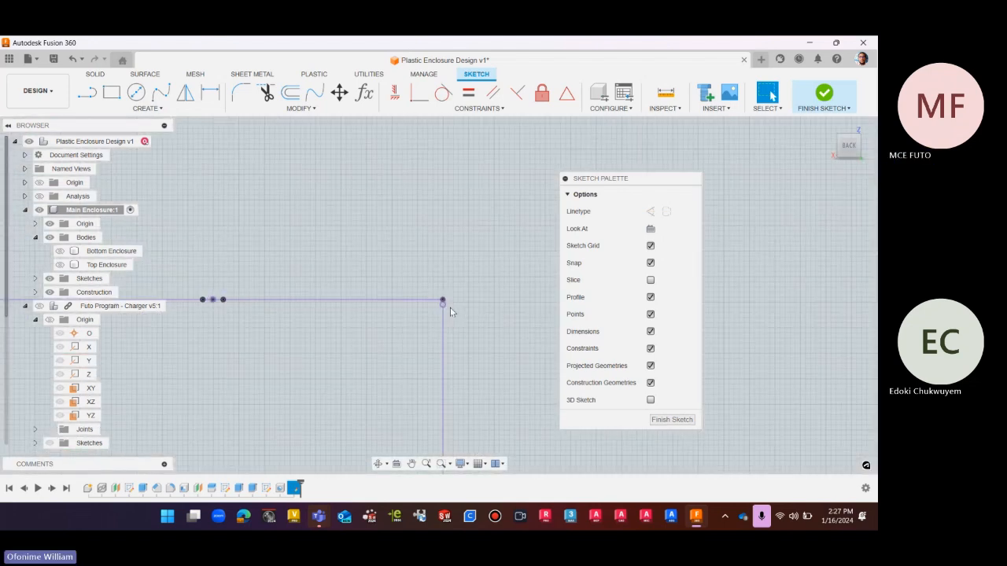
{"action": "scroll", "coordinate": [439, 303], "scroll_direction": "up", "scroll_amount": 2}
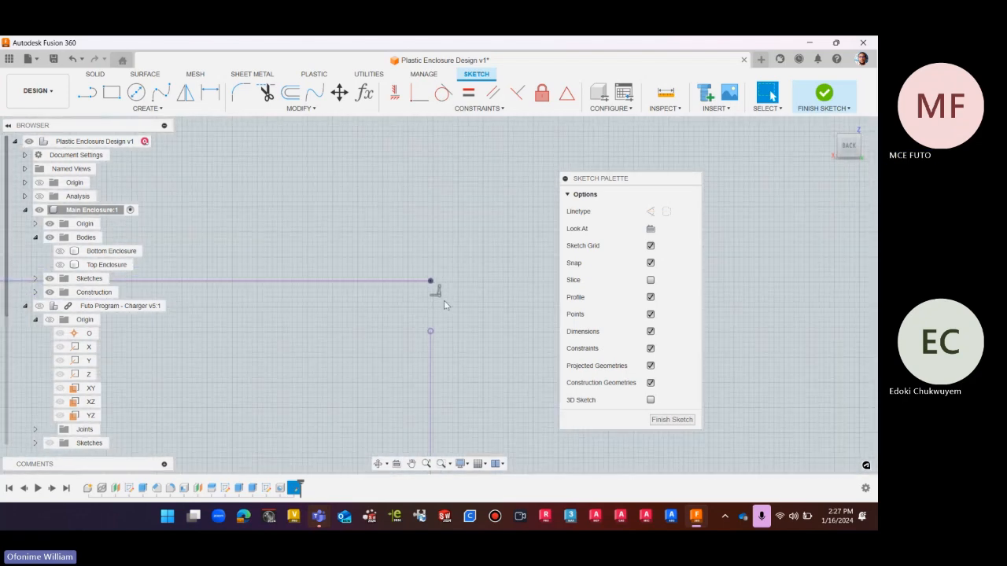
{"action": "scroll", "coordinate": [438, 303], "scroll_direction": "up", "scroll_amount": 2}
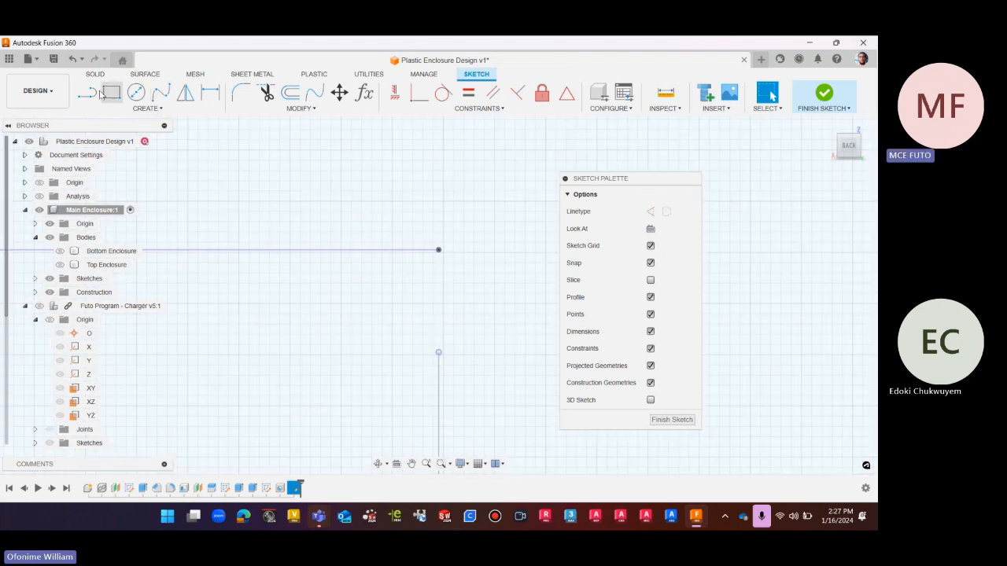
{"action": "left_click", "coordinate": [87, 92]}
{"action": "left_click", "coordinate": [438, 250]}
{"action": "left_click", "coordinate": [438, 352]}
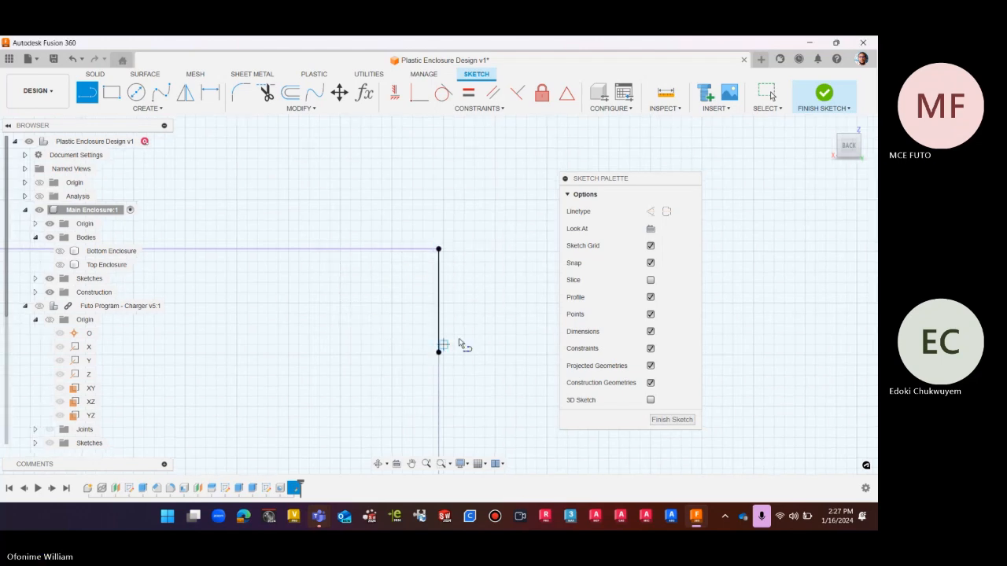
Bridge the gap at the right-hand block outline's upper left corner with a line and select the enclosed profile to check it
{"action": "scroll", "coordinate": [512, 294], "scroll_direction": "down", "scroll_amount": 8}
{"action": "scroll", "coordinate": [515, 292], "scroll_direction": "down", "scroll_amount": 5}
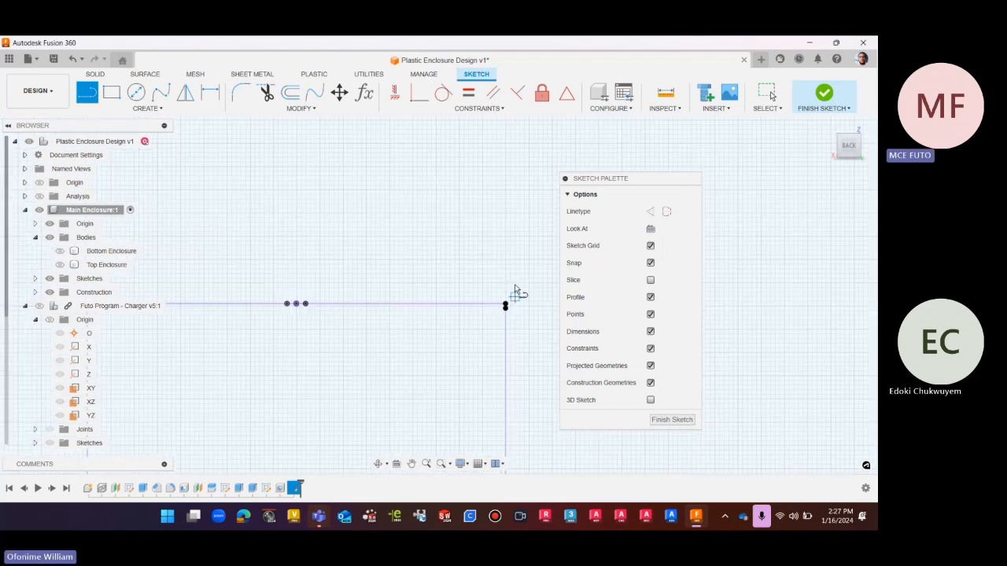
{"action": "scroll", "coordinate": [405, 293], "scroll_direction": "up", "scroll_amount": 5}
{"action": "scroll", "coordinate": [413, 287], "scroll_direction": "down", "scroll_amount": 3}
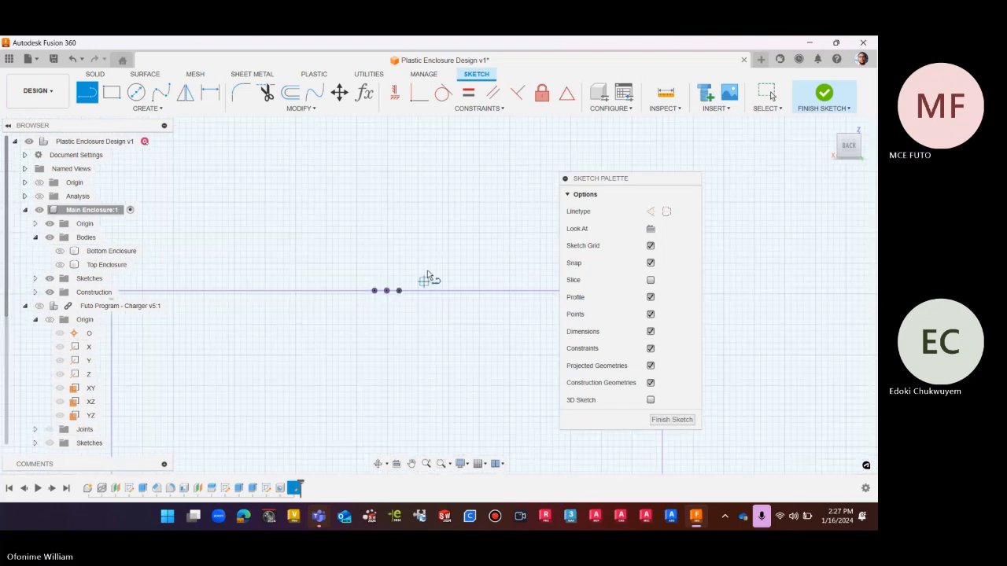
{"action": "scroll", "coordinate": [247, 285], "scroll_direction": "up", "scroll_amount": 5}
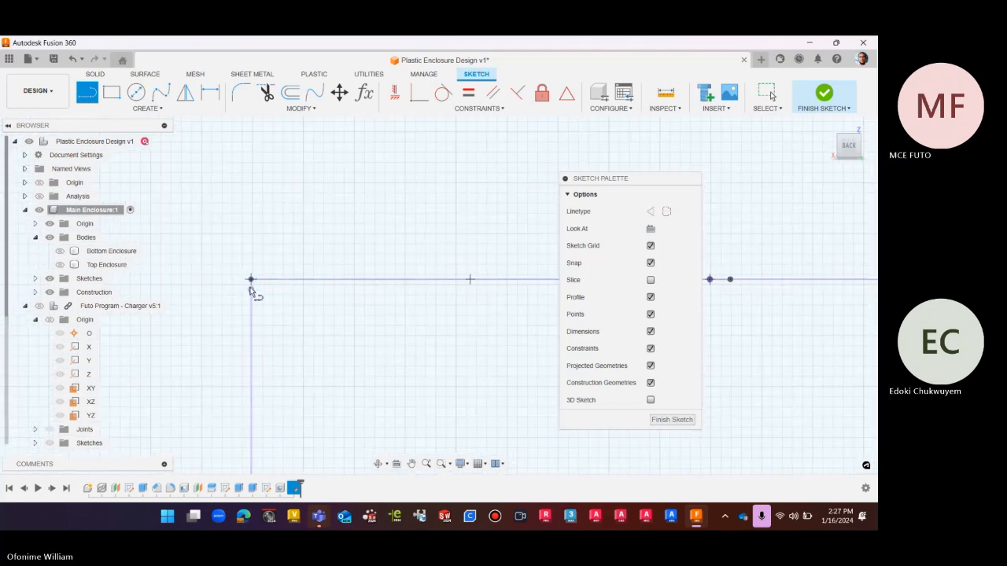
{"action": "scroll", "coordinate": [298, 220], "scroll_direction": "down", "scroll_amount": 5}
{"action": "scroll", "coordinate": [310, 206], "scroll_direction": "down", "scroll_amount": 3}
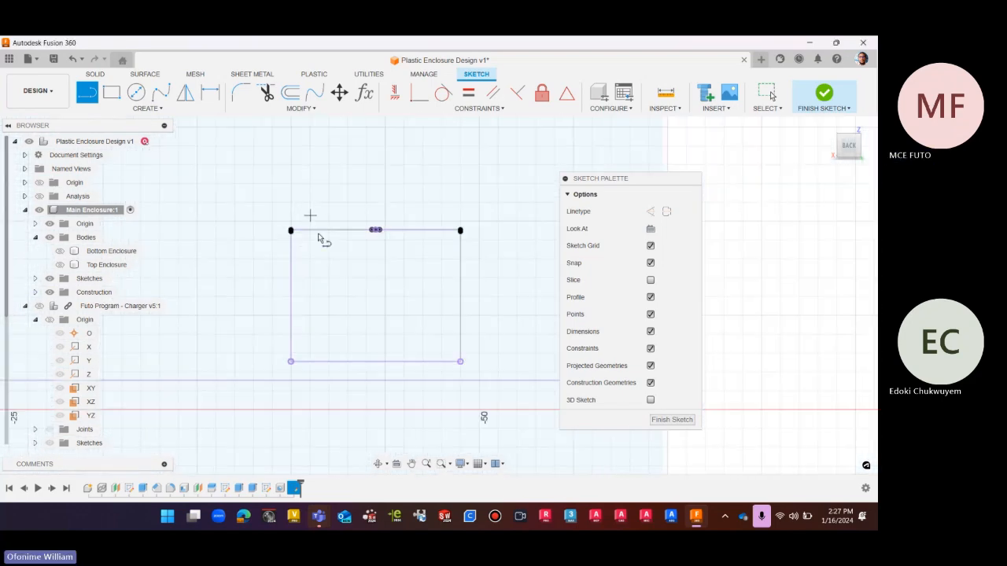
{"action": "key", "text": "Escape"}
{"action": "left_click", "coordinate": [374, 270]}
{"action": "scroll", "coordinate": [467, 303], "scroll_direction": "down", "scroll_amount": 6}
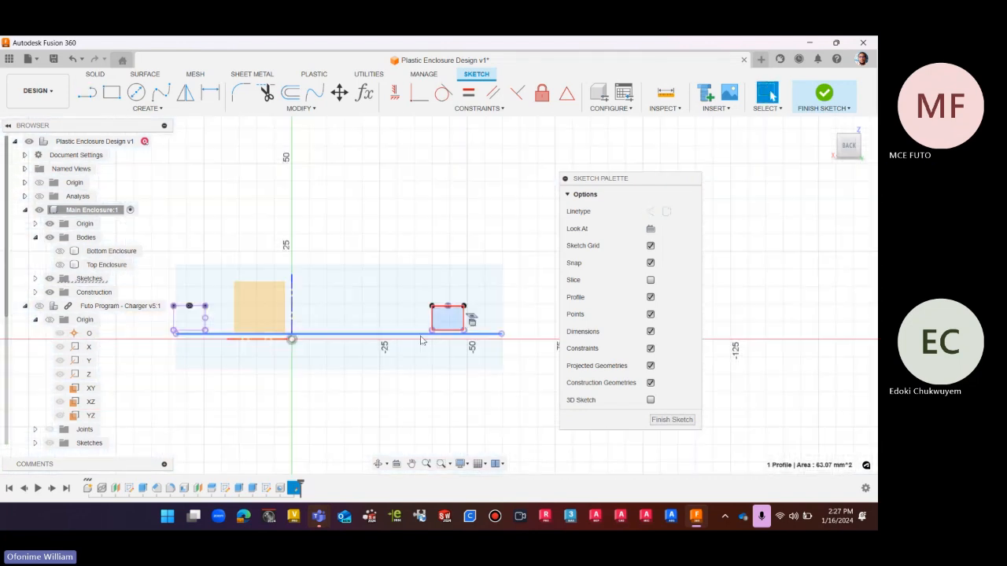
Draw a short vertical line closing the gap at the left-hand block outline's upper right corner
{"action": "scroll", "coordinate": [188, 321], "scroll_direction": "up", "scroll_amount": 5}
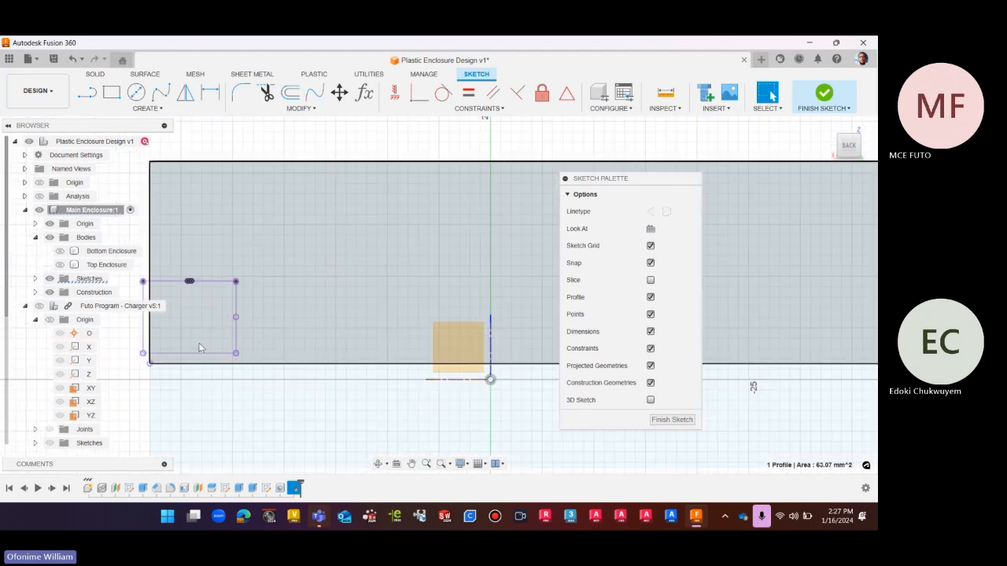
{"action": "left_click", "coordinate": [87, 93]}
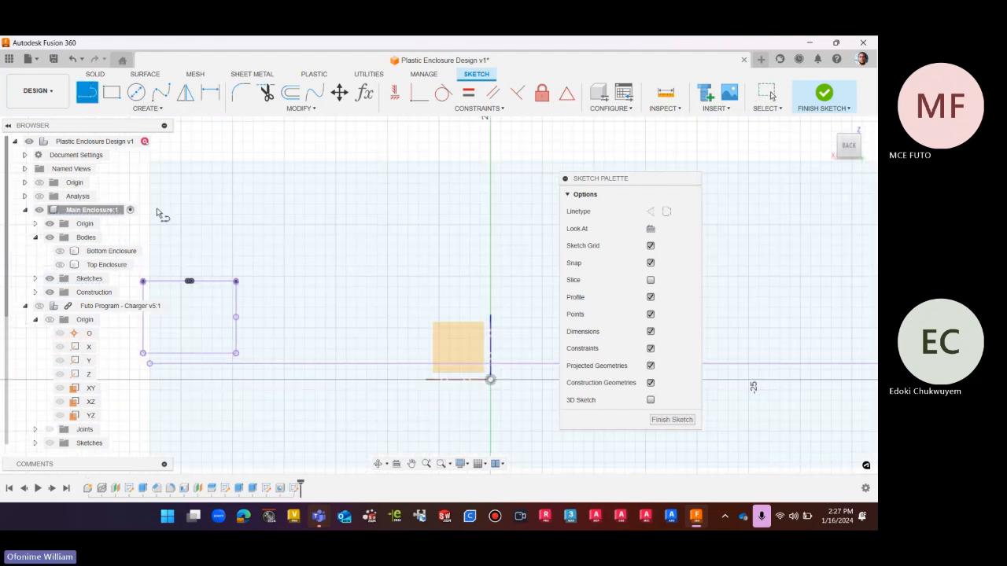
{"action": "scroll", "coordinate": [250, 295], "scroll_direction": "up", "scroll_amount": 5}
{"action": "scroll", "coordinate": [406, 303], "scroll_direction": "up", "scroll_amount": 4}
{"action": "left_click", "coordinate": [438, 320]}
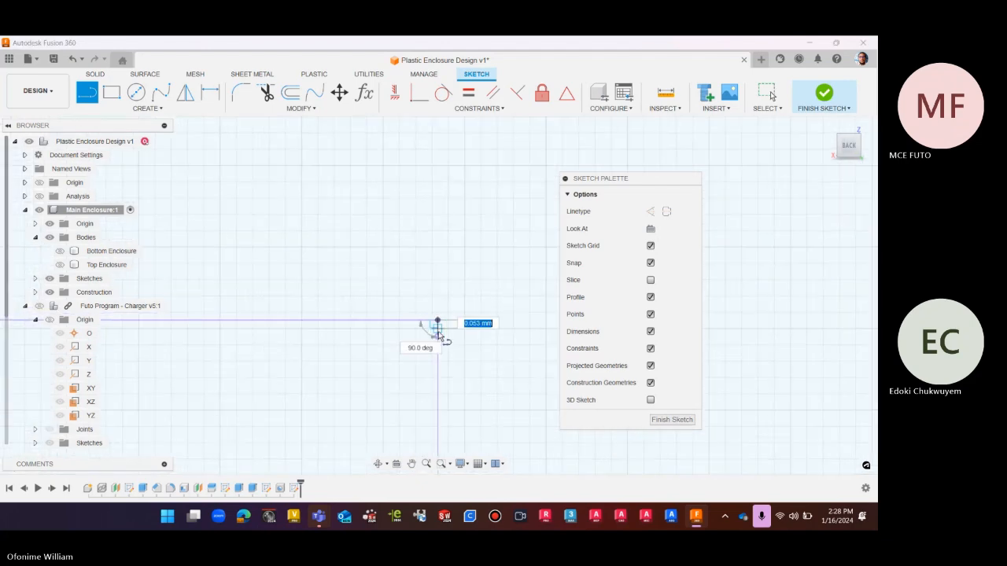
{"action": "left_click", "coordinate": [437, 336]}
{"action": "scroll", "coordinate": [460, 310], "scroll_direction": "down", "scroll_amount": 3}
{"action": "scroll", "coordinate": [472, 285], "scroll_direction": "down", "scroll_amount": 3}
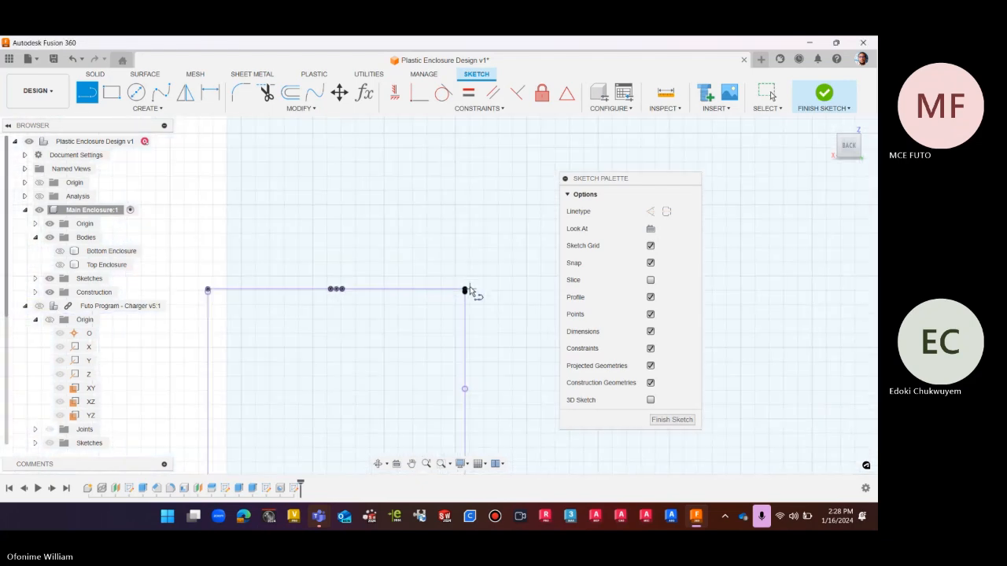
Close the gap at the left-hand block outline's upper left corner with a line and check the enclosed profiles by selecting them
{"action": "scroll", "coordinate": [253, 291], "scroll_direction": "up", "scroll_amount": 5}
{"action": "scroll", "coordinate": [259, 296], "scroll_direction": "up", "scroll_amount": 2}
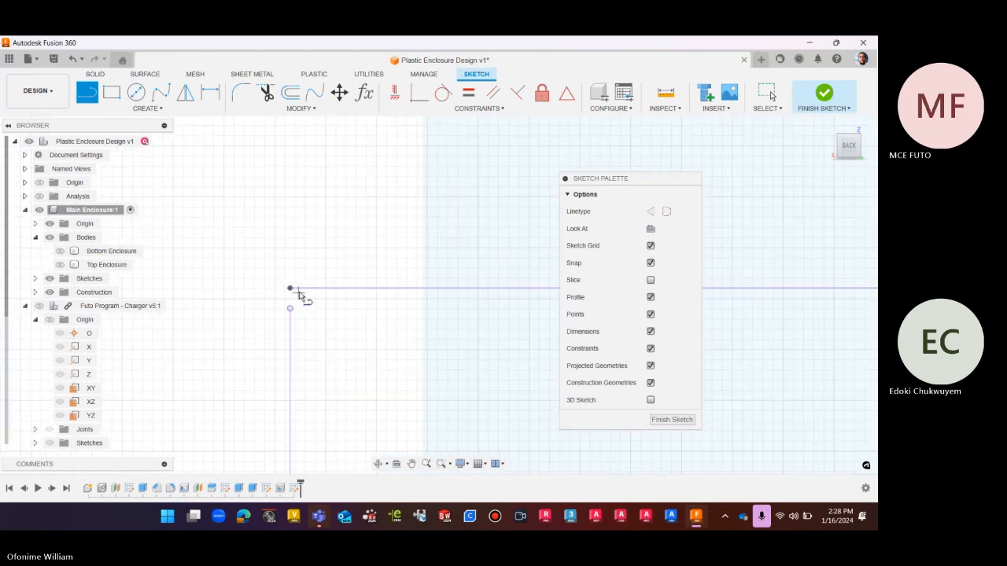
{"action": "left_click", "coordinate": [292, 291]}
{"action": "left_click", "coordinate": [291, 310]}
{"action": "scroll", "coordinate": [284, 289], "scroll_direction": "down", "scroll_amount": 4}
{"action": "scroll", "coordinate": [287, 252], "scroll_direction": "down", "scroll_amount": 5}
{"action": "key", "text": "Escape"}
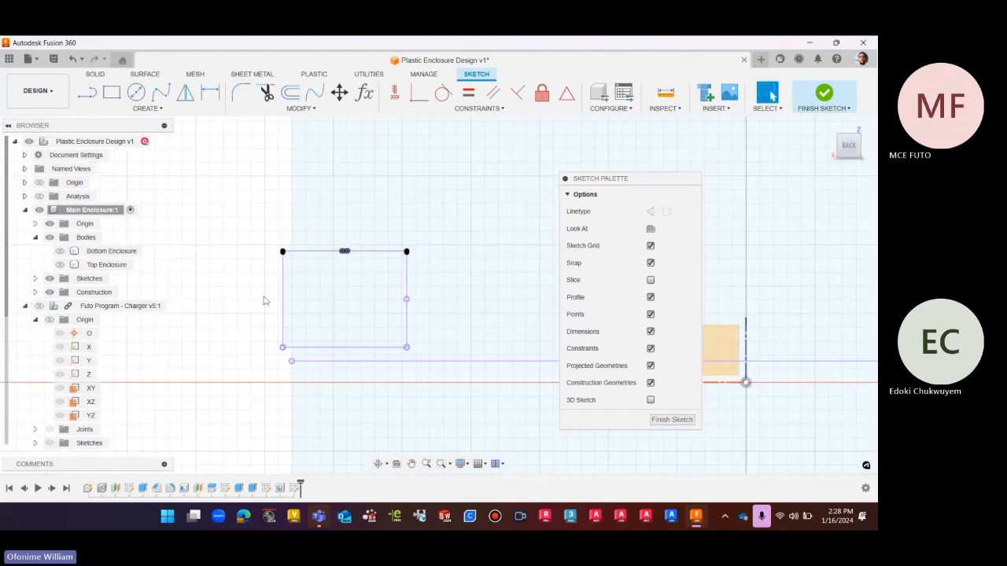
{"action": "left_click", "coordinate": [328, 308]}
{"action": "left_click", "coordinate": [288, 310]}
{"action": "scroll", "coordinate": [334, 324], "scroll_direction": "up", "scroll_amount": 3}
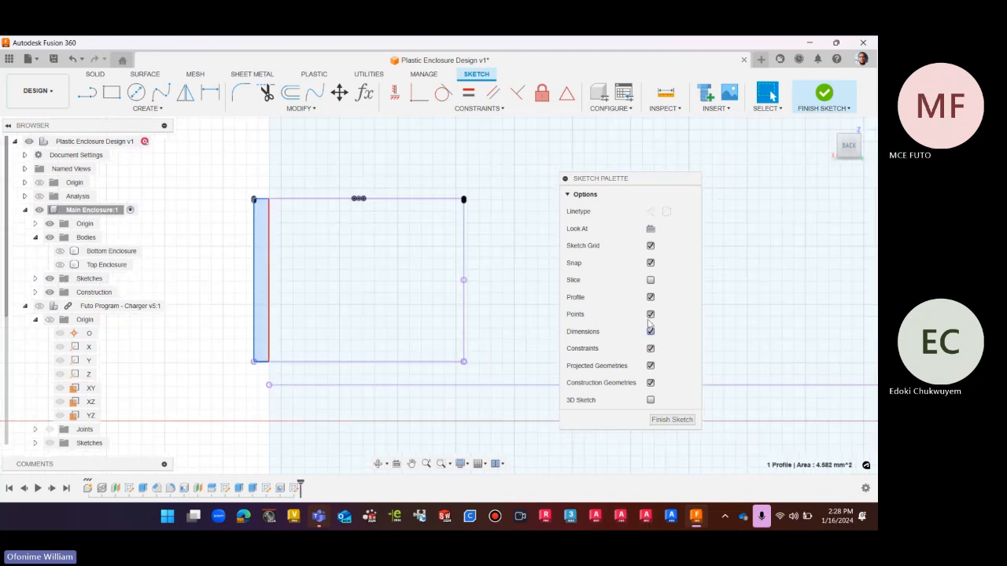
{"action": "scroll", "coordinate": [332, 259], "scroll_direction": "down", "scroll_amount": 2}
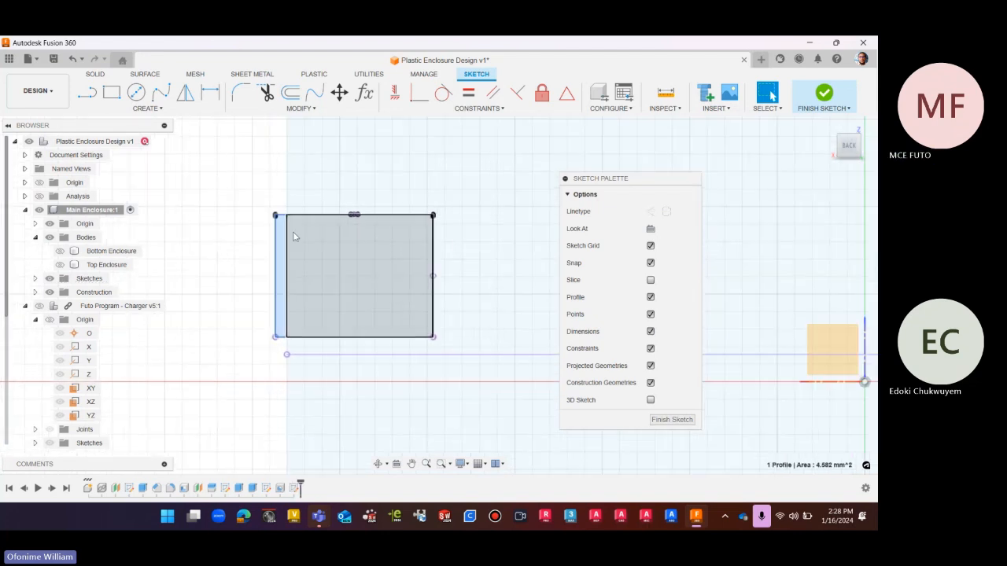
{"action": "left_click", "coordinate": [290, 93]}
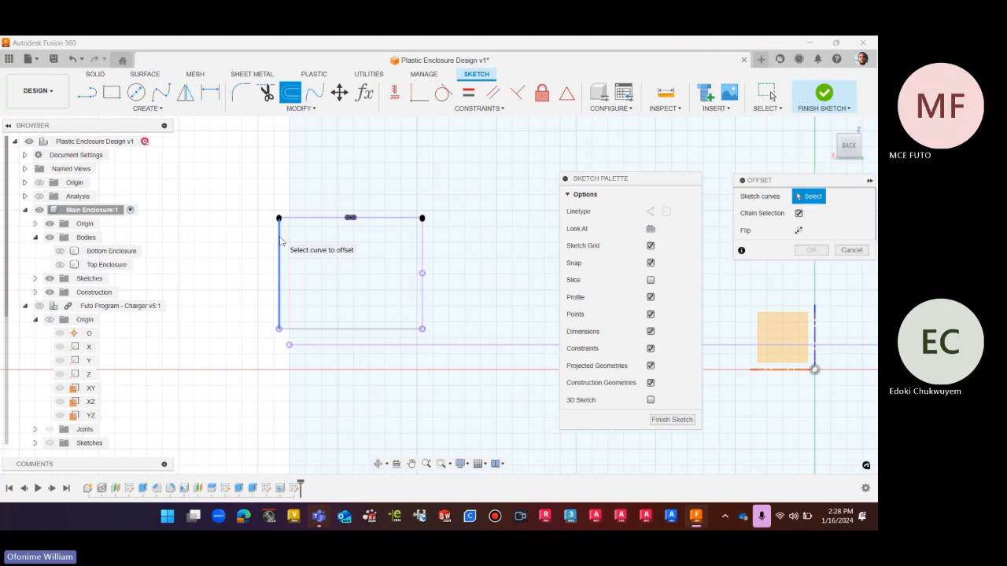
{"action": "scroll", "coordinate": [283, 229], "scroll_direction": "up", "scroll_amount": 2}
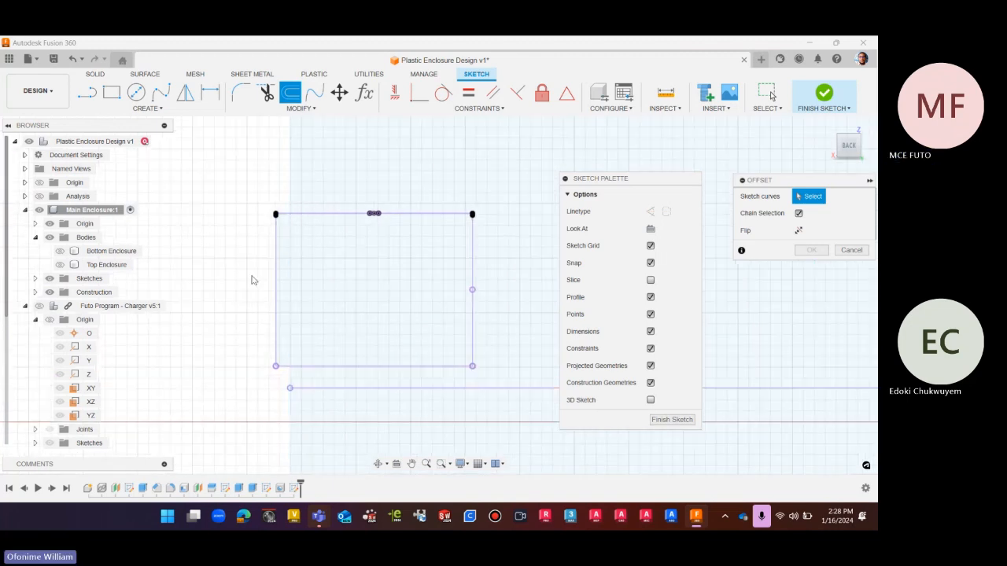
{"action": "left_click", "coordinate": [276, 275]}
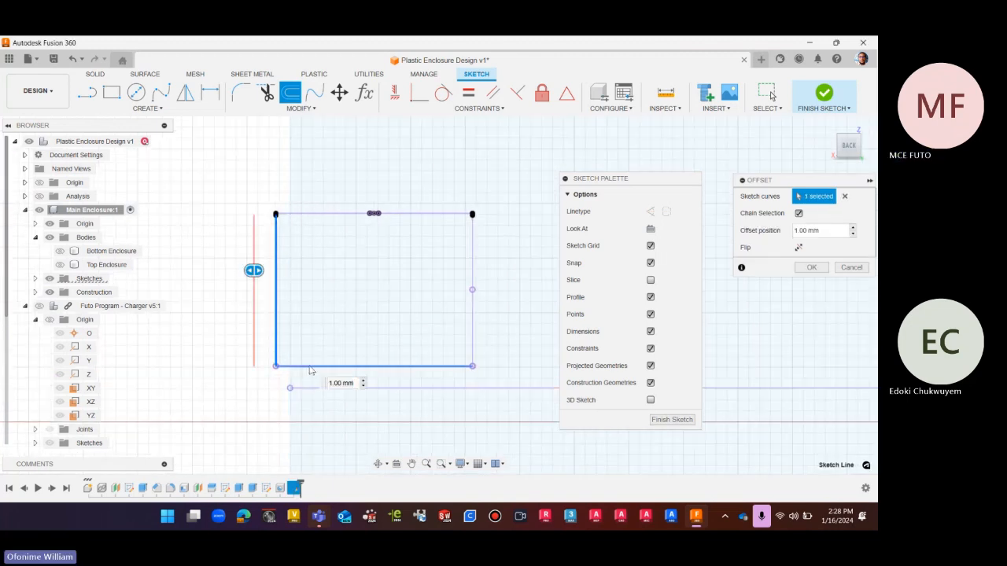
{"action": "left_click", "coordinate": [474, 328]}
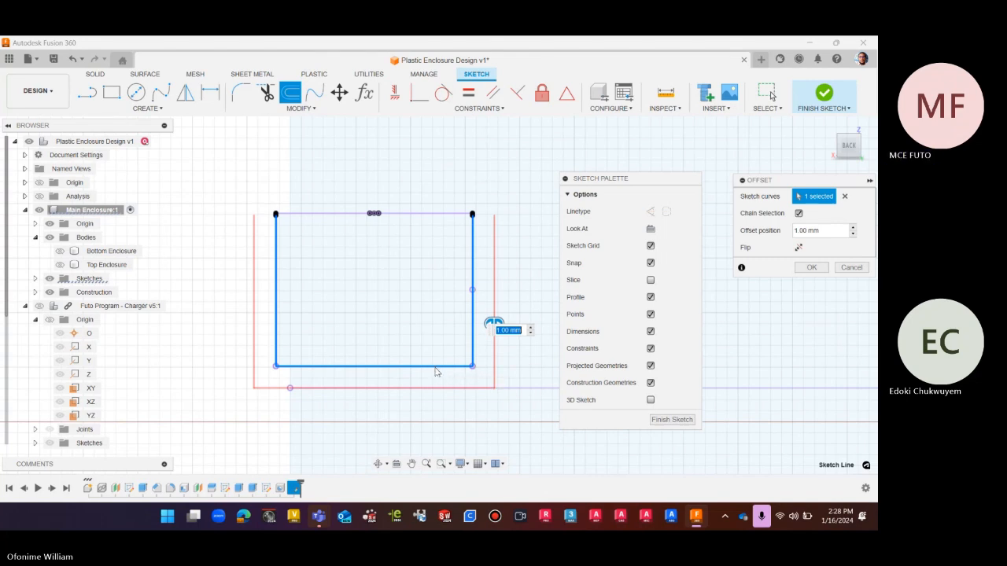
{"action": "key", "text": "Escape"}
{"action": "scroll", "coordinate": [320, 228], "scroll_direction": "down", "scroll_amount": 2}
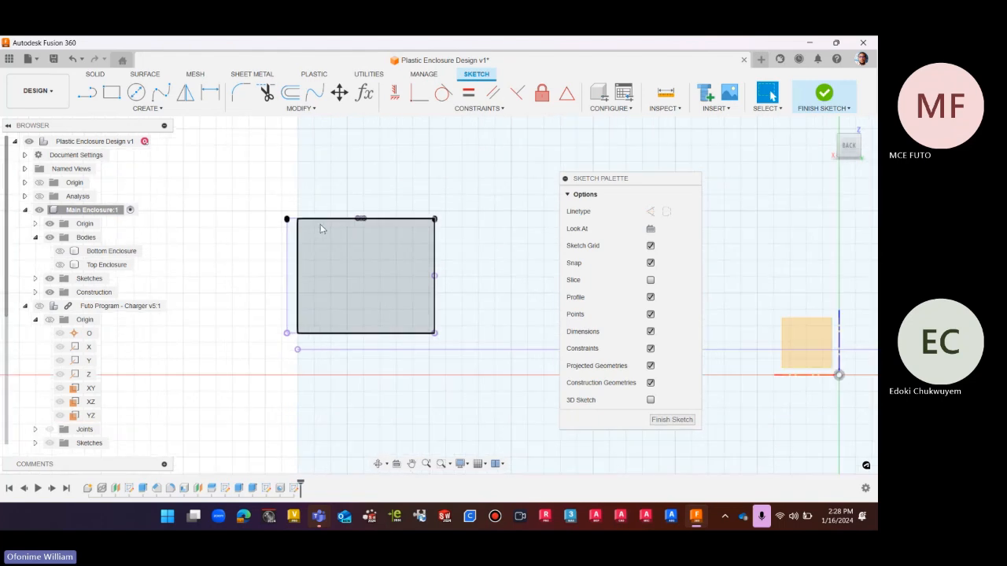
Draw a rectangle about 11 by 8.7 mm around the left-hand terminal block outline
{"action": "left_click", "coordinate": [111, 93]}
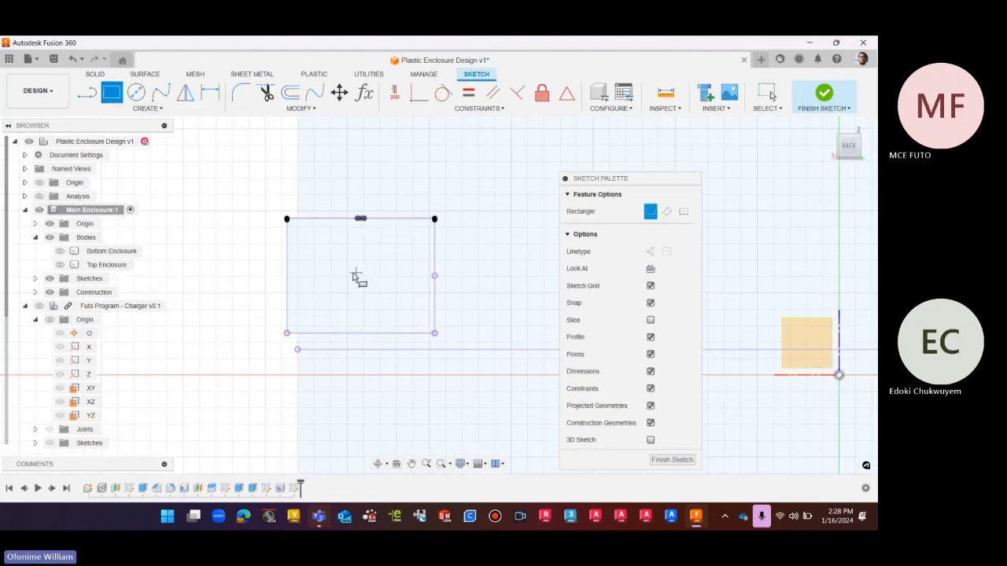
{"action": "scroll", "coordinate": [356, 275], "scroll_direction": "up", "scroll_amount": 3}
{"action": "scroll", "coordinate": [272, 184], "scroll_direction": "down", "scroll_amount": 3}
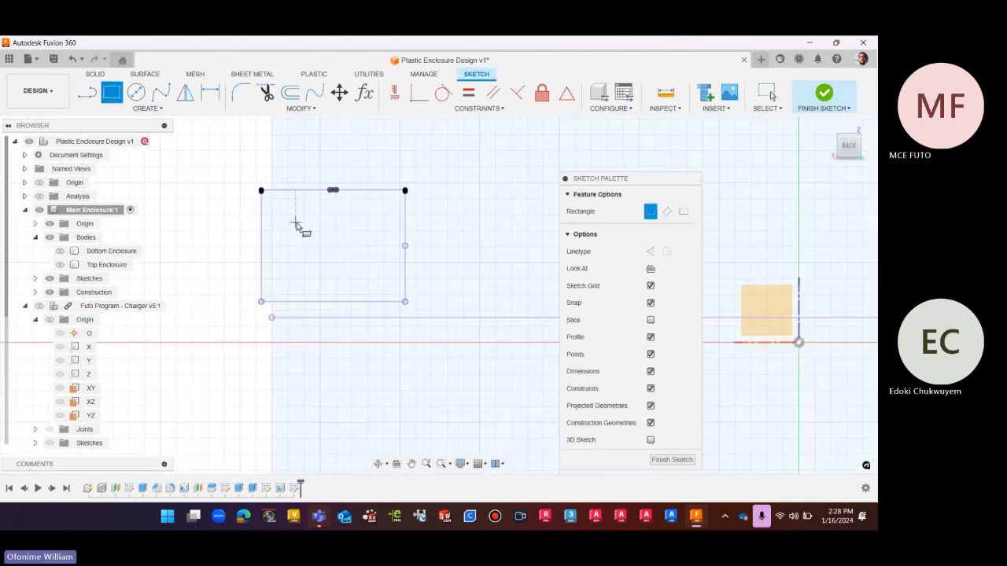
{"action": "left_click", "coordinate": [245, 172]}
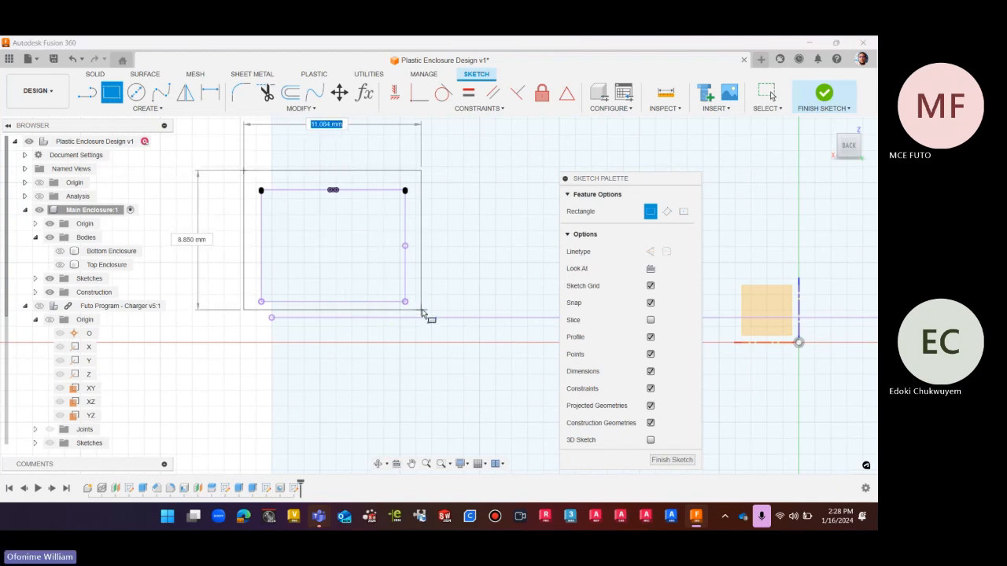
{"action": "key", "text": "Escape"}
{"action": "scroll", "coordinate": [331, 354], "scroll_direction": "down", "scroll_amount": 6}
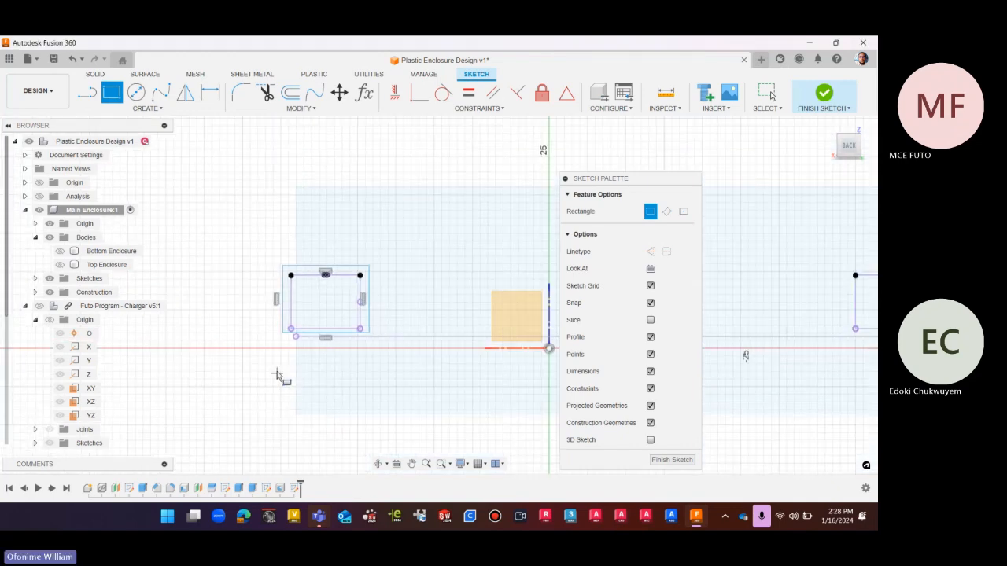
Draw a 12 by 10 mm rectangle around the right-hand terminal block outline
{"action": "scroll", "coordinate": [519, 370], "scroll_direction": "up", "scroll_amount": 5}
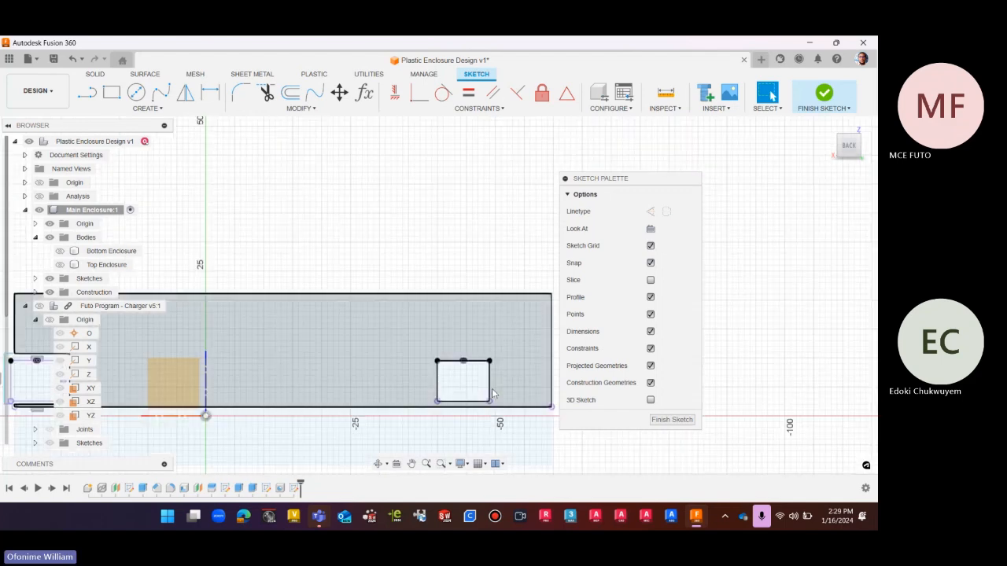
{"action": "left_click", "coordinate": [115, 95]}
{"action": "scroll", "coordinate": [423, 351], "scroll_direction": "down", "scroll_amount": 3}
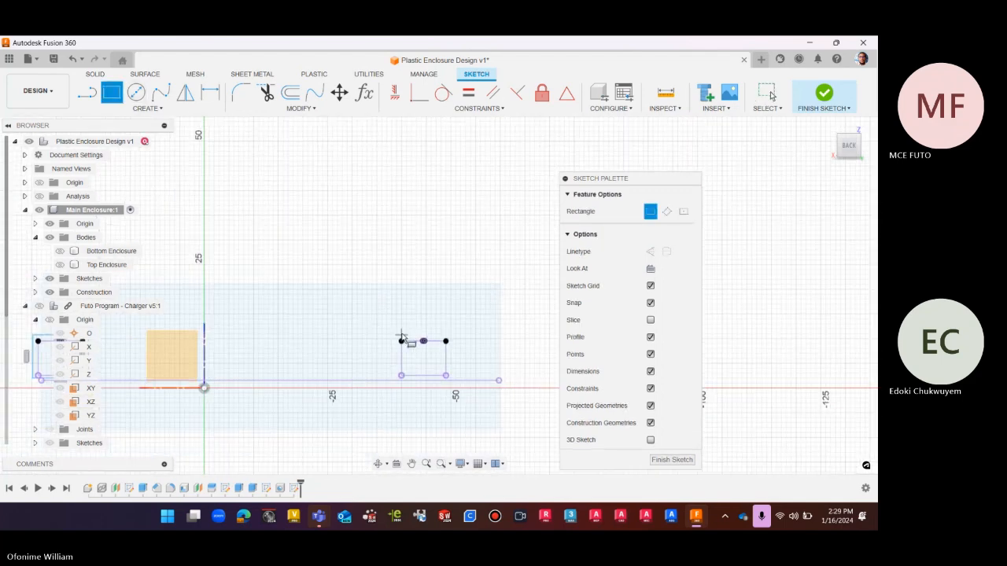
{"action": "left_click", "coordinate": [392, 330]}
{"action": "scroll", "coordinate": [448, 378], "scroll_direction": "up", "scroll_amount": 4}
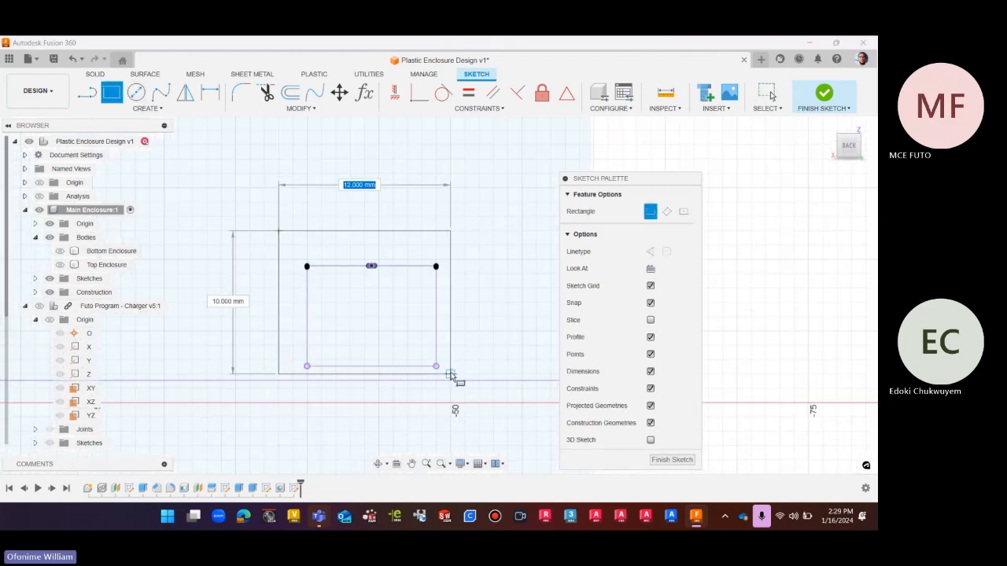
{"action": "left_click", "coordinate": [450, 375]}
{"action": "scroll", "coordinate": [480, 331], "scroll_direction": "down", "scroll_amount": 7}
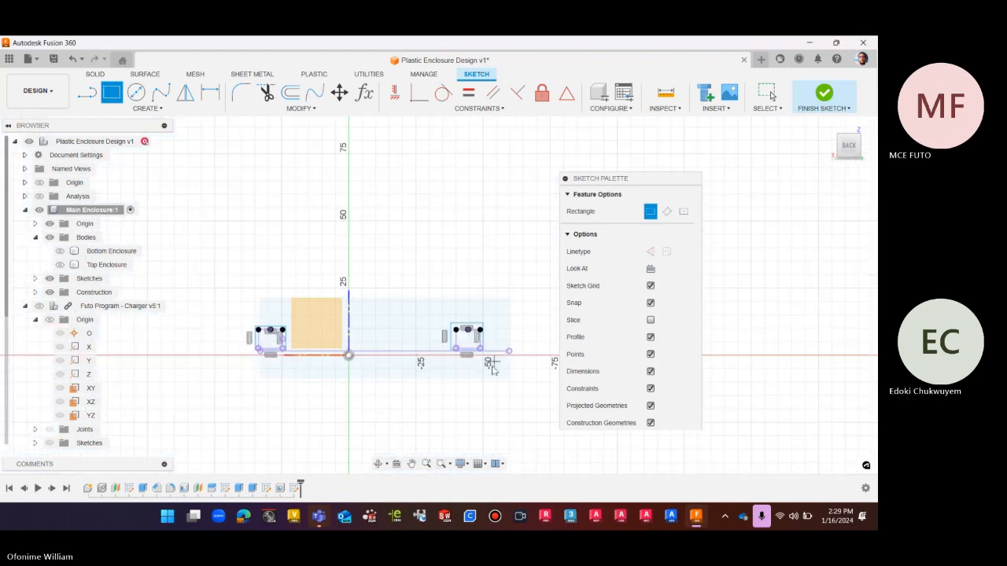
{"action": "key", "text": "Escape"}
Dimension the gap between the left-hand block outline's top edge and its surrounding rectangle with the user parameter shell
{"action": "scroll", "coordinate": [299, 363], "scroll_direction": "up", "scroll_amount": 2}
{"action": "scroll", "coordinate": [271, 354], "scroll_direction": "up", "scroll_amount": 5}
{"action": "scroll", "coordinate": [366, 361], "scroll_direction": "down", "scroll_amount": 3}
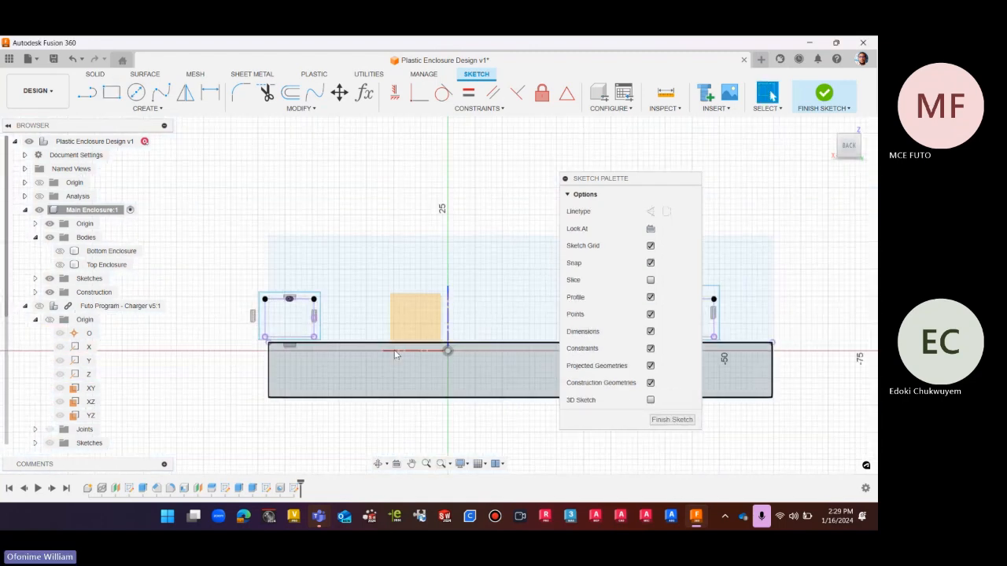
{"action": "scroll", "coordinate": [258, 346], "scroll_direction": "up", "scroll_amount": 2}
{"action": "scroll", "coordinate": [262, 349], "scroll_direction": "up", "scroll_amount": 4}
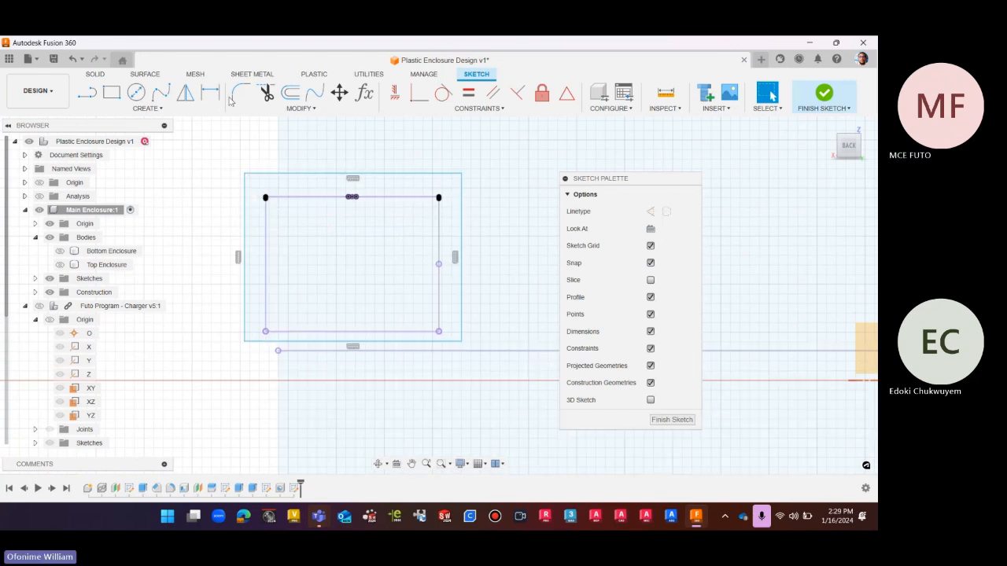
{"action": "left_click", "coordinate": [204, 100]}
{"action": "left_click", "coordinate": [290, 198]}
{"action": "left_click", "coordinate": [301, 174]}
{"action": "left_click", "coordinate": [201, 188]}
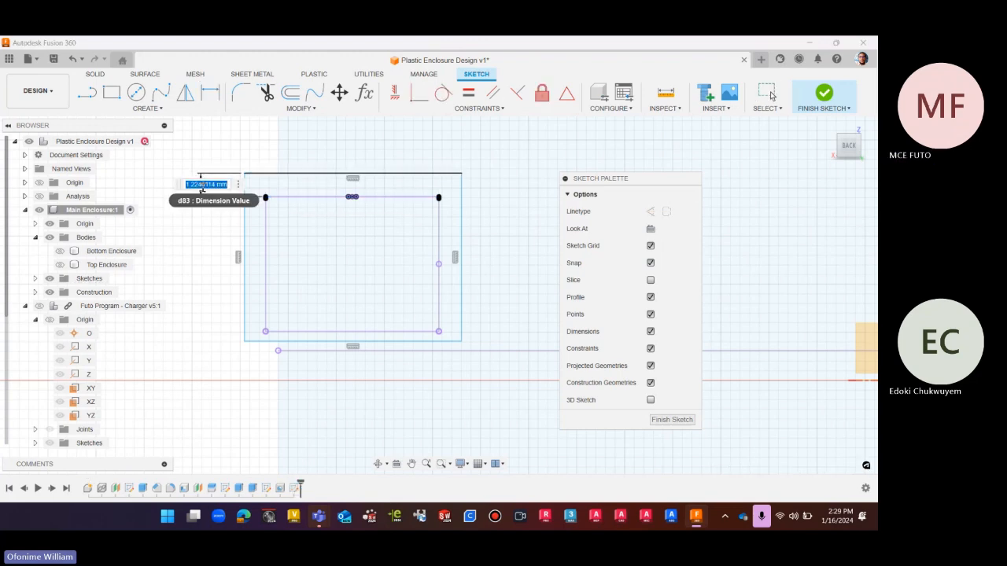
{"action": "type", "text": "shell"}
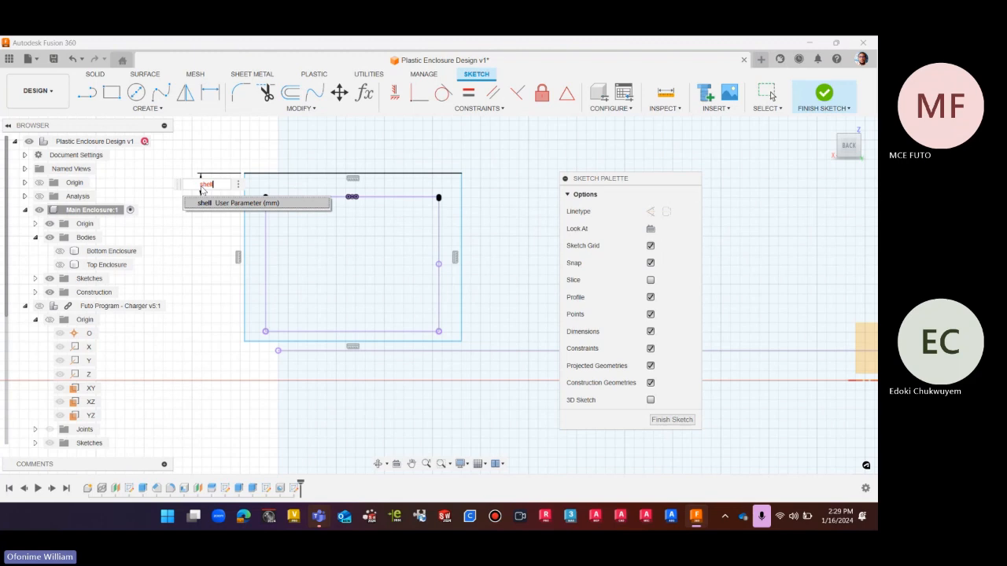
{"action": "left_click", "coordinate": [238, 206]}
{"action": "key", "text": "Return"}
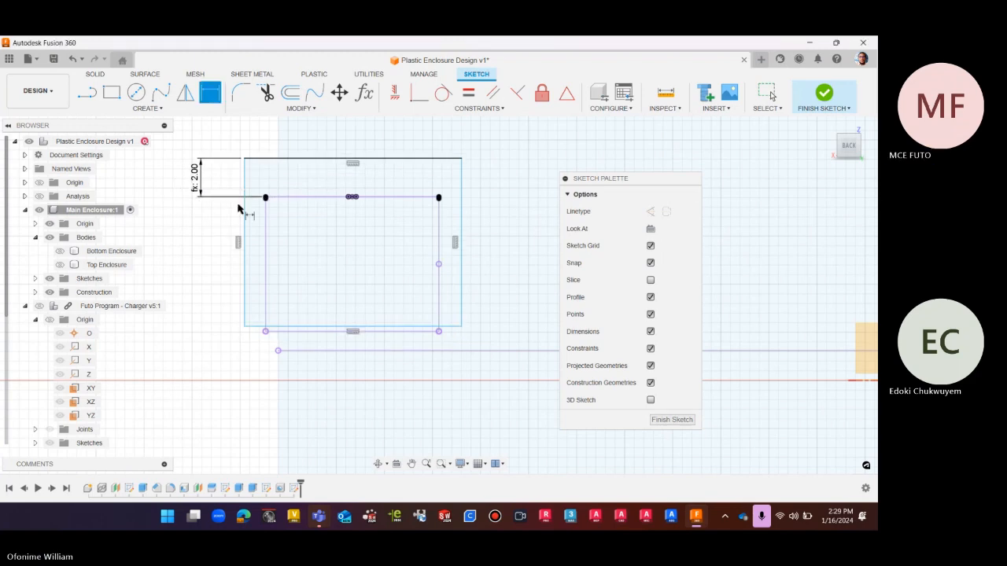
Dimension the gap between the left-hand block outline's right edge and the surrounding rectangle's right side with the parameter shell
{"action": "scroll", "coordinate": [236, 206], "scroll_direction": "down", "scroll_amount": 2}
{"action": "left_click", "coordinate": [400, 261]}
{"action": "left_click", "coordinate": [384, 264]}
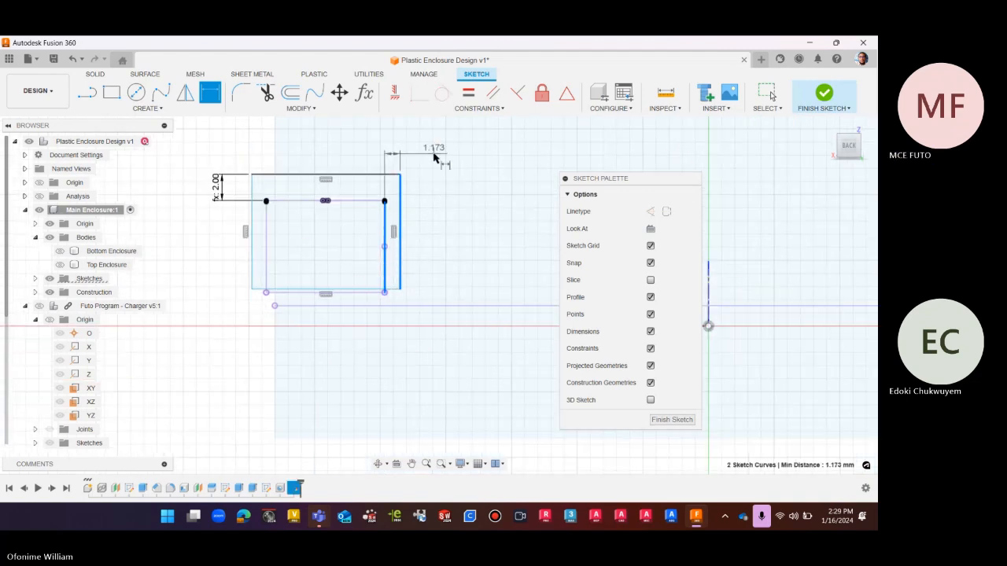
{"action": "left_click", "coordinate": [433, 154]}
{"action": "type", "text": "s"}
{"action": "left_click", "coordinate": [435, 154]}
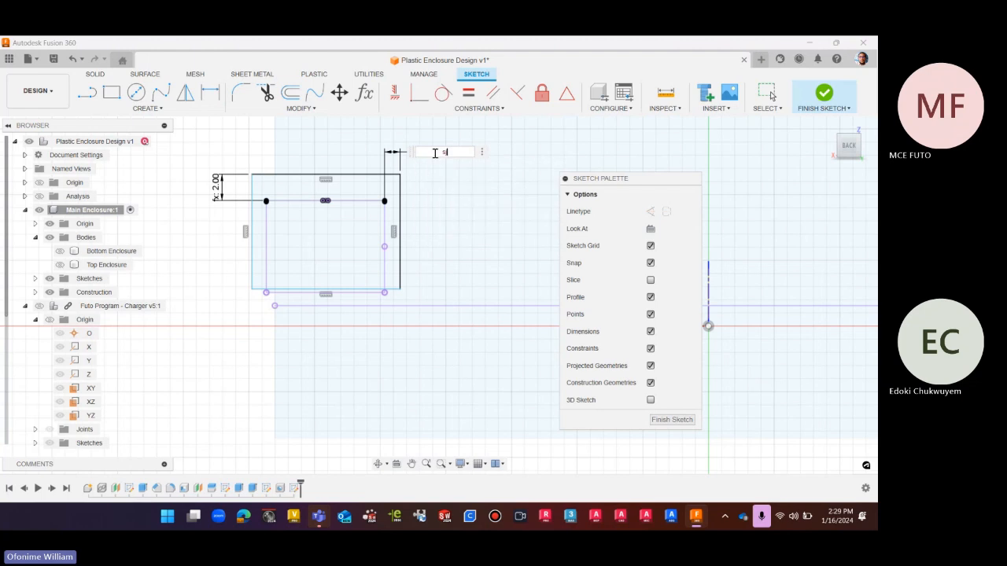
{"action": "type", "text": "hel"}
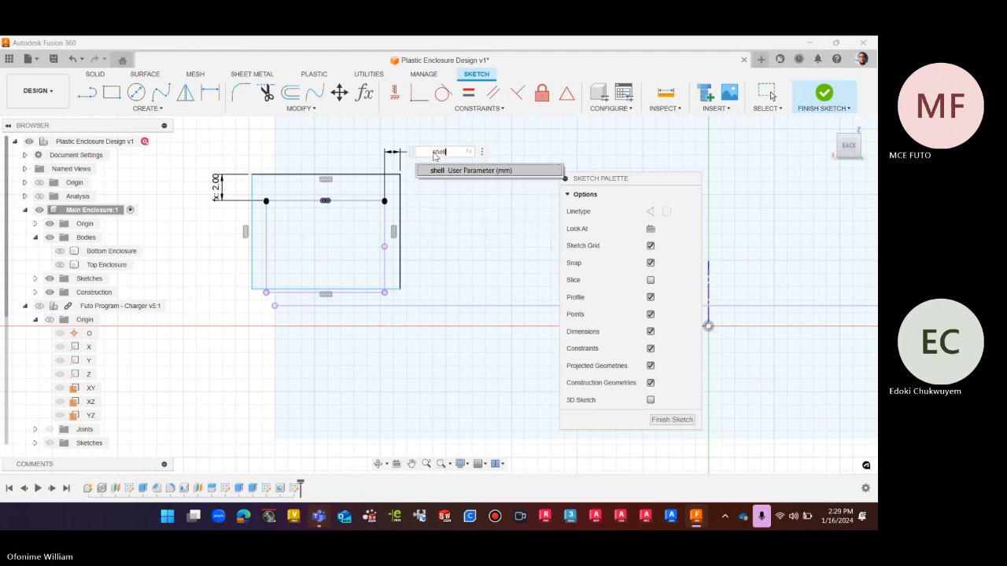
{"action": "type", "text": "l"}
{"action": "left_click", "coordinate": [435, 153]}
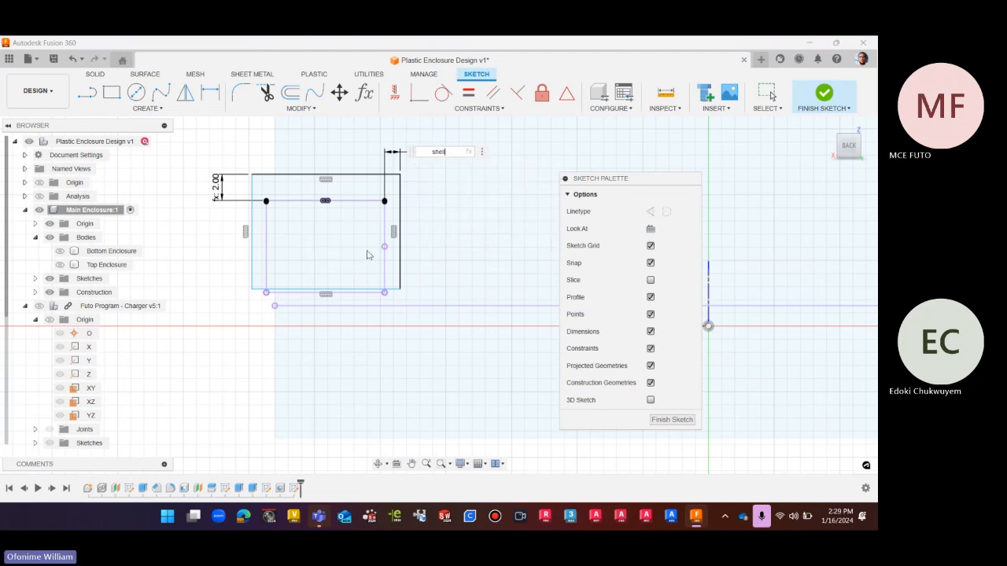
{"action": "key", "text": "Return"}
Dimension the gap between the surrounding rectangle's left side and the left-hand block outline with the parameter shell
{"action": "left_click", "coordinate": [262, 250]}
{"action": "left_click", "coordinate": [266, 292]}
{"action": "left_click", "coordinate": [260, 348]}
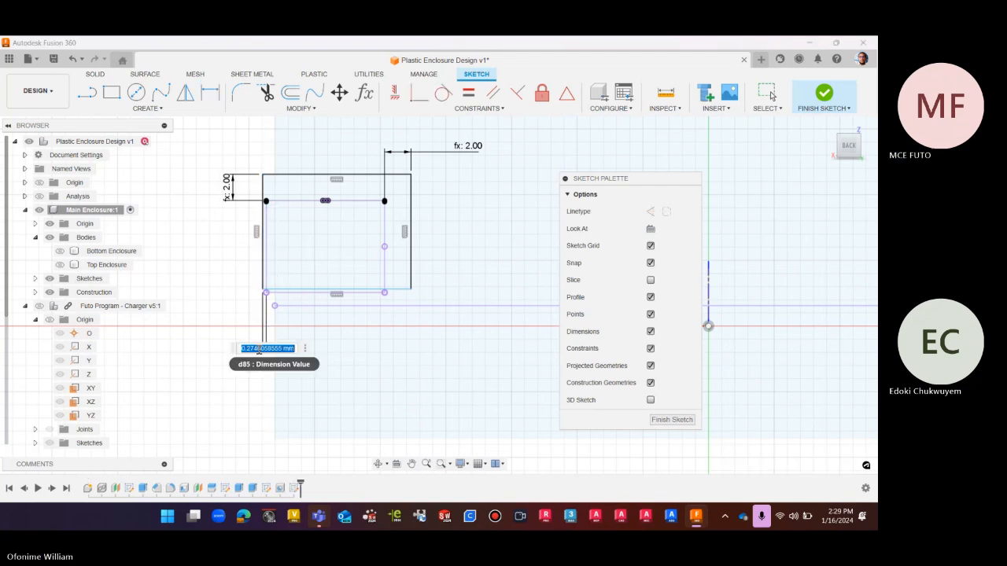
{"action": "type", "text": "shell"}
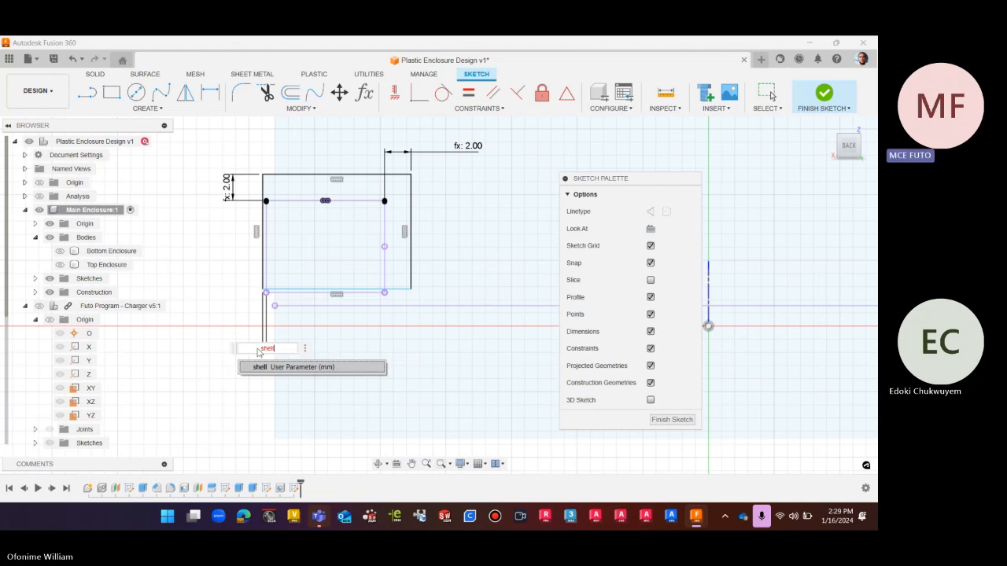
{"action": "double_click", "coordinate": [258, 348]}
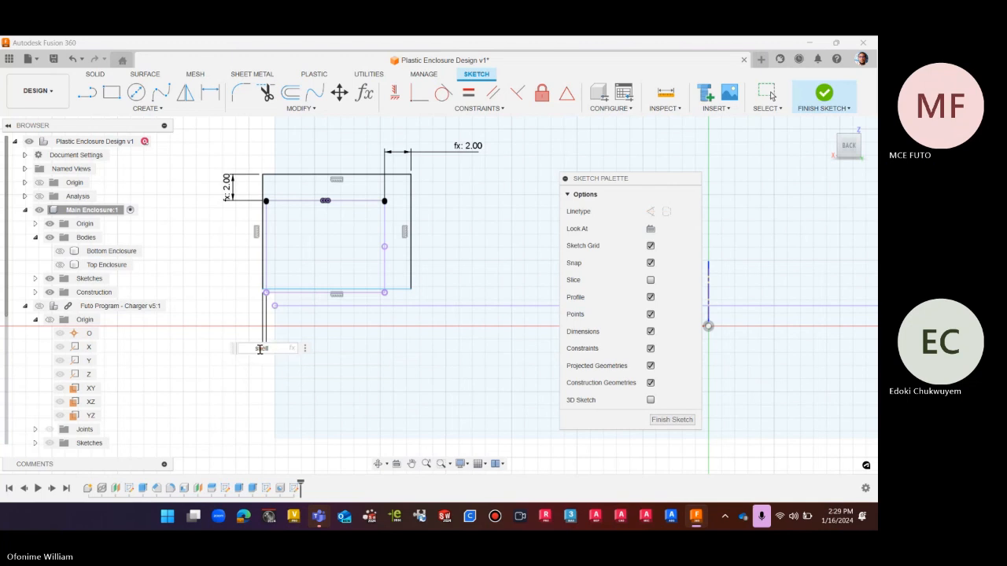
{"action": "key", "text": "Return"}
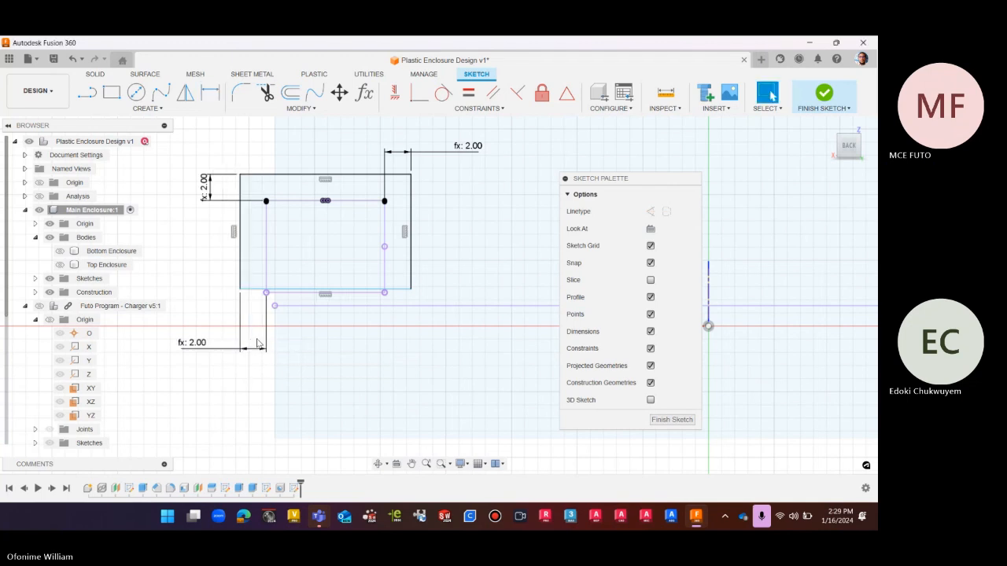
Lower the left-hand rectangle's bottom edge to the projected board edge line
{"action": "scroll", "coordinate": [272, 303], "scroll_direction": "up", "scroll_amount": 2}
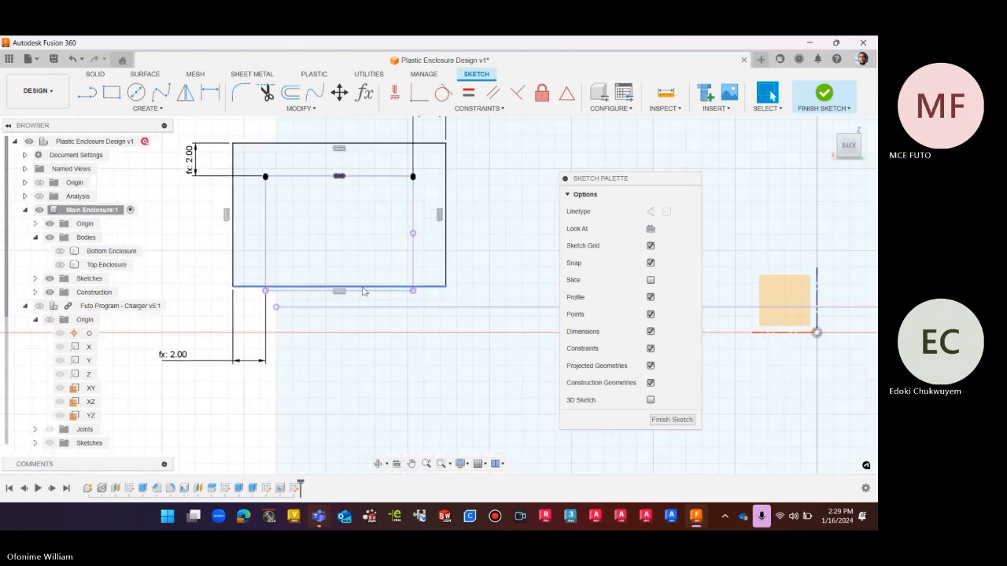
{"action": "scroll", "coordinate": [364, 291], "scroll_direction": "down", "scroll_amount": 1}
{"action": "left_click_drag", "start_coordinate": [363, 297], "coordinate": [366, 308]}
{"action": "left_click", "coordinate": [247, 436]}
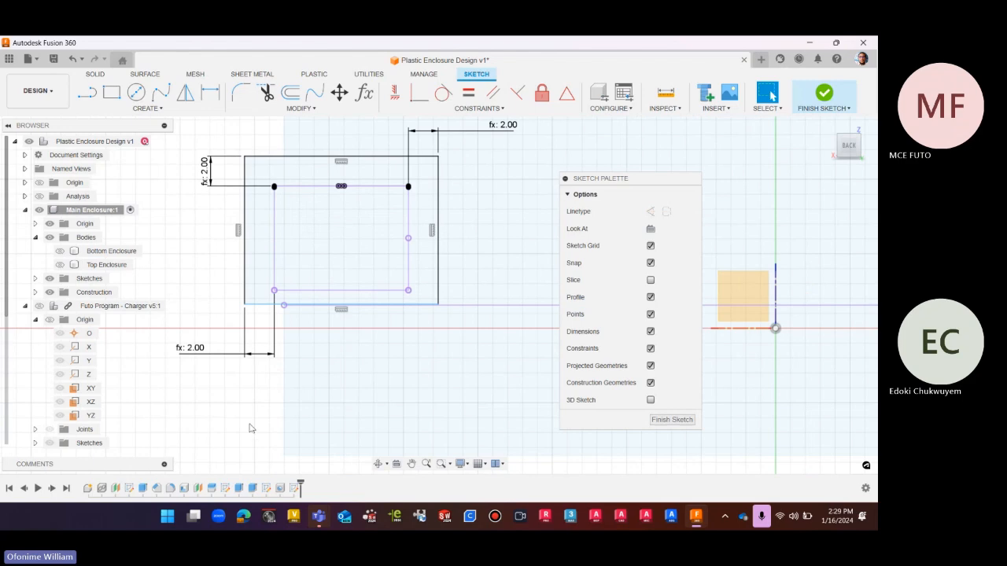
{"action": "scroll", "coordinate": [248, 432], "scroll_direction": "down", "scroll_amount": 2}
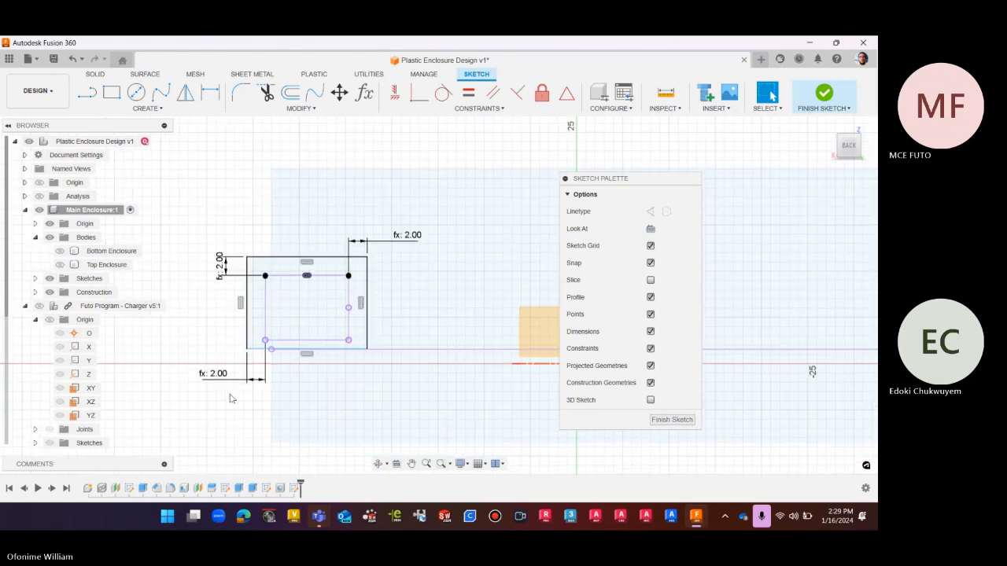
Show the charger component to compare it with the left-hand rectangle and finish the sketch
{"action": "left_click", "coordinate": [40, 305]}
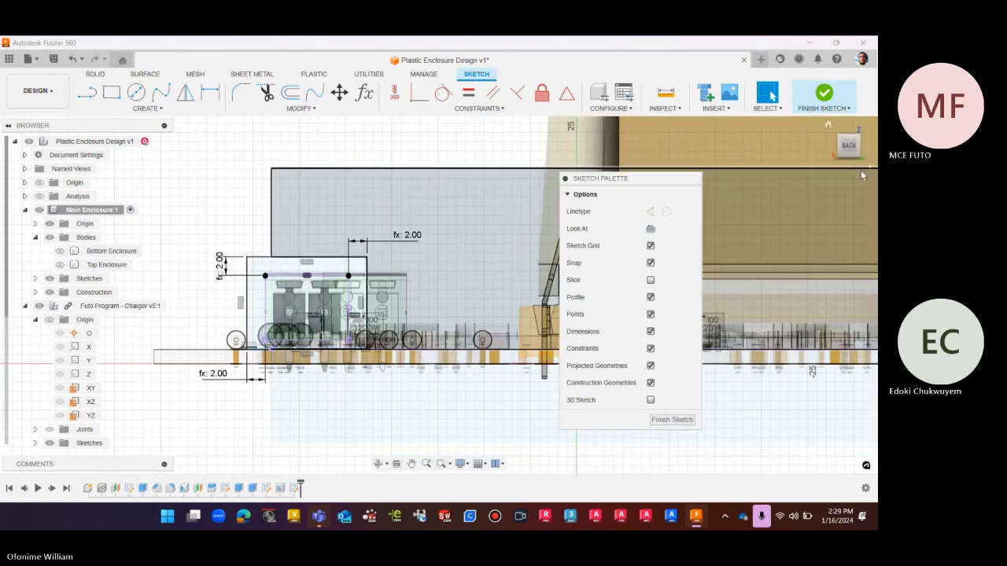
{"action": "left_click_drag", "start_coordinate": [842, 145], "coordinate": [829, 147]}
{"action": "scroll", "coordinate": [465, 203], "scroll_direction": "down", "scroll_amount": 4}
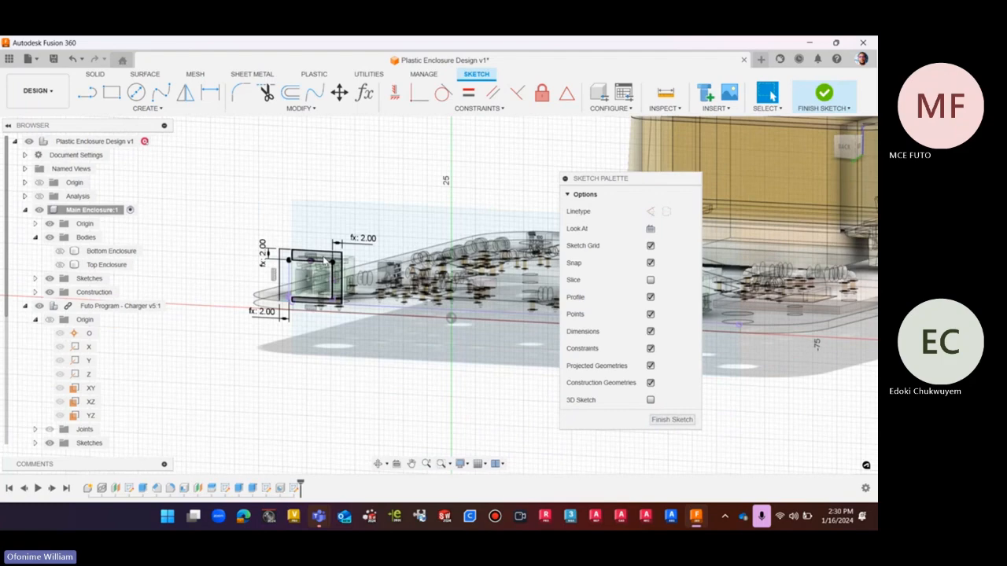
{"action": "scroll", "coordinate": [339, 299], "scroll_direction": "up", "scroll_amount": 5}
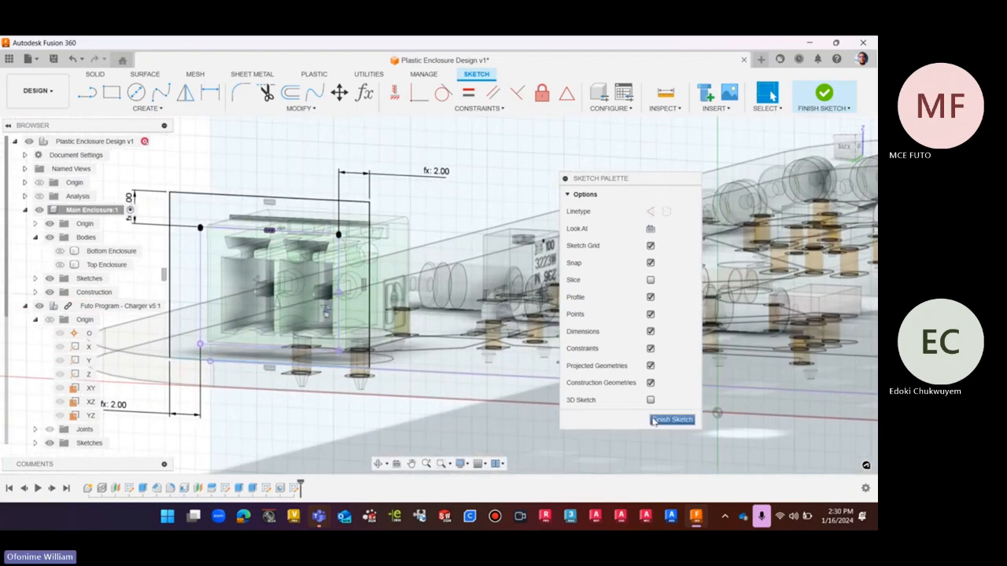
{"action": "left_click", "coordinate": [670, 419]}
Examine the left-hand rectangle's bottom edge against the terminal block and board edge, both from an angle and in the back view
{"action": "scroll", "coordinate": [620, 411], "scroll_direction": "down", "scroll_amount": 5}
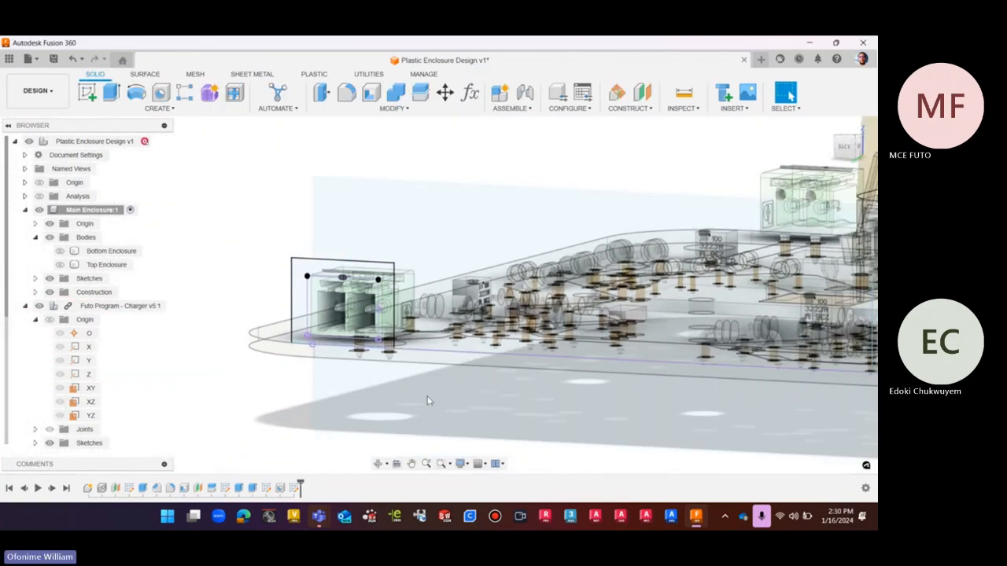
{"action": "left_click_drag", "start_coordinate": [844, 148], "coordinate": [516, 292]}
{"action": "scroll", "coordinate": [299, 362], "scroll_direction": "up", "scroll_amount": 5}
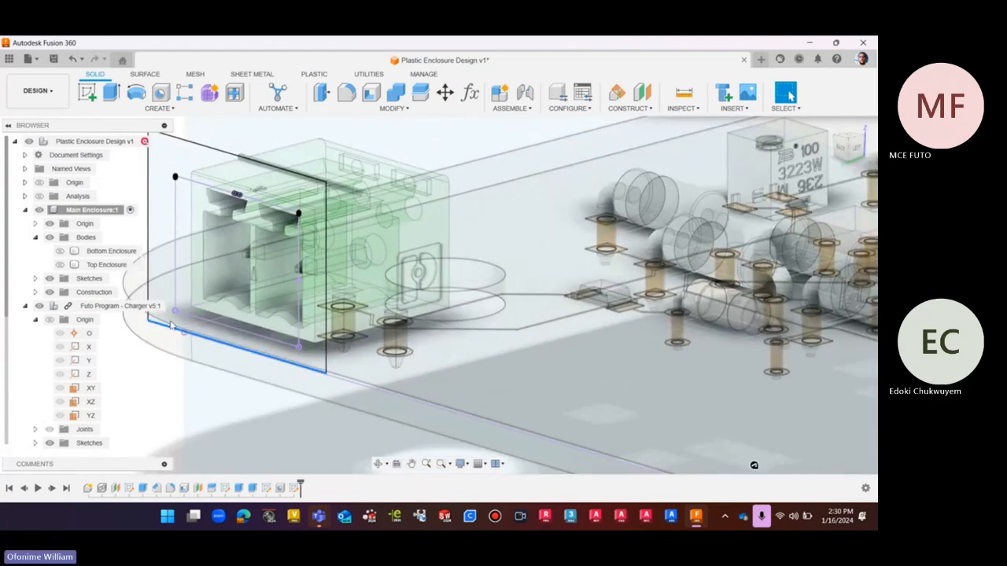
{"action": "left_click", "coordinate": [173, 311]}
{"action": "scroll", "coordinate": [236, 331], "scroll_direction": "down", "scroll_amount": 3}
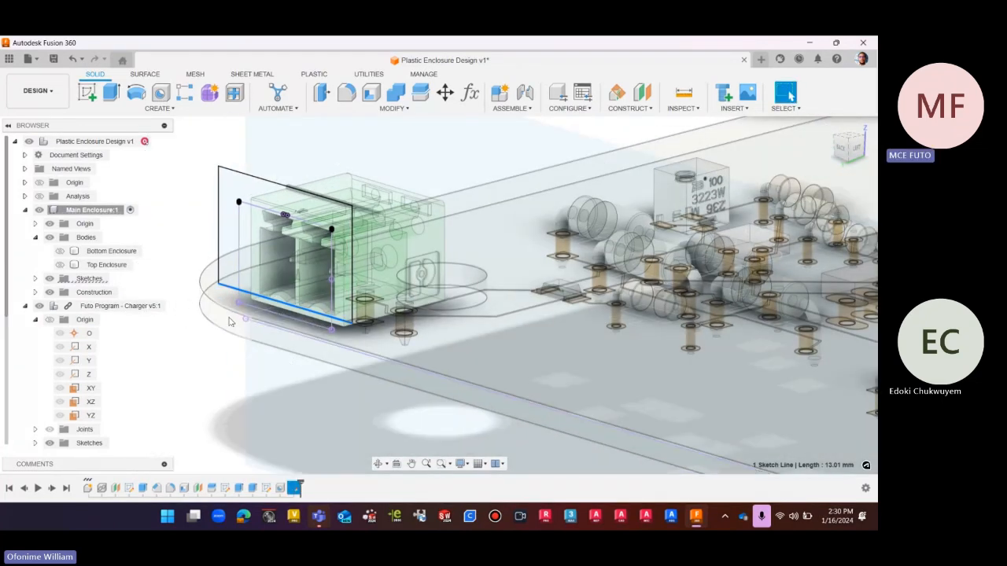
{"action": "scroll", "coordinate": [236, 323], "scroll_direction": "up", "scroll_amount": 4}
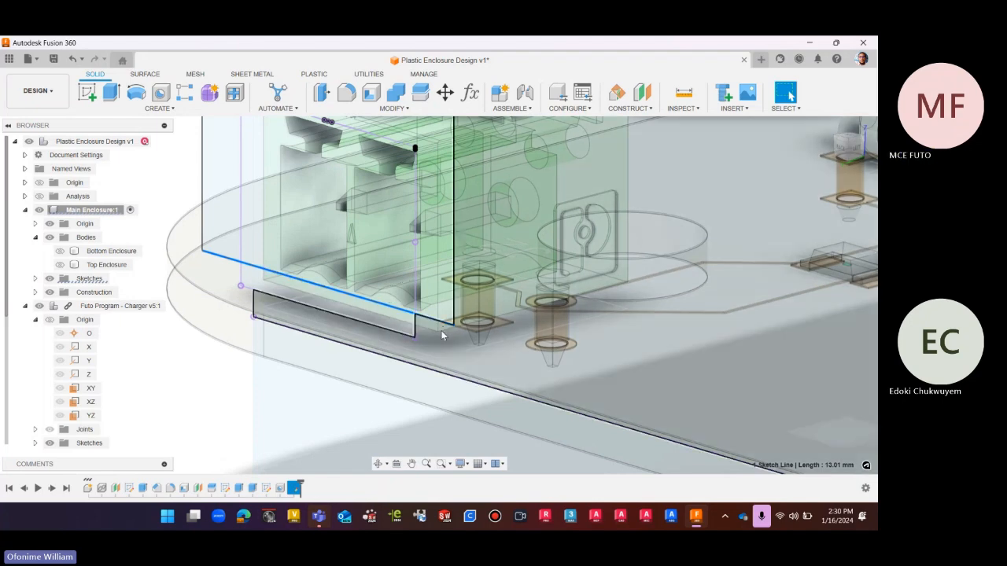
{"action": "scroll", "coordinate": [442, 335], "scroll_direction": "up", "scroll_amount": 3}
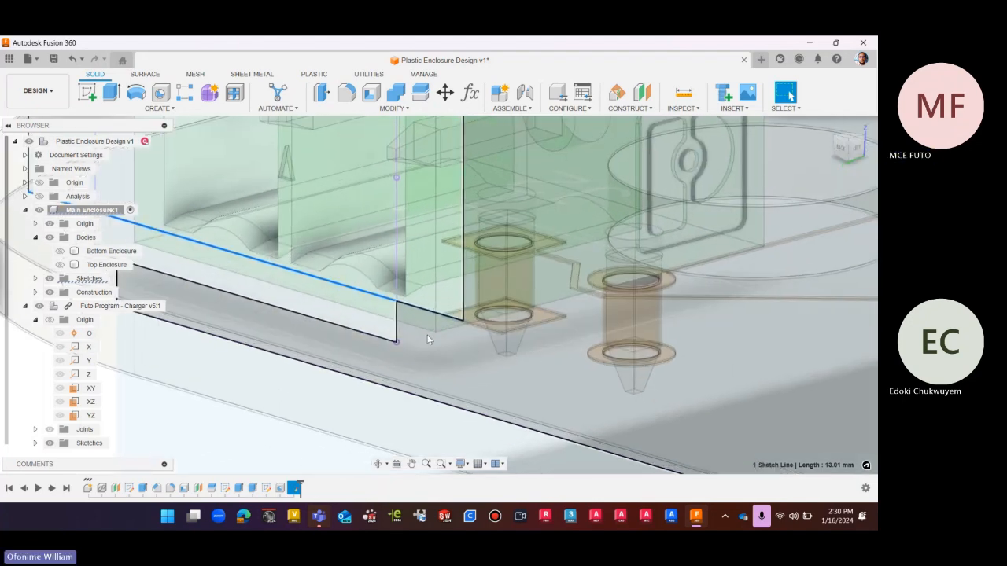
{"action": "scroll", "coordinate": [427, 335], "scroll_direction": "down", "scroll_amount": 5}
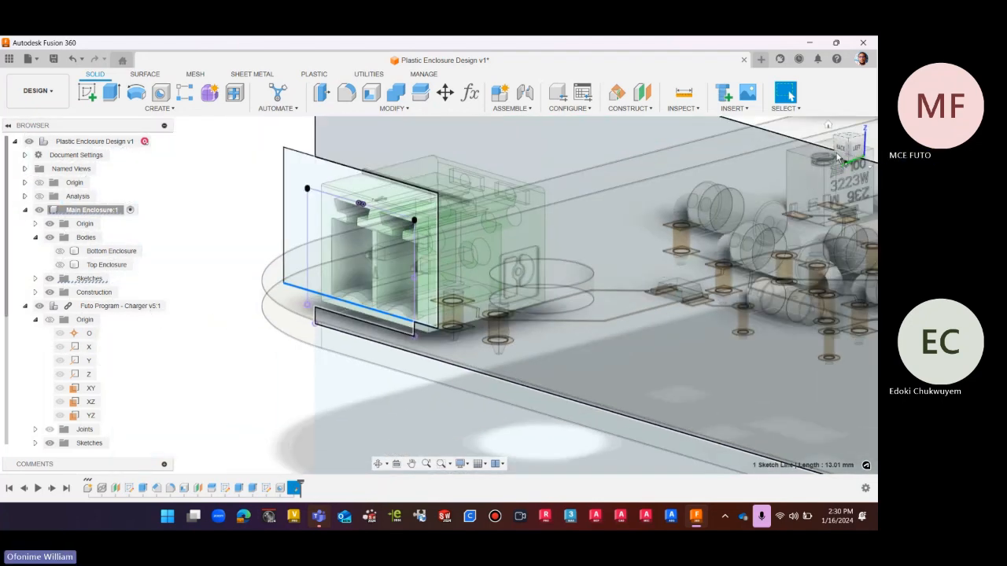
{"action": "left_click", "coordinate": [840, 149]}
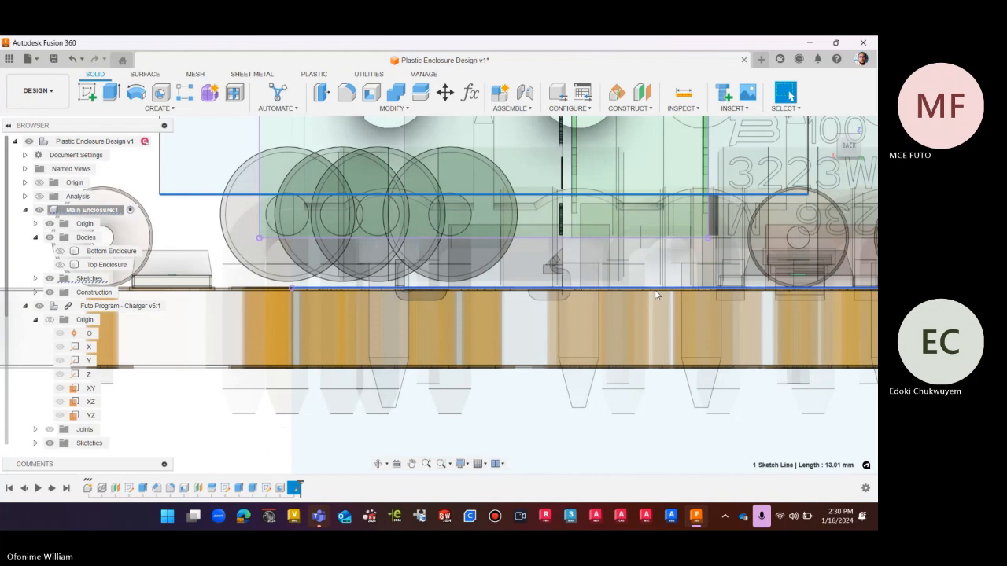
{"action": "scroll", "coordinate": [598, 303], "scroll_direction": "down", "scroll_amount": 3}
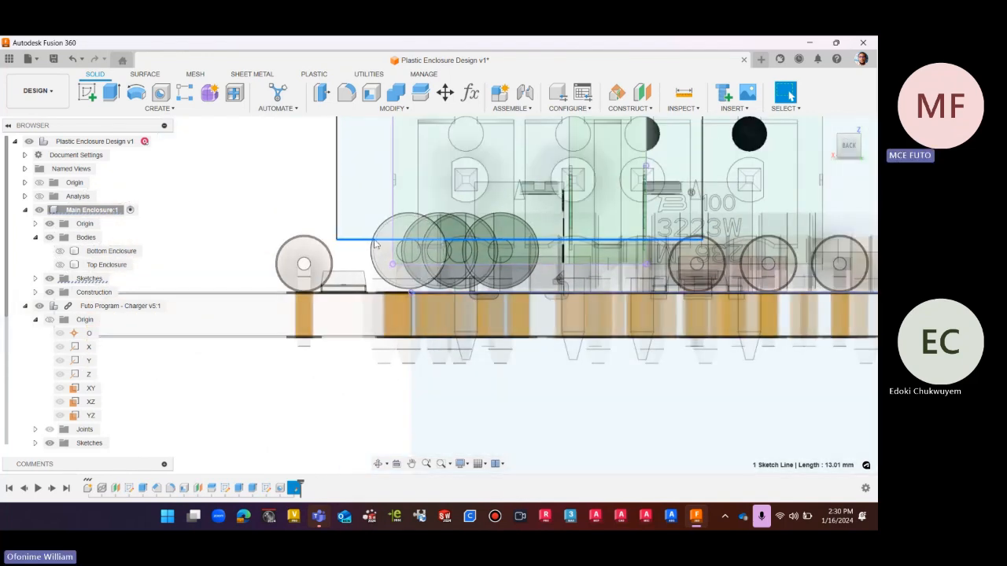
Lower the left-hand rectangle's bottom edge onto the circuit board's top surface and compare it with the board
{"action": "left_click_drag", "start_coordinate": [373, 247], "coordinate": [373, 288]}
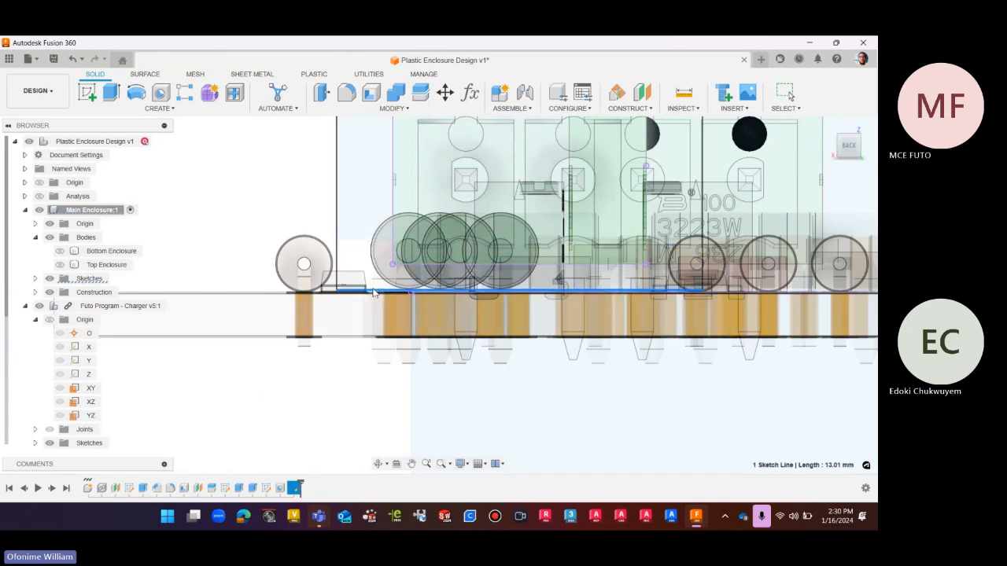
{"action": "scroll", "coordinate": [375, 295], "scroll_direction": "up", "scroll_amount": 4}
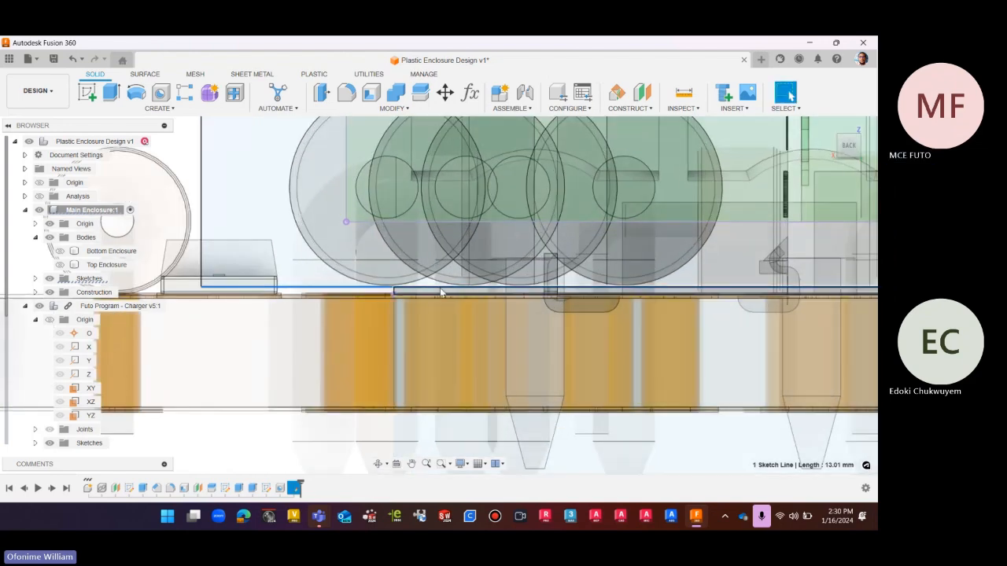
{"action": "scroll", "coordinate": [408, 337], "scroll_direction": "down", "scroll_amount": 3}
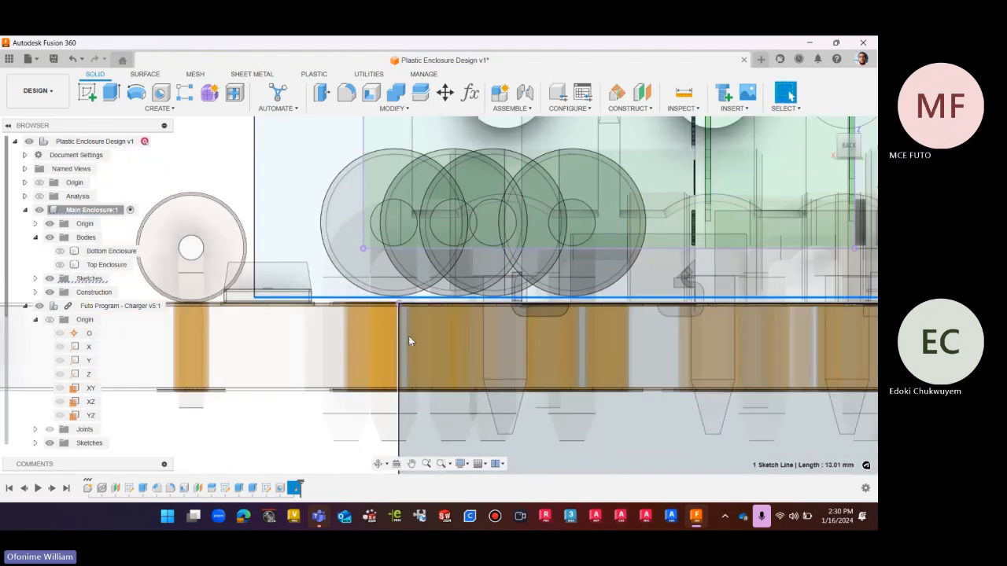
{"action": "scroll", "coordinate": [407, 338], "scroll_direction": "down", "scroll_amount": 3}
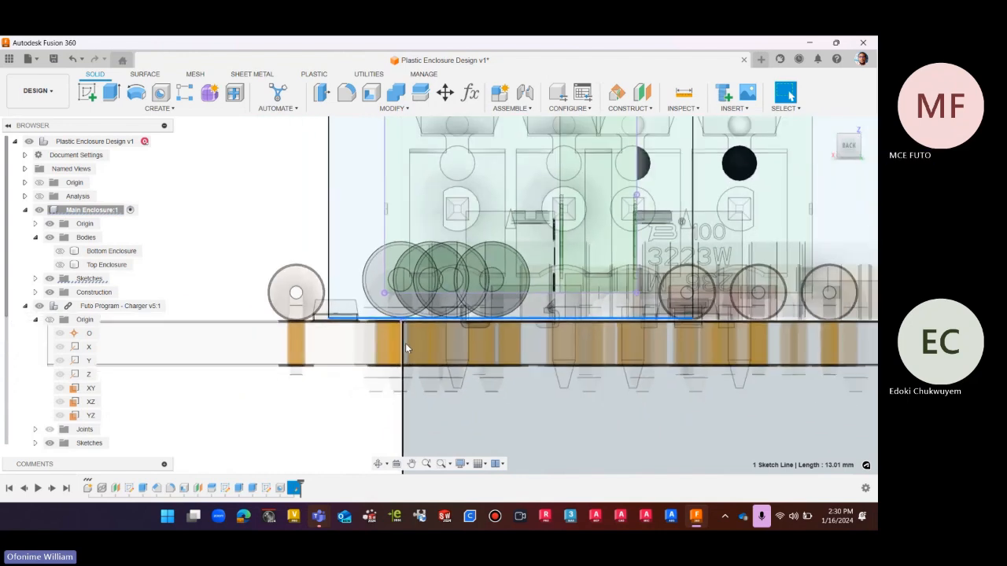
{"action": "scroll", "coordinate": [407, 371], "scroll_direction": "down", "scroll_amount": 2}
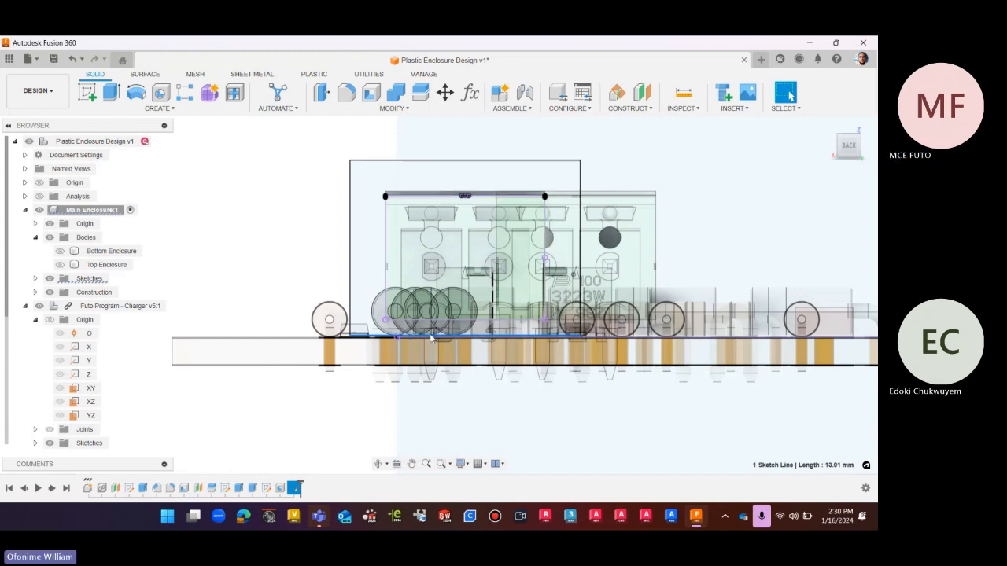
Hide the charger component and reopen the rectangles' sketch for editing
{"action": "left_click", "coordinate": [40, 307]}
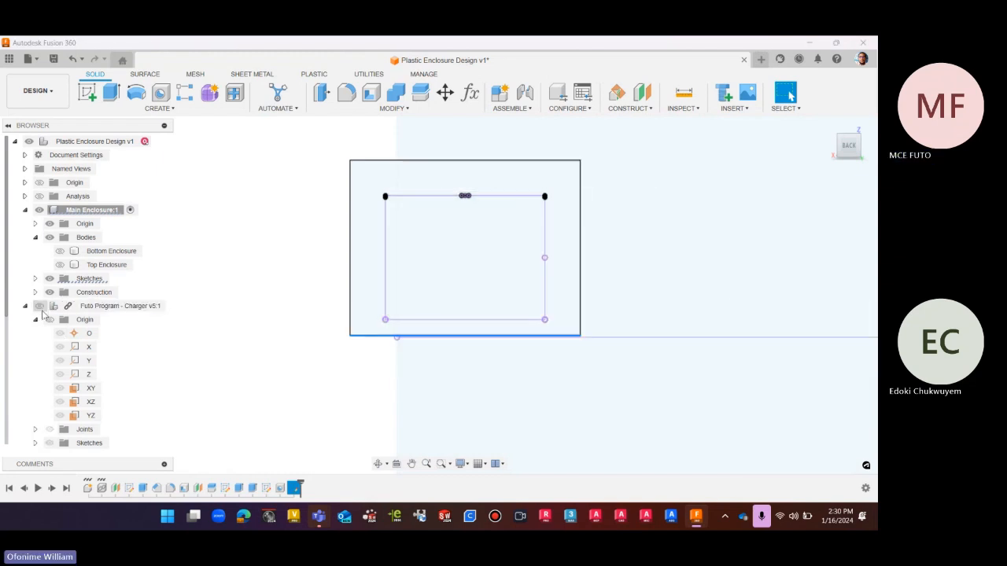
{"action": "scroll", "coordinate": [362, 373], "scroll_direction": "up", "scroll_amount": 4}
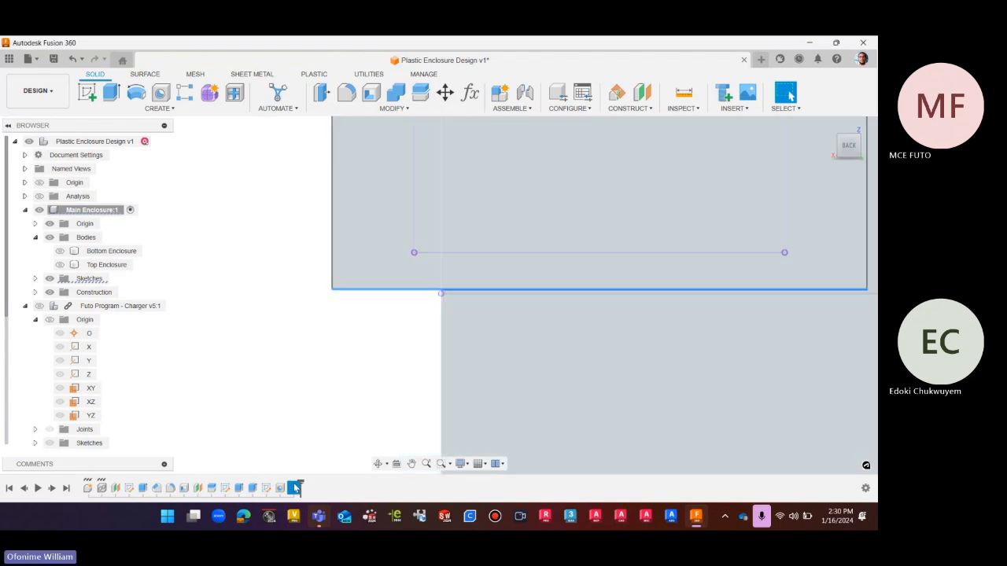
{"action": "right_click", "coordinate": [299, 488]}
{"action": "left_click", "coordinate": [325, 397]}
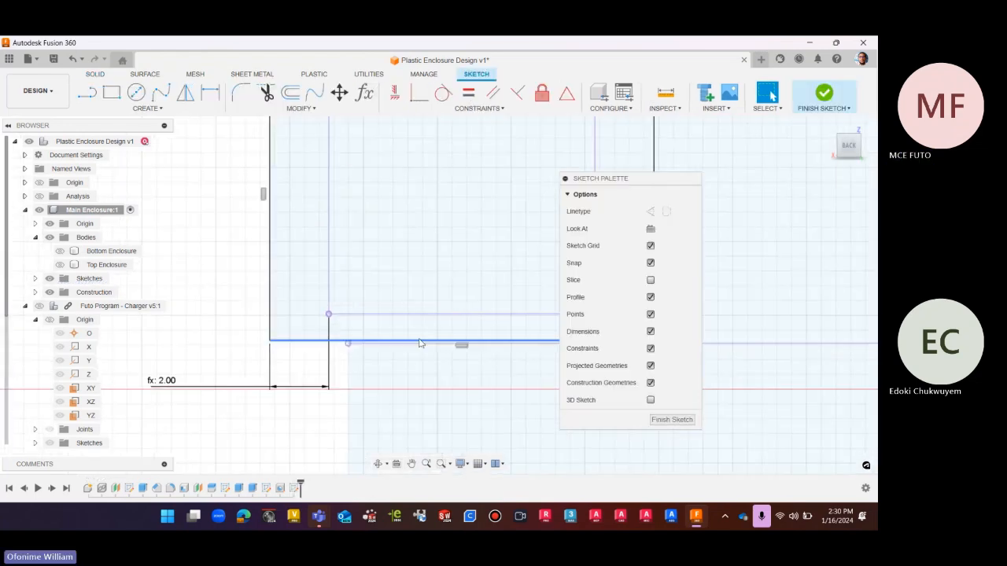
Make the left-hand rectangle's bottom edge collinear with the projected board edge line
{"action": "left_click", "coordinate": [464, 109]}
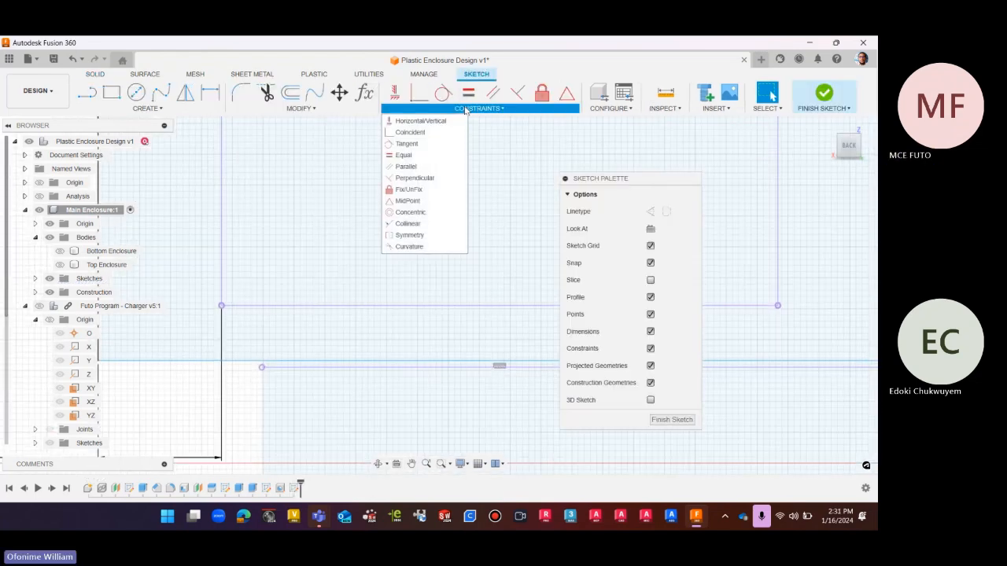
{"action": "left_click", "coordinate": [417, 229]}
{"action": "scroll", "coordinate": [305, 307], "scroll_direction": "down", "scroll_amount": 5}
{"action": "scroll", "coordinate": [279, 338], "scroll_direction": "up", "scroll_amount": 1}
{"action": "left_click", "coordinate": [274, 338]}
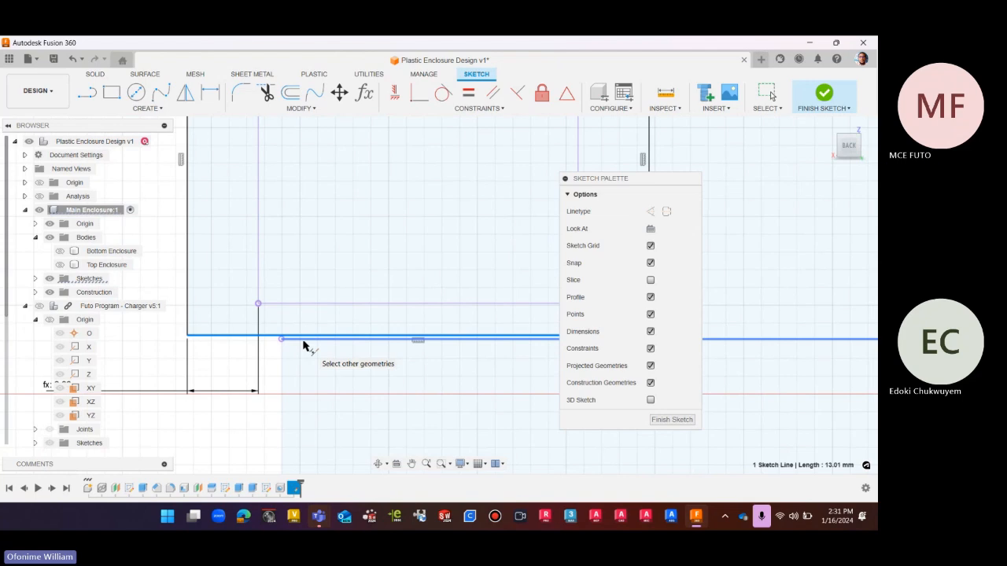
{"action": "left_click", "coordinate": [303, 345]}
Make the right-hand rectangle's bottom edge collinear with the projected board edge line as well
{"action": "scroll", "coordinate": [276, 350], "scroll_direction": "down", "scroll_amount": 3}
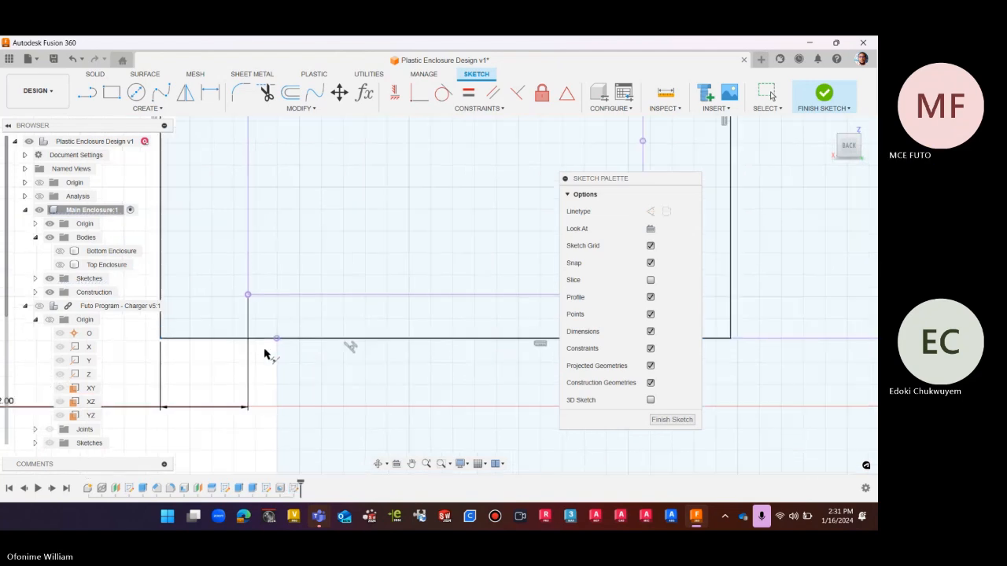
{"action": "scroll", "coordinate": [262, 363], "scroll_direction": "down", "scroll_amount": 4}
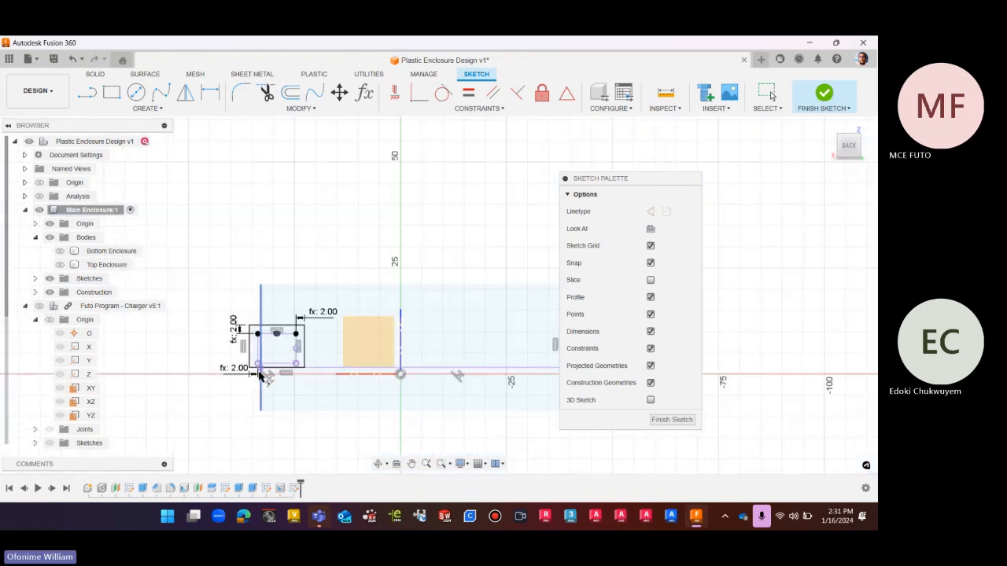
{"action": "scroll", "coordinate": [311, 397], "scroll_direction": "down", "scroll_amount": 3}
{"action": "scroll", "coordinate": [498, 380], "scroll_direction": "up", "scroll_amount": 9}
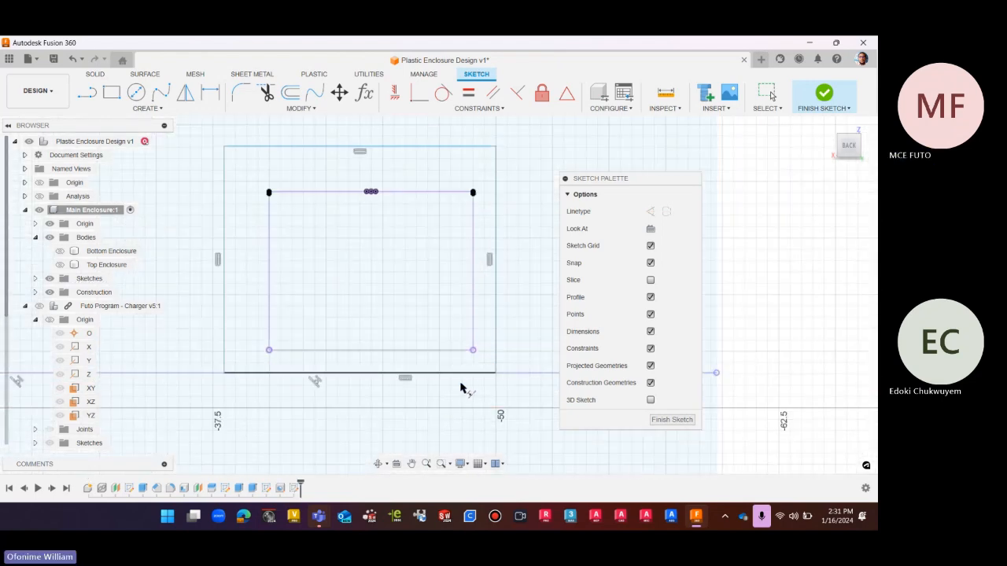
{"action": "scroll", "coordinate": [472, 376], "scroll_direction": "down", "scroll_amount": 5}
{"action": "scroll", "coordinate": [498, 315], "scroll_direction": "down", "scroll_amount": 5}
{"action": "scroll", "coordinate": [268, 323], "scroll_direction": "up", "scroll_amount": 5}
{"action": "scroll", "coordinate": [311, 310], "scroll_direction": "down", "scroll_amount": 2}
{"action": "key", "text": "Escape"}
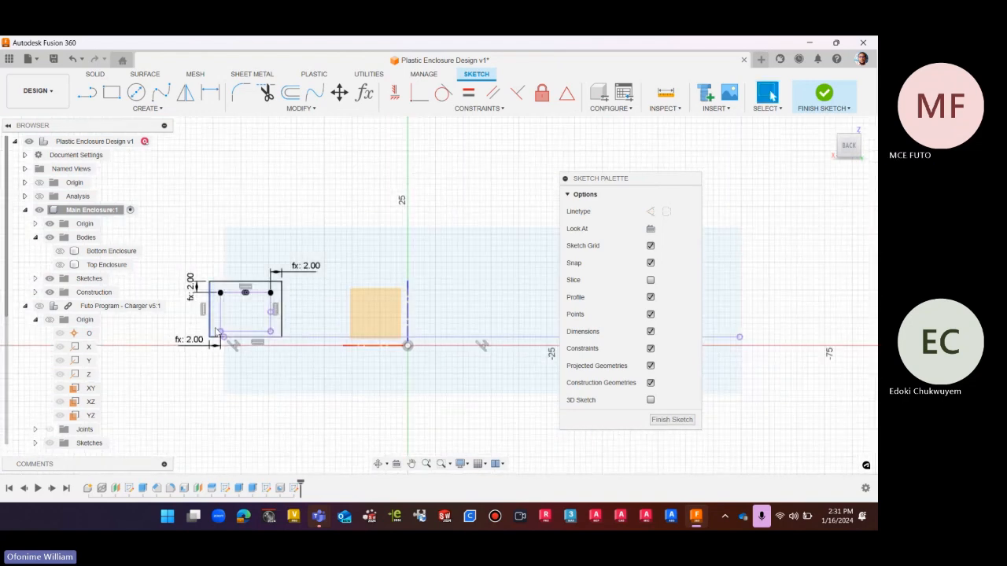
Draw a short vertical line from the left-hand block outline's lower left corner down to the surrounding rectangle's bottom edge
{"action": "scroll", "coordinate": [219, 332], "scroll_direction": "up", "scroll_amount": 4}
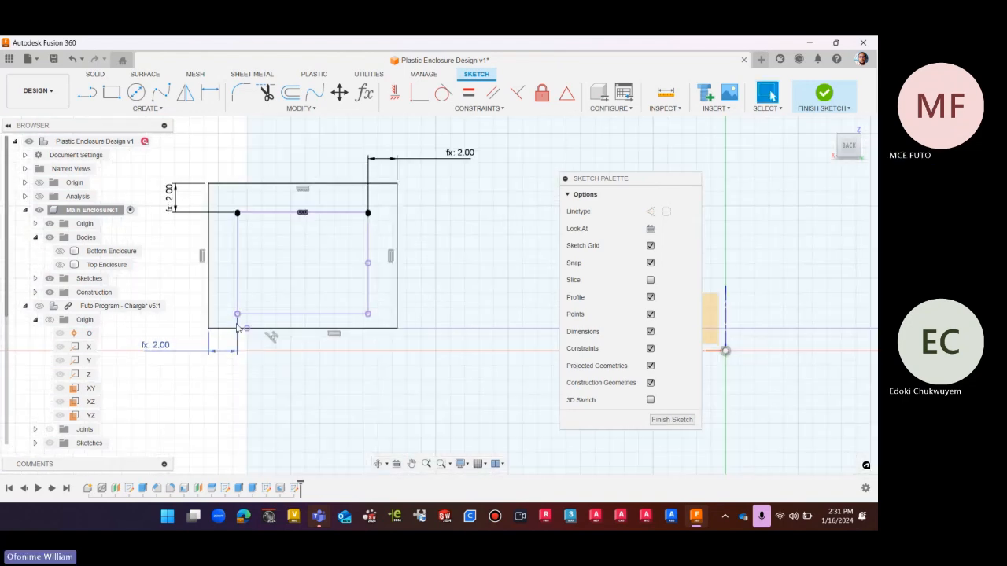
{"action": "key", "text": "l"}
{"action": "left_click", "coordinate": [237, 315]}
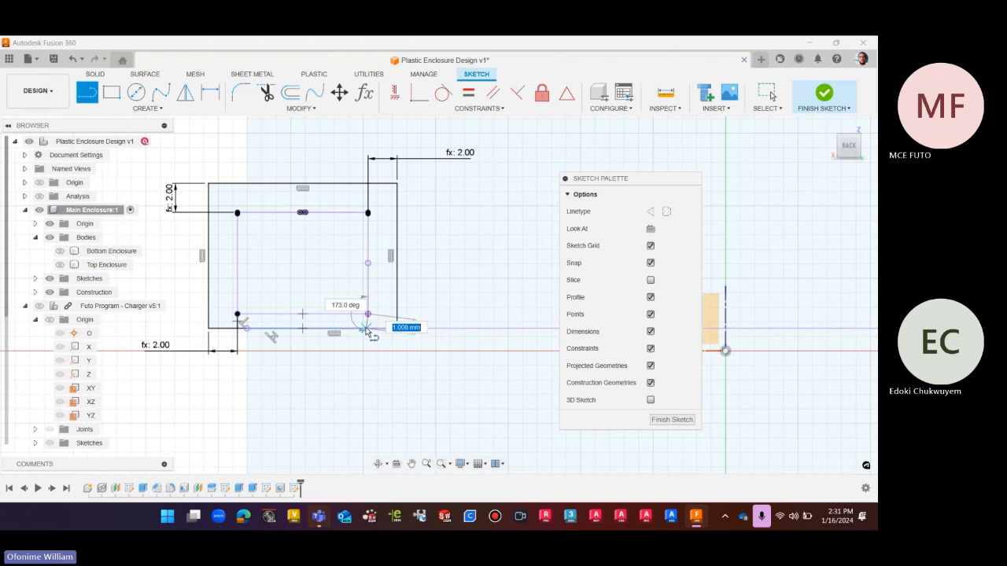
{"action": "scroll", "coordinate": [370, 327], "scroll_direction": "up", "scroll_amount": 4}
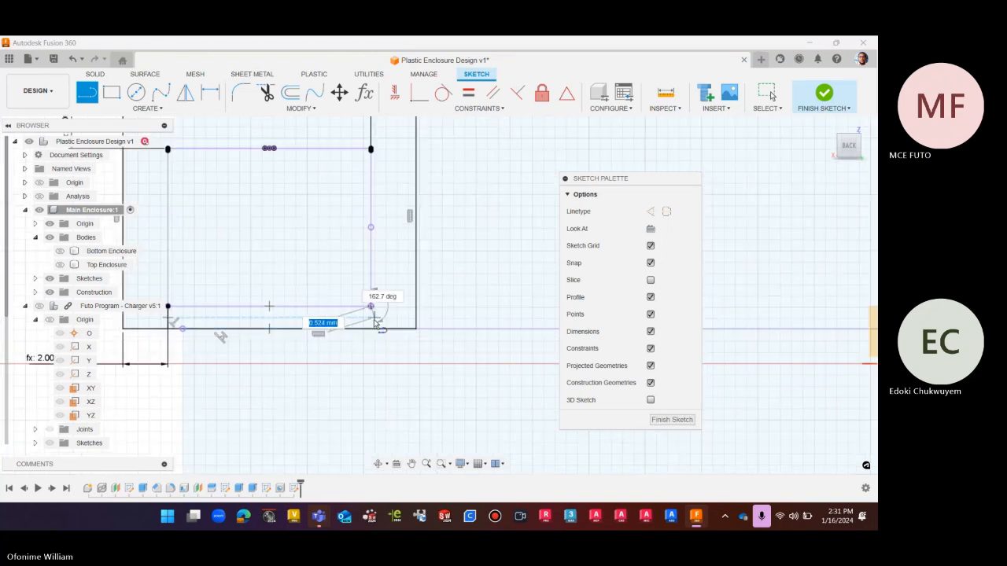
{"action": "scroll", "coordinate": [373, 330], "scroll_direction": "up", "scroll_amount": 2}
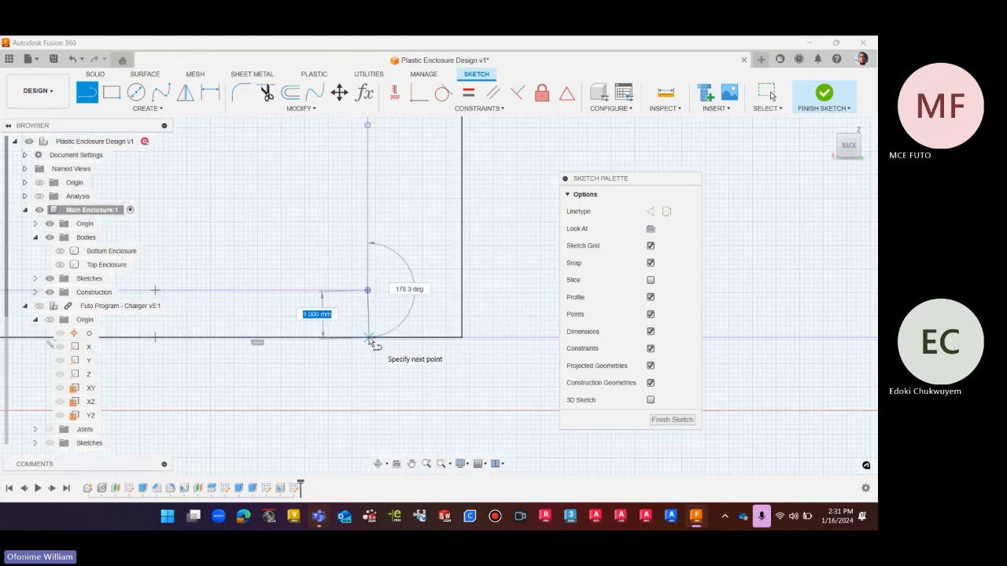
{"action": "scroll", "coordinate": [370, 335], "scroll_direction": "up", "scroll_amount": 2}
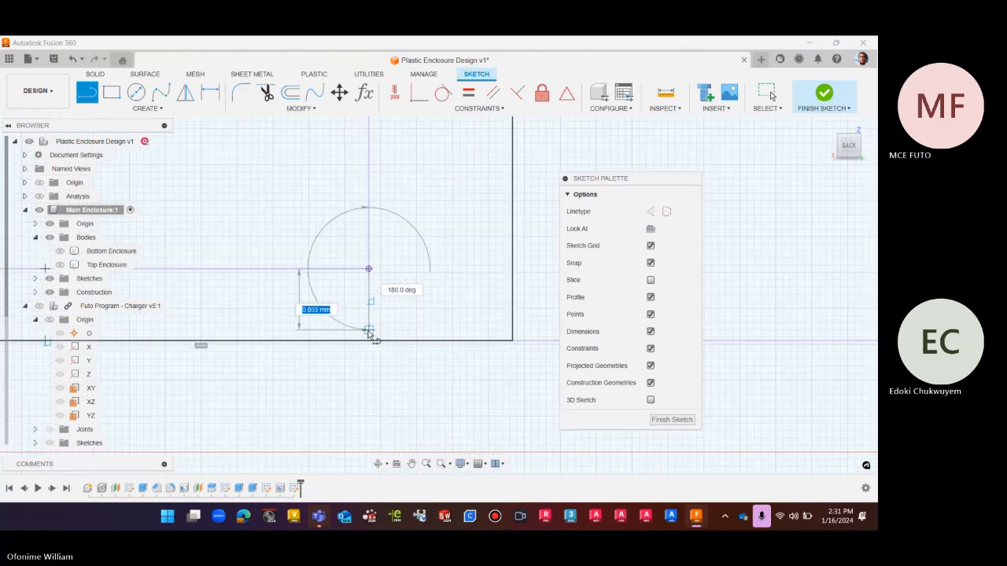
{"action": "key", "text": "Escape"}
{"action": "scroll", "coordinate": [368, 340], "scroll_direction": "down", "scroll_amount": 2}
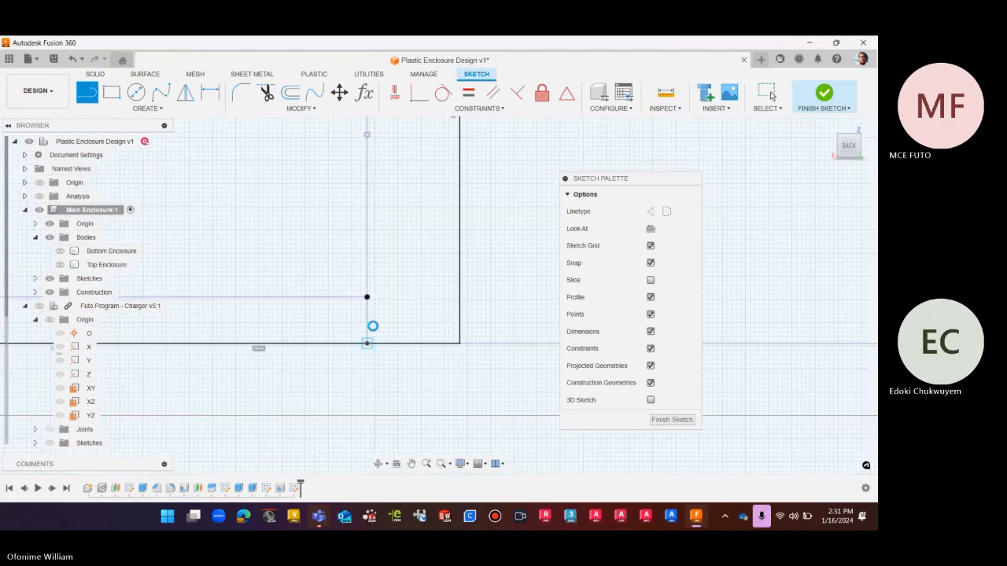
{"action": "key", "text": "Escape"}
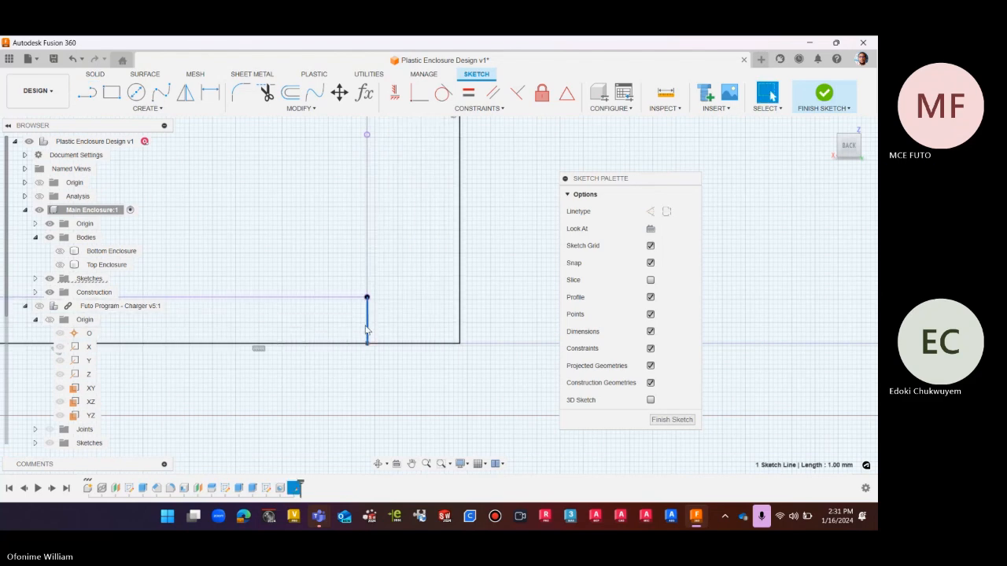
{"action": "key", "text": "Delete"}
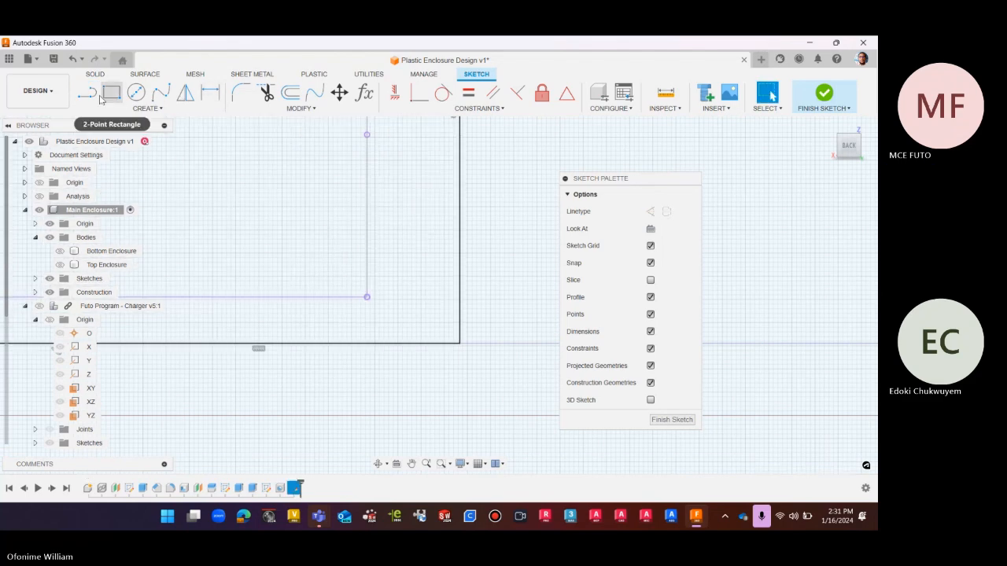
Draw a line about 1 mm long from the left-hand block outline's lower right corner down to the rectangle's bottom edge
{"action": "left_click", "coordinate": [88, 93]}
{"action": "left_click", "coordinate": [367, 299]}
{"action": "scroll", "coordinate": [374, 342], "scroll_direction": "up", "scroll_amount": 4}
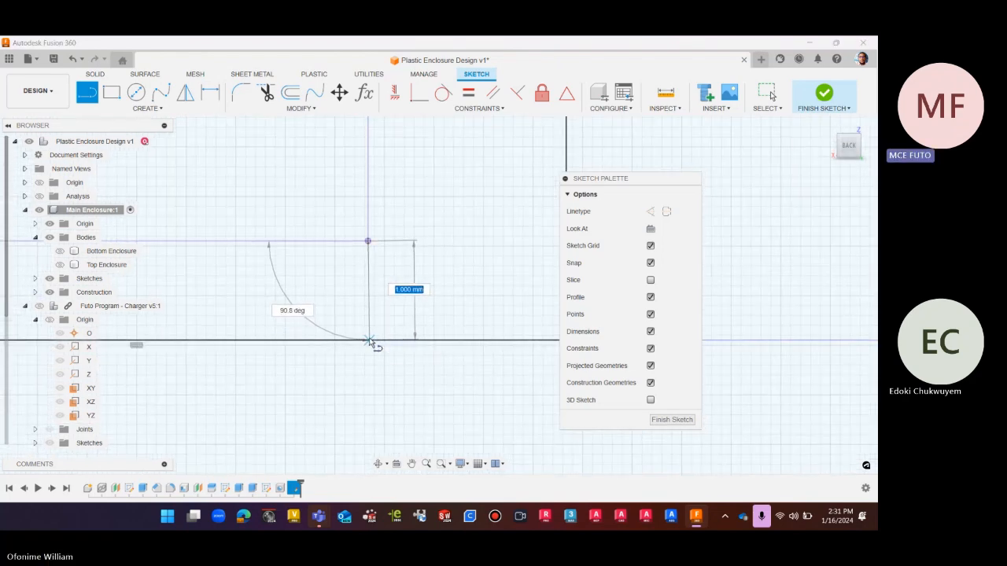
{"action": "left_click", "coordinate": [369, 340]}
{"action": "key", "text": "Escape"}
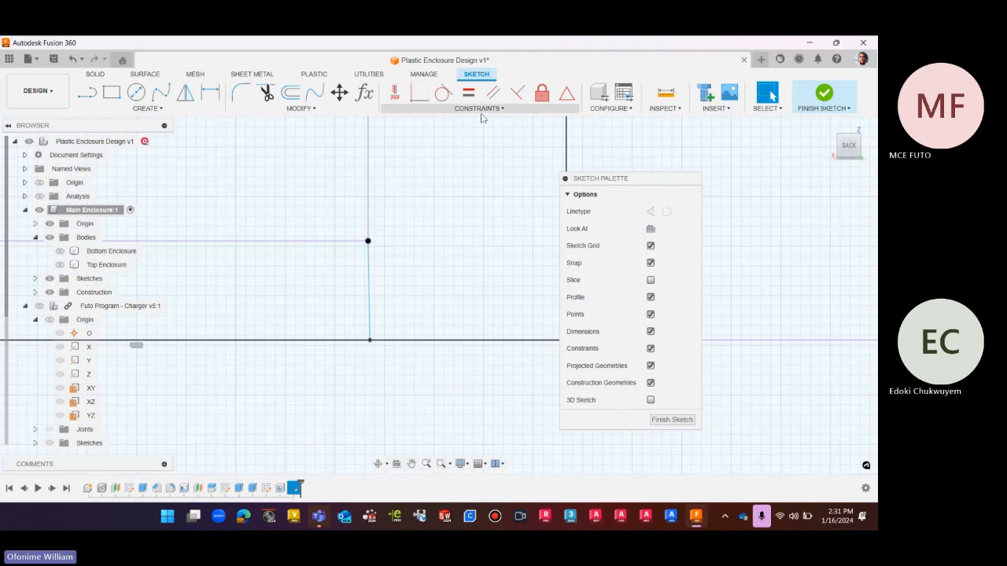
Apply a Horizontal/Vertical constraint to the short line at the block outline's lower right corner
{"action": "left_click", "coordinate": [517, 93]}
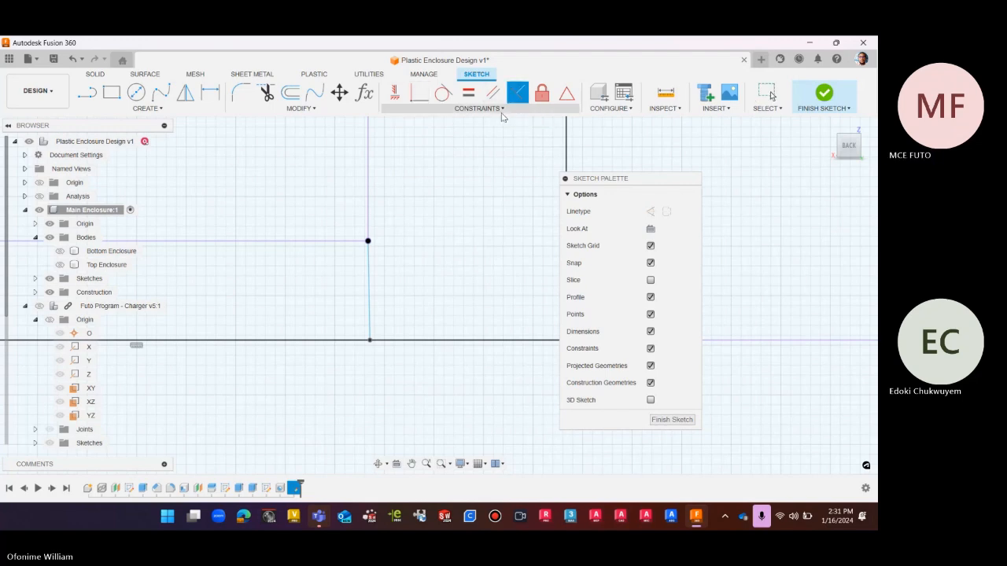
{"action": "left_click", "coordinate": [500, 109]}
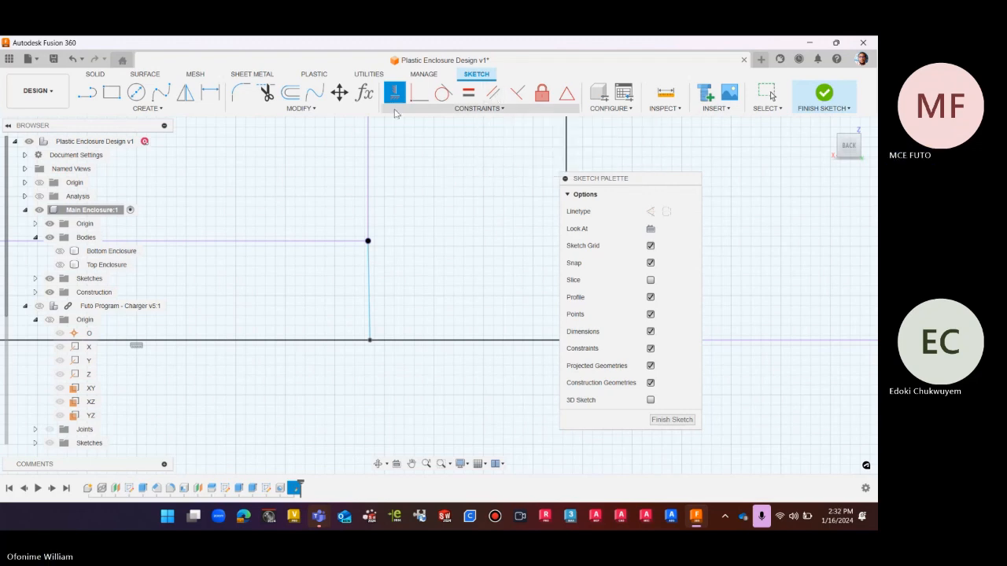
{"action": "left_click", "coordinate": [368, 277]}
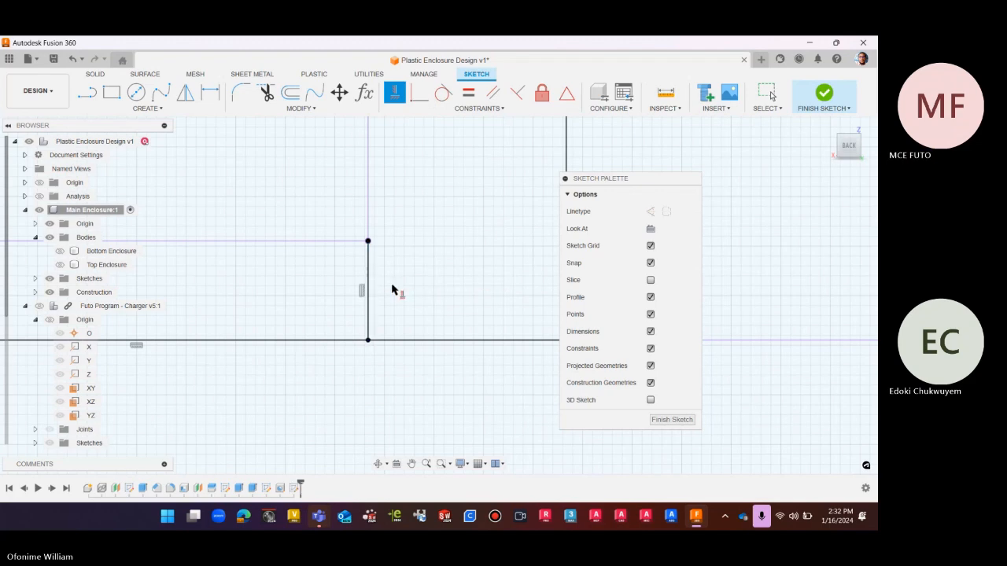
{"action": "scroll", "coordinate": [392, 315], "scroll_direction": "down", "scroll_amount": 10}
{"action": "key", "text": "Escape"}
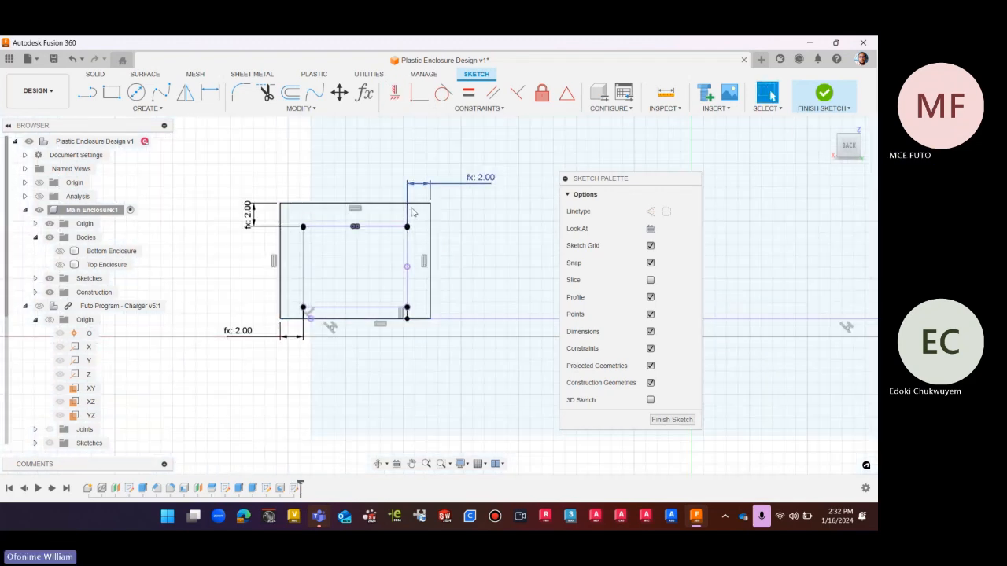
{"action": "scroll", "coordinate": [243, 288], "scroll_direction": "up", "scroll_amount": 1}
{"action": "scroll", "coordinate": [241, 303], "scroll_direction": "down", "scroll_amount": 10}
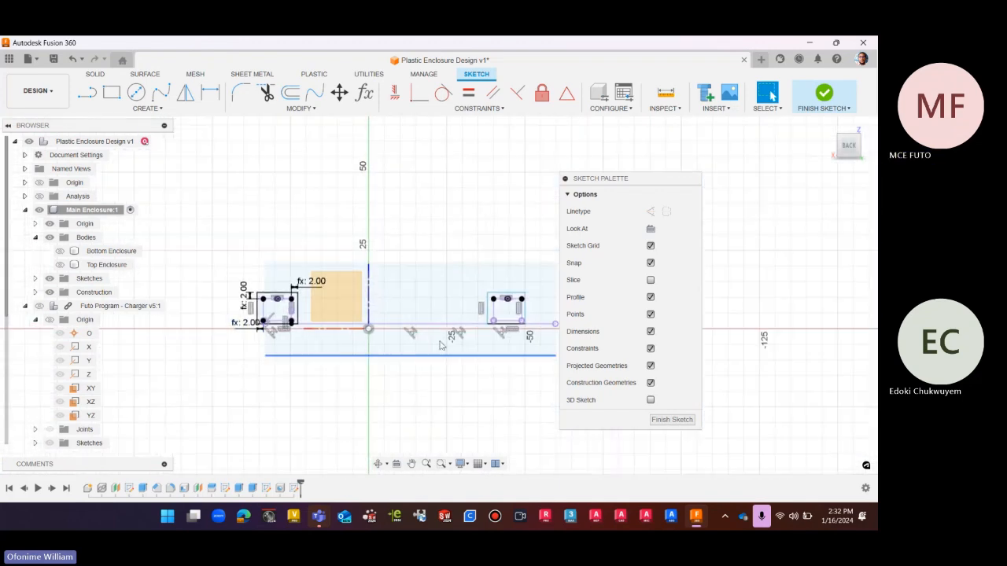
{"action": "scroll", "coordinate": [539, 294], "scroll_direction": "up", "scroll_amount": 4}
{"action": "scroll", "coordinate": [535, 297], "scroll_direction": "down", "scroll_amount": 2}
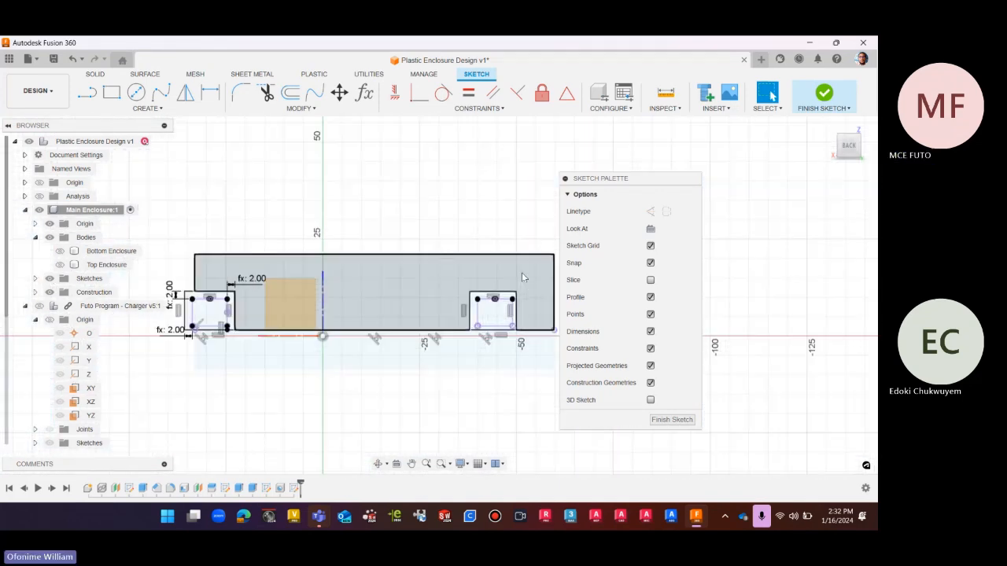
{"action": "scroll", "coordinate": [523, 277], "scroll_direction": "down", "scroll_amount": 1}
{"action": "left_click", "coordinate": [210, 92]}
{"action": "scroll", "coordinate": [490, 293], "scroll_direction": "up", "scroll_amount": 1}
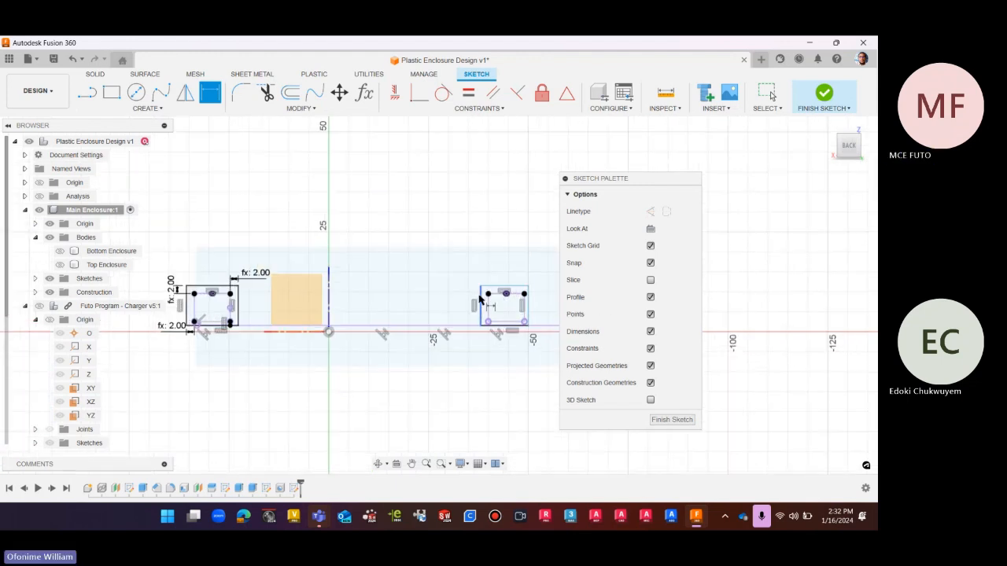
{"action": "key", "text": "Escape"}
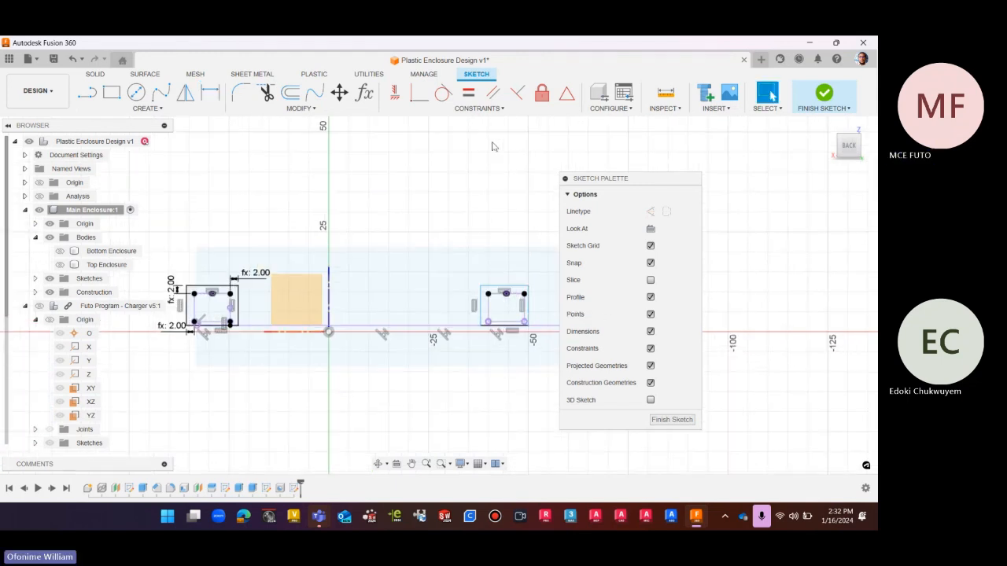
Make the right-hand rectangle's top edge collinear with the left-hand rectangle's top edge
{"action": "left_click", "coordinate": [479, 107]}
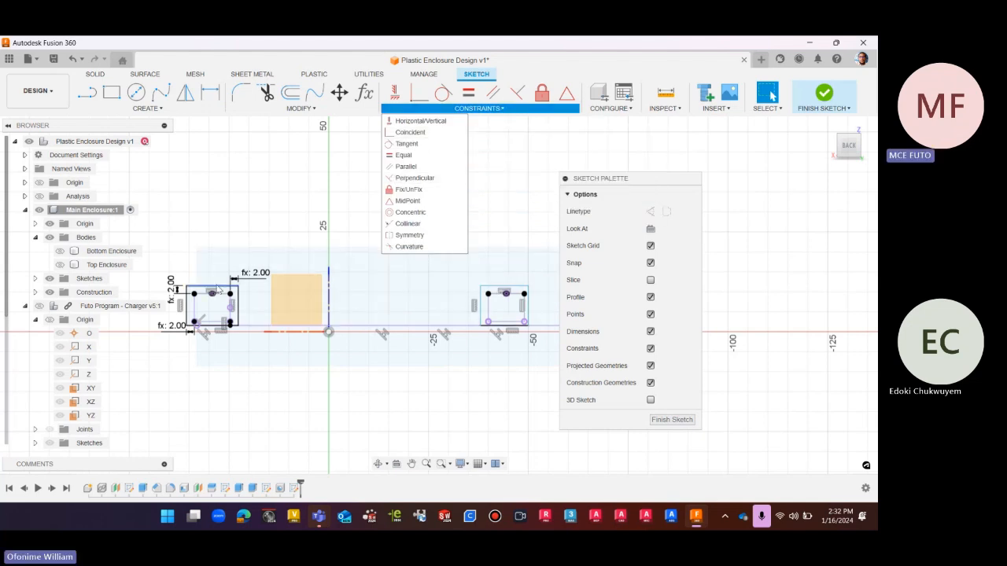
{"action": "left_click", "coordinate": [419, 226]}
{"action": "left_click", "coordinate": [503, 291]}
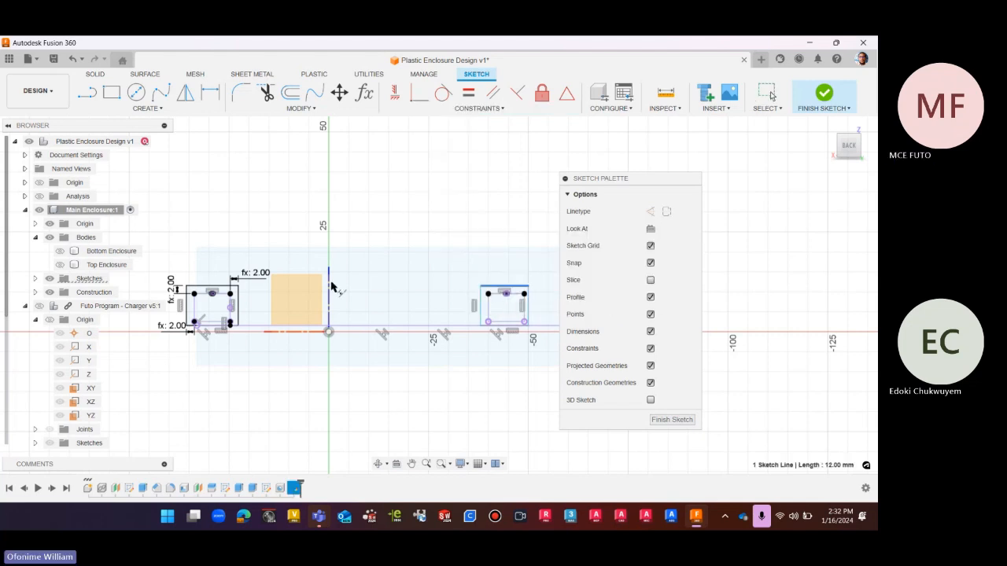
{"action": "left_click", "coordinate": [229, 288]}
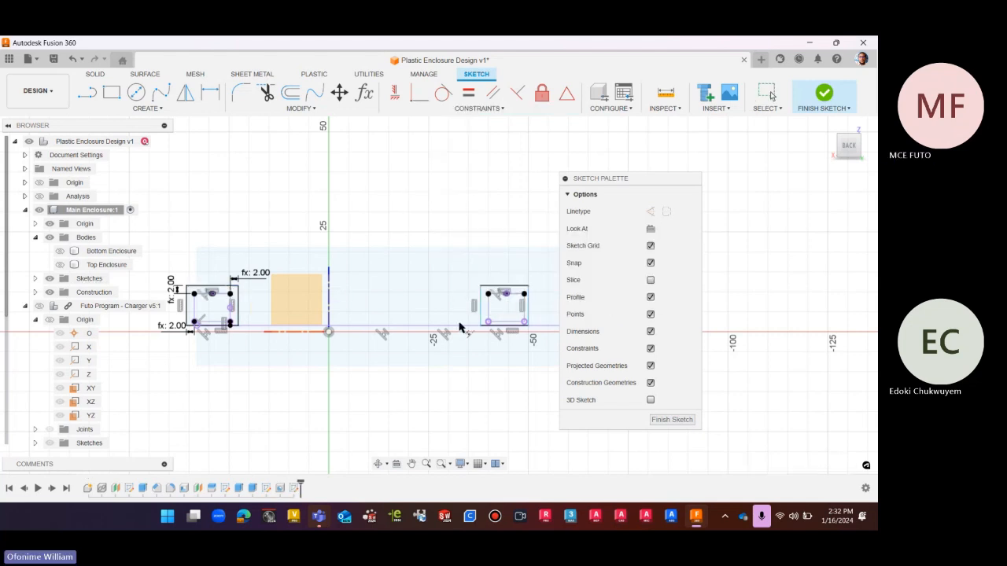
Dimension the gap between the right-hand block outline's right edge and its surrounding rectangle, linking it to the left-hand rectangle's 2 mm side dimension
{"action": "scroll", "coordinate": [464, 331], "scroll_direction": "up", "scroll_amount": 5}
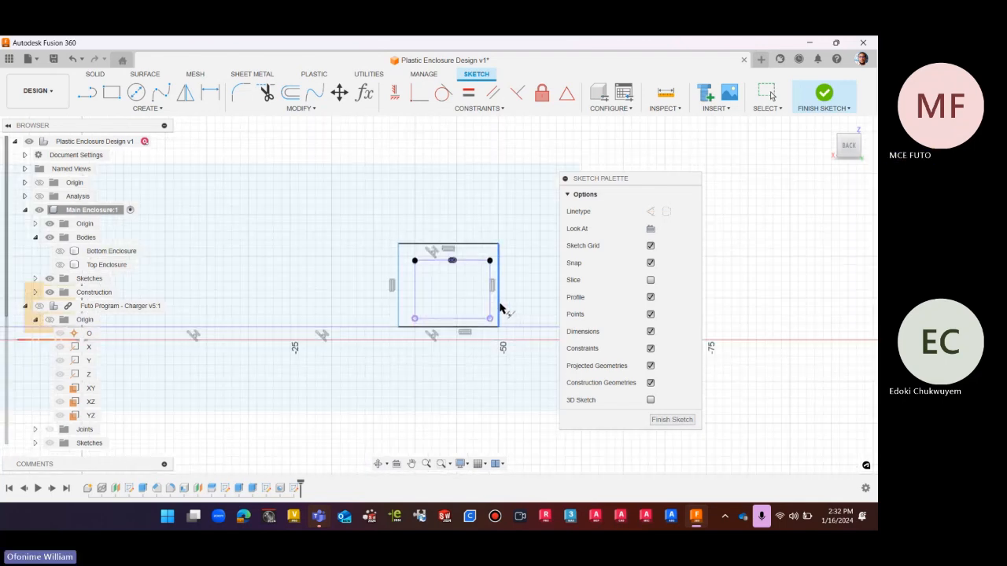
{"action": "scroll", "coordinate": [468, 342], "scroll_direction": "down", "scroll_amount": 3}
{"action": "left_click", "coordinate": [210, 94]}
{"action": "scroll", "coordinate": [482, 323], "scroll_direction": "up", "scroll_amount": 3}
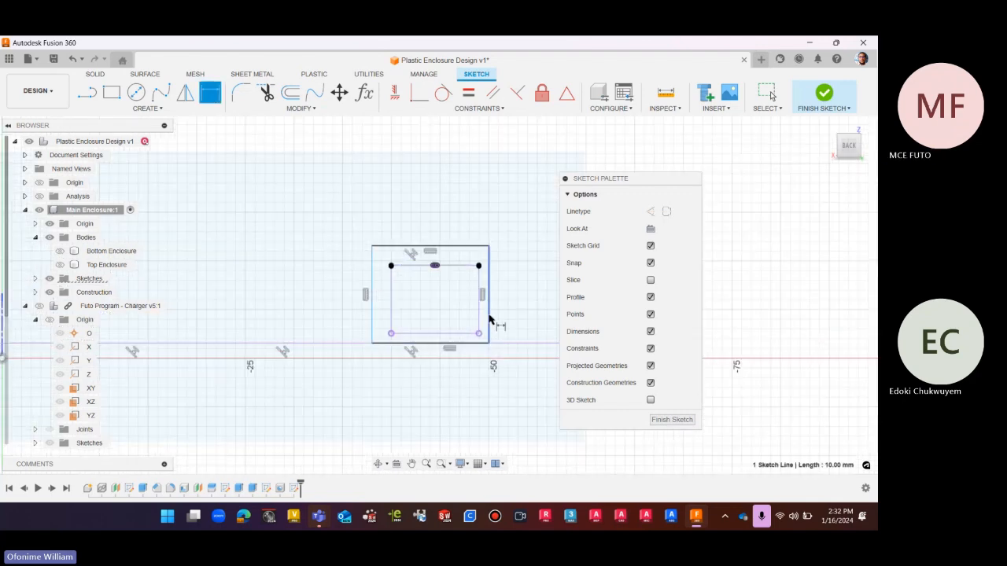
{"action": "left_click", "coordinate": [482, 321]}
{"action": "left_click", "coordinate": [489, 204]}
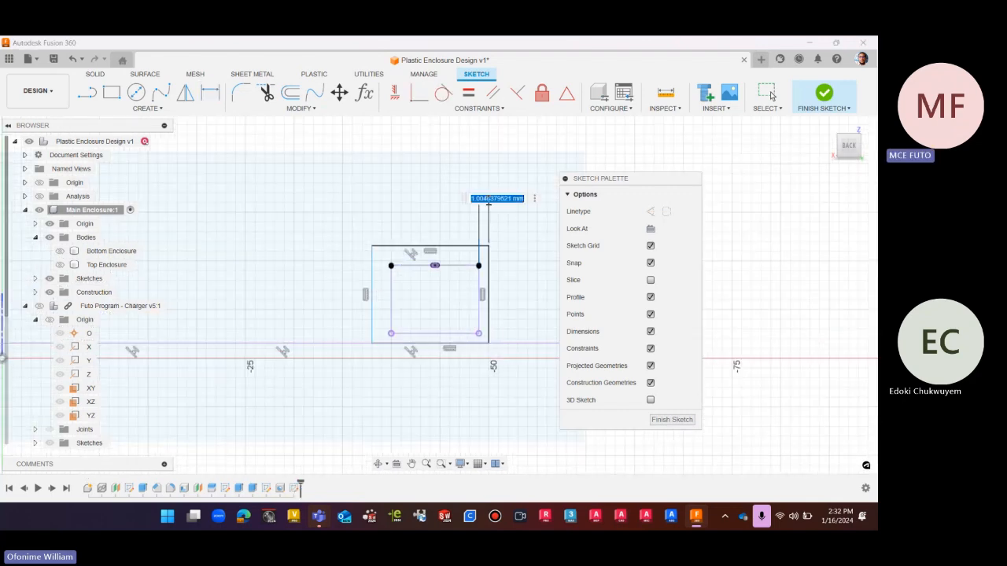
{"action": "scroll", "coordinate": [515, 252], "scroll_direction": "down", "scroll_amount": 4}
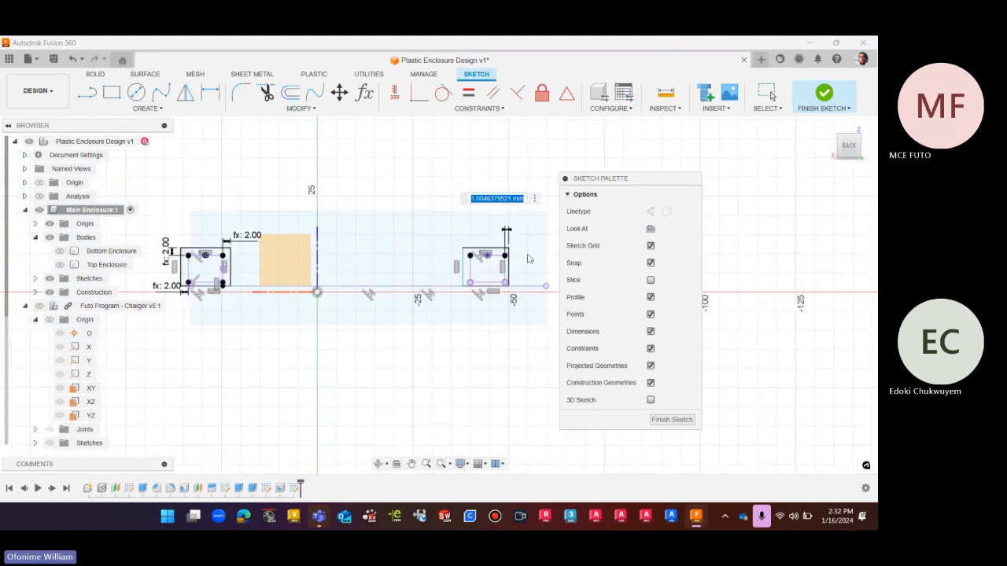
{"action": "left_click", "coordinate": [252, 238]}
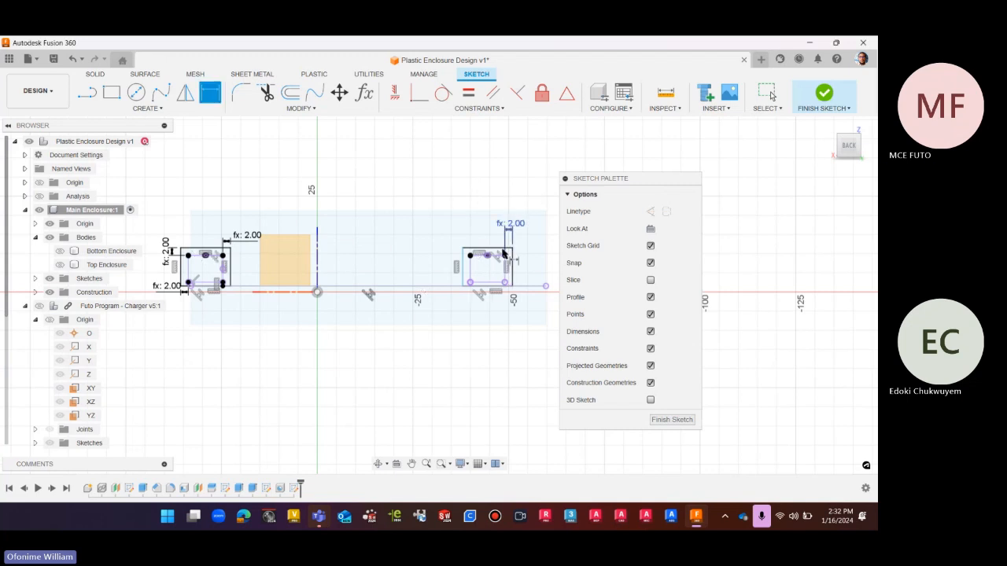
Dimension the gap between the right-hand block outline's left edge and its surrounding rectangle, linking it to the same 2 mm dimension
{"action": "left_click", "coordinate": [470, 274]}
{"action": "key", "text": "d"}
{"action": "left_click", "coordinate": [465, 254]}
{"action": "left_click", "coordinate": [465, 190]}
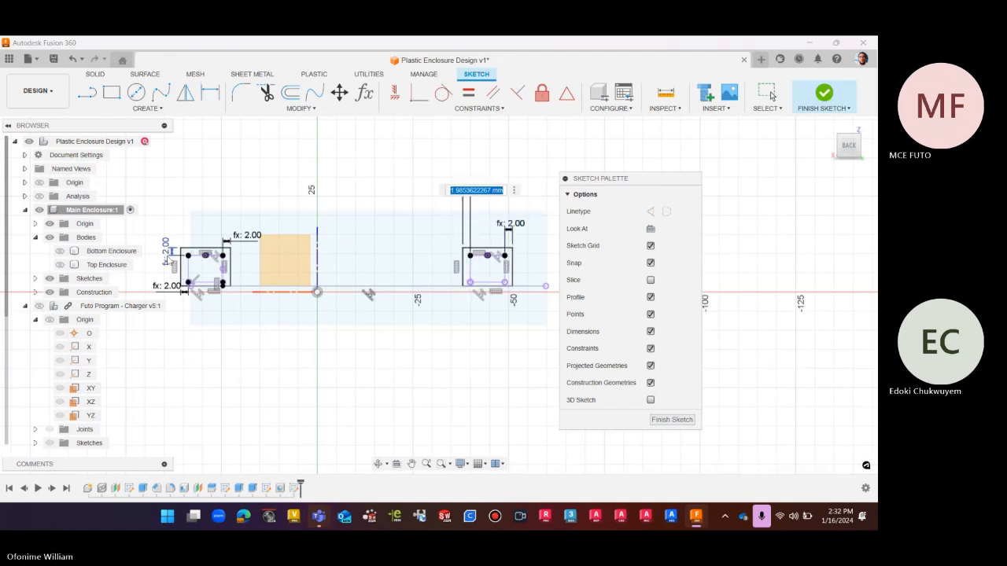
{"action": "left_click", "coordinate": [245, 241]}
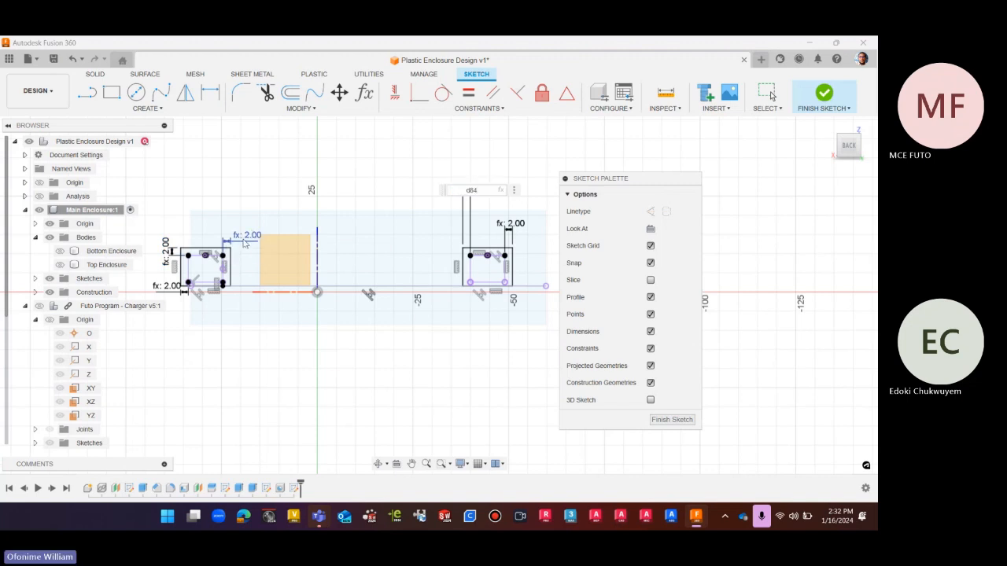
{"action": "key", "text": "Return"}
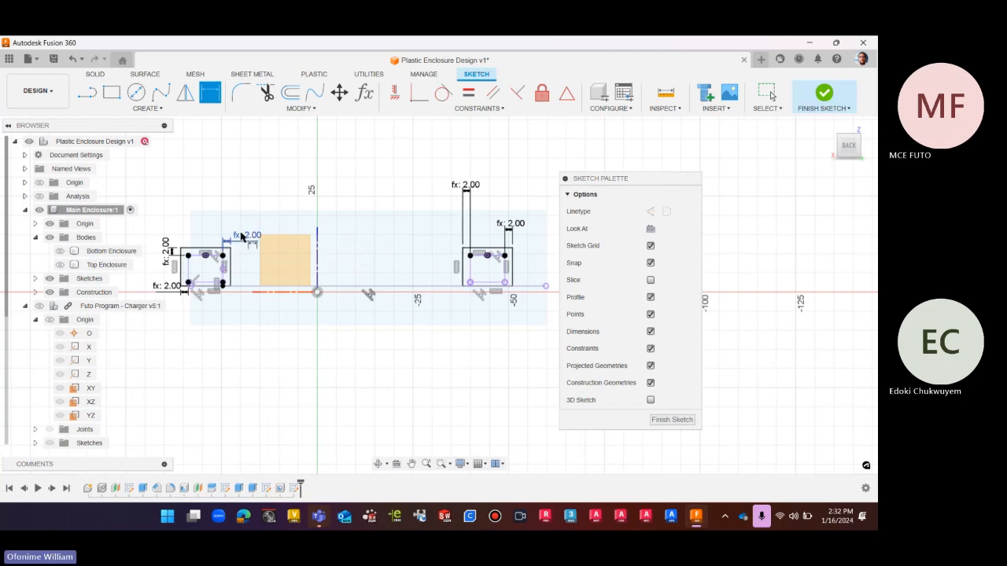
Finish the sketch containing the two terminal block clearance rectangles
{"action": "scroll", "coordinate": [249, 241], "scroll_direction": "down", "scroll_amount": 3}
{"action": "scroll", "coordinate": [338, 274], "scroll_direction": "up", "scroll_amount": 3}
{"action": "scroll", "coordinate": [448, 315], "scroll_direction": "down", "scroll_amount": 4}
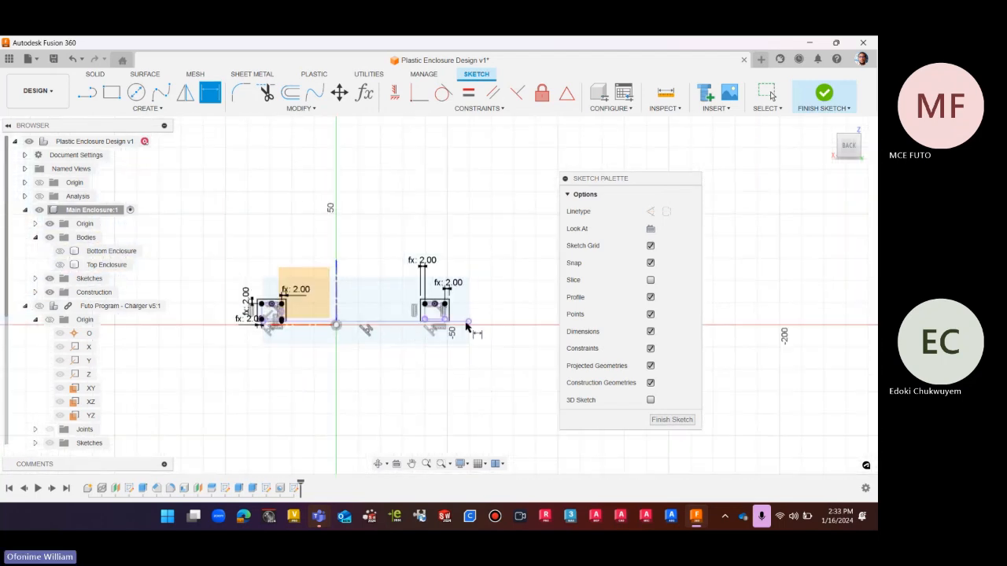
{"action": "scroll", "coordinate": [495, 287], "scroll_direction": "down", "scroll_amount": 1}
{"action": "left_click", "coordinate": [672, 420]}
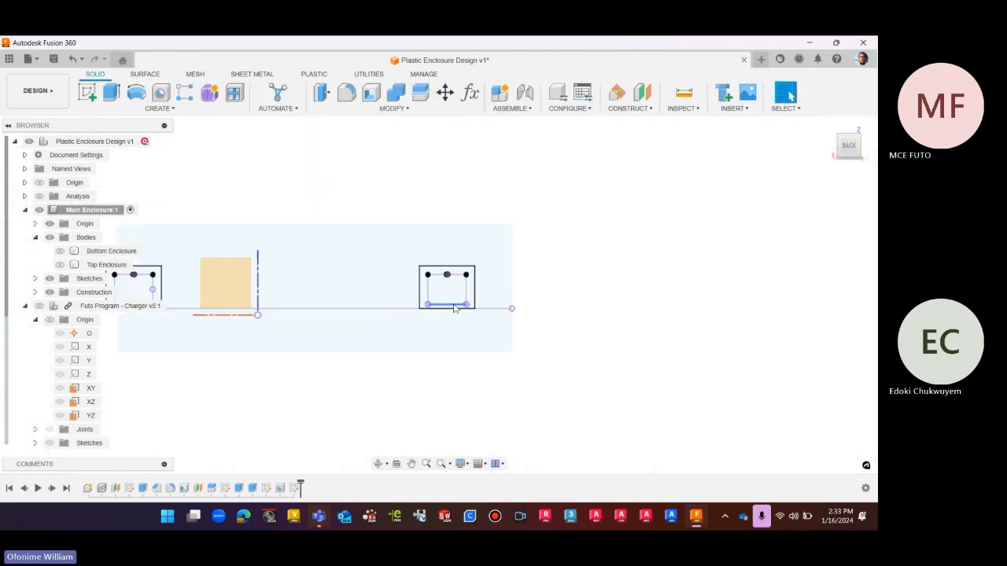
Reopen the clearance sketch and draw a line about 1 mm long from the right-hand block outline's lower right corner down to the rectangle's bottom edge
{"action": "right_click", "coordinate": [295, 490]}
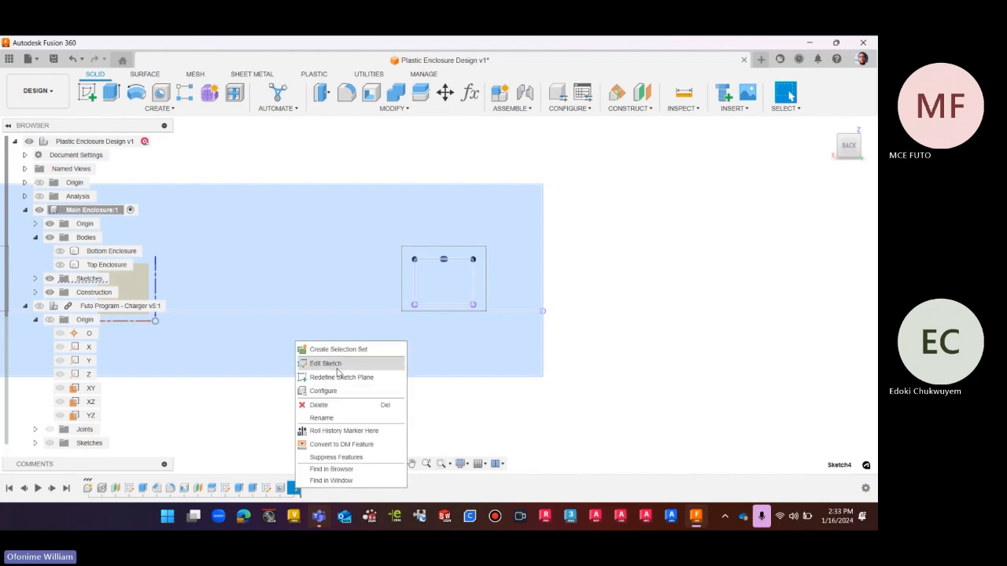
{"action": "left_click", "coordinate": [339, 368]}
{"action": "scroll", "coordinate": [479, 306], "scroll_direction": "up", "scroll_amount": 5}
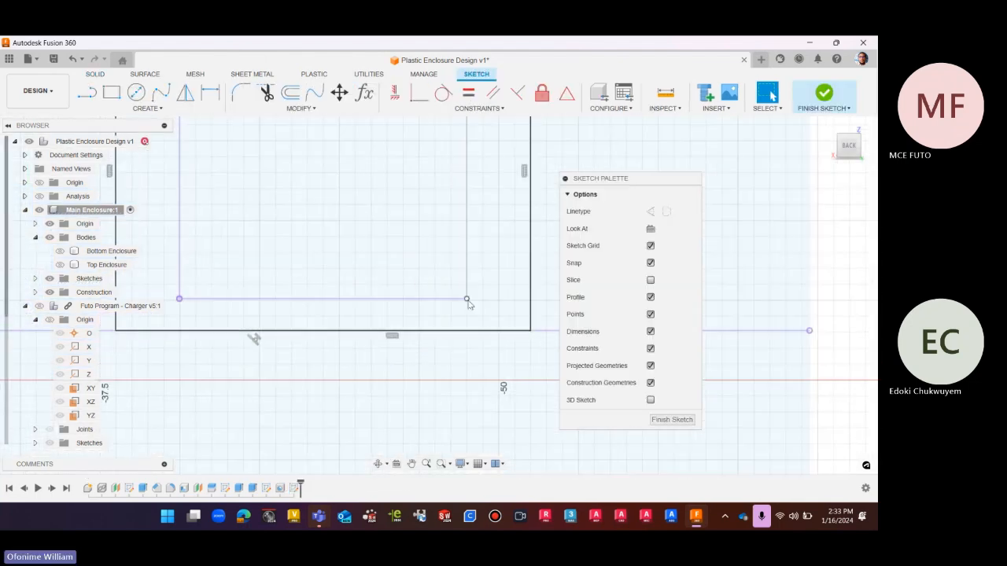
{"action": "left_click", "coordinate": [467, 299]}
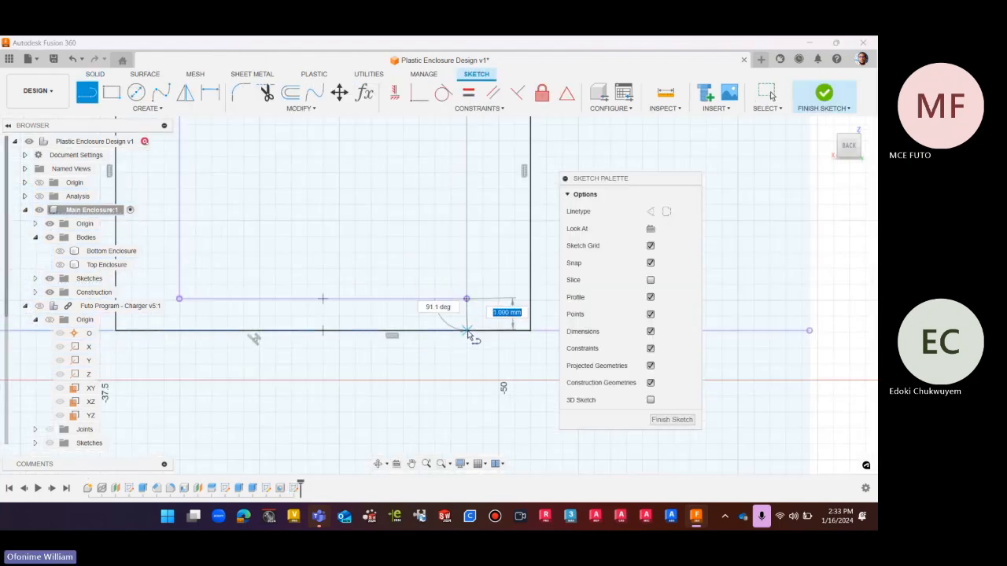
{"action": "left_click", "coordinate": [466, 330]}
{"action": "scroll", "coordinate": [344, 342], "scroll_direction": "down", "scroll_amount": 1}
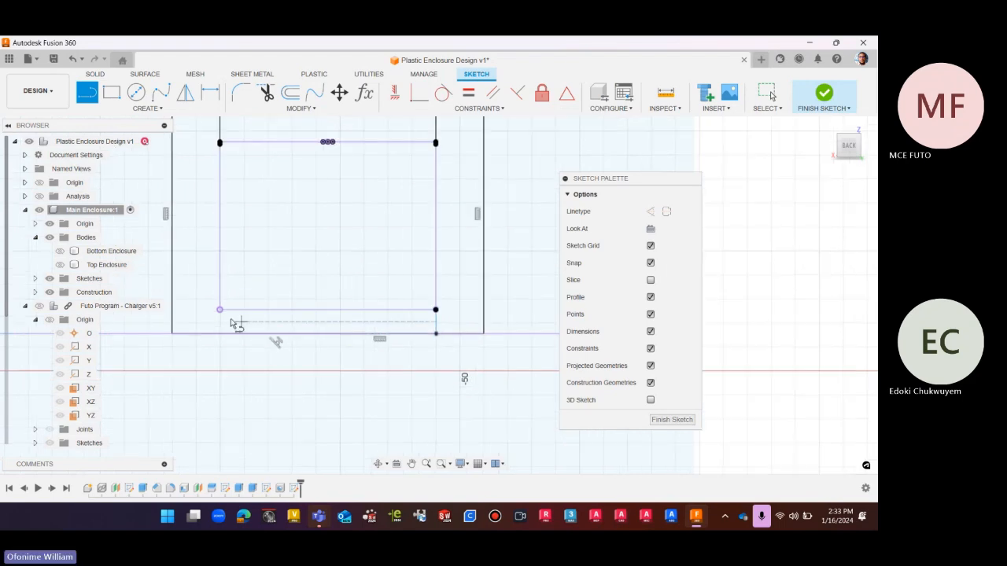
Draw a line about 1 mm long from the right-hand block outline's lower left corner down to the rectangle's bottom edge
{"action": "left_click", "coordinate": [219, 309]}
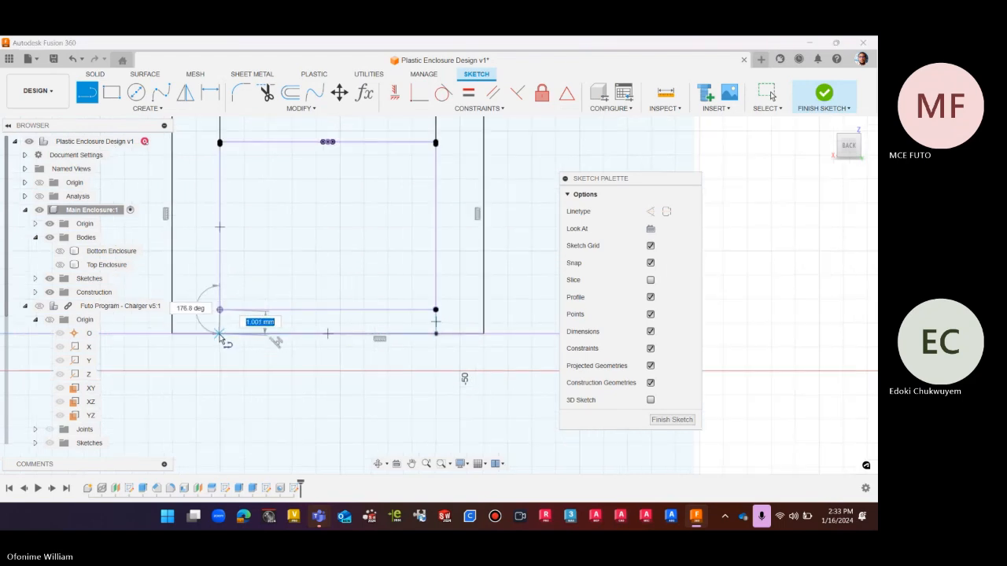
{"action": "scroll", "coordinate": [221, 336], "scroll_direction": "up", "scroll_amount": 2}
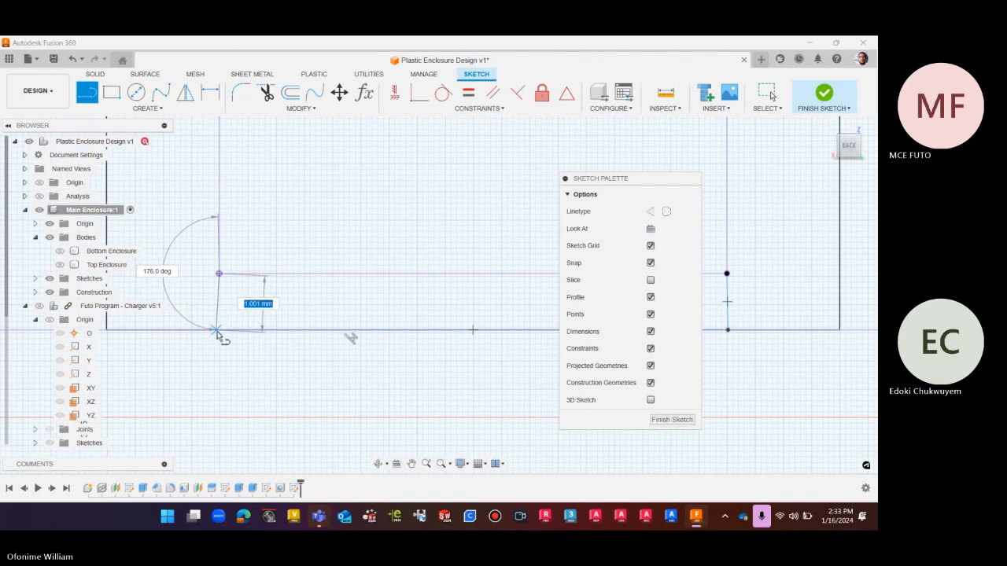
{"action": "double_click", "coordinate": [220, 330]}
{"action": "scroll", "coordinate": [219, 330], "scroll_direction": "down", "scroll_amount": 1}
{"action": "scroll", "coordinate": [225, 355], "scroll_direction": "down", "scroll_amount": 1}
{"action": "key", "text": "Escape"}
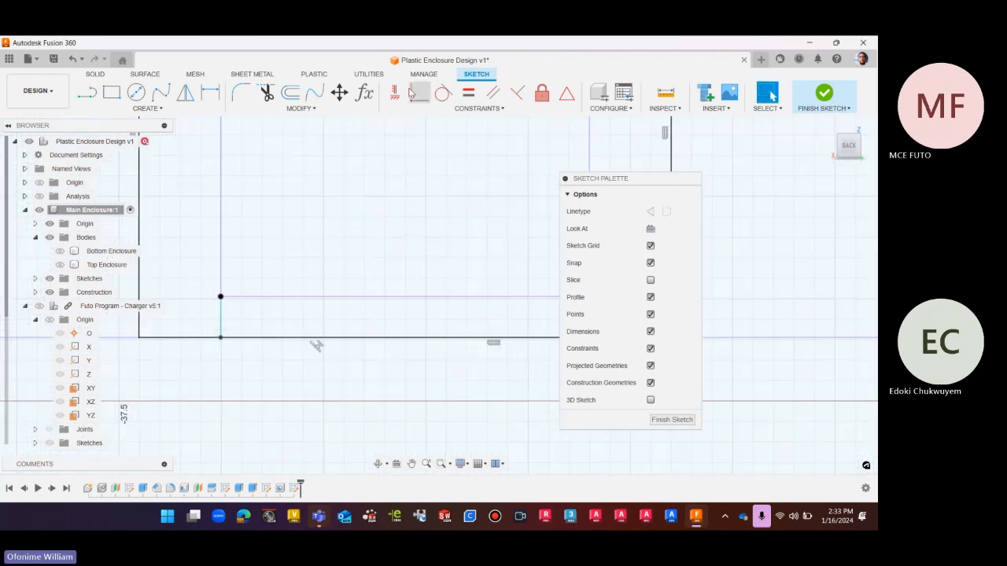
Apply a Horizontal/Vertical constraint to the short line at the right-hand block outline's lower right corner and finish the sketch
{"action": "left_click", "coordinate": [395, 93]}
{"action": "scroll", "coordinate": [225, 337], "scroll_direction": "down", "scroll_amount": 2}
{"action": "scroll", "coordinate": [411, 355], "scroll_direction": "up", "scroll_amount": 3}
{"action": "scroll", "coordinate": [381, 359], "scroll_direction": "up", "scroll_amount": 1}
{"action": "left_click", "coordinate": [327, 340]}
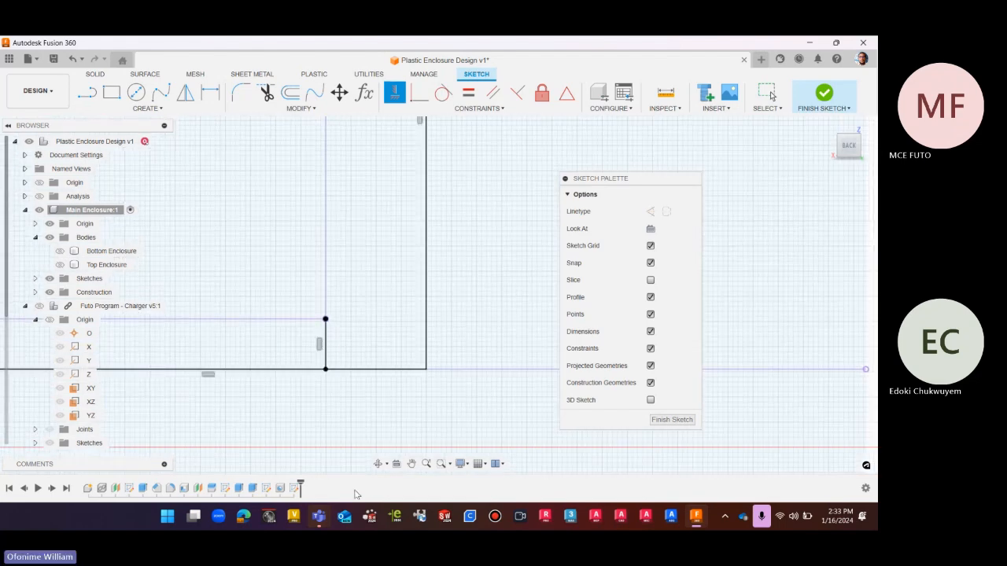
{"action": "scroll", "coordinate": [506, 318], "scroll_direction": "down", "scroll_amount": 5}
{"action": "key", "text": "Escape"}
{"action": "scroll", "coordinate": [461, 338], "scroll_direction": "down", "scroll_amount": 4}
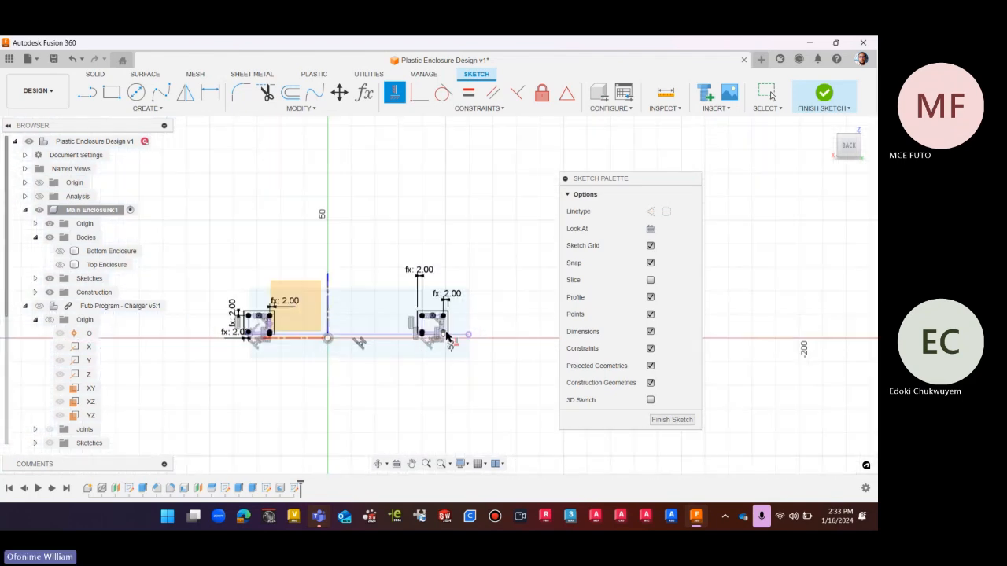
{"action": "left_click", "coordinate": [663, 423]}
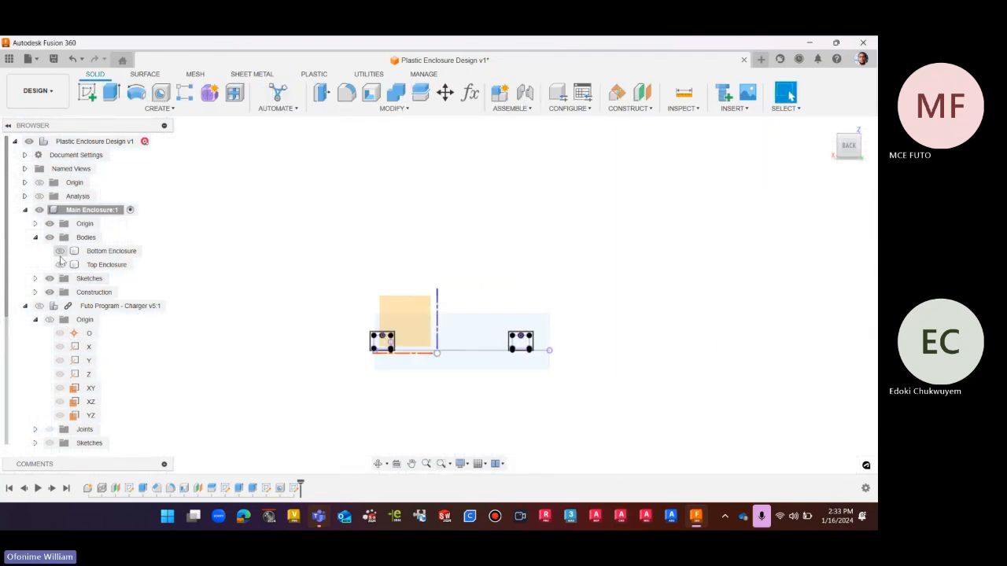
Show the Bottom Enclosure body and view the sketched connector openings on its inner rear wall in an isometric view
{"action": "left_click", "coordinate": [60, 251]}
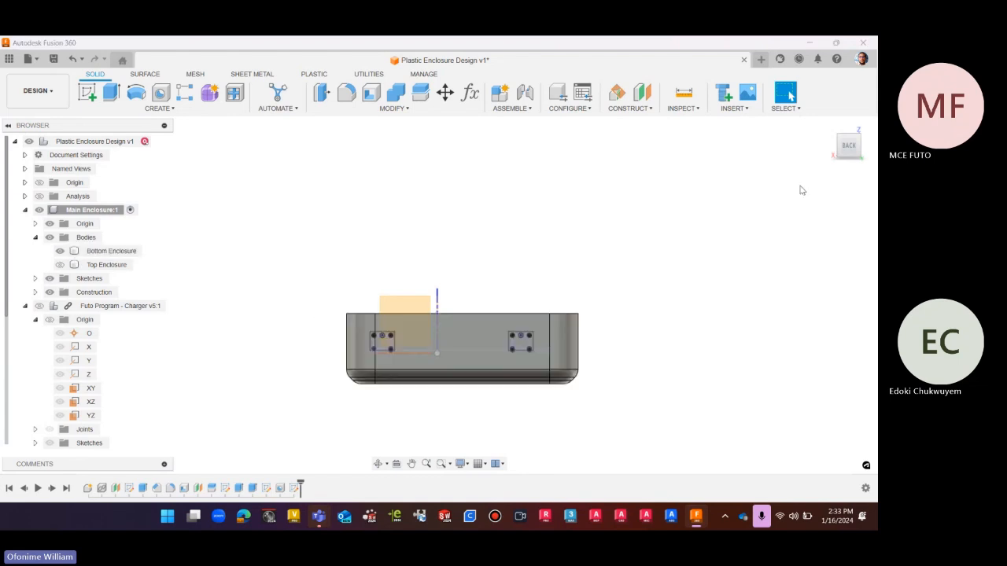
{"action": "left_click", "coordinate": [832, 132]}
{"action": "scroll", "coordinate": [566, 169], "scroll_direction": "up", "scroll_amount": 5}
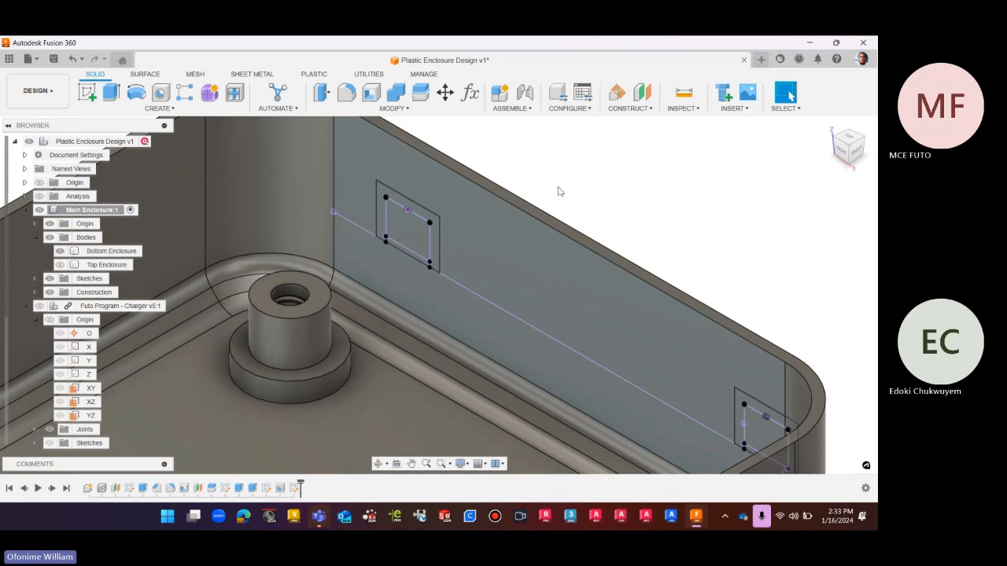
{"action": "scroll", "coordinate": [559, 191], "scroll_direction": "down", "scroll_amount": 4}
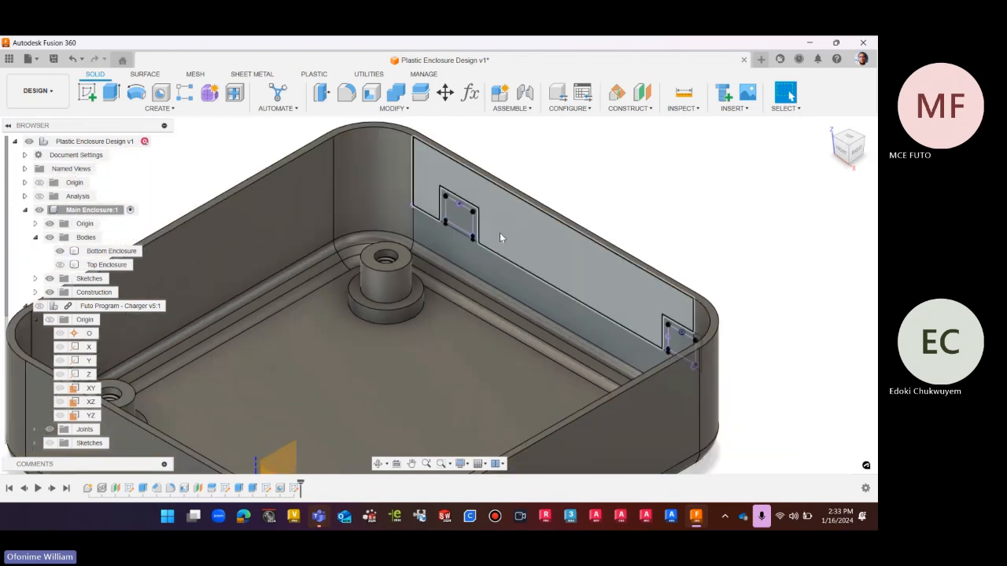
{"action": "scroll", "coordinate": [533, 162], "scroll_direction": "up", "scroll_amount": 3}
{"action": "scroll", "coordinate": [533, 162], "scroll_direction": "up", "scroll_amount": 1}
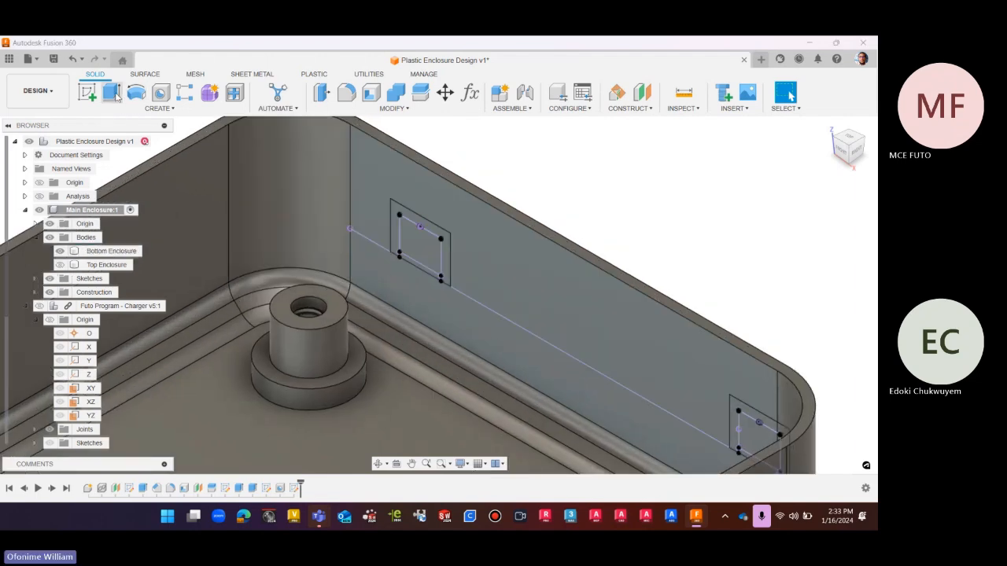
Start an Extrude with the two inner terminal block profiles on the rear wall as its only profiles
{"action": "left_click", "coordinate": [111, 93]}
{"action": "scroll", "coordinate": [380, 274], "scroll_direction": "down", "scroll_amount": 3}
{"action": "scroll", "coordinate": [381, 274], "scroll_direction": "down", "scroll_amount": 1}
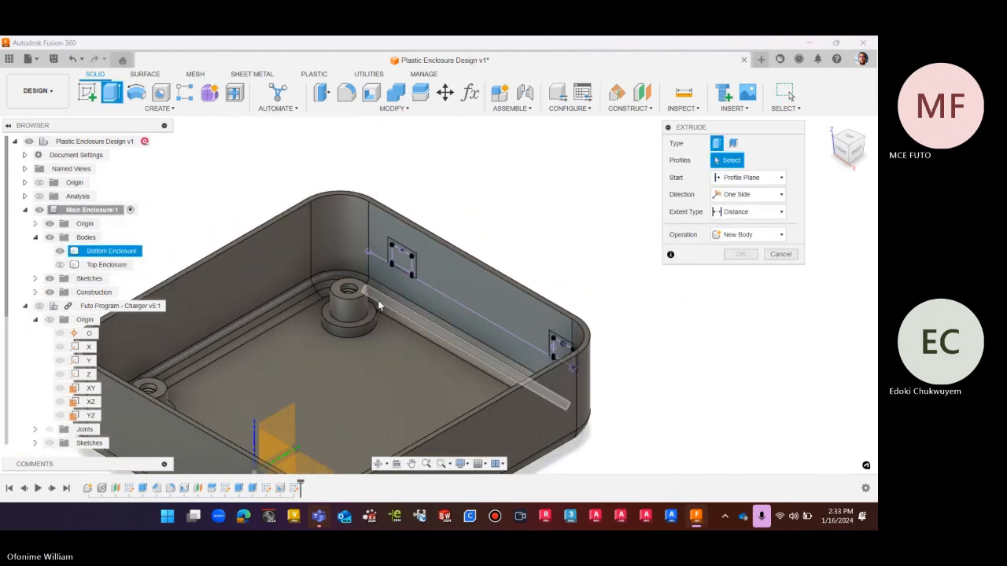
{"action": "left_click", "coordinate": [399, 258]}
{"action": "left_click", "coordinate": [764, 160]}
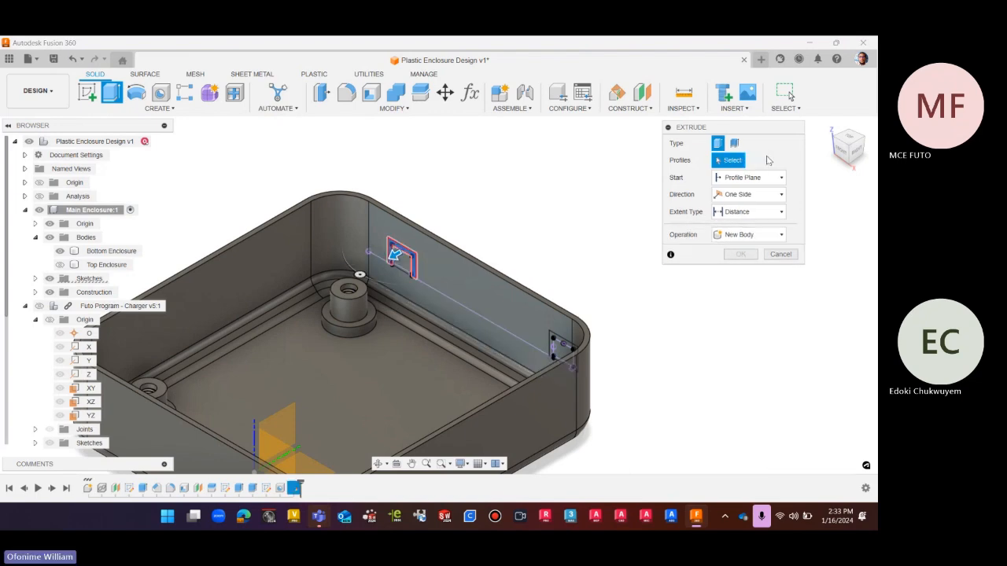
{"action": "scroll", "coordinate": [400, 277], "scroll_direction": "up", "scroll_amount": 3}
{"action": "left_click", "coordinate": [400, 277]}
{"action": "scroll", "coordinate": [386, 279], "scroll_direction": "down", "scroll_amount": 3}
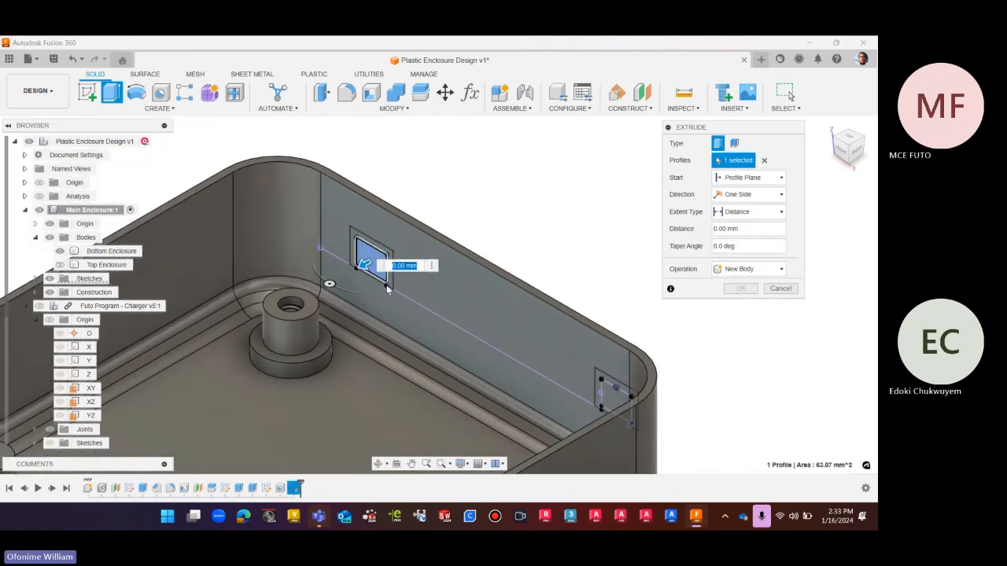
{"action": "left_click", "coordinate": [638, 408]}
{"action": "scroll", "coordinate": [535, 350], "scroll_direction": "down", "scroll_amount": 3}
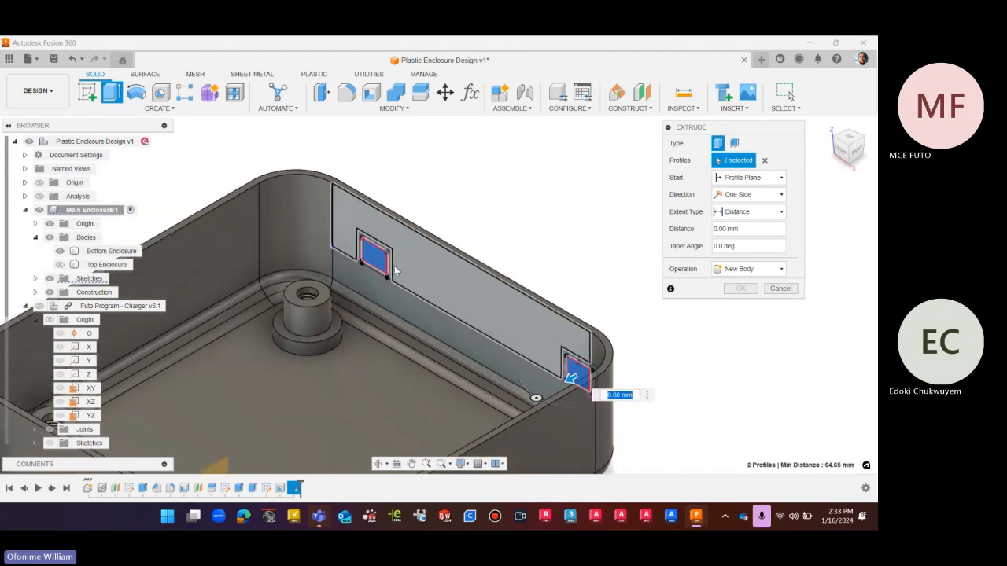
Set the extrusion of the two terminal block profiles to a Cut operation with the Distance extent type
{"action": "left_click", "coordinate": [755, 214]}
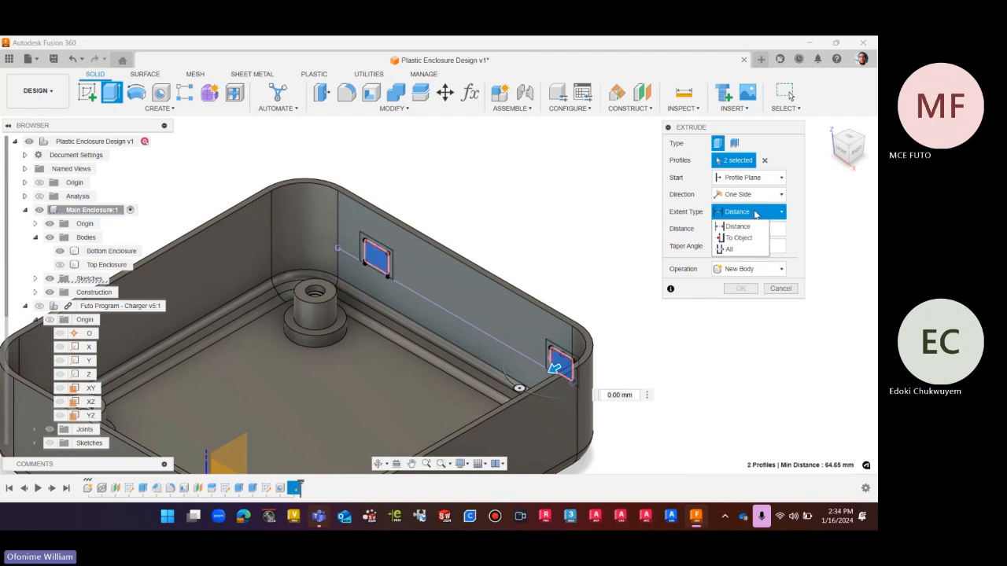
{"action": "left_click", "coordinate": [753, 225]}
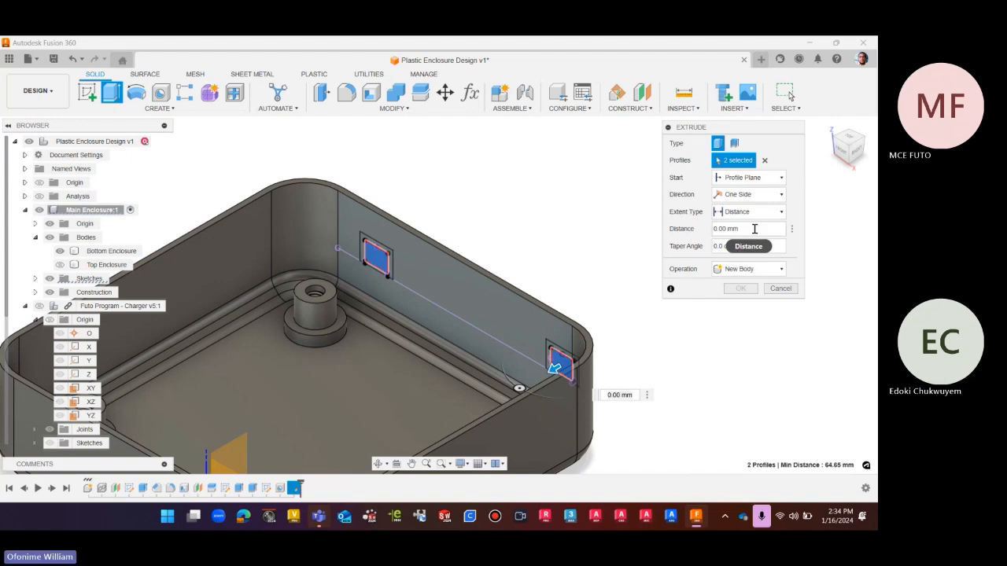
{"action": "left_click", "coordinate": [749, 271]}
{"action": "left_click", "coordinate": [732, 295]}
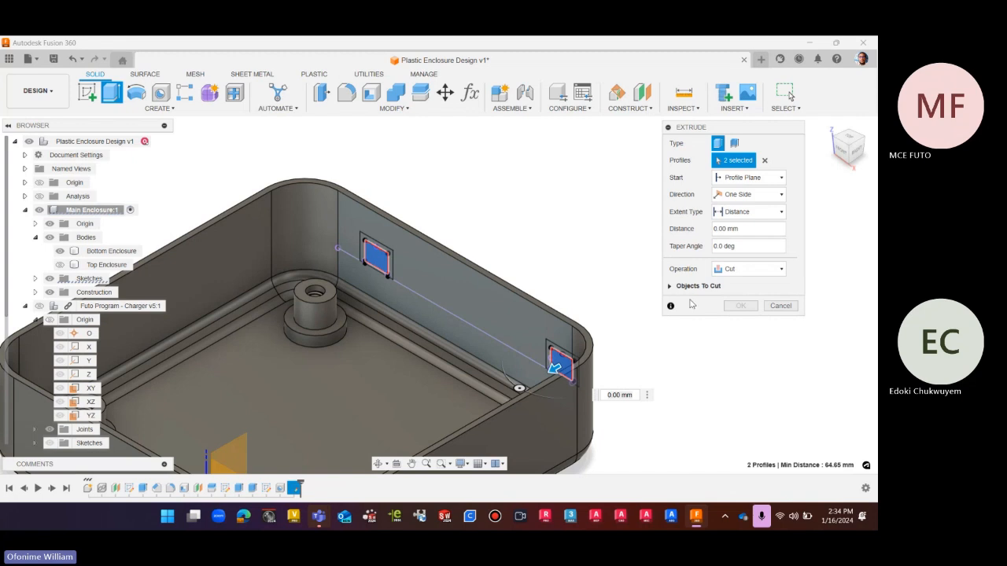
{"action": "left_click", "coordinate": [750, 217]}
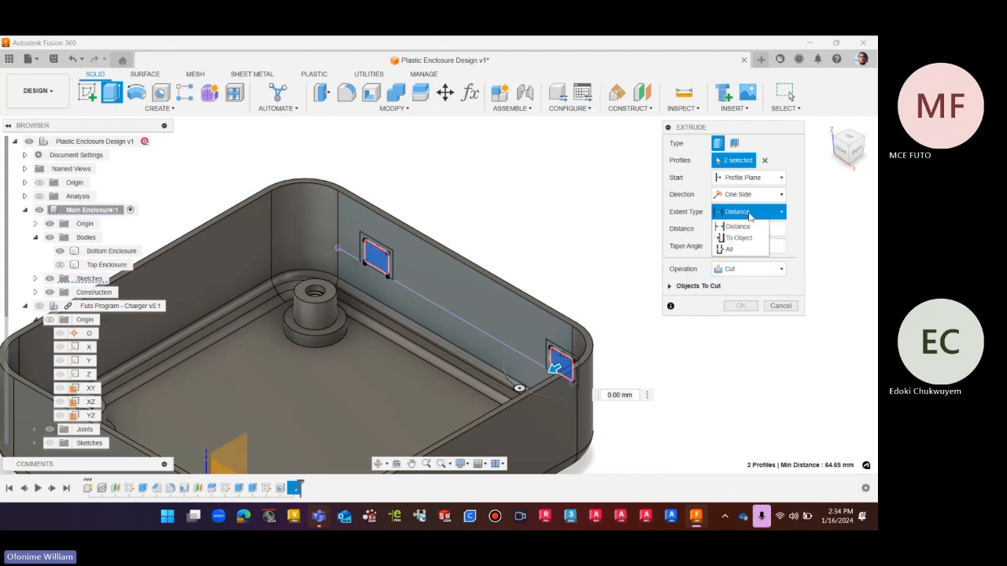
{"action": "left_click", "coordinate": [745, 213]}
{"action": "left_click", "coordinate": [744, 227]}
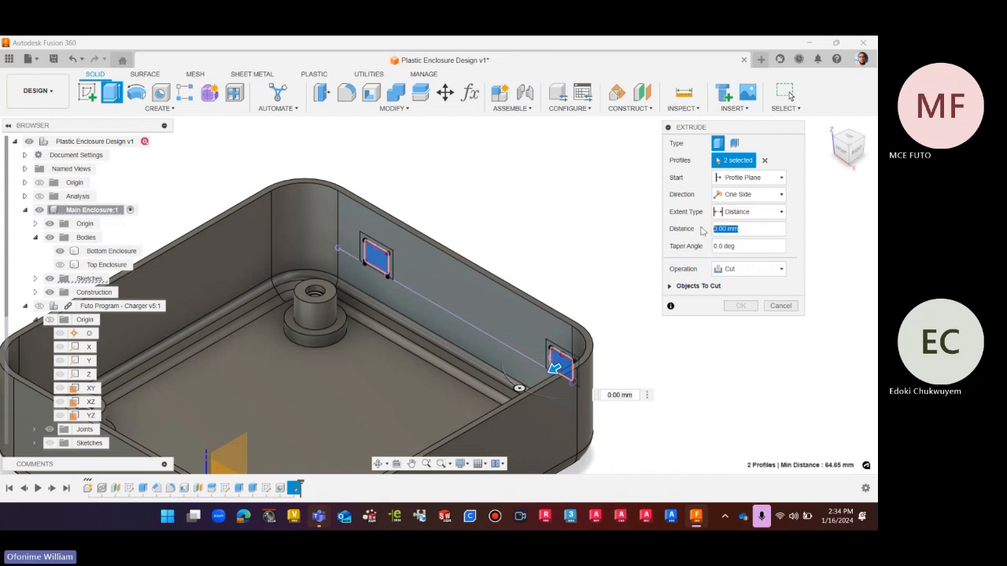
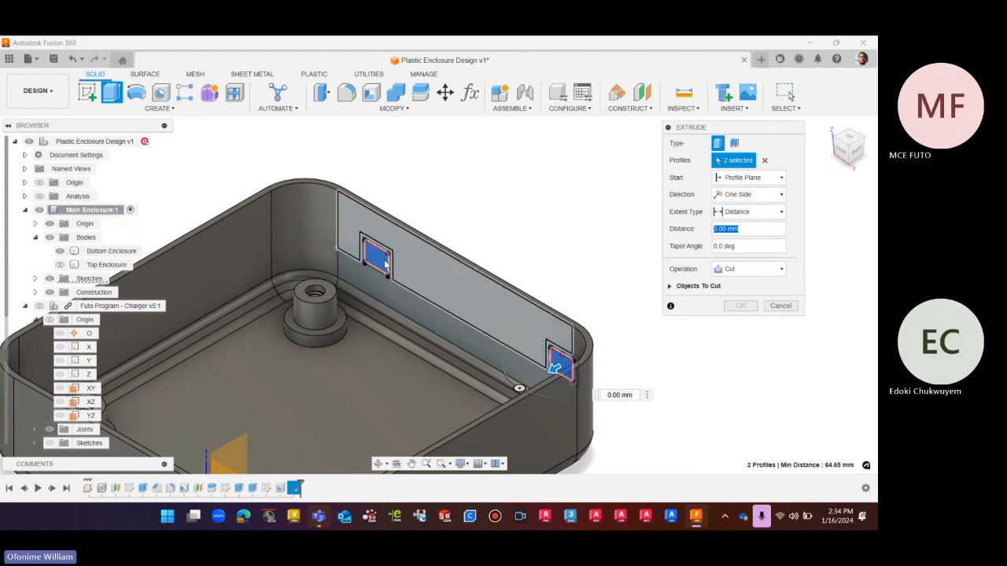
Try to cut the two terminal block profiles with the distance set to the shell parameter
{"action": "scroll", "coordinate": [383, 259], "scroll_direction": "up", "scroll_amount": 2}
{"action": "scroll", "coordinate": [383, 260], "scroll_direction": "up", "scroll_amount": 1}
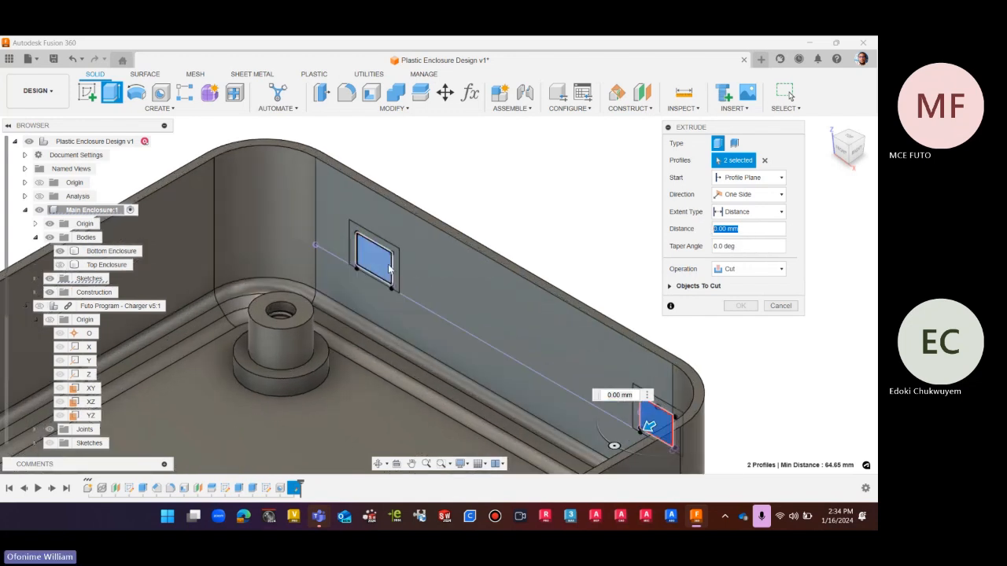
{"action": "scroll", "coordinate": [503, 189], "scroll_direction": "down", "scroll_amount": 3}
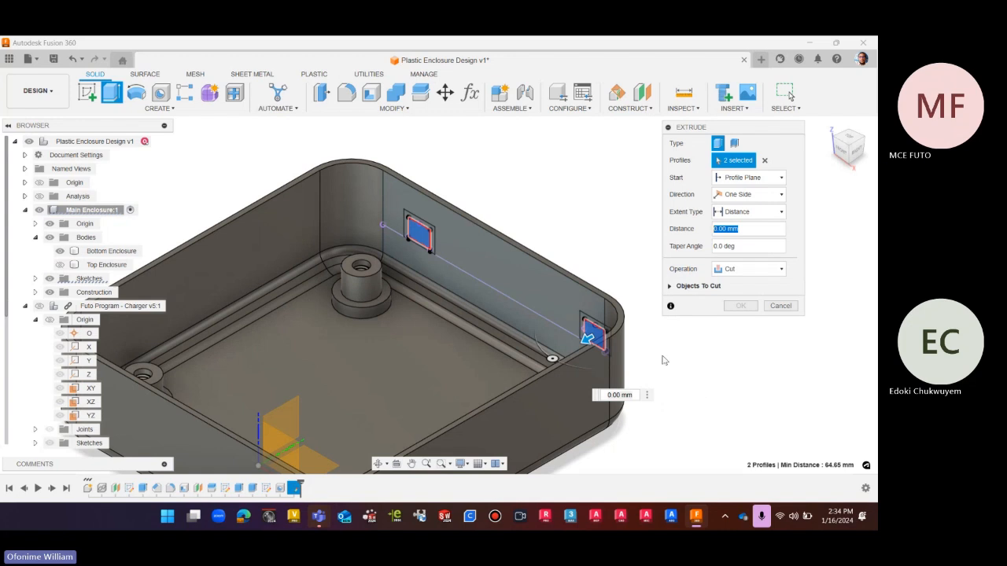
{"action": "scroll", "coordinate": [665, 362], "scroll_direction": "up", "scroll_amount": 1}
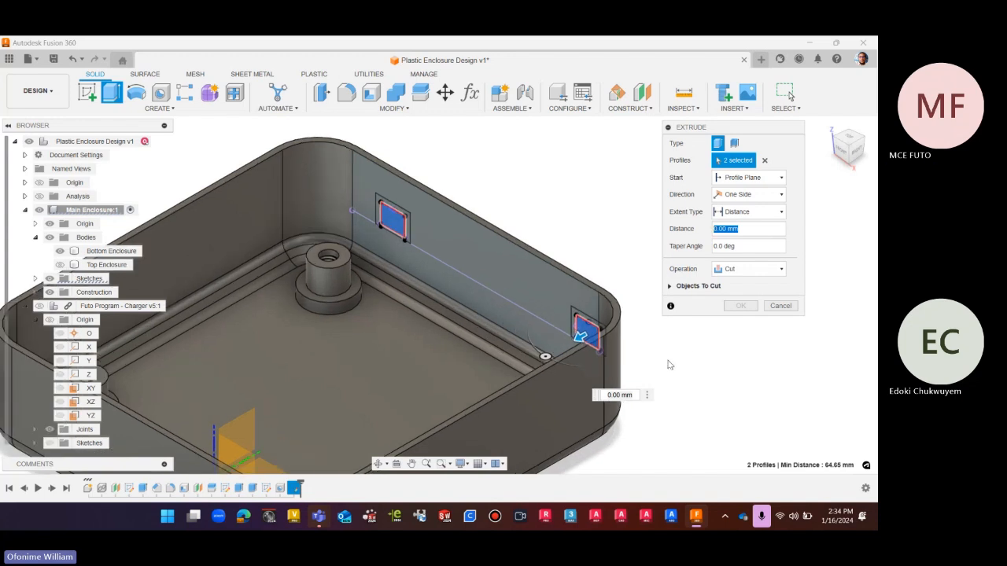
{"action": "left_click_drag", "start_coordinate": [757, 232], "coordinate": [701, 235]}
{"action": "type", "text": "h"}
{"action": "key", "text": "BackSpace"}
{"action": "type", "text": "shell"}
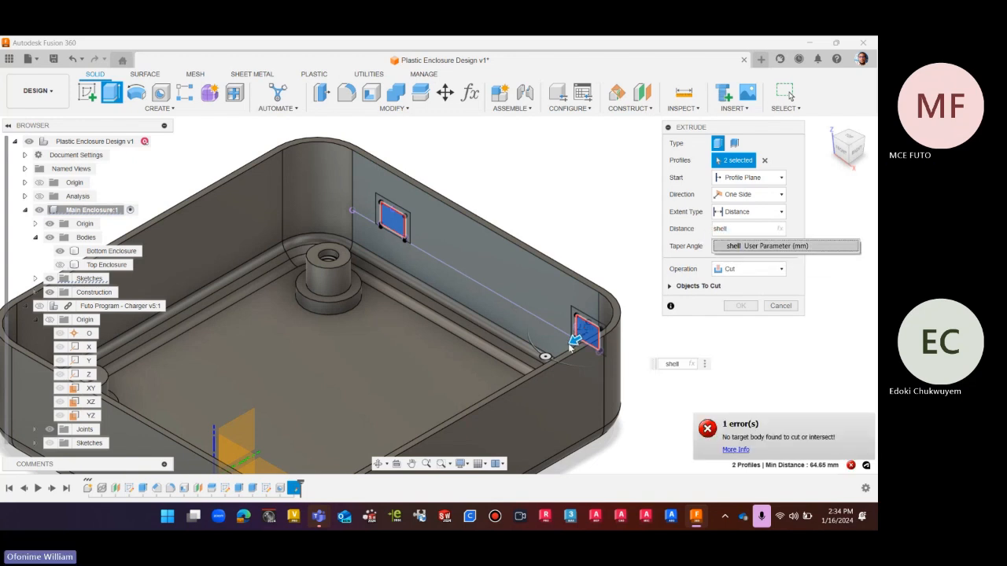
{"action": "key", "text": "Return"}
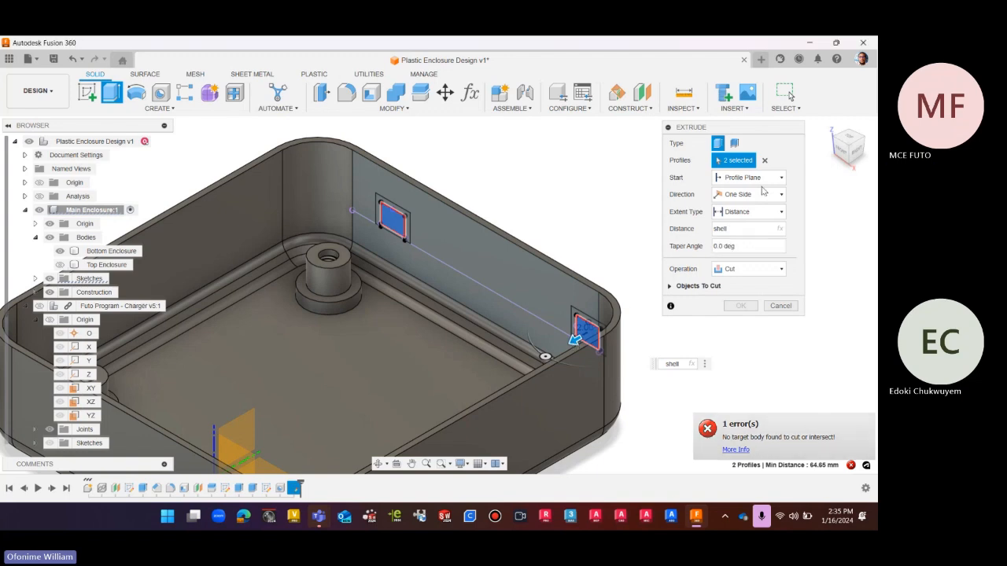
Cut both terminal block profiles outward through the enclosure's rear wall with the distance -shell
{"action": "left_click_drag", "start_coordinate": [582, 337], "coordinate": [620, 300]}
{"action": "left_click_drag", "start_coordinate": [760, 229], "coordinate": [705, 233]}
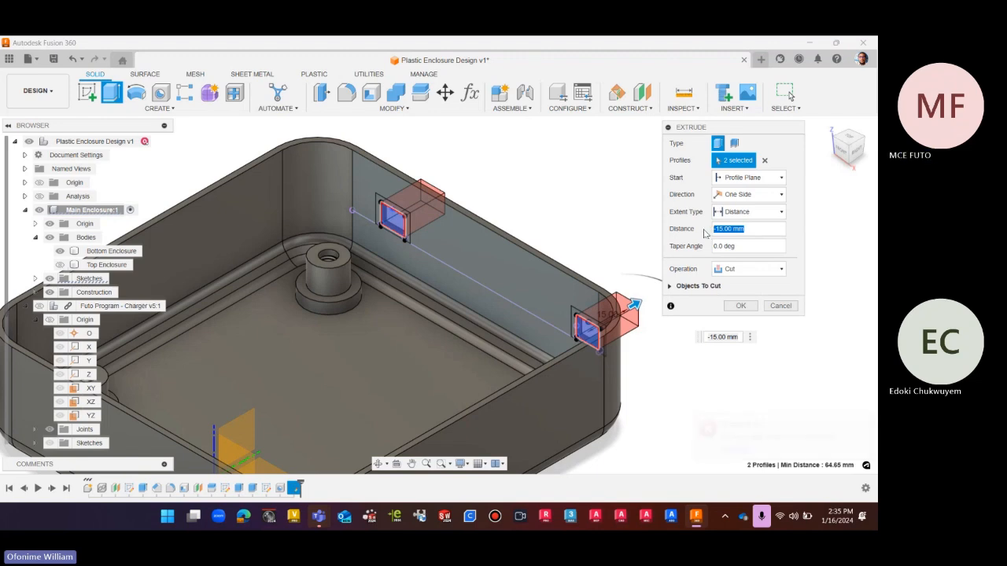
{"action": "type", "text": "-shell"}
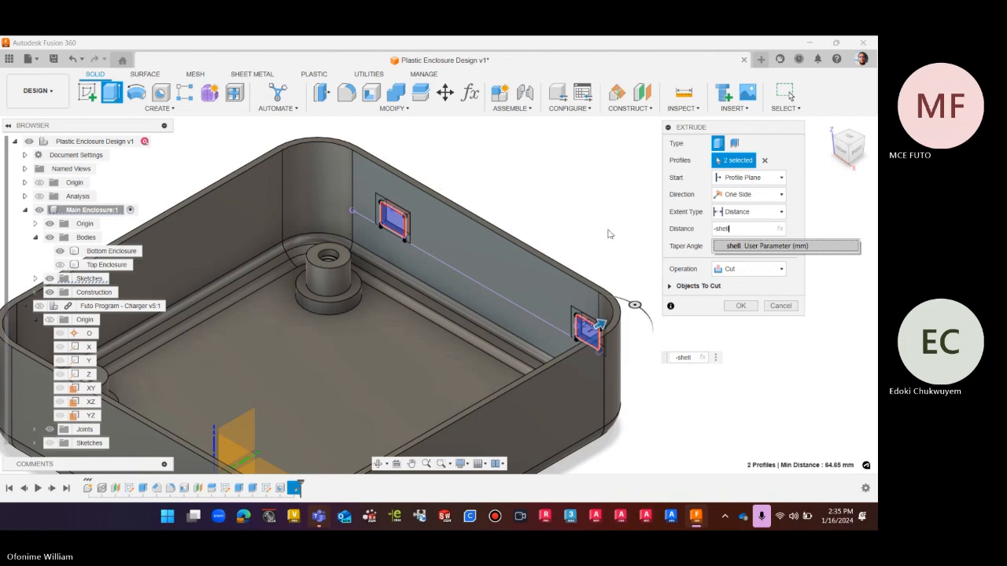
{"action": "left_click_drag", "start_coordinate": [694, 130], "coordinate": [695, 146]}
{"action": "scroll", "coordinate": [493, 167], "scroll_direction": "down", "scroll_amount": 3}
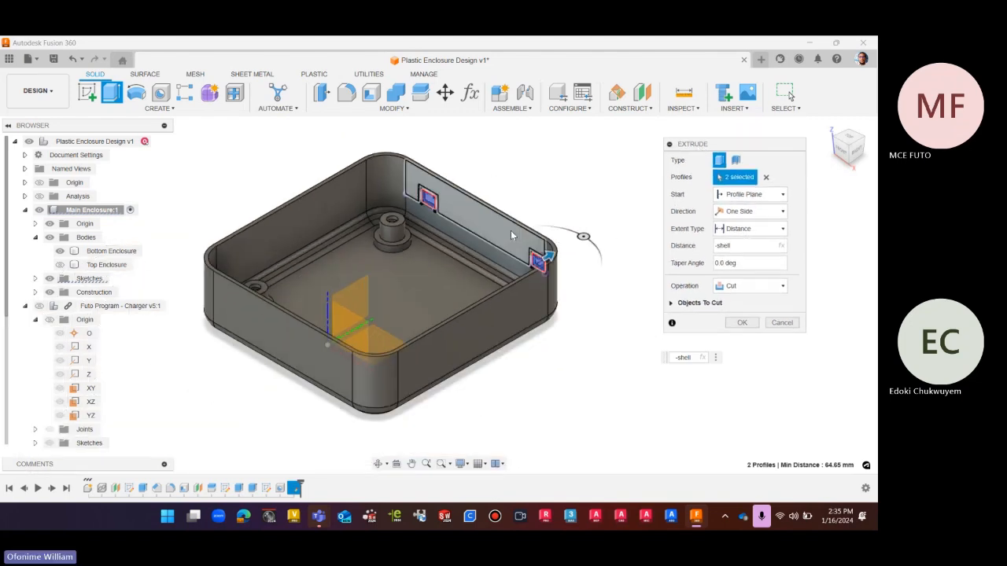
{"action": "scroll", "coordinate": [535, 255], "scroll_direction": "up", "scroll_amount": 5}
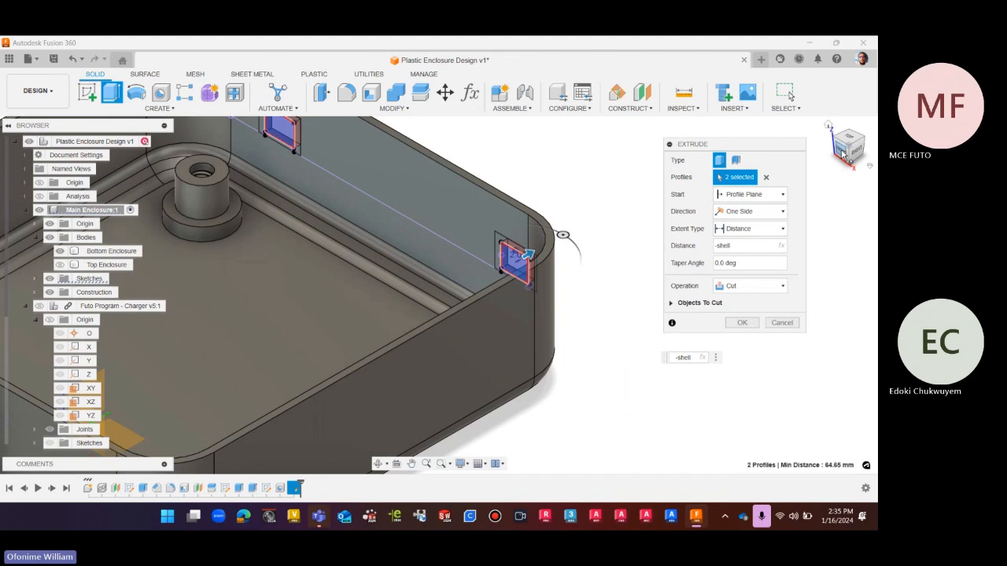
{"action": "left_click", "coordinate": [843, 153]}
{"action": "left_click_drag", "start_coordinate": [844, 150], "coordinate": [852, 173]}
{"action": "scroll", "coordinate": [572, 198], "scroll_direction": "up", "scroll_amount": 1}
{"action": "scroll", "coordinate": [573, 202], "scroll_direction": "down", "scroll_amount": 3}
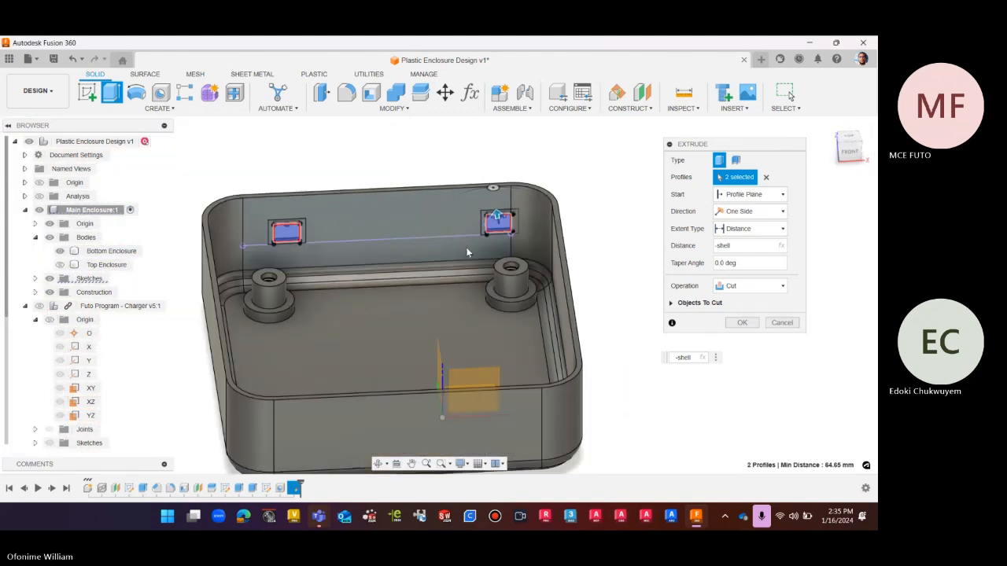
{"action": "scroll", "coordinate": [289, 239], "scroll_direction": "up", "scroll_amount": 4}
{"action": "scroll", "coordinate": [298, 258], "scroll_direction": "down", "scroll_amount": 2}
{"action": "scroll", "coordinate": [299, 258], "scroll_direction": "down", "scroll_amount": 1}
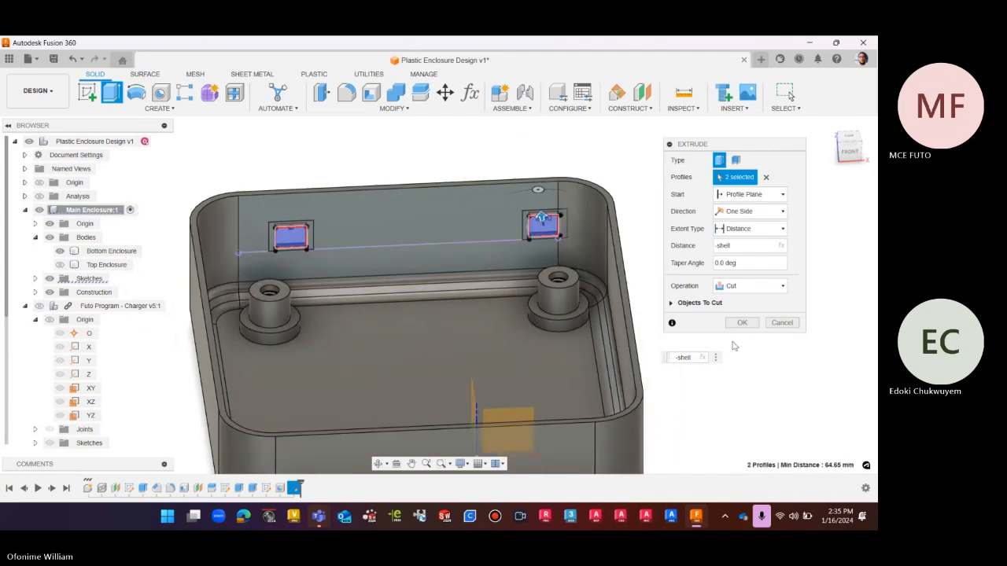
{"action": "left_click", "coordinate": [746, 324]}
Examine the two rectangular openings cut through the rear wall, close up and across the whole Bottom Enclosure
{"action": "scroll", "coordinate": [566, 224], "scroll_direction": "up", "scroll_amount": 4}
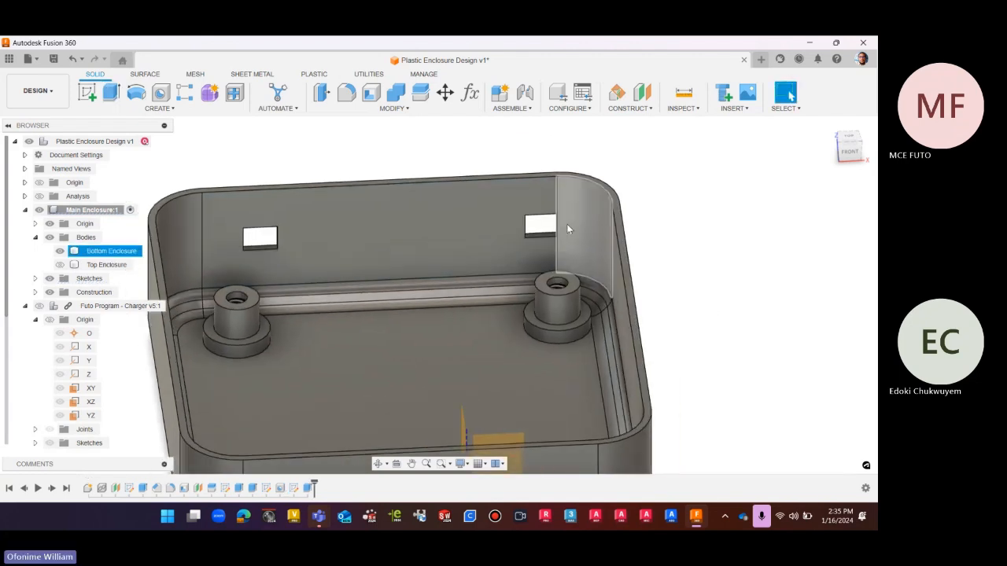
{"action": "middle_click_drag", "start_coordinate": [438, 292], "coordinate": [438, 292], "text": "shift"}
{"action": "scroll", "coordinate": [480, 224], "scroll_direction": "up", "scroll_amount": 5}
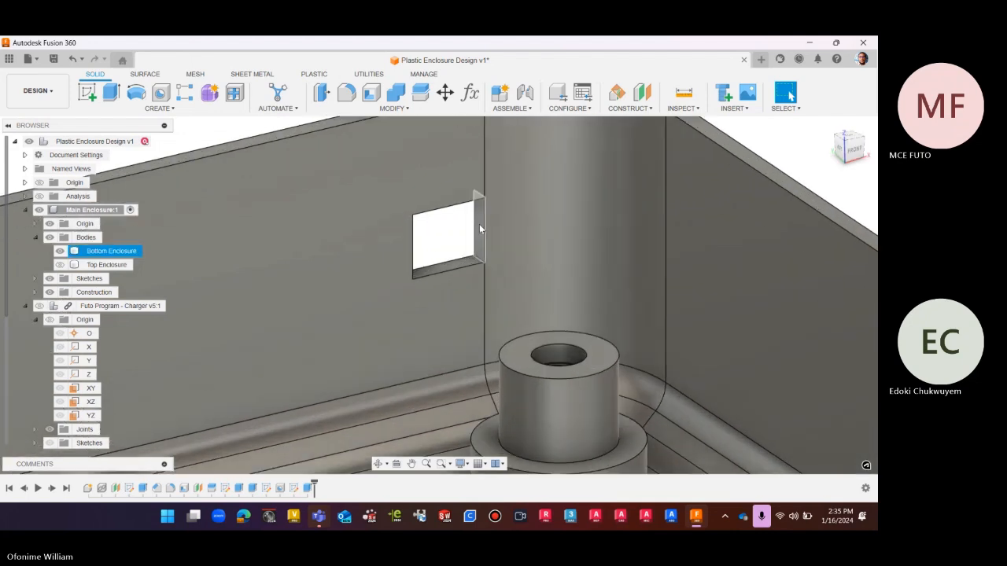
{"action": "scroll", "coordinate": [433, 250], "scroll_direction": "down", "scroll_amount": 6}
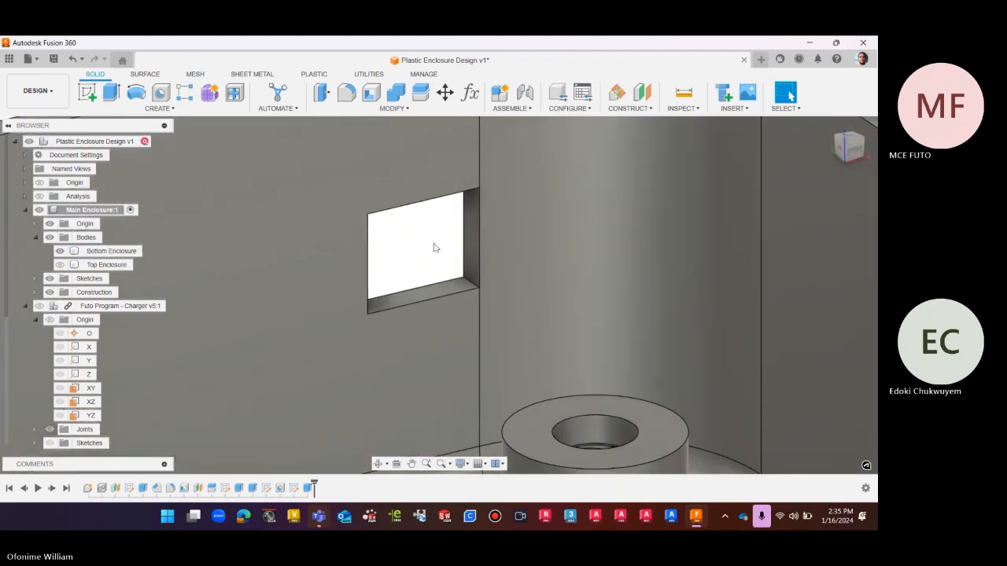
{"action": "scroll", "coordinate": [503, 228], "scroll_direction": "down", "scroll_amount": 5}
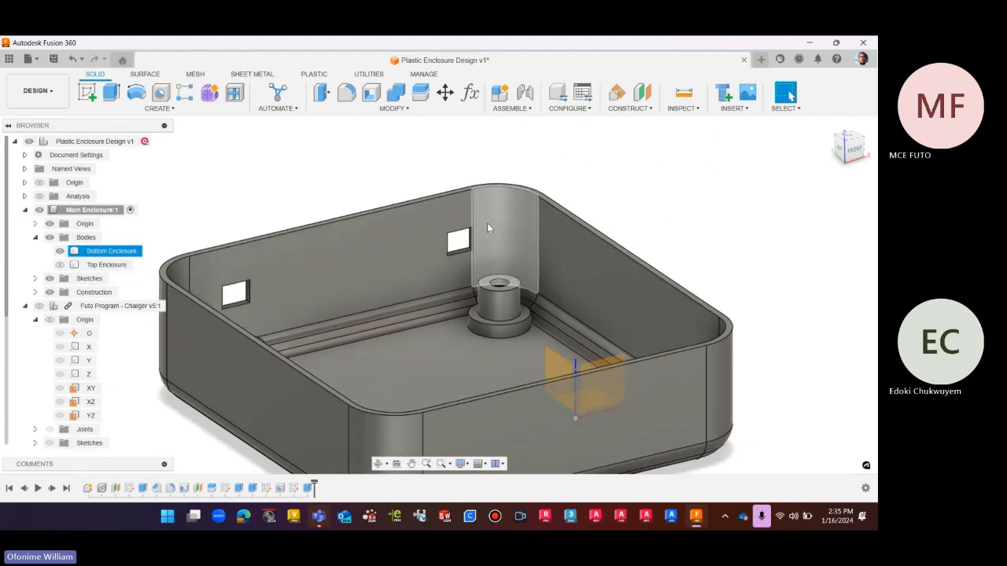
{"action": "scroll", "coordinate": [487, 224], "scroll_direction": "up", "scroll_amount": 5}
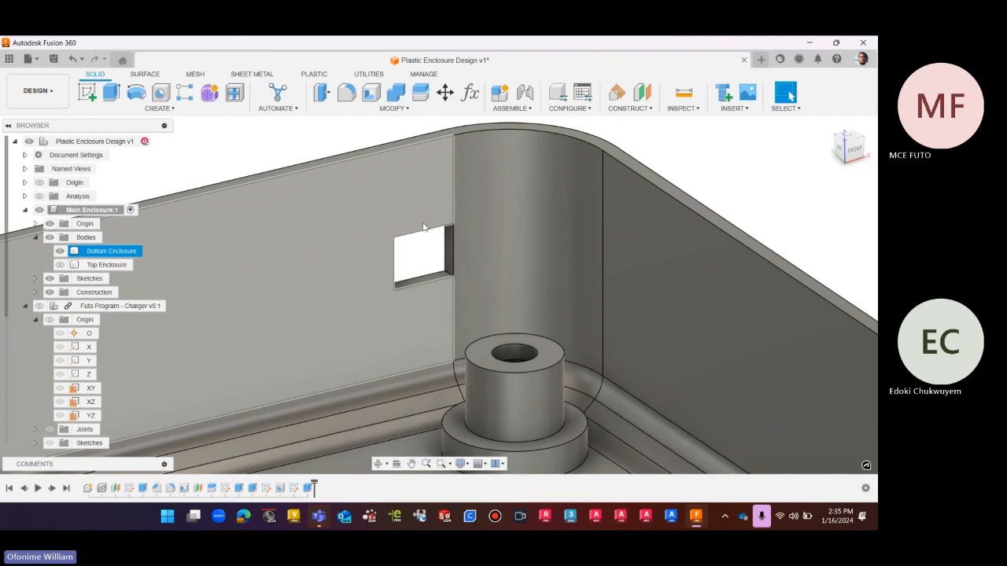
{"action": "scroll", "coordinate": [448, 209], "scroll_direction": "down", "scroll_amount": 5}
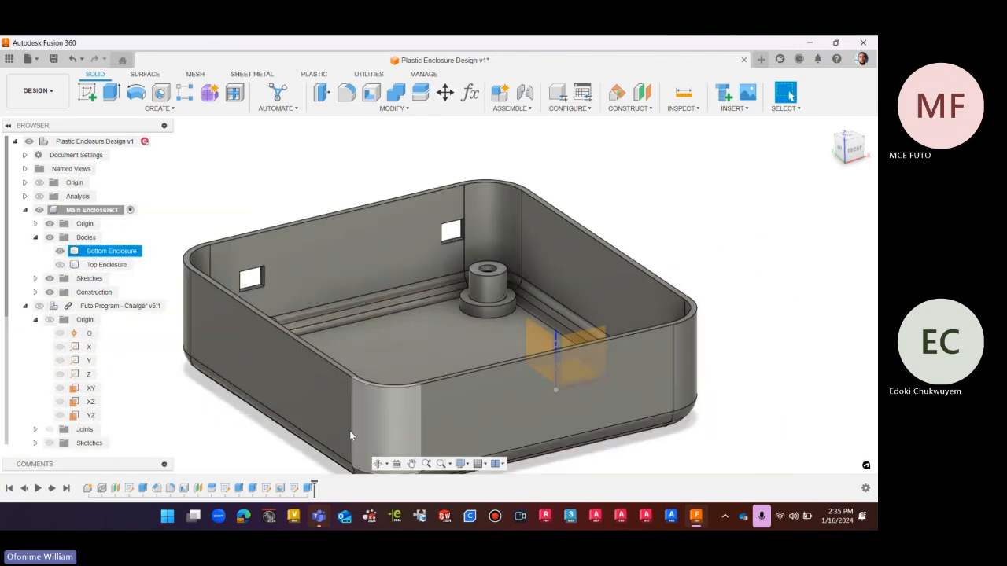
Review the extent type options in the settings of the rear wall opening cut and close the feature
{"action": "right_click", "coordinate": [307, 488]}
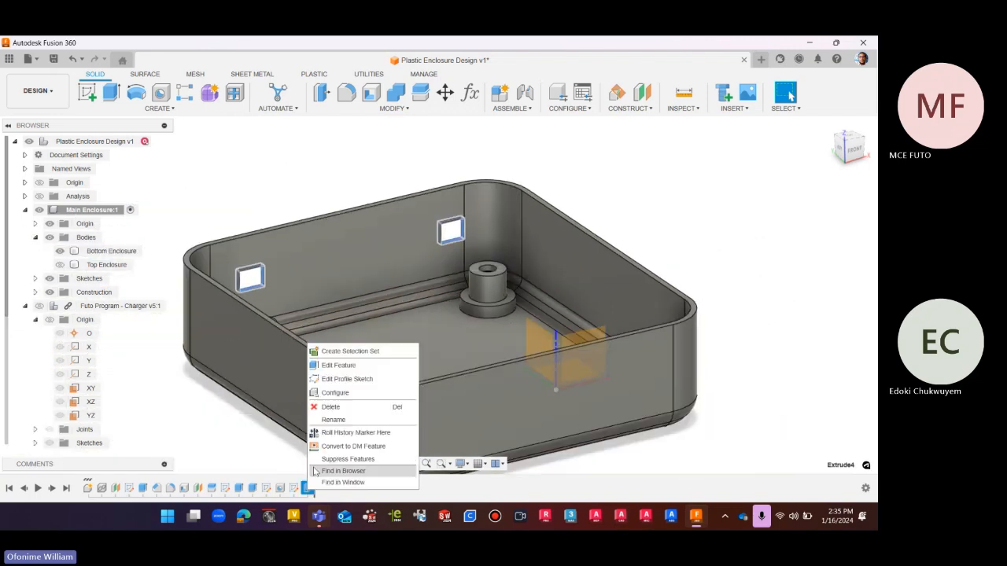
{"action": "left_click", "coordinate": [339, 365]}
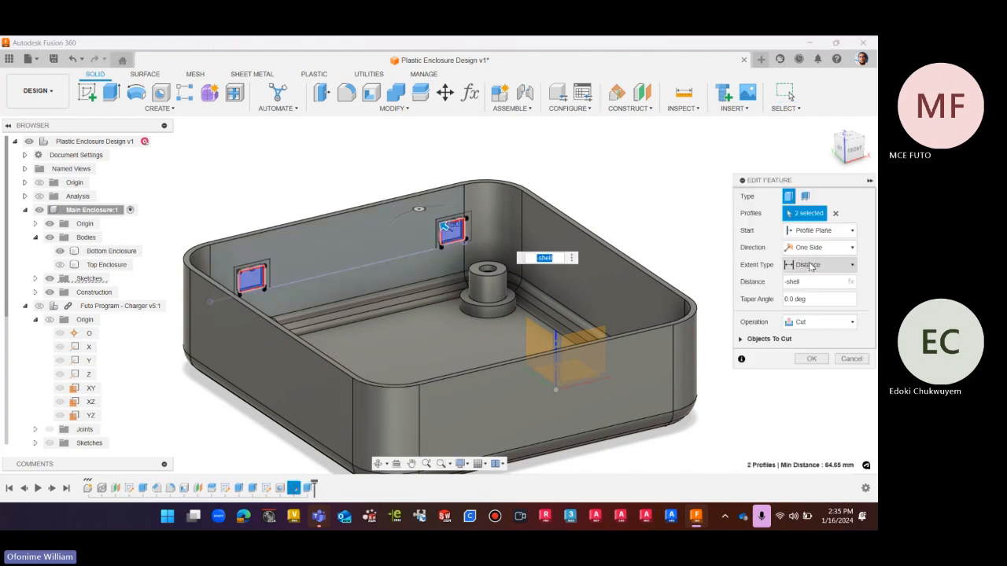
{"action": "left_click", "coordinate": [811, 267]}
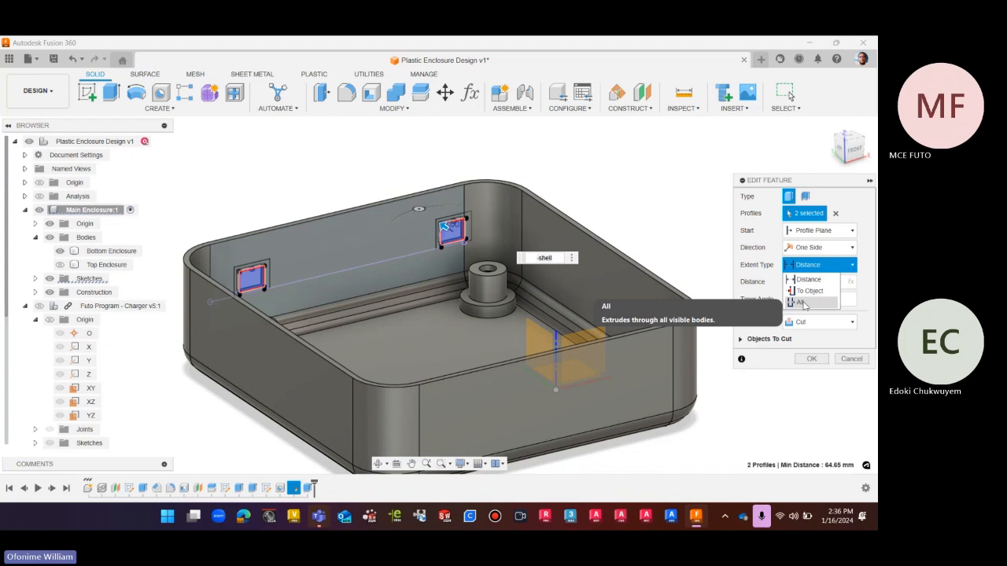
{"action": "left_click", "coordinate": [865, 141]}
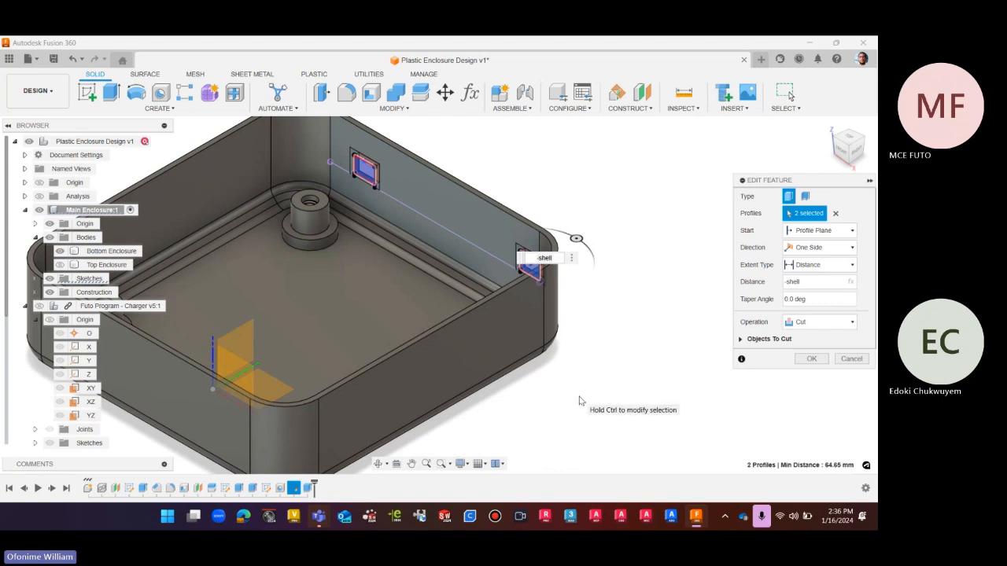
{"action": "scroll", "coordinate": [560, 402], "scroll_direction": "down", "scroll_amount": 5}
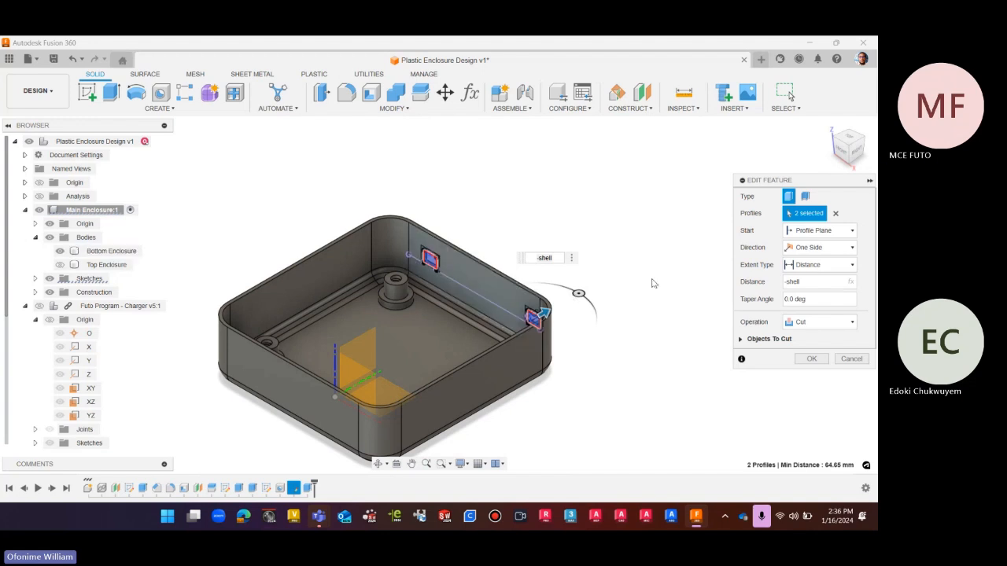
{"action": "scroll", "coordinate": [651, 283], "scroll_direction": "up", "scroll_amount": 4}
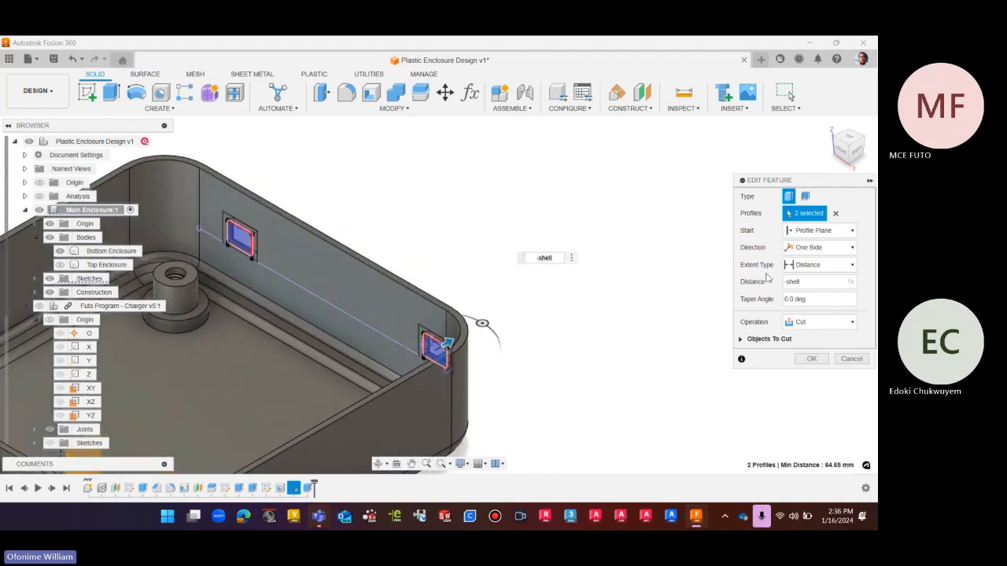
{"action": "scroll", "coordinate": [653, 306], "scroll_direction": "down", "scroll_amount": 2}
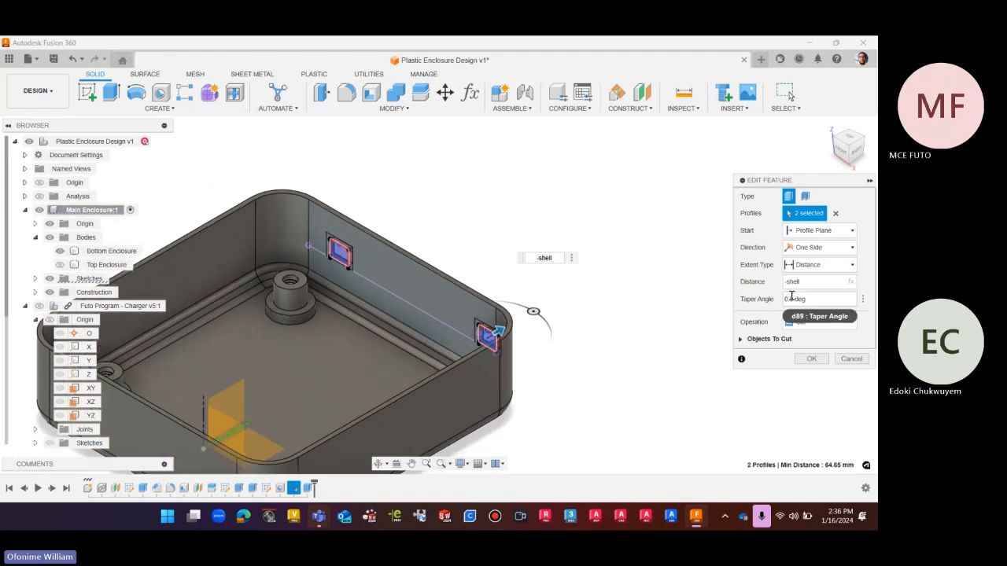
{"action": "left_click", "coordinate": [810, 360]}
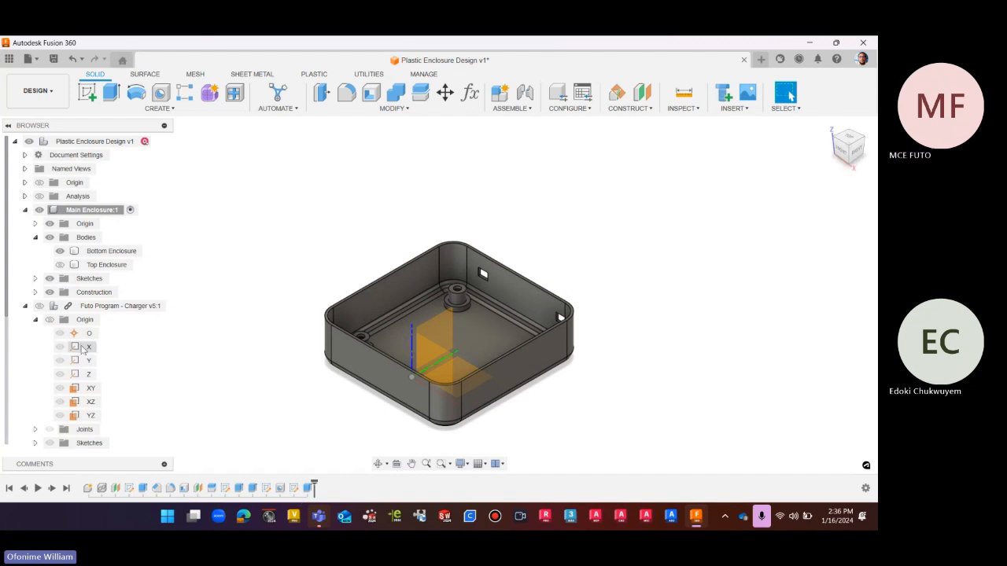
Rename the rear wall opening sketch as Port, close its editing mode and keep the sketch visible
{"action": "scroll", "coordinate": [82, 348], "scroll_direction": "down", "scroll_amount": 3}
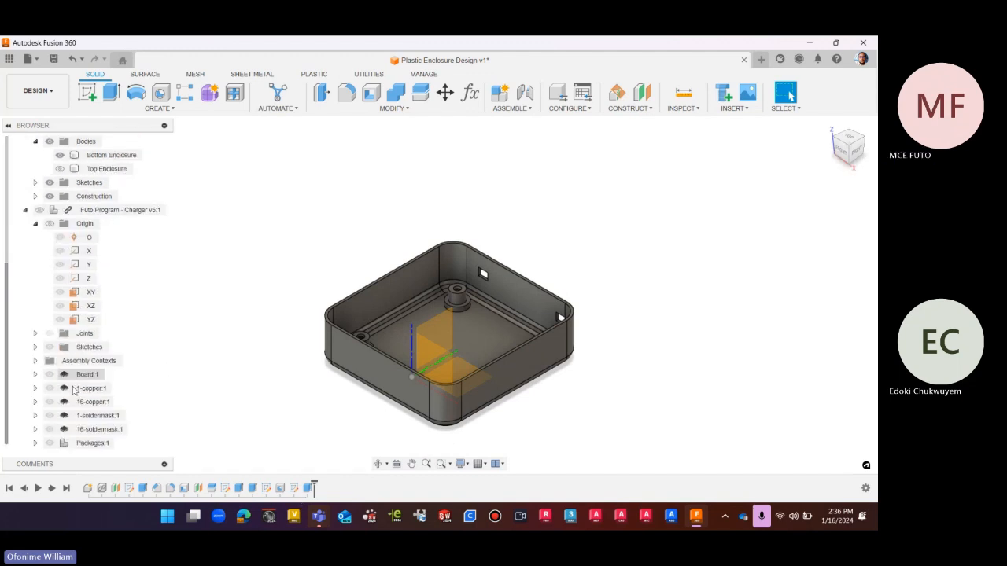
{"action": "left_click", "coordinate": [295, 488]}
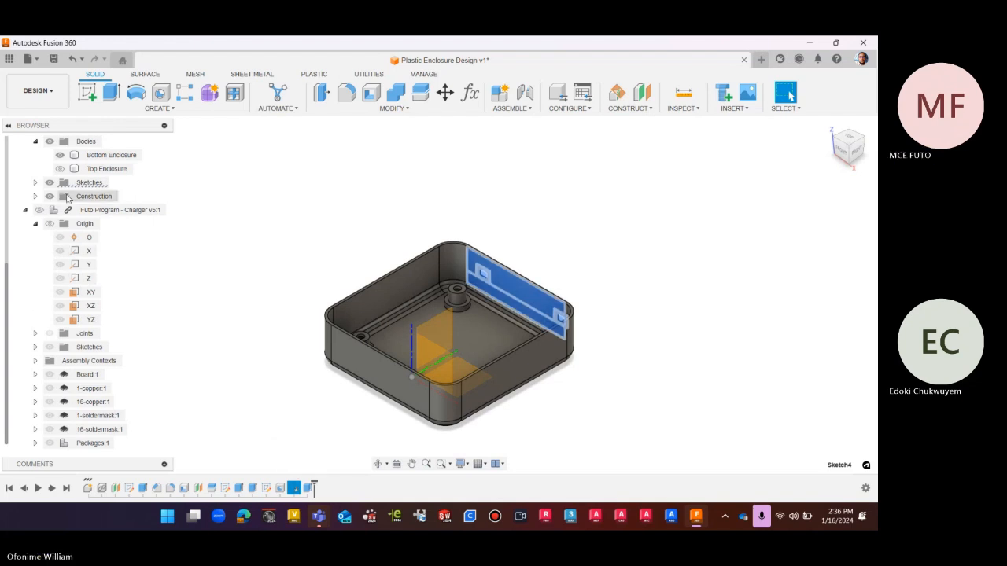
{"action": "left_click", "coordinate": [35, 183]}
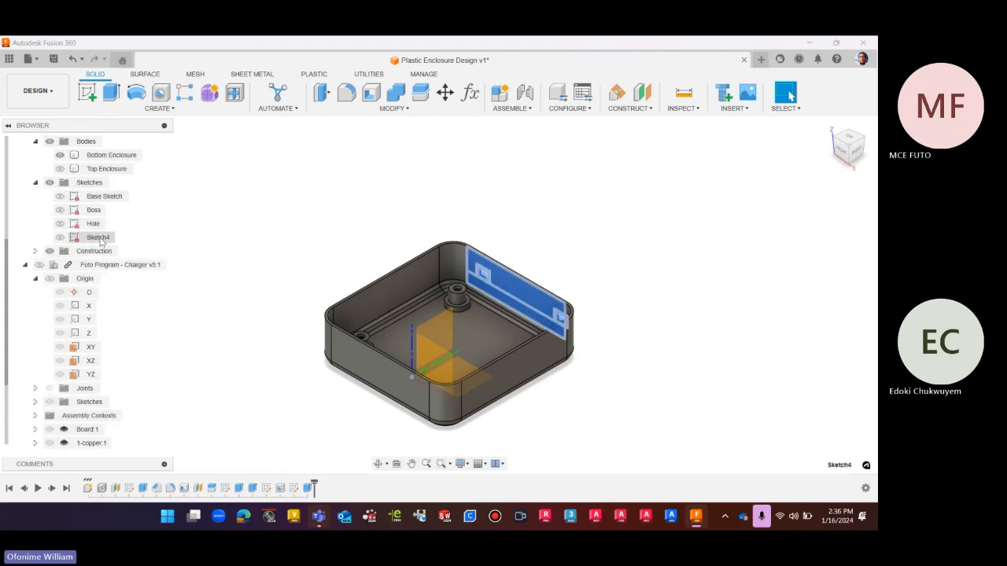
{"action": "left_click", "coordinate": [98, 237]}
{"action": "double_click", "coordinate": [100, 239]}
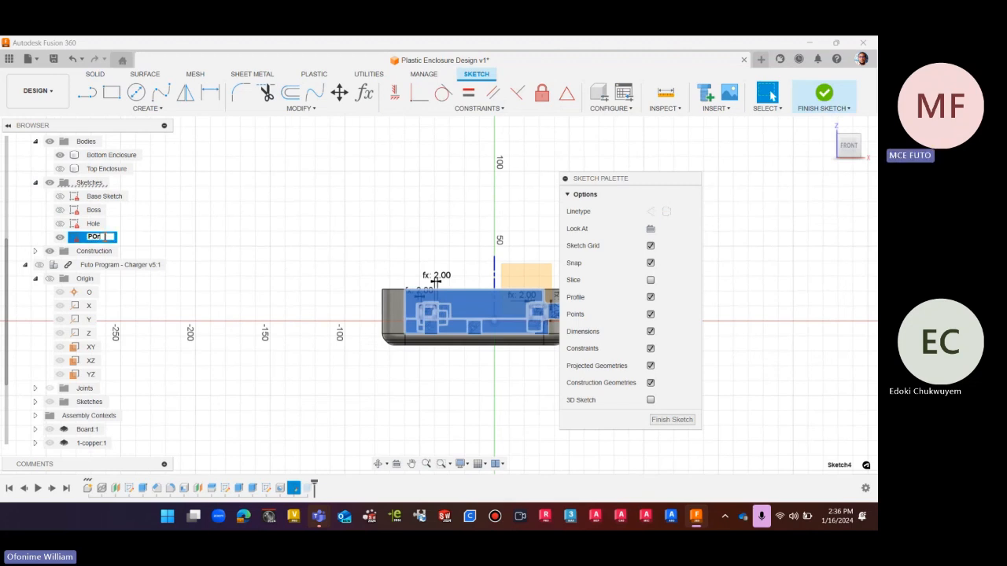
{"action": "type", "text": "Por"}
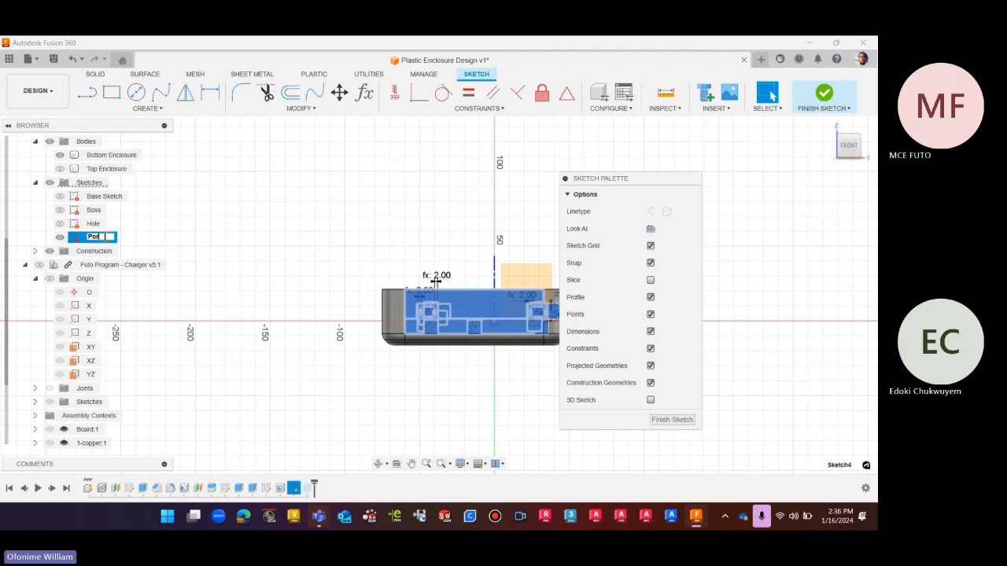
{"action": "key", "text": "Return"}
{"action": "left_click", "coordinate": [432, 267]}
{"action": "left_click", "coordinate": [826, 91]}
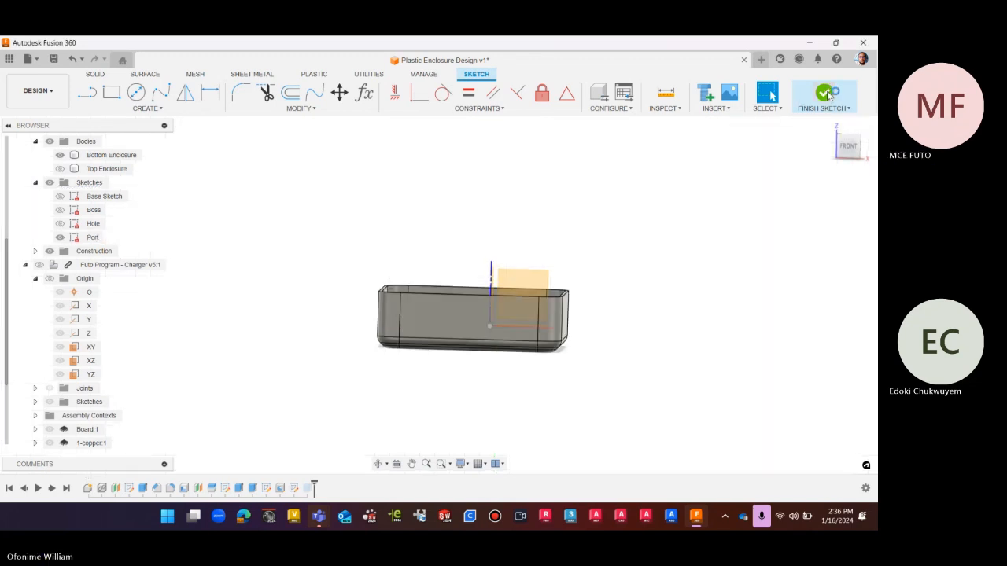
{"action": "left_click", "coordinate": [60, 237]}
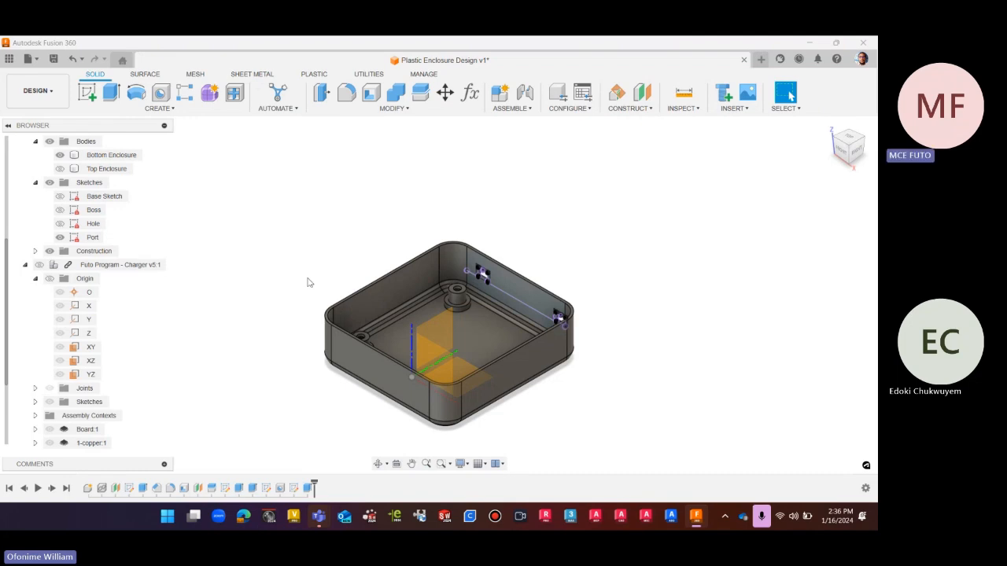
Start an Extrude using the three Port sketch profiles that frame the two rectangular openings in the rear wall
{"action": "scroll", "coordinate": [498, 282], "scroll_direction": "up", "scroll_amount": 10}
{"action": "scroll", "coordinate": [511, 228], "scroll_direction": "down", "scroll_amount": 5}
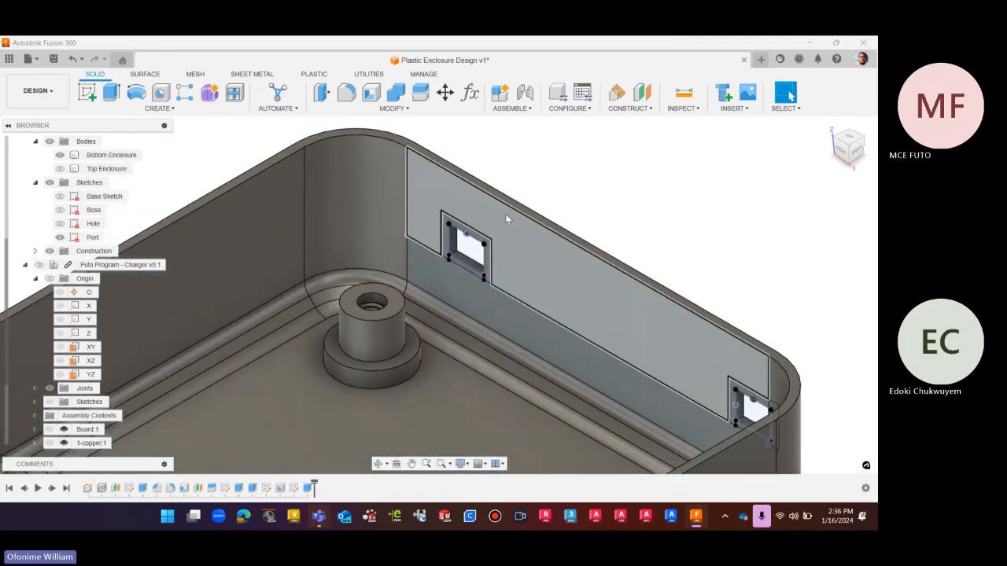
{"action": "scroll", "coordinate": [505, 213], "scroll_direction": "up", "scroll_amount": 4}
{"action": "scroll", "coordinate": [551, 189], "scroll_direction": "down", "scroll_amount": 2}
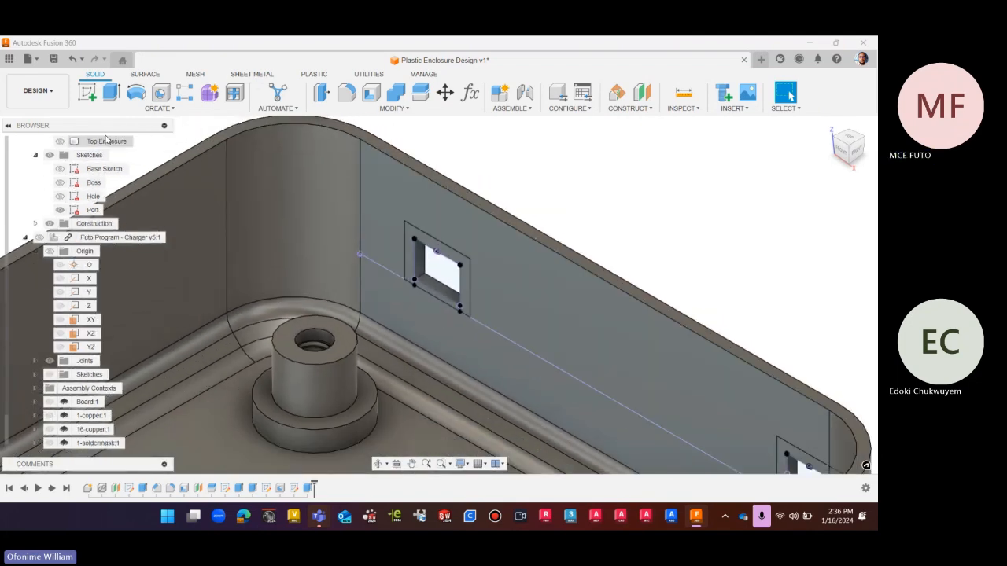
{"action": "key", "text": "e"}
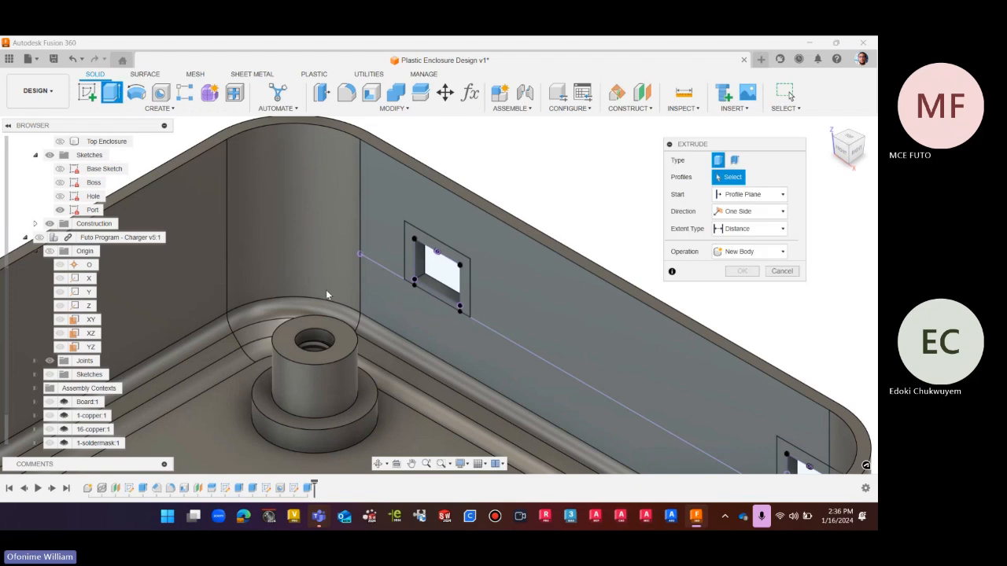
{"action": "scroll", "coordinate": [406, 253], "scroll_direction": "up", "scroll_amount": 3}
{"action": "left_click", "coordinate": [406, 254]}
{"action": "scroll", "coordinate": [339, 216], "scroll_direction": "down", "scroll_amount": 4}
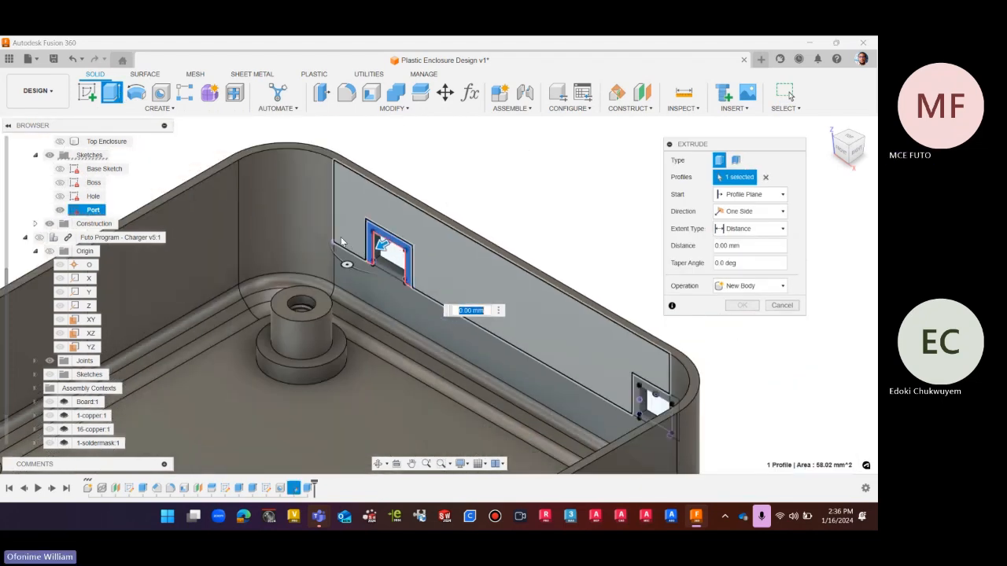
{"action": "scroll", "coordinate": [621, 369], "scroll_direction": "up", "scroll_amount": 4}
{"action": "left_click", "coordinate": [641, 372]}
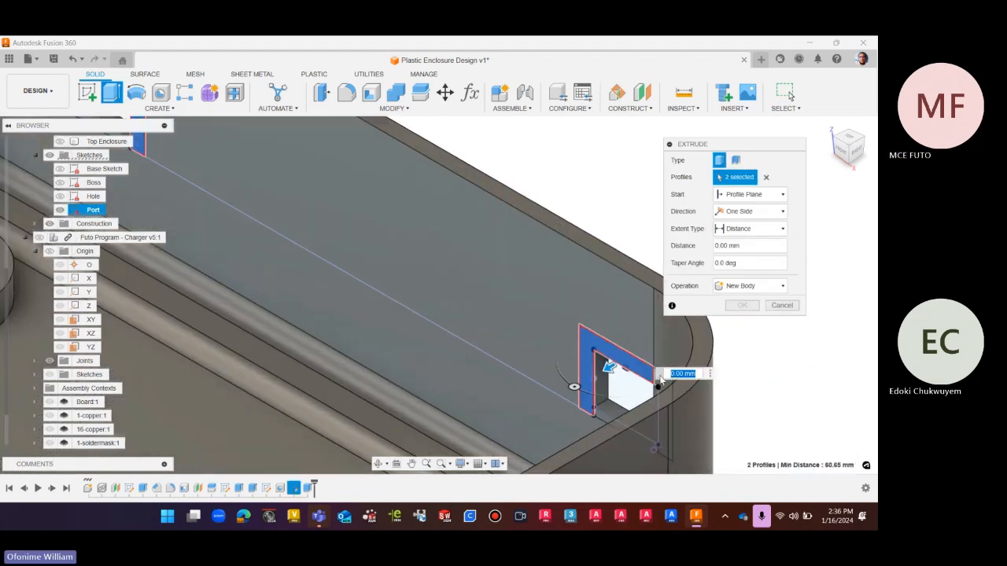
{"action": "scroll", "coordinate": [630, 369], "scroll_direction": "down", "scroll_amount": 4}
{"action": "scroll", "coordinate": [550, 354], "scroll_direction": "up", "scroll_amount": 4}
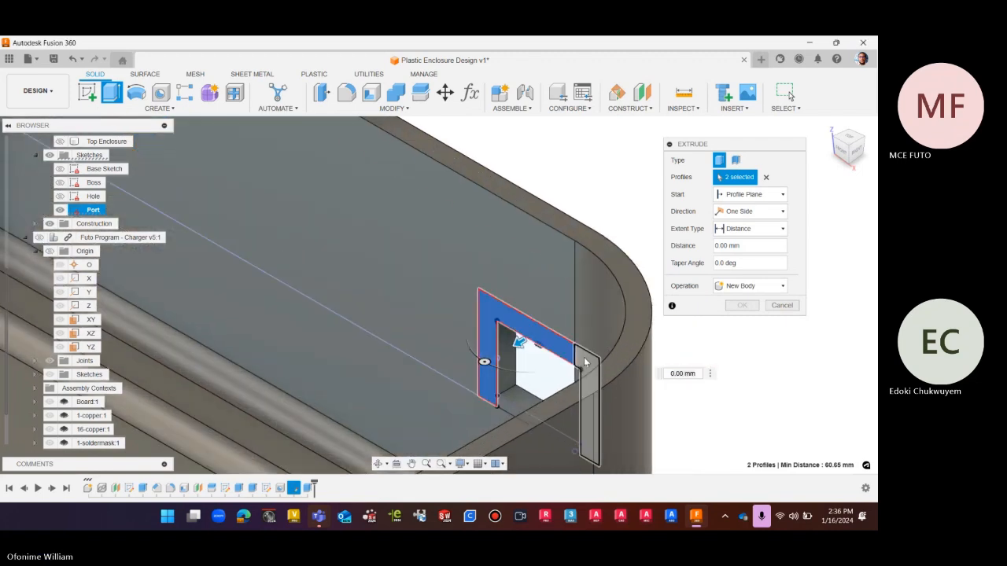
{"action": "left_click", "coordinate": [527, 301]}
{"action": "scroll", "coordinate": [528, 268], "scroll_direction": "down", "scroll_amount": 3}
{"action": "scroll", "coordinate": [533, 302], "scroll_direction": "down", "scroll_amount": 2}
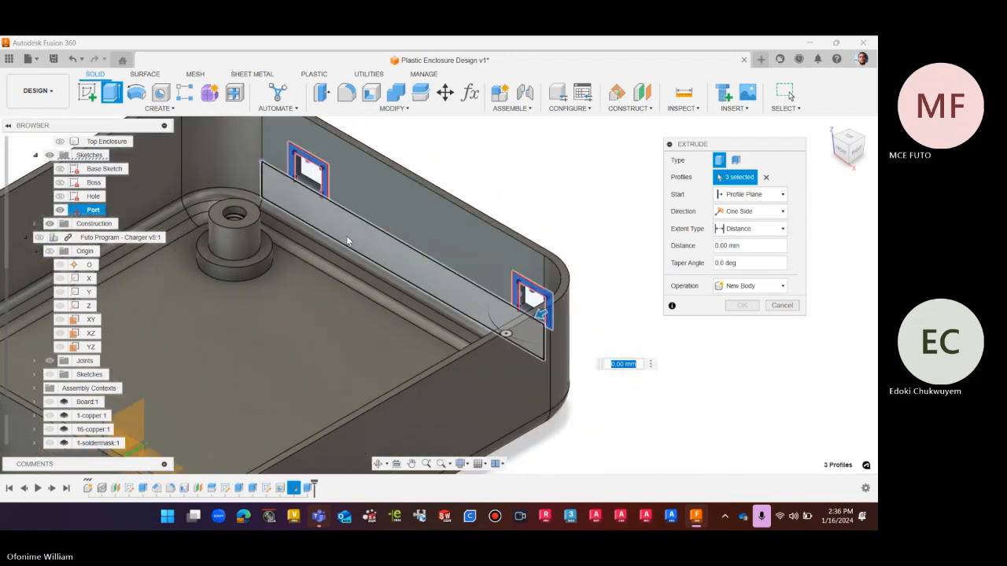
Pull the frame profiles 5 mm into the enclosure and set the extrusion's operation to Join
{"action": "left_click_drag", "start_coordinate": [544, 314], "coordinate": [531, 325]}
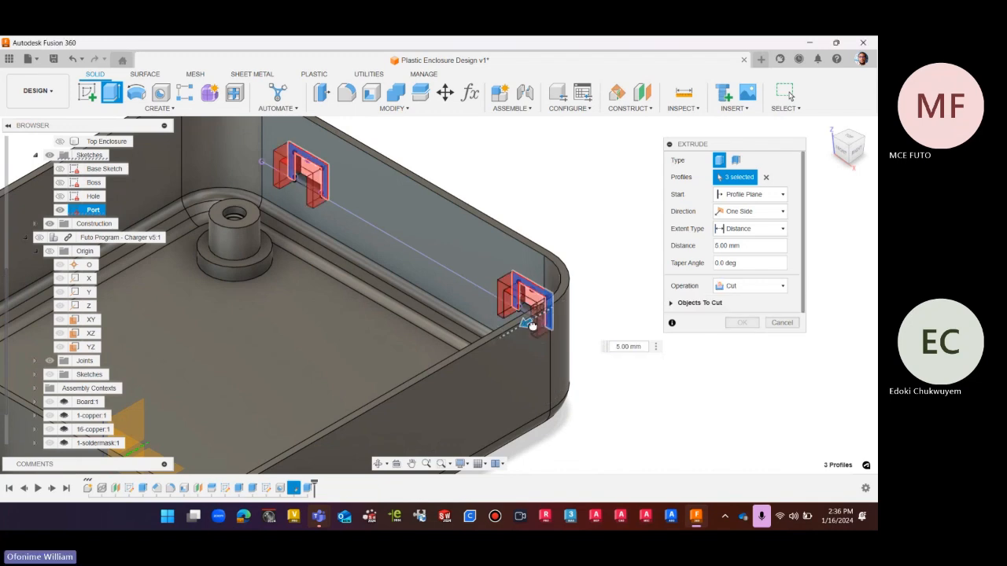
{"action": "scroll", "coordinate": [542, 259], "scroll_direction": "down", "scroll_amount": 5}
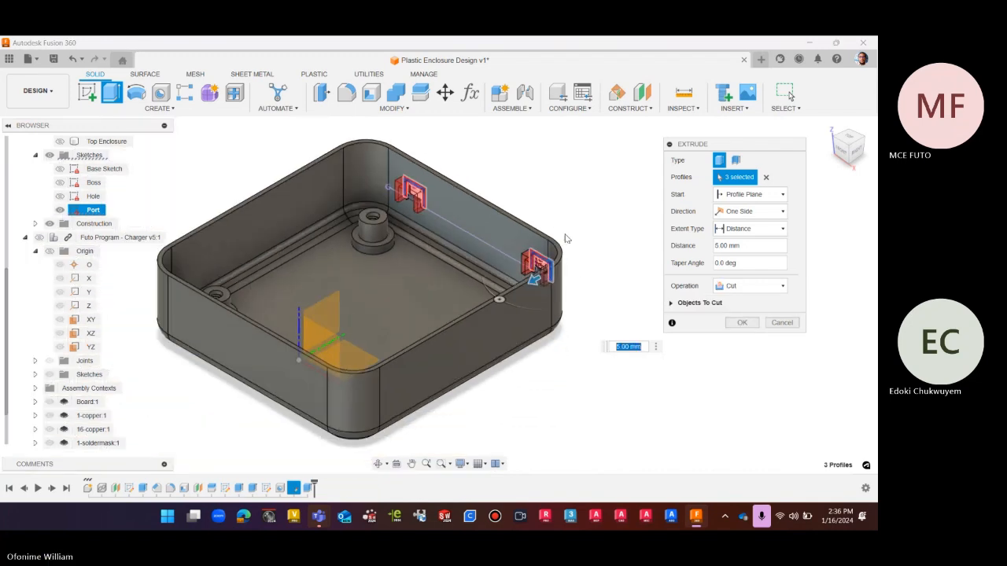
{"action": "left_click", "coordinate": [744, 286]}
{"action": "left_click", "coordinate": [741, 299]}
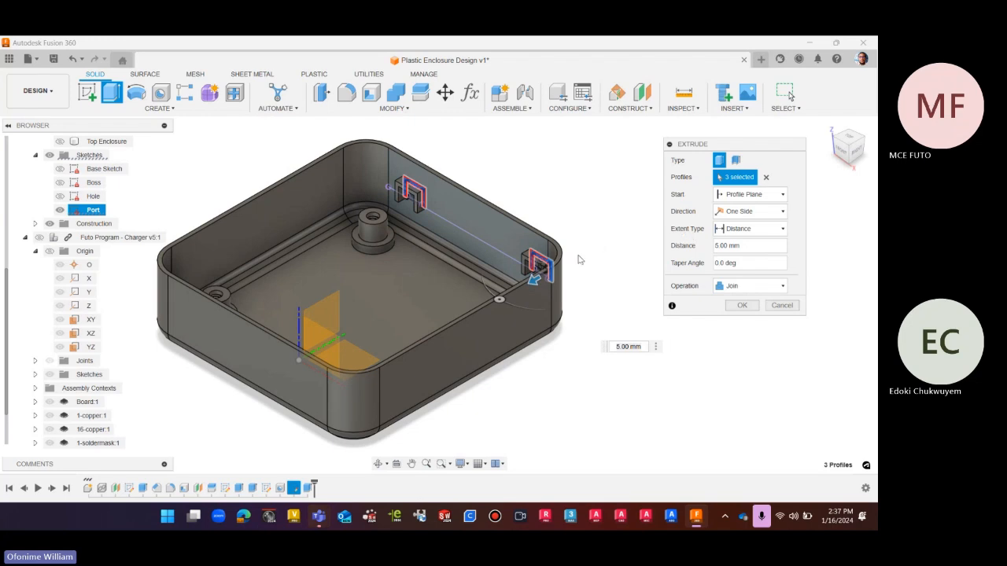
{"action": "scroll", "coordinate": [580, 268], "scroll_direction": "up", "scroll_amount": 3}
{"action": "scroll", "coordinate": [588, 277], "scroll_direction": "down", "scroll_amount": 1}
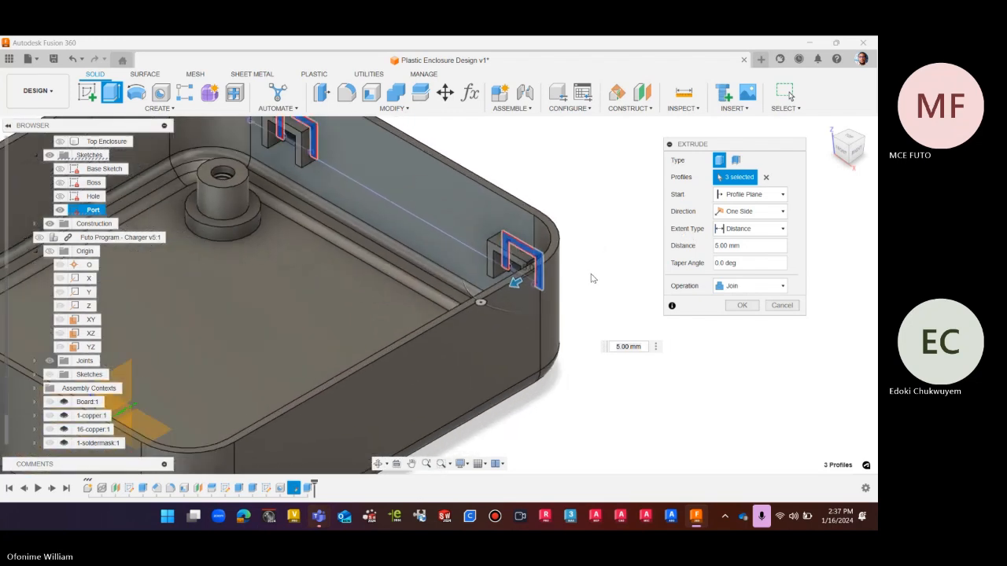
{"action": "scroll", "coordinate": [592, 279], "scroll_direction": "down", "scroll_amount": 5}
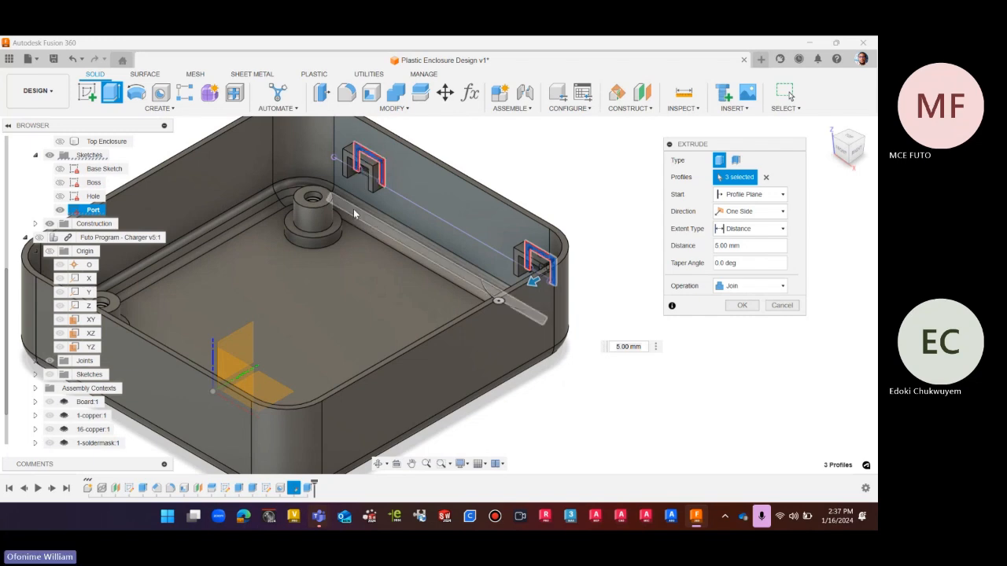
{"action": "scroll", "coordinate": [386, 227], "scroll_direction": "down", "scroll_amount": 4}
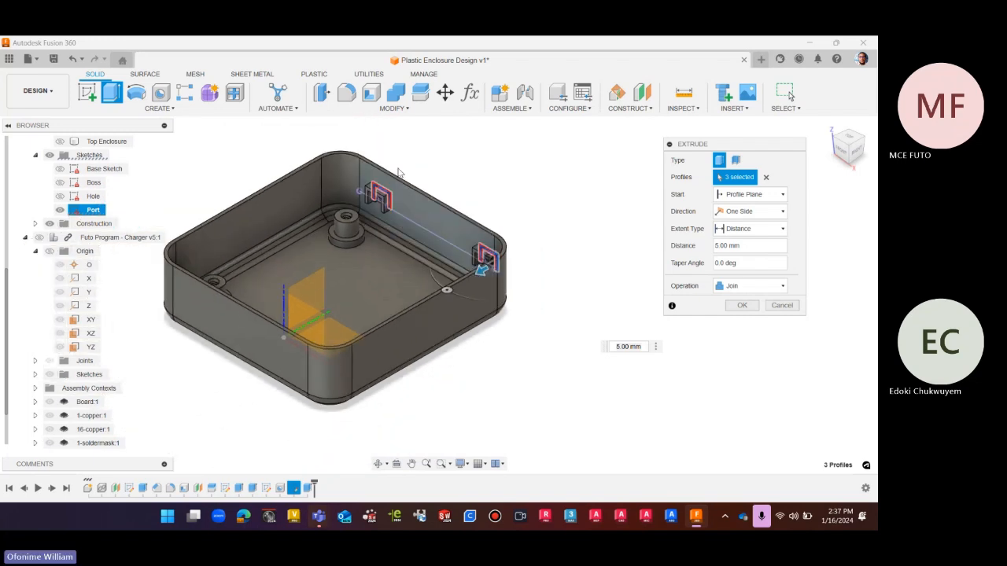
Try a longer extrusion of 10 mm for the frames around the two rear wall openings
{"action": "scroll", "coordinate": [401, 168], "scroll_direction": "up", "scroll_amount": 5}
{"action": "left_click_drag", "start_coordinate": [542, 352], "coordinate": [511, 319]}
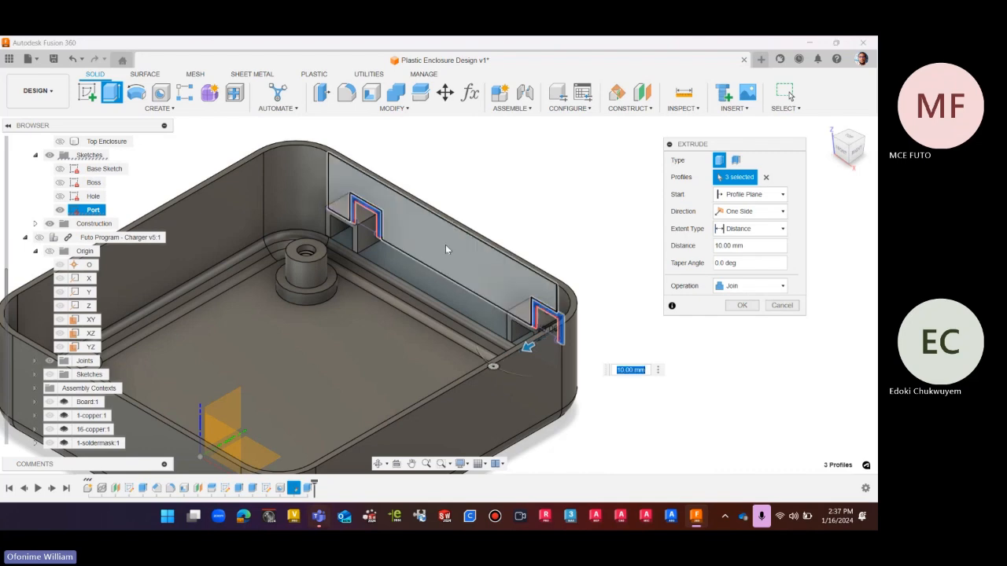
{"action": "scroll", "coordinate": [512, 315], "scroll_direction": "down", "scroll_amount": 5}
{"action": "mouse_move", "coordinate": [505, 310]}
{"action": "left_mouse_down"}
{"action": "mouse_move", "coordinate": [516, 298]}
{"action": "mouse_move", "coordinate": [501, 305]}
{"action": "left_mouse_up"}
{"action": "scroll", "coordinate": [502, 305], "scroll_direction": "up", "scroll_amount": 5}
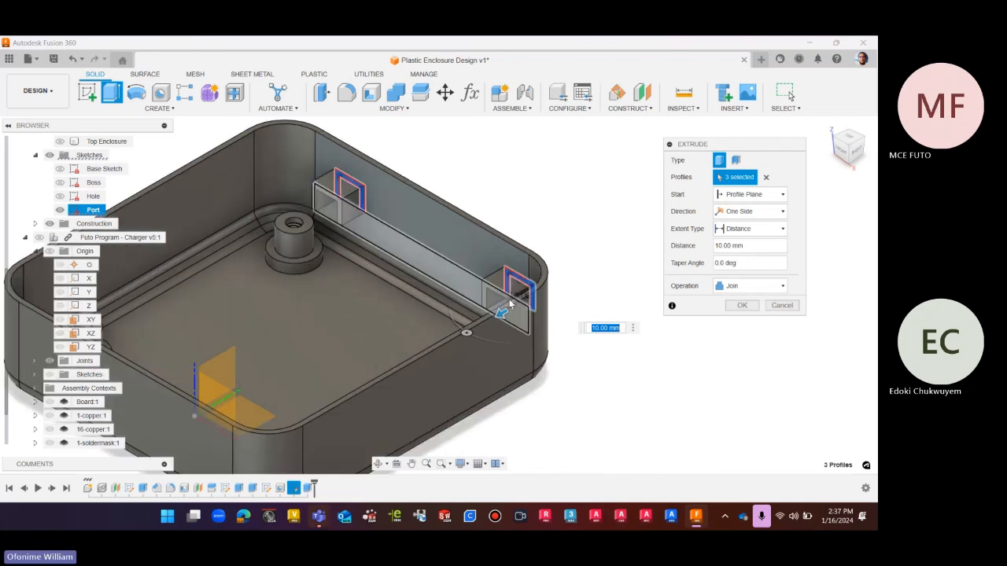
Set the extrusion distance of the opening frames to 2 mm
{"action": "left_click", "coordinate": [750, 247]}
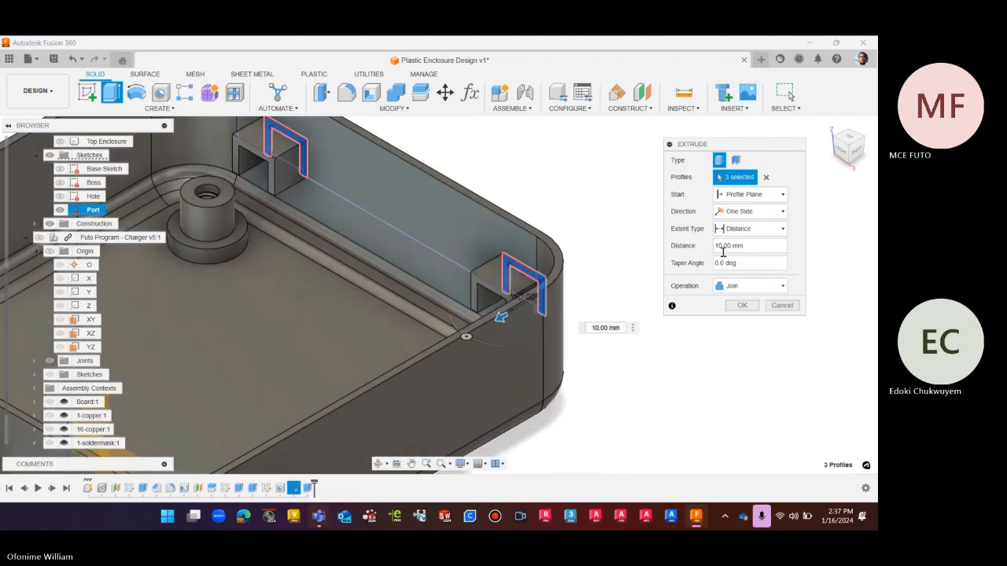
{"action": "left_click_drag", "start_coordinate": [754, 245], "coordinate": [705, 249]}
{"action": "type", "text": "2"}
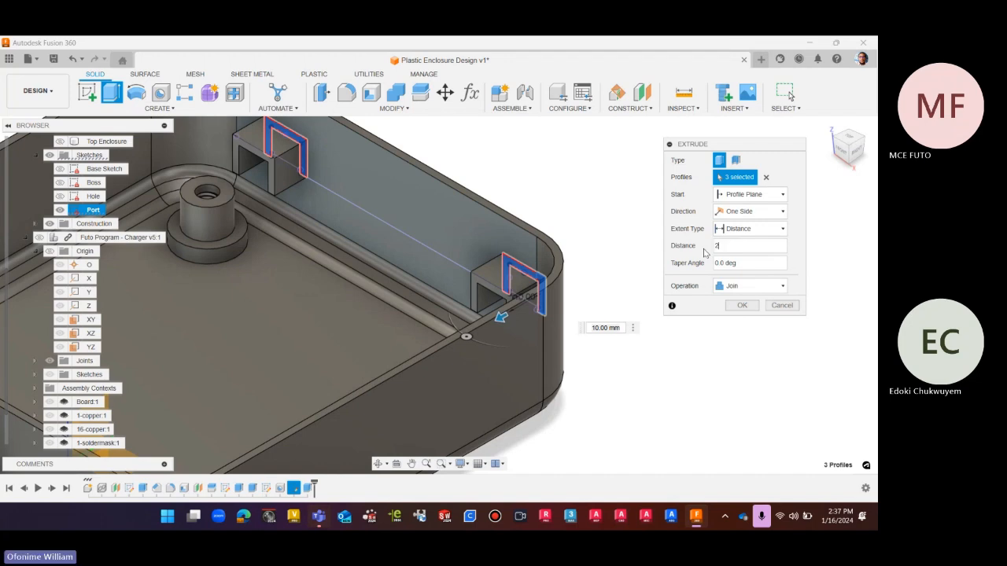
{"action": "scroll", "coordinate": [558, 202], "scroll_direction": "down", "scroll_amount": 5}
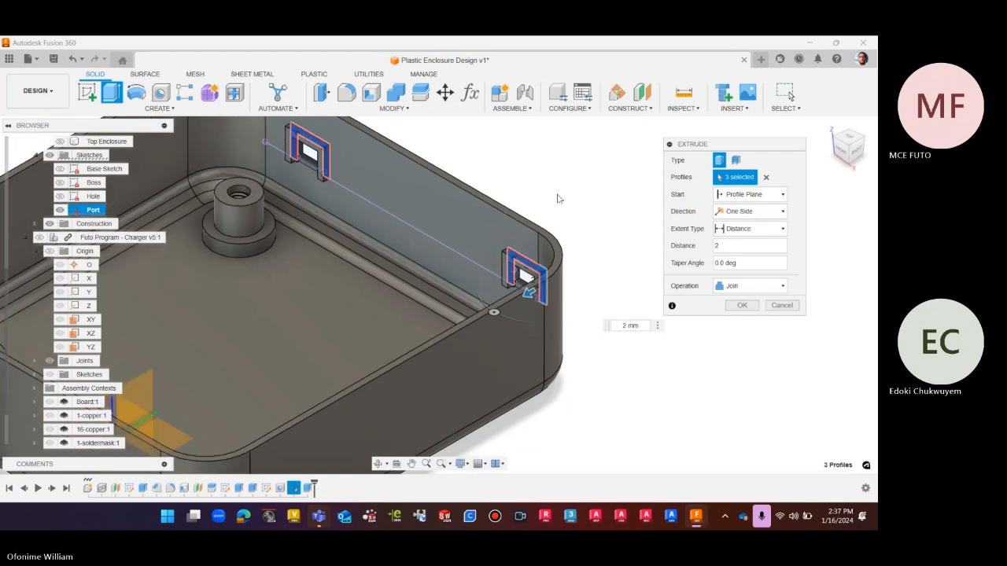
Show the Futo Program - Charger board temporarily to check the 2 mm frames against the green terminal blocks, and hide it again
{"action": "scroll", "coordinate": [47, 410], "scroll_direction": "down", "scroll_amount": 1}
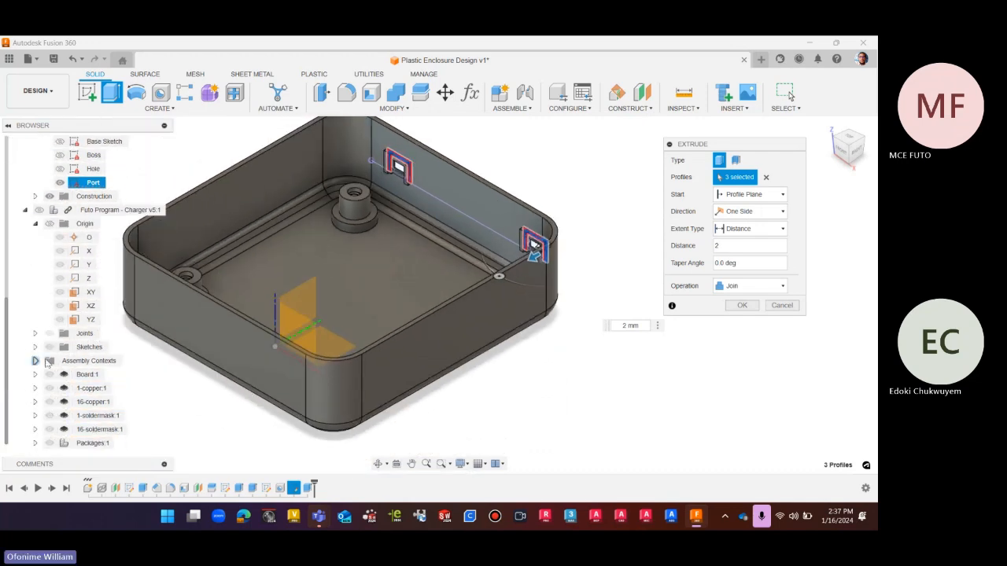
{"action": "scroll", "coordinate": [63, 445], "scroll_direction": "up", "scroll_amount": 1}
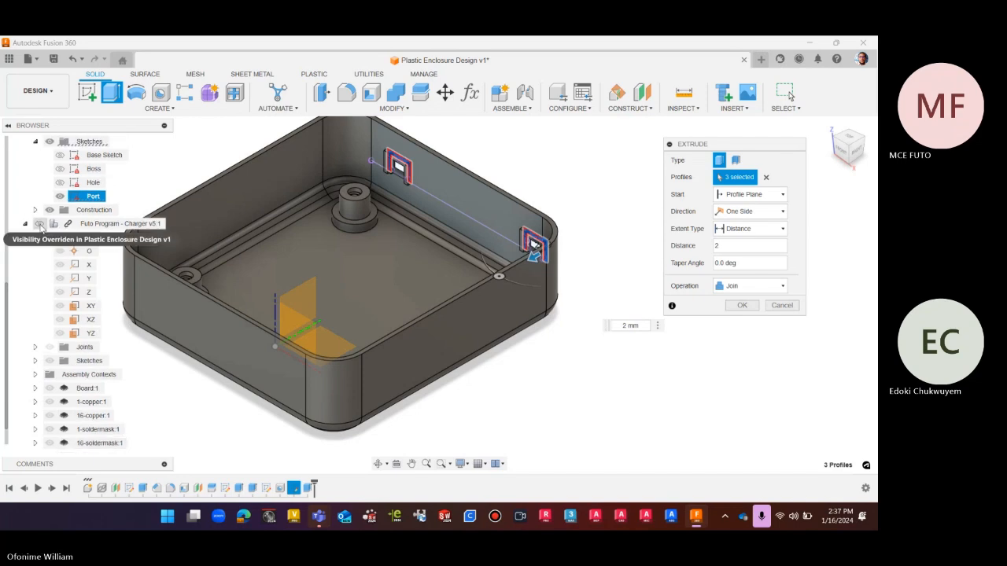
{"action": "left_click", "coordinate": [39, 223]}
{"action": "scroll", "coordinate": [388, 177], "scroll_direction": "up", "scroll_amount": 2}
{"action": "scroll", "coordinate": [389, 177], "scroll_direction": "up", "scroll_amount": 4}
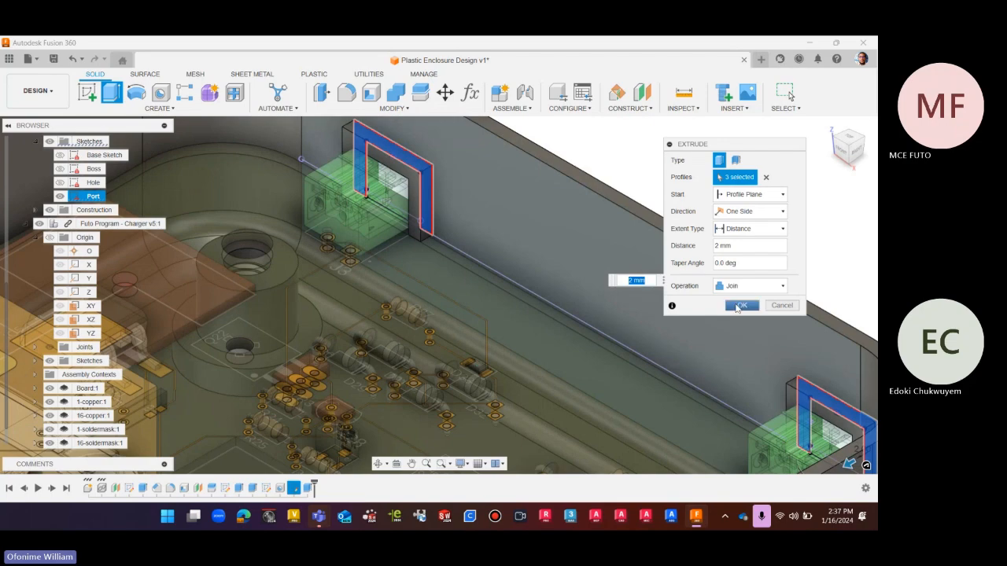
{"action": "scroll", "coordinate": [418, 324], "scroll_direction": "down", "scroll_amount": 3}
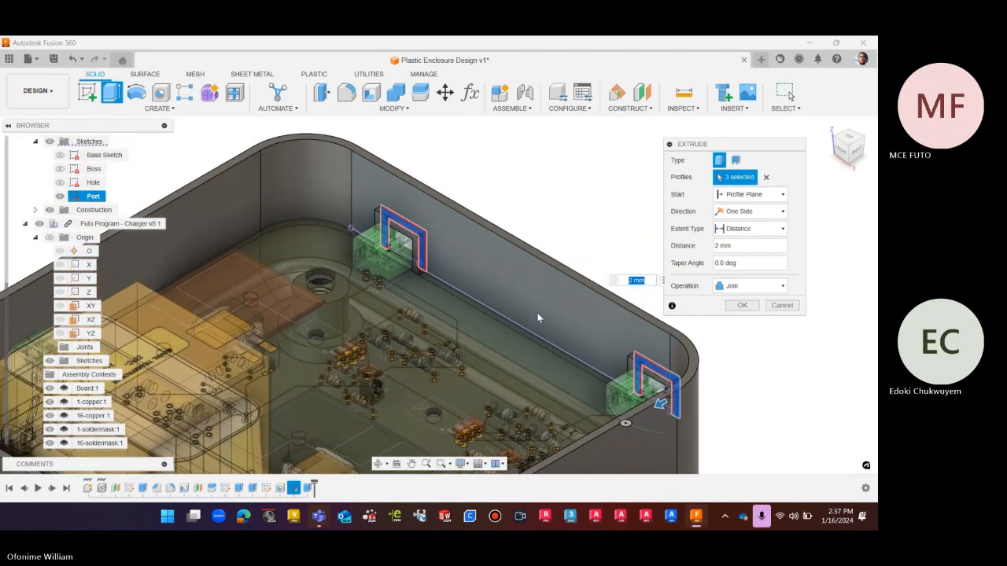
{"action": "scroll", "coordinate": [531, 221], "scroll_direction": "down", "scroll_amount": 2}
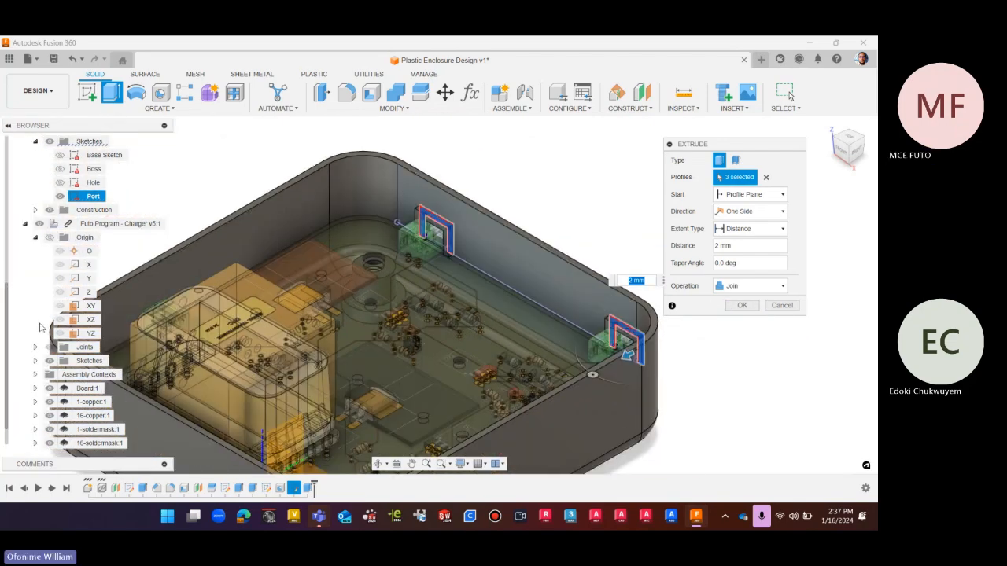
{"action": "left_click", "coordinate": [39, 224]}
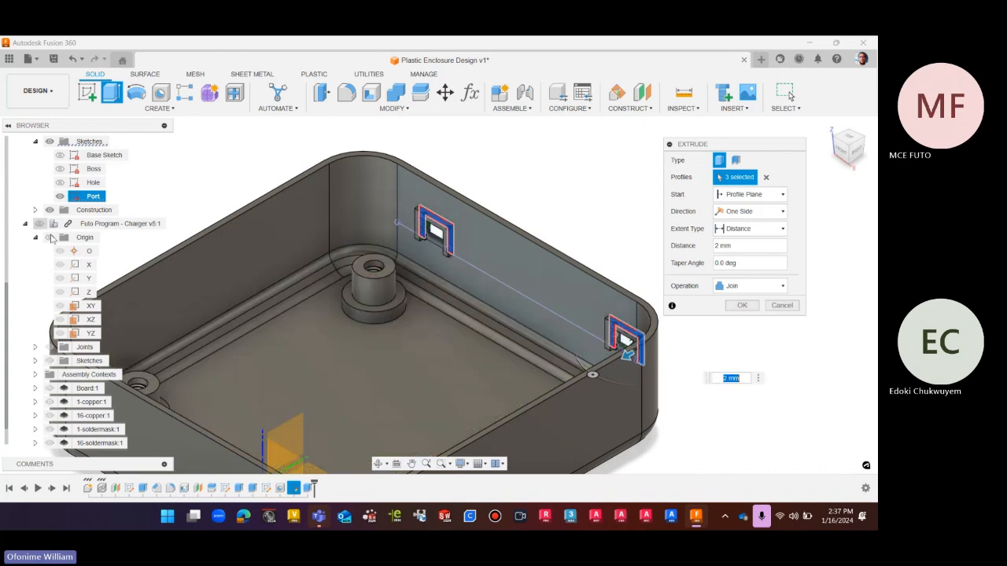
Complete the 2 mm joined extrusion of the frames and inspect both on the rear wall's inner face
{"action": "scroll", "coordinate": [661, 330], "scroll_direction": "up", "scroll_amount": 4}
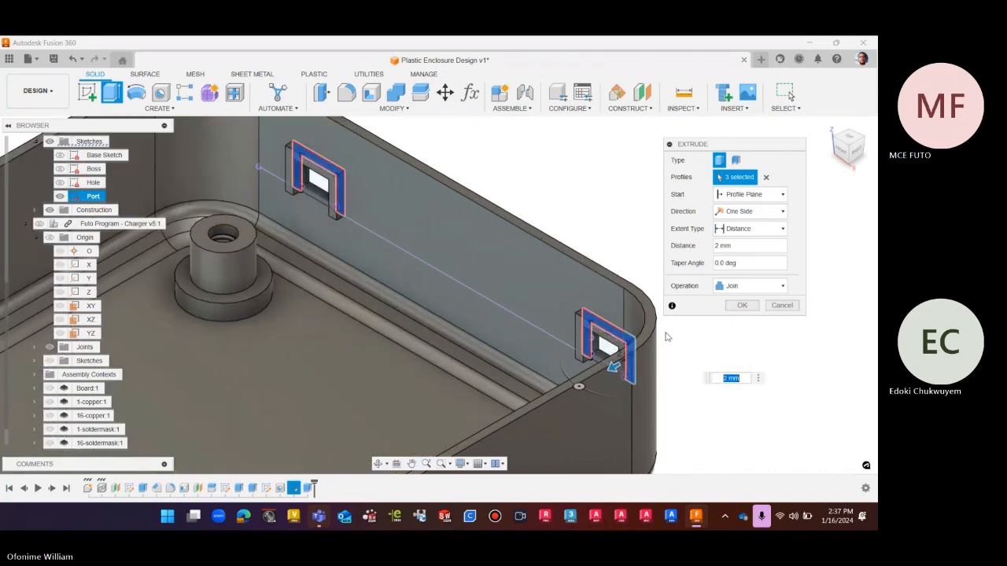
{"action": "left_click", "coordinate": [740, 306]}
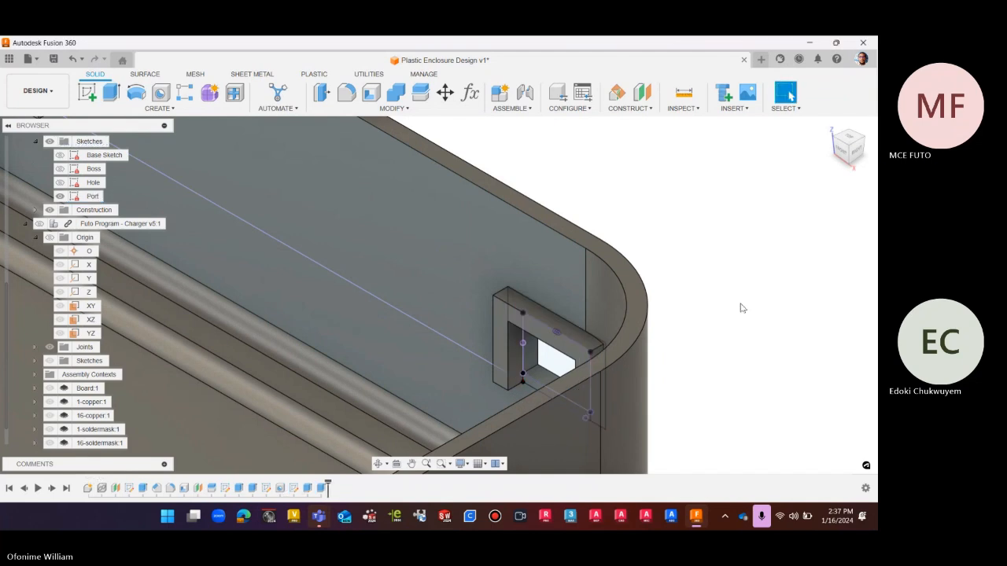
{"action": "scroll", "coordinate": [708, 291], "scroll_direction": "down", "scroll_amount": 4}
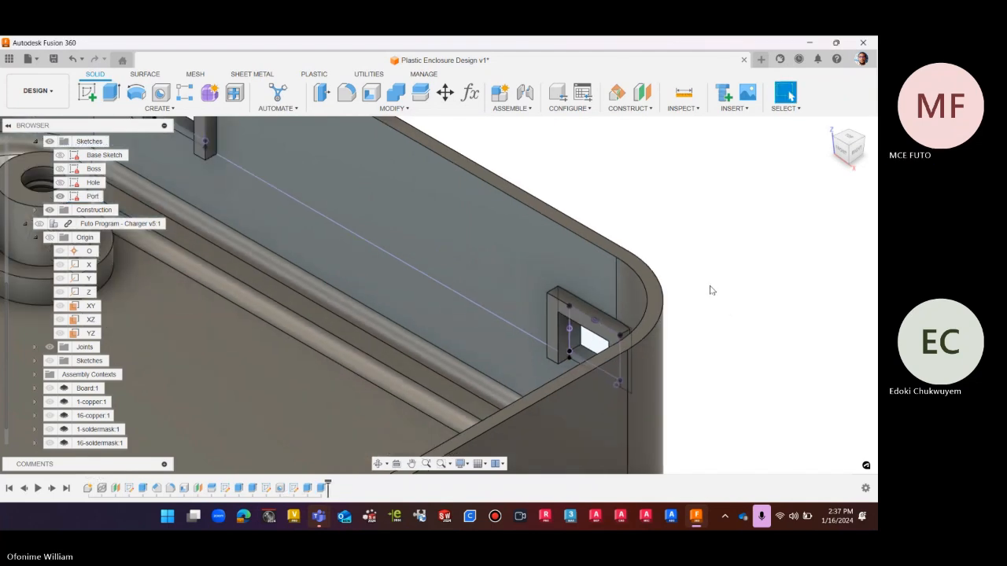
{"action": "scroll", "coordinate": [707, 291], "scroll_direction": "down", "scroll_amount": 5}
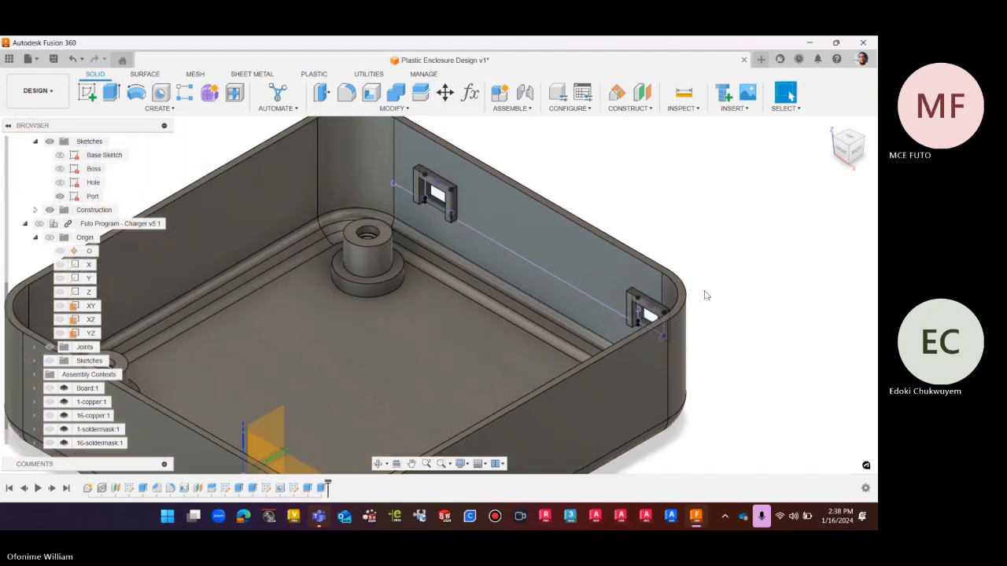
Hide the Port sketch and inspect the two wall openings from outside and their raised frames from inside
{"action": "scroll", "coordinate": [69, 330], "scroll_direction": "up", "scroll_amount": 1}
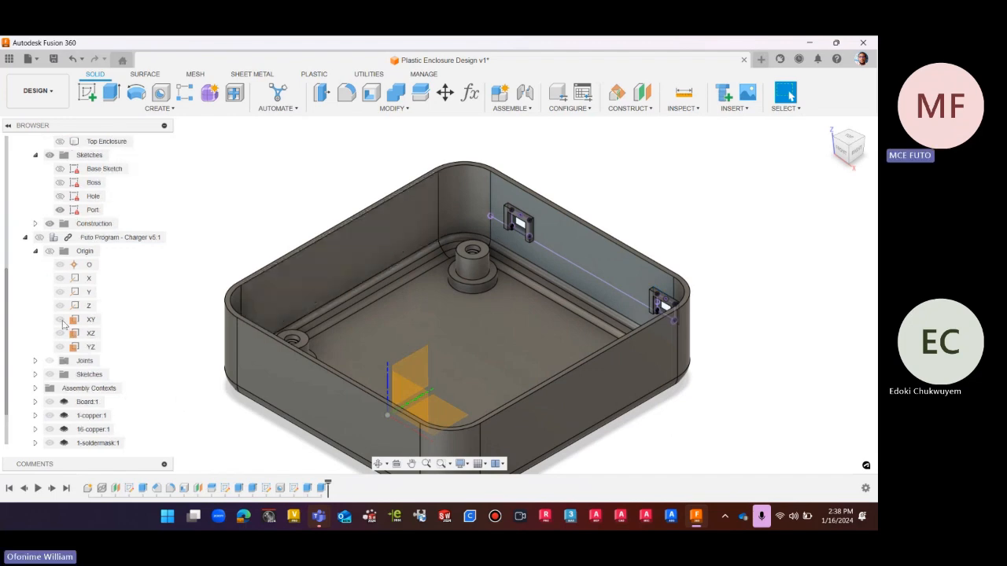
{"action": "left_click", "coordinate": [61, 210]}
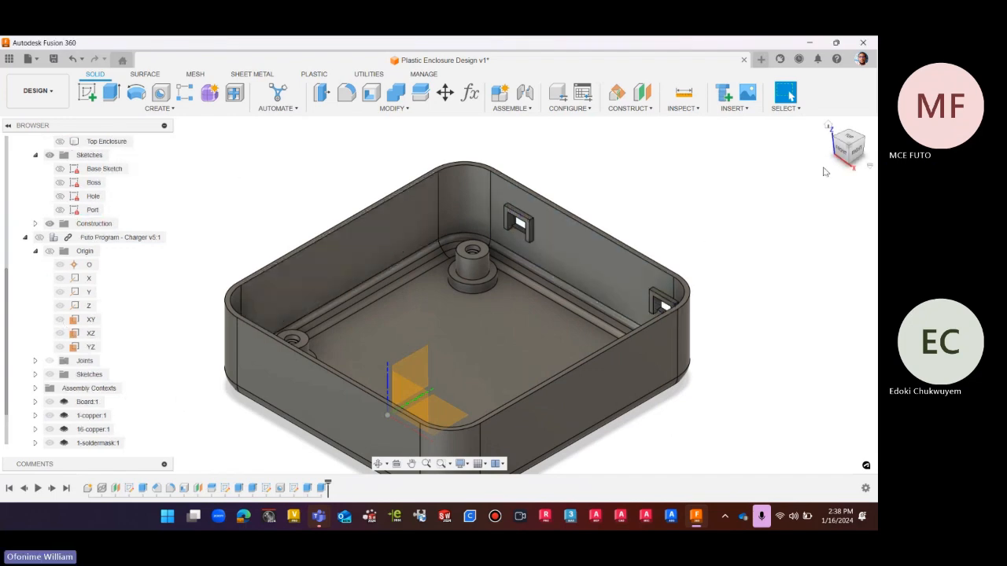
{"action": "left_click_drag", "start_coordinate": [857, 153], "coordinate": [746, 148]}
{"action": "scroll", "coordinate": [374, 352], "scroll_direction": "up", "scroll_amount": 3}
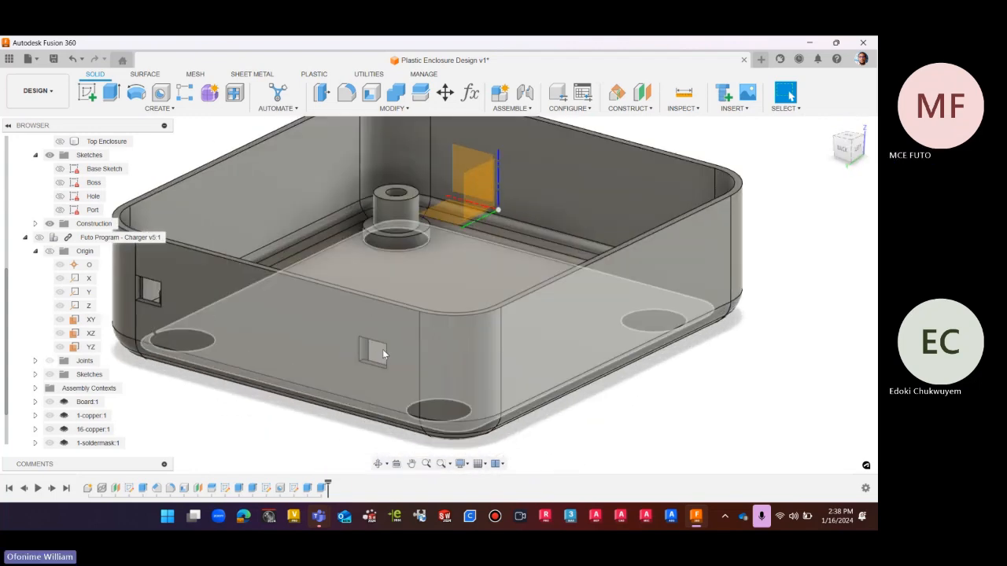
{"action": "left_click_drag", "start_coordinate": [849, 156], "coordinate": [772, 171]}
{"action": "scroll", "coordinate": [718, 355], "scroll_direction": "down", "scroll_amount": 4}
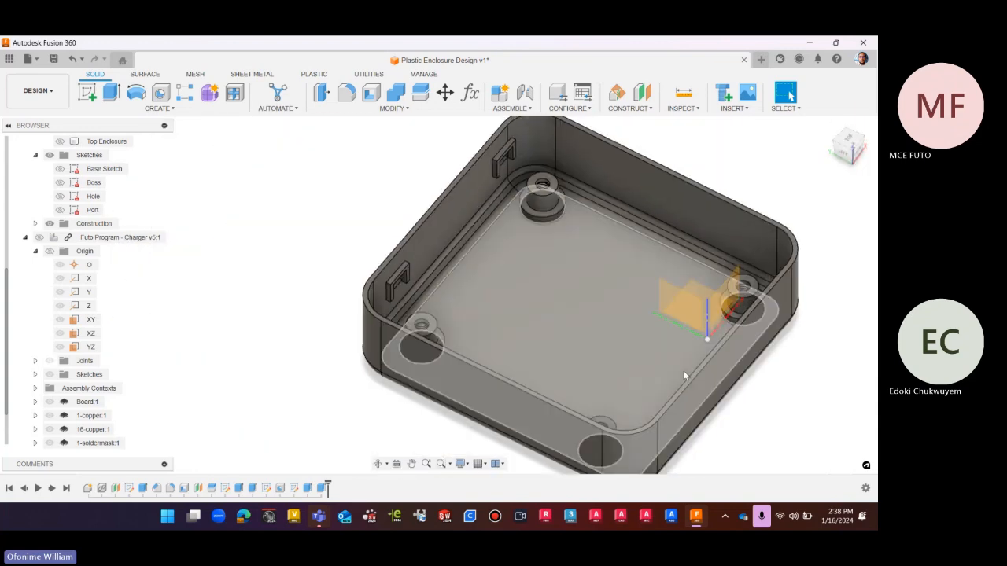
{"action": "scroll", "coordinate": [501, 152], "scroll_direction": "up", "scroll_amount": 2}
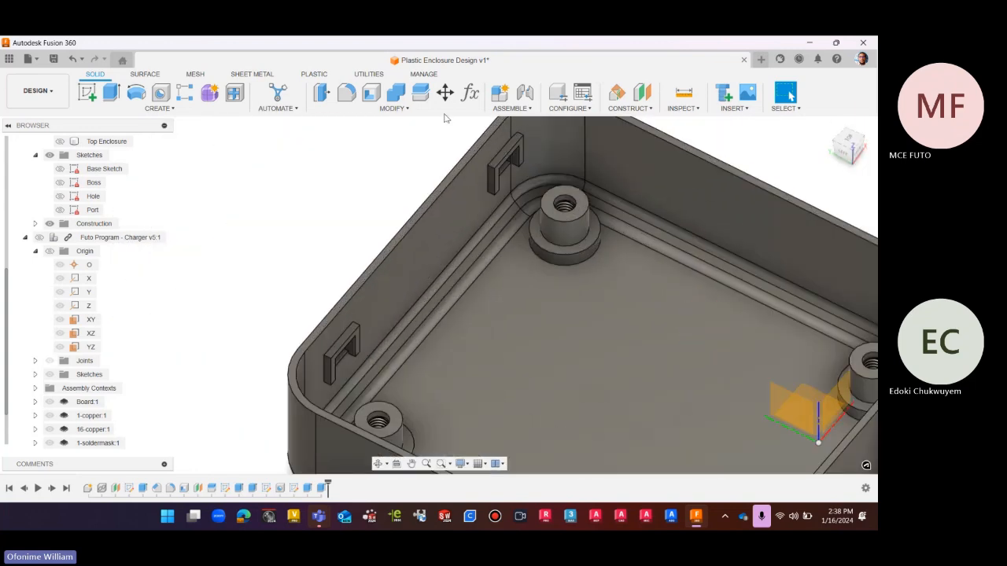
Look up the user parameters and set the extrusion distance of the opening frames to the FDM_edge parameter
{"action": "left_click", "coordinate": [469, 93]}
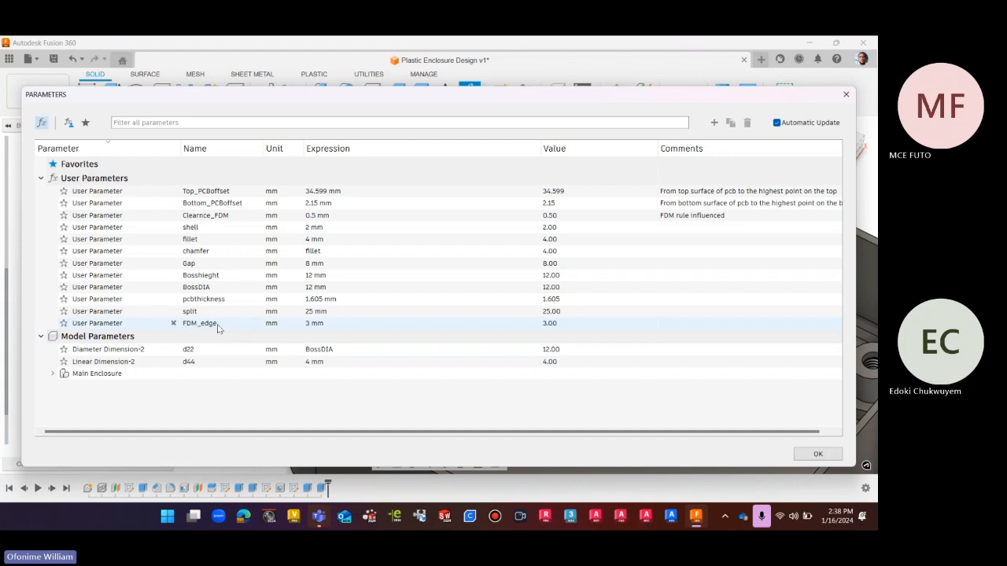
{"action": "left_click", "coordinate": [816, 454]}
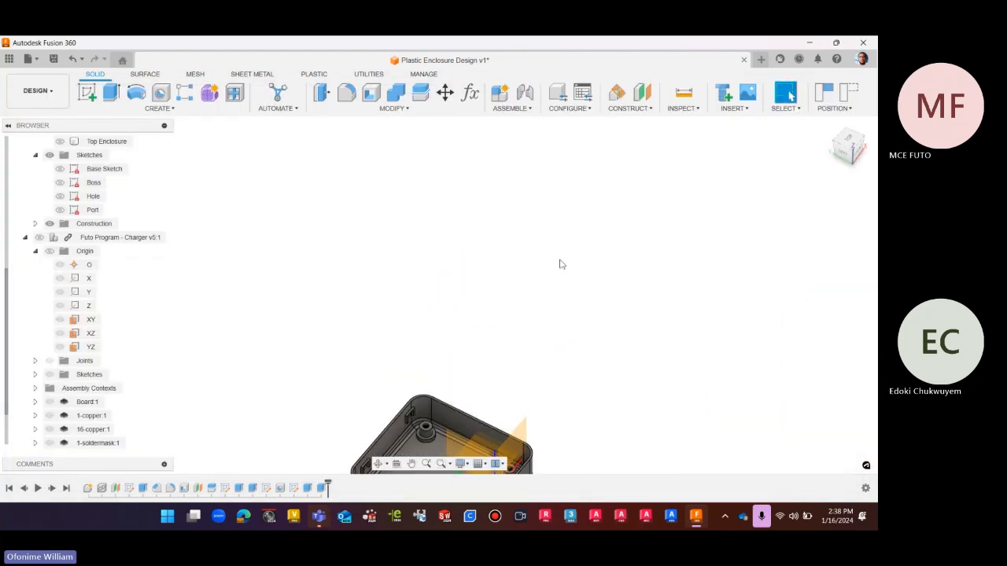
{"action": "left_click", "coordinate": [829, 127]}
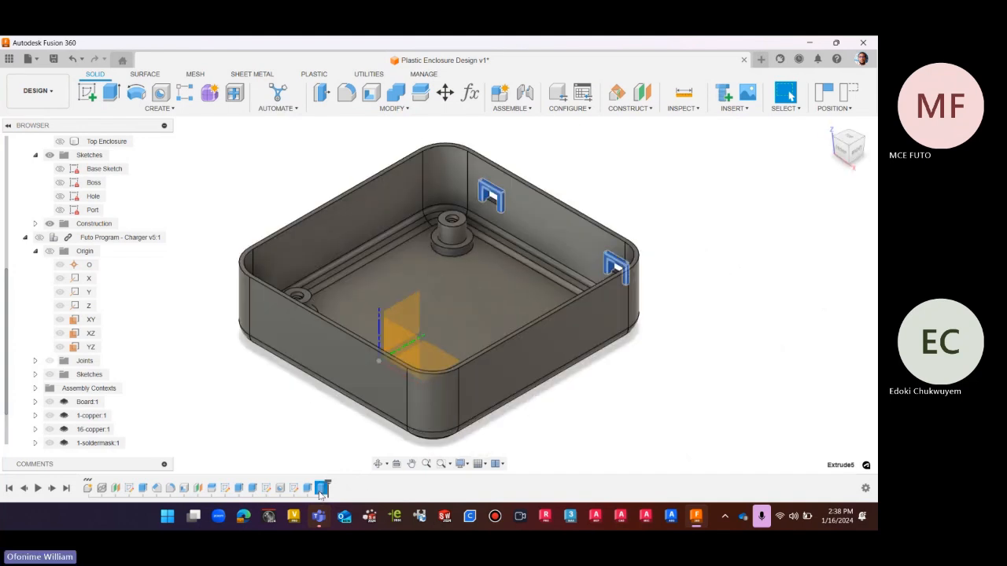
{"action": "right_click", "coordinate": [323, 488]}
{"action": "left_click", "coordinate": [341, 365]}
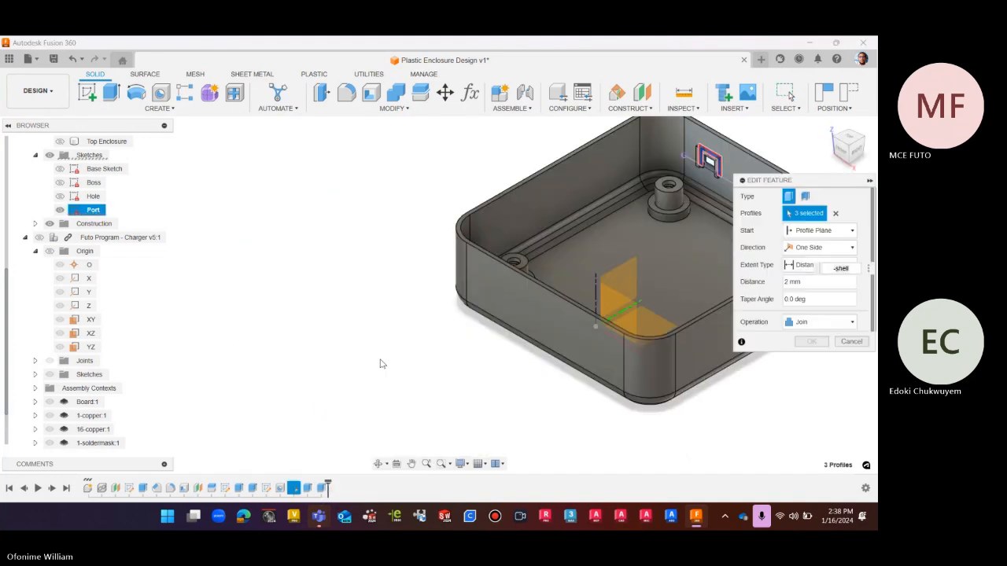
{"action": "double_click", "coordinate": [816, 287]}
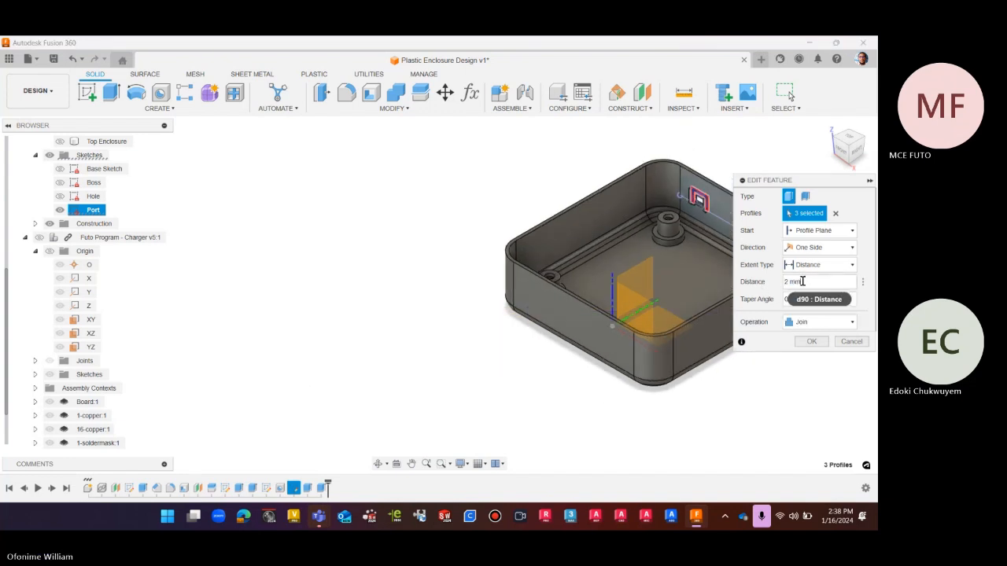
{"action": "left_click_drag", "start_coordinate": [802, 281], "coordinate": [757, 285]}
{"action": "type", "text": "fd"}
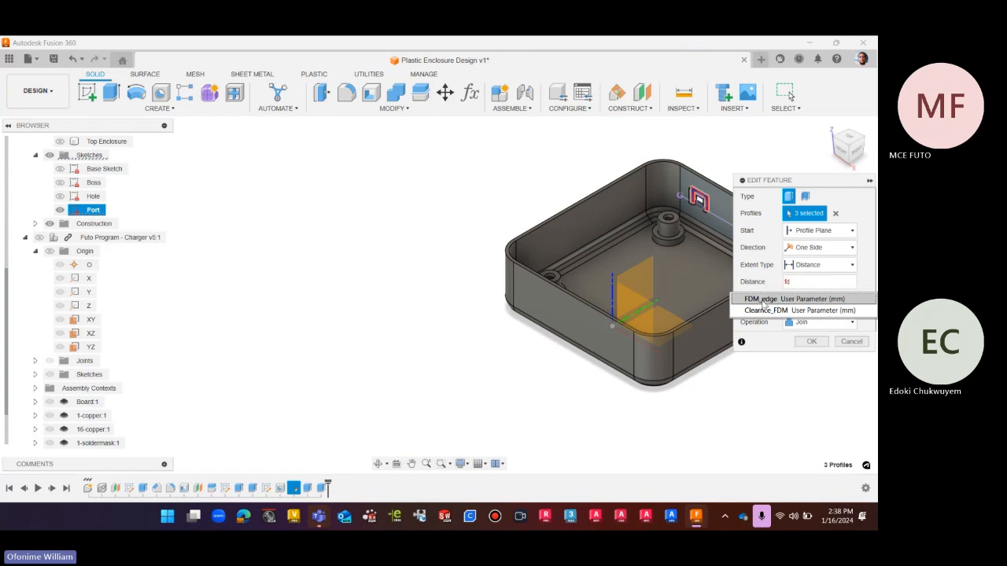
{"action": "left_click", "coordinate": [762, 302]}
{"action": "scroll", "coordinate": [726, 178], "scroll_direction": "up", "scroll_amount": 5}
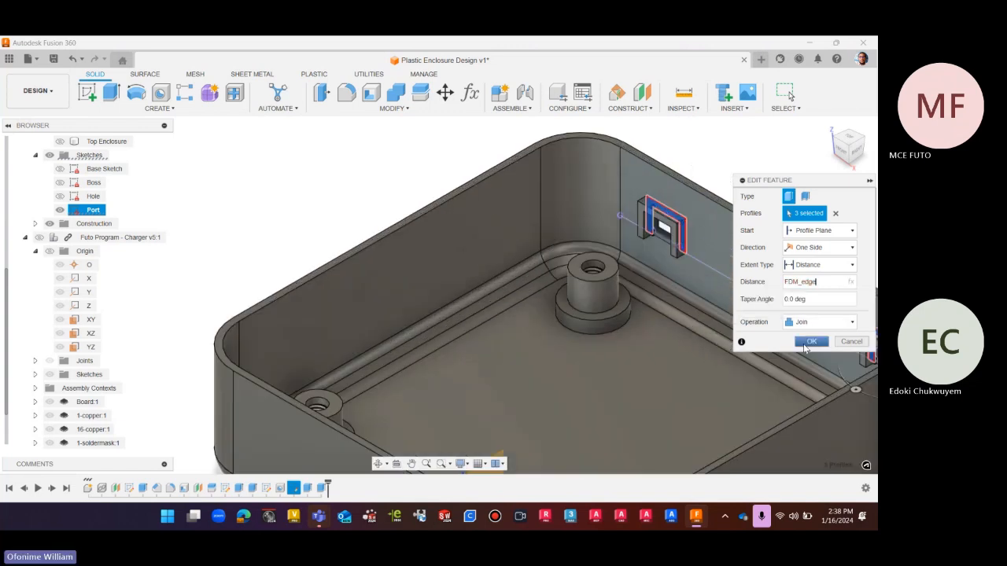
{"action": "left_click", "coordinate": [808, 341]}
{"action": "scroll", "coordinate": [578, 195], "scroll_direction": "down", "scroll_amount": 5}
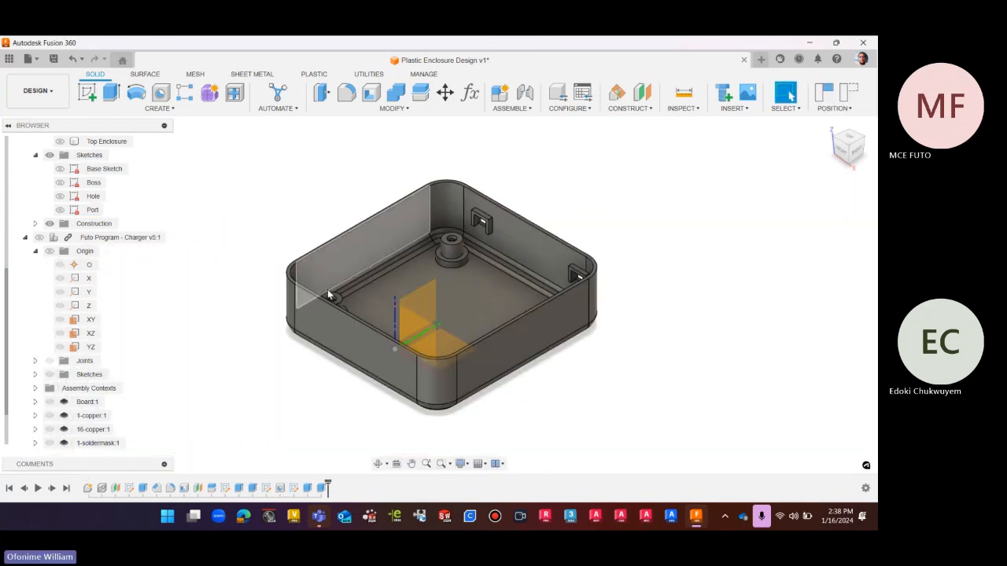
Show the Futo Program - Charger board briefly, hide it, and undo its displacement together with the frame distance edit
{"action": "scroll", "coordinate": [87, 236], "scroll_direction": "down", "scroll_amount": 1}
{"action": "left_click", "coordinate": [31, 211]}
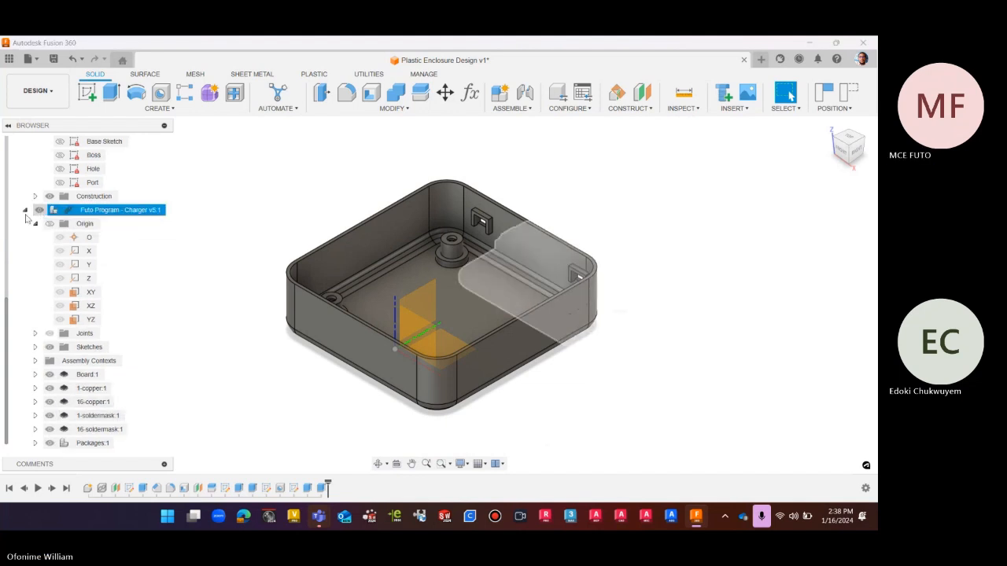
{"action": "left_click", "coordinate": [25, 211]}
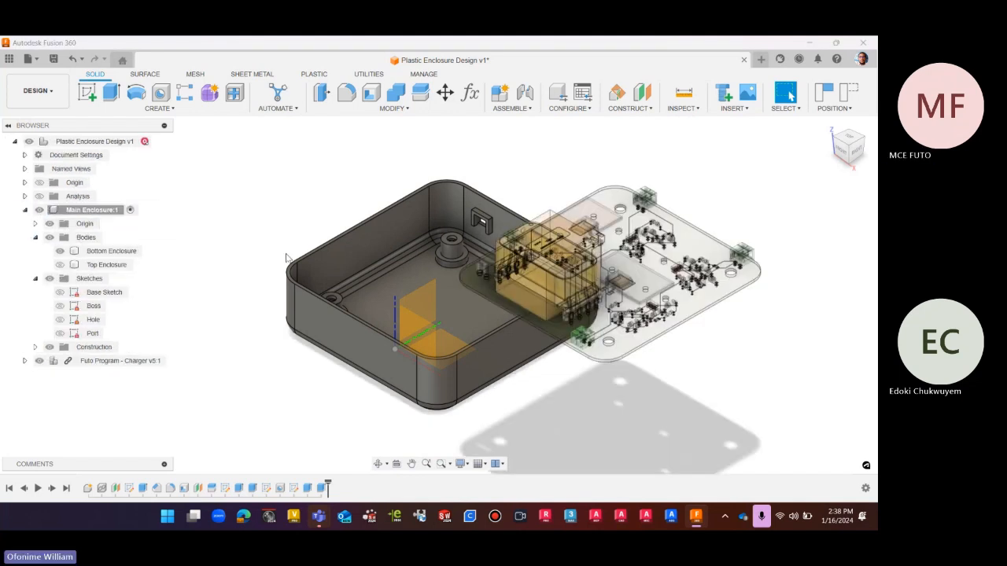
{"action": "key", "text": "v"}
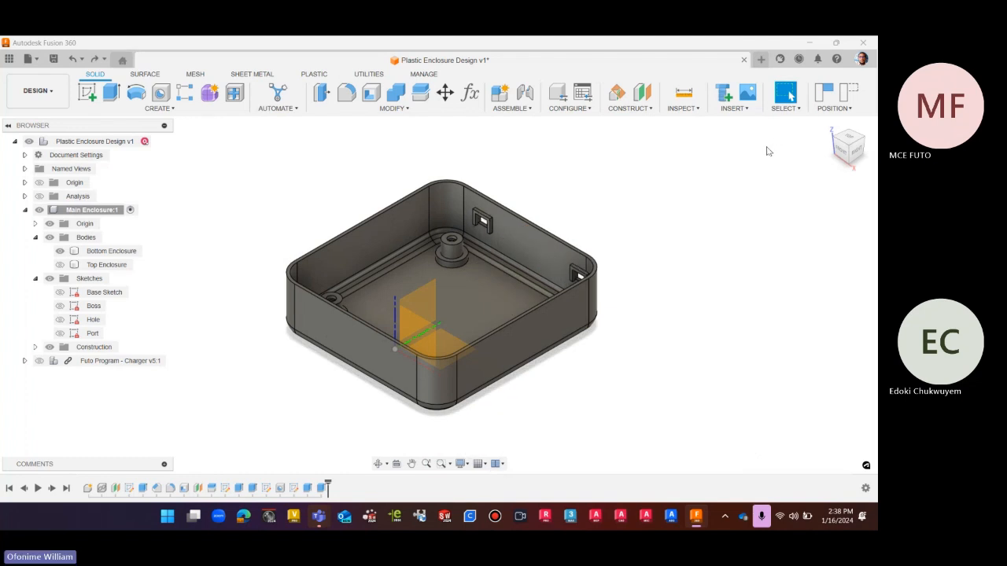
{"action": "key", "text": "ctrl+z"}
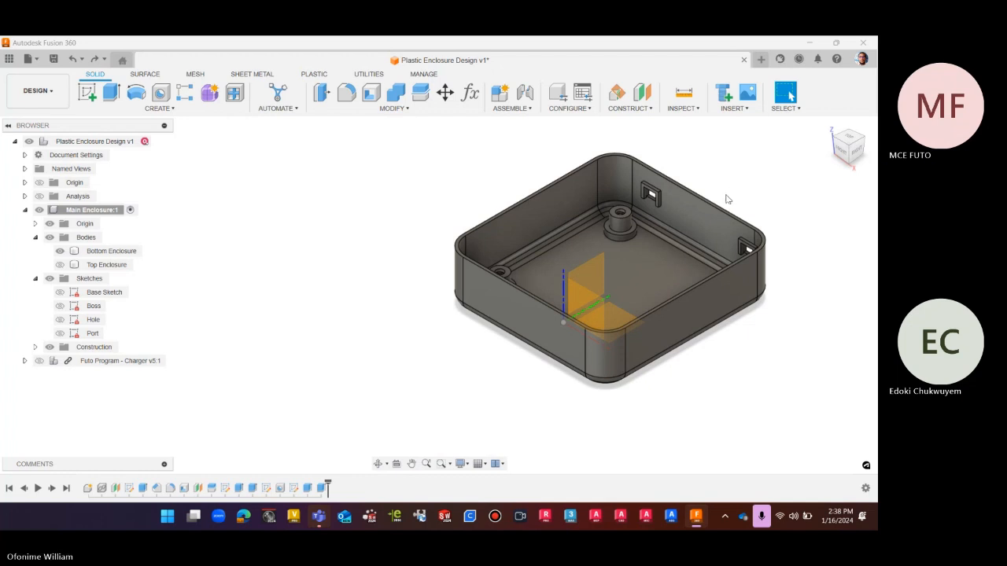
Show the Futo Program - Charger board and set the opening frames' joined extrusion distance to the FDM_edge parameter
{"action": "left_click", "coordinate": [61, 334]}
{"action": "left_click", "coordinate": [39, 360]}
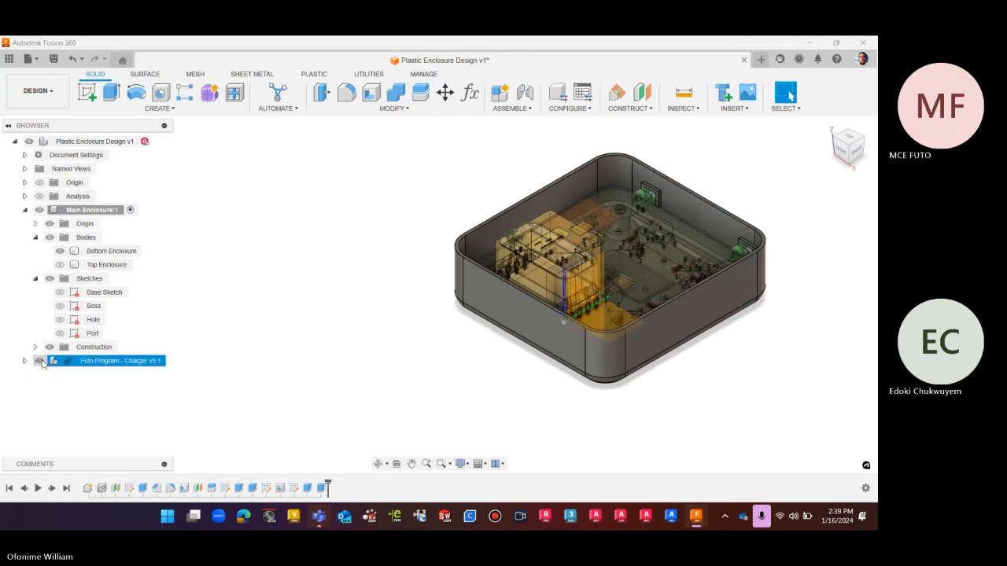
{"action": "right_click", "coordinate": [320, 487]}
{"action": "left_click", "coordinate": [354, 363]}
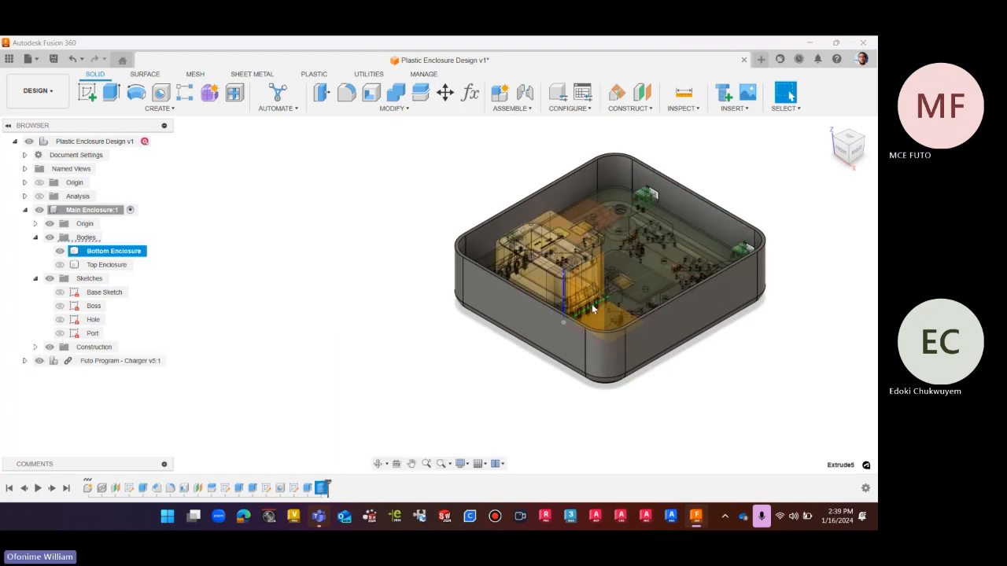
{"action": "double_click", "coordinate": [807, 282]}
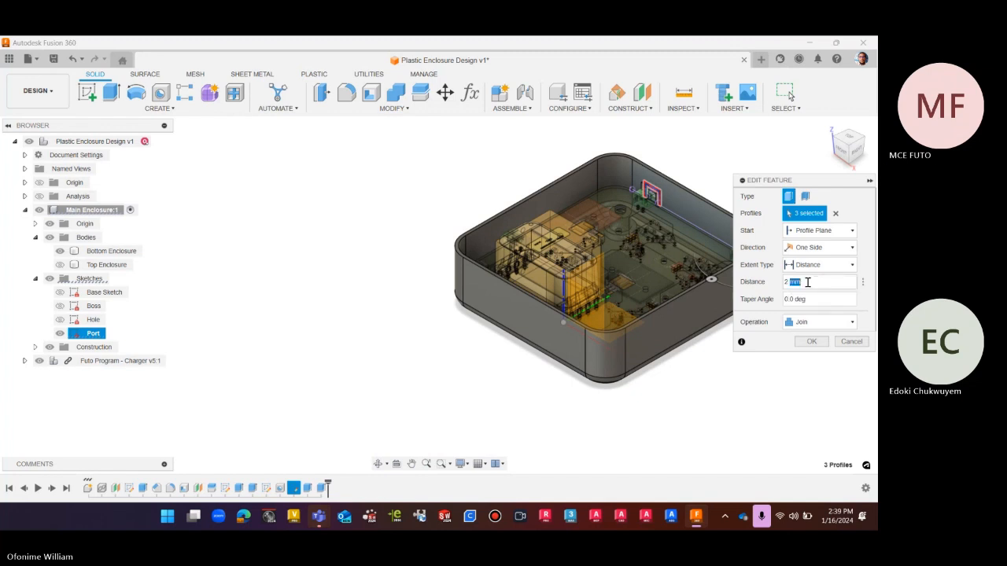
{"action": "type", "text": "fd"}
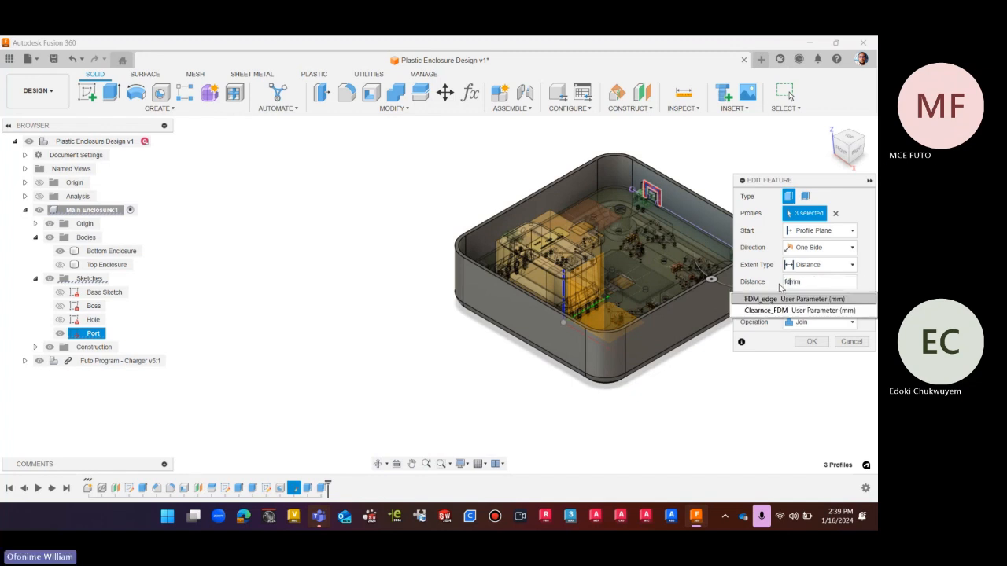
{"action": "left_click", "coordinate": [772, 300]}
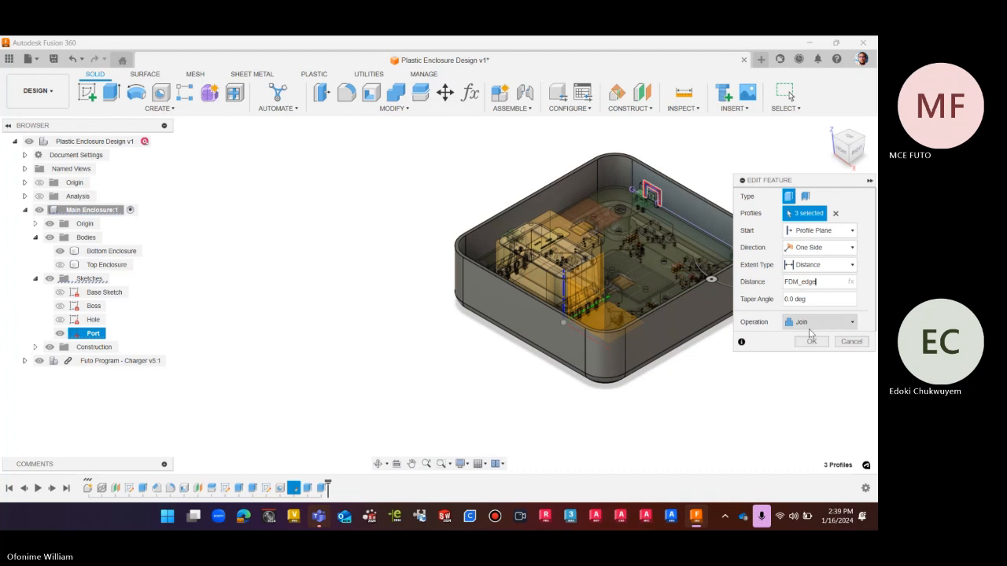
{"action": "left_click", "coordinate": [811, 342]}
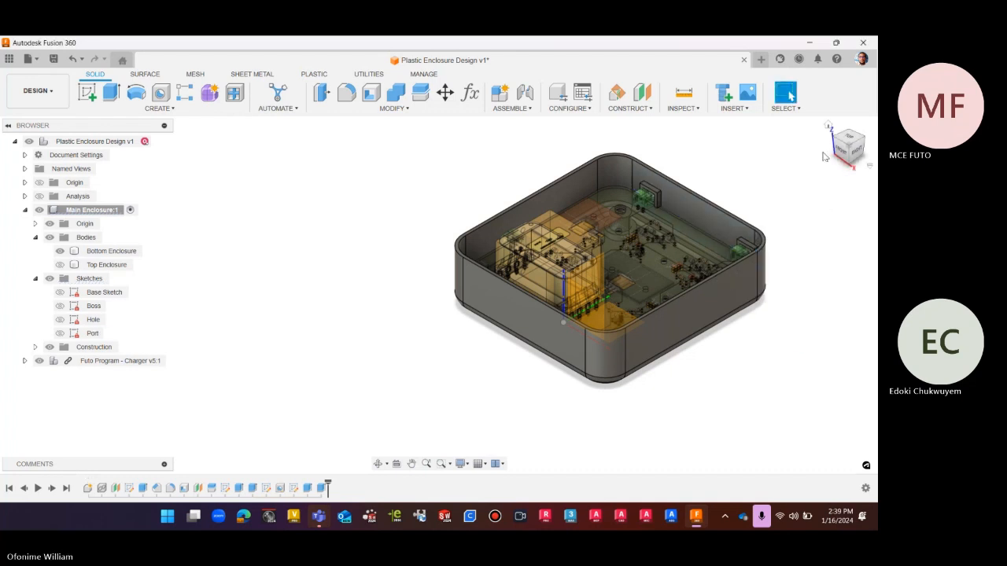
Show the Top Enclosure body briefly, hide it again, and activate the root component Plastic Enclosure Design
{"action": "left_click", "coordinate": [828, 128]}
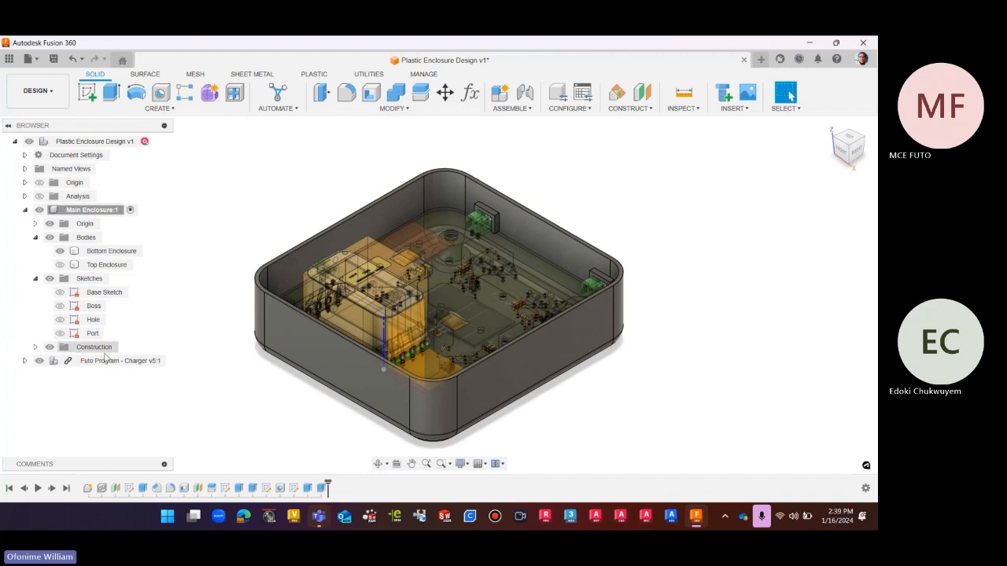
{"action": "left_click", "coordinate": [60, 265]}
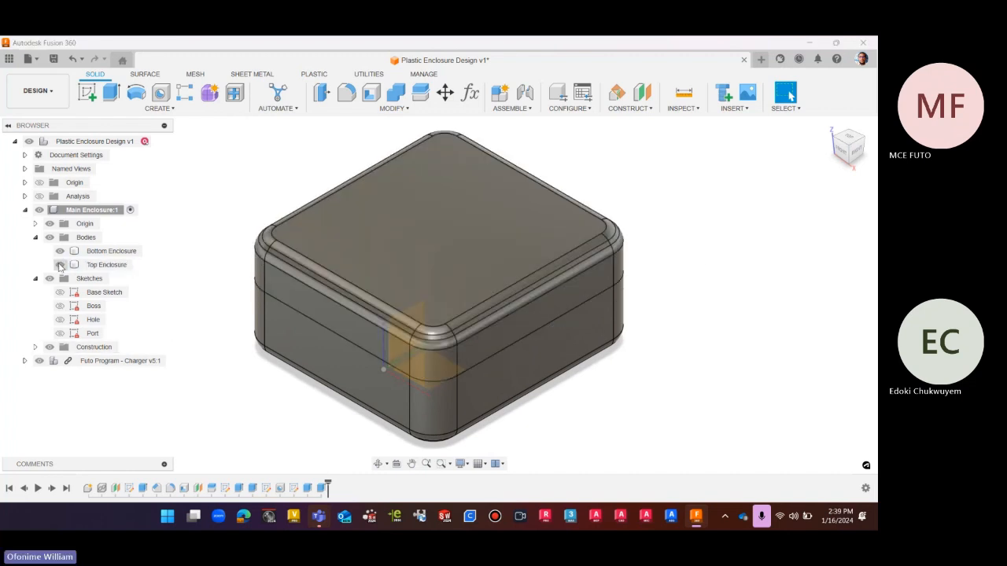
{"action": "left_click", "coordinate": [60, 265]}
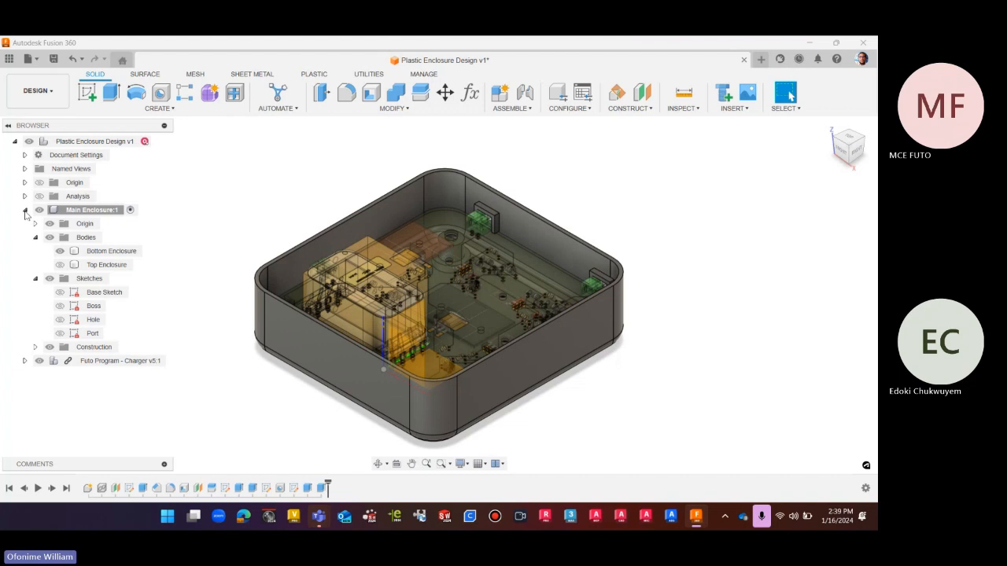
{"action": "left_click", "coordinate": [25, 210]}
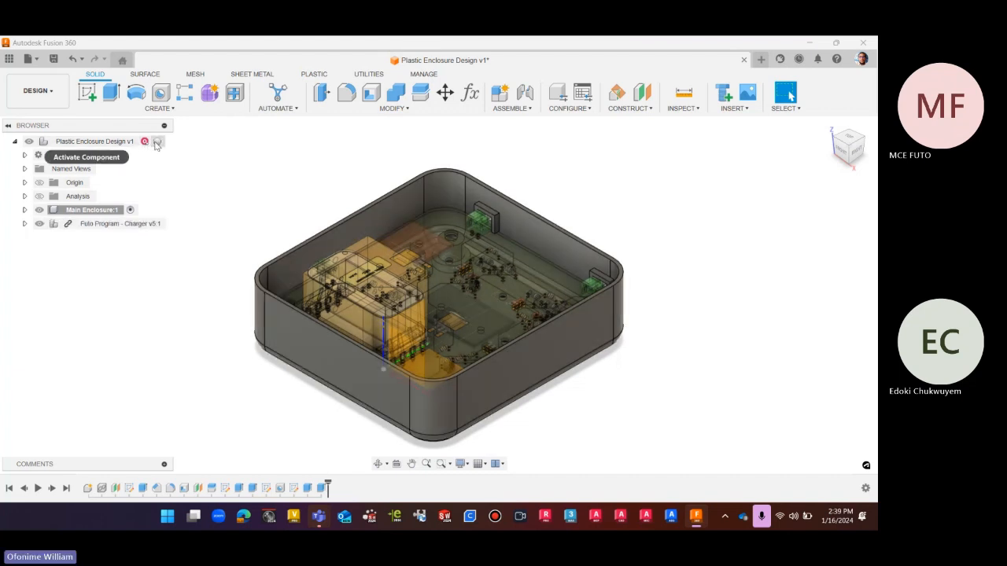
{"action": "left_click", "coordinate": [157, 142]}
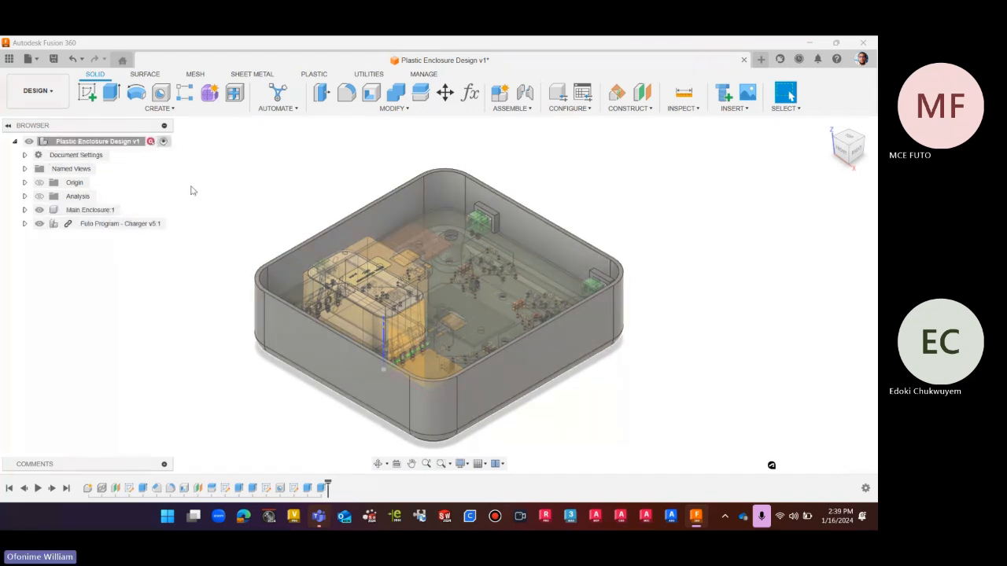
Inspect from above and inside how the green terminal blocks sit against the raised opening frames
{"action": "left_click", "coordinate": [847, 138]}
{"action": "mouse_move", "coordinate": [849, 165]}
{"action": "left_mouse_down"}
{"action": "mouse_move", "coordinate": [841, 154]}
{"action": "mouse_move", "coordinate": [828, 163]}
{"action": "mouse_move", "coordinate": [823, 142]}
{"action": "left_mouse_up"}
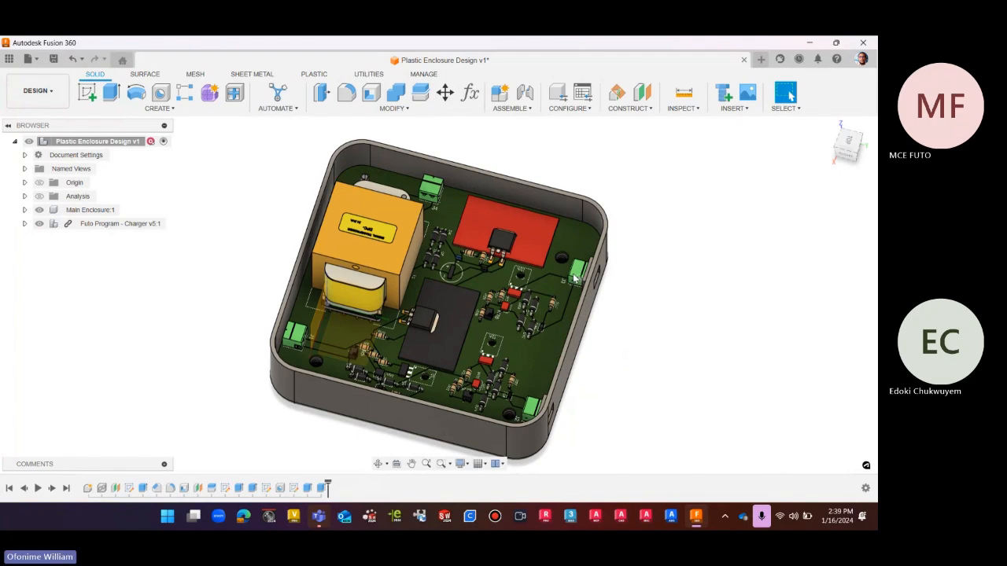
{"action": "scroll", "coordinate": [561, 244], "scroll_direction": "up", "scroll_amount": 10}
{"action": "scroll", "coordinate": [560, 234], "scroll_direction": "down", "scroll_amount": 8}
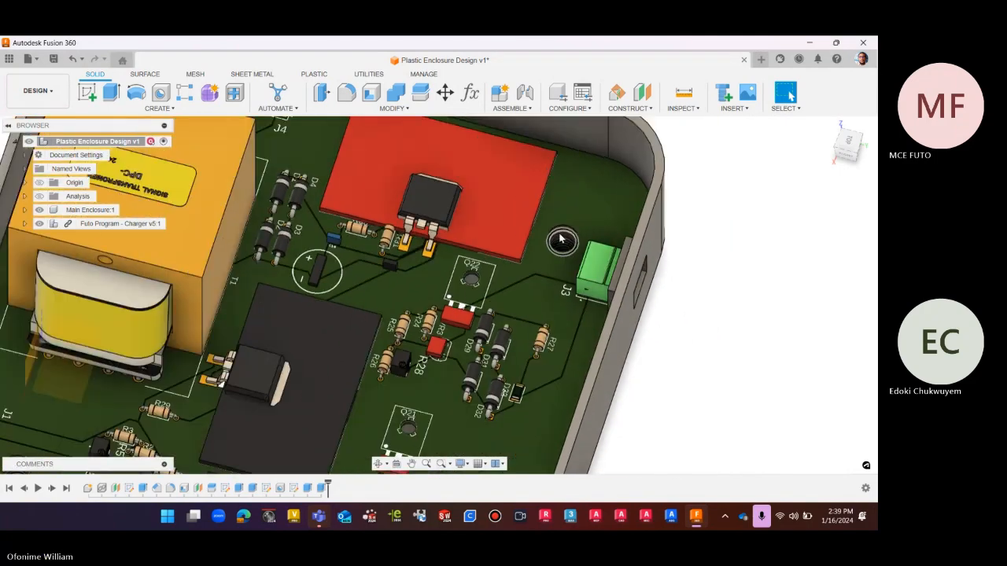
{"action": "left_click_drag", "start_coordinate": [841, 159], "coordinate": [783, 173]}
{"action": "left_click_drag", "start_coordinate": [838, 130], "coordinate": [808, 165]}
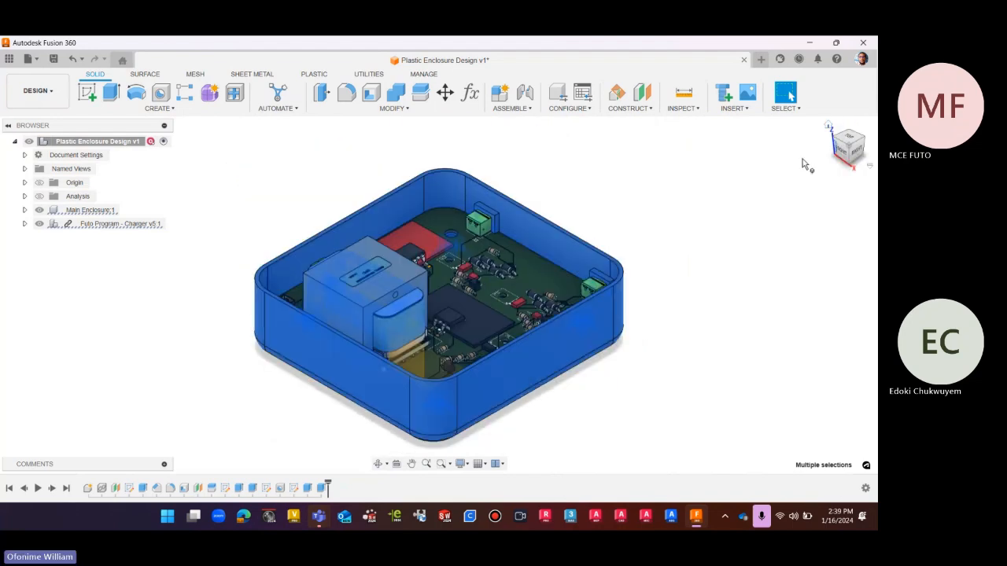
{"action": "scroll", "coordinate": [502, 214], "scroll_direction": "up", "scroll_amount": 10}
{"action": "scroll", "coordinate": [502, 214], "scroll_direction": "down", "scroll_amount": 8}
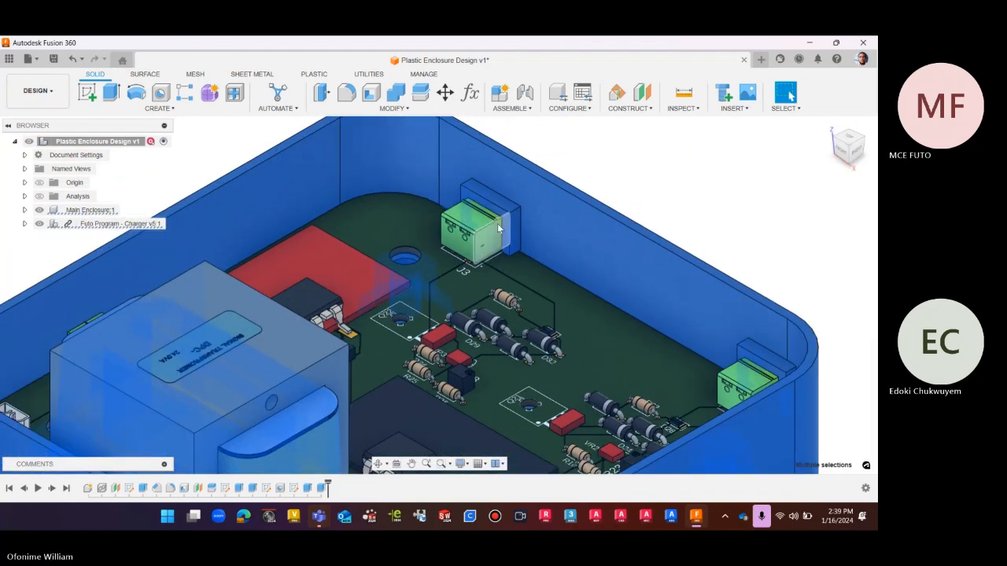
{"action": "left_click", "coordinate": [680, 192]}
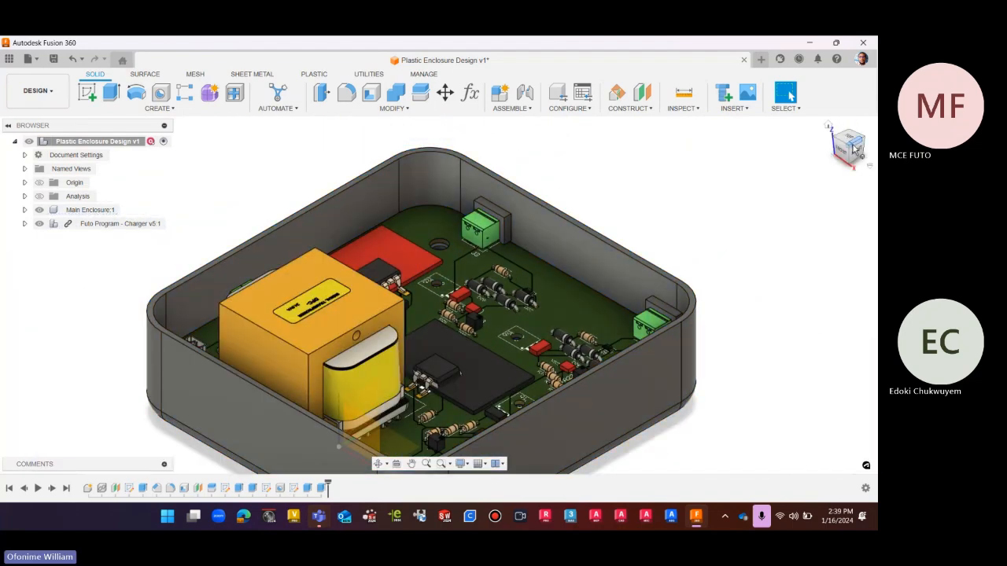
Check from behind the enclosure how the terminal blocks line up with the two rear wall openings
{"action": "mouse_move", "coordinate": [856, 143]}
{"action": "left_mouse_down"}
{"action": "mouse_move", "coordinate": [817, 161]}
{"action": "mouse_move", "coordinate": [833, 179]}
{"action": "left_mouse_up"}
{"action": "scroll", "coordinate": [575, 412], "scroll_direction": "up", "scroll_amount": 6}
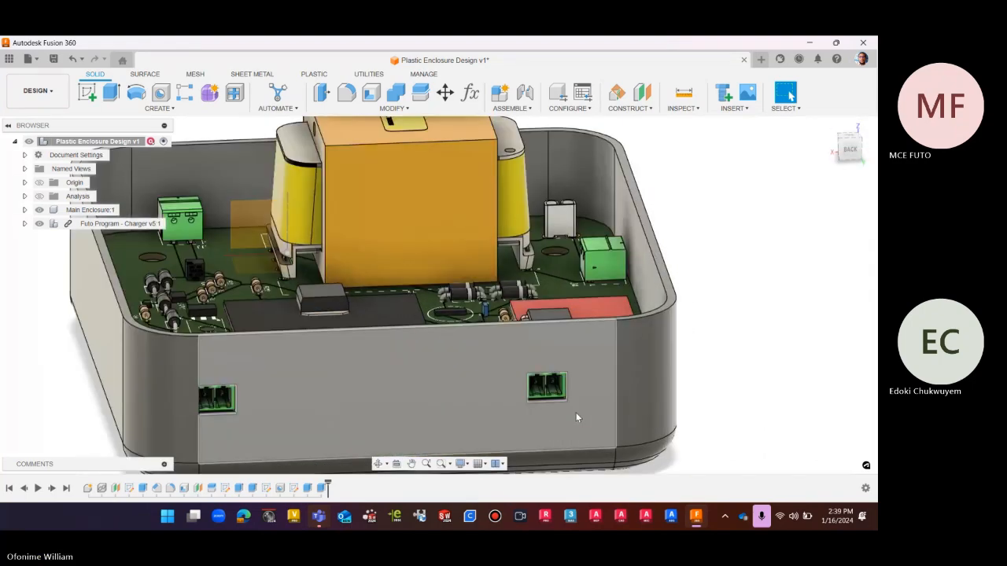
{"action": "left_click", "coordinate": [850, 149]}
{"action": "scroll", "coordinate": [800, 313], "scroll_direction": "down", "scroll_amount": 3}
{"action": "scroll", "coordinate": [800, 313], "scroll_direction": "down", "scroll_amount": 2}
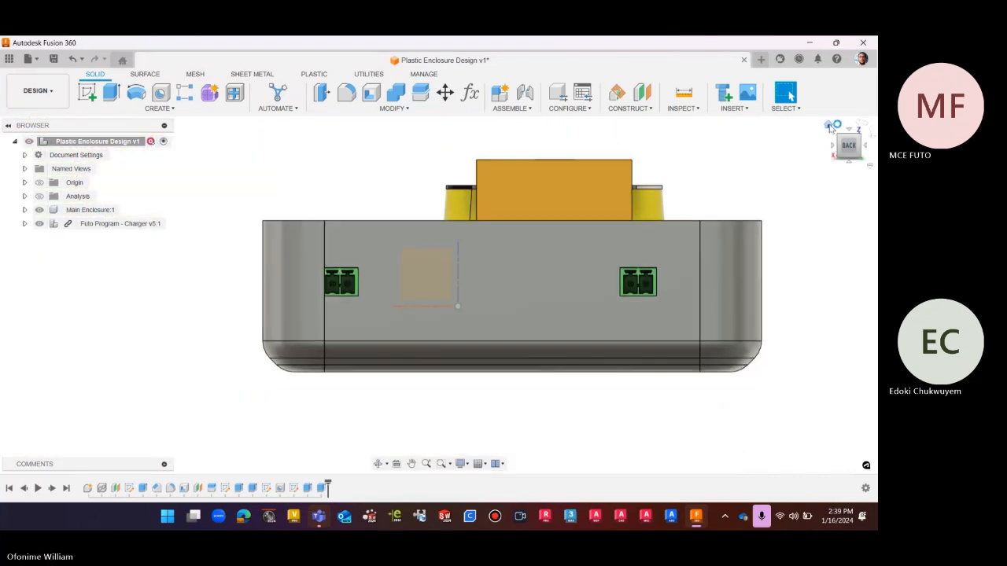
{"action": "left_click", "coordinate": [829, 125]}
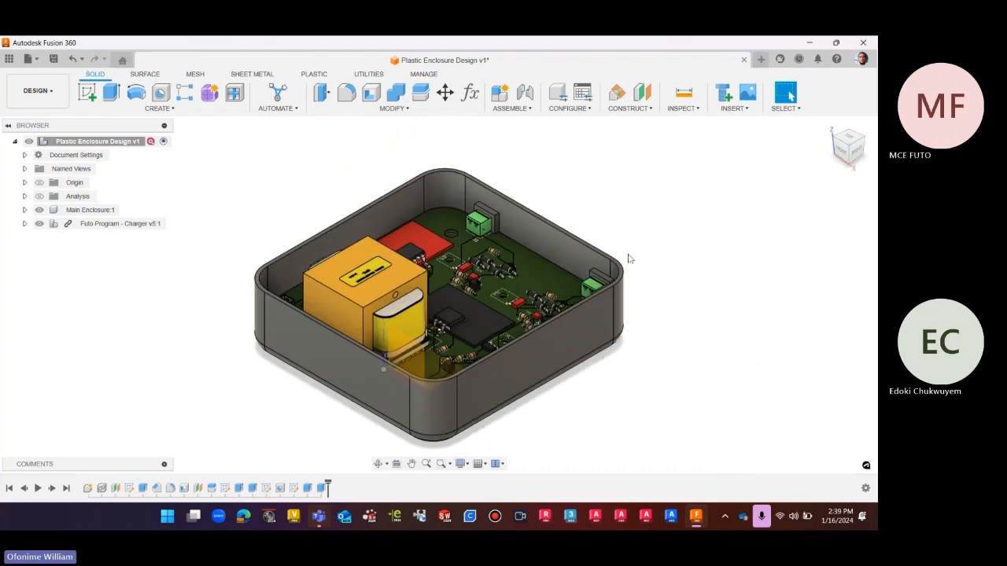
Review all terminal block positions relative to the enclosure walls in the top view and an angled view
{"action": "left_click", "coordinate": [853, 140]}
{"action": "scroll", "coordinate": [398, 186], "scroll_direction": "up", "scroll_amount": 3}
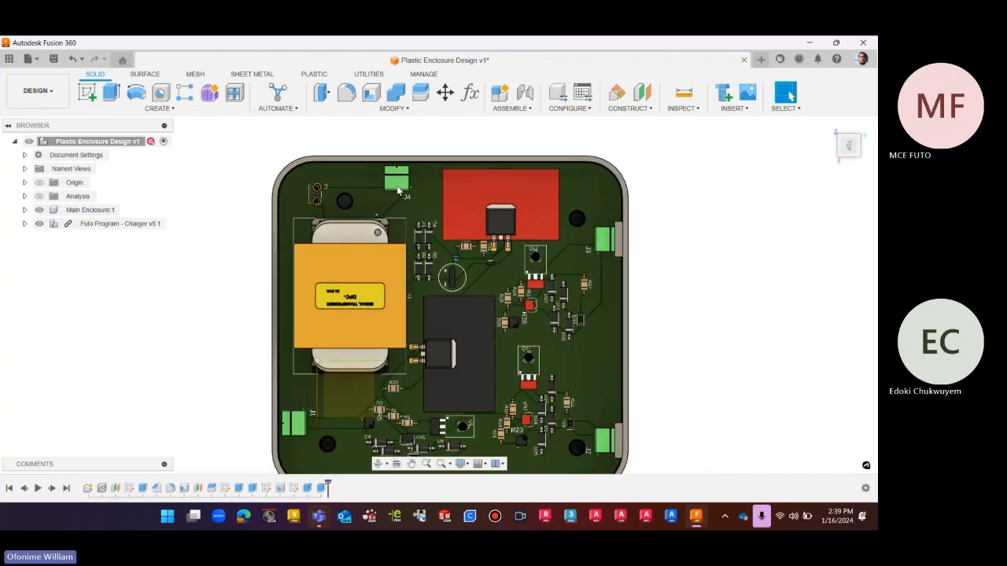
{"action": "scroll", "coordinate": [401, 175], "scroll_direction": "down", "scroll_amount": 4}
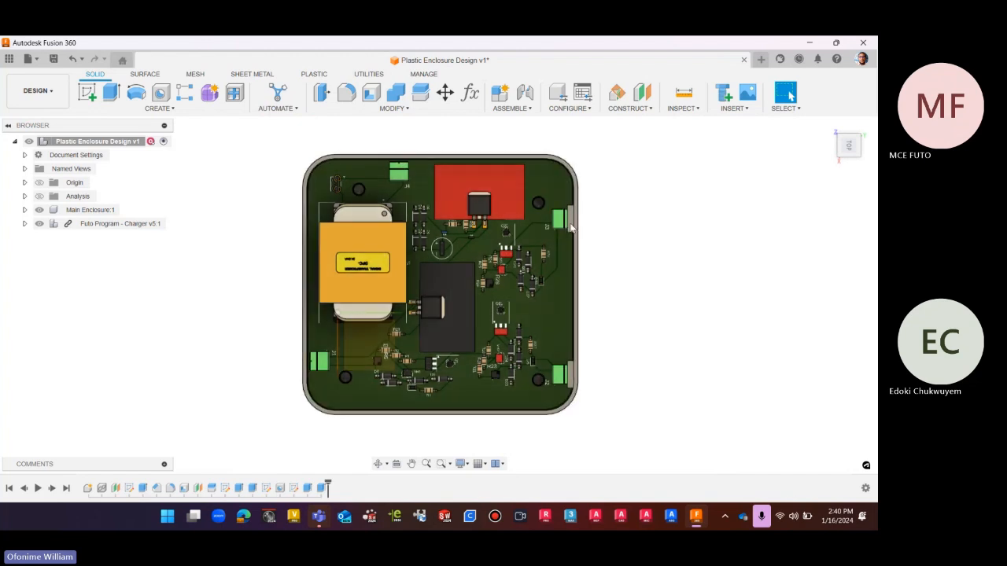
{"action": "scroll", "coordinate": [577, 207], "scroll_direction": "up", "scroll_amount": 1}
{"action": "left_click_drag", "start_coordinate": [855, 153], "coordinate": [828, 109]}
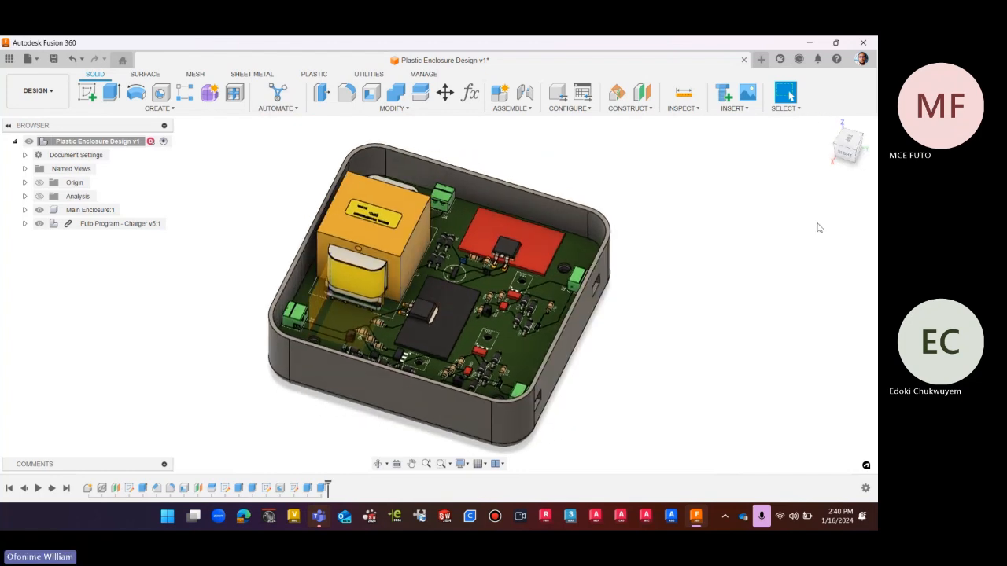
{"action": "left_click", "coordinate": [829, 125]}
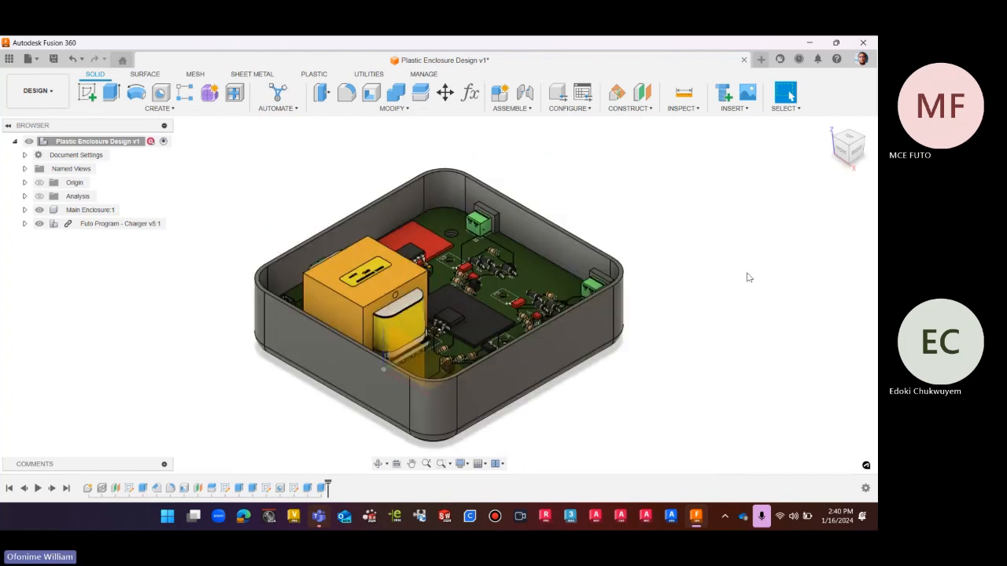